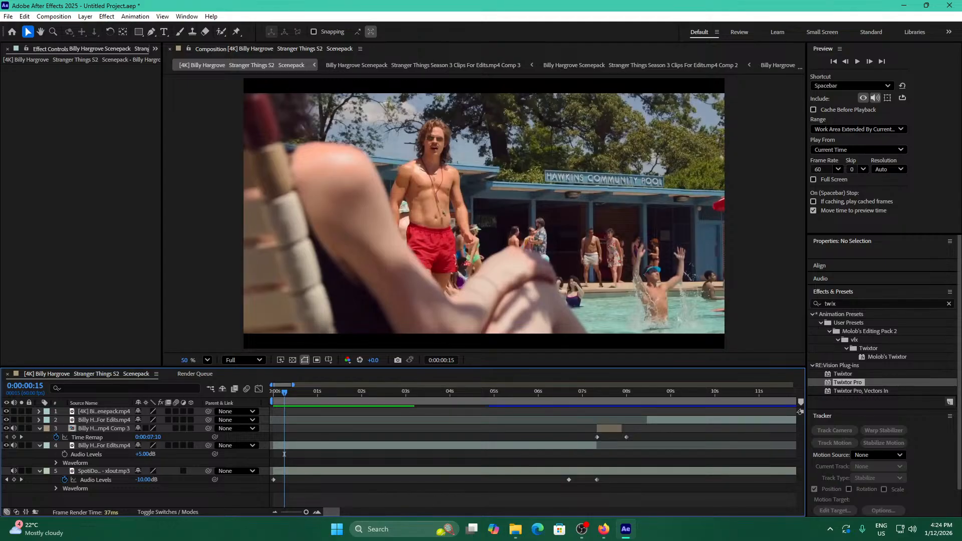
# Return to After Effects and play the edit from the start to review the existing clips up to about 0:00:08:24.
pyautogui.hotkey('alt', 'Tab')
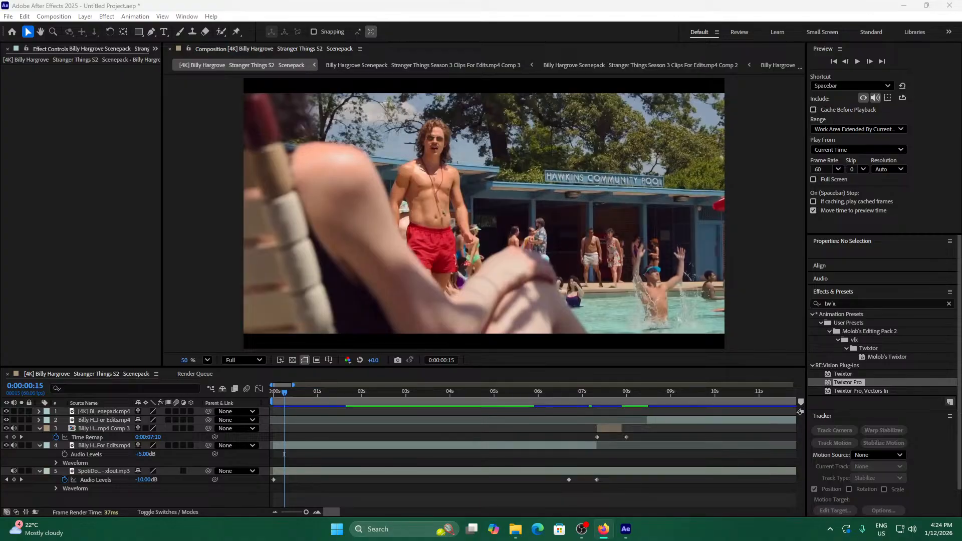
pyautogui.click(608, 447)
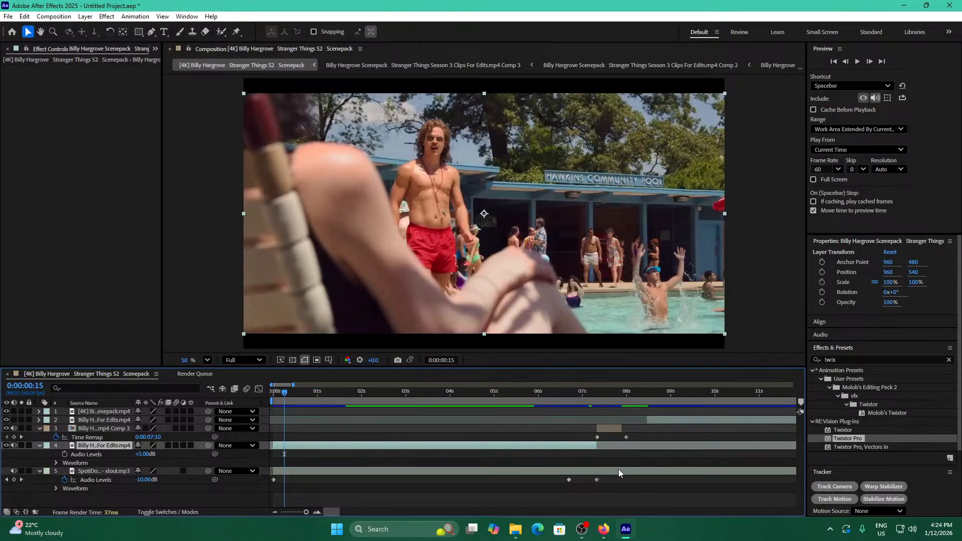
pyautogui.click(477, 432)
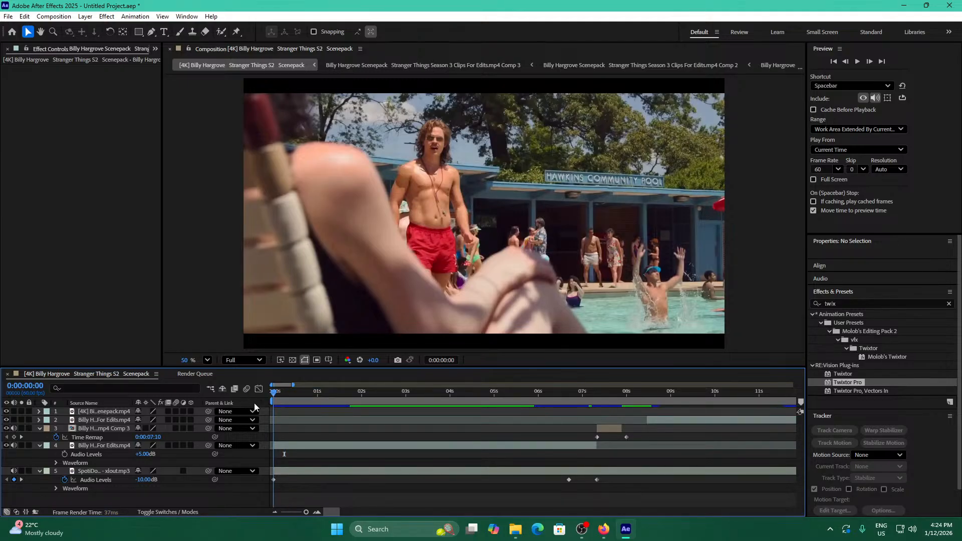
pyautogui.moveTo(274, 407); pyautogui.dragTo(210, 465)
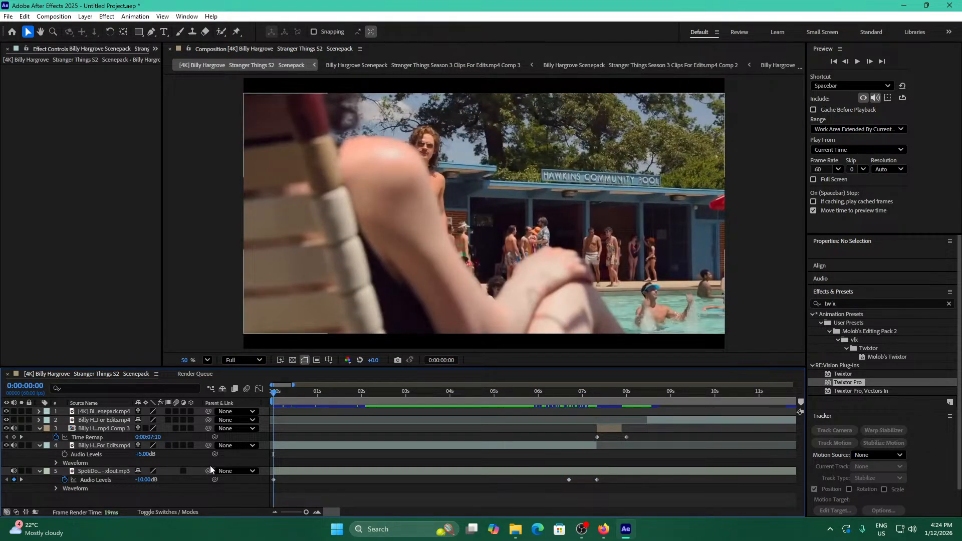
pyautogui.press('space')
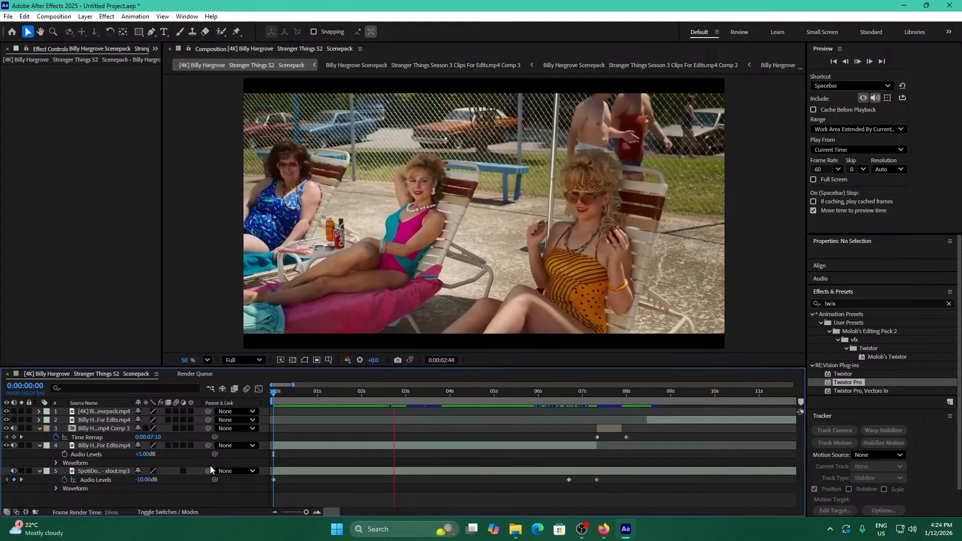
pyautogui.press('space')
pyautogui.press('Home')
pyautogui.press('space')
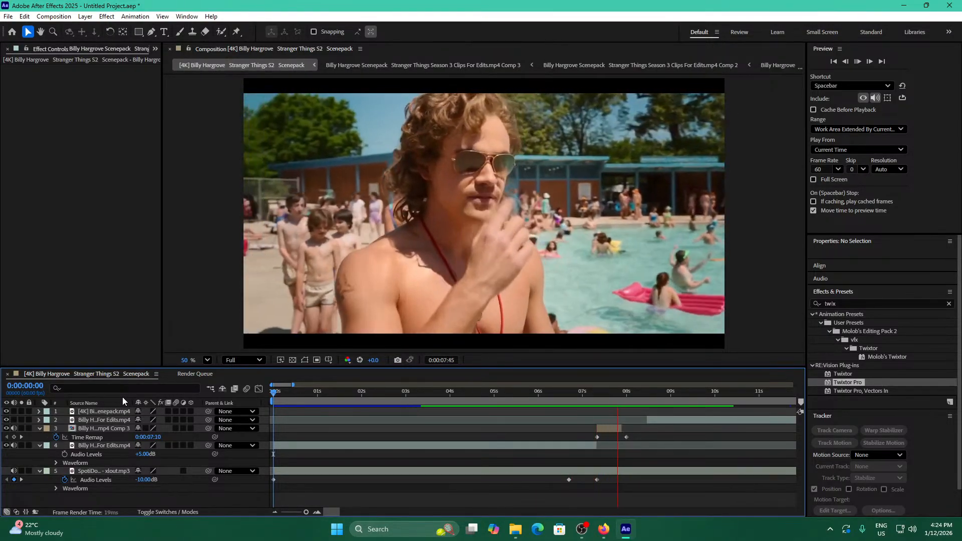
pyautogui.press('space')
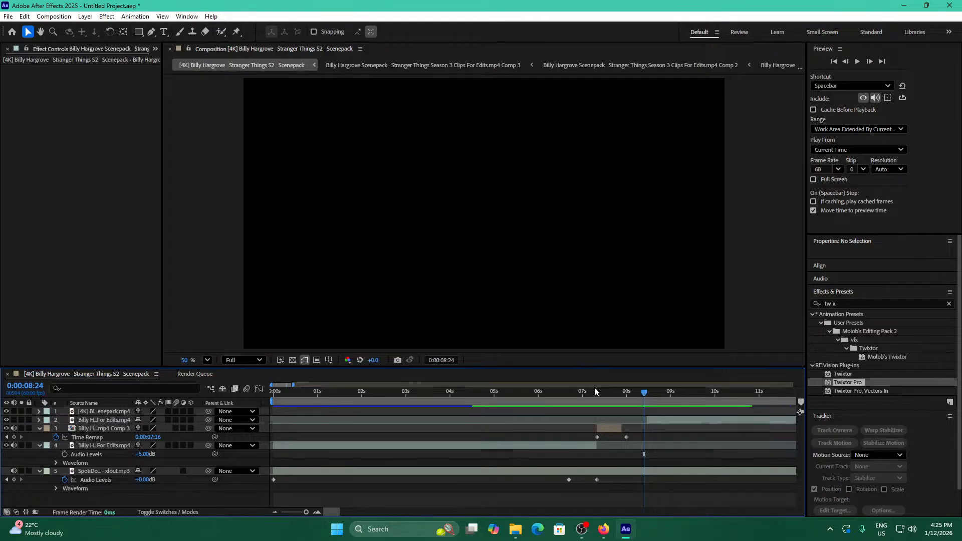
# Shift the layer 2 clip earlier, trim its start to 0:00:07:53 where the previous clip ends, and preview it.
pyautogui.moveTo(597, 391); pyautogui.dragTo(621, 404)
pyautogui.moveTo(735, 420); pyautogui.dragTo(504, 415)
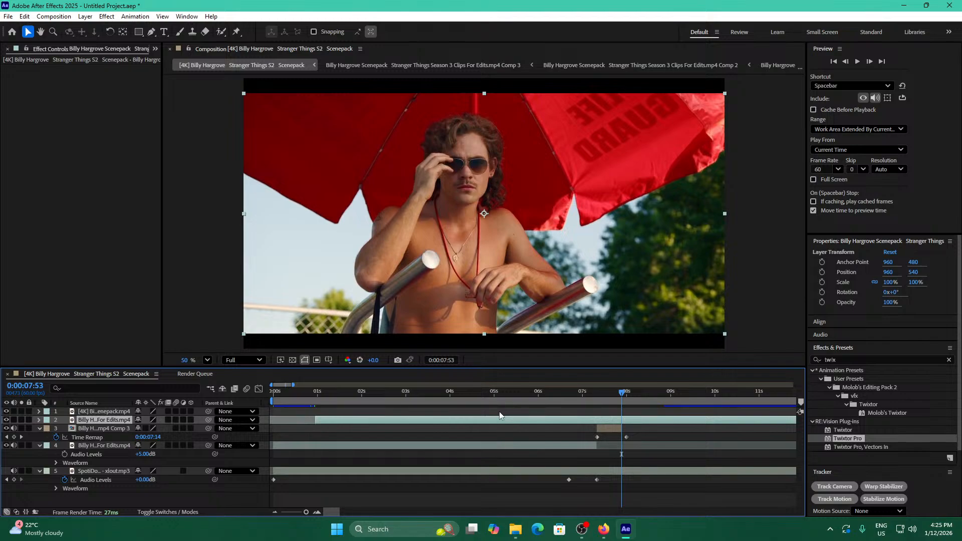
pyautogui.hotkey('ctrl', 'shift', 'd')
pyautogui.click(573, 429)
pyautogui.press('Delete')
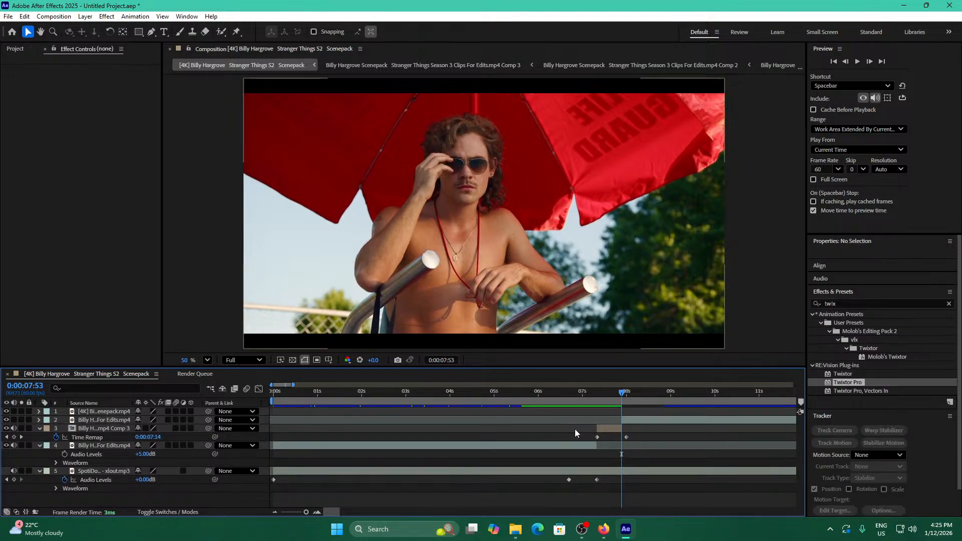
pyautogui.press('space')
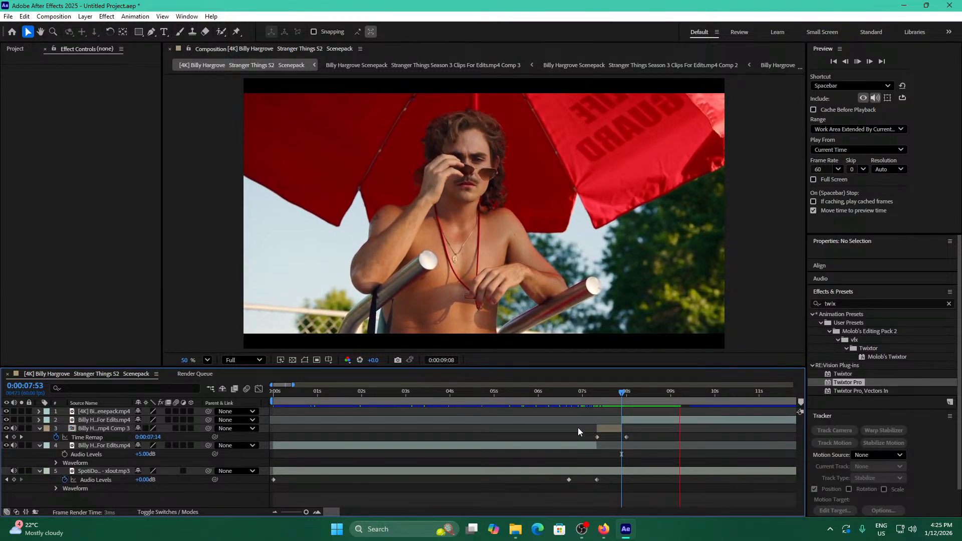
pyautogui.click(624, 399)
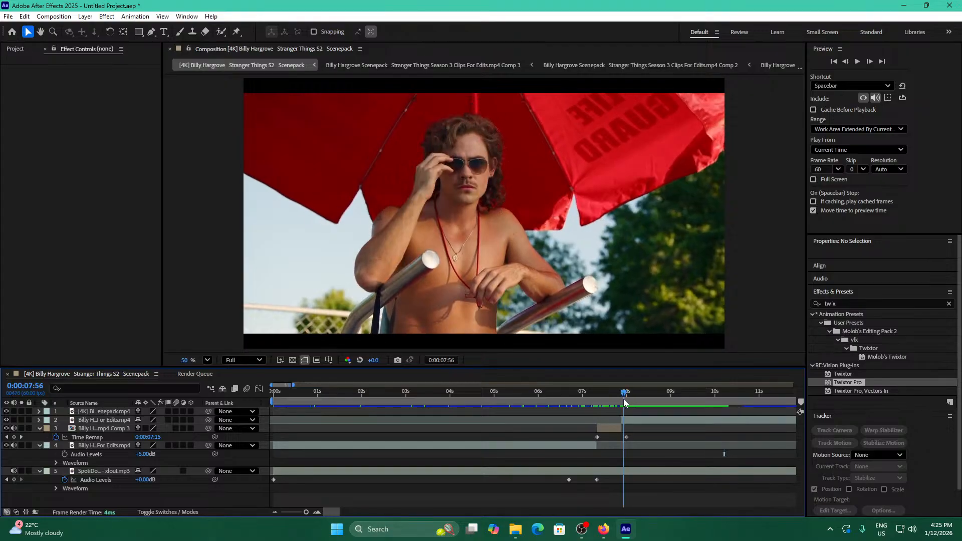
pyautogui.press('space')
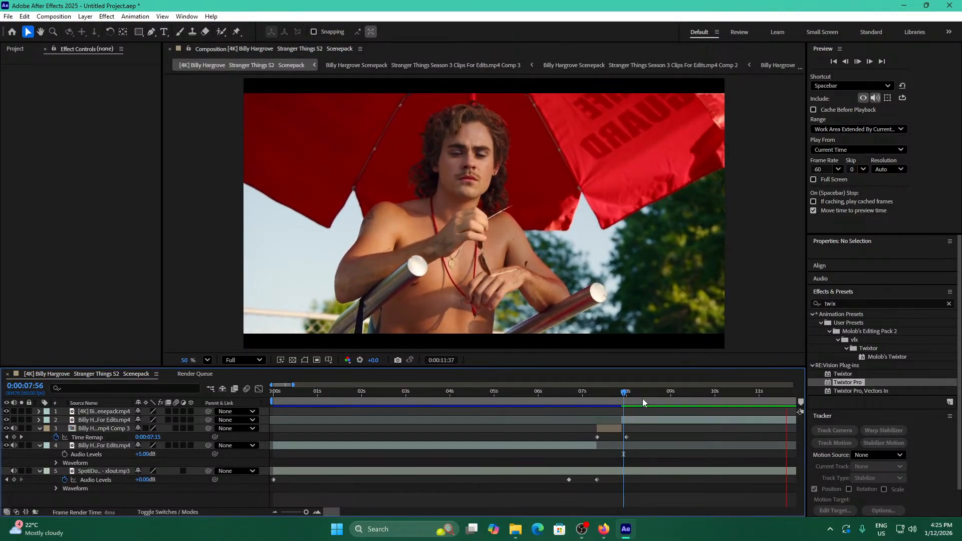
# Remove the red-umbrella lifeguard clip on layer 2 from the timeline.
pyautogui.click(621, 399)
pyautogui.moveTo(633, 396); pyautogui.dragTo(385, 425)
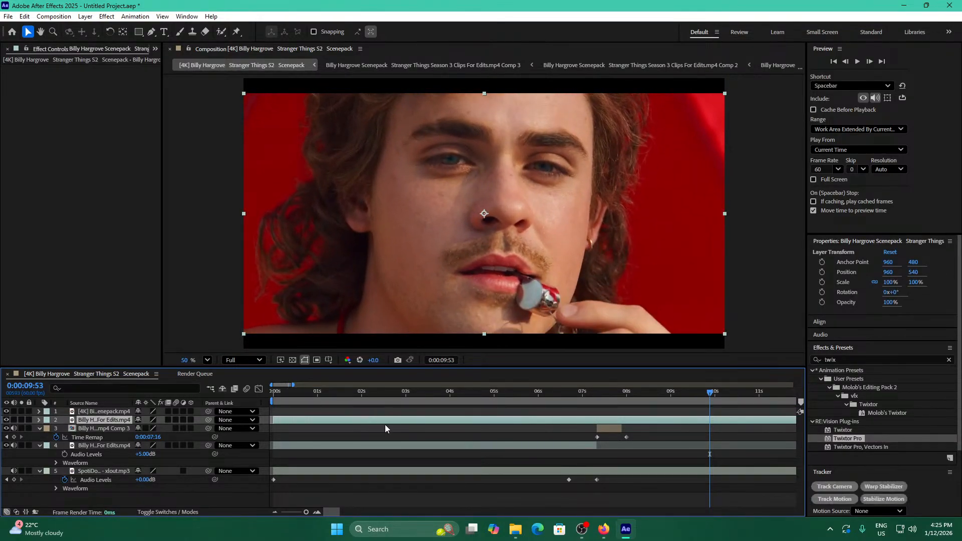
pyautogui.press('Delete')
pyautogui.click(525, 462)
pyautogui.click(468, 429)
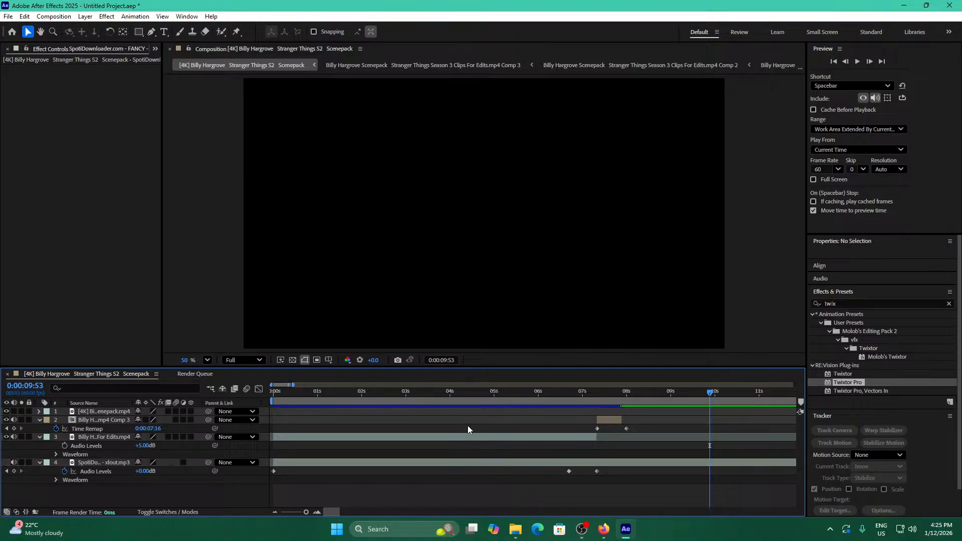
# Move the Stranger Things S2 Scenepack clip earlier to start at about 8.7 seconds and split it at 0:00:09:53.
pyautogui.click(121, 411)
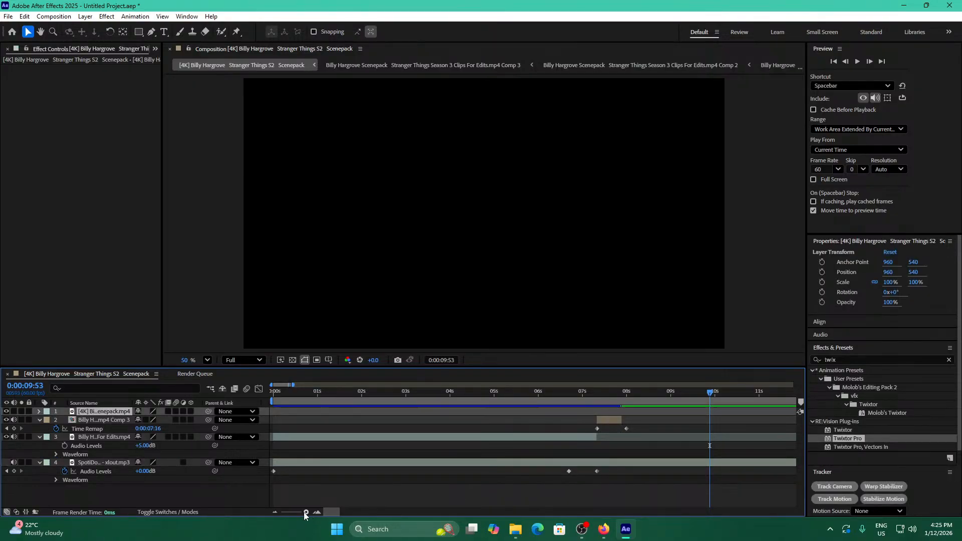
pyautogui.moveTo(306, 512); pyautogui.dragTo(284, 512)
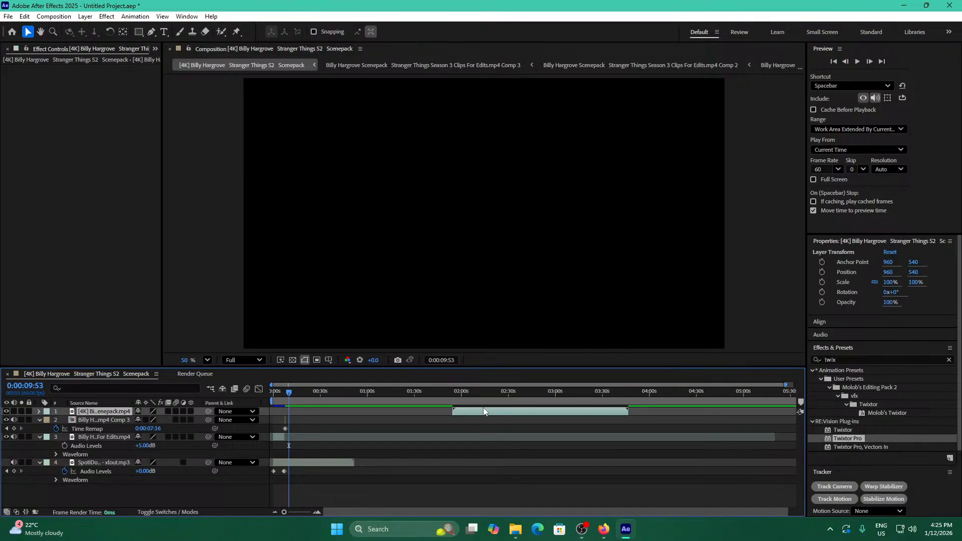
pyautogui.moveTo(484, 411); pyautogui.dragTo(314, 422)
pyautogui.moveTo(297, 510); pyautogui.dragTo(309, 512)
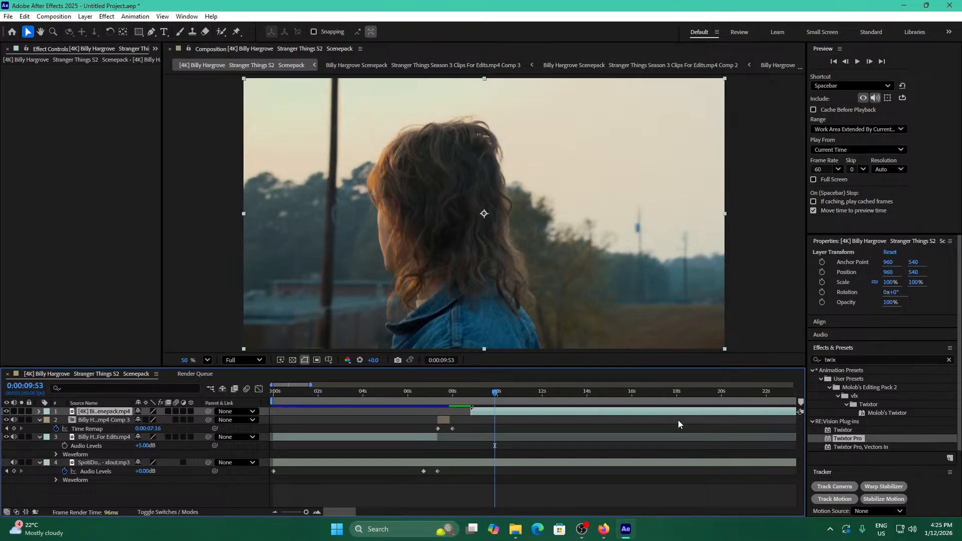
pyautogui.moveTo(683, 412)
pyautogui.mouseDown()
pyautogui.moveTo(702, 410)
pyautogui.moveTo(669, 416)
pyautogui.moveTo(681, 416)
pyautogui.mouseUp()
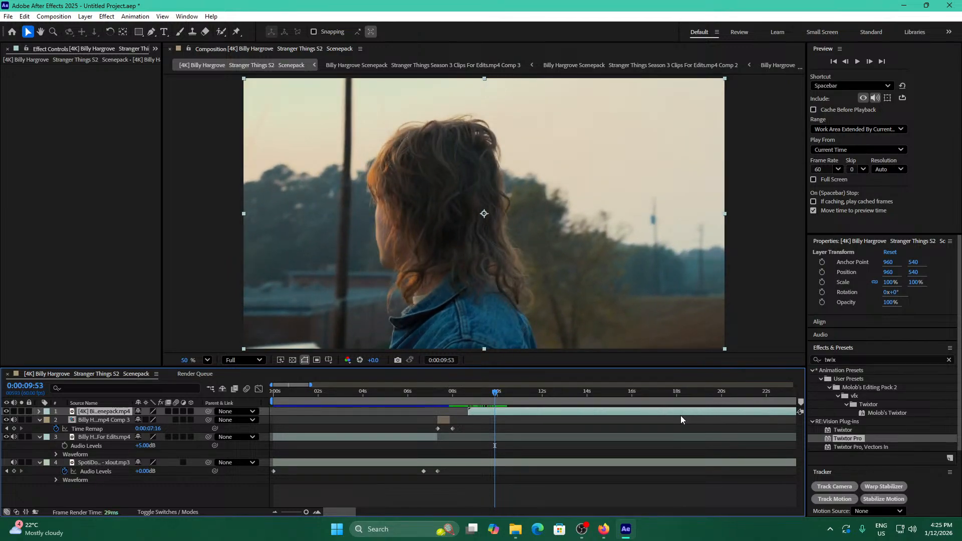
pyautogui.hotkey('ctrl', 'shift', 'd')
# Split the S2 Scenepack clip again at 0:00:10:33 and delete the segment before 0:00:09:53.
pyautogui.press('space')
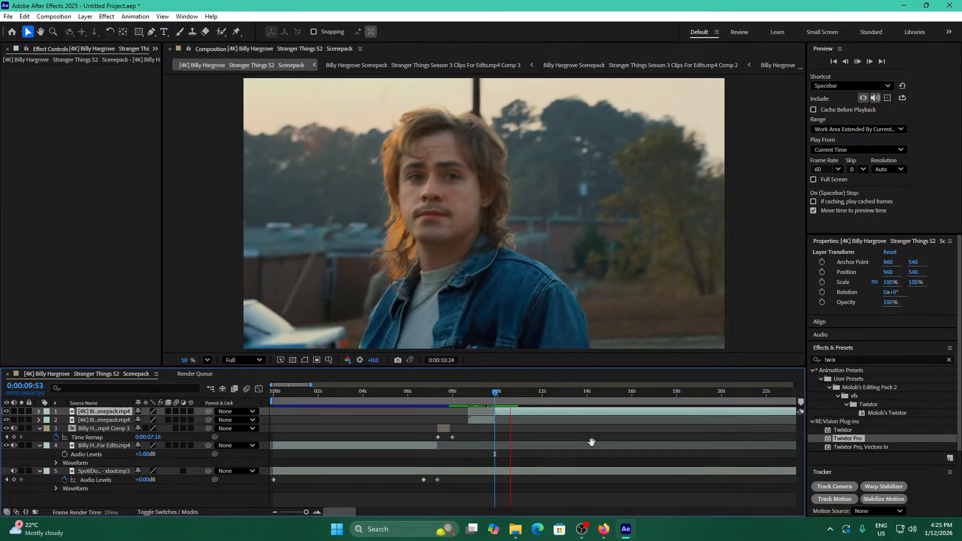
pyautogui.press('space')
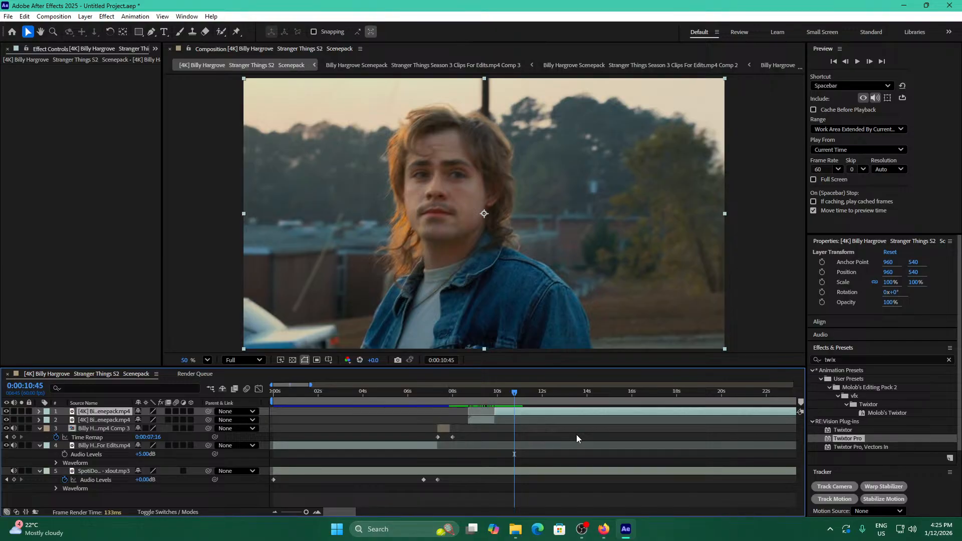
pyautogui.press('pageup')
pyautogui.press('pageup')
pyautogui.press('pageup')
pyautogui.press('pageup')
pyautogui.press('pageup')
pyautogui.press('pageup')
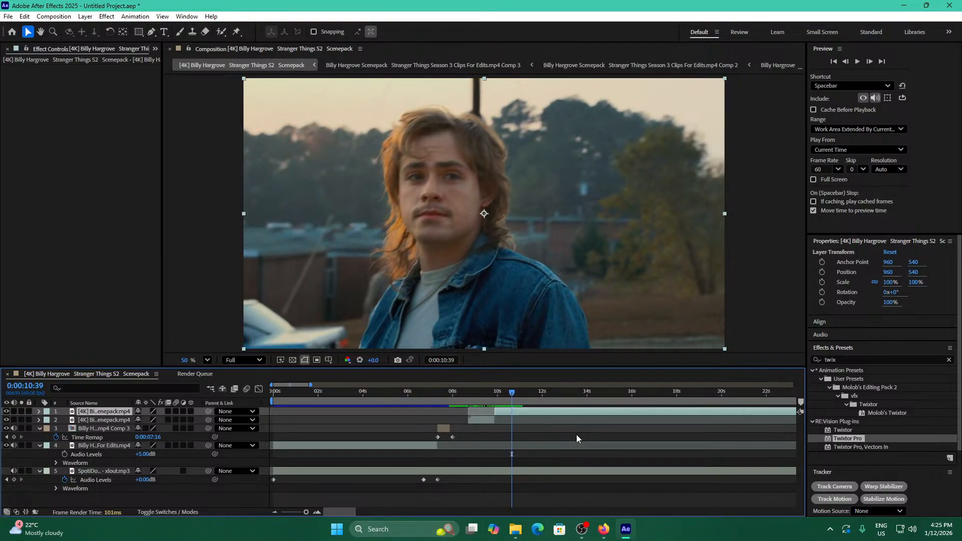
pyautogui.press('pageup')
pyautogui.press('pageup')
pyautogui.press('pageup')
pyautogui.press('pageup')
pyautogui.press('pageup')
pyautogui.press('pageup')
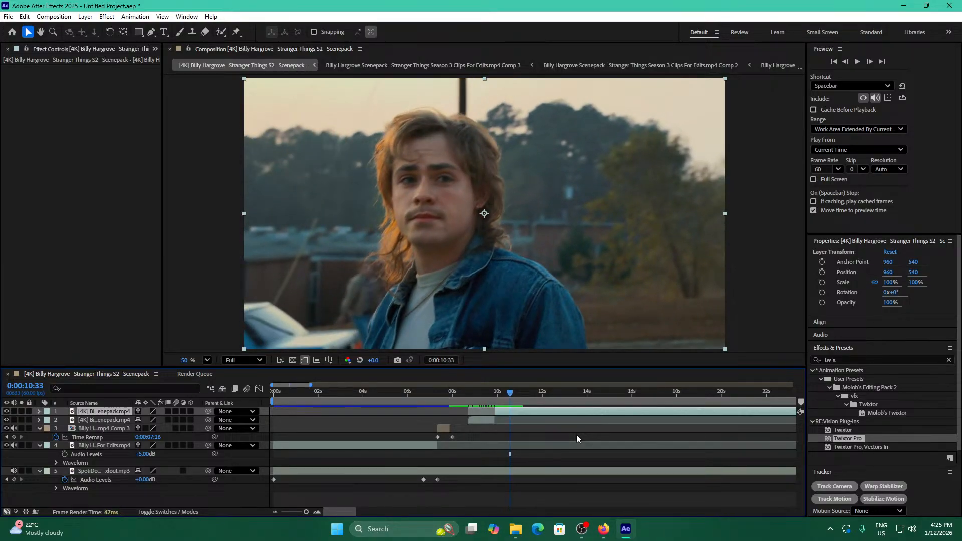
pyautogui.hotkey('ctrl', 'shift', 'd')
pyautogui.click(471, 428)
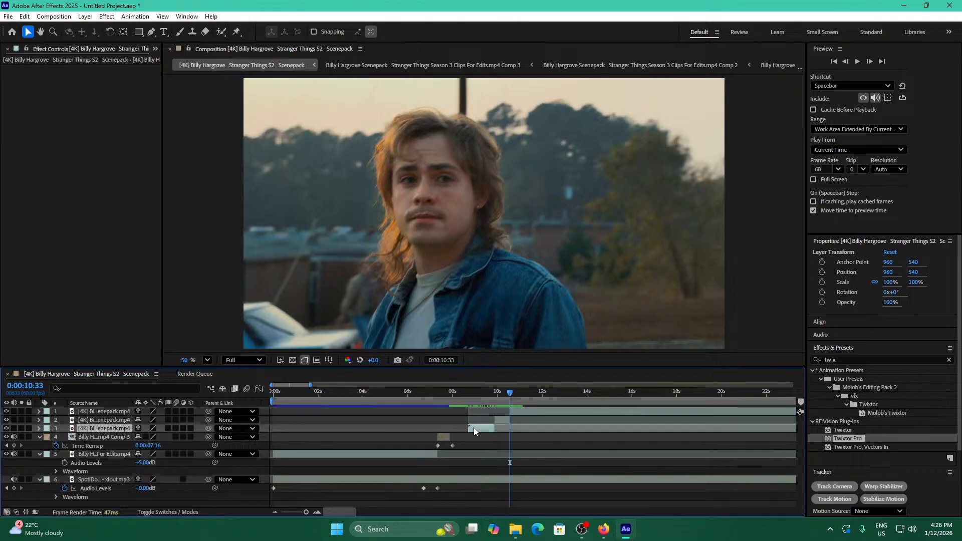
pyautogui.press('Delete')
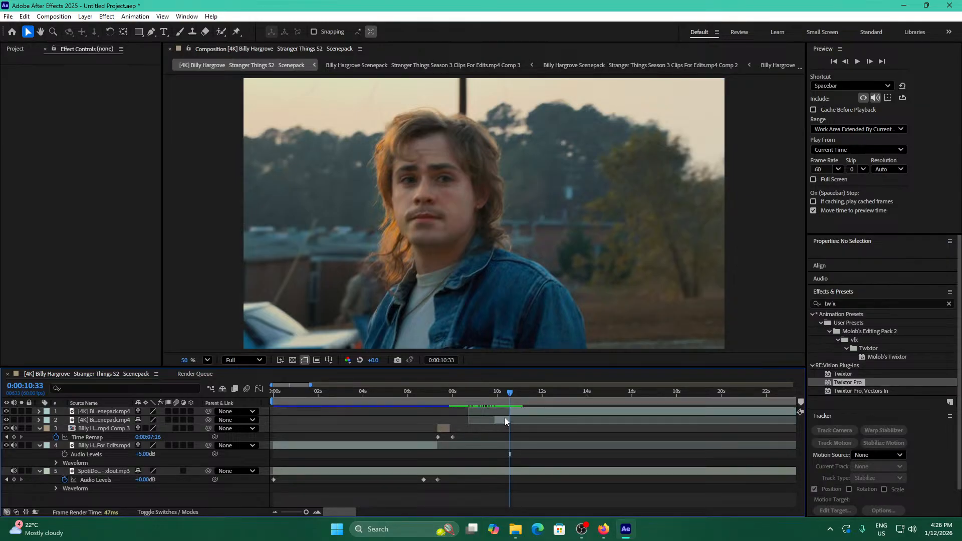
# Move the short head-turn segment directly after the previous clip and place the playhead at its start, 0:00:07:54.
pyautogui.moveTo(505, 421); pyautogui.dragTo(458, 426)
pyautogui.click(452, 392)
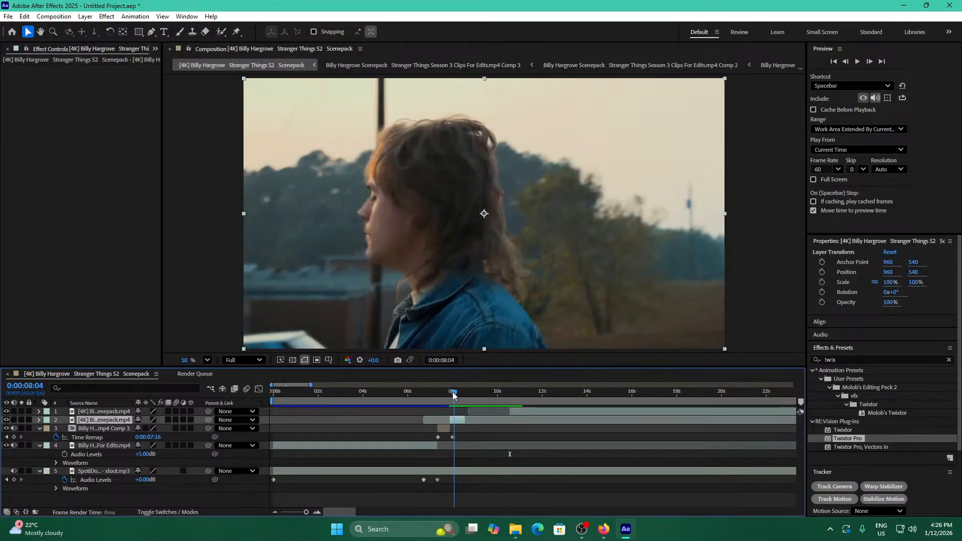
pyautogui.moveTo(453, 391)
pyautogui.mouseDown()
pyautogui.moveTo(441, 393)
pyautogui.moveTo(454, 393)
pyautogui.mouseUp()
pyautogui.moveTo(306, 512); pyautogui.dragTo(311, 508)
pyautogui.click(522, 392)
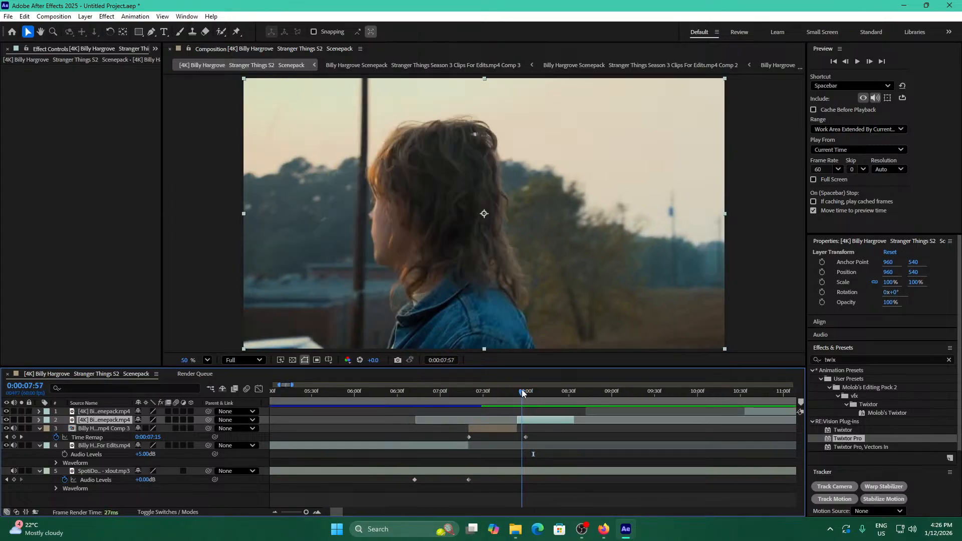
pyautogui.moveTo(522, 393); pyautogui.dragTo(518, 394)
# Pre-compose the short segment with all attributes moved into the new composition and enable time remapping on it.
pyautogui.hotkey('ctrl', 'shift', 'c')
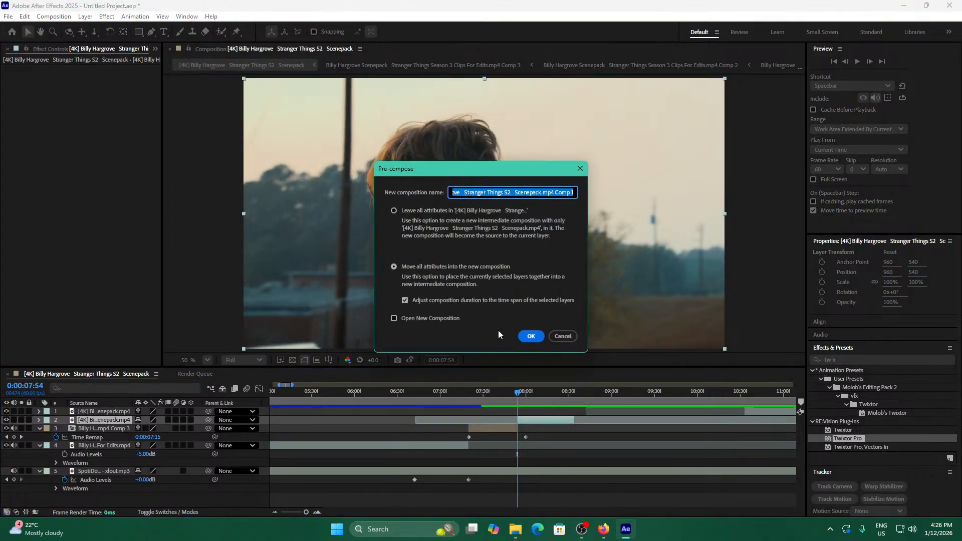
pyautogui.click(528, 337)
pyautogui.hotkey('ctrl', 'alt', 't')
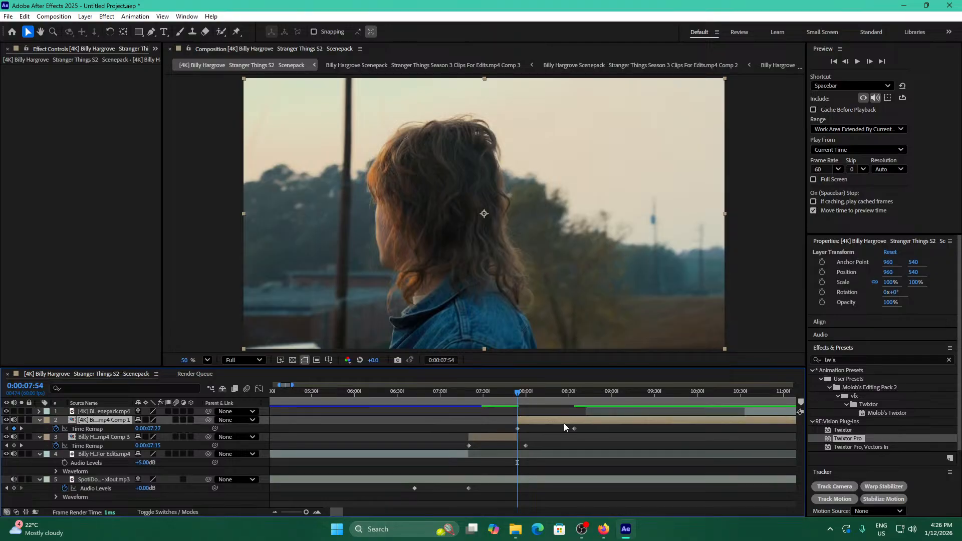
# Add Time Remap keyframes every few frames on the new precomp from about 0:00:07:55 to 0:00:08:03.
pyautogui.press('pagedown')
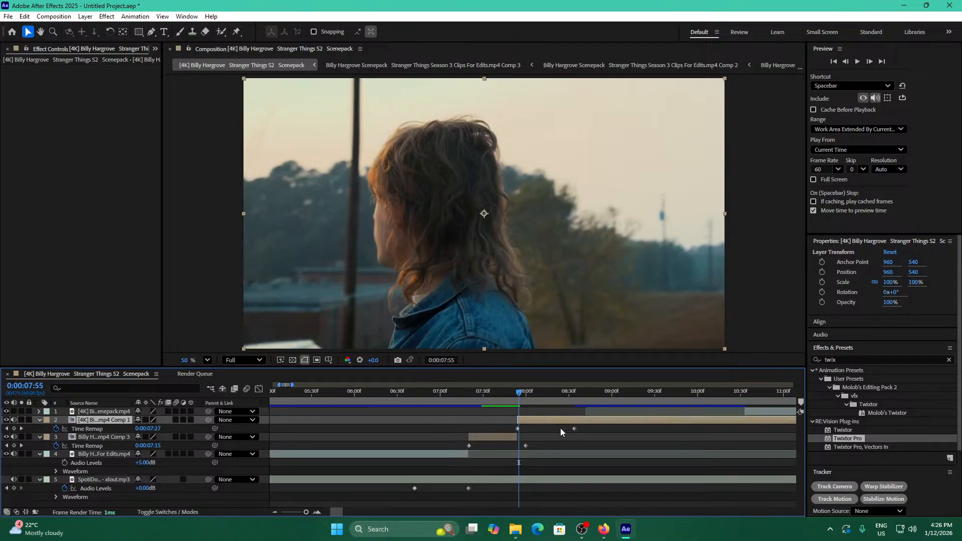
pyautogui.click(15, 428)
pyautogui.press('pagedown')
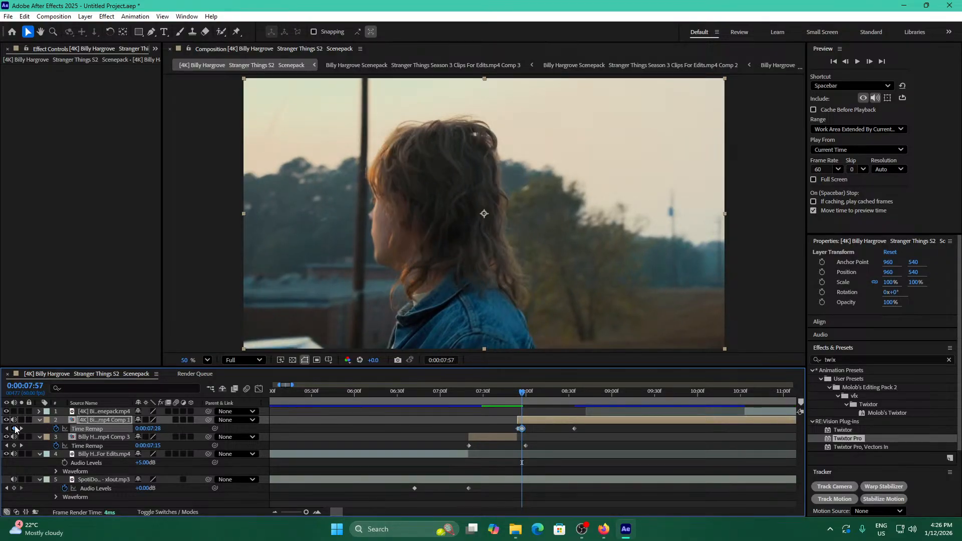
pyautogui.press('pagedown')
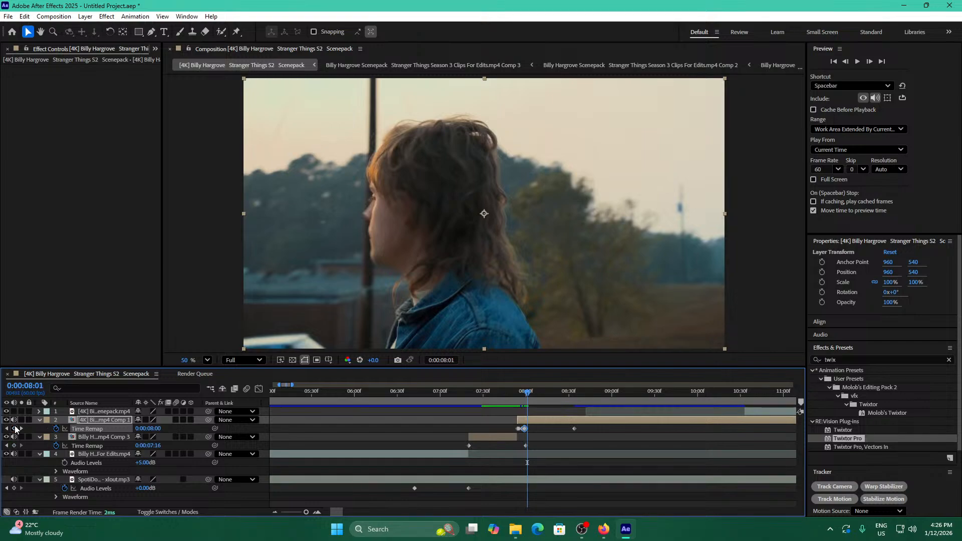
pyautogui.press('pagedown')
pyautogui.press('pagedown')
pyautogui.press('pagedown')
pyautogui.press('pagedown')
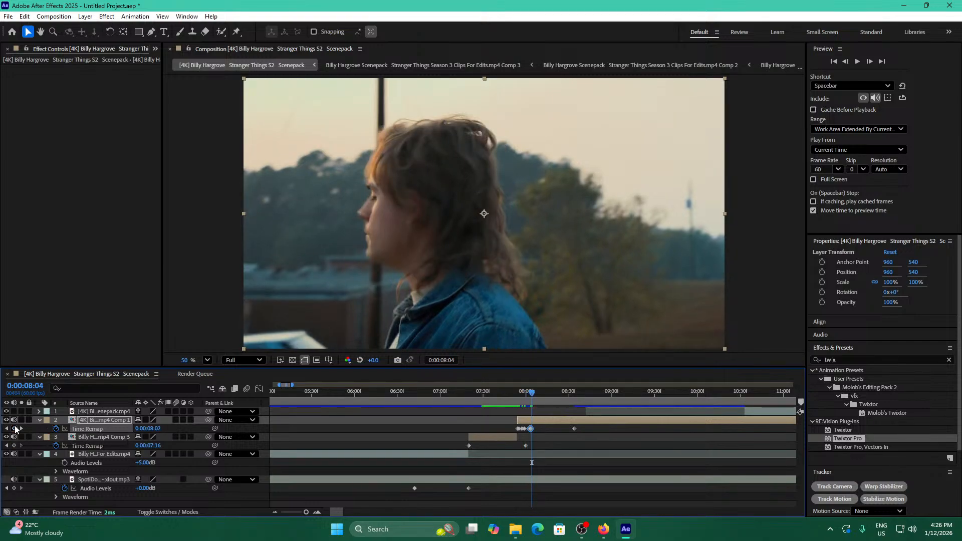
# Continue adding Time Remap keyframes every two or three frames on the head-turn precomp from 0:00:08:04 to about 0:00:08:33.
pyautogui.click(15, 429)
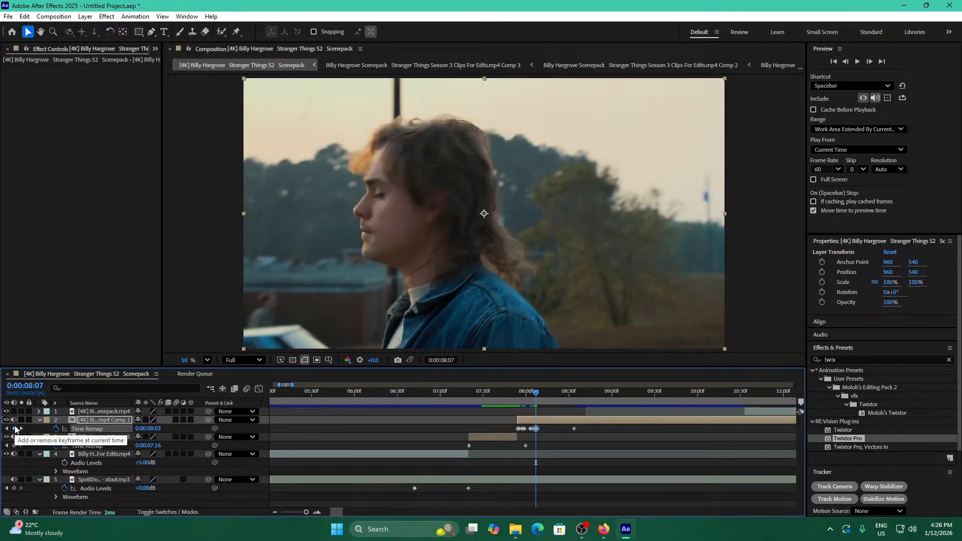
pyautogui.press('pagedown')
pyautogui.press('pagedown')
pyautogui.click(15, 429)
pyautogui.press('pagedown')
pyautogui.press('pagedown')
pyautogui.press('pagedown')
pyautogui.press('pagedown')
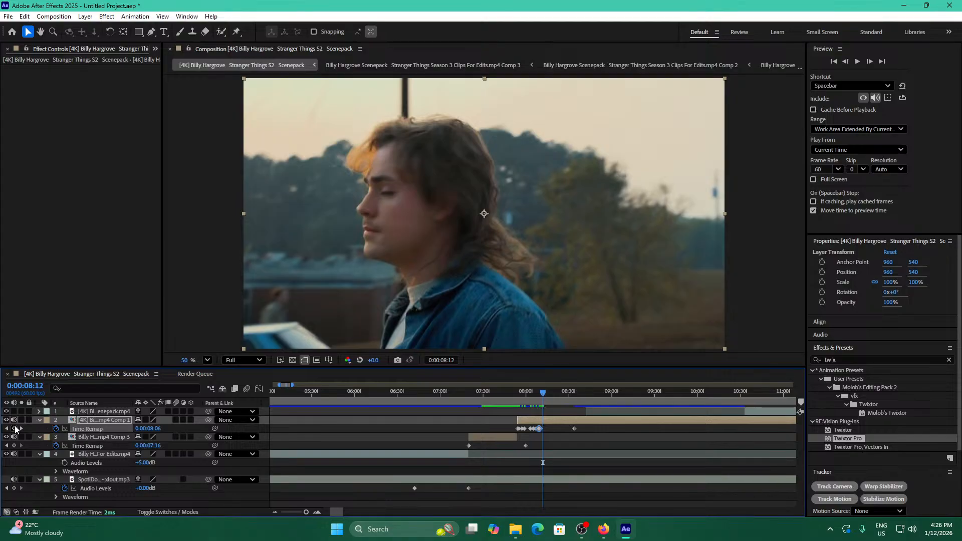
pyautogui.press('pagedown')
pyautogui.click(15, 429)
pyautogui.press('pagedown')
pyautogui.press('pagedown')
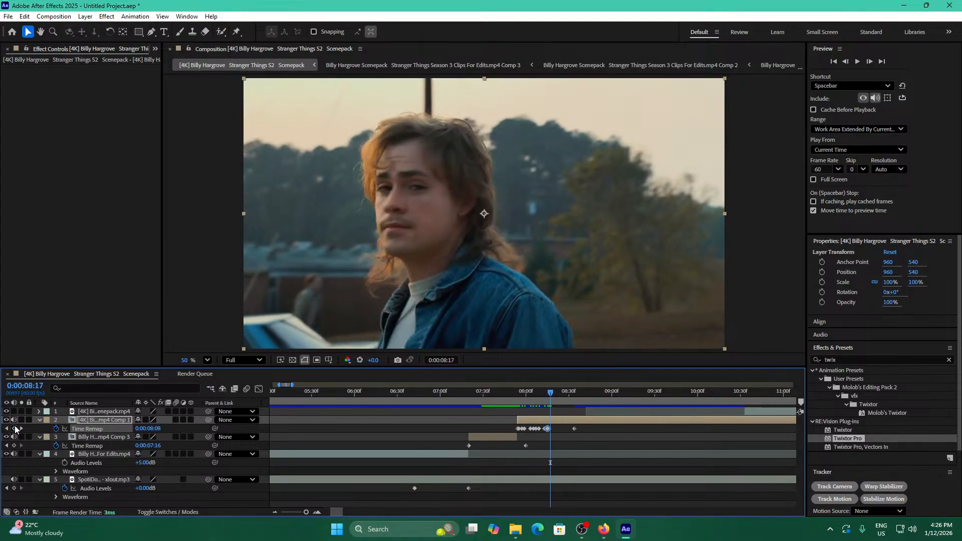
pyautogui.press('pagedown')
pyautogui.click(15, 429)
pyautogui.press('pagedown')
pyautogui.press('pagedown')
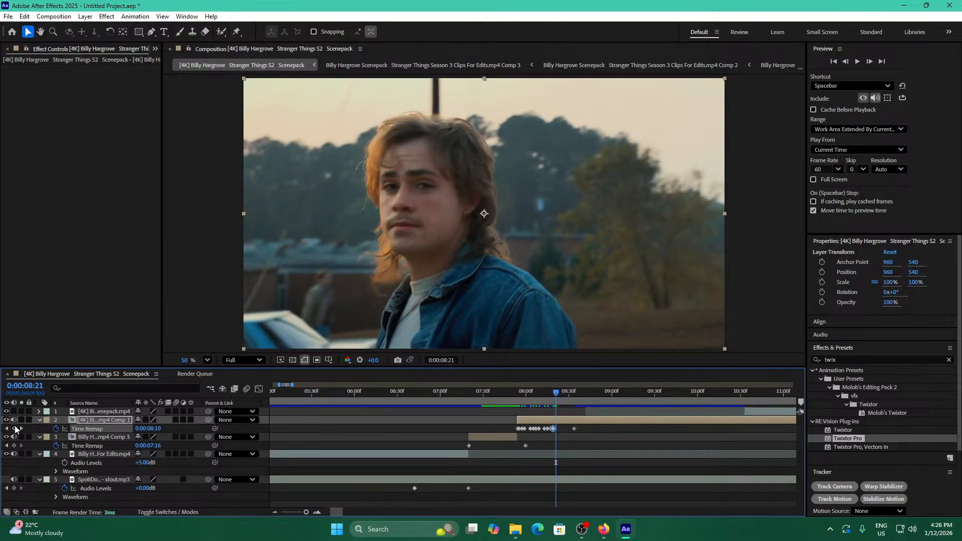
pyautogui.press('pagedown')
pyautogui.press('pagedown')
pyautogui.press('pagedown')
pyautogui.click(15, 429)
pyautogui.press('pagedown')
pyautogui.press('pagedown')
pyautogui.click(15, 429)
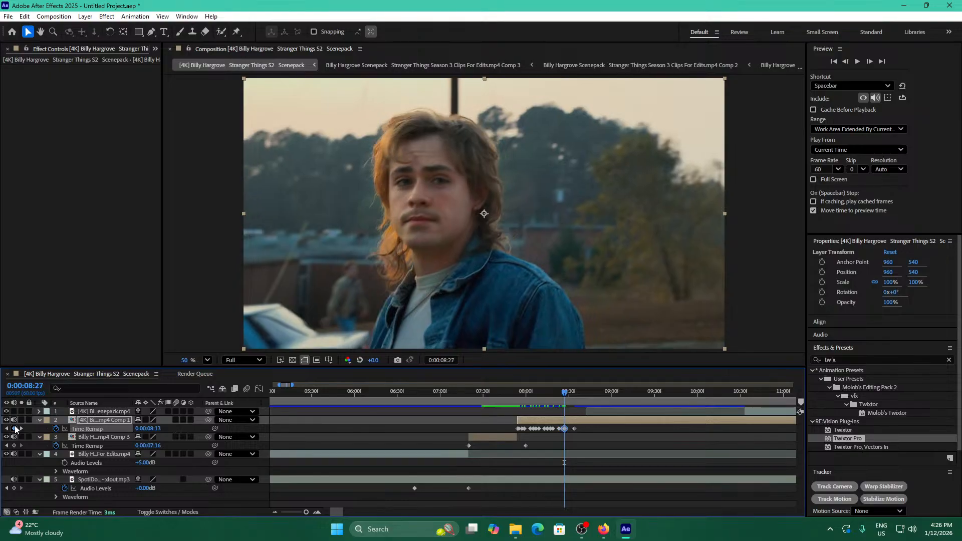
pyautogui.press('pagedown')
pyautogui.press('pagedown')
pyautogui.click(15, 429)
pyautogui.press('pagedown')
pyautogui.press('pagedown')
pyautogui.press('pagedown')
pyautogui.click(15, 429)
pyautogui.press('pagedown')
pyautogui.press('pagedown')
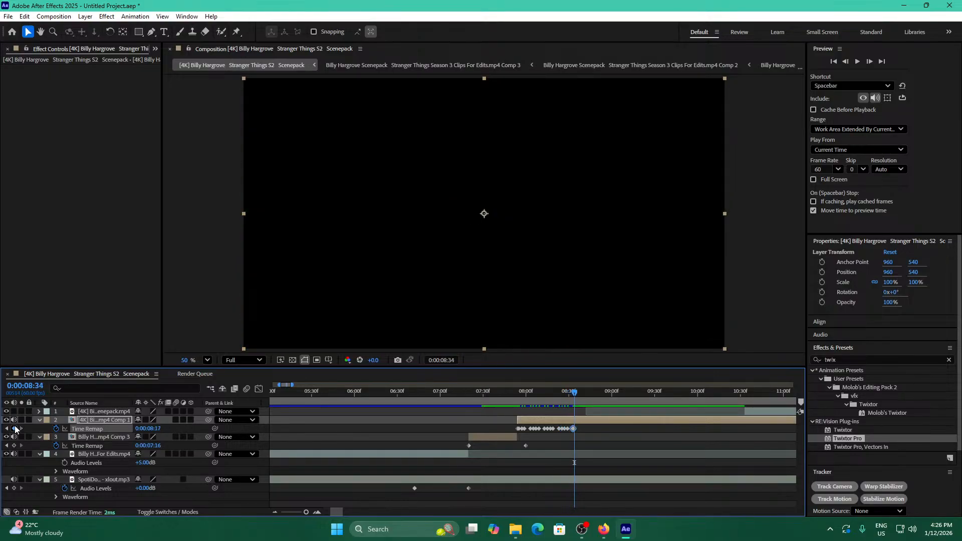
pyautogui.click(15, 429)
pyautogui.press('pagedown')
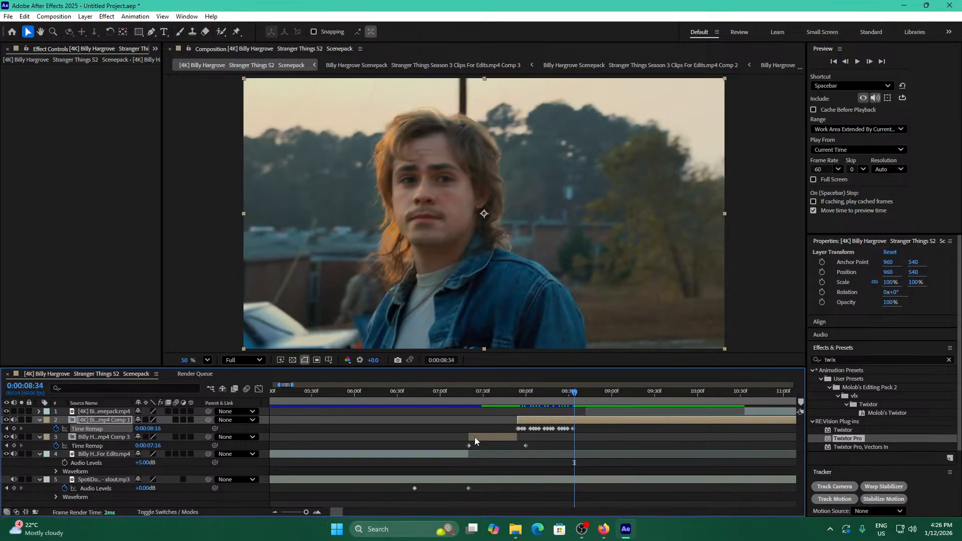
# Move the head-turn precomp's Time Remap keyframes closer together, spacing them one frame apart from 0:00:07:54 to 0:00:08:05.
pyautogui.moveTo(304, 512); pyautogui.dragTo(309, 510)
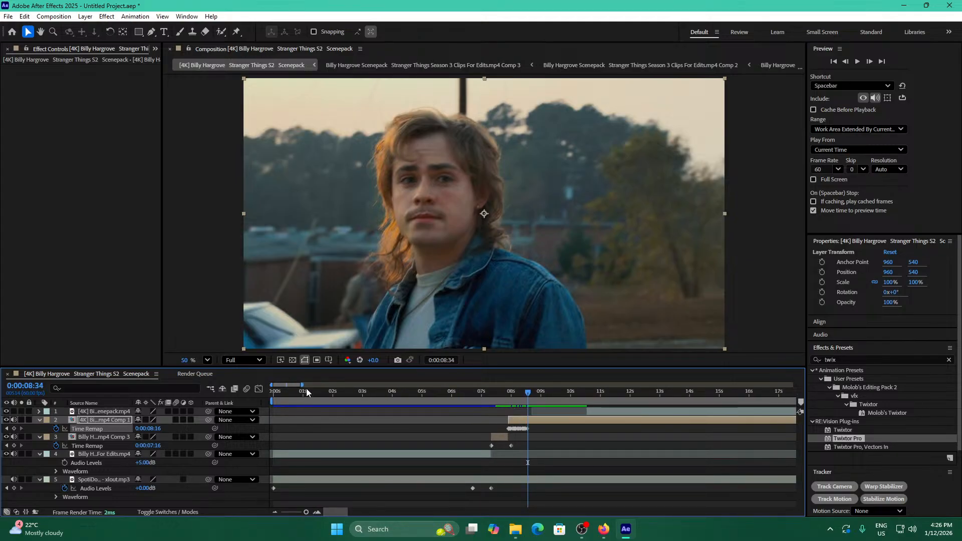
pyautogui.moveTo(302, 385); pyautogui.dragTo(395, 430)
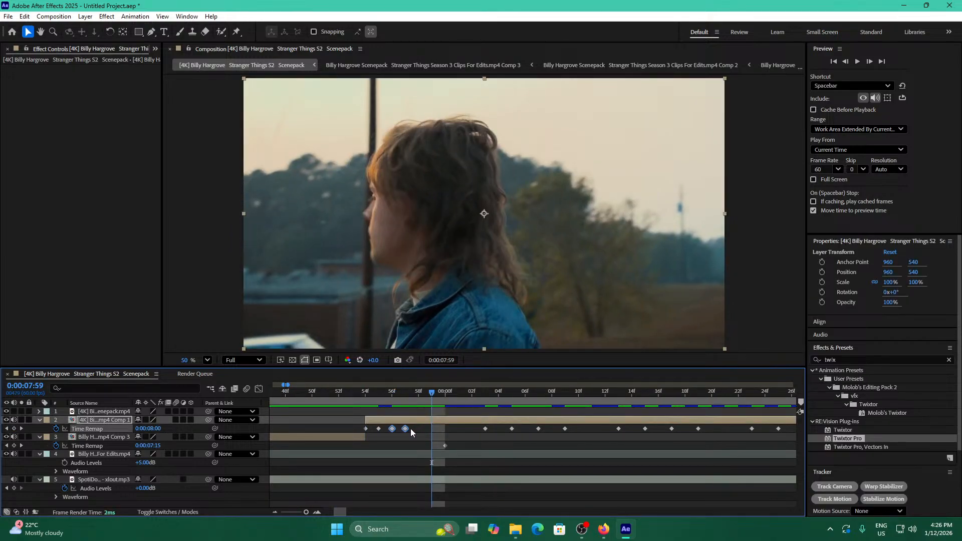
pyautogui.moveTo(573, 436); pyautogui.dragTo(473, 428)
pyautogui.moveTo(564, 429); pyautogui.dragTo(464, 429)
pyautogui.moveTo(596, 430); pyautogui.dragTo(514, 429)
pyautogui.moveTo(455, 390); pyautogui.dragTo(512, 401)
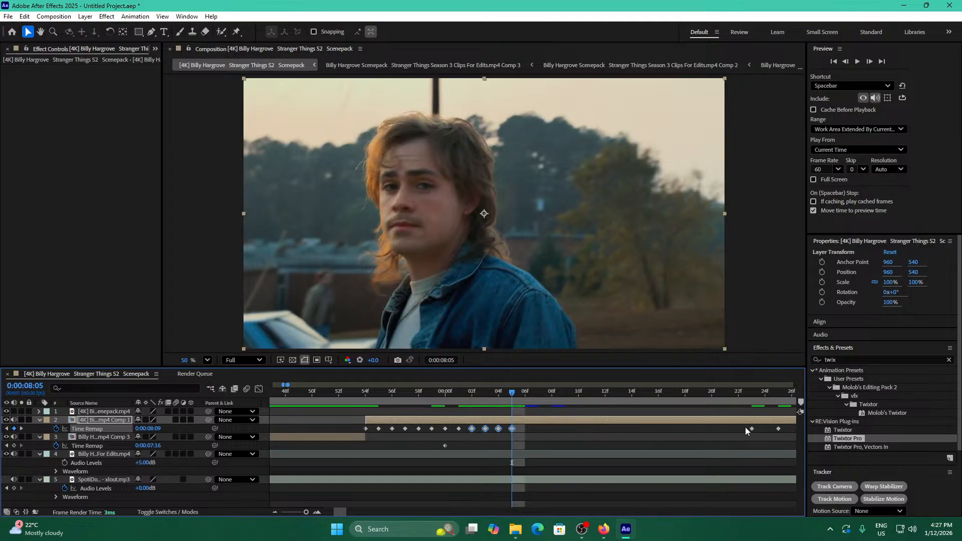
# Bring the remaining Time Remap keyframes up to the others and compress them to one-frame spacing from 0:00:08:06 to 0:00:08:10.
pyautogui.moveTo(642, 392); pyautogui.dragTo(503, 425)
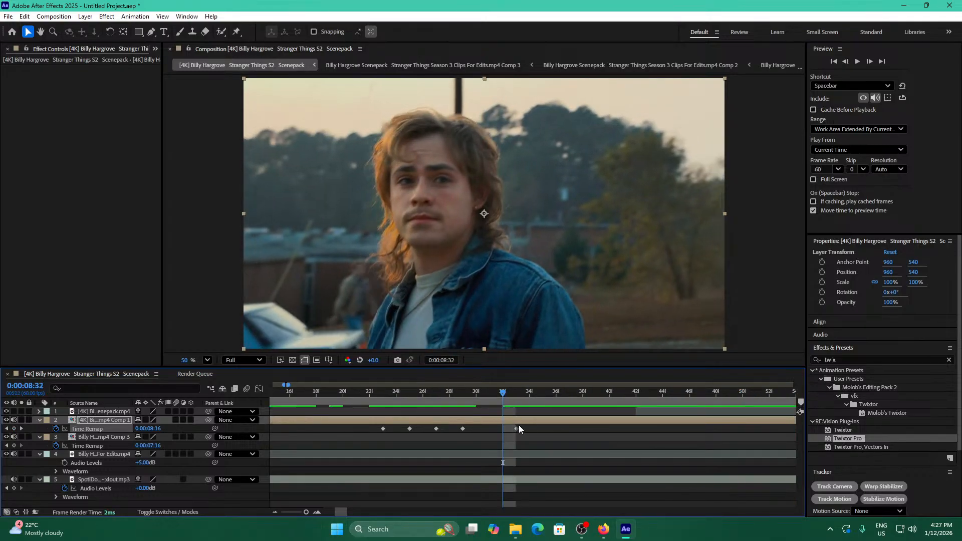
pyautogui.click(518, 426)
pyautogui.moveTo(383, 428); pyautogui.dragTo(587, 435)
pyautogui.moveTo(575, 392); pyautogui.dragTo(587, 392)
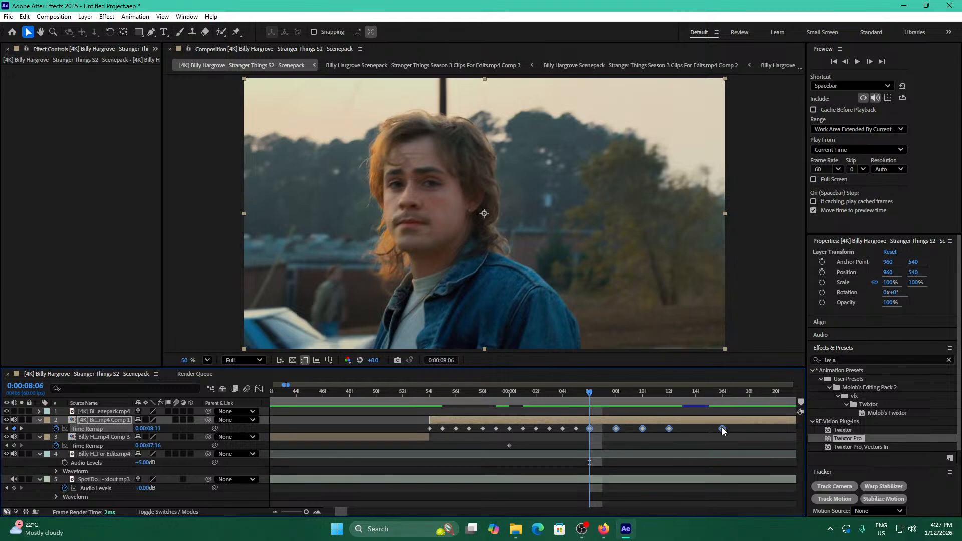
pyautogui.moveTo(706, 430); pyautogui.dragTo(687, 437)
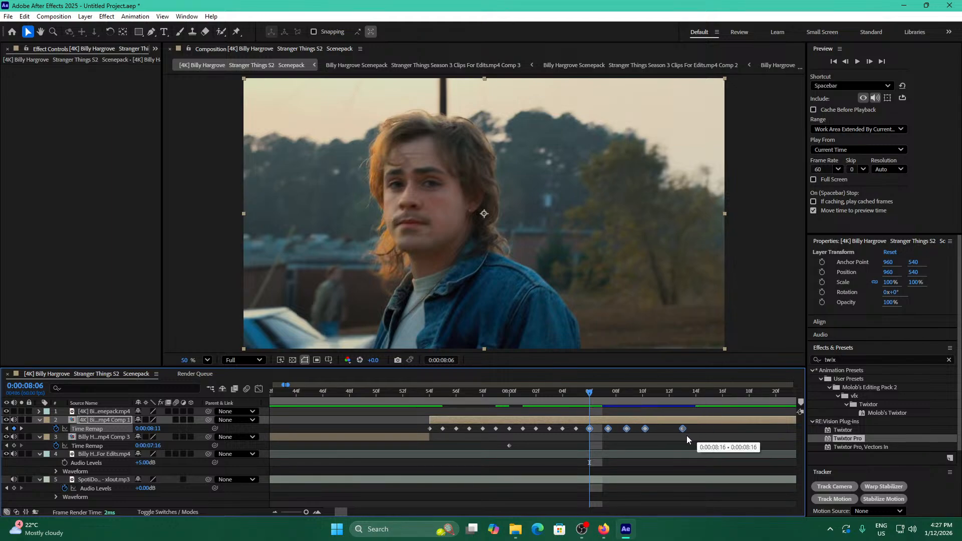
pyautogui.moveTo(592, 394); pyautogui.dragTo(628, 395)
pyautogui.click(650, 433)
pyautogui.moveTo(655, 429); pyautogui.dragTo(645, 429)
pyautogui.click(654, 434)
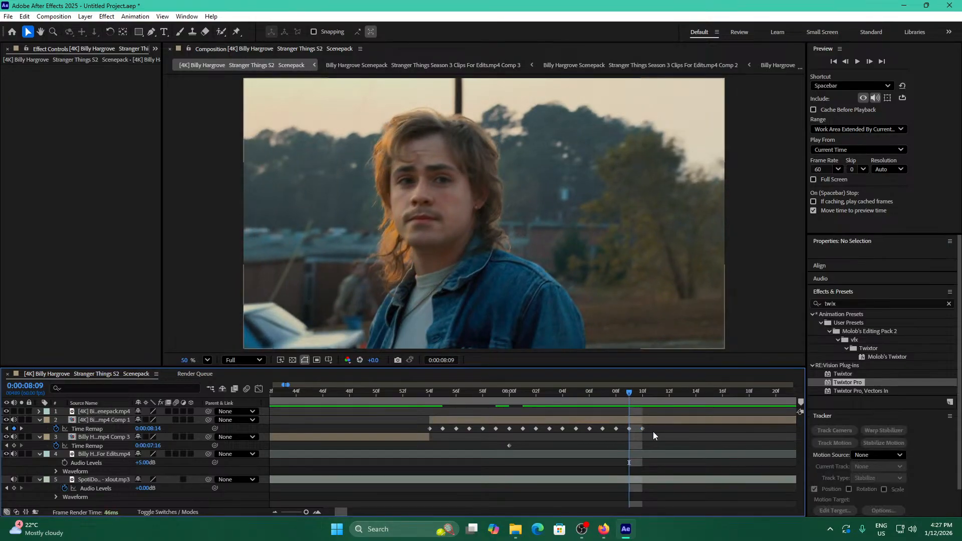
# Split the head-turn precomp just after its last keyframe, at 0:00:08:11, and delete the leftover part.
pyautogui.moveTo(622, 394); pyautogui.dragTo(429, 411)
pyautogui.click(666, 422)
pyautogui.hotkey('ctrl', 'shift', 'd')
pyautogui.press('Delete')
# Pre-compose the trimmed head-turn layer, moving all attributes into the new composition.
pyautogui.click(447, 416)
pyautogui.hotkey('ctrl', 'shift', 'c')
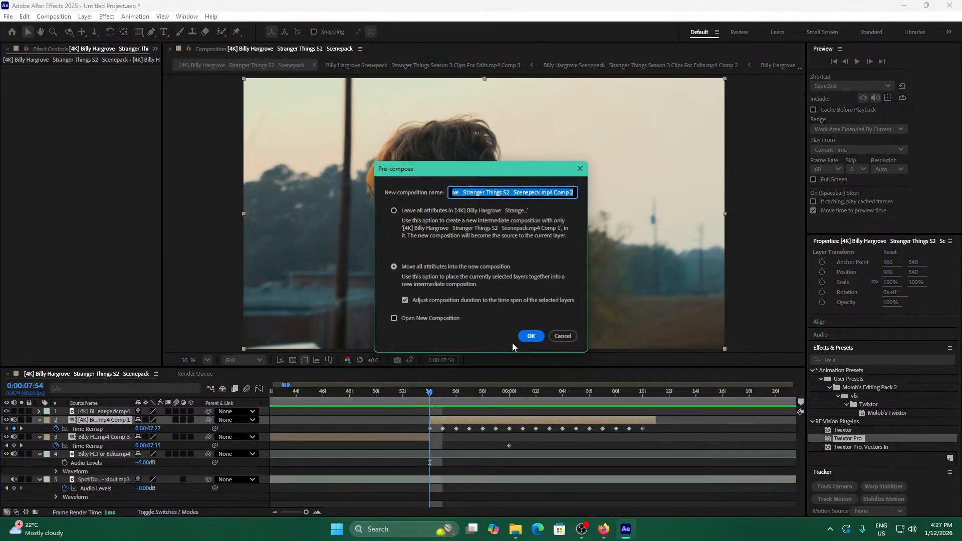
pyautogui.click(530, 336)
# Apply Twixtor Pro to the new precomp with Image Prep set to Delinearize and Warping set to Forward.
pyautogui.doubleClick(851, 440)
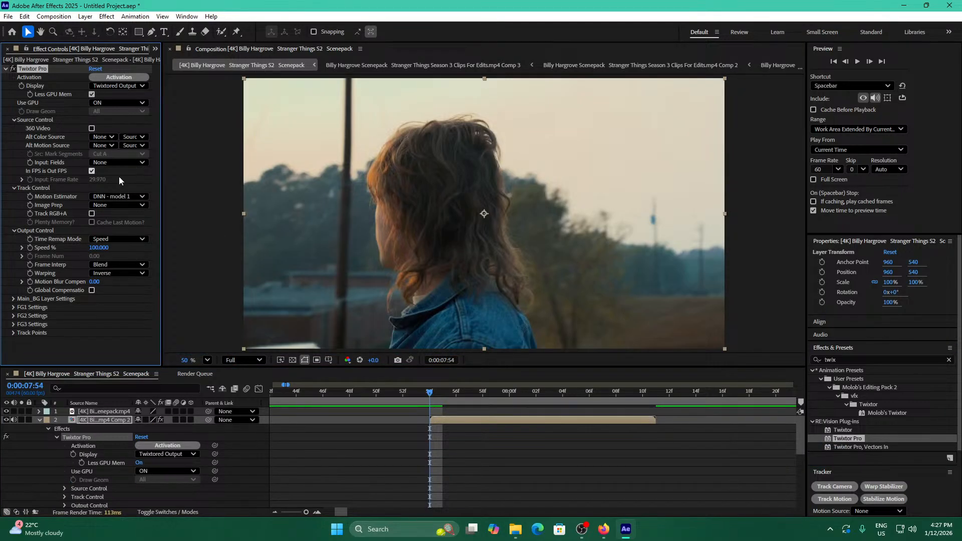
pyautogui.click(116, 205)
pyautogui.click(120, 239)
pyautogui.click(126, 273)
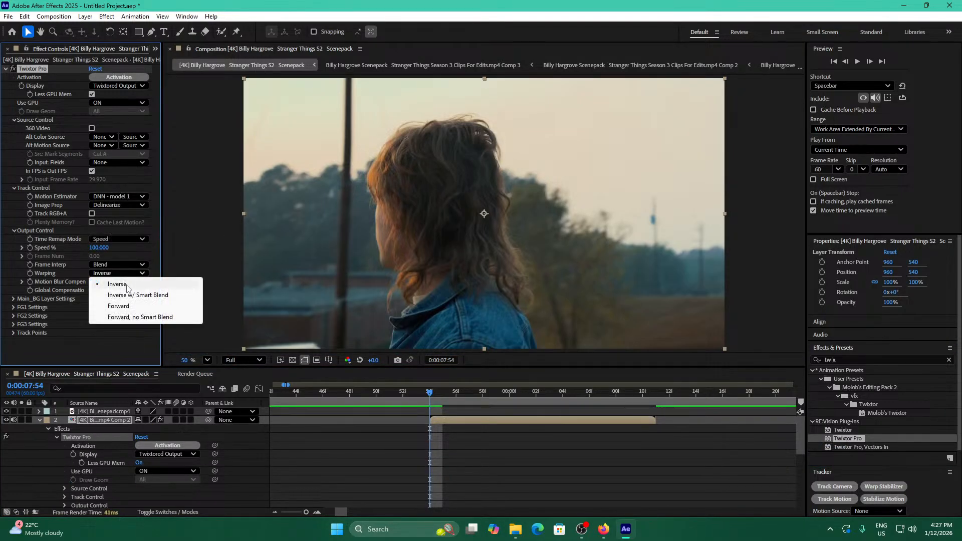
pyautogui.click(126, 289)
pyautogui.click(120, 273)
pyautogui.click(118, 306)
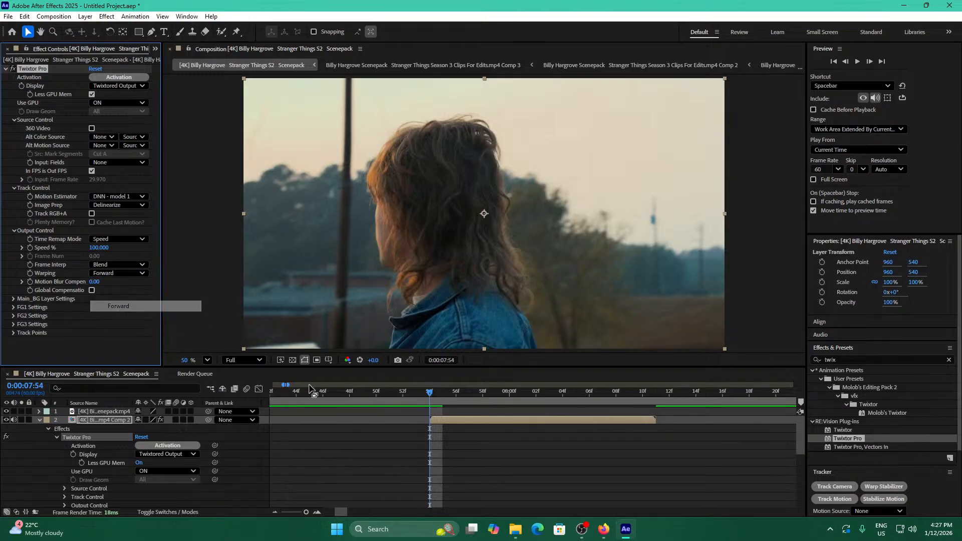
# Pre-compose the Twixtor layer with all attributes moved into the new composition and enable time remapping on it.
pyautogui.click(466, 426)
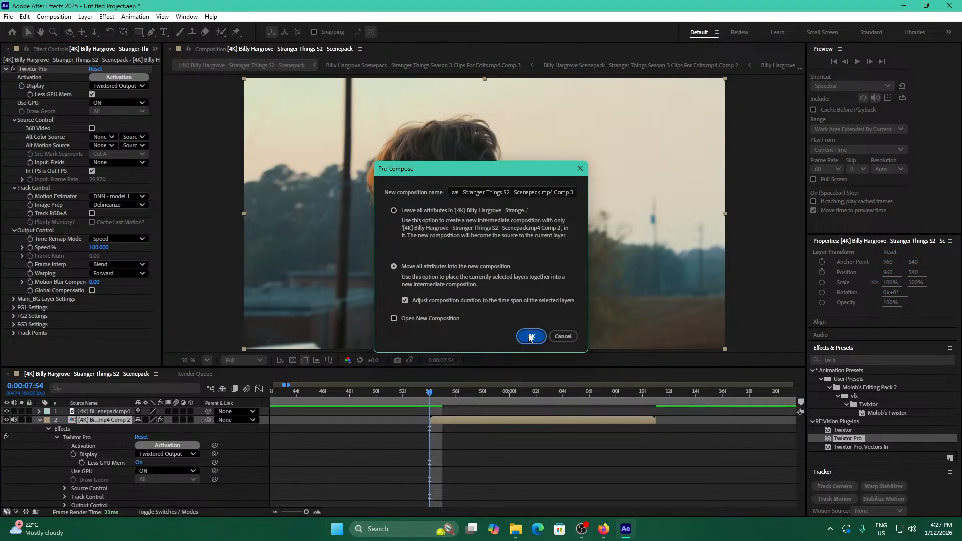
pyautogui.click(530, 336)
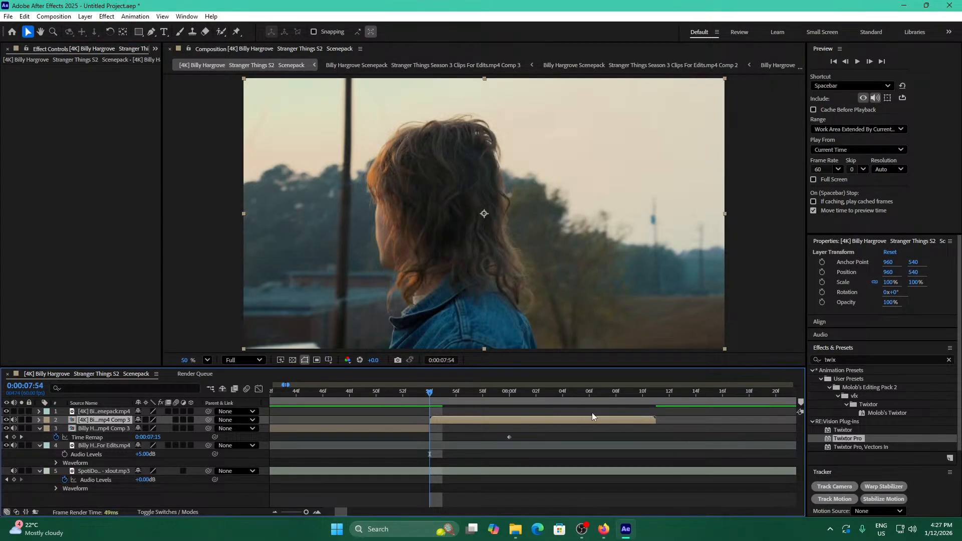
pyautogui.hotkey('ctrl', 'alt', 't')
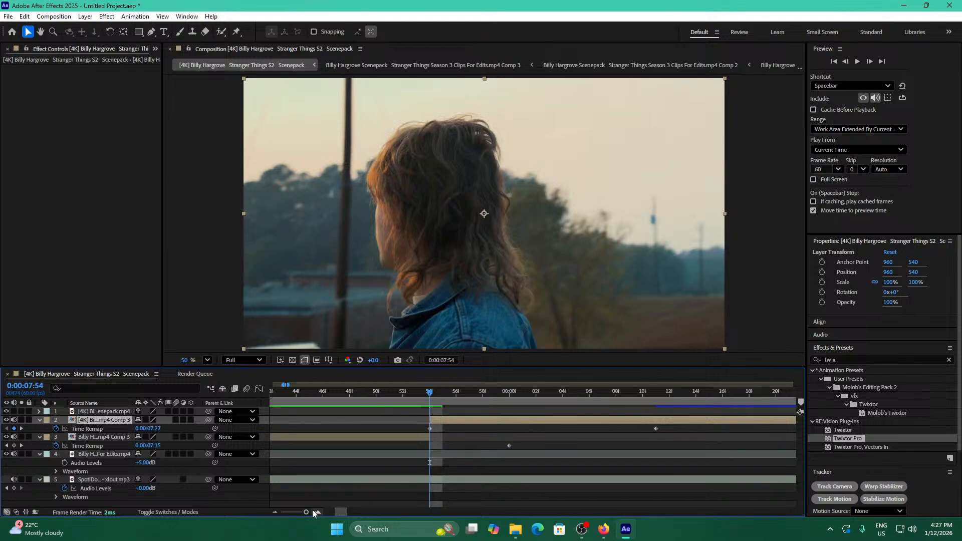
# Play back the edit from about 0:00:06:38 through the head-turn clip to check the transition and its timing.
pyautogui.moveTo(308, 512); pyautogui.dragTo(310, 512)
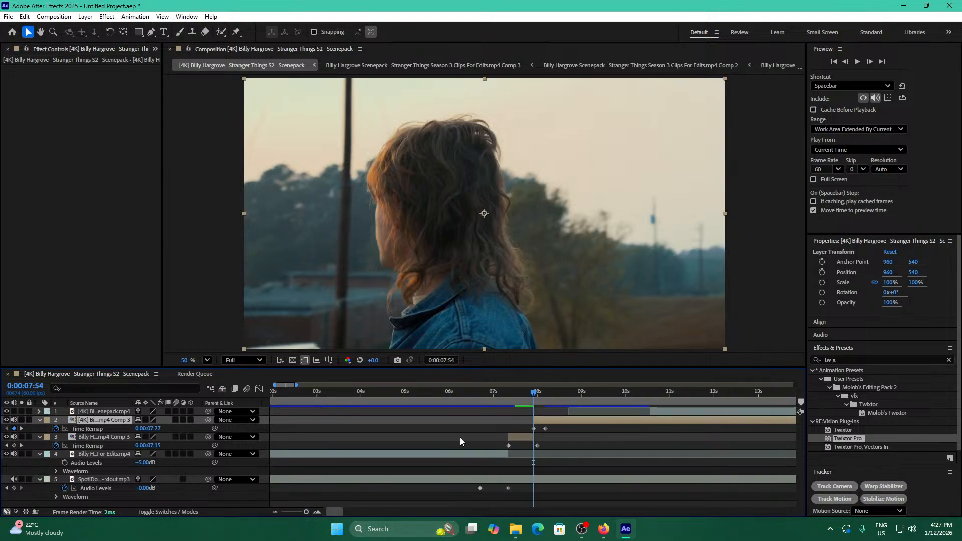
pyautogui.moveTo(529, 398); pyautogui.dragTo(586, 417)
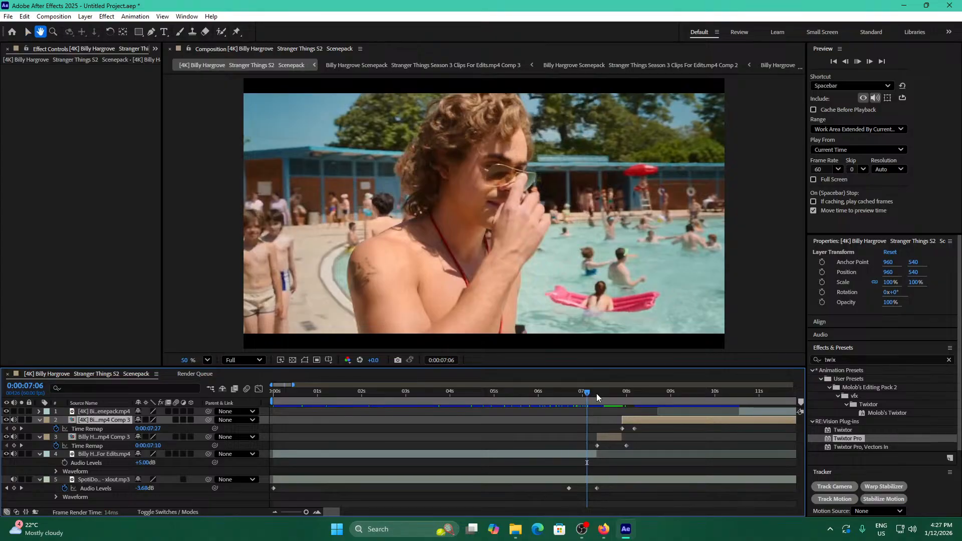
pyautogui.press('space')
pyautogui.click(577, 395)
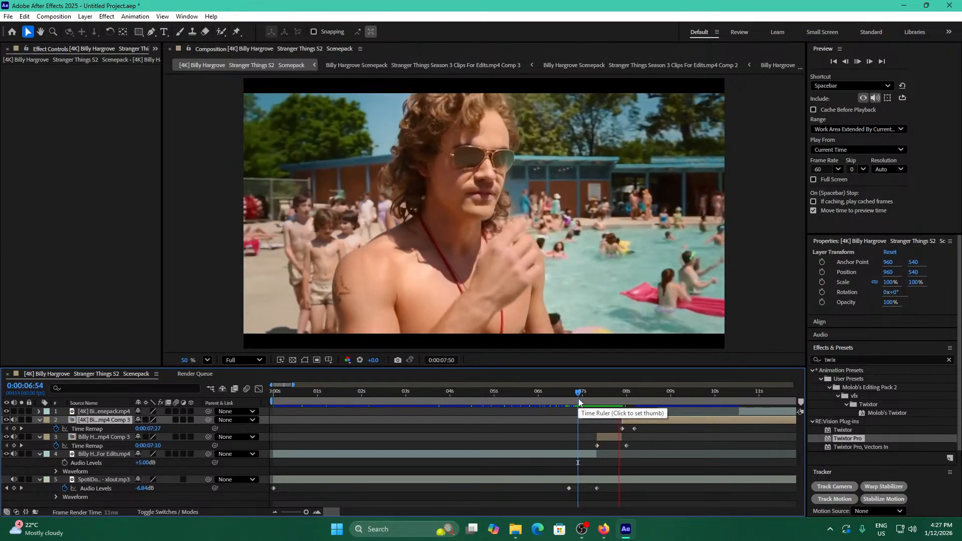
pyautogui.press('space')
pyautogui.click(613, 399)
pyautogui.click(610, 398)
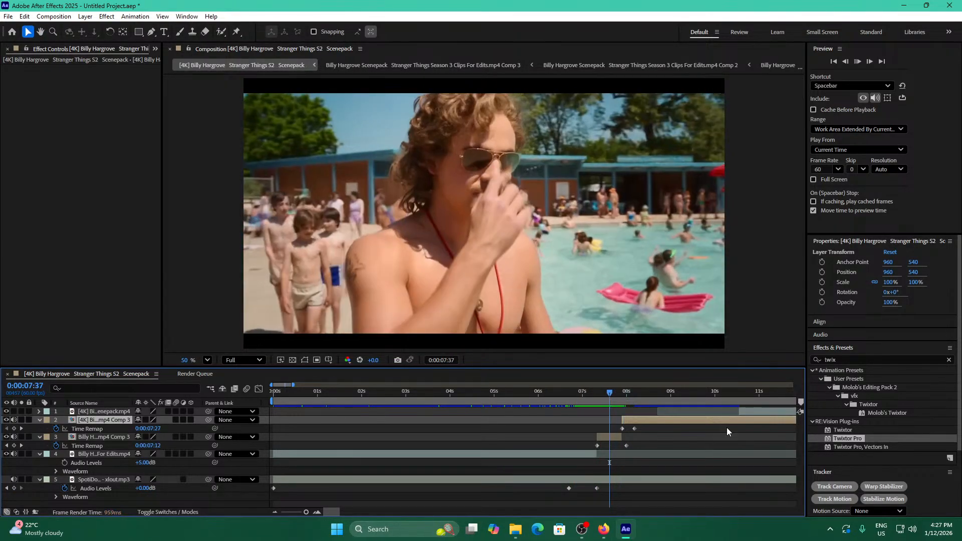
pyautogui.click(567, 393)
pyautogui.press('space')
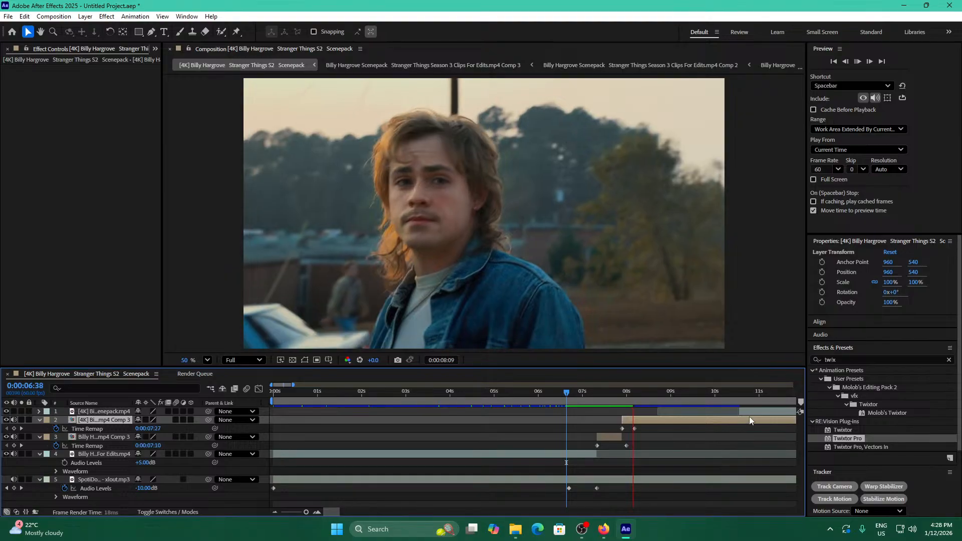
pyautogui.click(572, 398)
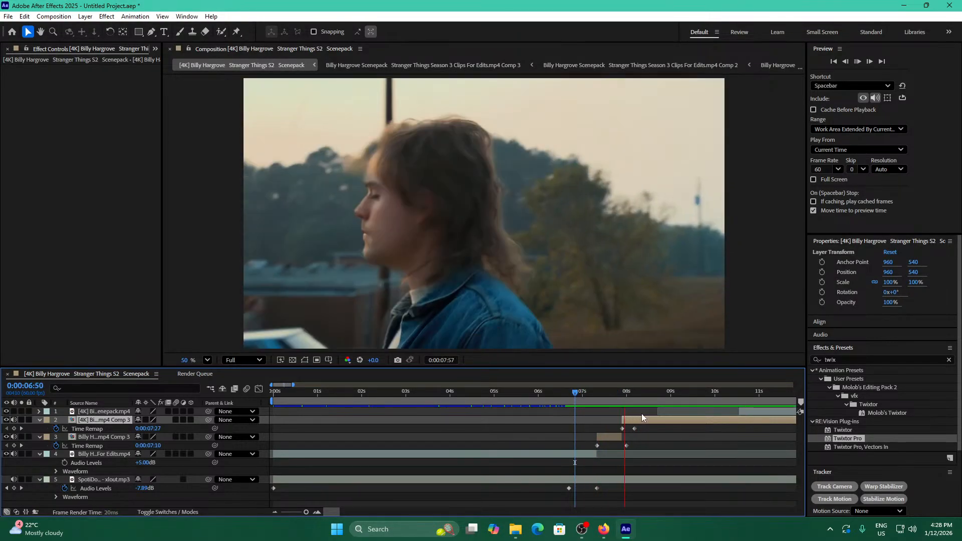
pyautogui.press('space')
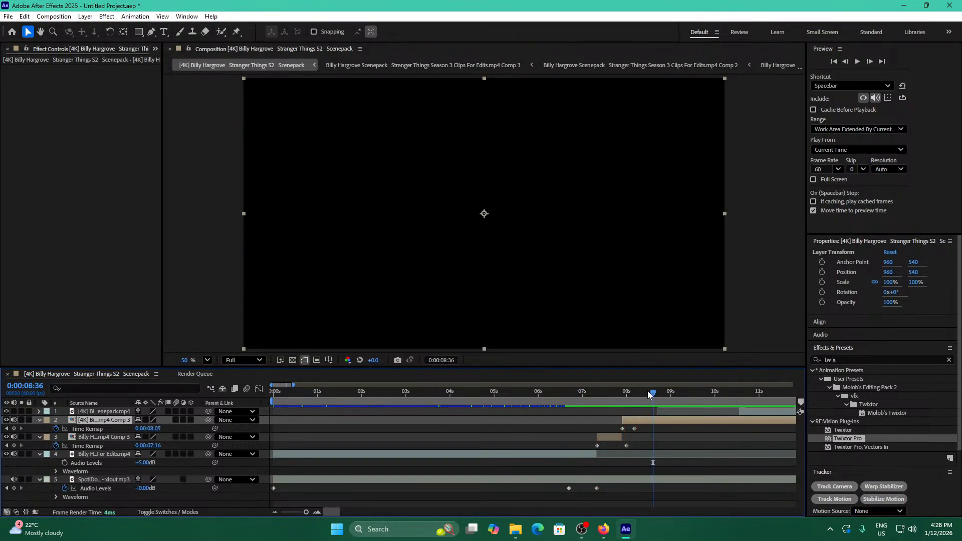
pyautogui.moveTo(653, 394); pyautogui.dragTo(566, 401)
pyautogui.press('space')
pyautogui.press('space')
# Try to slow the head turn by moving its last Time Remap keyframe to about 0:00:08:48.
pyautogui.moveTo(635, 430); pyautogui.dragTo(662, 433)
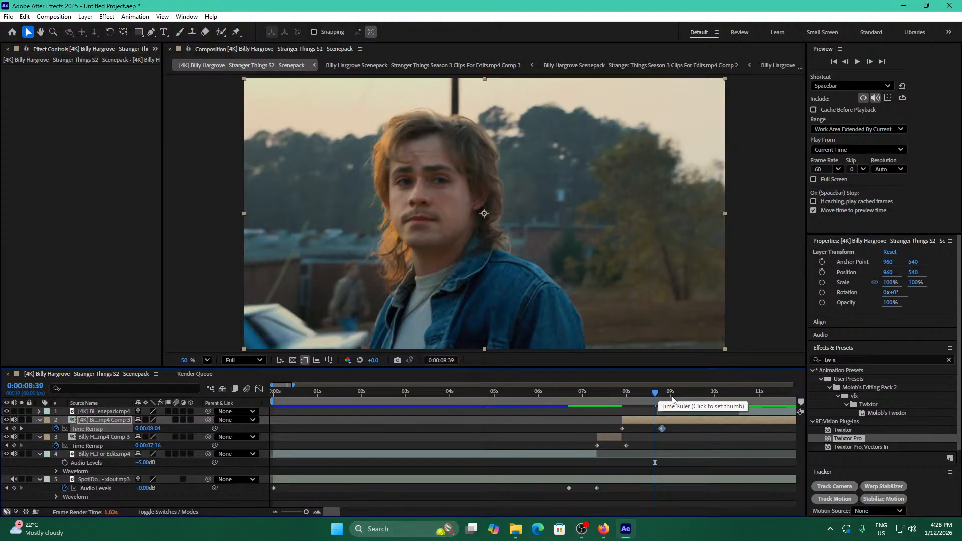
pyautogui.click(622, 398)
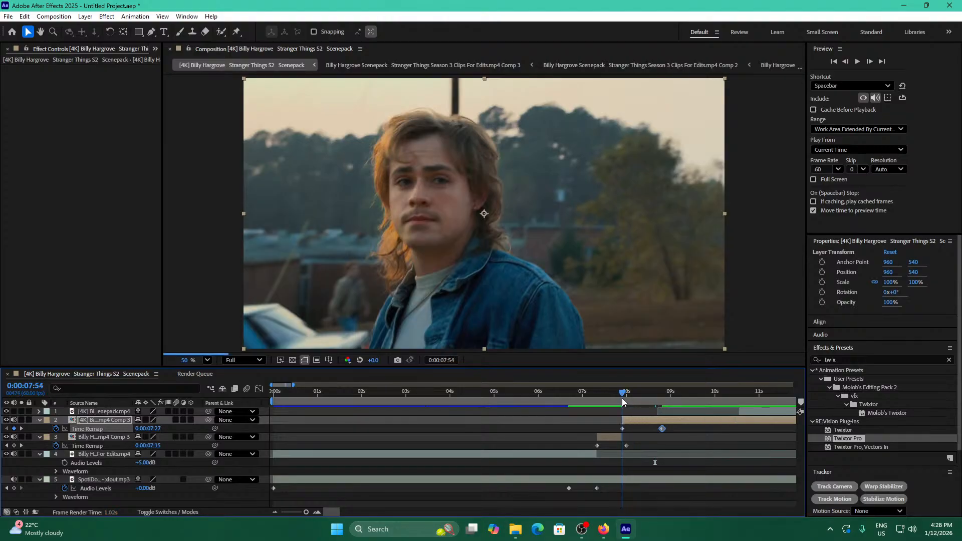
pyautogui.click(652, 395)
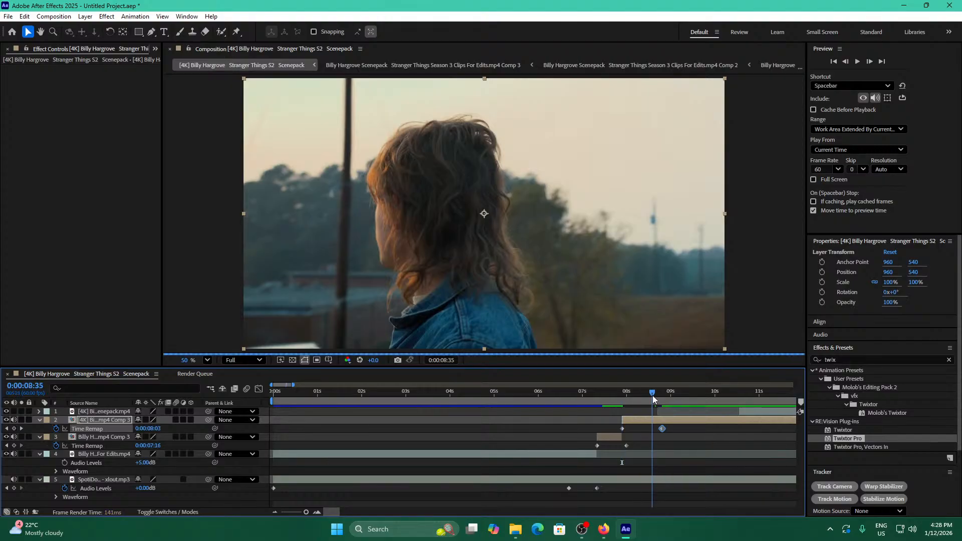
pyautogui.moveTo(653, 396); pyautogui.dragTo(598, 399)
pyautogui.hotkey('ctrl', 'z')
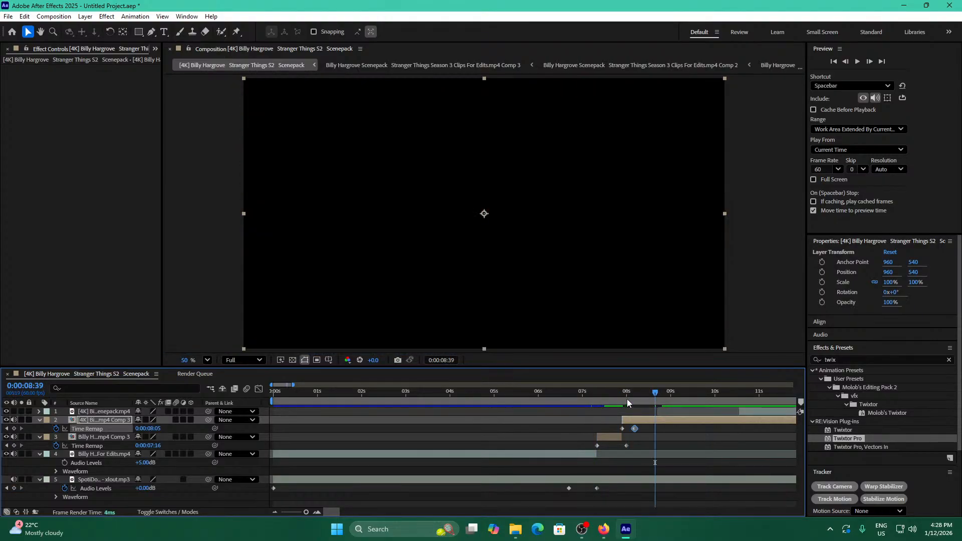
# Replay the transition from the pool clip into the head-turn clip, starting from about 0:00:07:01 and 0:00:07:38.
pyautogui.press('space')
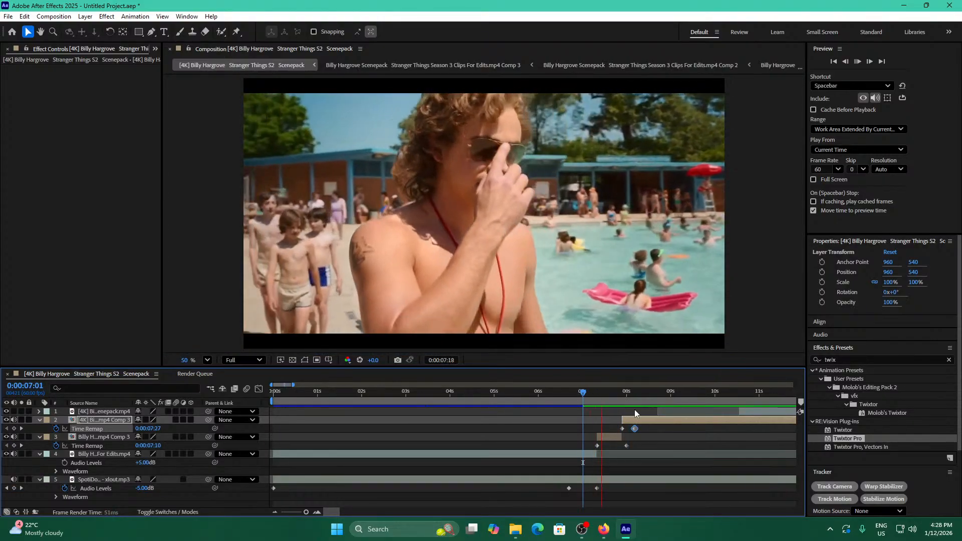
pyautogui.press('space')
pyautogui.moveTo(652, 395); pyautogui.dragTo(637, 397)
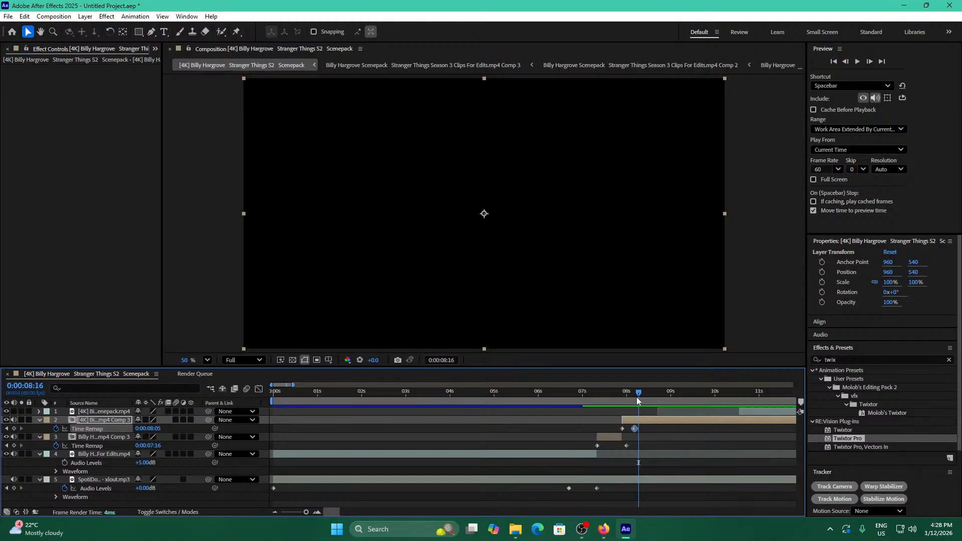
pyautogui.press('space')
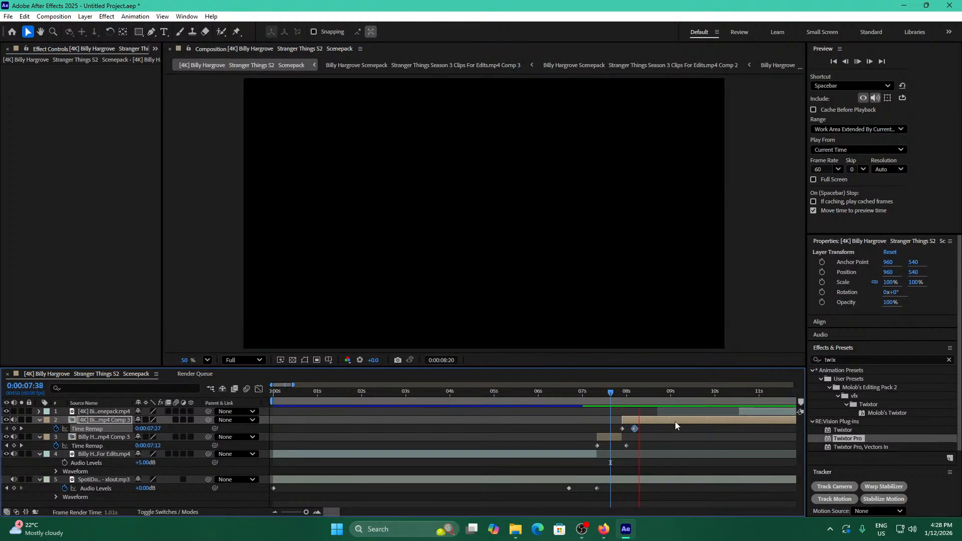
# Cut the head-turn layer at about 0:00:08:28 and delete the remainder after the cut.
pyautogui.press('space')
pyautogui.hotkey('ctrl', 'shift', 'd')
pyautogui.press('Delete')
pyautogui.press('End')
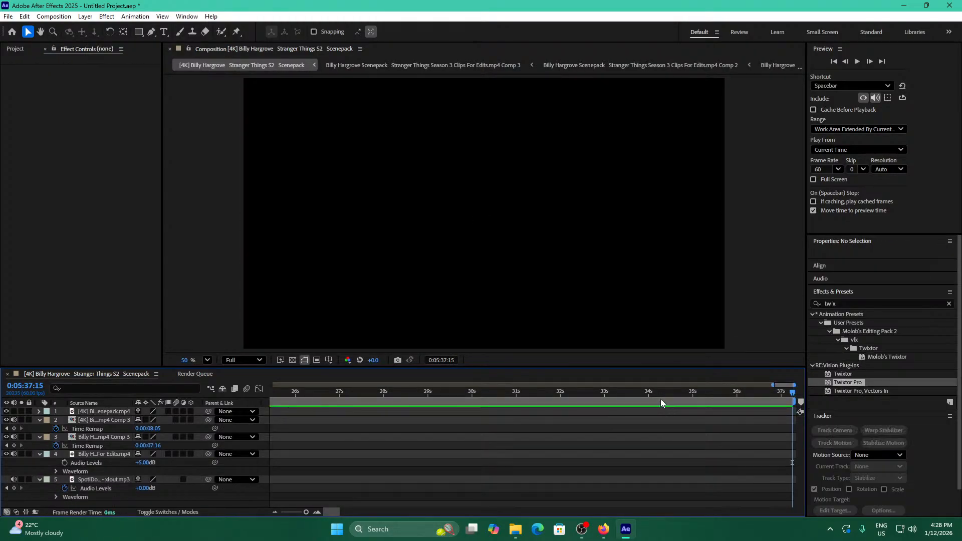
# Play back the trimmed head-turn clip with its lead-in, starting from about 0:00:06:20 and 0:00:06:51.
pyautogui.moveTo(661, 398); pyautogui.dragTo(554, 407)
pyautogui.press('space')
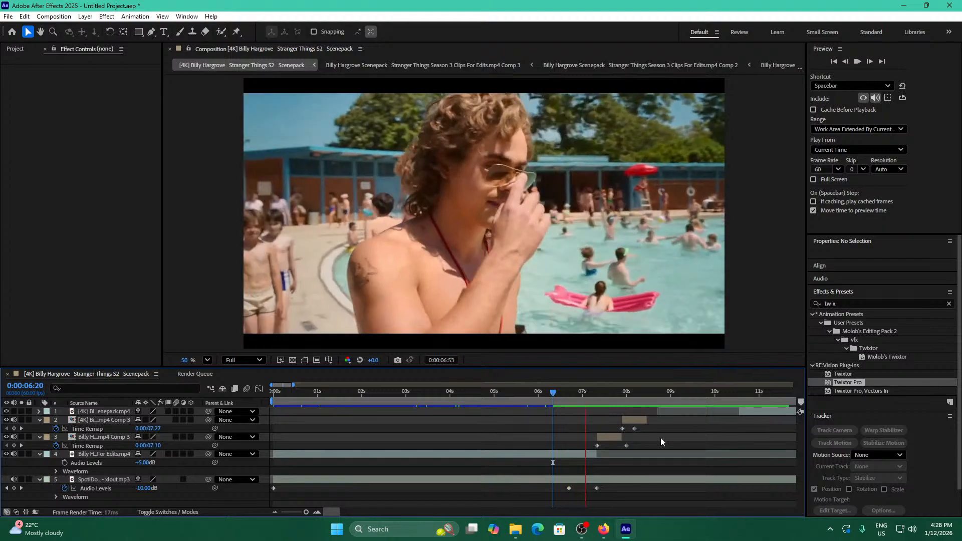
pyautogui.click(577, 394)
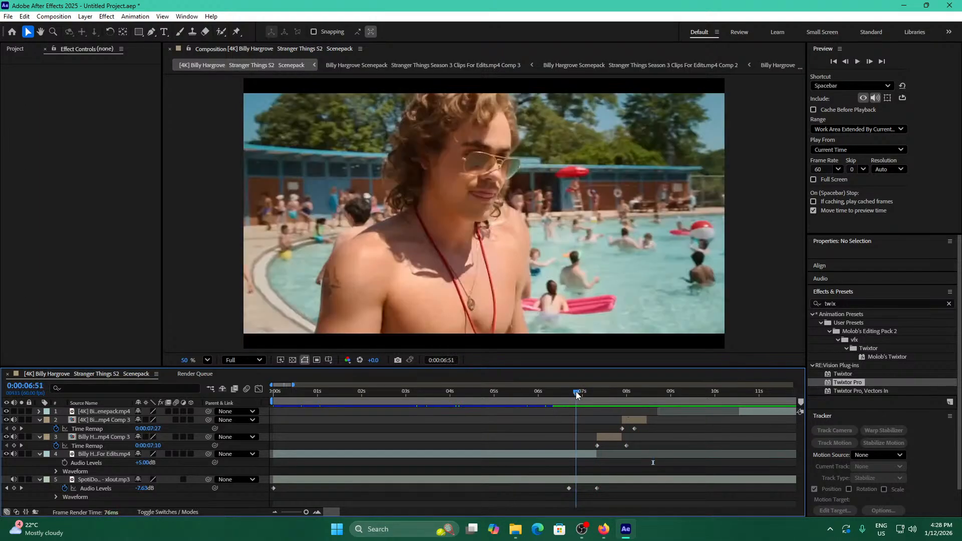
pyautogui.press('space')
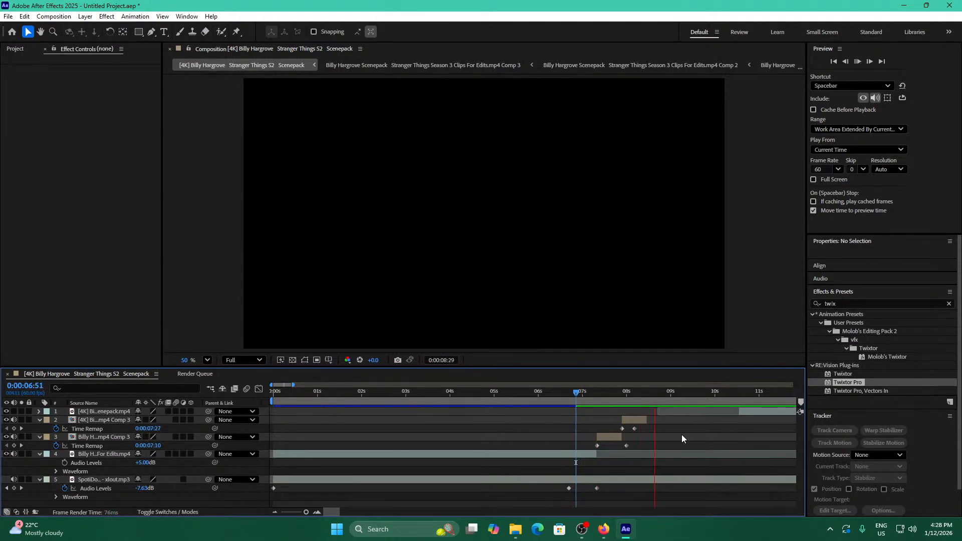
# Move the head-turn layer's last Time Remap keyframe to about 0:00:08:31 and check the clip's final frames one by one.
pyautogui.moveTo(632, 394); pyautogui.dragTo(644, 394)
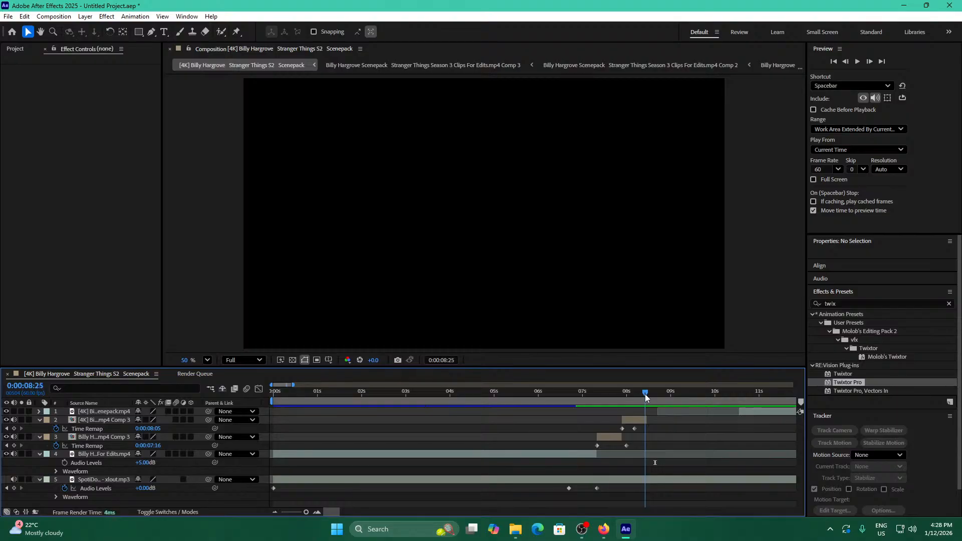
pyautogui.moveTo(634, 428); pyautogui.dragTo(649, 429)
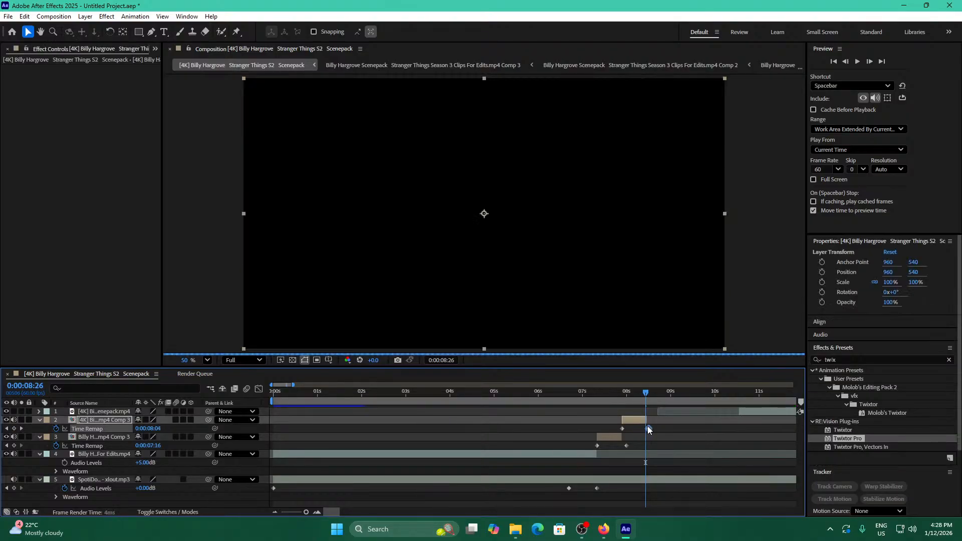
pyautogui.click(306, 511)
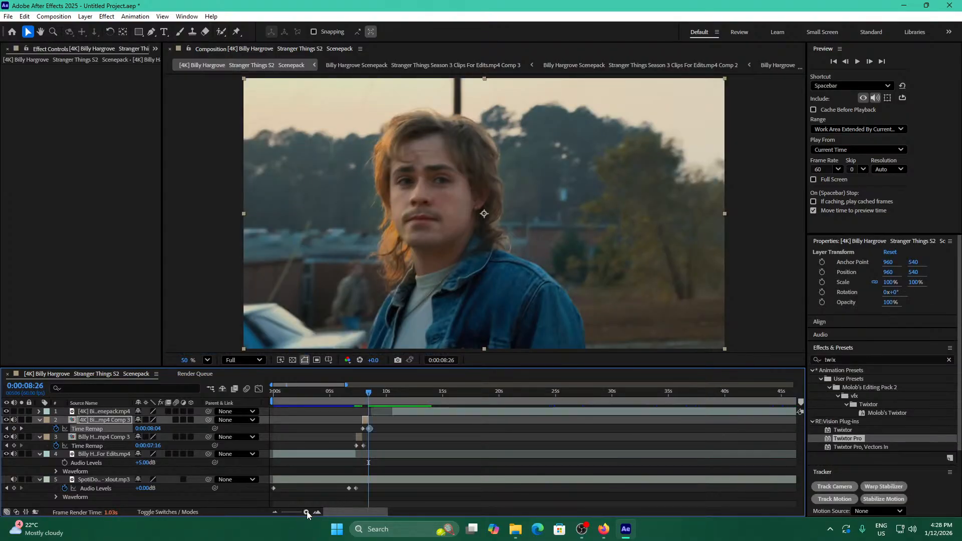
pyautogui.press('pagedown')
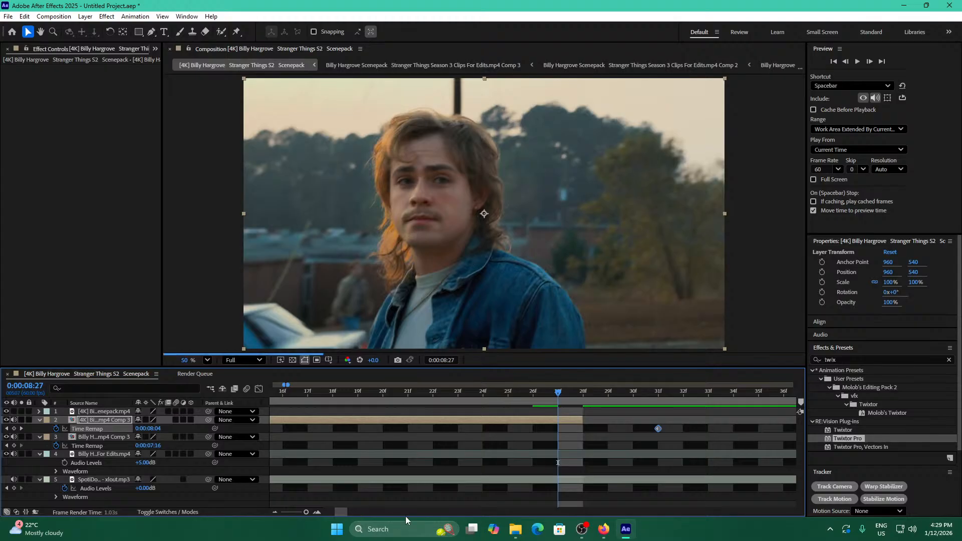
pyautogui.press('pagedown')
pyautogui.press('pageup')
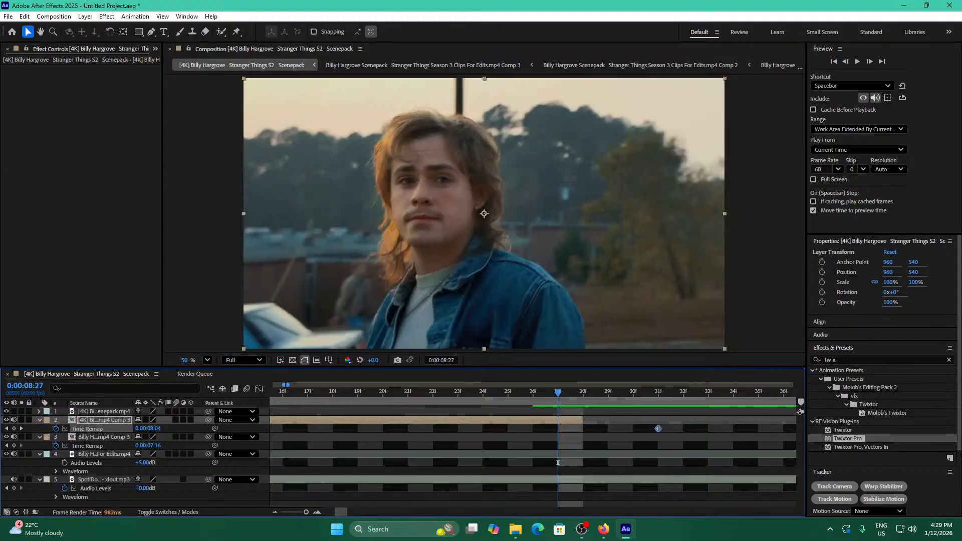
pyautogui.press('pageup')
pyautogui.press('pageup')
pyautogui.press('pageup')
pyautogui.press('pageup')
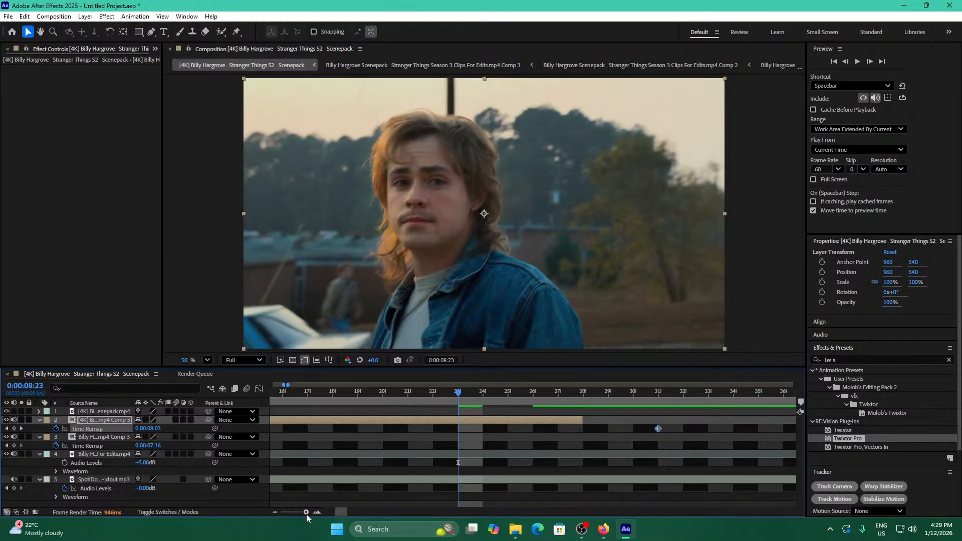
pyautogui.moveTo(307, 515); pyautogui.dragTo(309, 515)
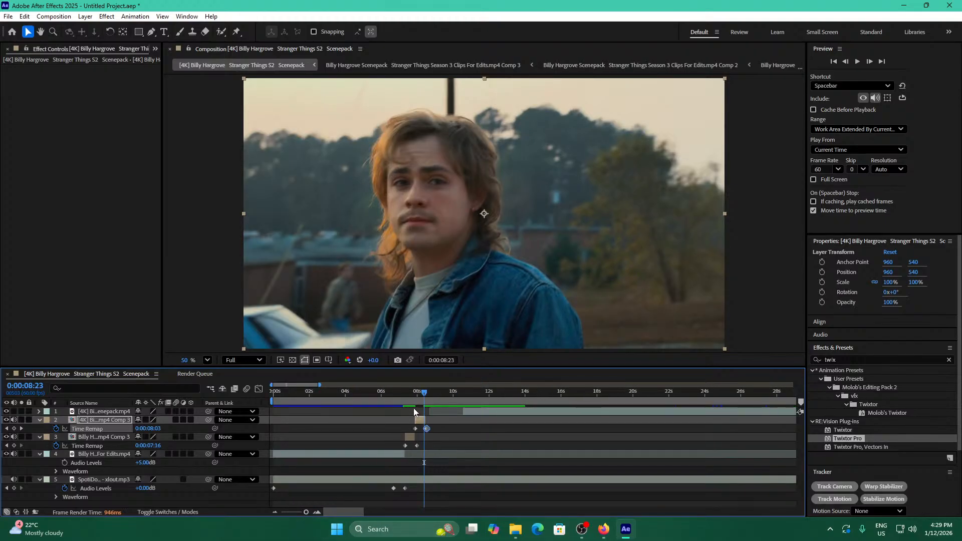
# Play the edit from the start, then replay the transition into the head turn from about 0:00:06:23, 0:00:05:08 and 0:00:06:41.
pyautogui.press('Home')
pyautogui.press('space')
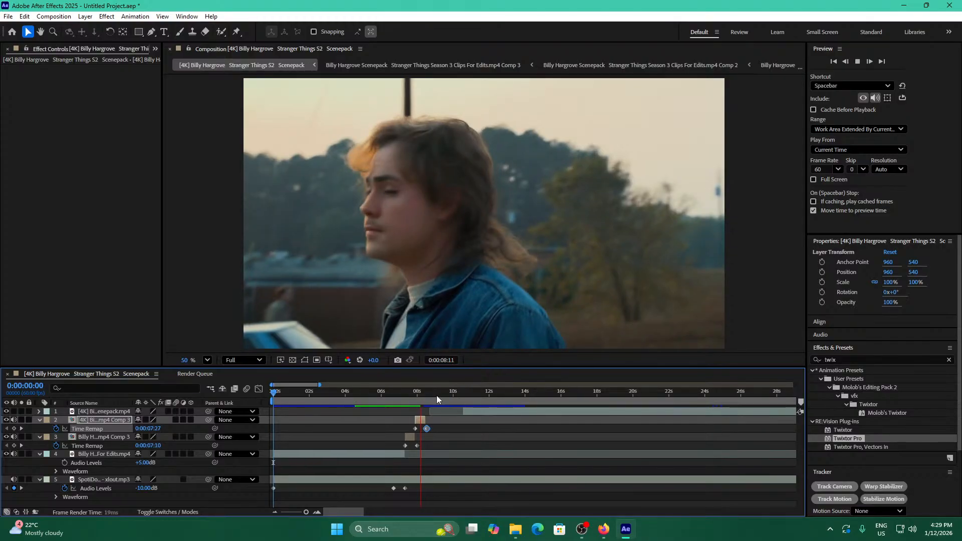
pyautogui.press('space')
pyautogui.moveTo(420, 398); pyautogui.dragTo(404, 401)
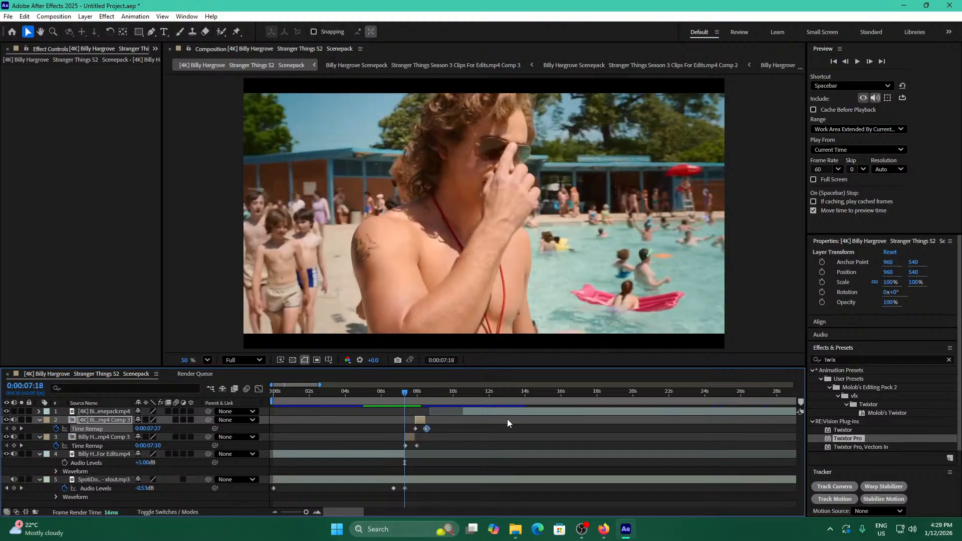
pyautogui.click(388, 393)
pyautogui.press('space')
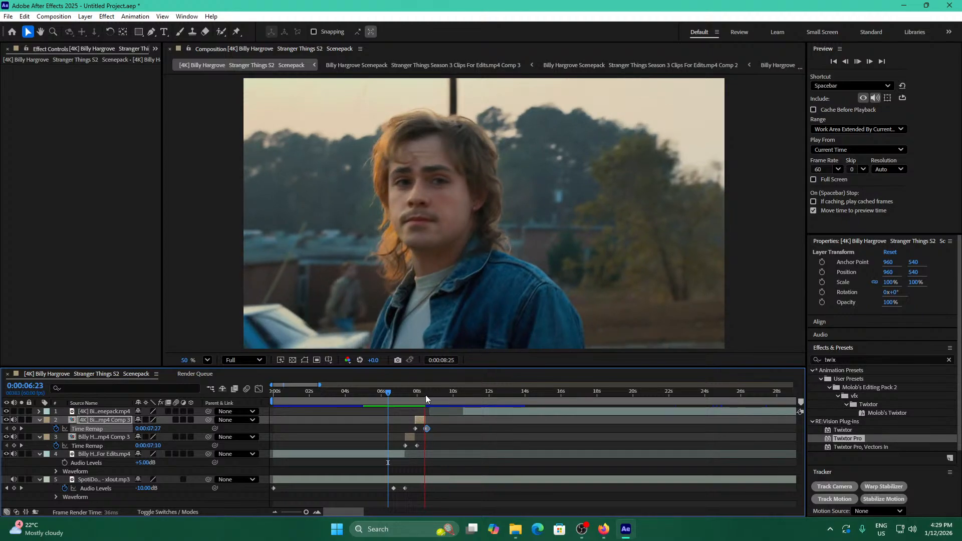
pyautogui.click(365, 395)
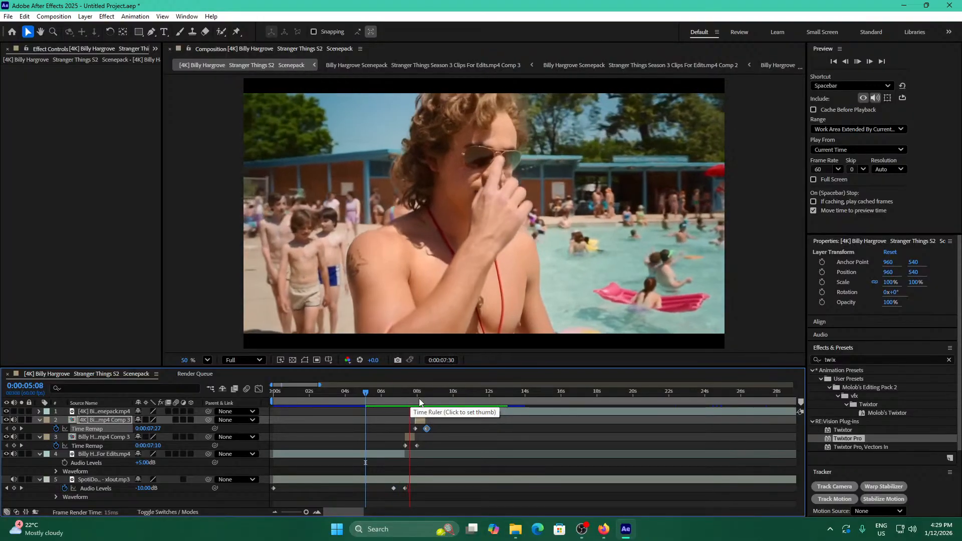
pyautogui.click(392, 394)
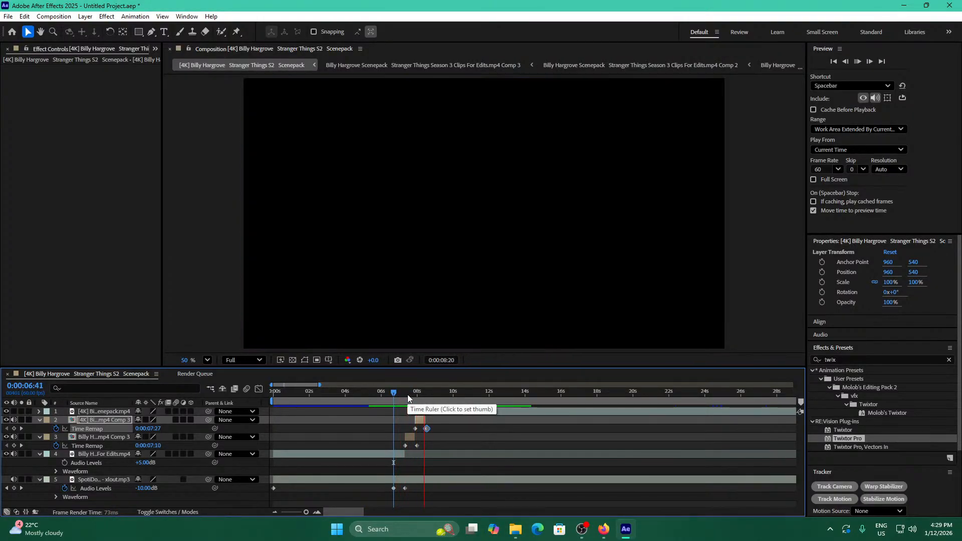
# Cut the head-turn layer at 0:00:08:00 and delete the part before the cut.
pyautogui.click(416, 394)
pyautogui.moveTo(417, 396); pyautogui.dragTo(417, 396)
pyautogui.press('space')
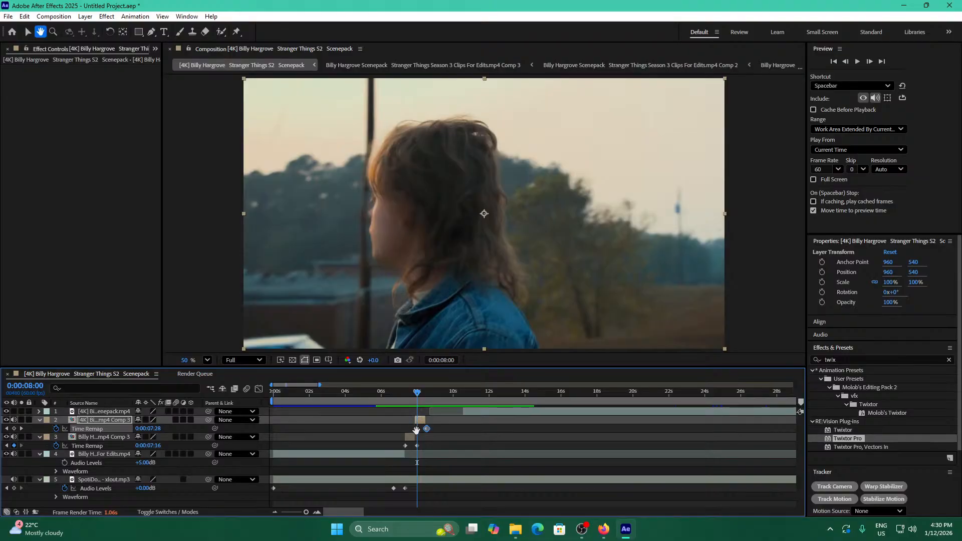
pyautogui.moveTo(415, 429); pyautogui.dragTo(418, 429)
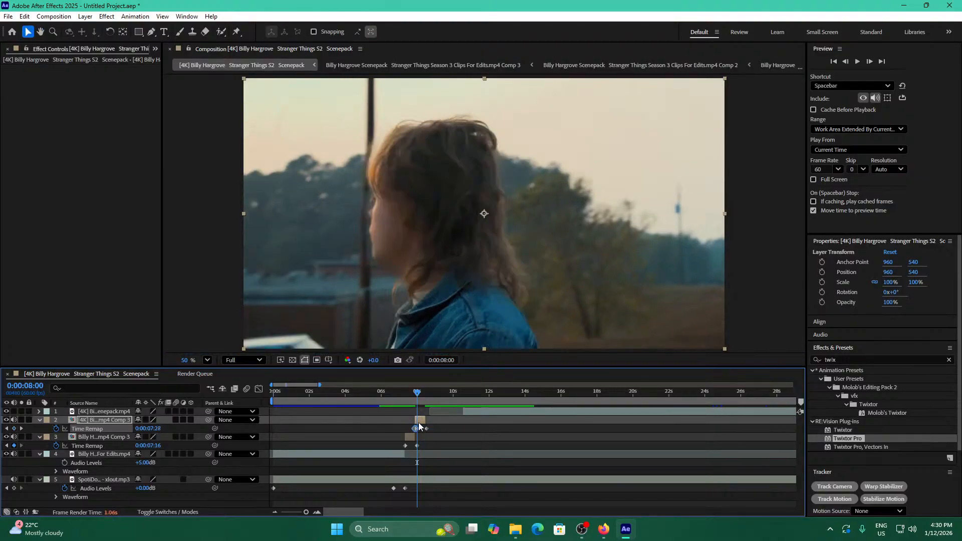
pyautogui.hotkey('ctrl', 'shift', 'd')
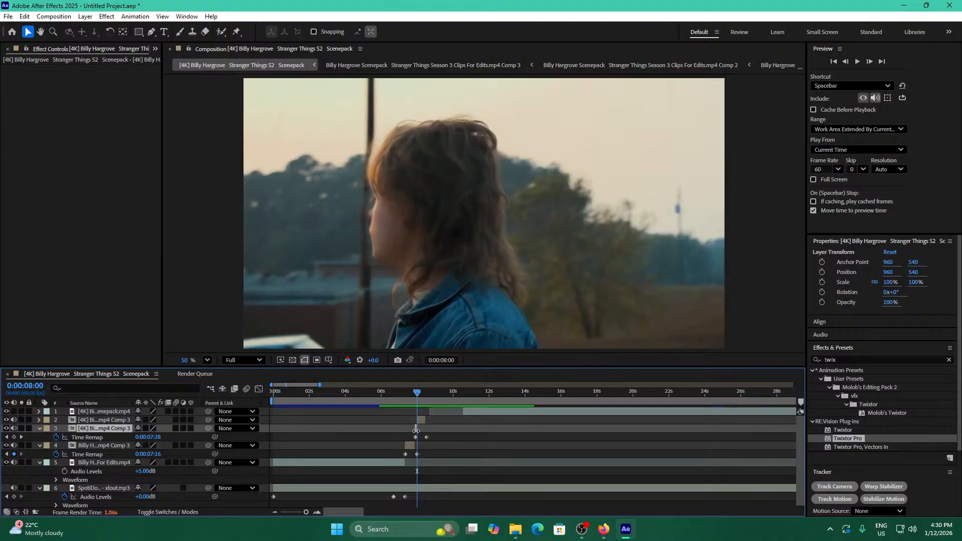
pyautogui.press('Delete')
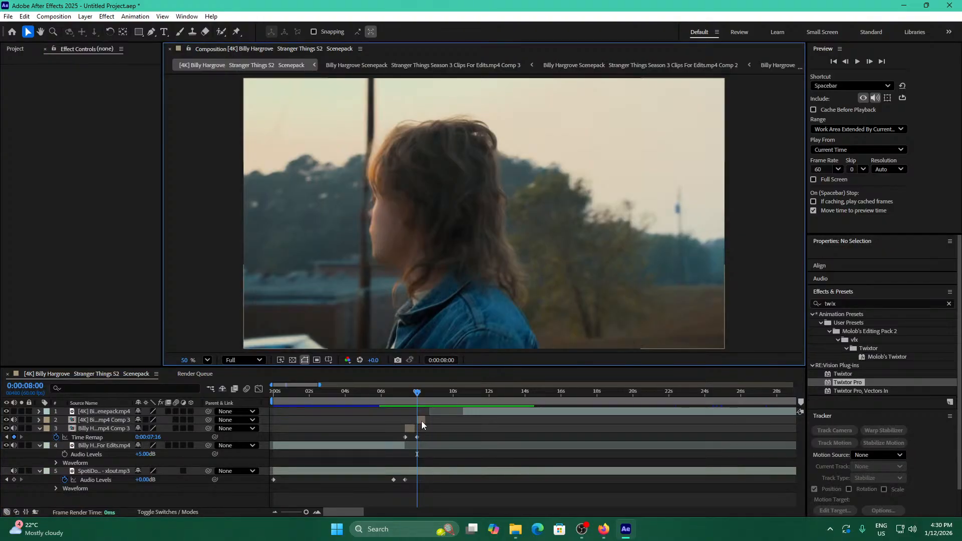
# Extend the head-turn layer's start back to the end of the pool clip at about 0:00:07:54.
pyautogui.click(421, 420)
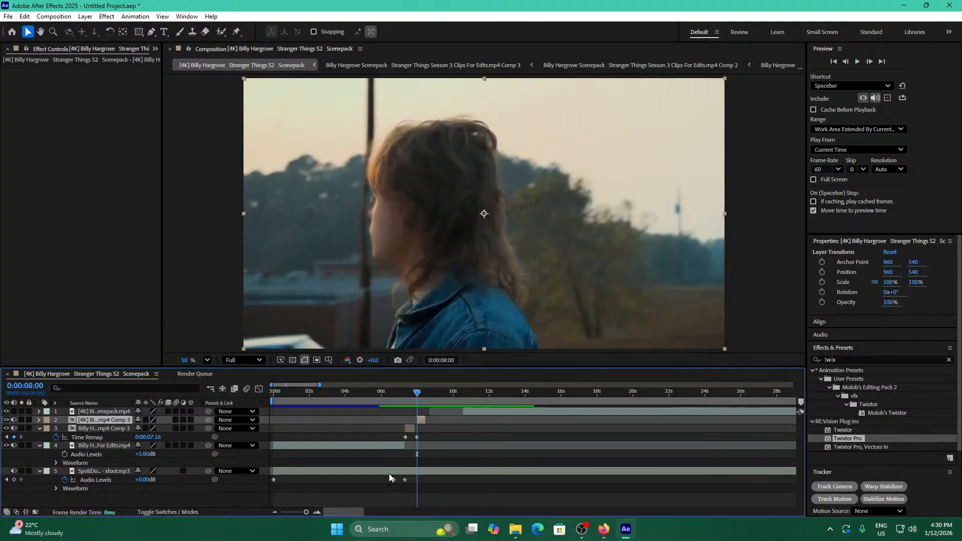
pyautogui.press(';')
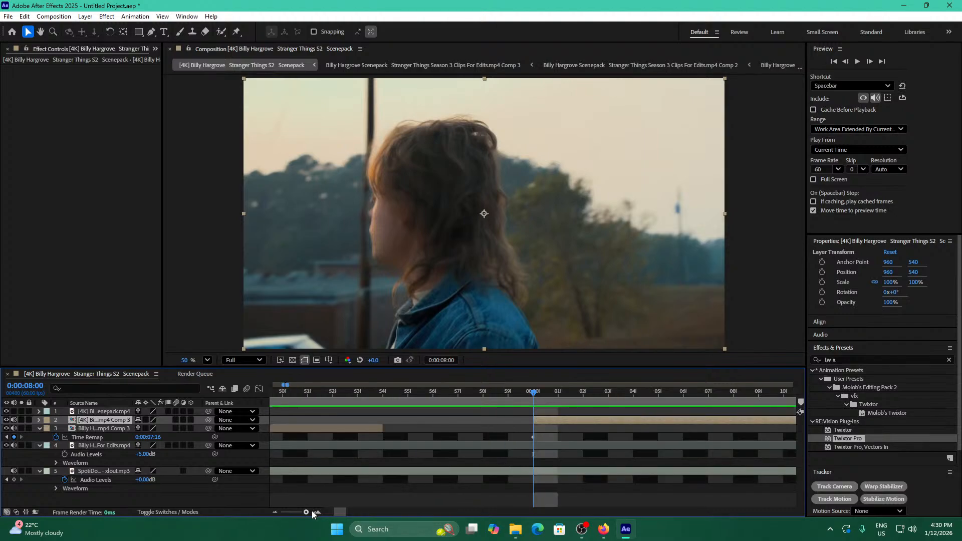
pyautogui.click(310, 512)
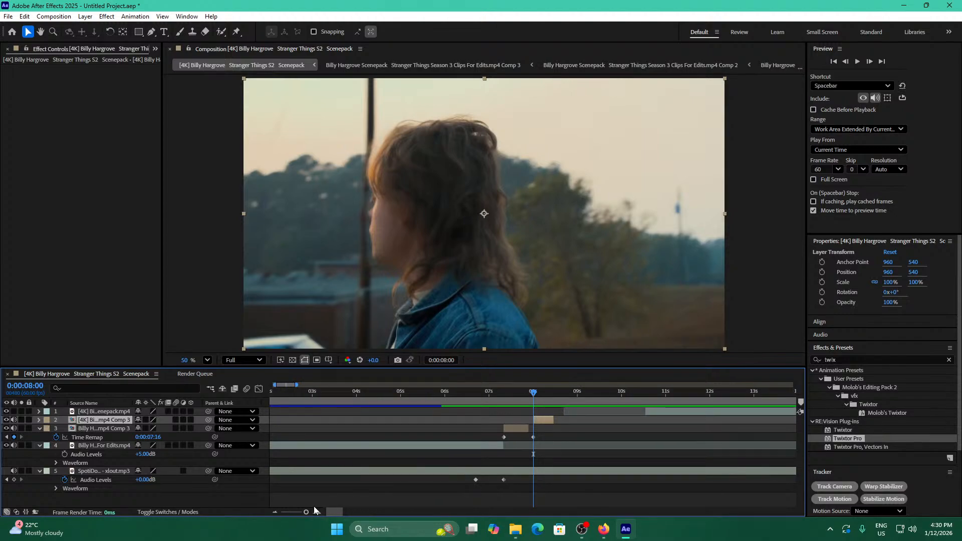
pyautogui.hotkey('ctrl', 'shift', 'd')
pyautogui.press('Delete')
pyautogui.press('space')
pyautogui.moveTo(545, 393)
pyautogui.mouseDown()
pyautogui.moveTo(519, 398)
pyautogui.moveTo(532, 398)
pyautogui.mouseUp()
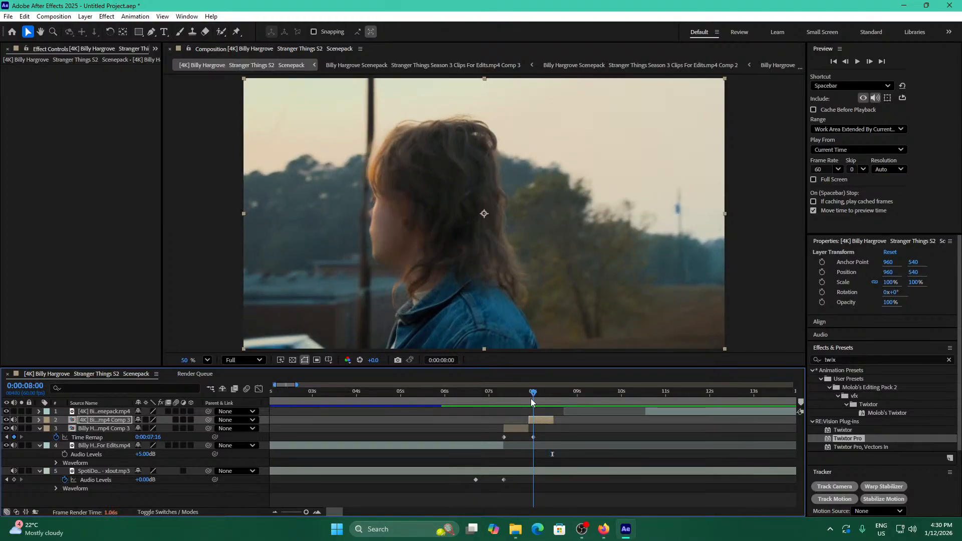
# Cut the extended head-turn layer at 0:00:08:00 again and delete its leading frames.
pyautogui.hotkey('ctrl', 'shift', 'd')
pyautogui.click(531, 428)
pyautogui.press('Delete')
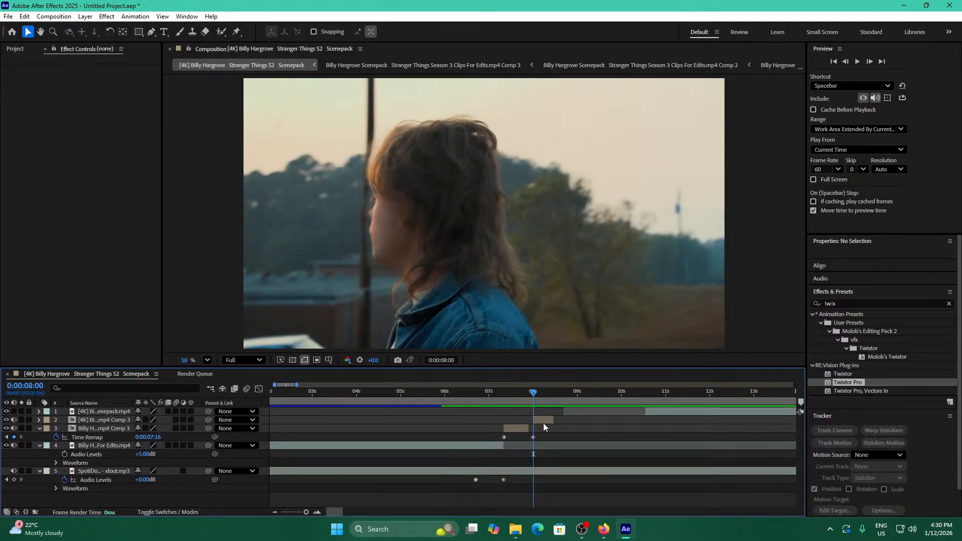
# Move the head-turn layer back to meet the end of the pool clip, extend its end to about 0:00:08:27 and show its Time Remap keyframes.
pyautogui.moveTo(543, 423); pyautogui.dragTo(553, 419)
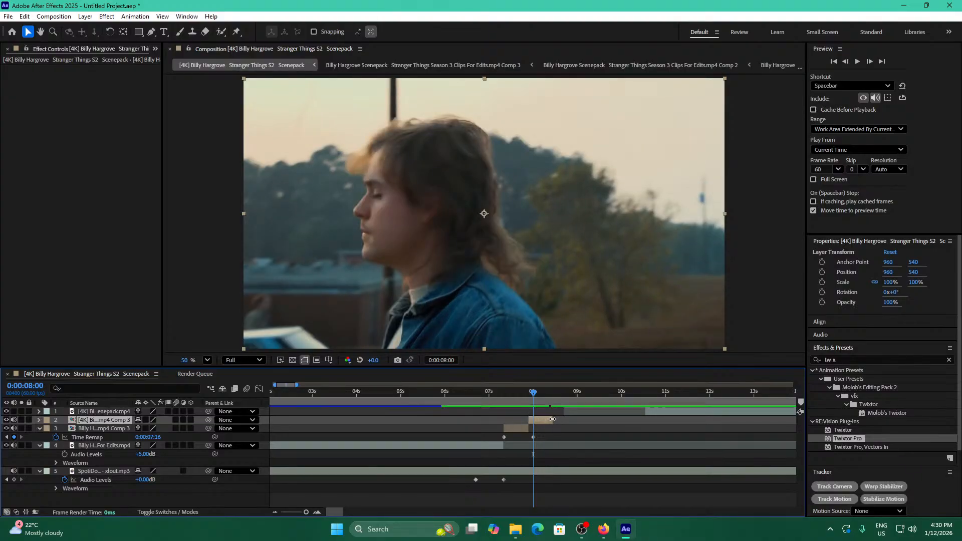
pyautogui.hotkey('ctrl', 'z')
pyautogui.hotkey('ctrl', 'z')
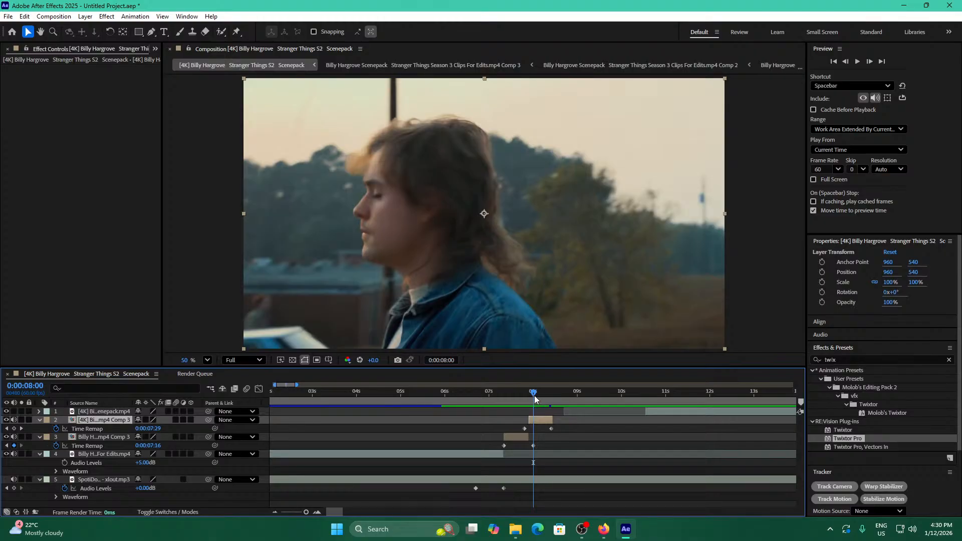
# Move the head-turn layer's last Time Remap keyframe to 0:00:08:29 so the turn fills the clip's last frames.
pyautogui.click(528, 396)
pyautogui.moveTo(528, 396); pyautogui.dragTo(553, 399)
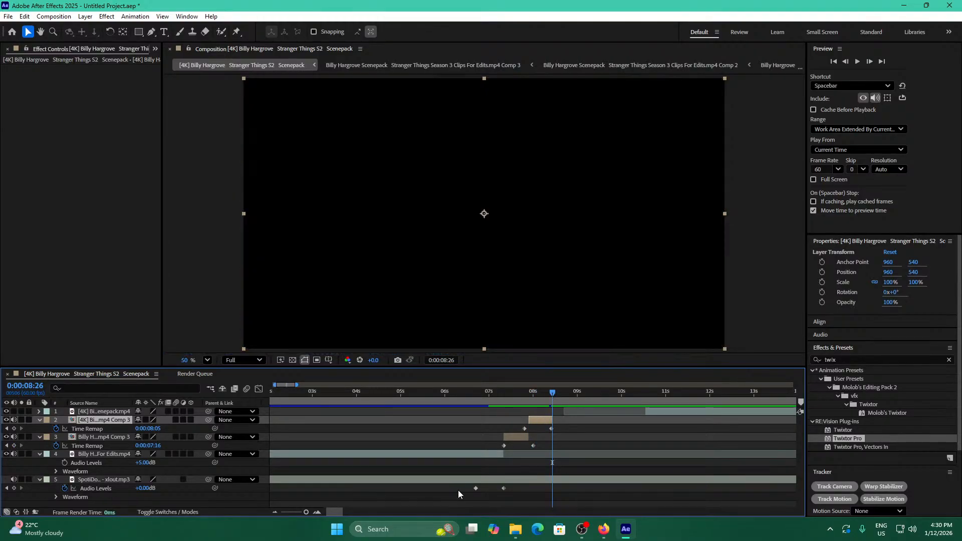
pyautogui.moveTo(308, 512); pyautogui.dragTo(311, 512)
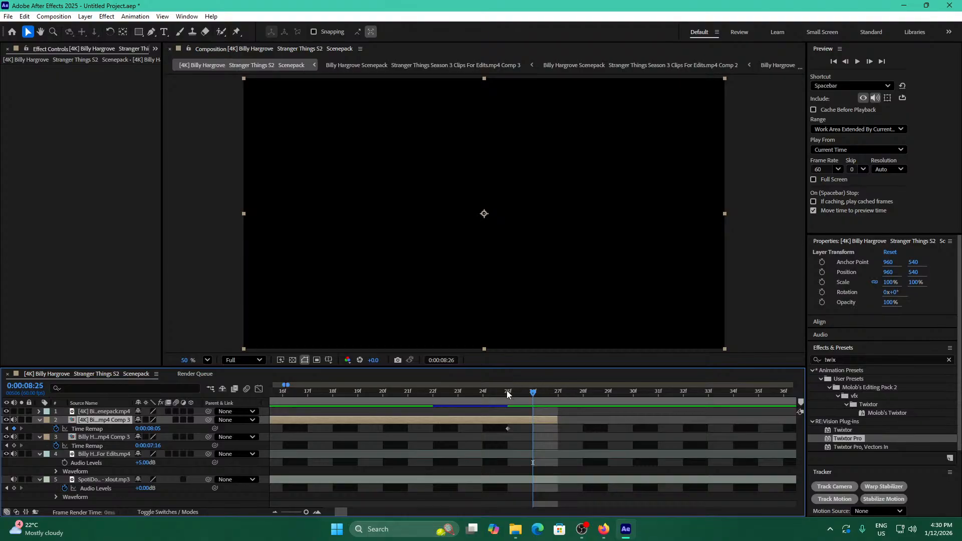
pyautogui.moveTo(506, 389); pyautogui.dragTo(490, 392)
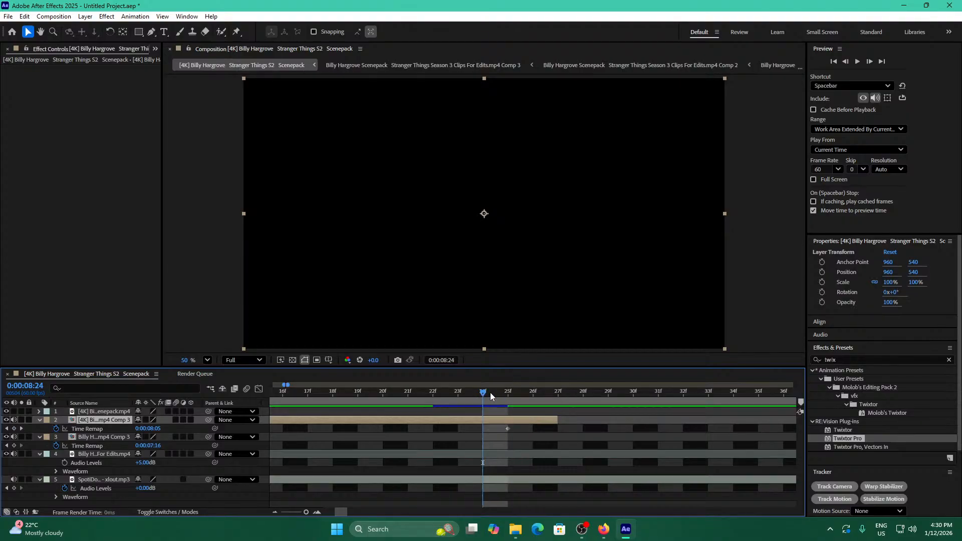
pyautogui.click(507, 429)
pyautogui.moveTo(562, 433); pyautogui.dragTo(612, 432)
pyautogui.click(533, 391)
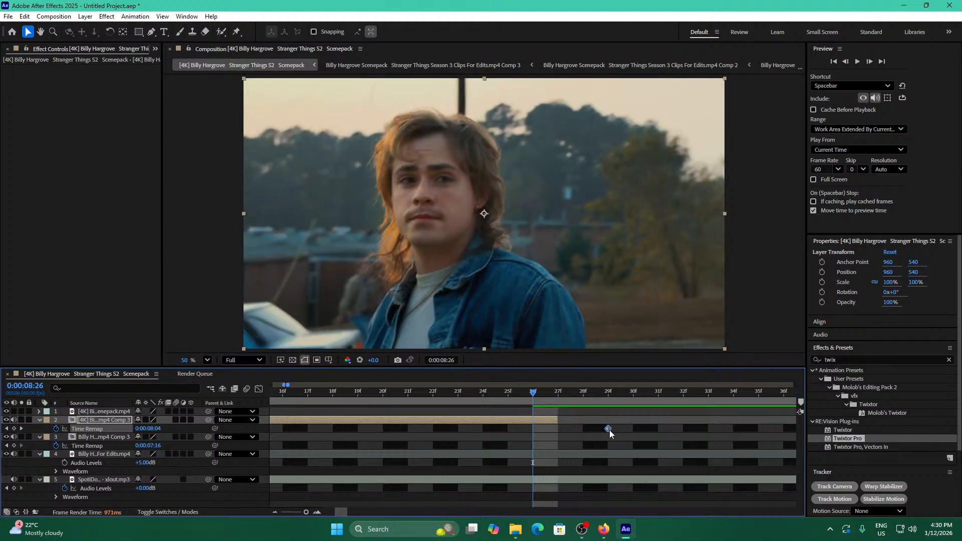
pyautogui.moveTo(610, 430)
pyautogui.mouseDown()
pyautogui.moveTo(634, 429)
pyautogui.moveTo(608, 429)
pyautogui.mouseUp()
# Deselect the head-turn layer and return the playhead to the start of the composition.
pyautogui.click(401, 506)
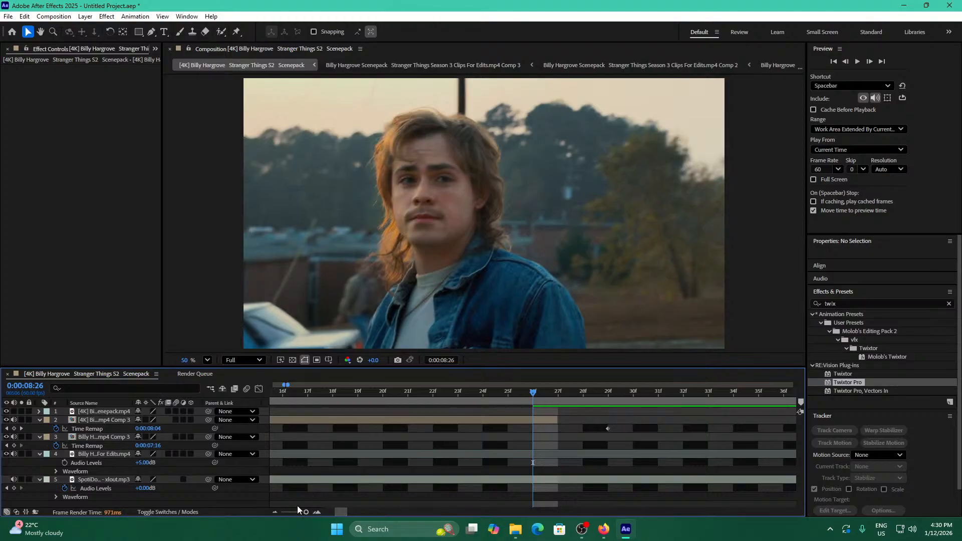
pyautogui.moveTo(306, 513); pyautogui.dragTo(306, 513)
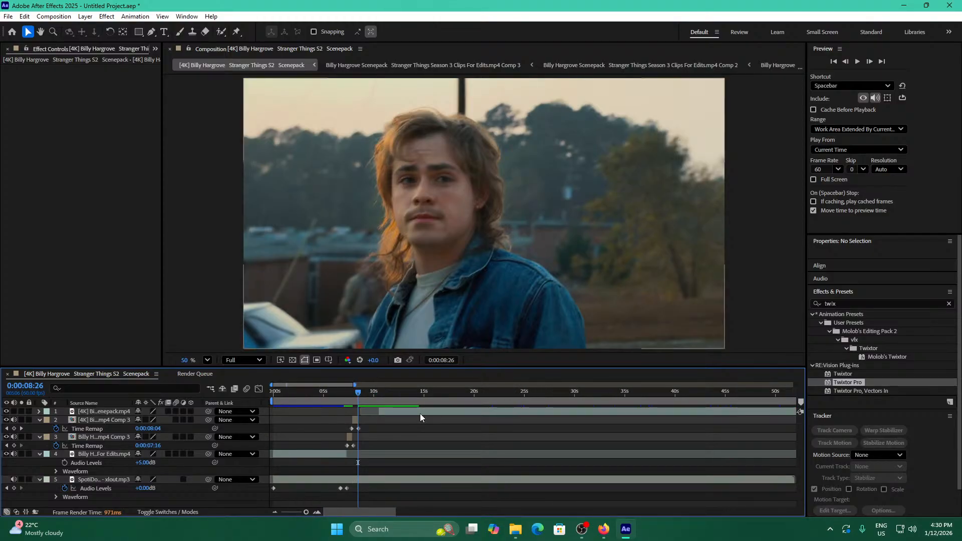
pyautogui.moveTo(358, 393); pyautogui.dragTo(270, 397)
pyautogui.click(583, 529)
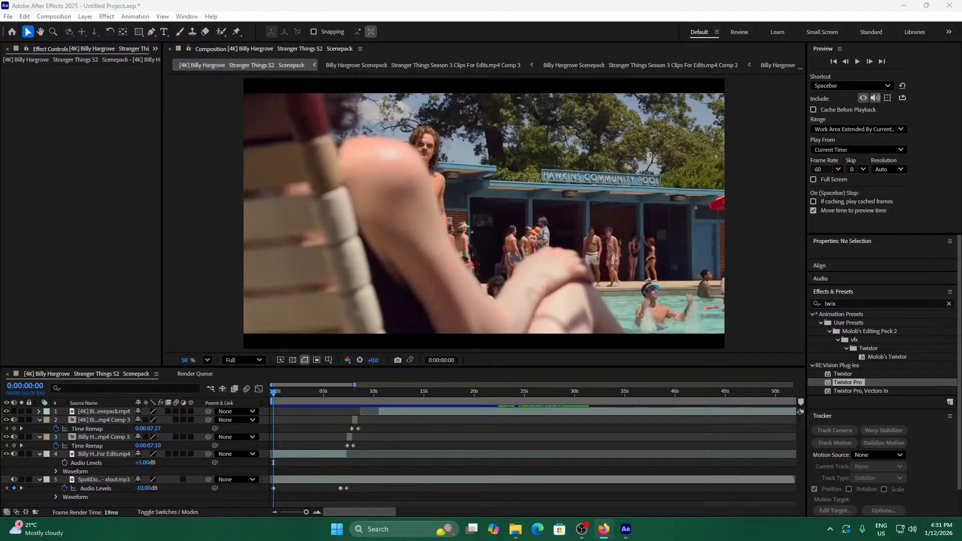
pyautogui.click(360, 429)
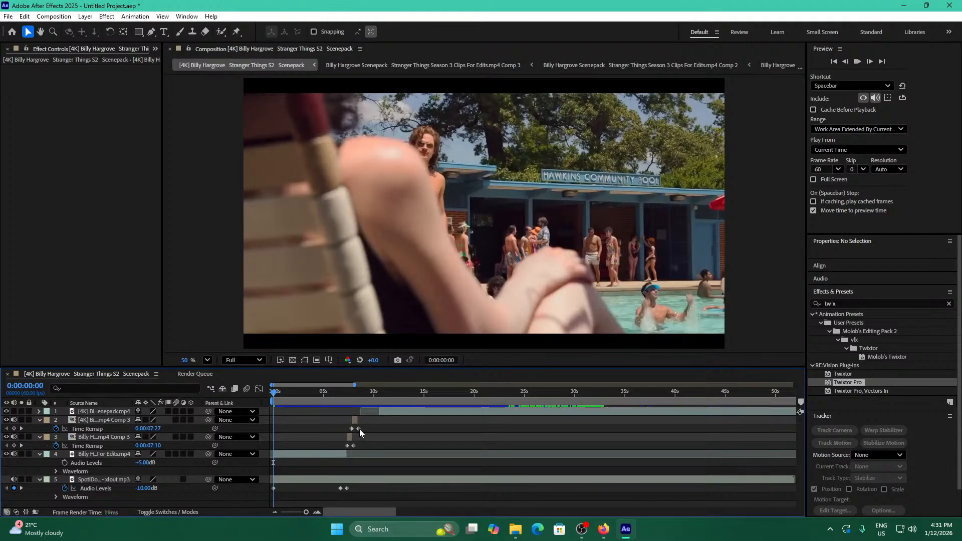
# Play the edit from the start and replay the transition from the pool clip into the head turn to check its timing.
pyautogui.press('space')
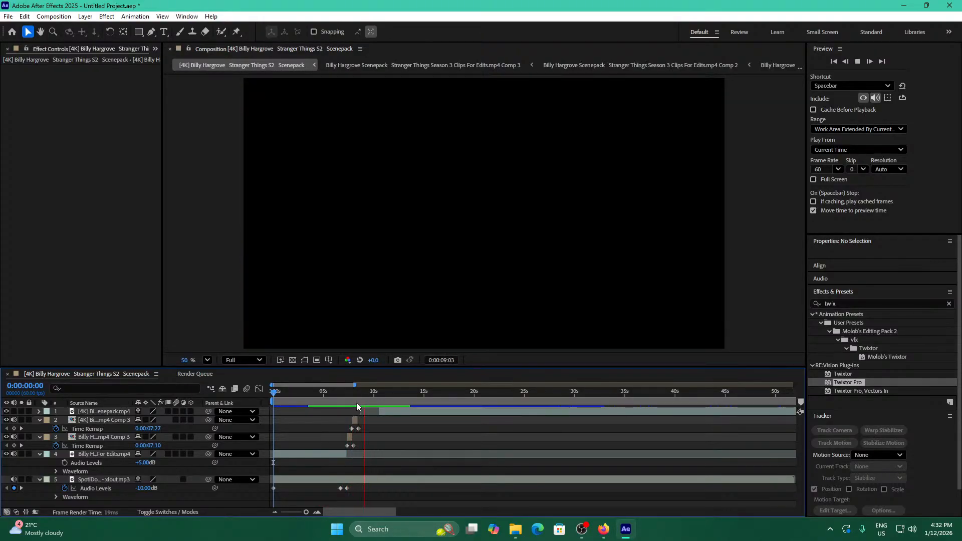
pyautogui.moveTo(356, 402); pyautogui.dragTo(343, 401)
pyautogui.press('space')
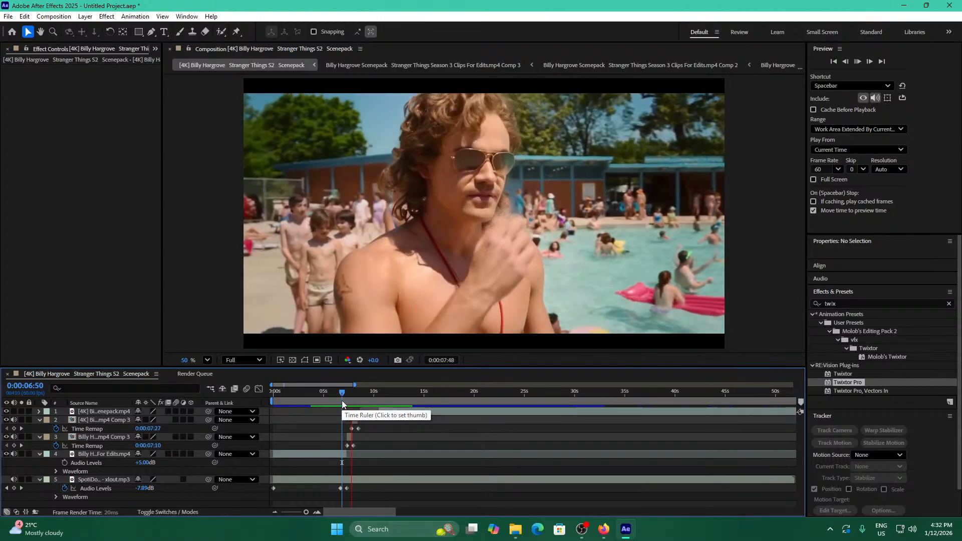
pyautogui.press('space')
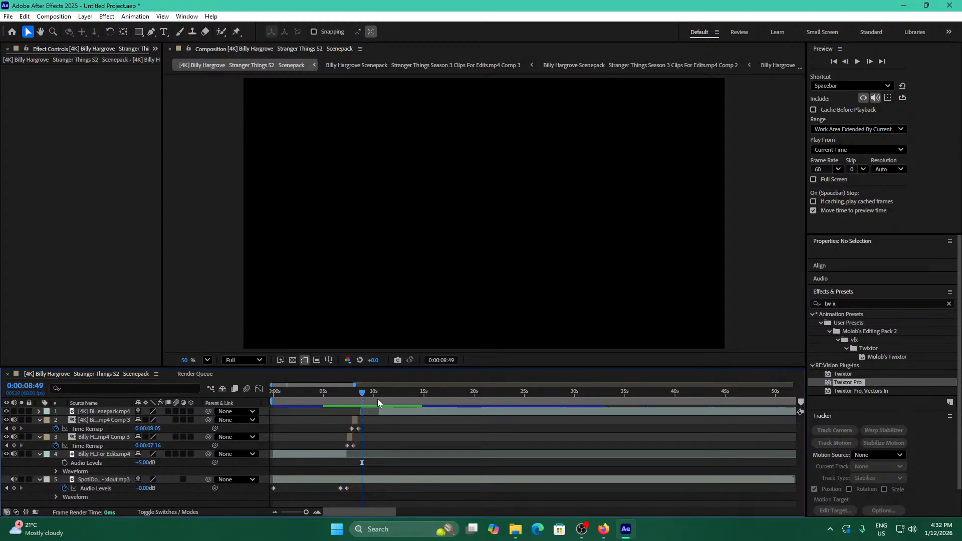
pyautogui.moveTo(354, 392); pyautogui.dragTo(197, 394)
pyautogui.press('space')
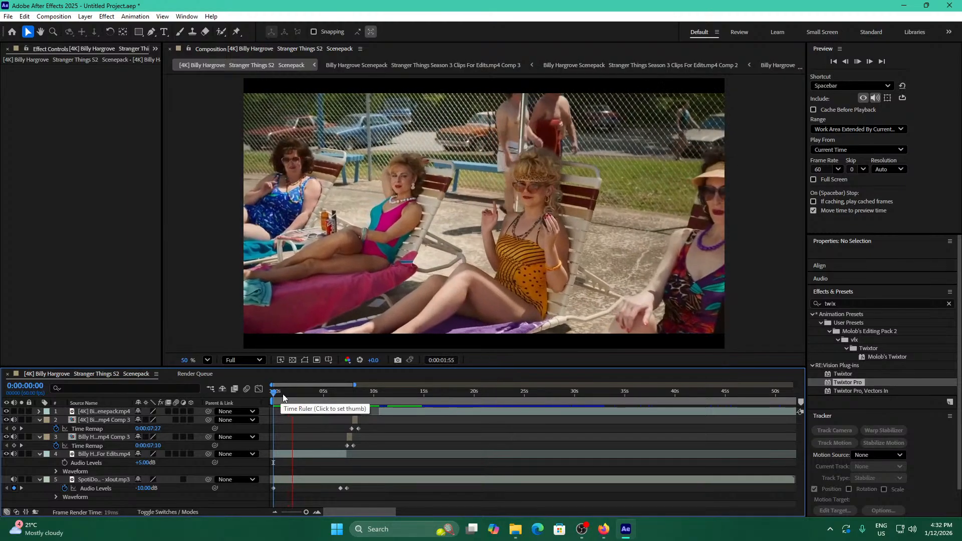
pyautogui.moveTo(330, 395); pyautogui.dragTo(324, 395)
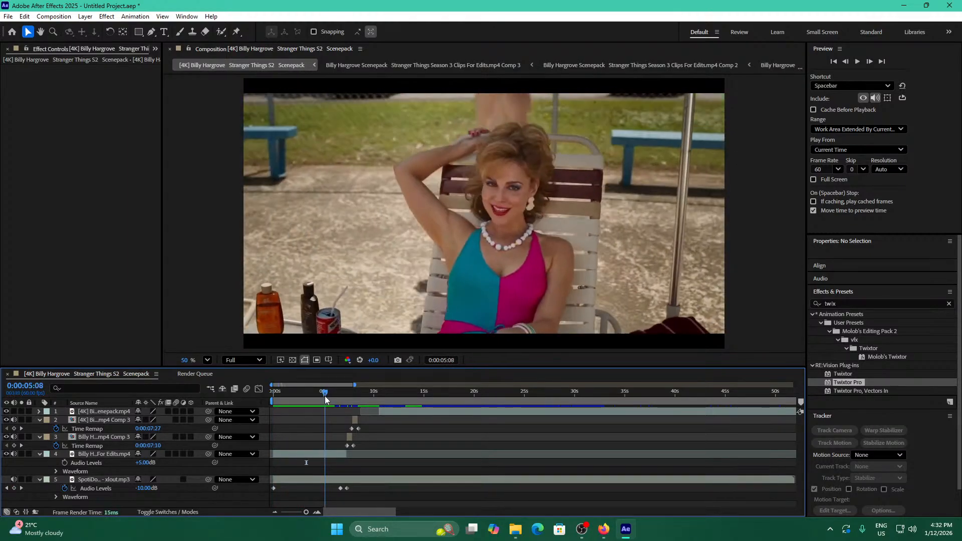
pyautogui.press('space')
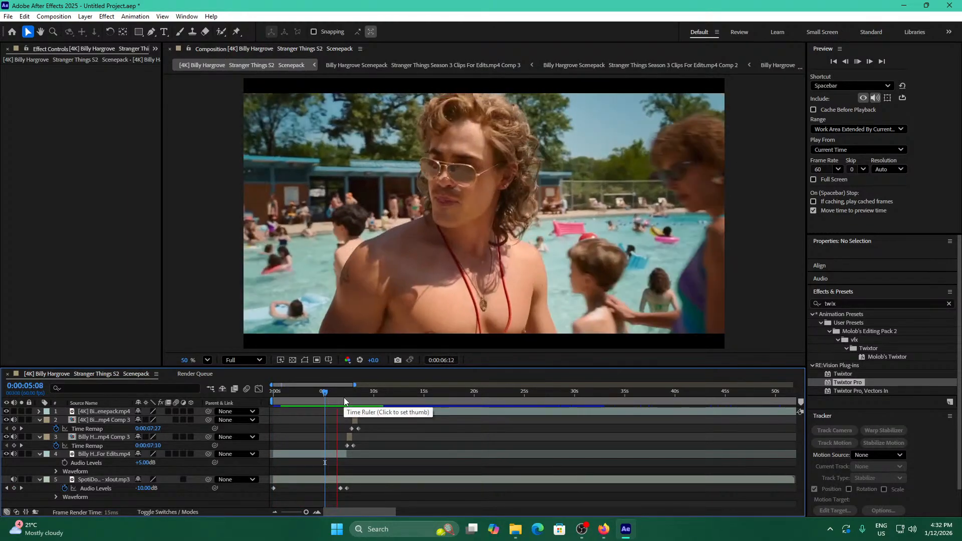
pyautogui.press('space')
pyautogui.press('space')
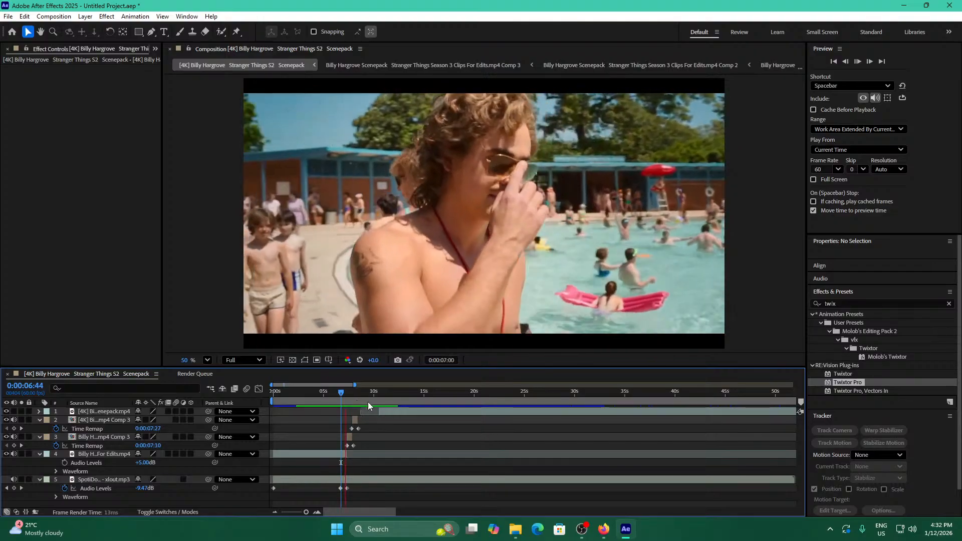
pyautogui.press('space')
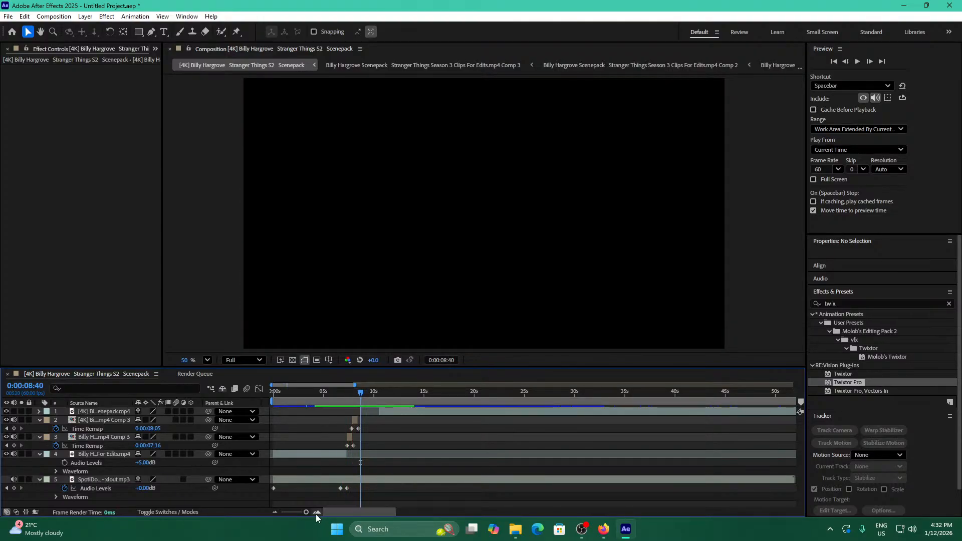
# Slide the Season 2 scenepack layer so the white tank-top shot follows the head turn, cut it at 0:00:08:27 and delete the leading part.
pyautogui.moveTo(309, 512); pyautogui.dragTo(310, 512)
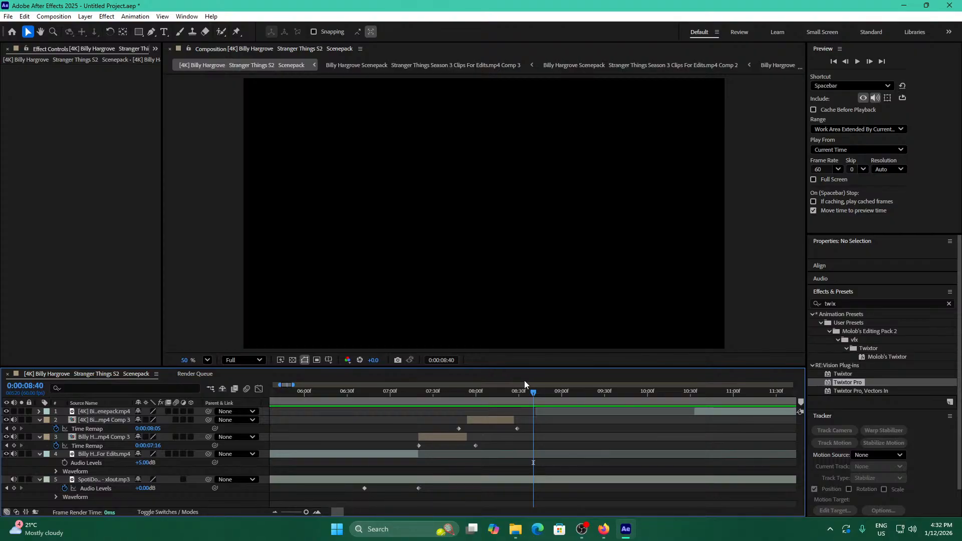
pyautogui.moveTo(530, 398); pyautogui.dragTo(513, 401)
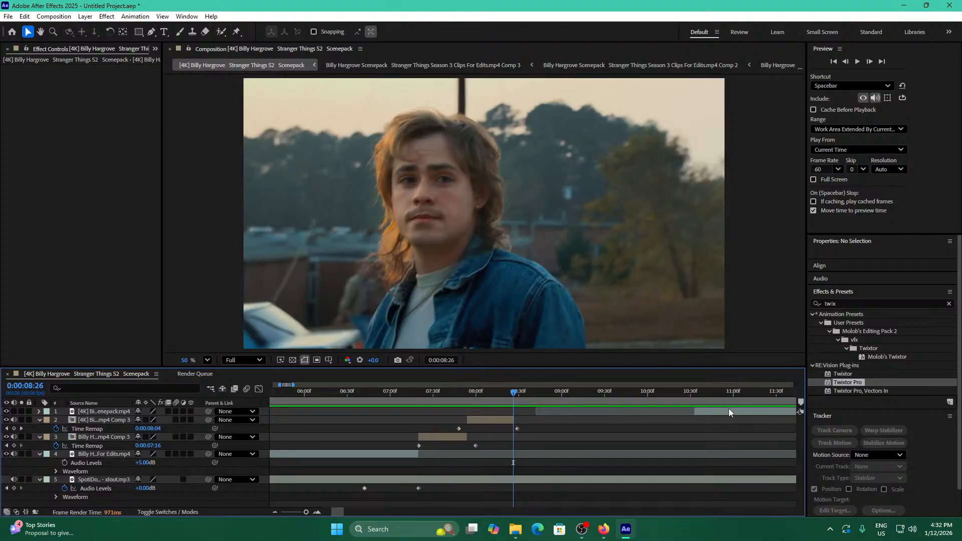
pyautogui.moveTo(724, 412); pyautogui.dragTo(337, 412)
pyautogui.moveTo(774, 413); pyautogui.dragTo(725, 414)
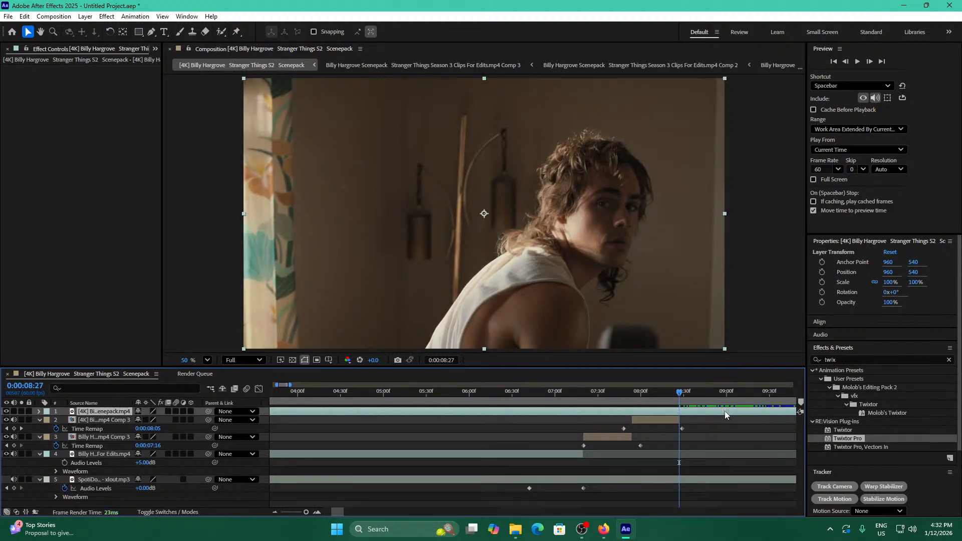
pyautogui.hotkey('ctrl', 'shift', 'd')
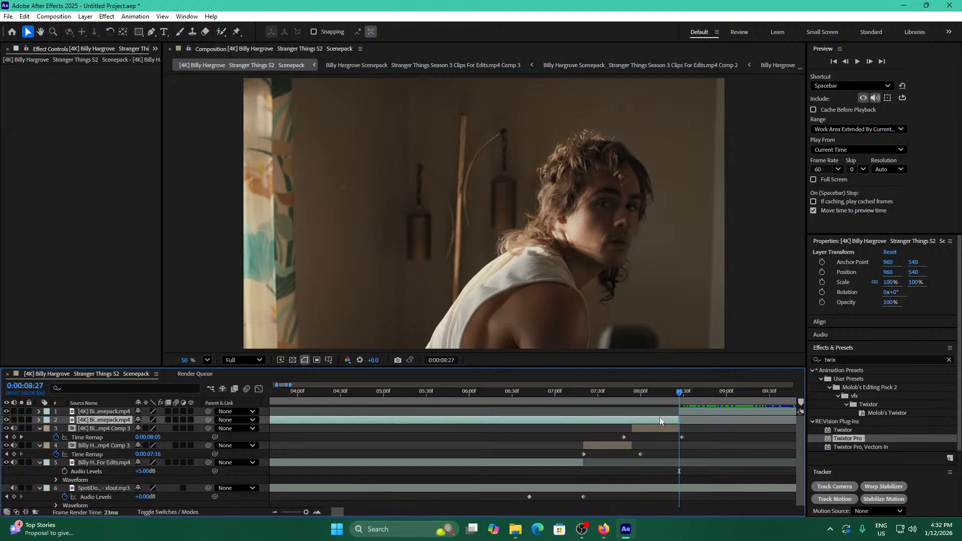
pyautogui.press('Delete')
# Cut the tank-top clip at 0:00:09:28 and delete everything after the cut.
pyautogui.press('space')
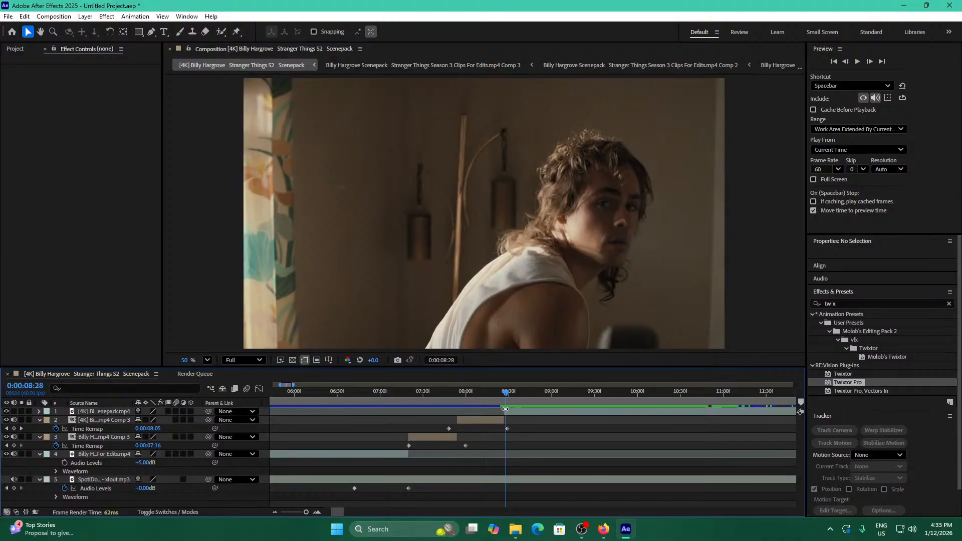
pyautogui.click(520, 413)
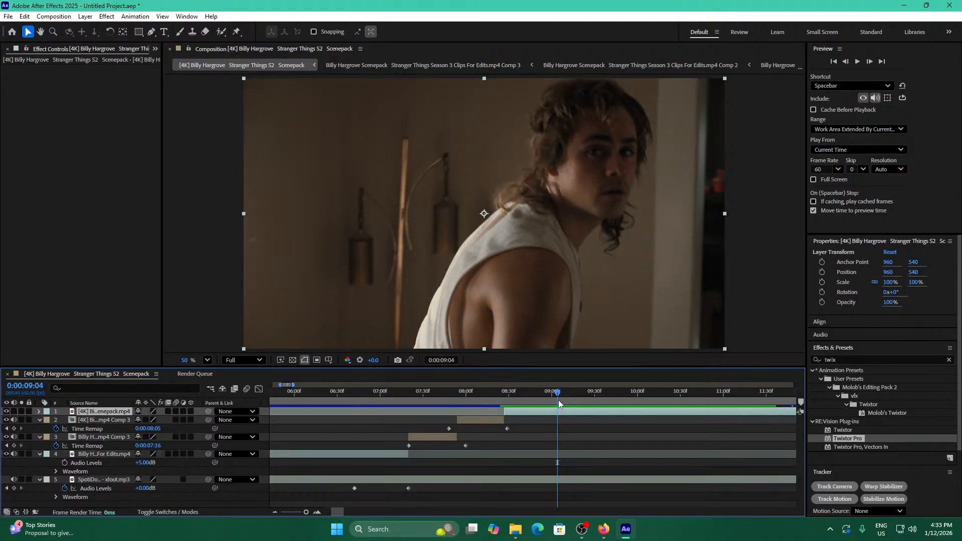
pyautogui.press('space')
pyautogui.press('space')
pyautogui.hotkey('ctrl', 'shift', 'd')
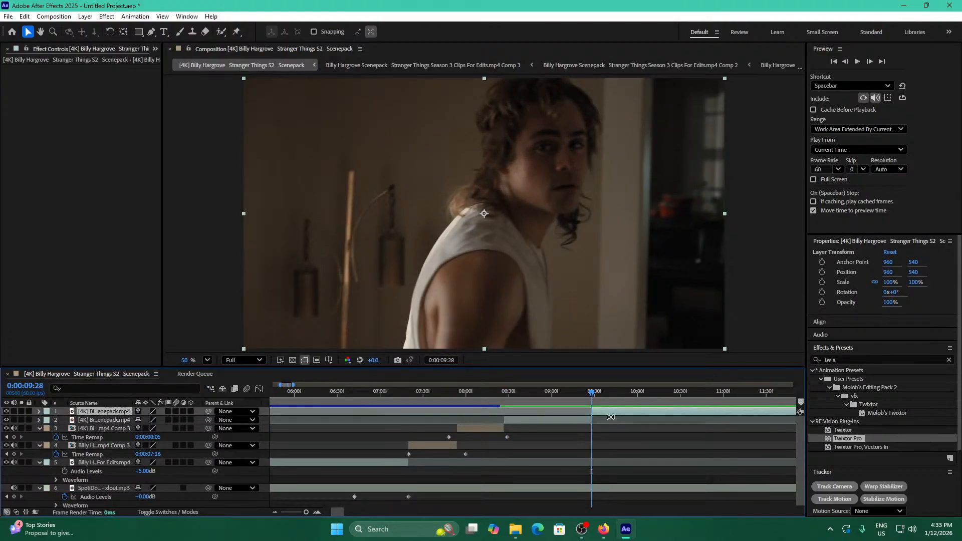
pyautogui.press('Delete')
# Step through the tank-top clip's opening frames from 0:00:08:27 to examine which frames change, then return to its first frame.
pyautogui.click(510, 396)
pyautogui.moveTo(506, 398); pyautogui.dragTo(504, 398)
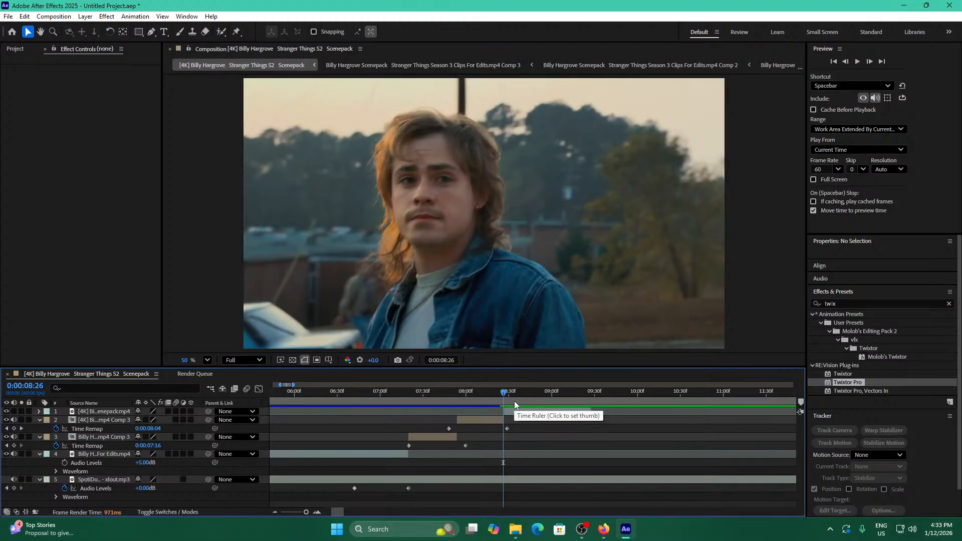
pyautogui.press('pagedown')
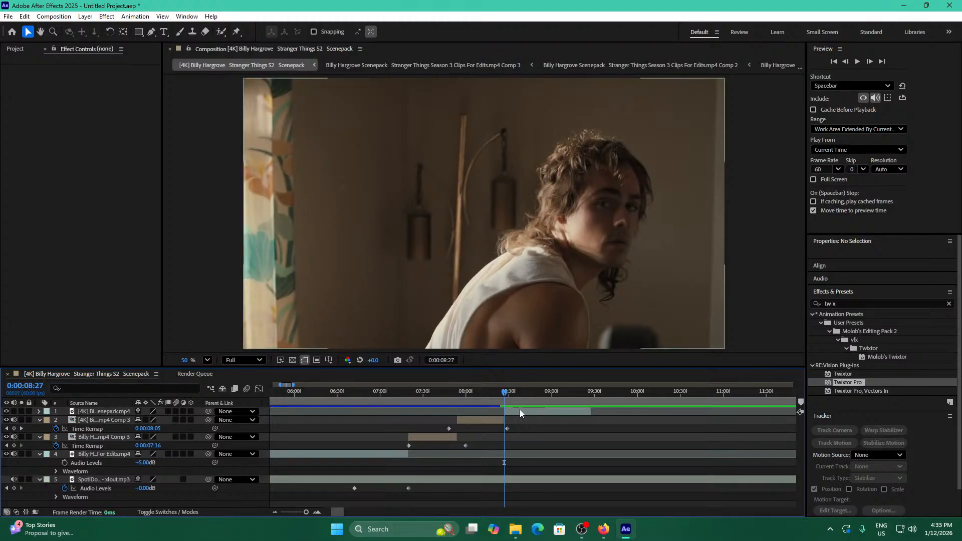
pyautogui.click(512, 413)
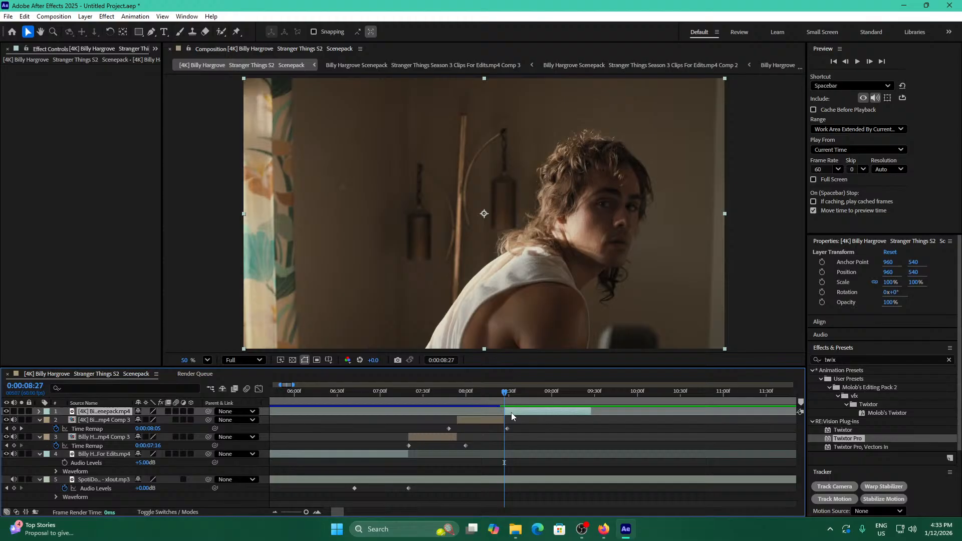
pyautogui.click(317, 511)
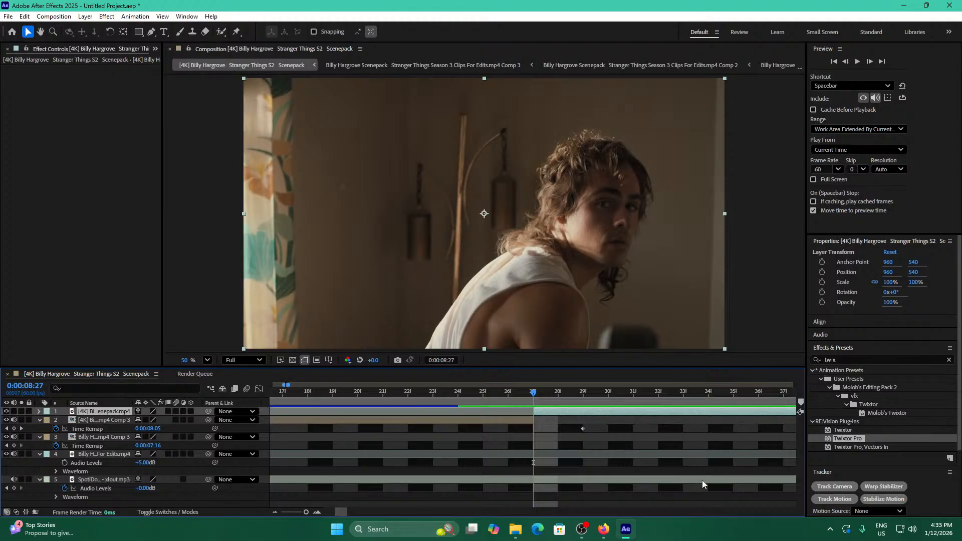
pyautogui.click(563, 445)
pyautogui.click(549, 410)
pyautogui.press('pagedown')
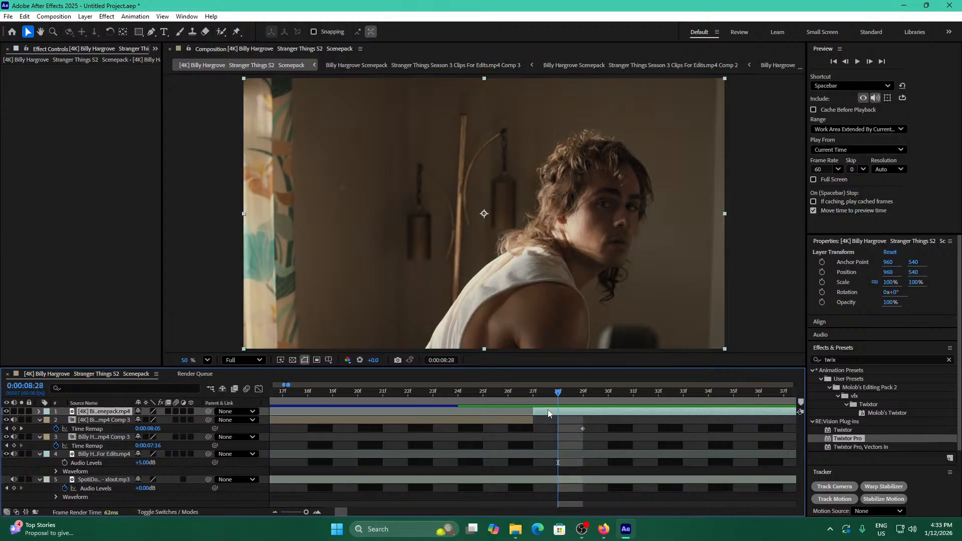
pyautogui.press('pagedown')
pyautogui.press('pagedown')
pyautogui.press('pagedown')
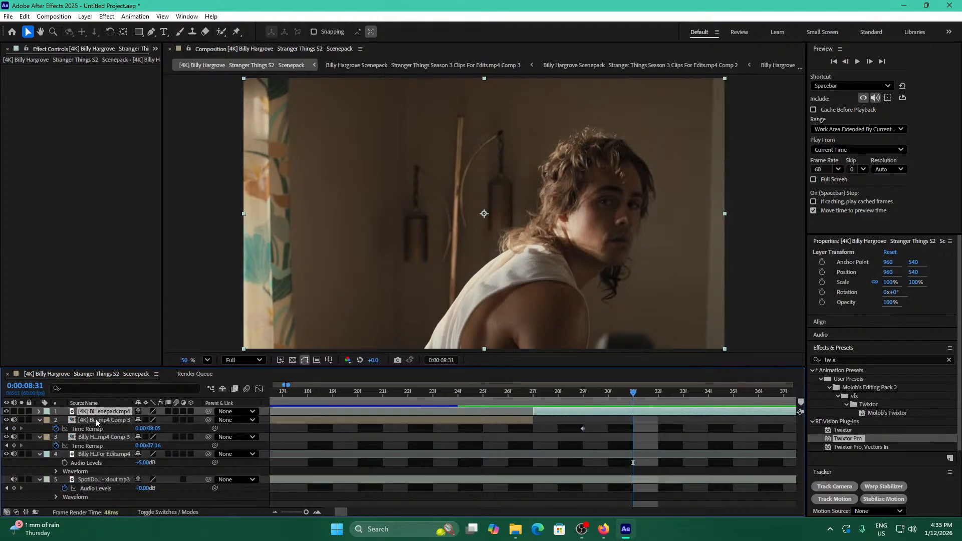
pyautogui.press('pageup')
pyautogui.press('pageup')
pyautogui.press('pageup')
pyautogui.press('pageup')
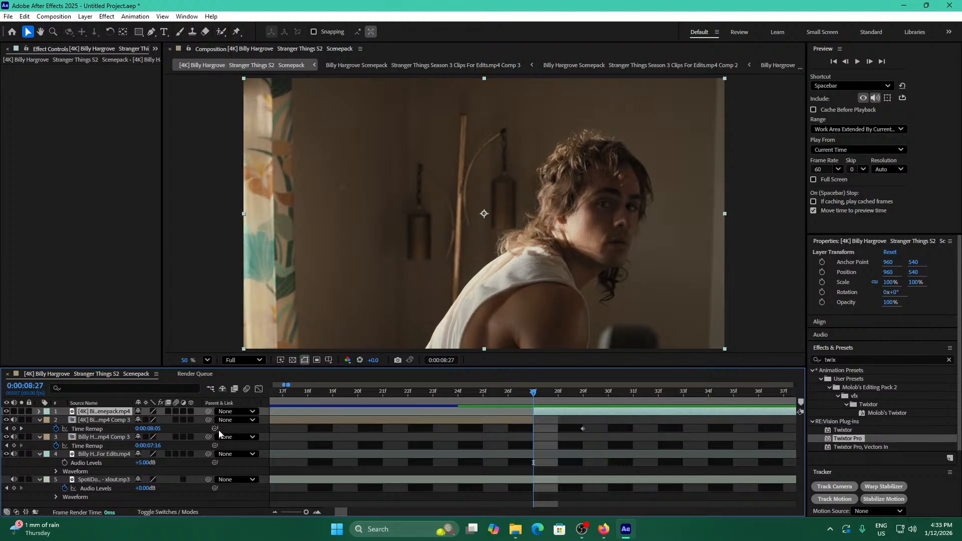
# Pre-compose the tank-top clip with all attributes moved into the new composition, and enable time remapping on it.
pyautogui.hotkey('ctrl', 'shift', 'c')
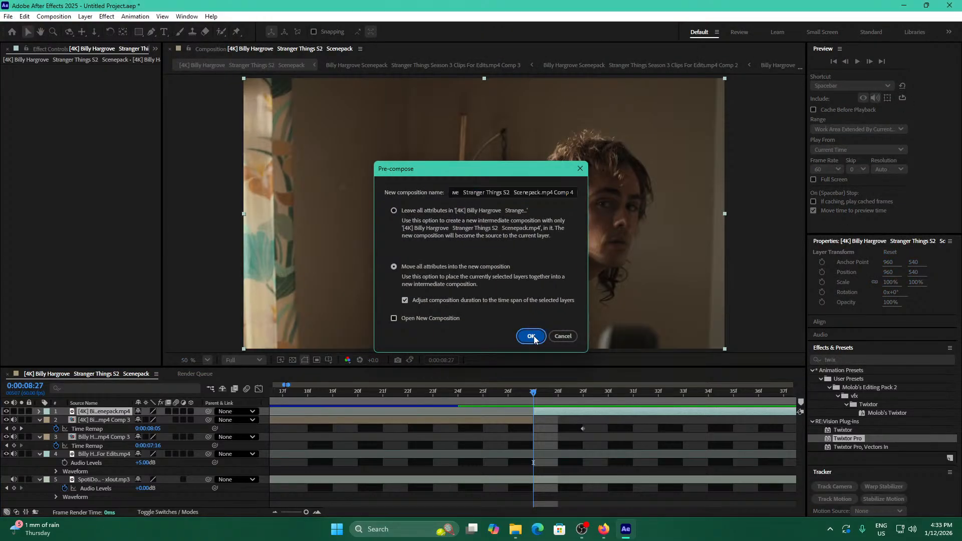
pyautogui.click(531, 337)
pyautogui.hotkey('ctrl', 'alt', 't')
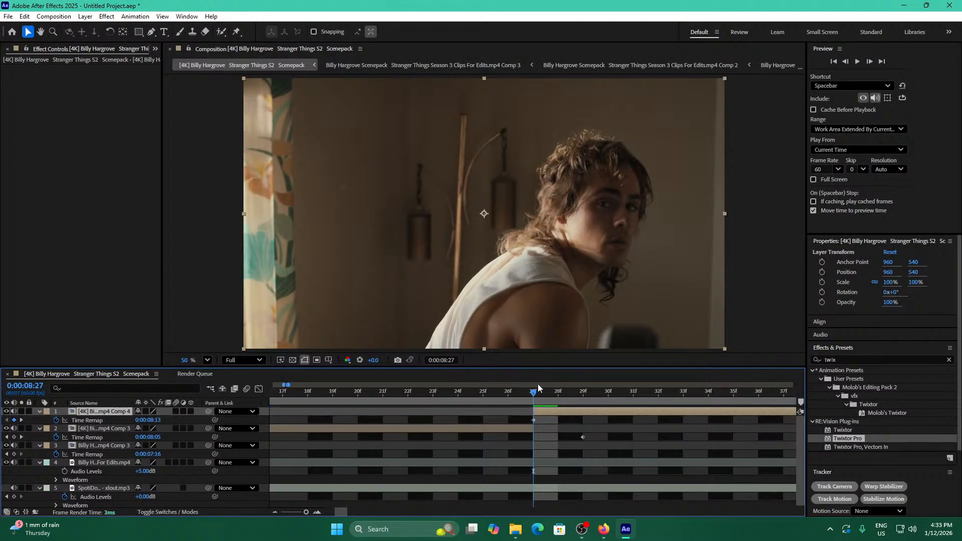
# Add Time Remap keyframes to the tank-top precomp at 0:00:08:31, 0:00:08:33 and 0:00:08:35.
pyautogui.press('pagedown')
pyautogui.press('pagedown')
pyautogui.press('pagedown')
pyautogui.press('pagedown')
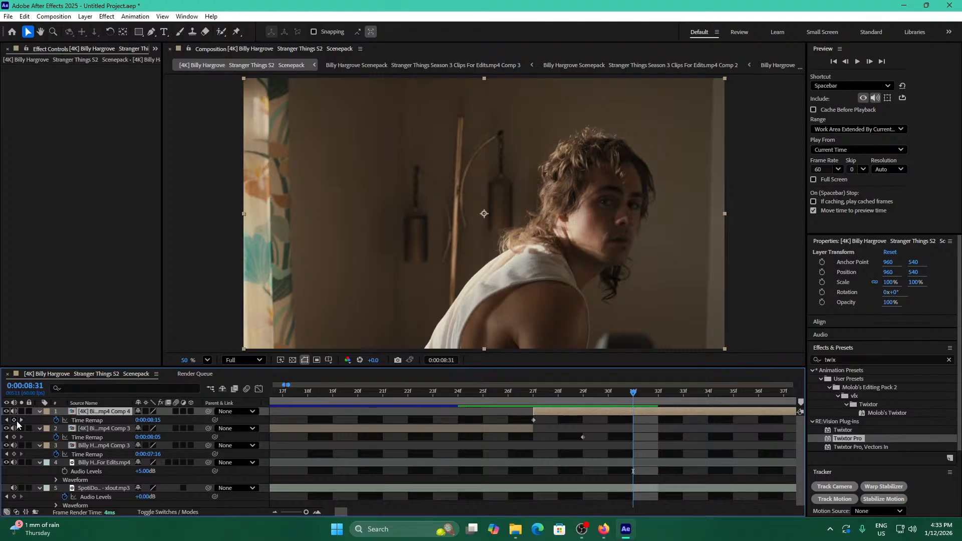
pyautogui.click(15, 421)
pyautogui.press('pagedown')
pyautogui.press('pagedown')
pyautogui.click(14, 421)
pyautogui.press('pagedown')
pyautogui.press('pagedown')
pyautogui.click(14, 421)
# Add Time Remap keyframes to the tank-top precomp at 0:00:08:39, 0:00:08:41, 0:00:08:43 and 0:00:08:45.
pyautogui.press('pagedown')
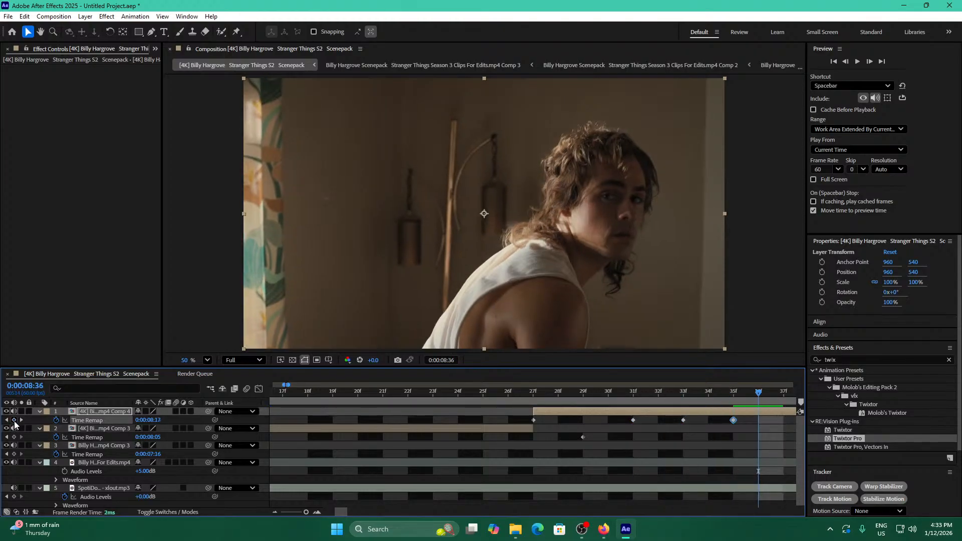
pyautogui.press('pagedown')
pyautogui.press('pagedown')
pyautogui.press('pageup')
pyautogui.press('pageup')
pyautogui.press('pageup')
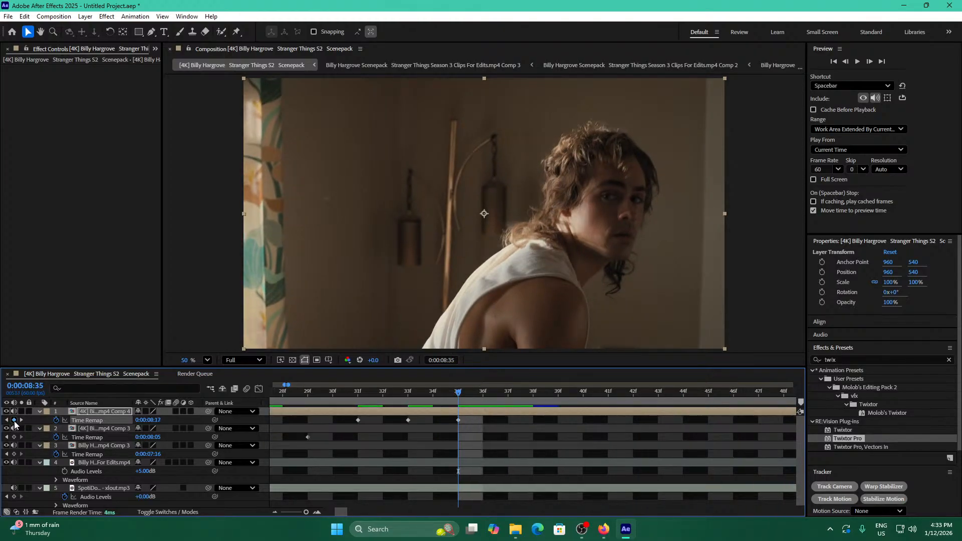
pyautogui.press('pagedown')
pyautogui.press('pagedown')
pyautogui.press('pagedown')
pyautogui.press('pagedown')
pyautogui.click(14, 421)
pyautogui.press('pagedown')
pyautogui.press('pagedown')
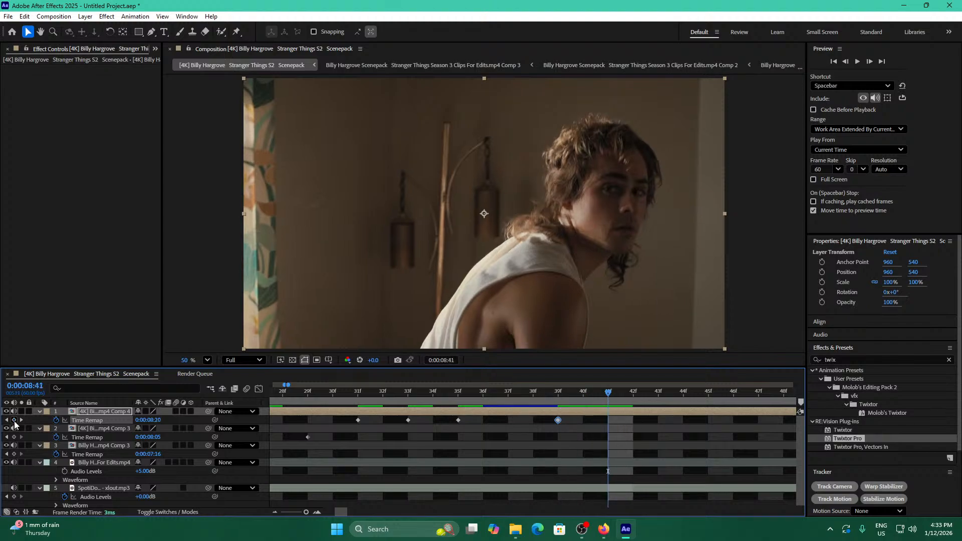
pyautogui.click(14, 421)
pyautogui.press('pagedown')
pyautogui.press('pagedown')
pyautogui.click(14, 421)
pyautogui.press('pagedown')
pyautogui.press('pagedown')
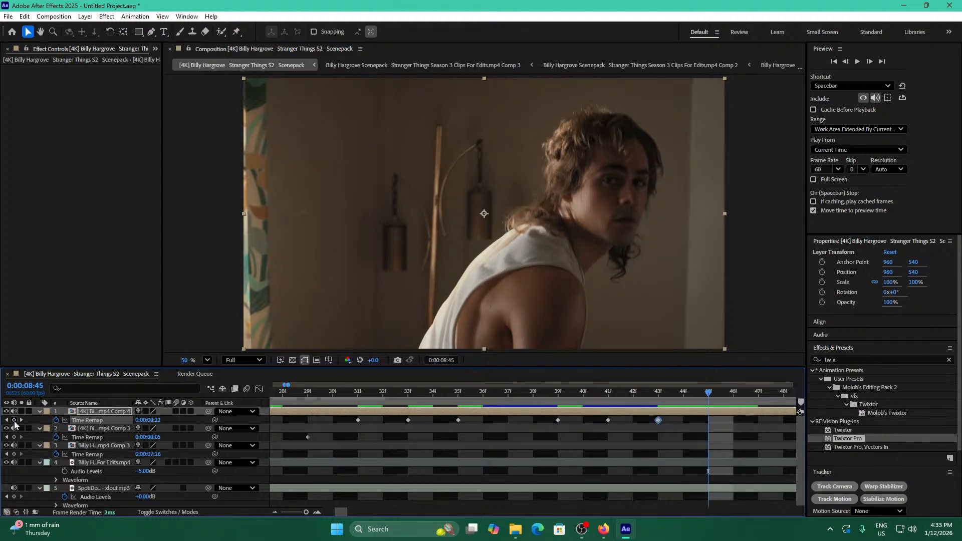
pyautogui.click(15, 421)
# Add Time Remap keyframes to the tank-top precomp at 0:00:08:49, 0:00:08:51, 0:00:08:53 and 0:00:08:55.
pyautogui.press('pagedown')
pyautogui.press('pagedown')
pyautogui.press('pagedown')
pyautogui.press('pagedown')
pyautogui.click(14, 421)
pyautogui.press('pagedown')
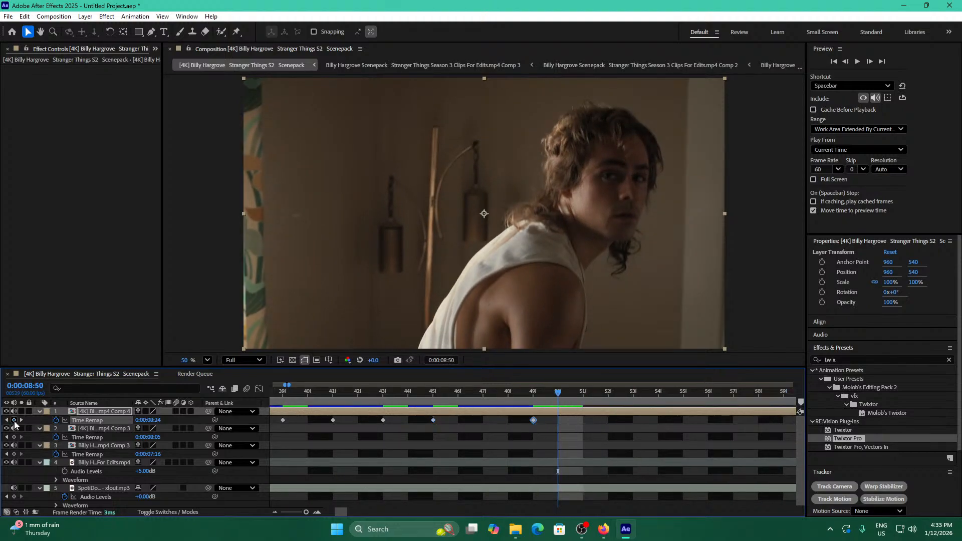
pyautogui.press('pagedown')
pyautogui.click(15, 421)
pyautogui.press('pagedown')
pyautogui.press('pagedown')
pyautogui.click(14, 421)
pyautogui.press('pagedown')
pyautogui.press('pagedown')
pyautogui.click(14, 421)
# Add Time Remap keyframes to the tank-top precomp at 0:00:08:59, 0:00:09:01, 0:00:09:03 and 0:00:09:05.
pyautogui.press('pagedown')
pyautogui.press('pagedown')
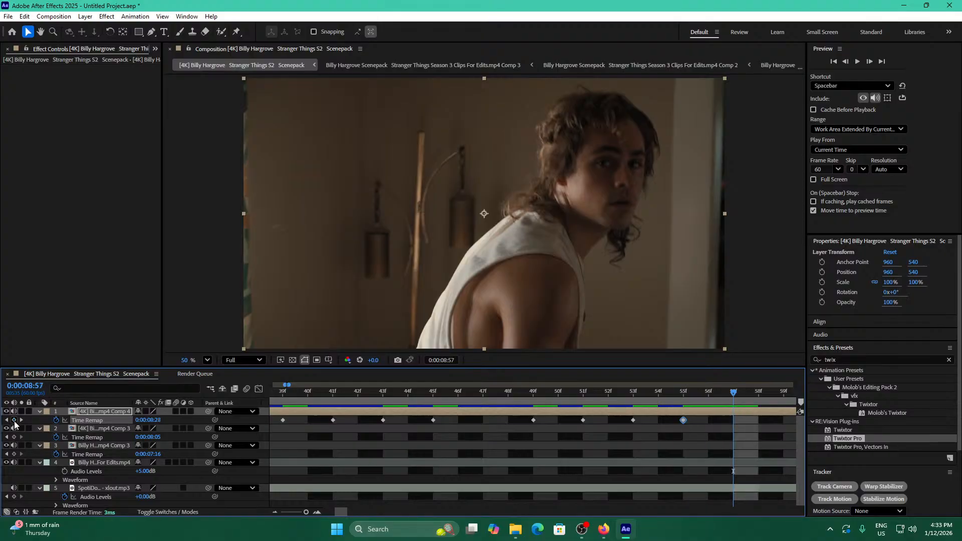
pyautogui.press('pagedown')
pyautogui.press('pagedown')
pyautogui.click(14, 421)
pyautogui.press('pagedown')
pyautogui.press('pagedown')
pyautogui.press('pagedown')
pyautogui.press('pagedown')
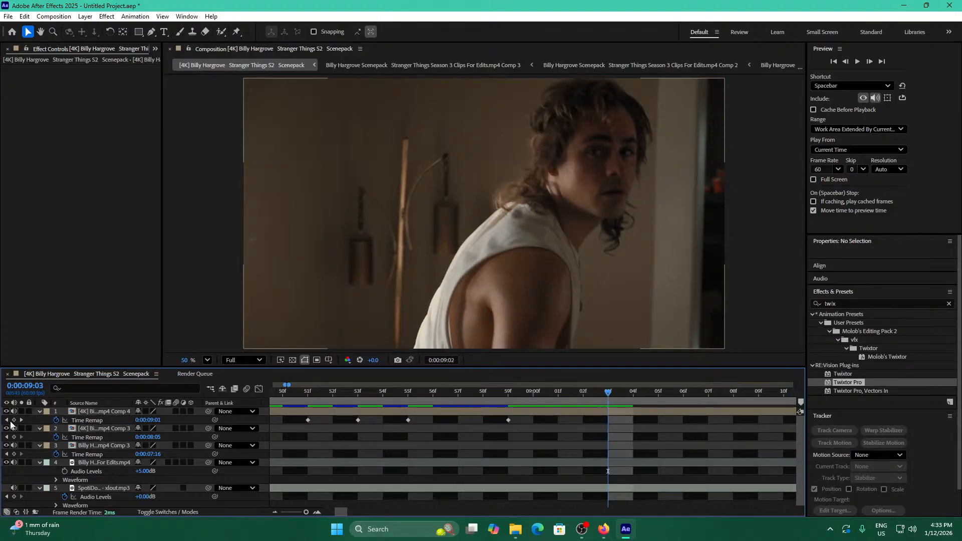
pyautogui.press('pageup')
pyautogui.press('pageup')
pyautogui.press('pageup')
pyautogui.press('pageup')
pyautogui.press('pagedown')
pyautogui.press('pagedown')
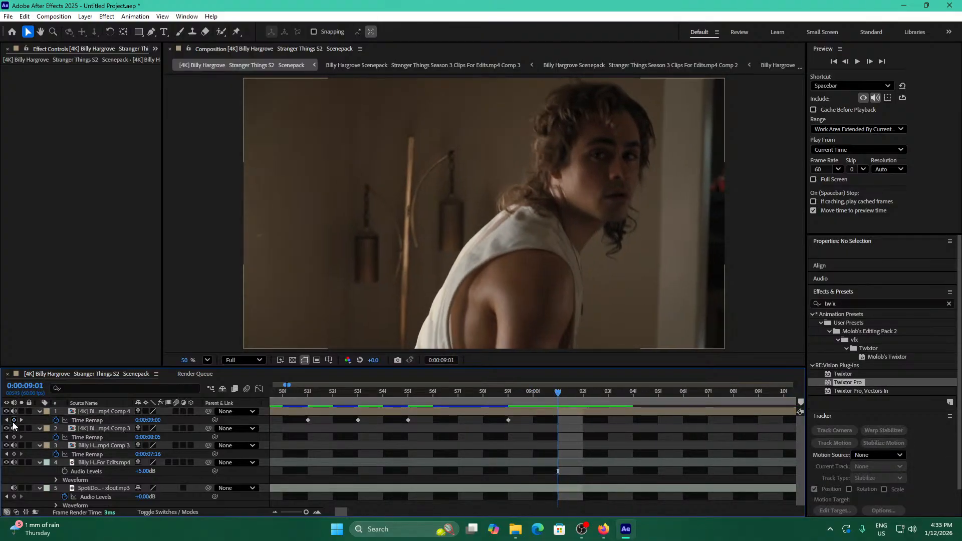
pyautogui.click(13, 421)
pyautogui.press('pagedown')
pyautogui.press('pagedown')
pyautogui.click(13, 421)
pyautogui.press('pagedown')
pyautogui.press('pagedown')
pyautogui.click(14, 421)
# Add Time Remap keyframes to the tank-top precomp at 0:00:09:09, 0:00:09:11, 0:00:09:13 and 0:00:09:15.
pyautogui.press('pagedown')
pyautogui.press('pagedown')
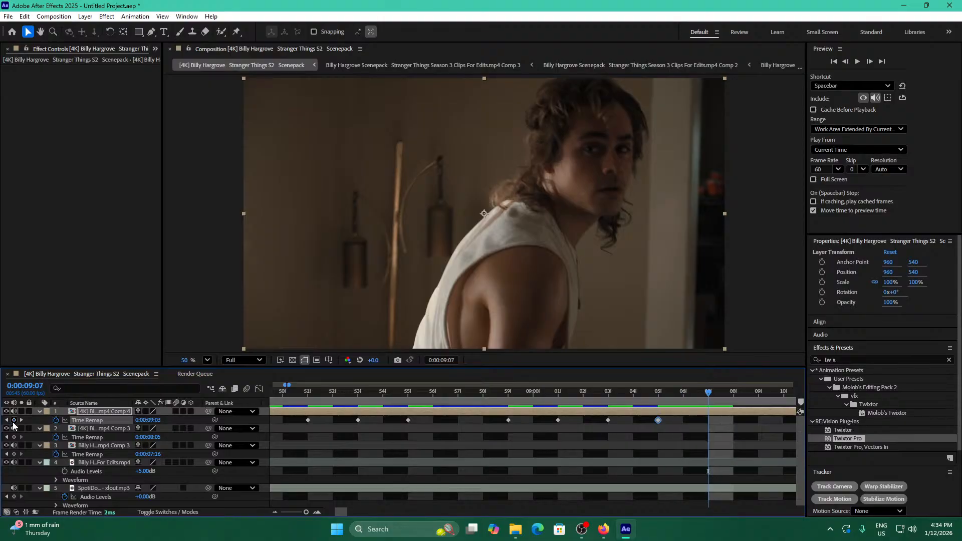
pyautogui.press('pagedown')
pyautogui.press('pagedown')
pyautogui.click(14, 421)
pyautogui.press('pagedown')
pyautogui.press('pagedown')
pyautogui.click(14, 421)
pyautogui.press('pagedown')
pyautogui.press('pagedown')
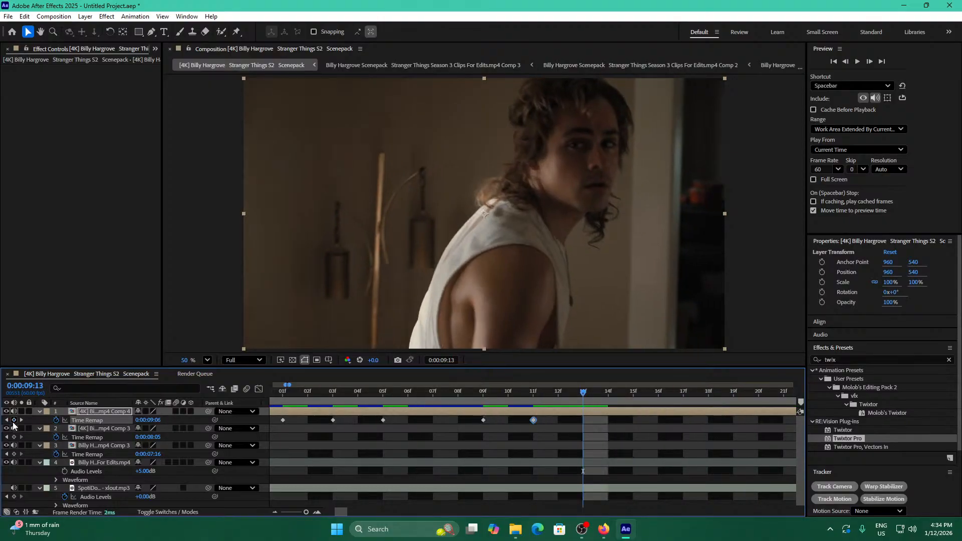
pyautogui.click(13, 420)
pyautogui.press('pagedown')
pyautogui.press('pagedown')
pyautogui.click(13, 421)
# Add Time Remap keyframes to the tank-top precomp at 0:00:09:19, 0:00:09:21, 0:00:09:23 and 0:00:09:25.
pyautogui.press('pagedown')
pyautogui.press('pagedown')
pyautogui.press('pagedown')
pyautogui.press('pagedown')
pyautogui.click(13, 421)
pyautogui.press('pagedown')
pyautogui.press('pagedown')
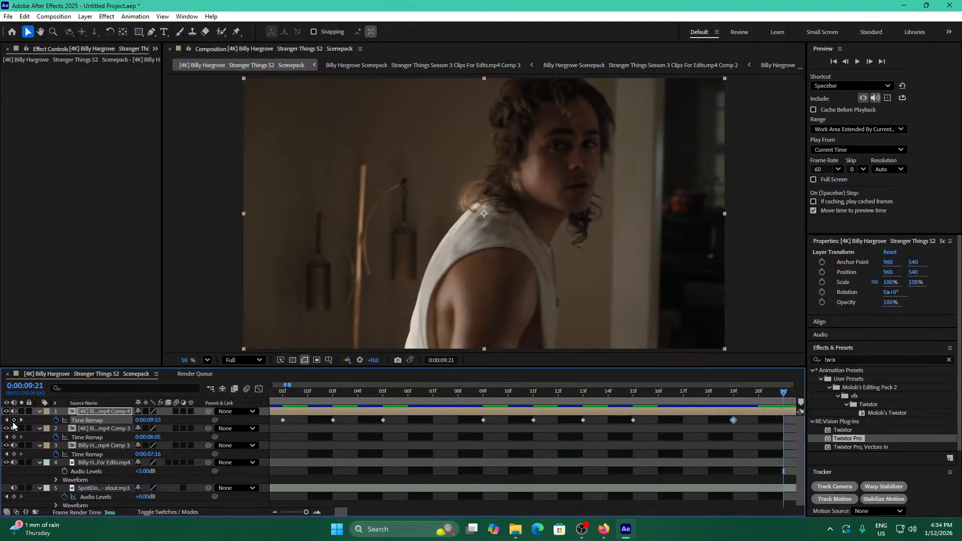
pyautogui.click(14, 421)
pyautogui.press('pagedown')
pyautogui.press('pagedown')
pyautogui.click(14, 421)
pyautogui.press('pagedown')
pyautogui.press('pagedown')
pyautogui.click(14, 421)
# Remove the tank-top precomp's end Time Remap keyframe at 0:00:09:28.
pyautogui.press('pagedown')
pyautogui.press('pagedown')
pyautogui.press('pagedown')
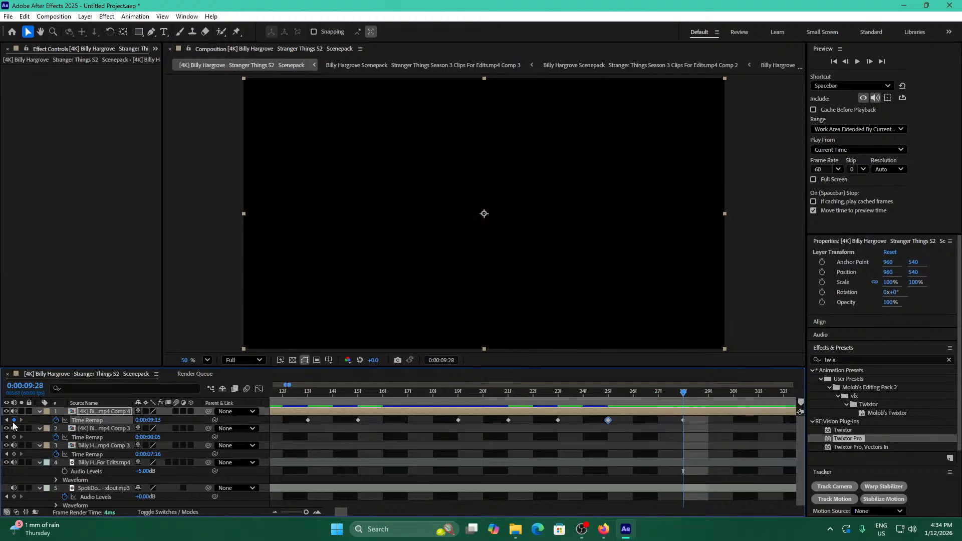
pyautogui.click(14, 421)
pyautogui.press('pageup')
pyautogui.press('pageup')
# Compress the last four Time Remap keyframes to one-frame spacing and move the group to 0:00:09:16 through 0:00:09:19.
pyautogui.moveTo(620, 420); pyautogui.dragTo(419, 424)
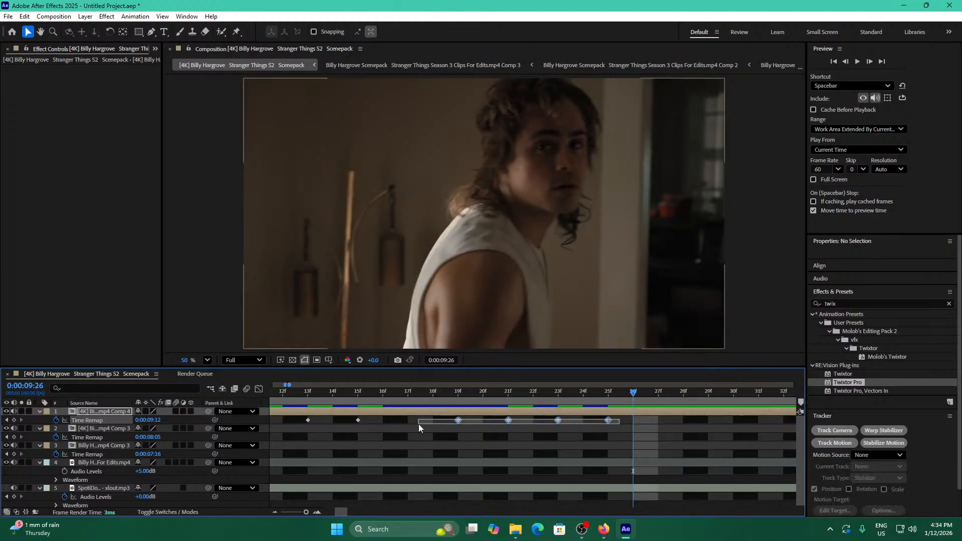
pyautogui.moveTo(607, 421); pyautogui.dragTo(535, 416)
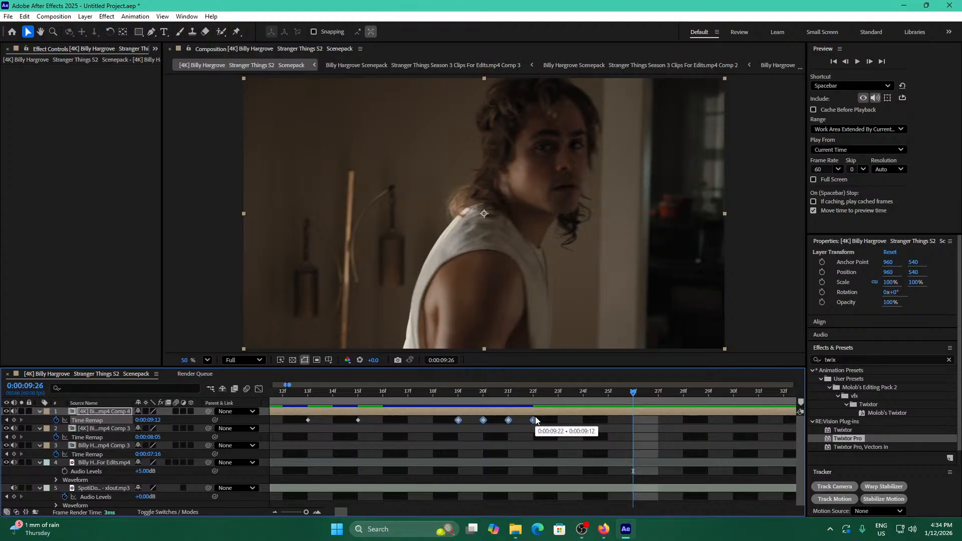
pyautogui.moveTo(461, 419); pyautogui.dragTo(374, 431)
# Compress the Time Remap keyframe groups starting at 0:00:09:09 and 0:00:08:59 to one-frame spacing.
pyautogui.press('Home')
pyautogui.moveTo(301, 414); pyautogui.dragTo(452, 422)
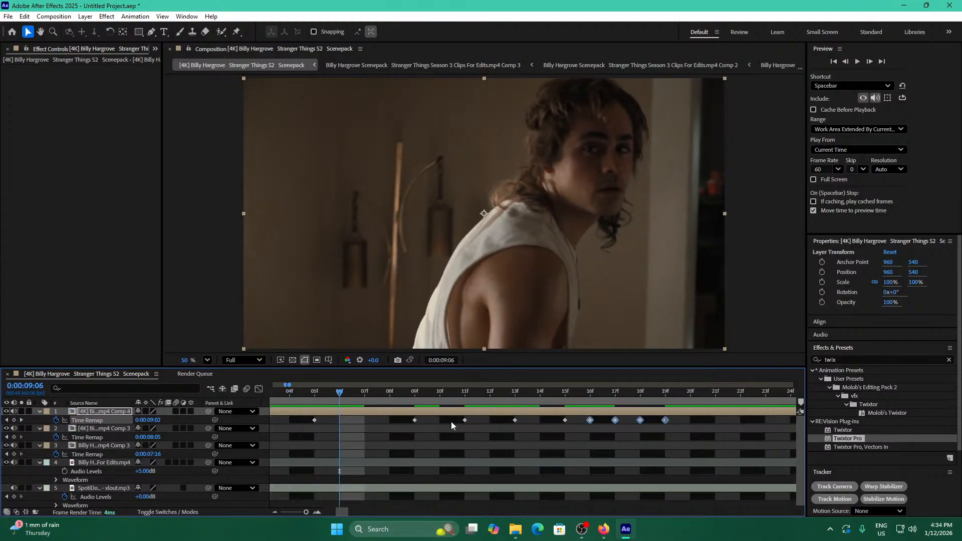
pyautogui.moveTo(570, 417); pyautogui.dragTo(407, 427)
pyautogui.moveTo(565, 420); pyautogui.dragTo(487, 422)
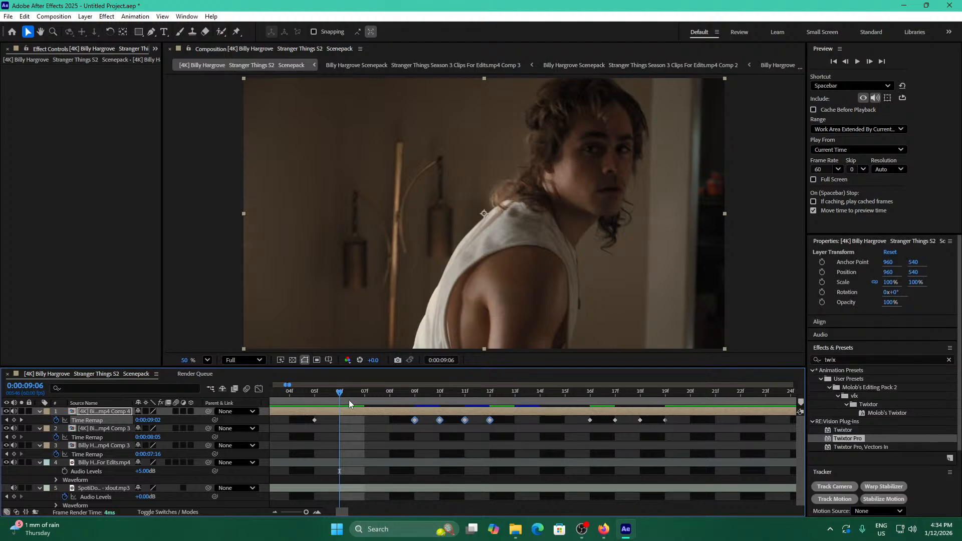
pyautogui.moveTo(342, 394); pyautogui.dragTo(365, 399)
pyautogui.moveTo(551, 419); pyautogui.dragTo(366, 438)
pyautogui.moveTo(501, 420); pyautogui.dragTo(462, 421)
# Compress the Time Remap keyframe groups starting at 0:00:08:49 and 0:00:08:39 to one-frame spacing.
pyautogui.moveTo(331, 392); pyautogui.dragTo(386, 394)
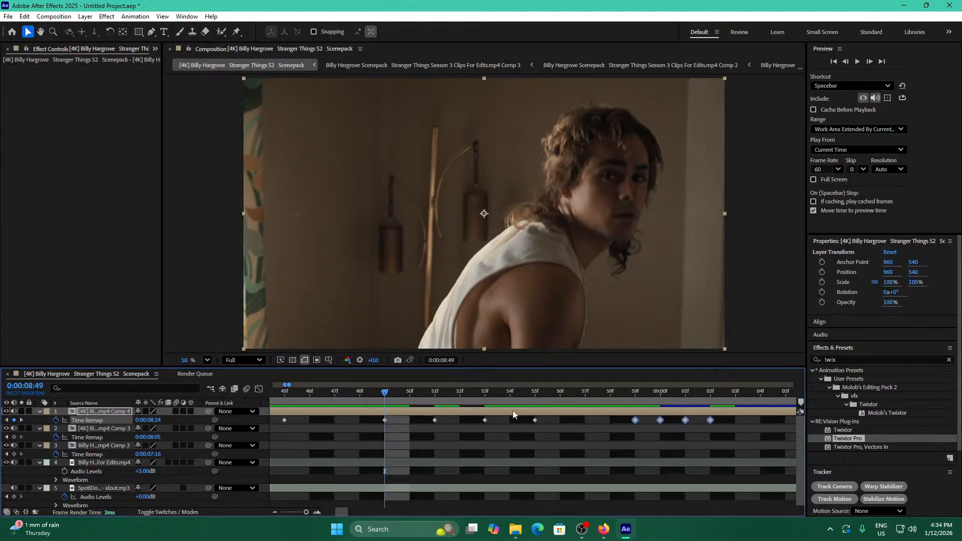
pyautogui.moveTo(545, 417); pyautogui.dragTo(346, 429)
pyautogui.moveTo(385, 393); pyautogui.dragTo(332, 393)
pyautogui.moveTo(658, 395); pyautogui.dragTo(537, 389)
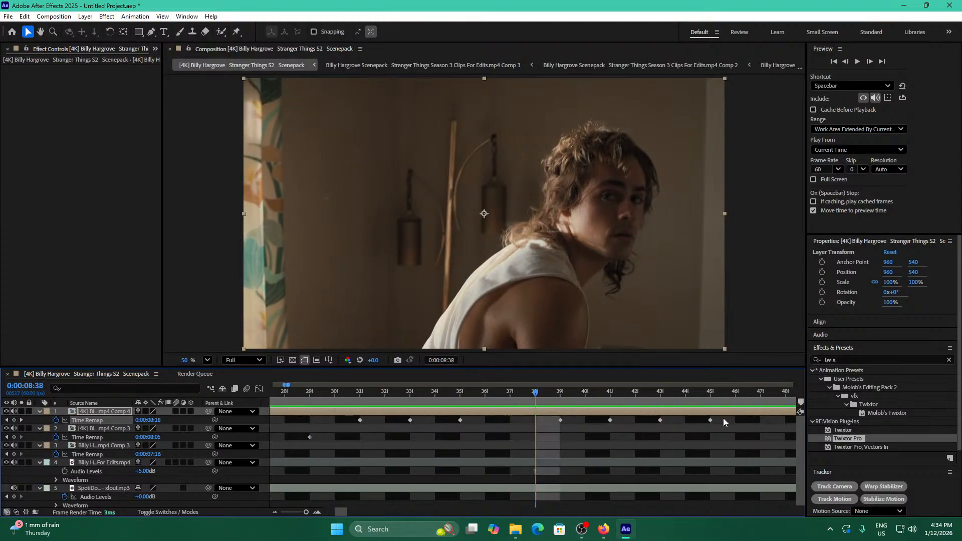
pyautogui.moveTo(723, 418); pyautogui.dragTo(520, 423)
pyautogui.moveTo(709, 421); pyautogui.dragTo(635, 420)
# Compress the three Time Remap keyframes starting at 0:00:08:31 to one-frame spacing and move them to start at 0:00:08:28.
pyautogui.moveTo(476, 416); pyautogui.dragTo(325, 431)
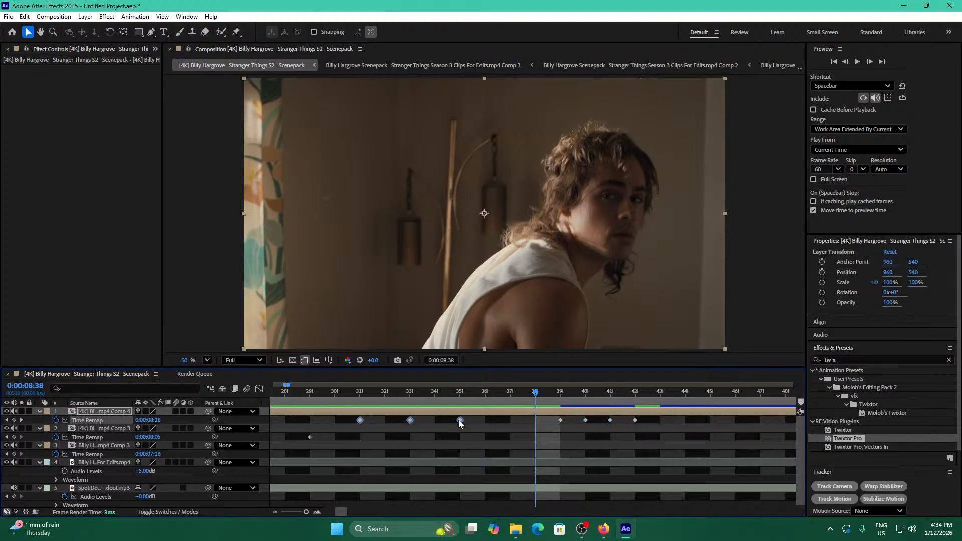
pyautogui.moveTo(406, 394); pyautogui.dragTo(369, 396)
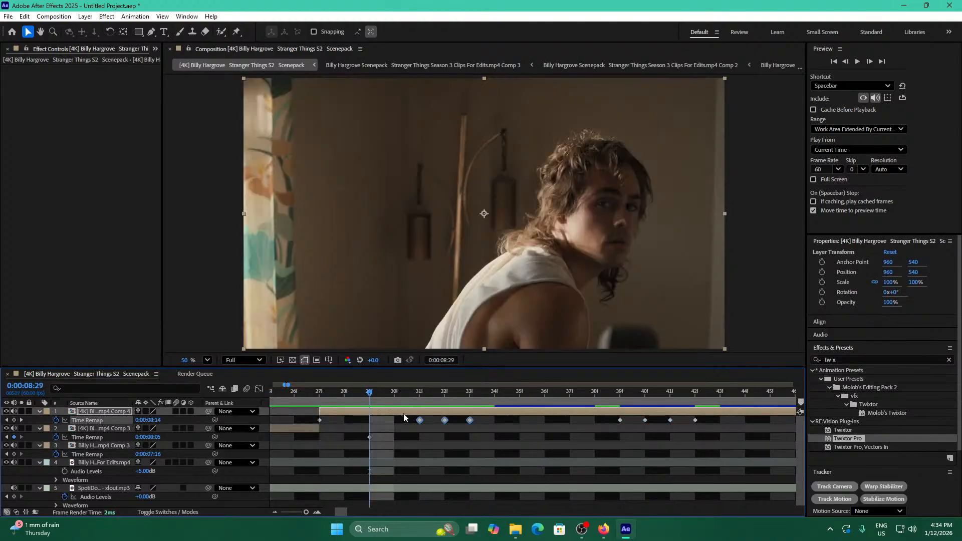
pyautogui.moveTo(420, 419); pyautogui.dragTo(356, 423)
# Move the next three compressed Time Remap keyframe groups back to back so they fill every frame from 0:00:08:31 to 0:00:08:42.
pyautogui.moveTo(712, 419); pyautogui.dragTo(637, 412)
pyautogui.press('space')
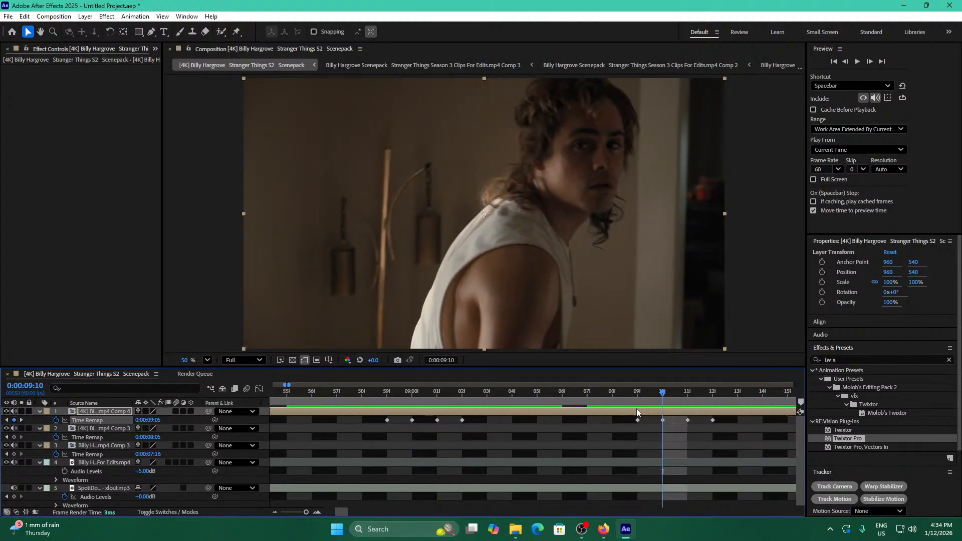
pyautogui.moveTo(736, 421); pyautogui.dragTo(366, 436)
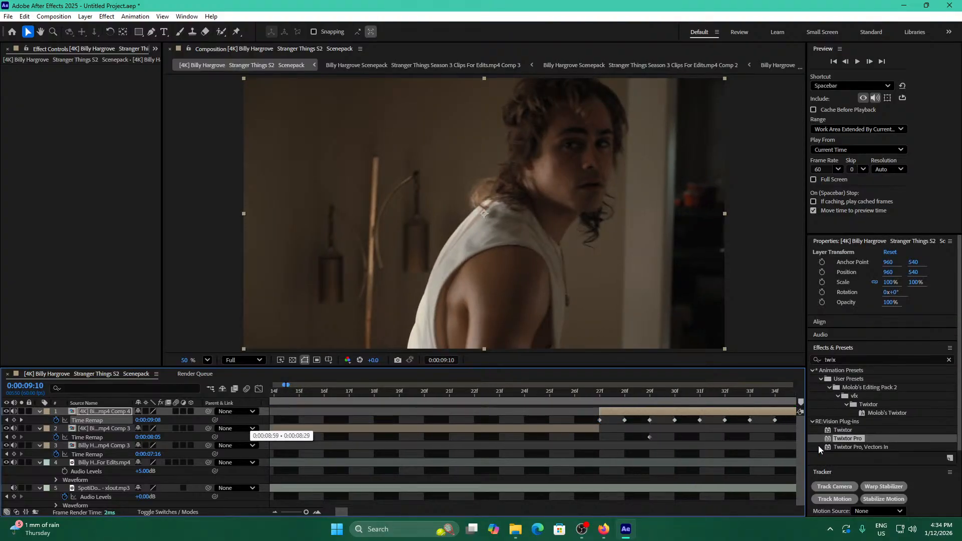
pyautogui.moveTo(819, 445); pyautogui.dragTo(651, 425)
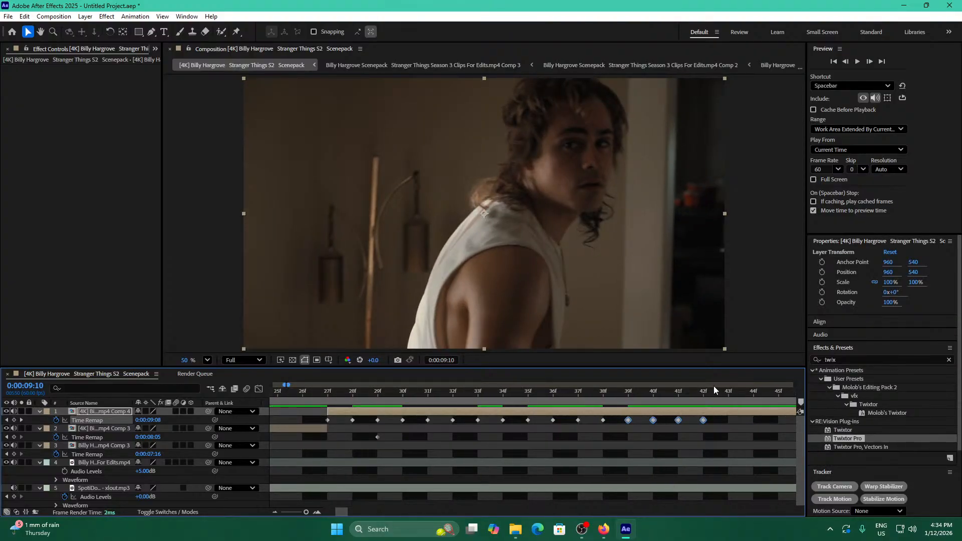
# Move the last two compressed Time Remap keyframe groups directly behind the others, filling 0:00:08:43 through 0:00:08:50.
pyautogui.moveTo(724, 394); pyautogui.dragTo(581, 423)
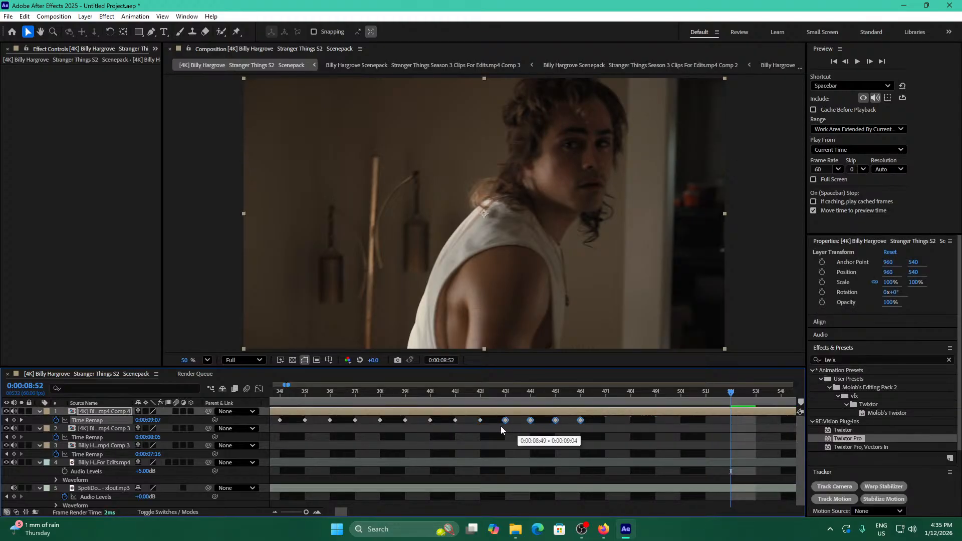
pyautogui.moveTo(501, 427); pyautogui.dragTo(502, 427)
pyautogui.click(545, 437)
pyautogui.moveTo(607, 393); pyautogui.dragTo(747, 458)
pyautogui.moveTo(409, 444); pyautogui.dragTo(392, 444)
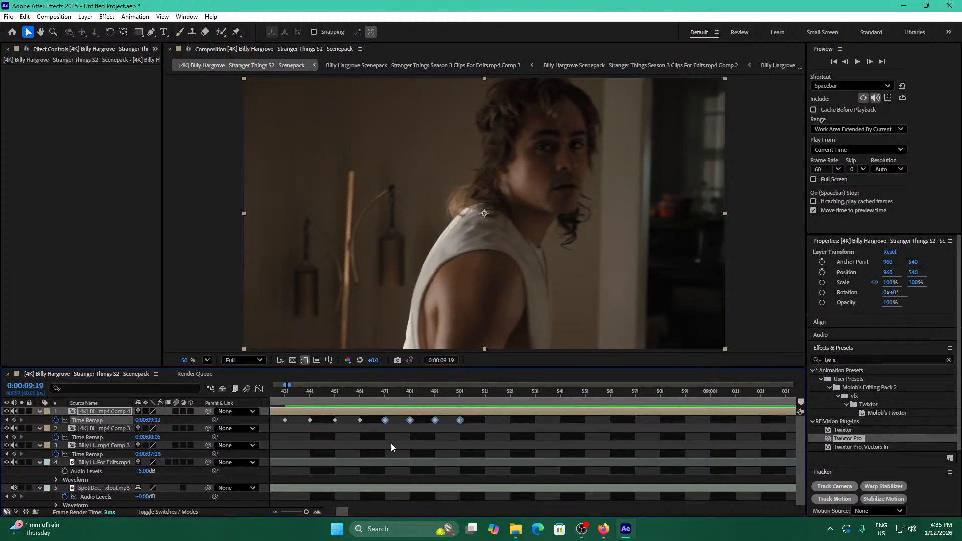
pyautogui.click(391, 444)
# Play back the edit from the pool clip through the tank-top clip to check the remapped motion.
pyautogui.moveTo(384, 395); pyautogui.dragTo(288, 445)
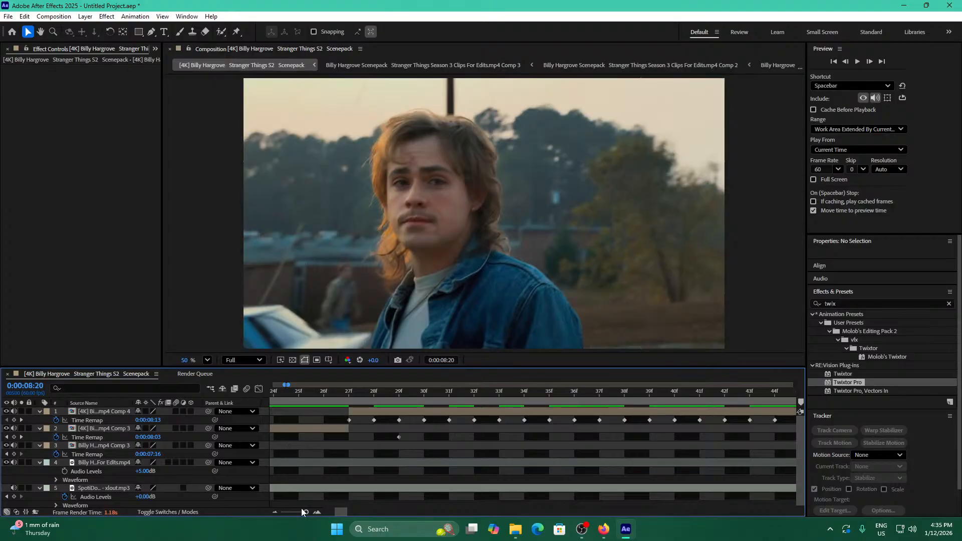
pyautogui.moveTo(305, 513); pyautogui.dragTo(310, 511)
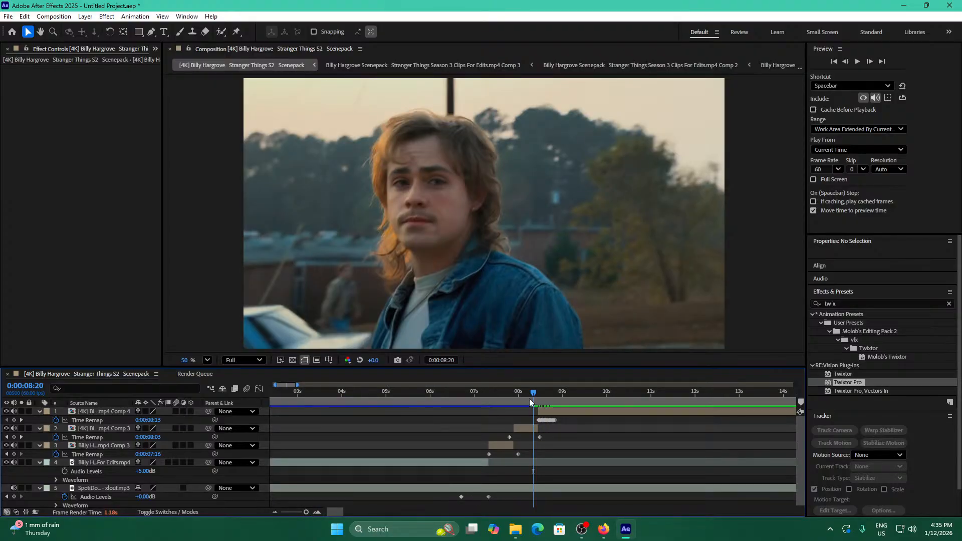
pyautogui.click(483, 396)
pyautogui.press('space')
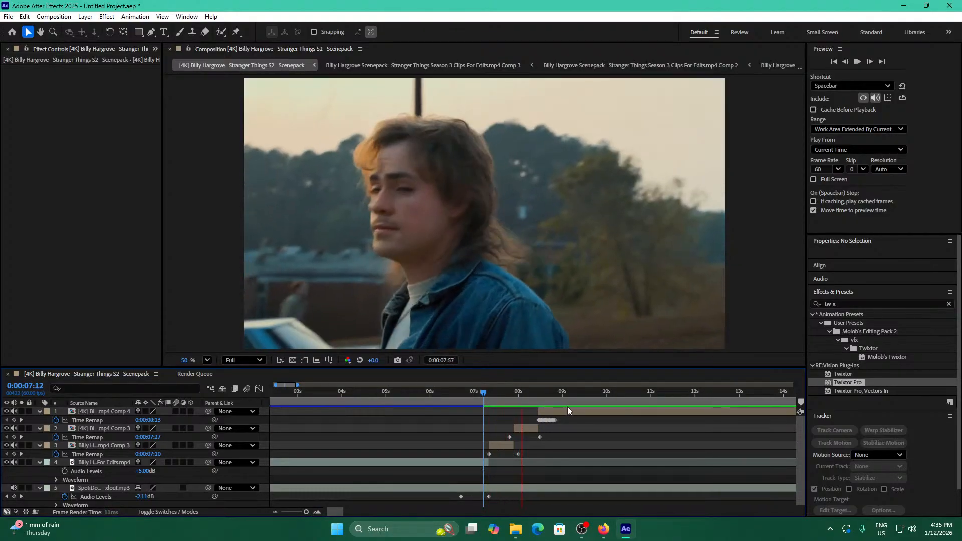
pyautogui.moveTo(515, 394); pyautogui.dragTo(463, 395)
pyautogui.press('space')
# Replay the transition, split the tank-top precomp shortly after the nine-second mark and delete the remainder.
pyautogui.click(560, 409)
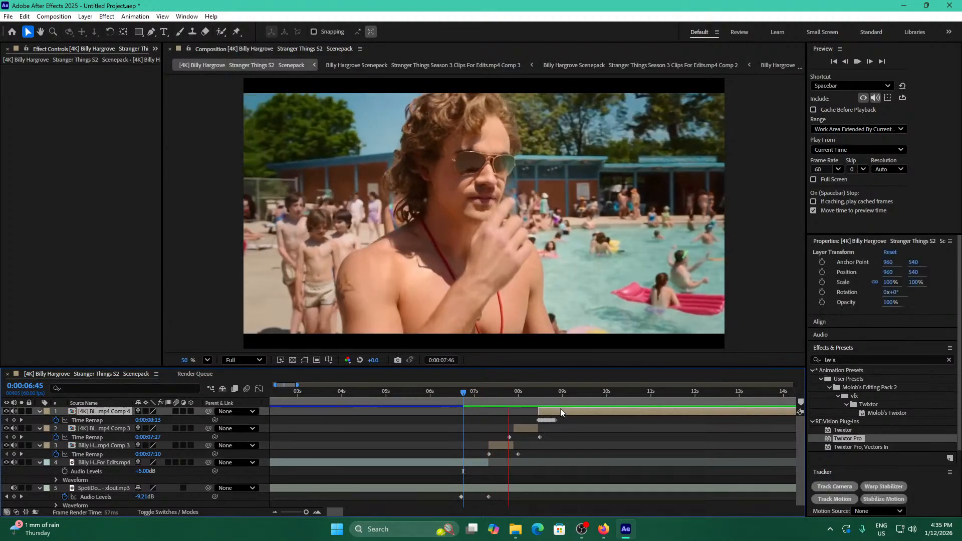
pyautogui.click(467, 392)
pyautogui.press('space')
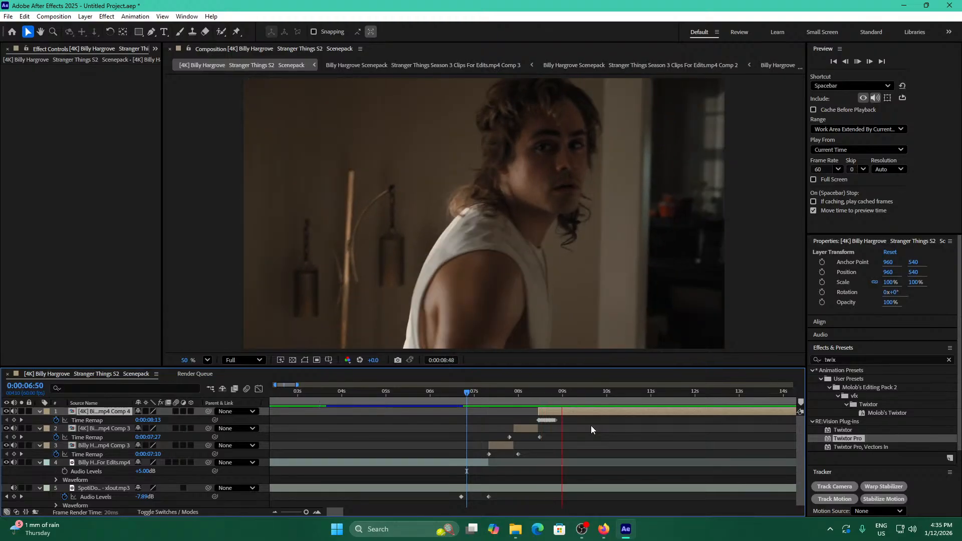
pyautogui.press('space')
pyautogui.hotkey('ctrl', 'shift', 'd')
pyautogui.press('Delete')
# Play back the sequence from 0:00:05:58 and again from 0:00:07:05 to check where the tank-top clip ends.
pyautogui.click(428, 393)
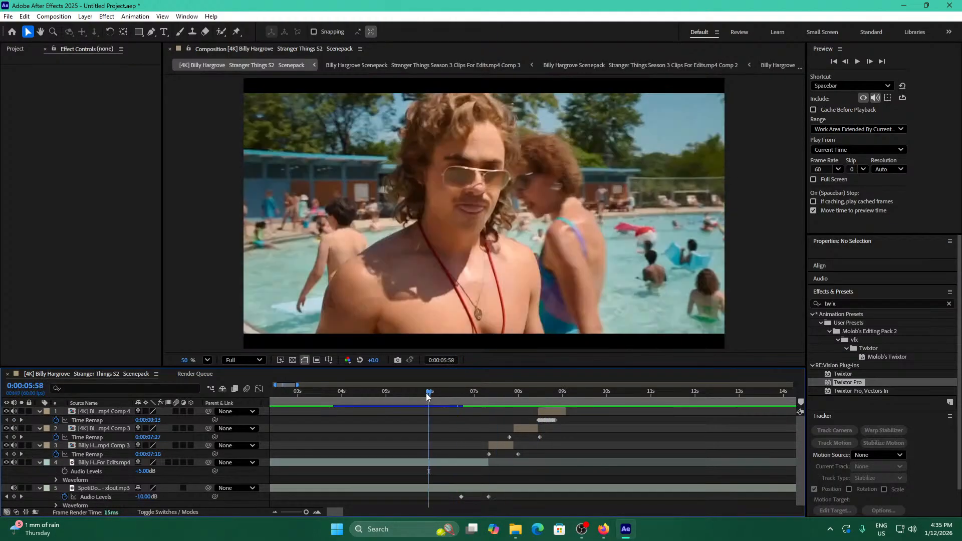
pyautogui.press('space')
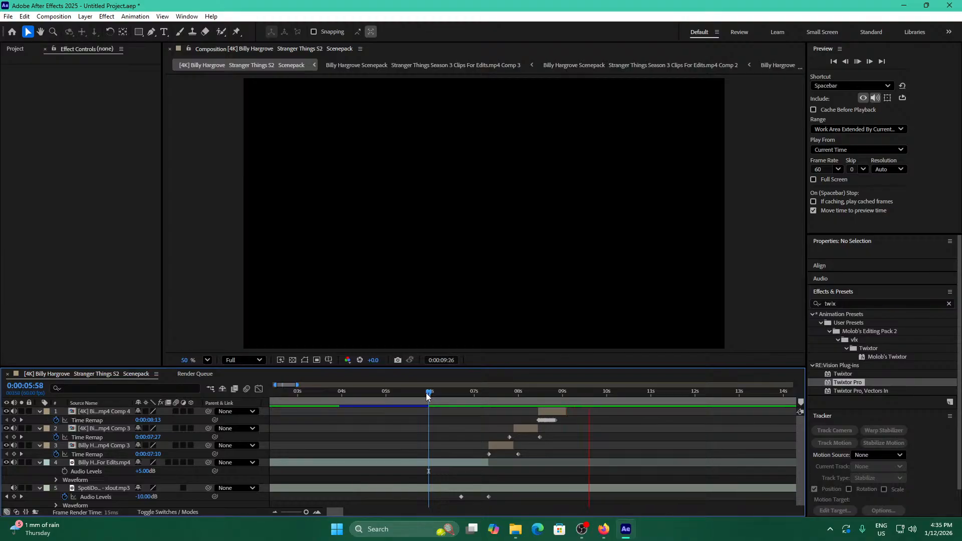
pyautogui.click(479, 392)
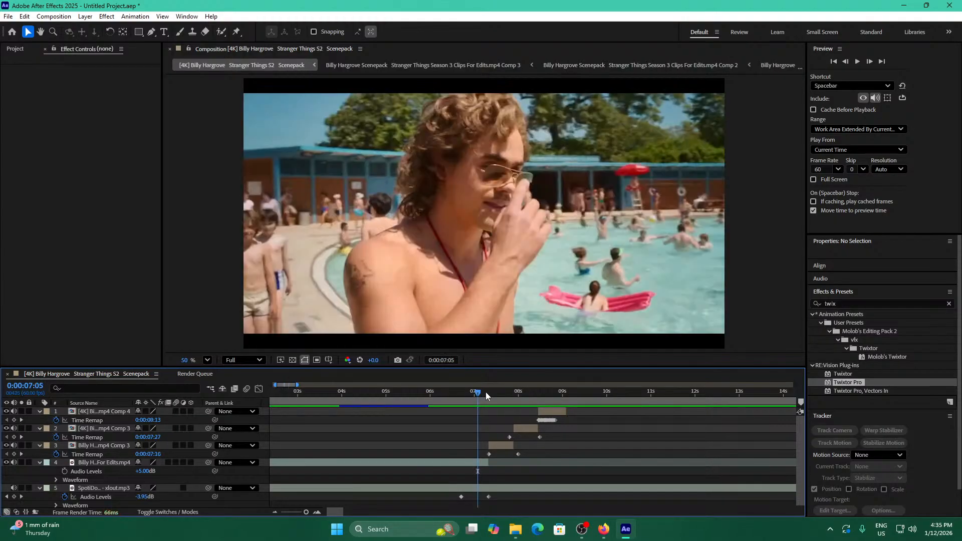
pyautogui.press('space')
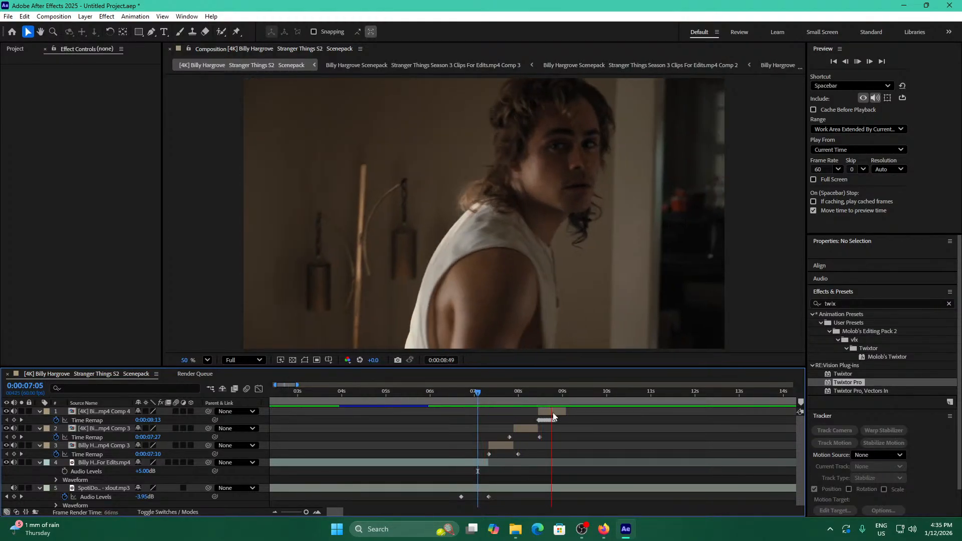
# Split the tank-top precomp at 0:00:09:02 and delete the part after the cut.
pyautogui.click(556, 413)
pyautogui.click(562, 397)
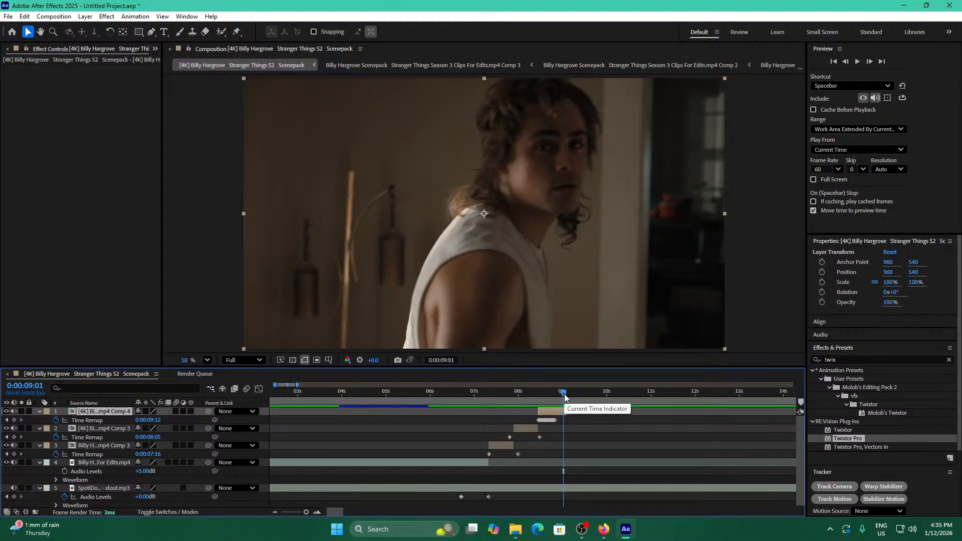
pyautogui.click(565, 397)
pyautogui.hotkey('ctrl', 'shift', 'd')
pyautogui.click(563, 410)
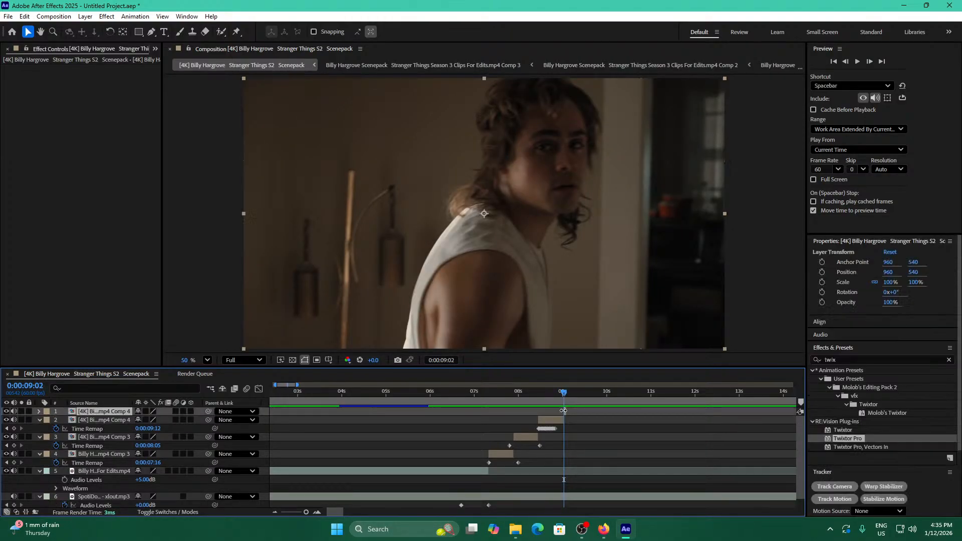
pyautogui.press('Delete')
# Replay the edit from several points before the tank-top clip to check its end against the music.
pyautogui.moveTo(540, 398); pyautogui.dragTo(440, 397)
pyautogui.press('space')
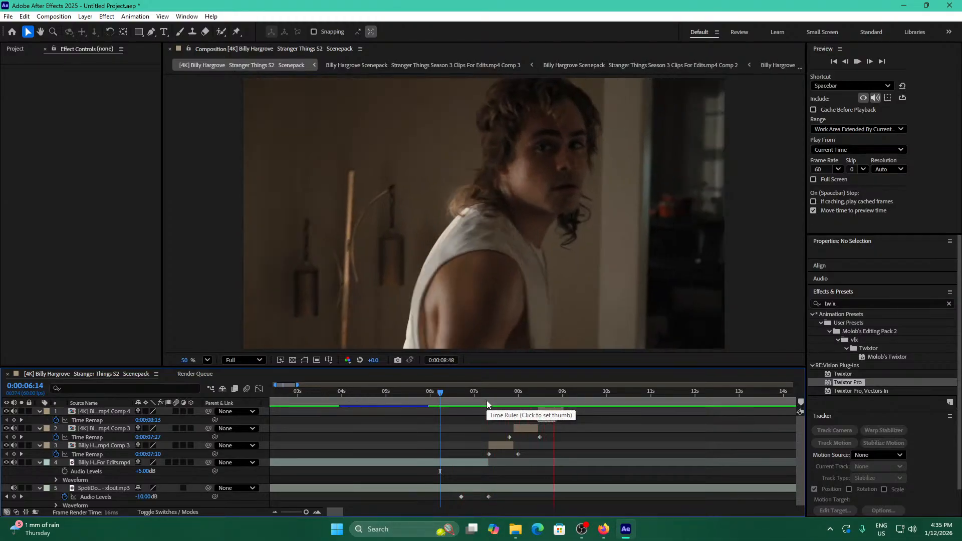
pyautogui.click(487, 392)
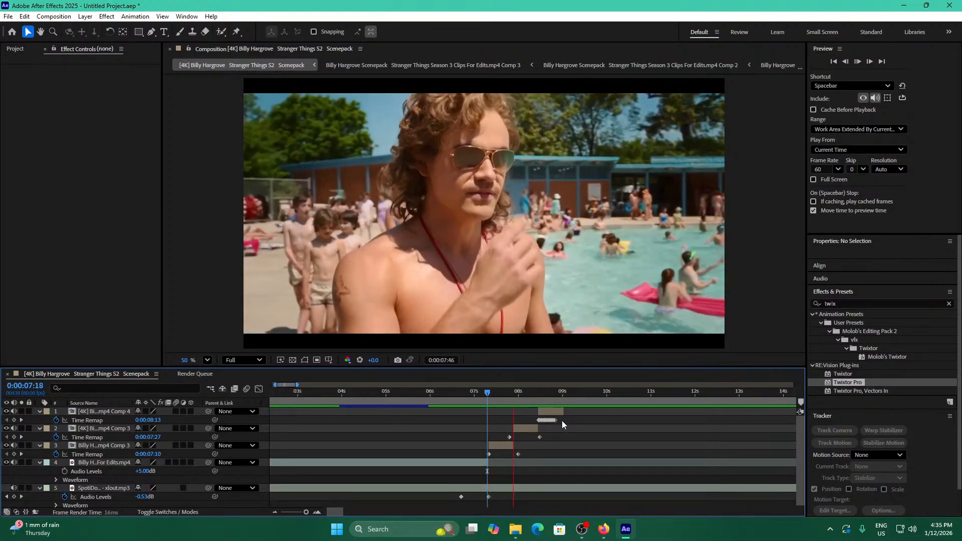
pyautogui.press('space')
pyautogui.click(556, 412)
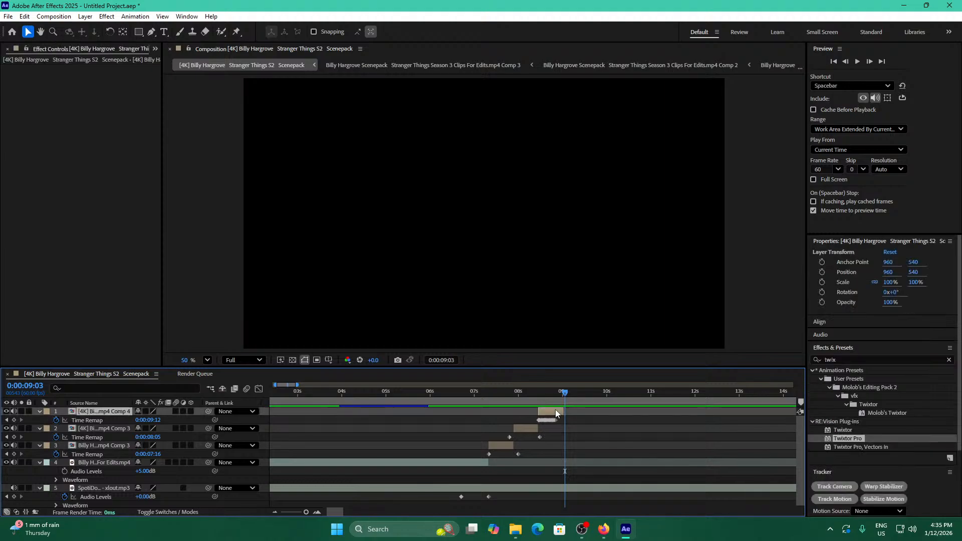
pyautogui.moveTo(555, 394); pyautogui.dragTo(402, 392)
pyautogui.press('space')
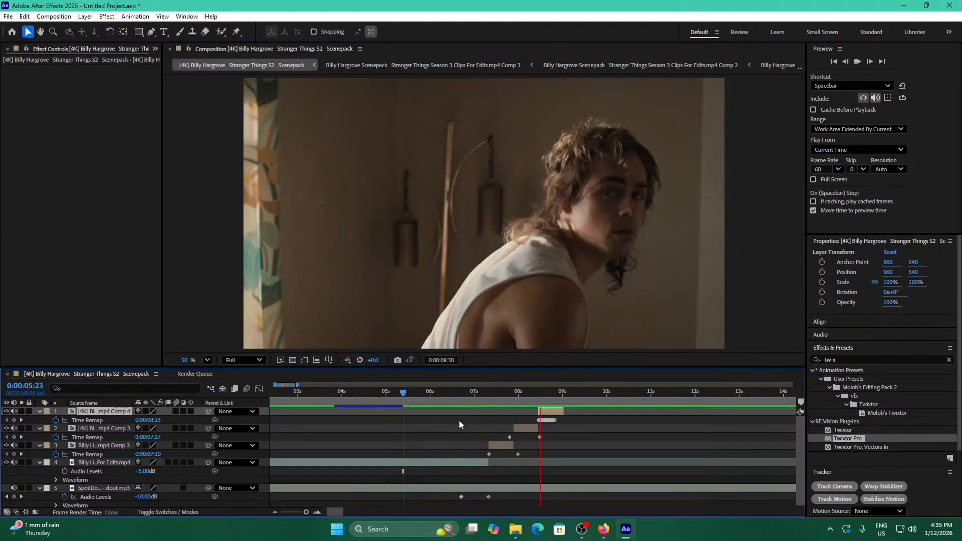
pyautogui.click(453, 401)
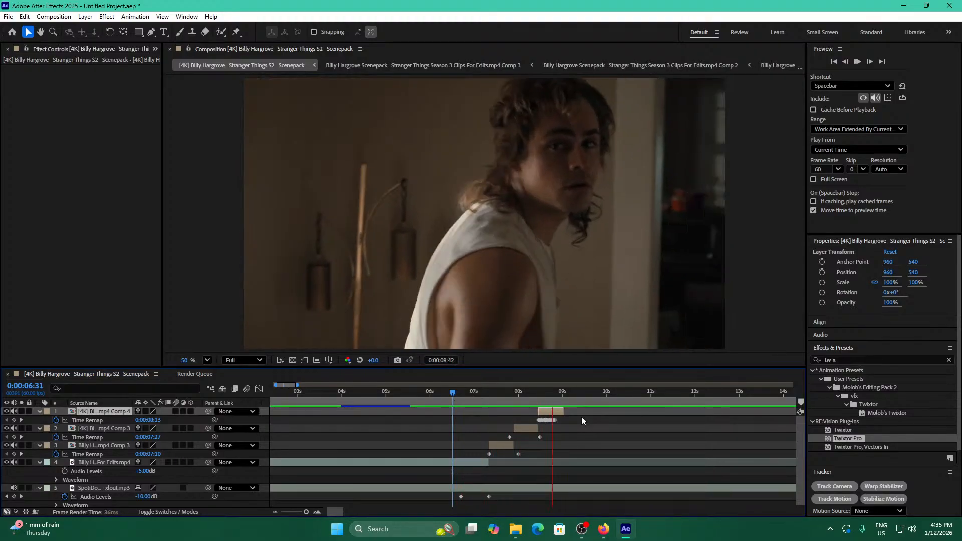
# Split the tank-top precomp at 0:00:09:00, delete the part after the cut, and replay from 0:00:07:38.
pyautogui.press('pageup')
pyautogui.press('pageup')
pyautogui.hotkey('ctrl', 'shift', 'd')
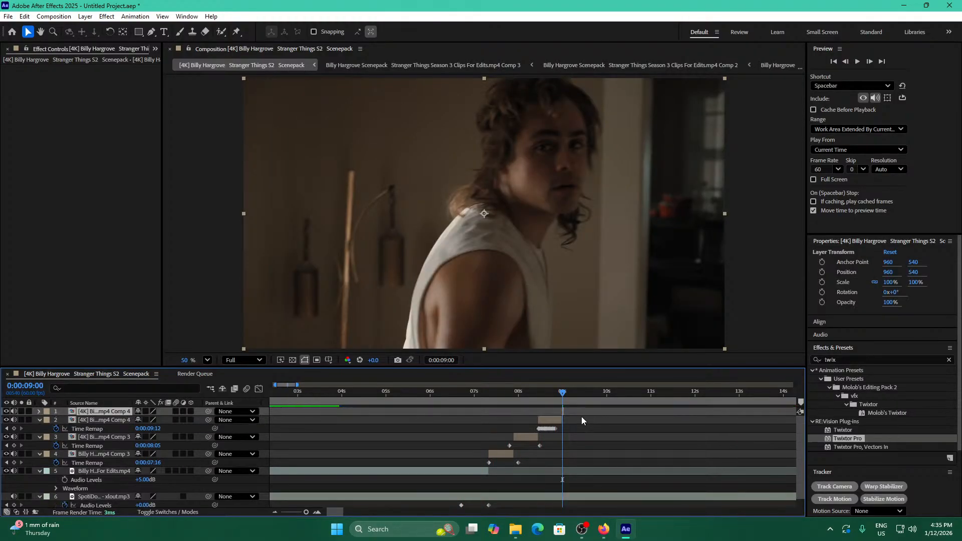
pyautogui.press('Delete')
pyautogui.click(503, 393)
pyautogui.press('space')
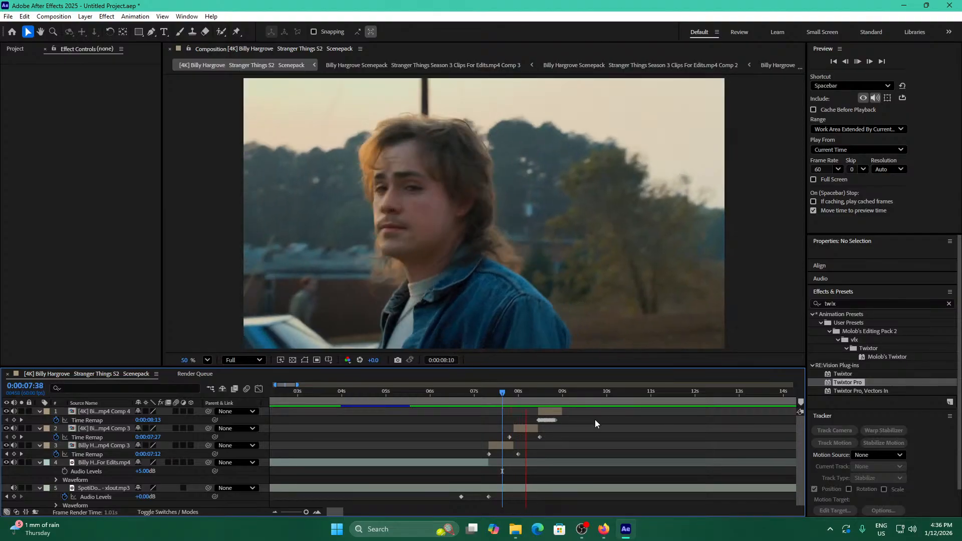
# Play back the sequence from 0:00:07:22, and step through the tank-top clip's first frame and its end at 0:00:09:00.
pyautogui.click(490, 394)
pyautogui.press('space')
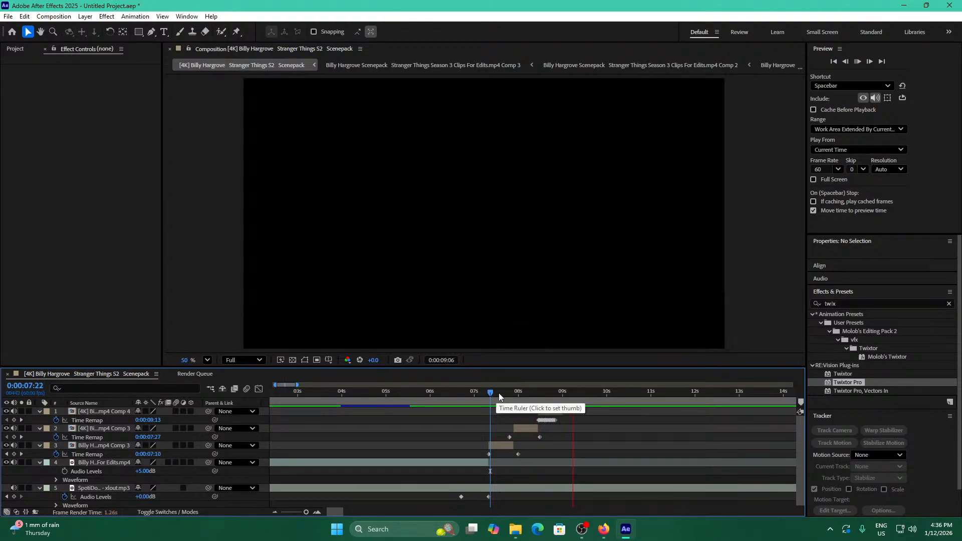
pyautogui.click(537, 393)
pyautogui.click(537, 390)
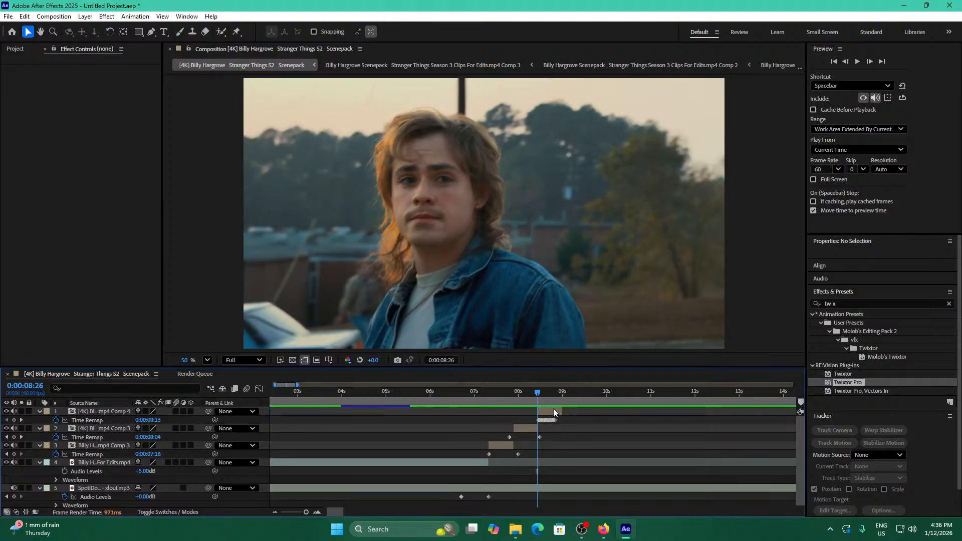
pyautogui.press('pagedown')
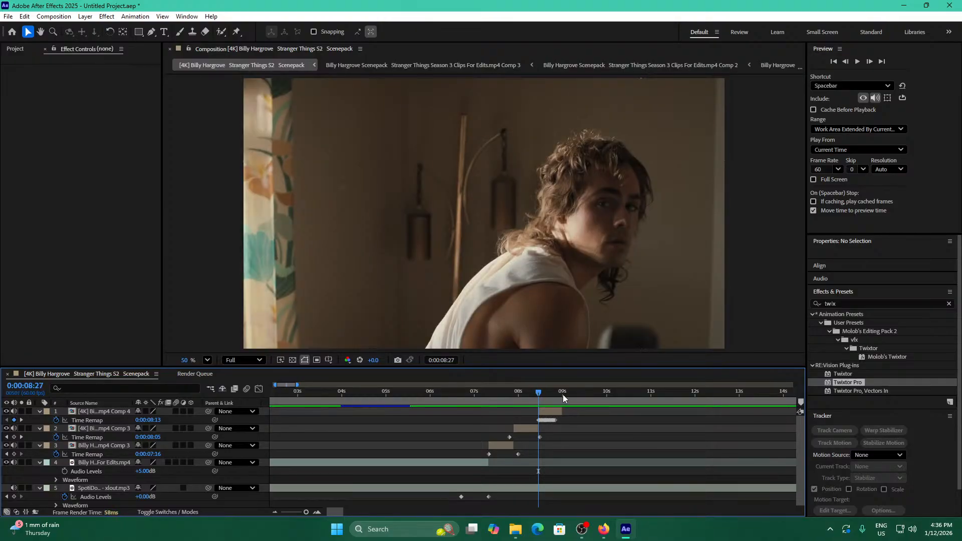
pyautogui.click(561, 399)
pyautogui.click(316, 513)
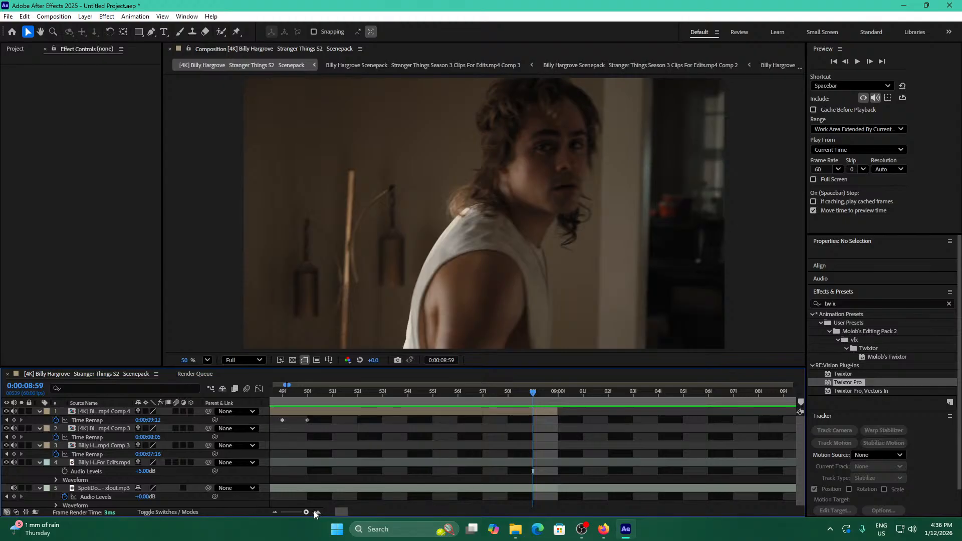
pyautogui.press('pagedown')
# Split the tank-top precomp at 0:00:08:51 and delete the part after the cut.
pyautogui.click(380, 410)
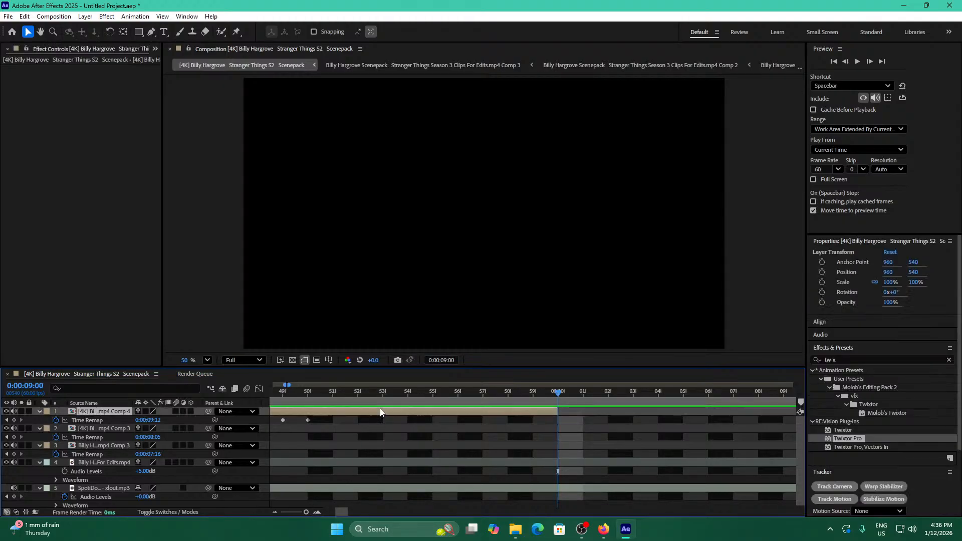
pyautogui.click(334, 397)
pyautogui.hotkey('ctrl', 'shift', 'd')
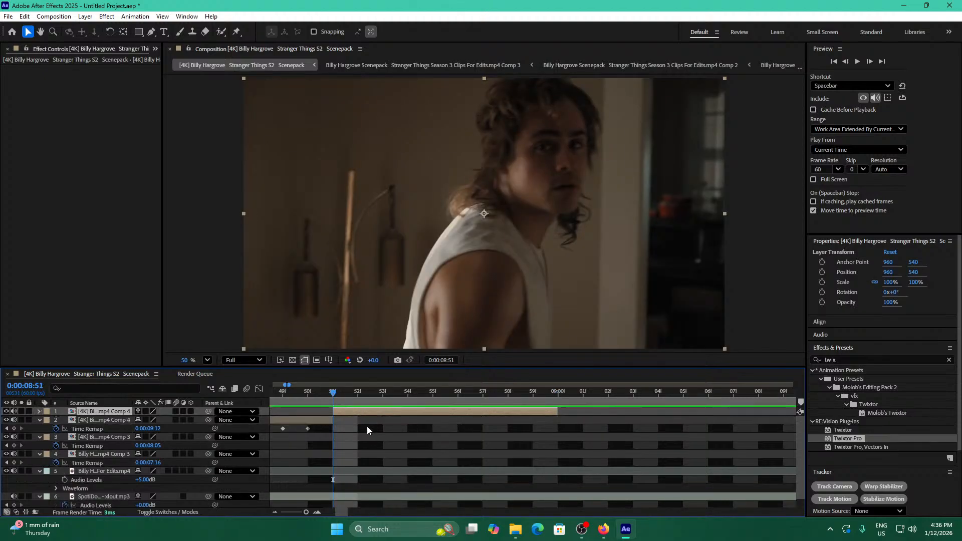
pyautogui.press('Delete')
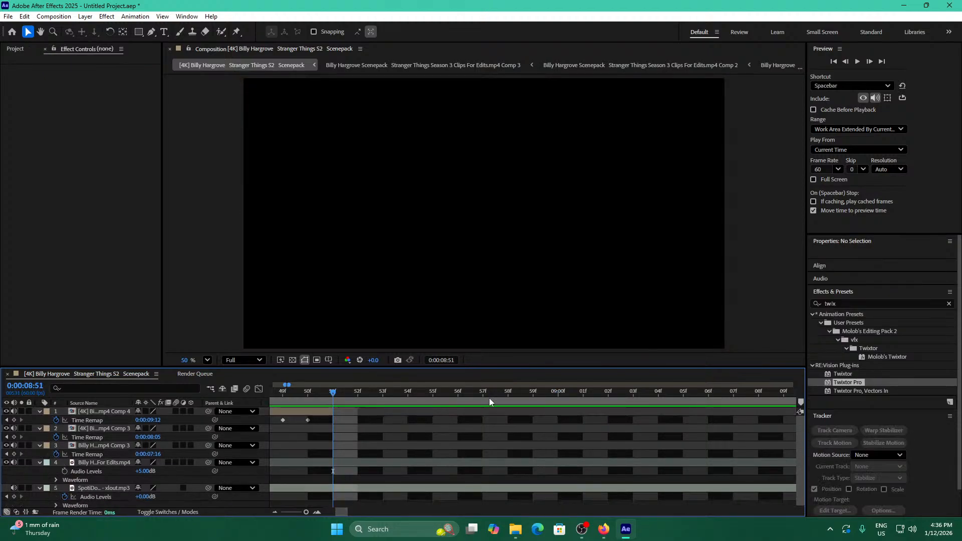
# Precompose the shortened tank-top clip and apply Twixtor Pro to it.
pyautogui.click(558, 389)
pyautogui.click(296, 411)
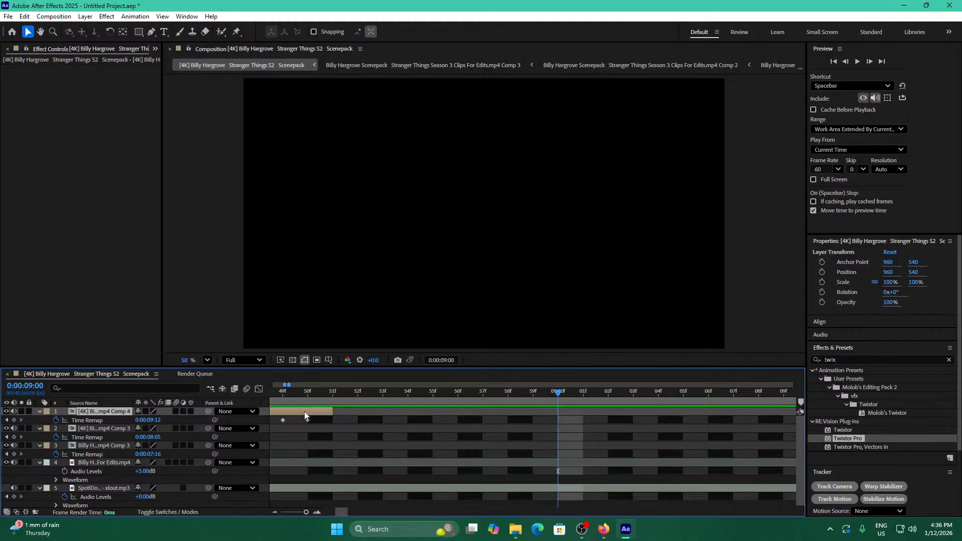
pyautogui.hotkey('ctrl', 'shift', 'c')
pyautogui.click(531, 336)
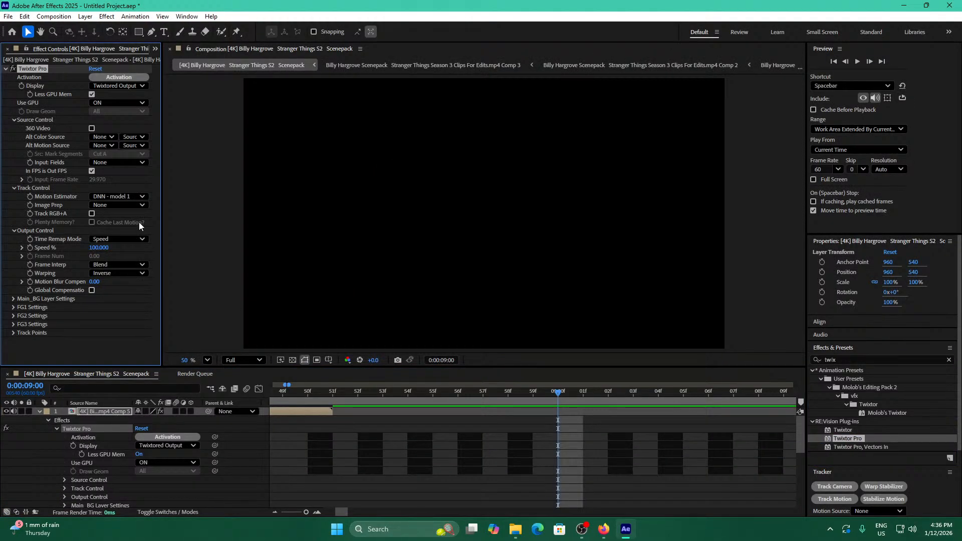
# Set Twixtor Pro's Image Prep to Delinearize and its Warping to Forward on the tank-top precomp.
pyautogui.click(118, 205)
pyautogui.click(115, 236)
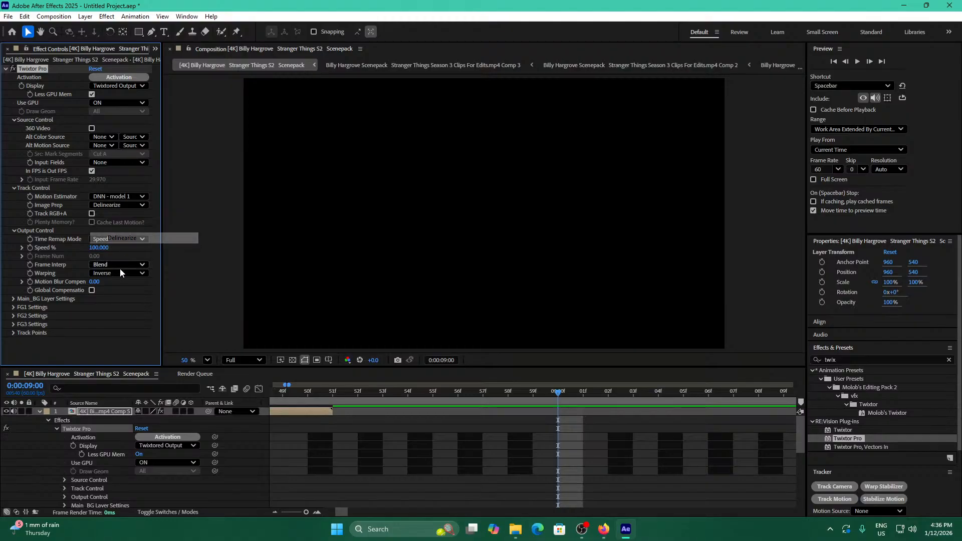
pyautogui.click(120, 273)
pyautogui.click(125, 306)
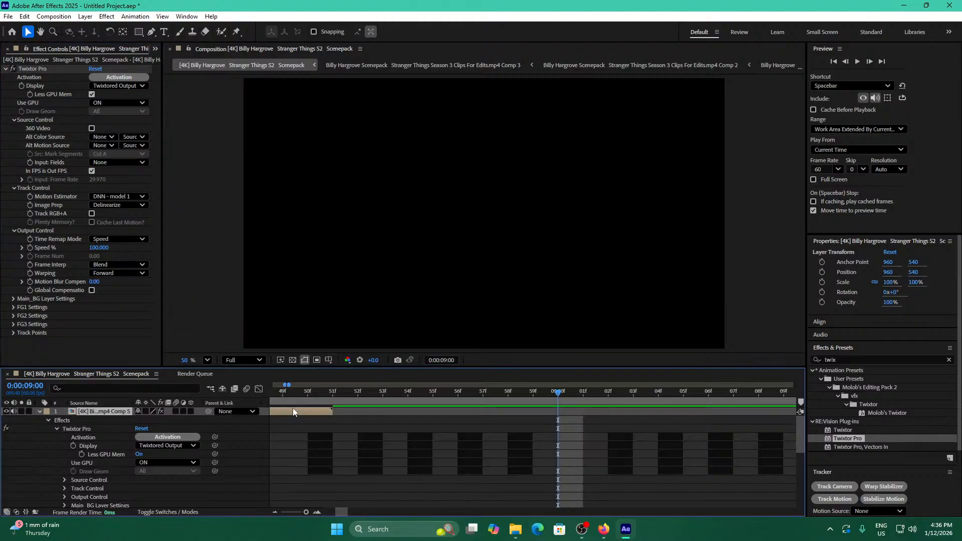
# Precompose the Twixtor-treated tank-top clip again and enable time remapping on the new precomp.
pyautogui.hotkey('ctrl', 'shift', 'c')
pyautogui.click(530, 337)
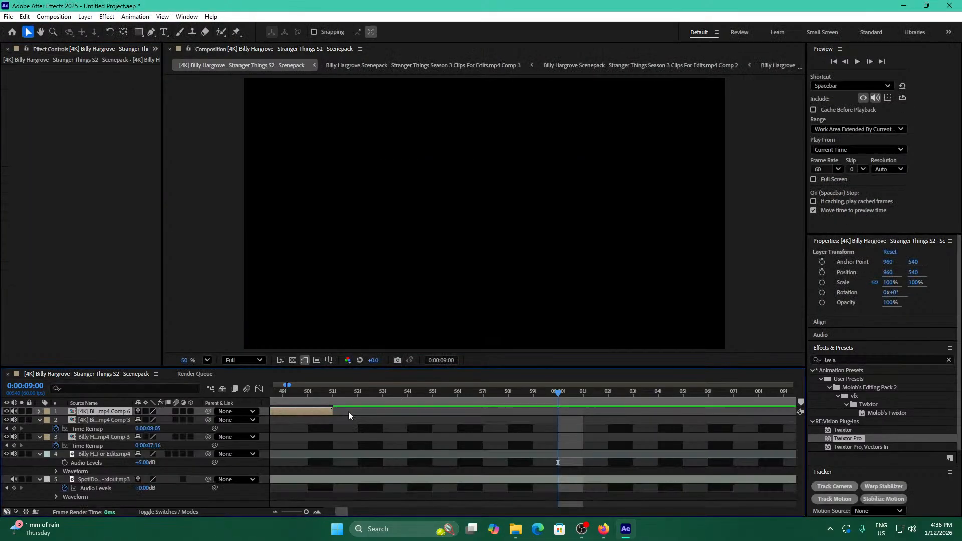
pyautogui.hotkey('ctrl', 'alt', 't')
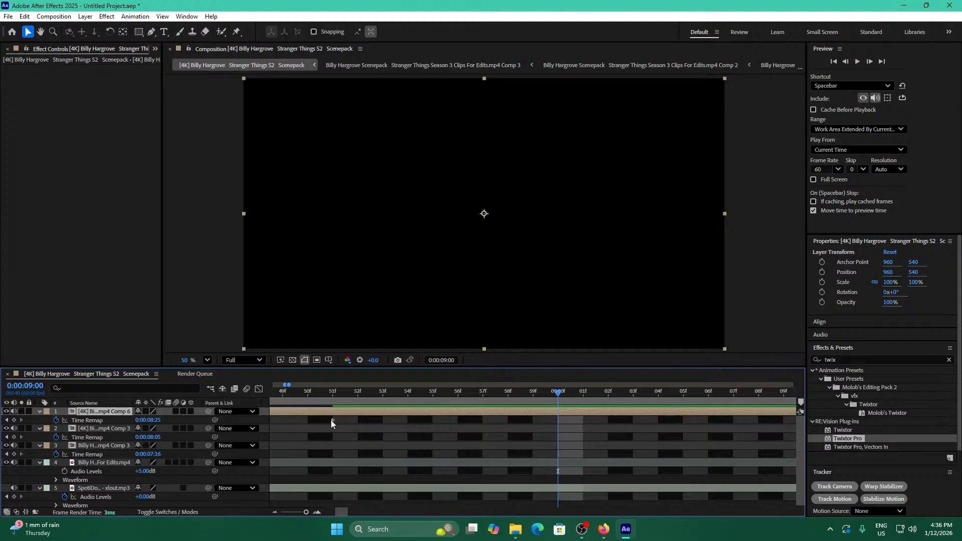
# Slow the tank-top clip by moving its end time-remap keyframe to 0:00:09:03, and trim the layer at 0:00:09:00.
pyautogui.moveTo(330, 420); pyautogui.dragTo(579, 430)
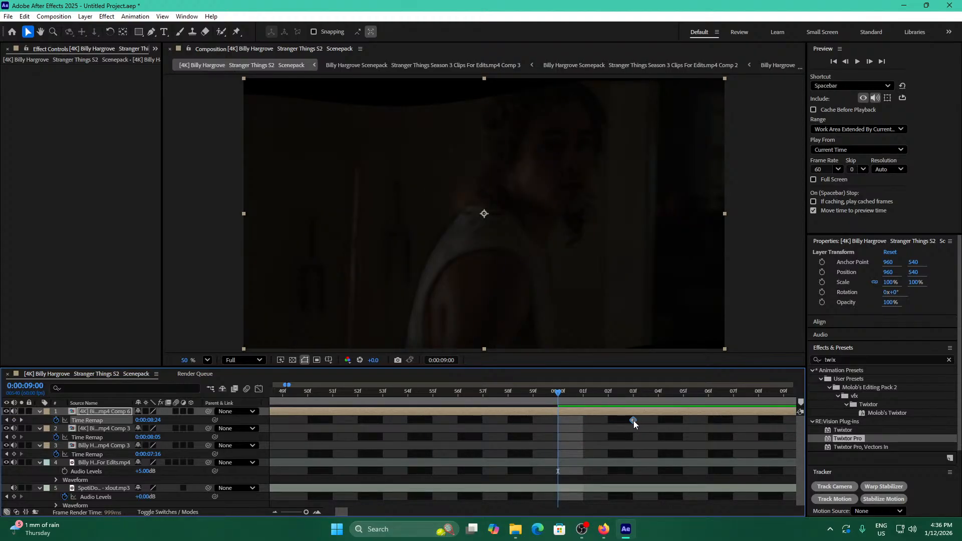
pyautogui.moveTo(633, 420); pyautogui.dragTo(652, 423)
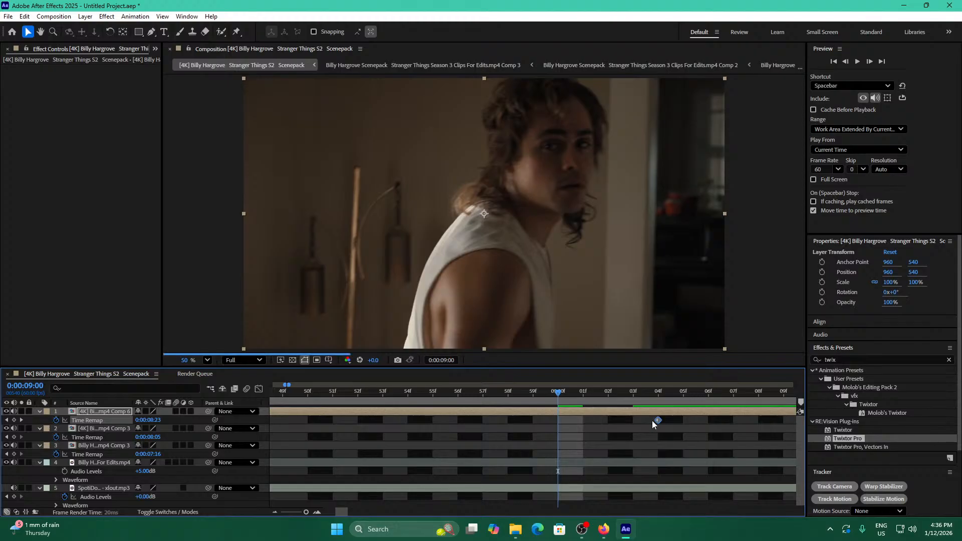
pyautogui.hotkey('ctrl', 'z')
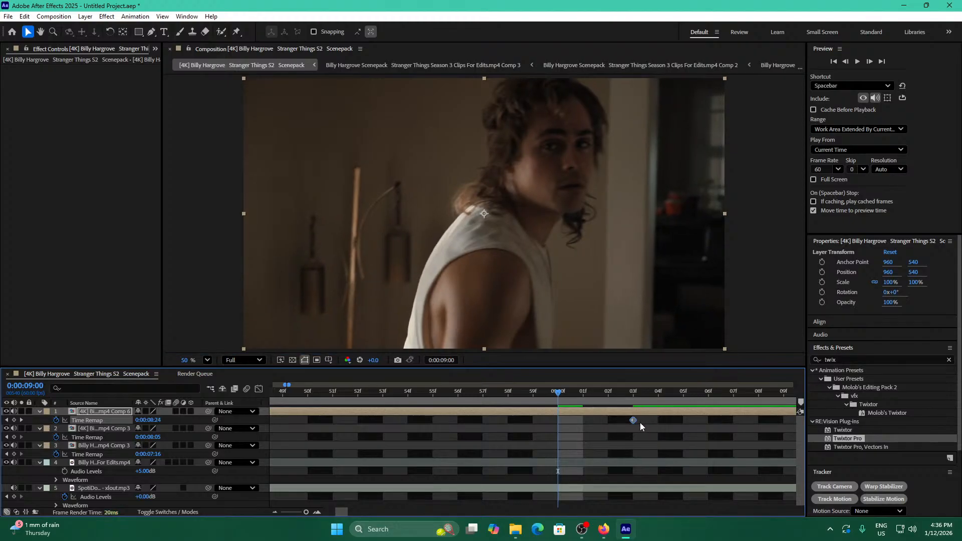
pyautogui.moveTo(634, 420); pyautogui.dragTo(609, 421)
pyautogui.click(605, 425)
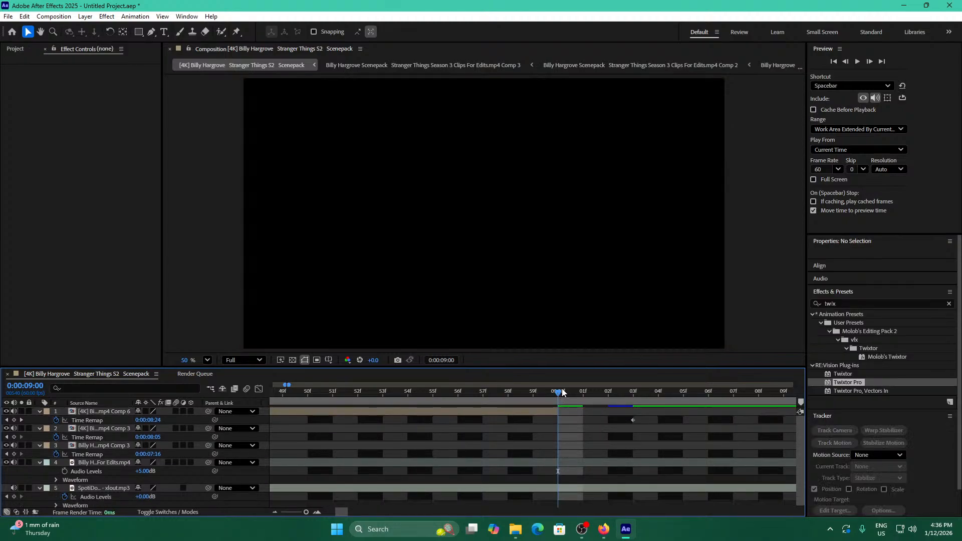
# Play back the edit from the start and again from 0:00:08:16 to check the slowed tank-top clip.
pyautogui.moveTo(539, 395); pyautogui.dragTo(518, 426)
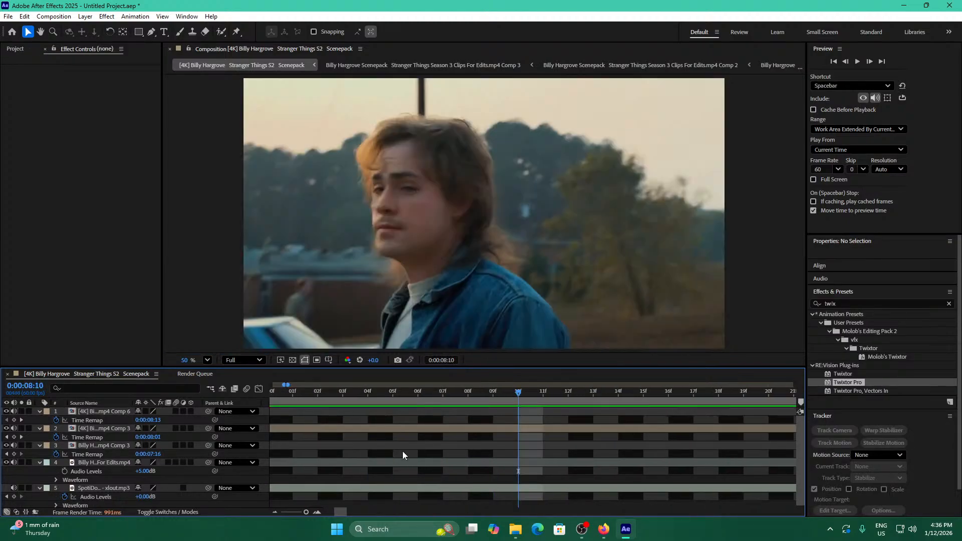
pyautogui.moveTo(302, 513); pyautogui.dragTo(307, 510)
pyautogui.click(271, 393)
pyautogui.press('space')
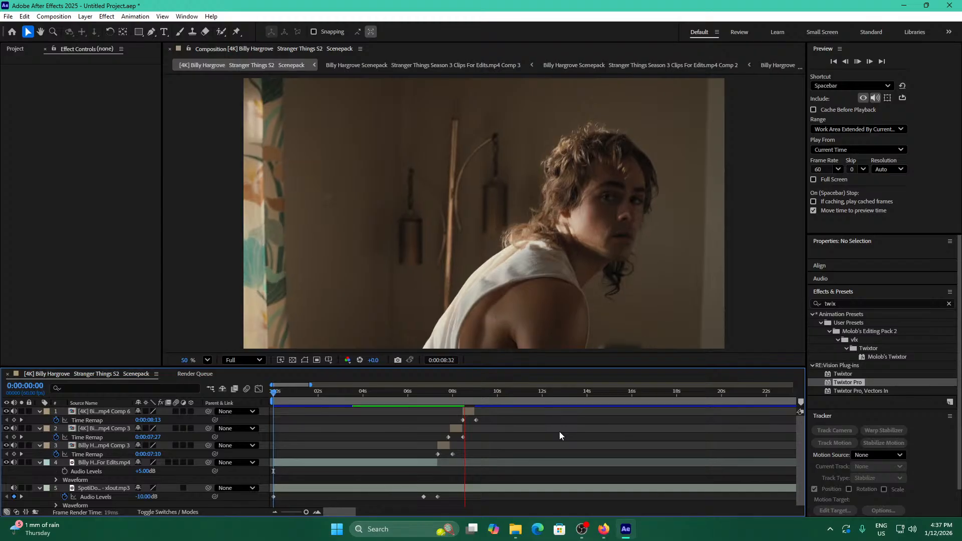
pyautogui.press('space')
pyautogui.click(458, 393)
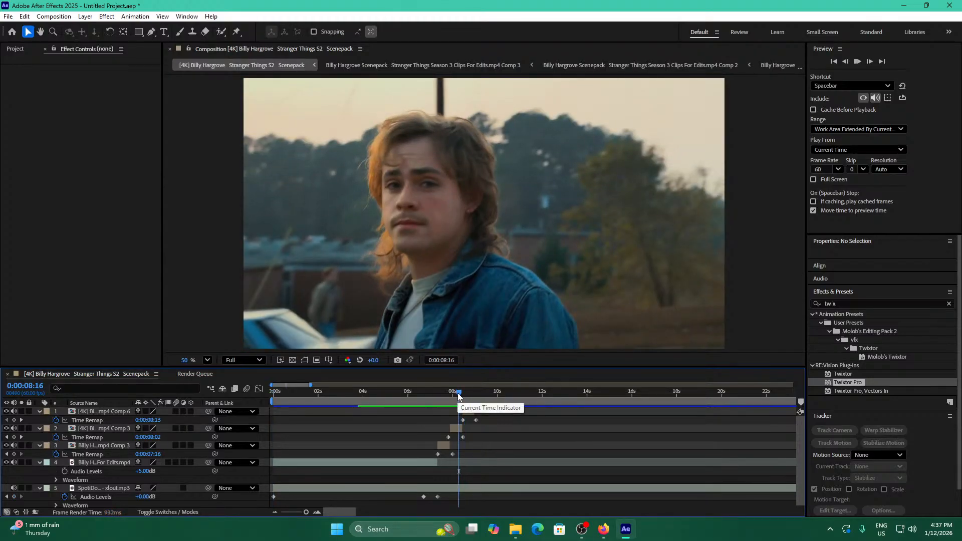
pyautogui.press('space')
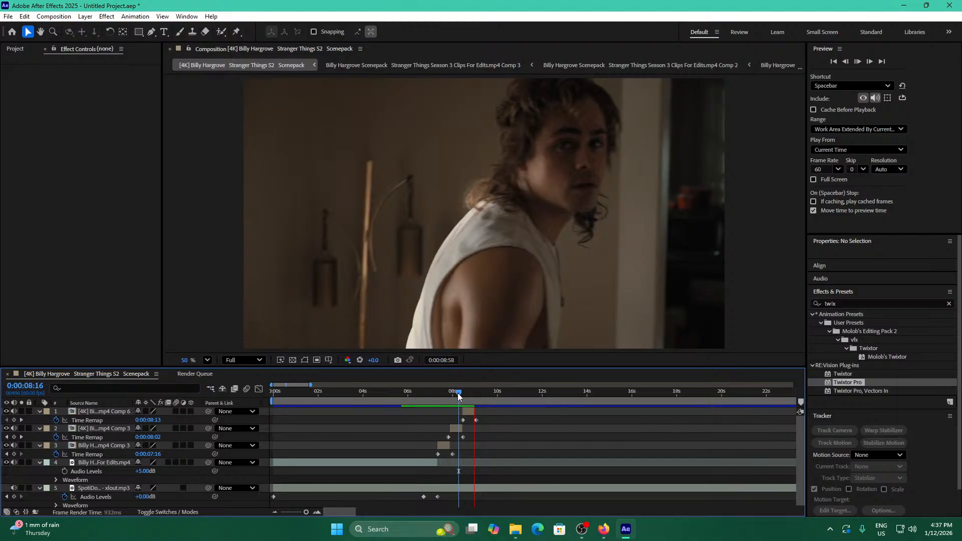
pyautogui.press('space')
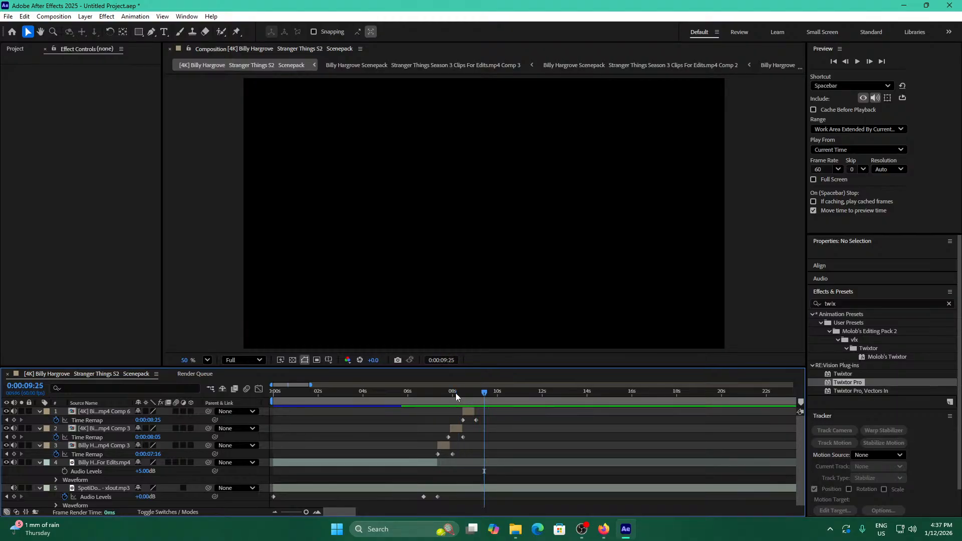
# Replay the edit from the beginning and from 0:00:07:13 to check the clip transitions against the music.
pyautogui.press('Home')
pyautogui.press('space')
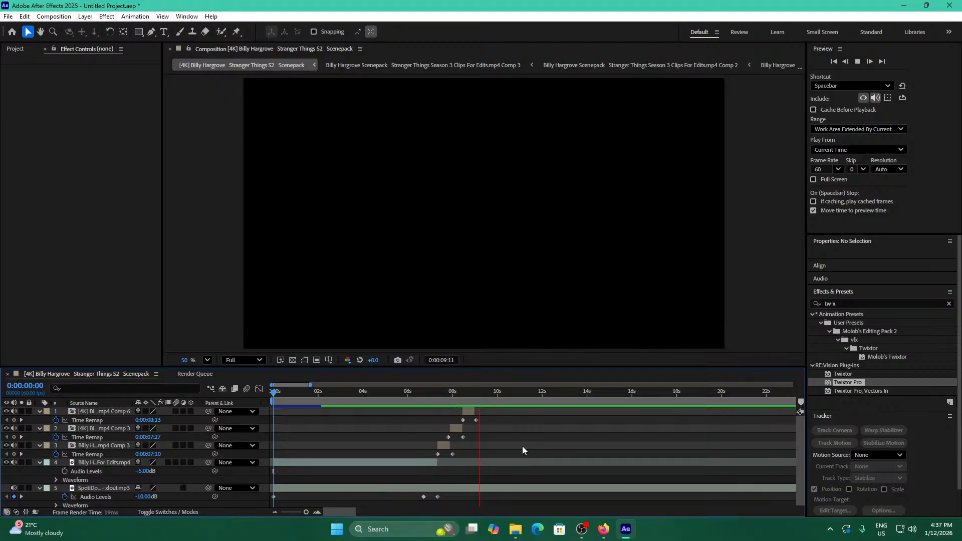
pyautogui.press('space')
pyautogui.moveTo(459, 394); pyautogui.dragTo(223, 398)
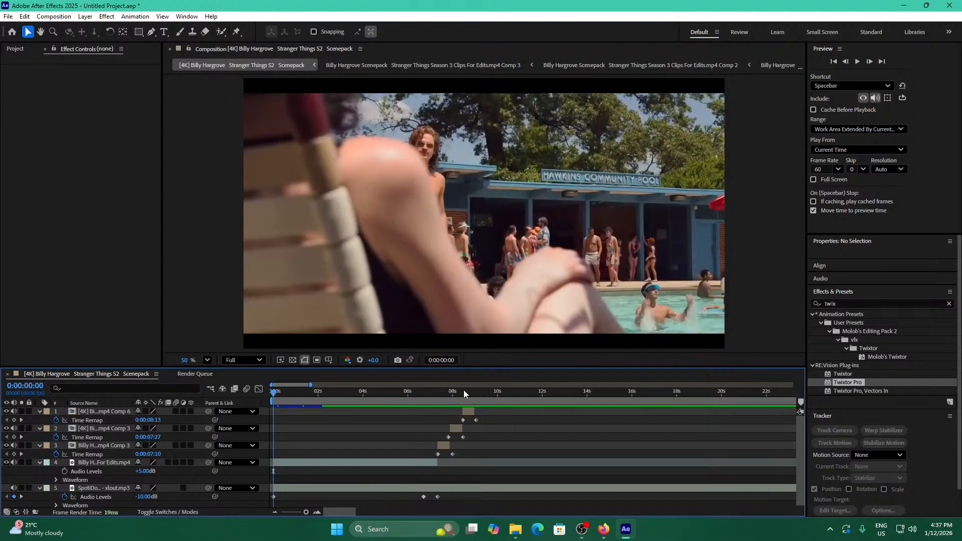
pyautogui.moveTo(464, 393); pyautogui.dragTo(435, 401)
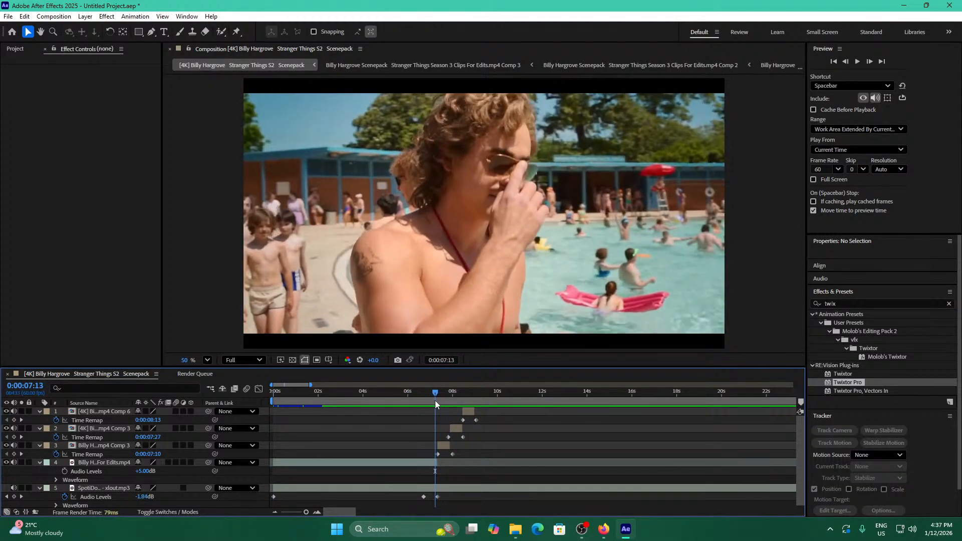
pyautogui.press('space')
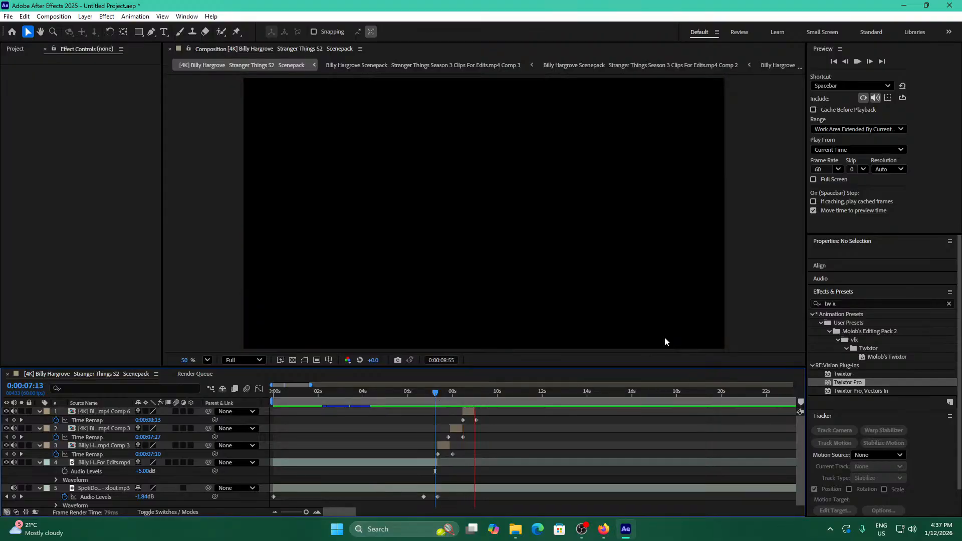
# Set the preview to skip 2 frames and replay the edit from the beginning.
pyautogui.click(863, 178)
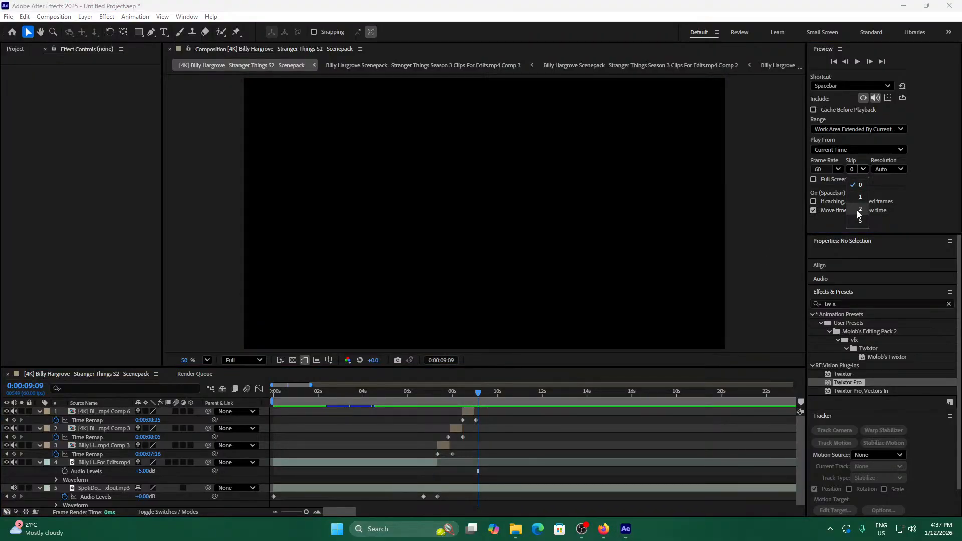
pyautogui.click(860, 209)
pyautogui.press('Home')
pyautogui.press('space')
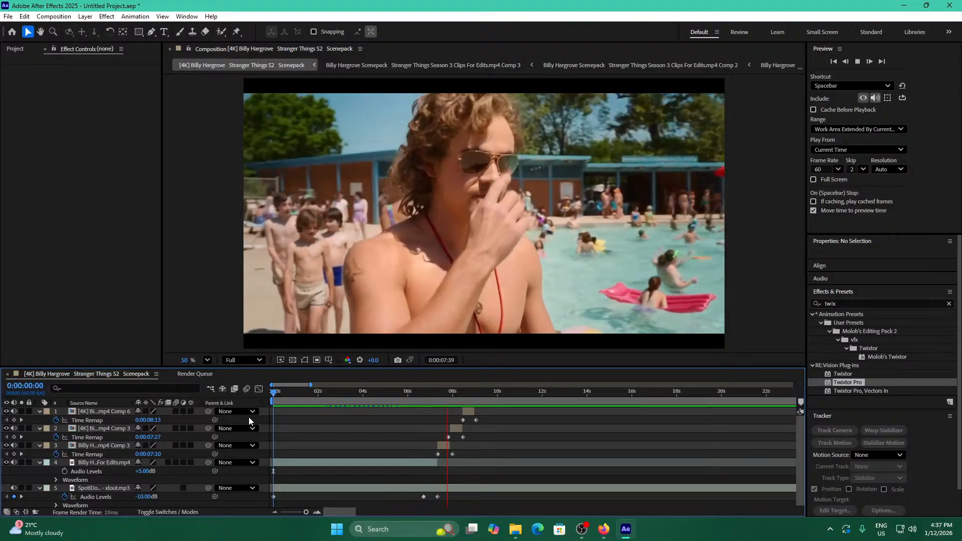
pyautogui.press('space')
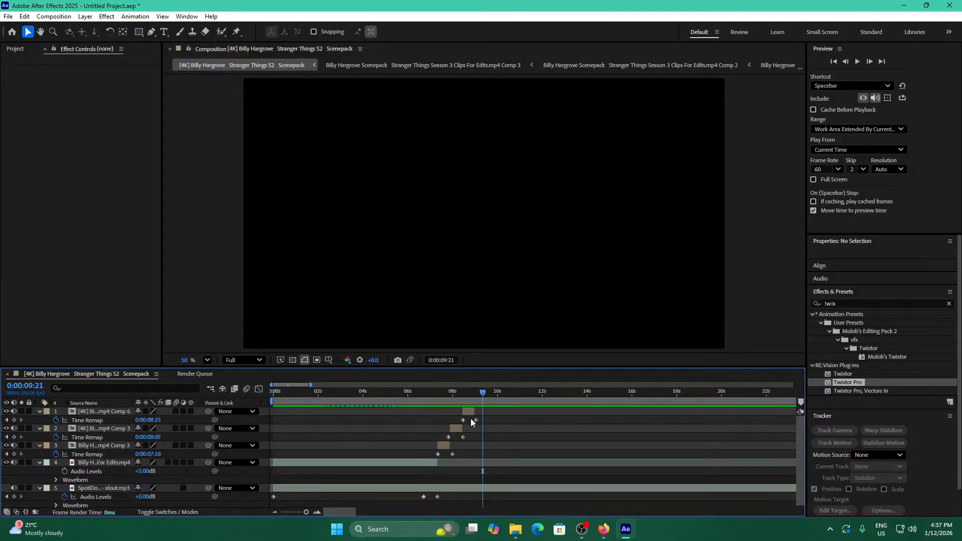
# Add the Billy Hargrove S2 scenepack footage as the top layer and slide it so the dark kitchen shot plays at 0:00:09:00.
pyautogui.moveTo(502, 401); pyautogui.dragTo(475, 398)
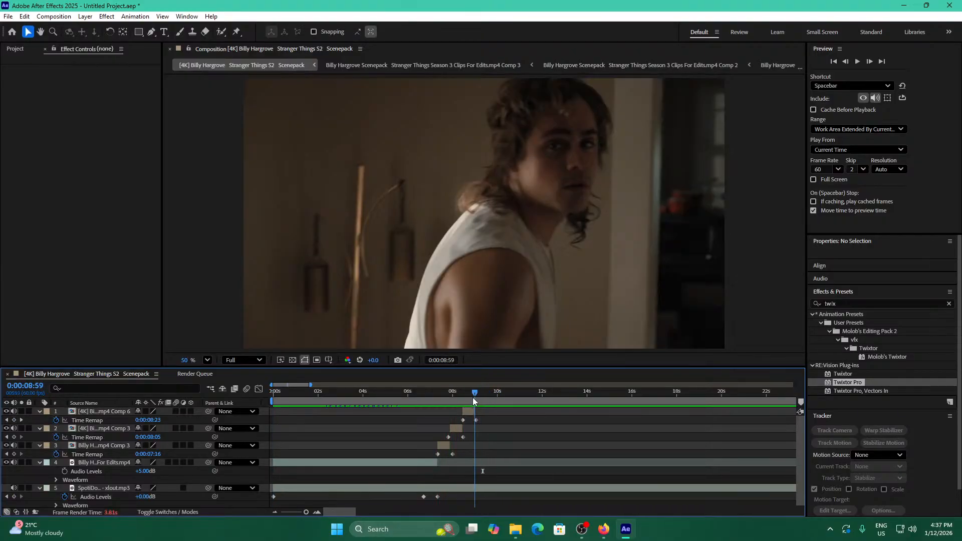
pyautogui.press('pagedown')
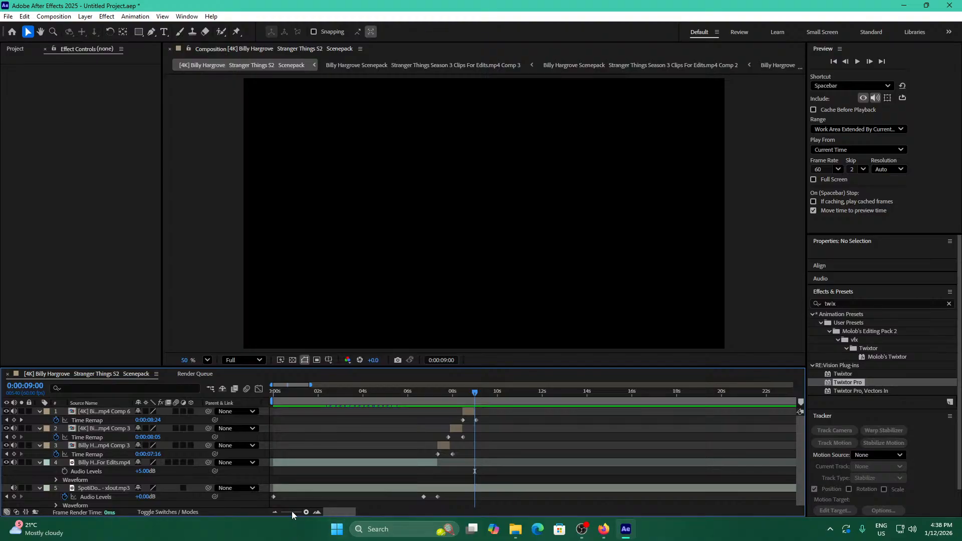
pyautogui.moveTo(307, 512); pyautogui.dragTo(305, 512)
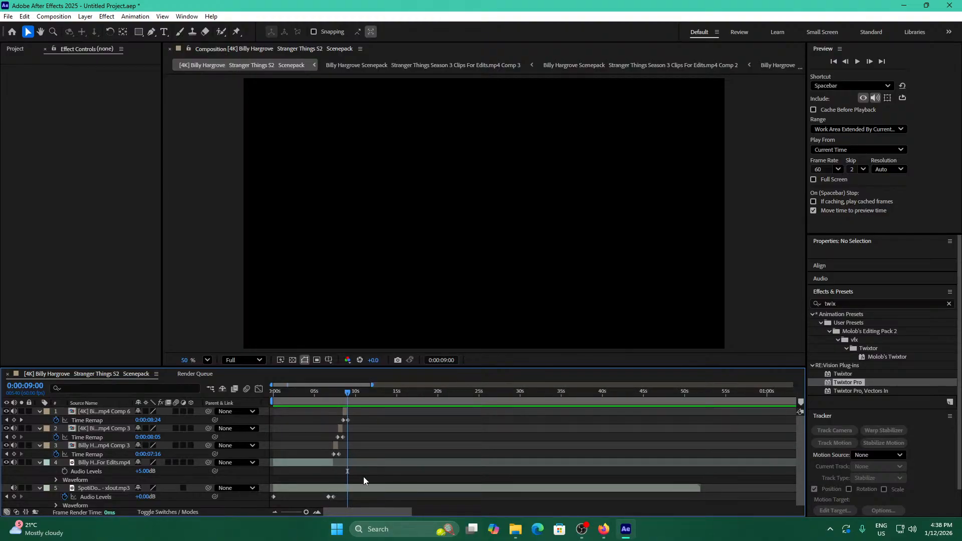
pyautogui.scroll(-2, 363, 476)
pyautogui.scroll(2, 303, 460)
pyautogui.click(110, 411)
pyautogui.click(101, 88)
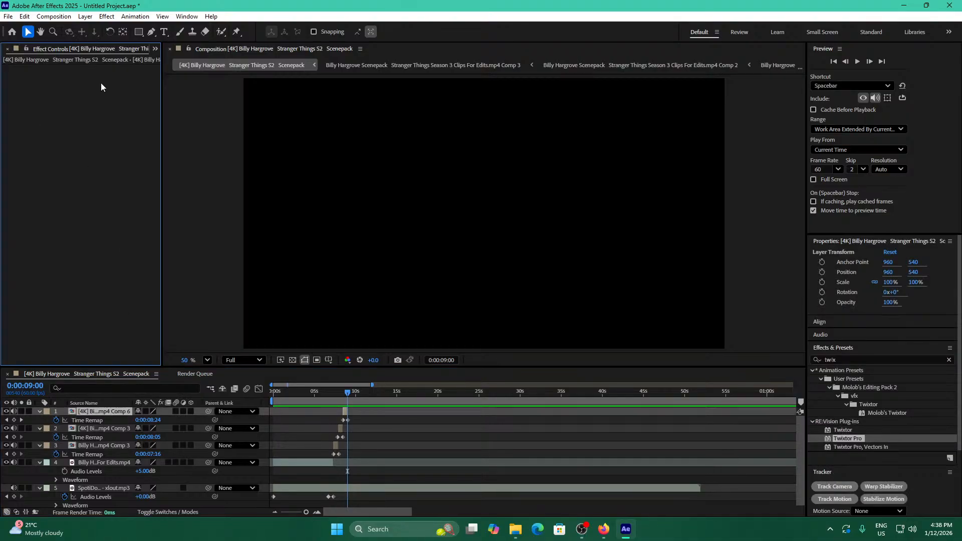
pyautogui.click(155, 50)
pyautogui.click(197, 64)
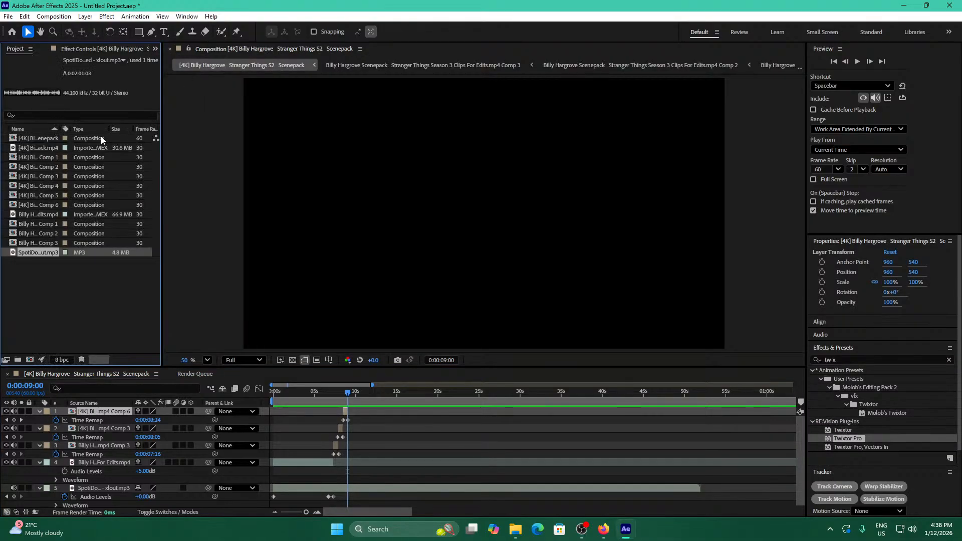
pyautogui.click(40, 186)
pyautogui.click(47, 215)
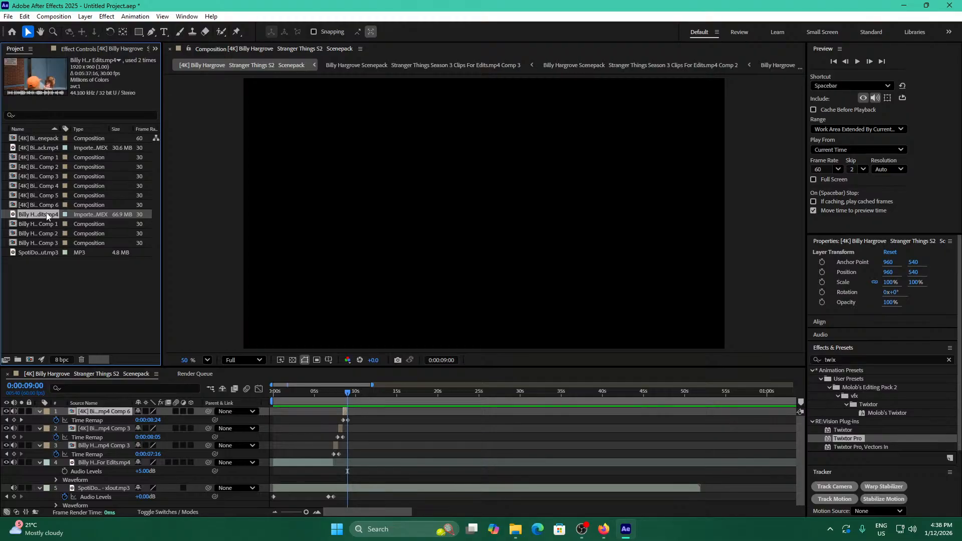
pyautogui.click(52, 147)
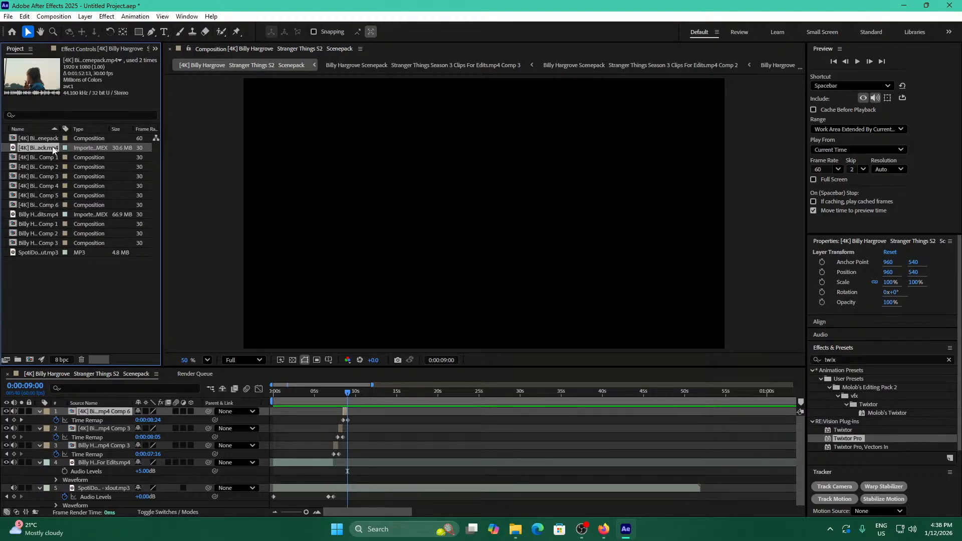
pyautogui.moveTo(54, 156); pyautogui.dragTo(356, 411)
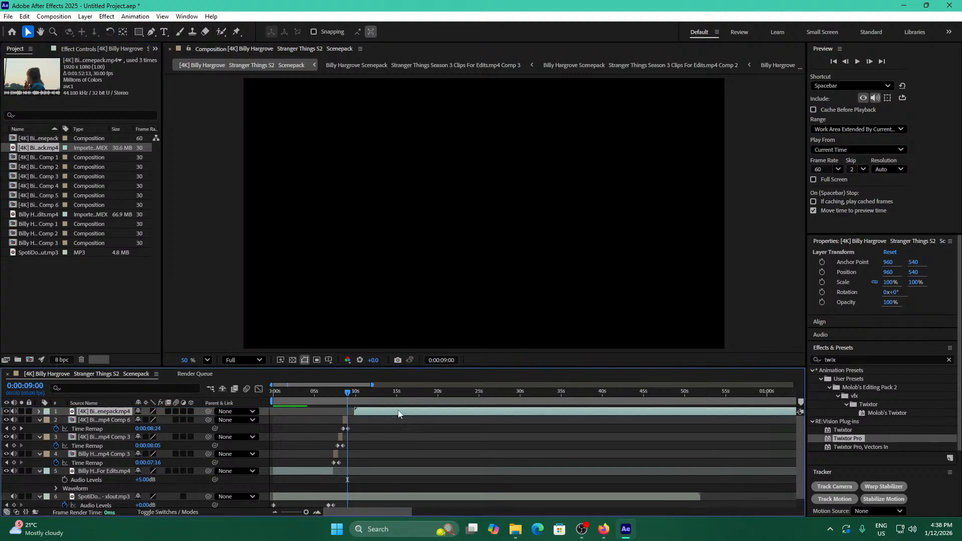
pyautogui.moveTo(612, 413); pyautogui.dragTo(516, 424)
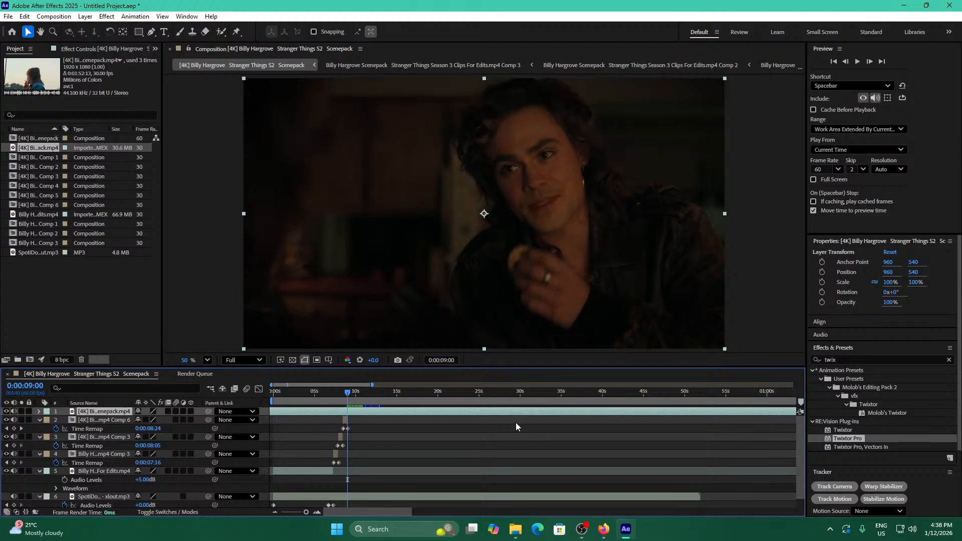
# Split the scenepack layer at the kitchen shot's first frame, 0:00:08:49, and delete the part before it.
pyautogui.press('pageup')
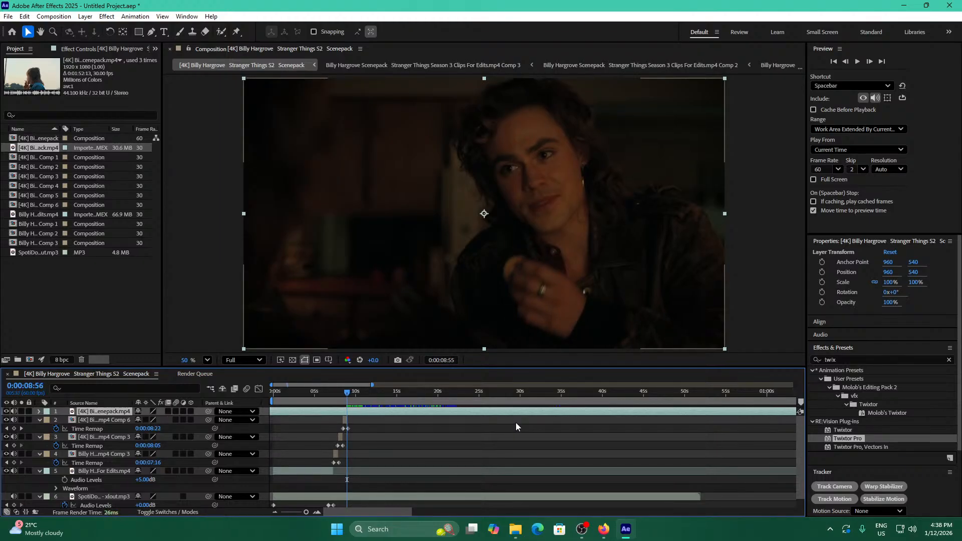
pyautogui.press('pageup')
pyautogui.press('pageup')
pyautogui.press('pageup')
pyautogui.press('pageup')
pyautogui.press('pageup')
pyautogui.press('pageup')
pyautogui.press('pageup')
pyautogui.press('pageup')
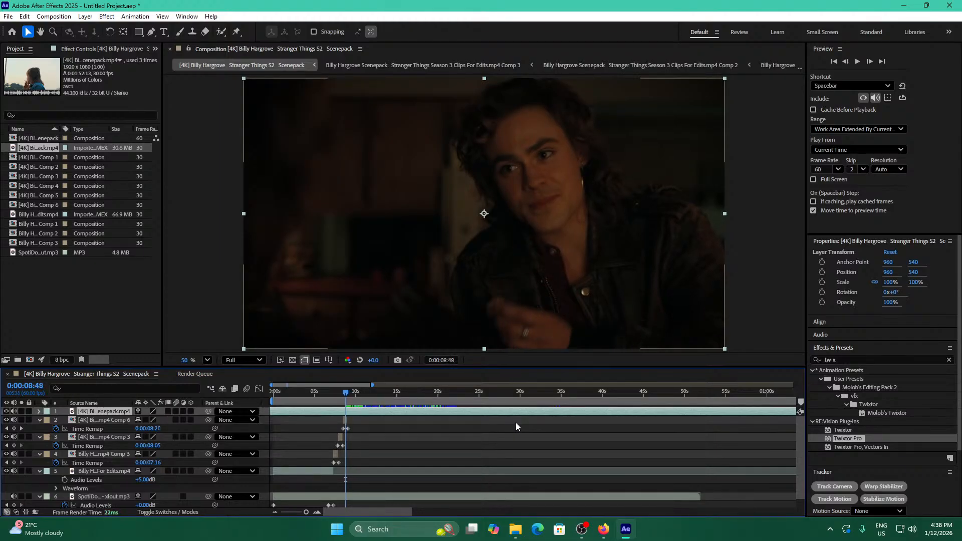
pyautogui.press('pageup')
pyautogui.press('pagedown')
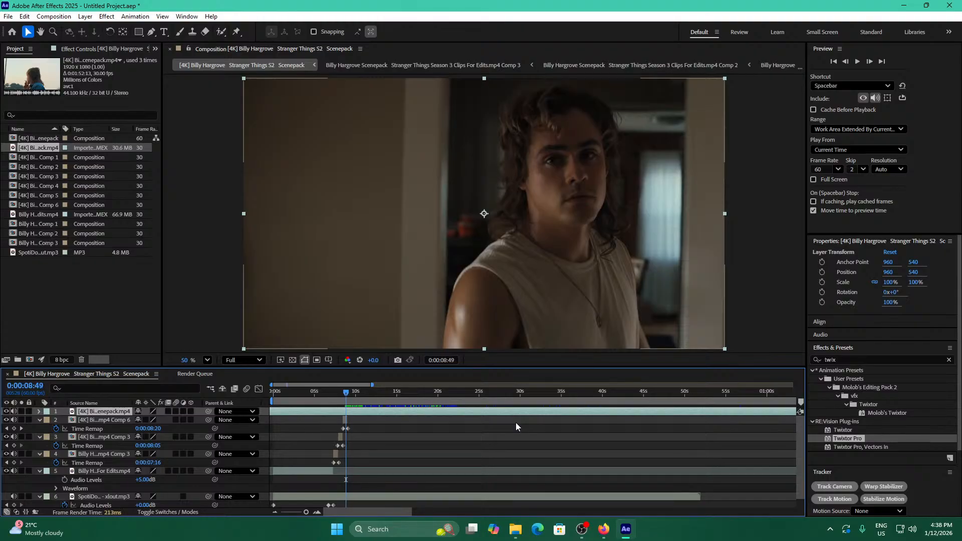
pyautogui.hotkey('ctrl', 'shift', 'd')
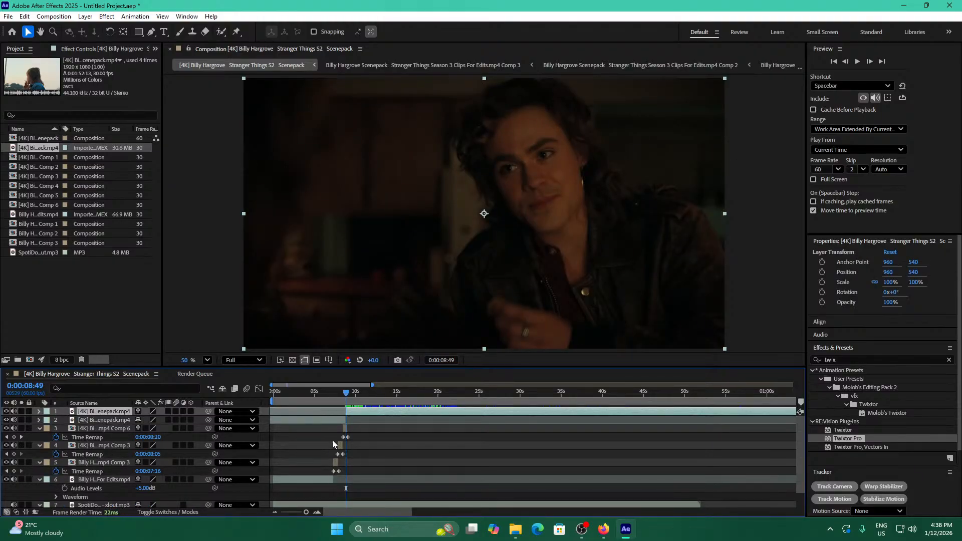
pyautogui.click(327, 425)
pyautogui.click(327, 423)
pyautogui.press('Delete')
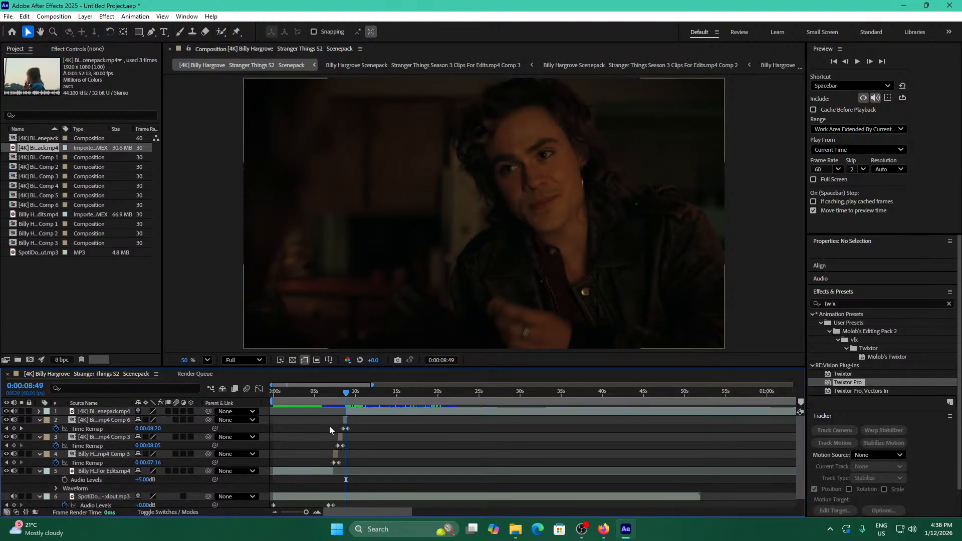
# Move the trimmed kitchen clip to start at 0:00:09:00, directly after the tank-top clip.
pyautogui.moveTo(305, 512); pyautogui.dragTo(310, 511)
pyautogui.click(485, 411)
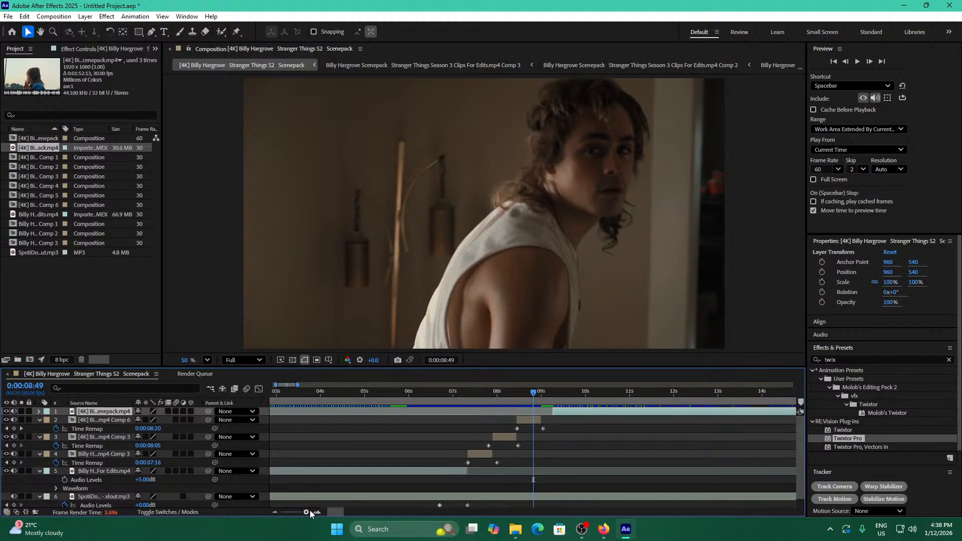
pyautogui.moveTo(528, 395); pyautogui.dragTo(540, 396)
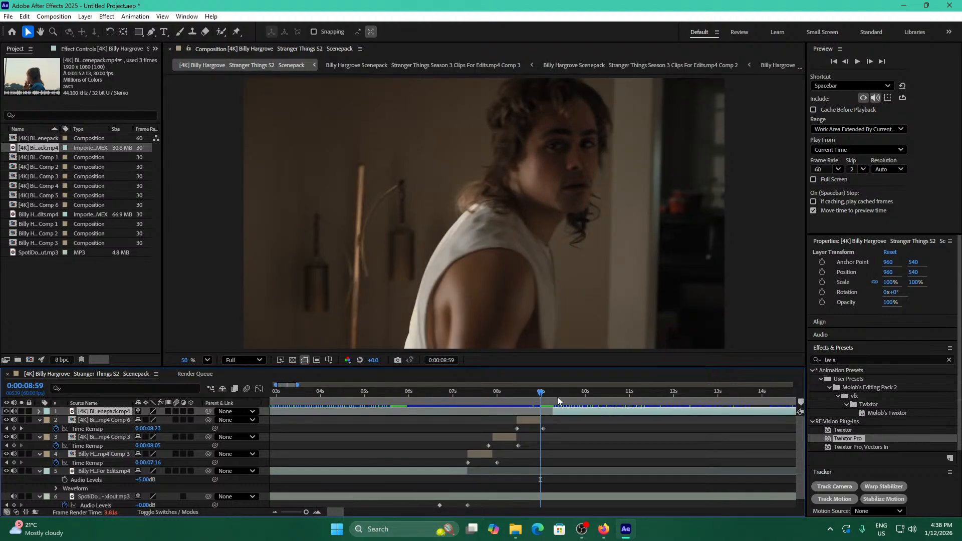
pyautogui.press('pagedown')
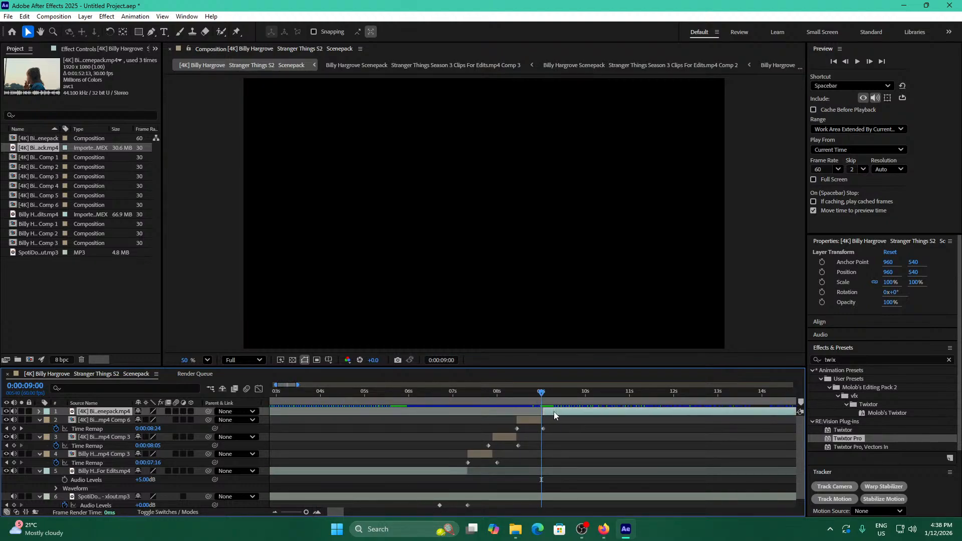
# Play the kitchen clip and trim its end at 0:00:09:57.
pyautogui.press('space')
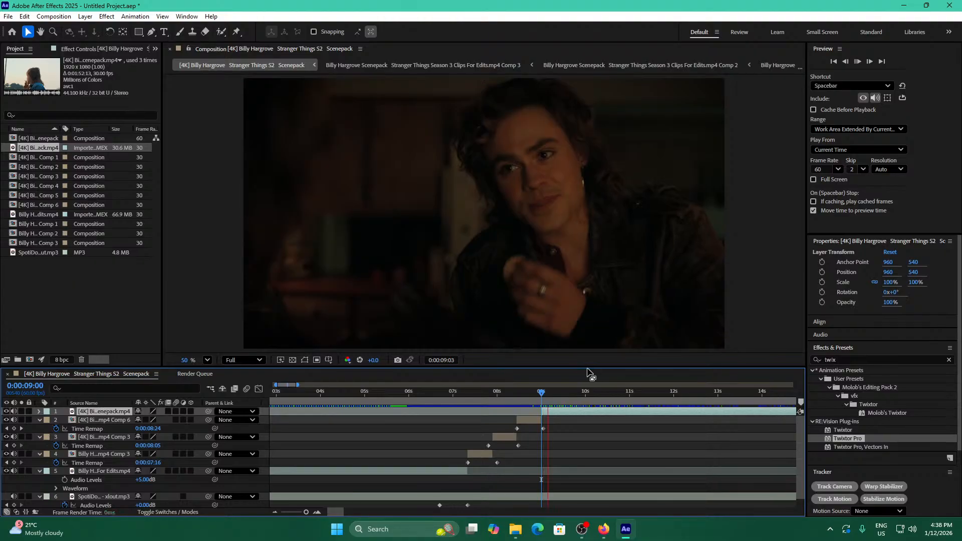
pyautogui.press('space')
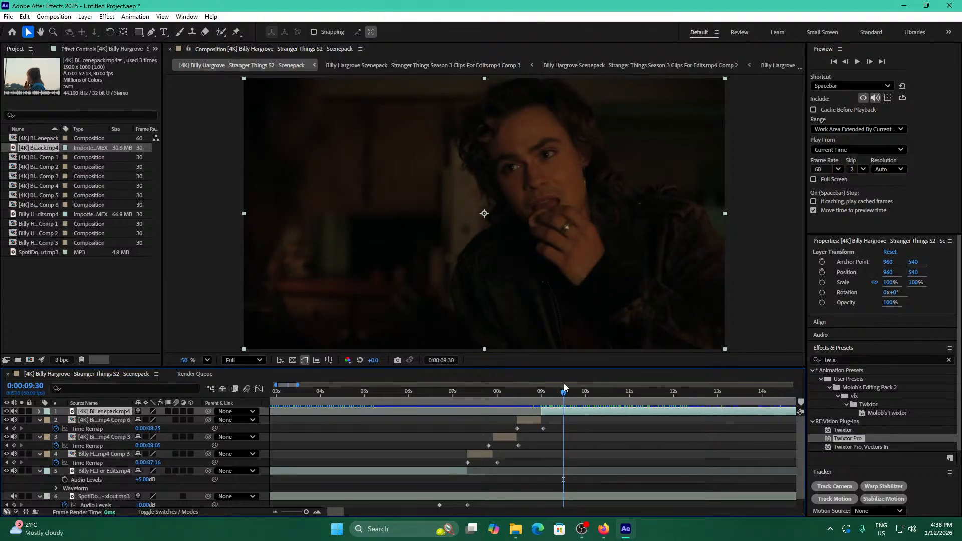
pyautogui.press('space')
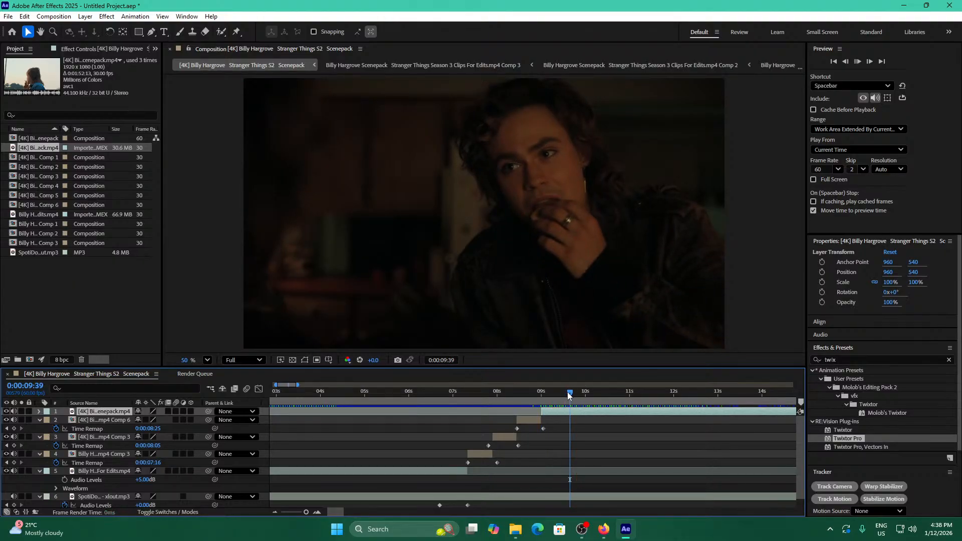
pyautogui.press('space')
pyautogui.click(621, 453)
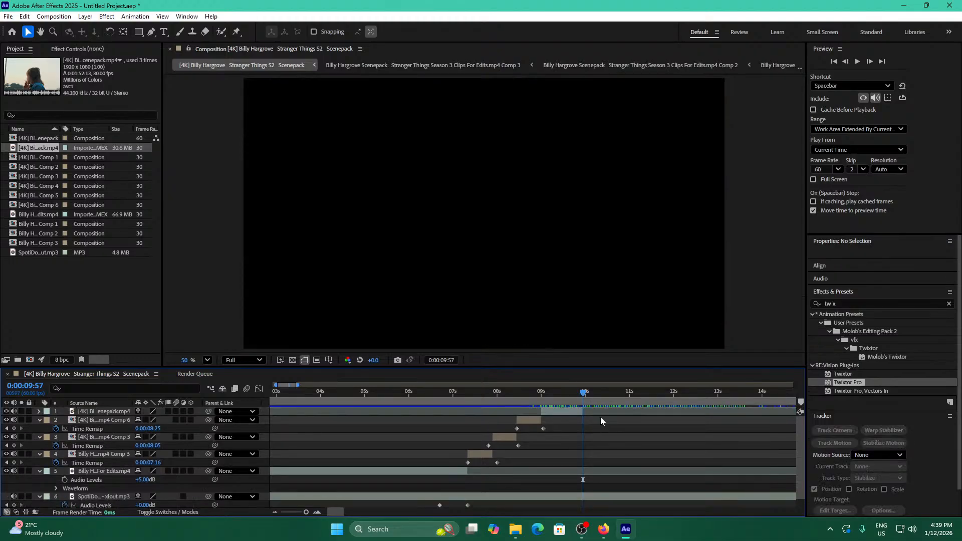
# Replay the kitchen clip from 0:00:09:24 and 0:00:09:32 to check where the shot ends.
pyautogui.click(582, 392)
pyautogui.moveTo(583, 392); pyautogui.dragTo(560, 394)
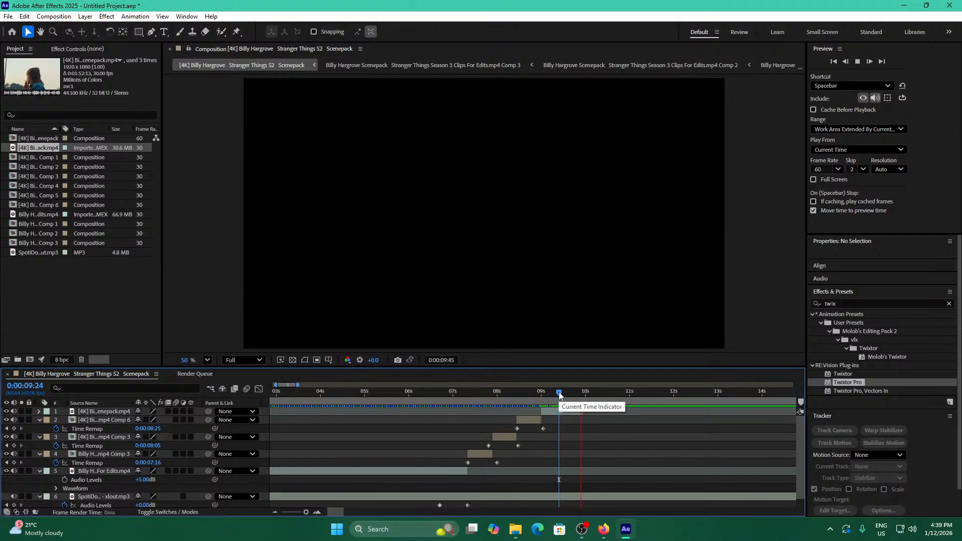
pyautogui.press('space')
pyautogui.click(565, 393)
pyautogui.press('space')
pyautogui.press('space')
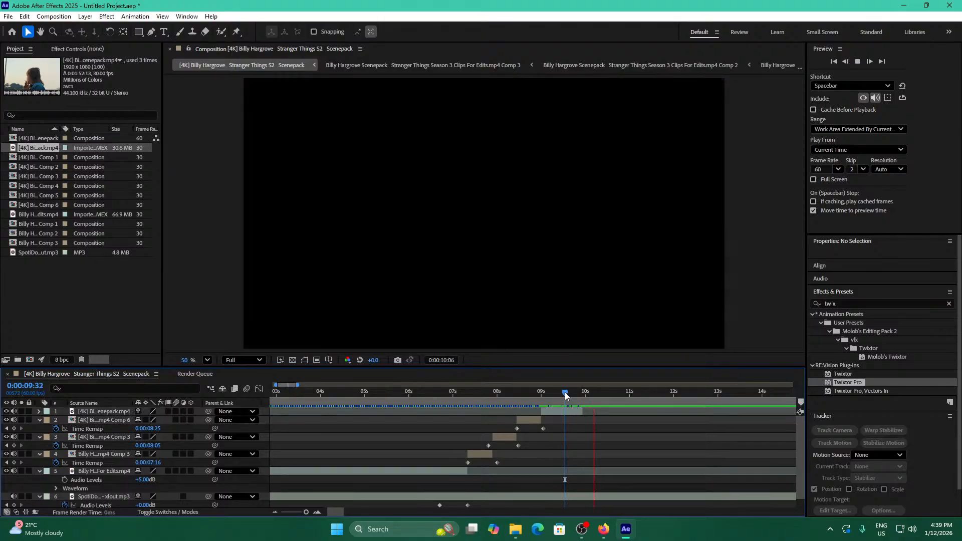
pyautogui.press('space')
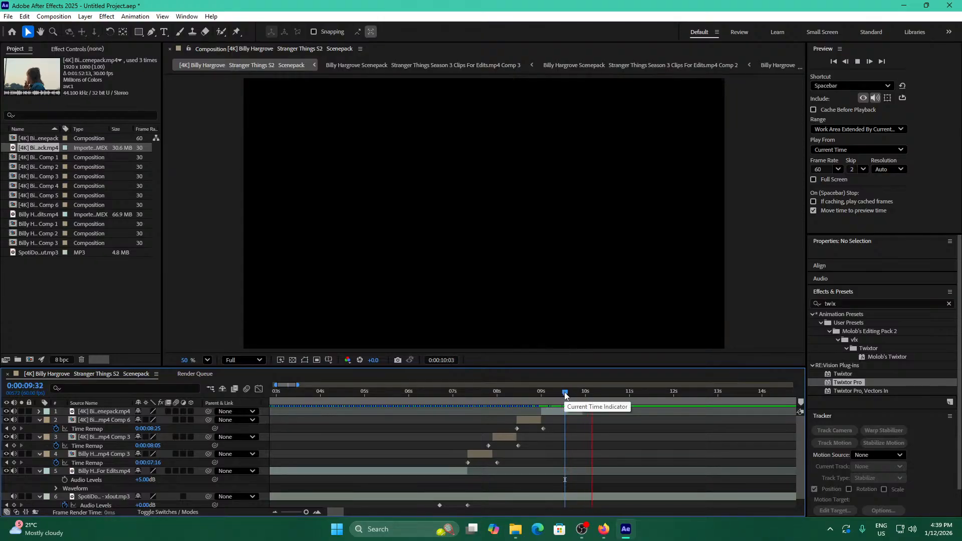
pyautogui.press('space')
pyautogui.press('space')
pyautogui.press('space')
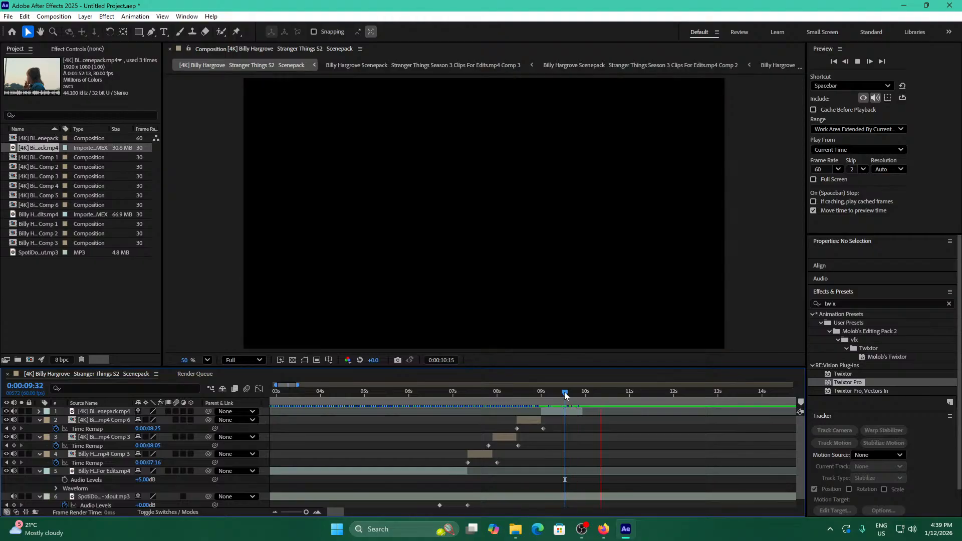
# Split the kitchen clip and the music at 0:00:09:50 and delete the parts after it.
pyautogui.moveTo(568, 394); pyautogui.dragTo(579, 394)
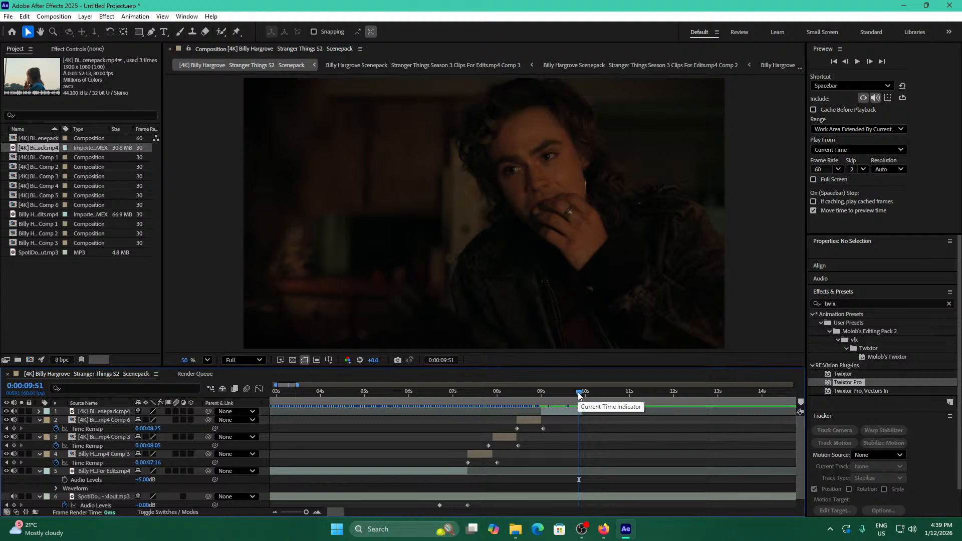
pyautogui.press('pageup')
pyautogui.hotkey('ctrl', 'shift', 'd')
pyautogui.press('Delete')
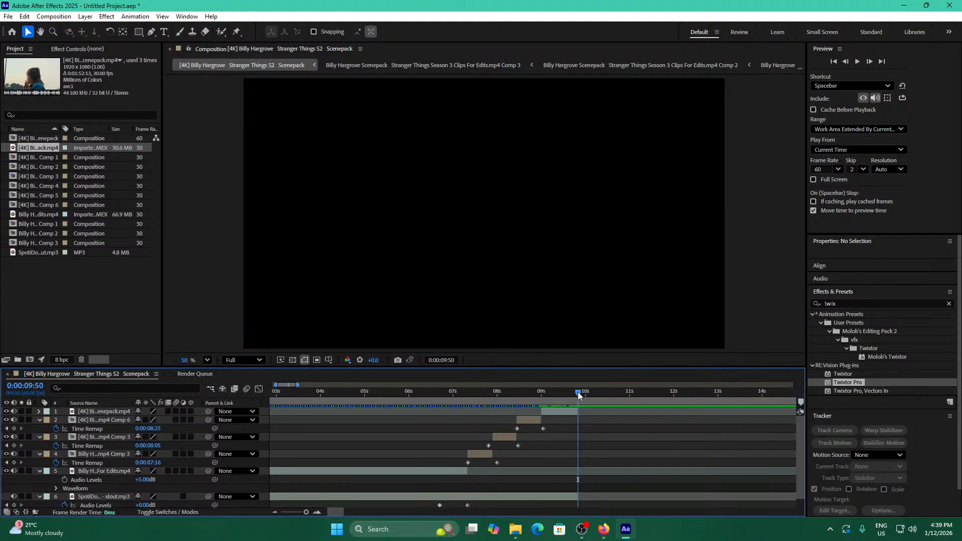
# Preview the end of the kitchen clip, split it at 0:00:09:30 and delete its earlier part.
pyautogui.moveTo(578, 392); pyautogui.dragTo(560, 392)
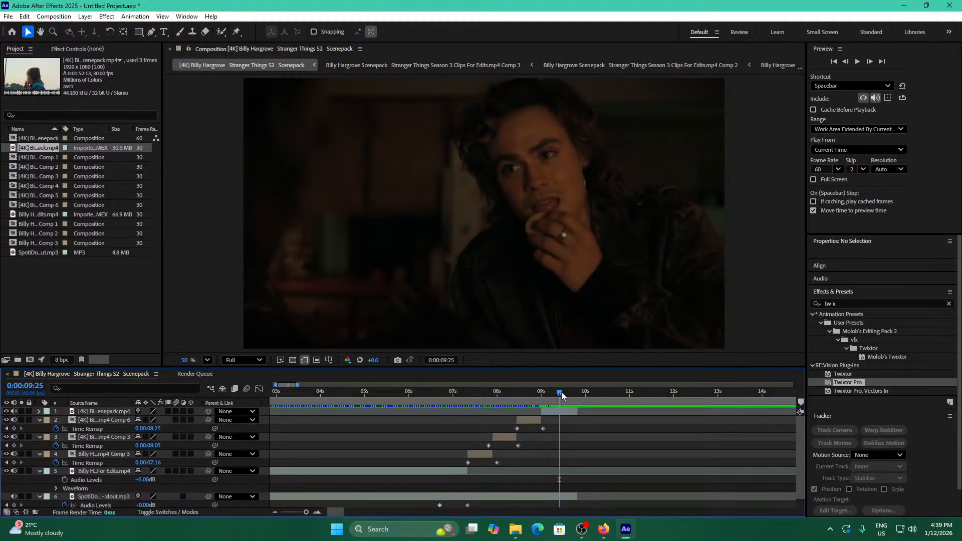
pyautogui.press('space')
pyautogui.moveTo(562, 392); pyautogui.dragTo(567, 392)
pyautogui.press('space')
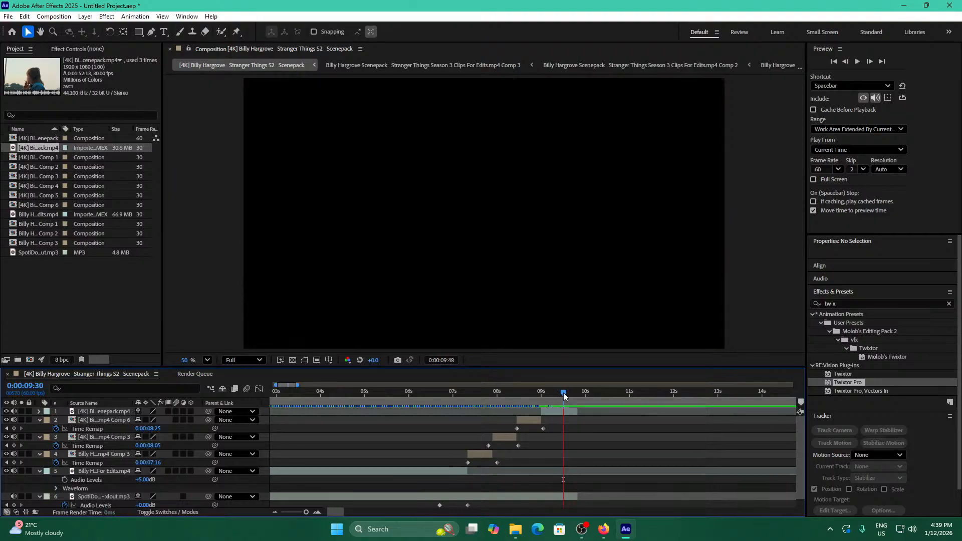
pyautogui.click(569, 411)
pyautogui.hotkey('ctrl', 'shift', 'd')
pyautogui.click(559, 419)
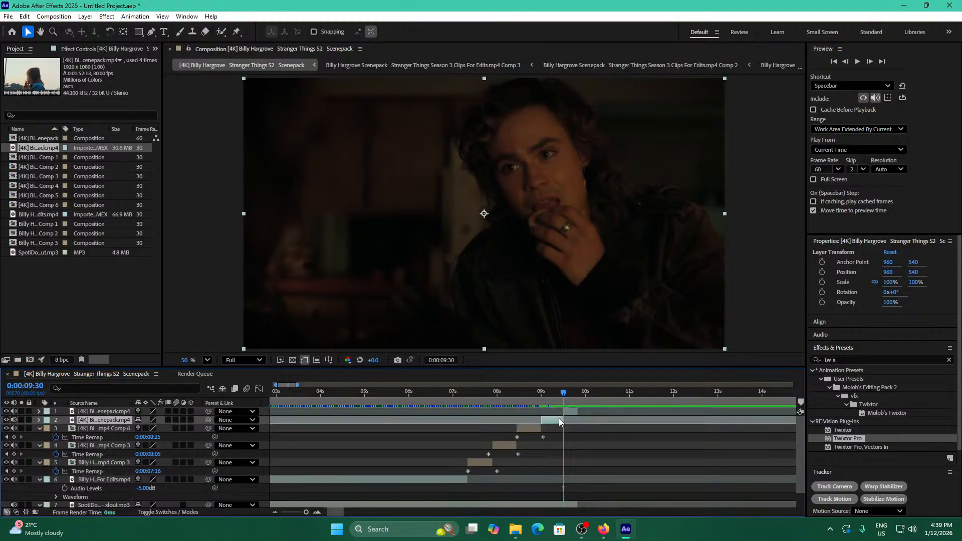
pyautogui.press('Delete')
# Move the remaining kitchen clip to start at 0:00:09:00 and pre-compose it.
pyautogui.moveTo(571, 414); pyautogui.dragTo(538, 395)
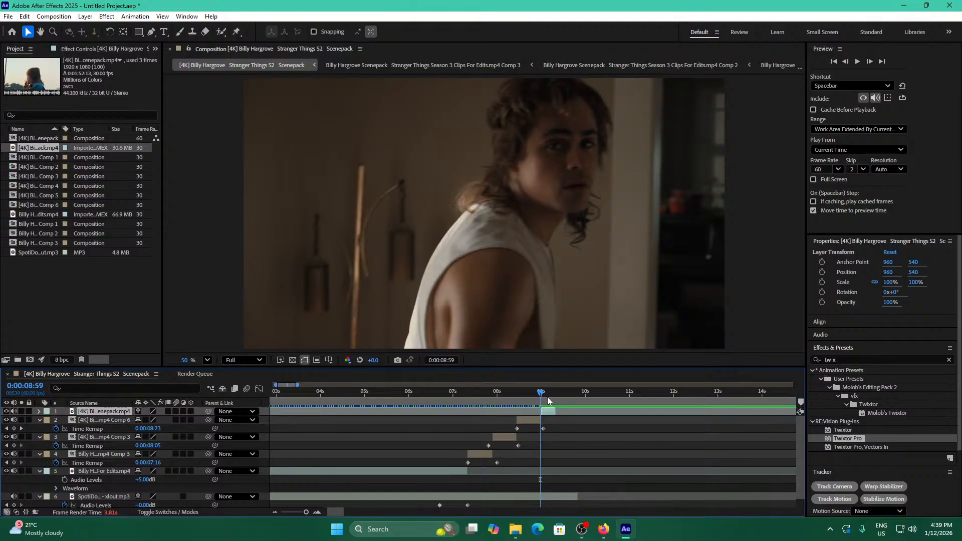
pyautogui.press('pagedown')
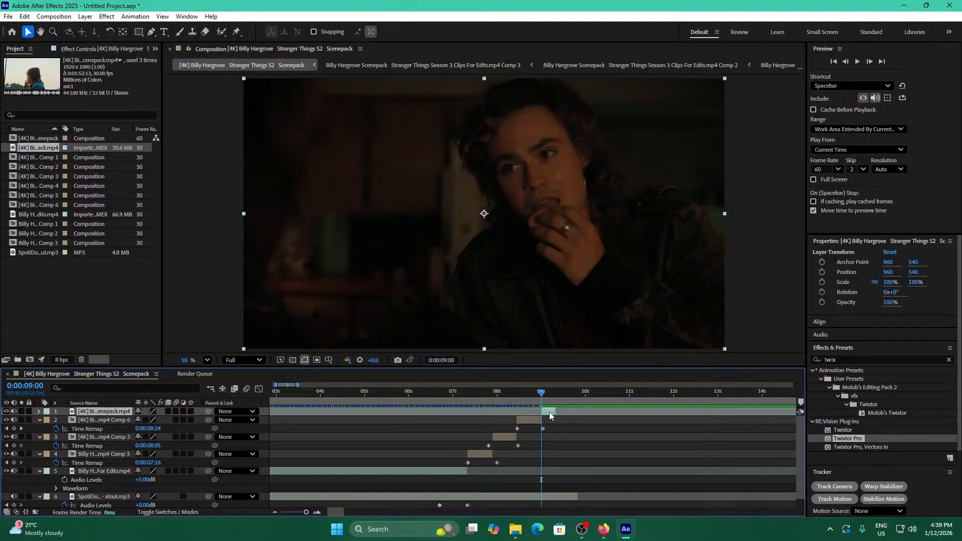
pyautogui.hotkey('ctrl', 'shift', 'c')
pyautogui.click(527, 339)
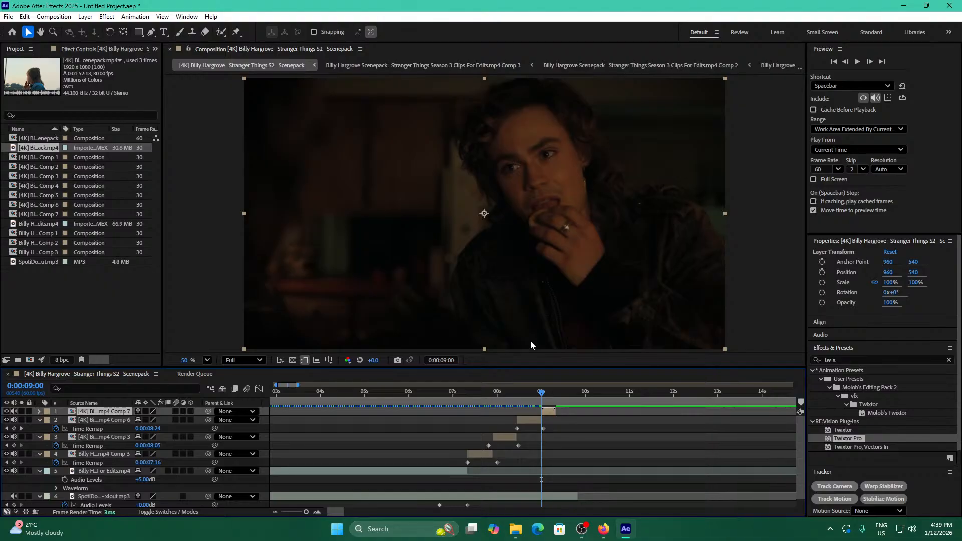
# Enable time remapping on the pre-composed kitchen clip and add time remap keyframes at 0:00:09:02, 0:00:09:04 and 0:00:09:06.
pyautogui.moveTo(306, 512); pyautogui.dragTo(309, 512)
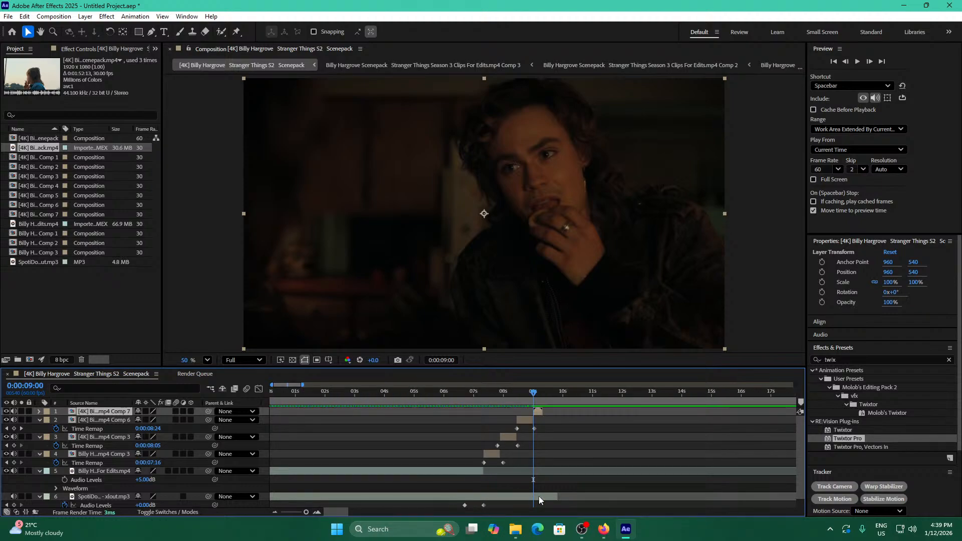
pyautogui.click(537, 414)
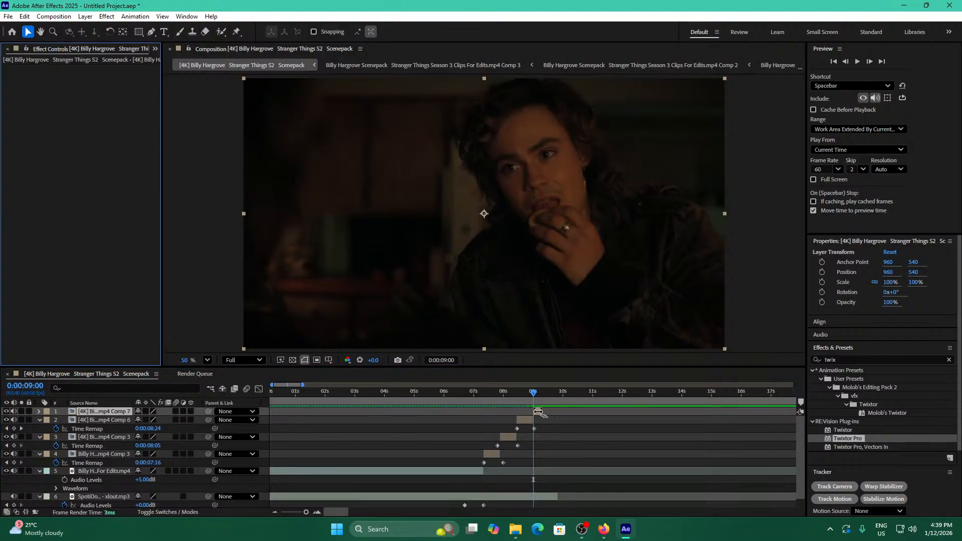
pyautogui.hotkey('ctrl', 'alt', 't')
pyautogui.click(317, 512)
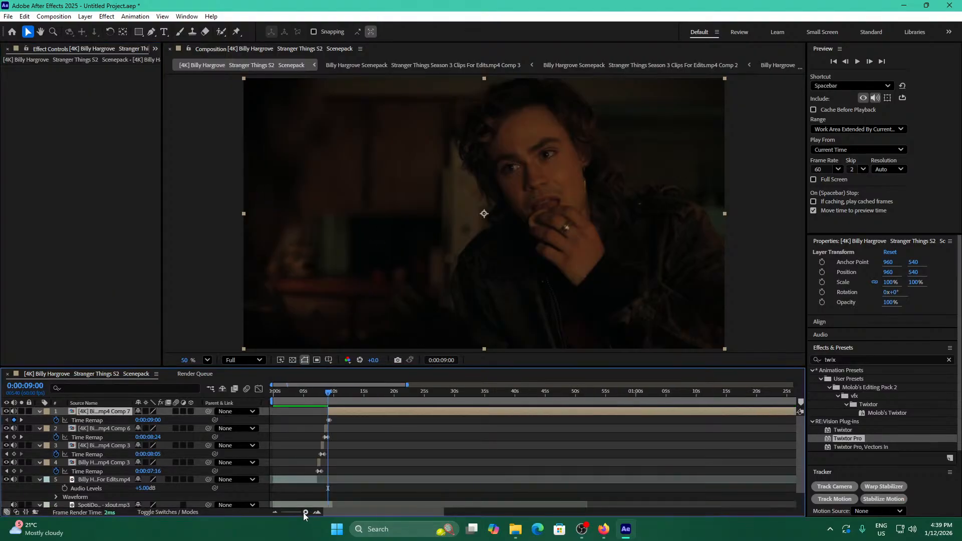
pyautogui.press('pagedown')
pyautogui.press('pagedown')
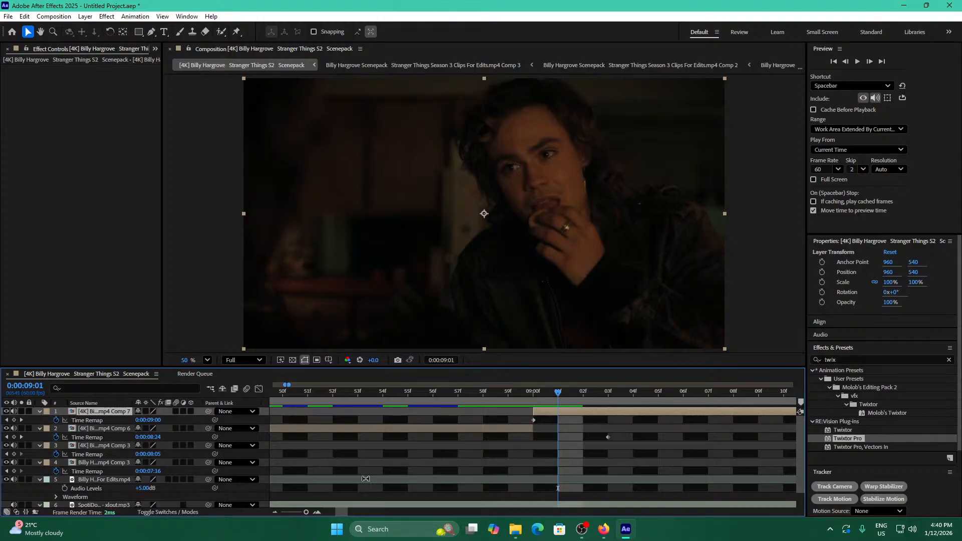
pyautogui.click(14, 421)
pyautogui.press('pagedown')
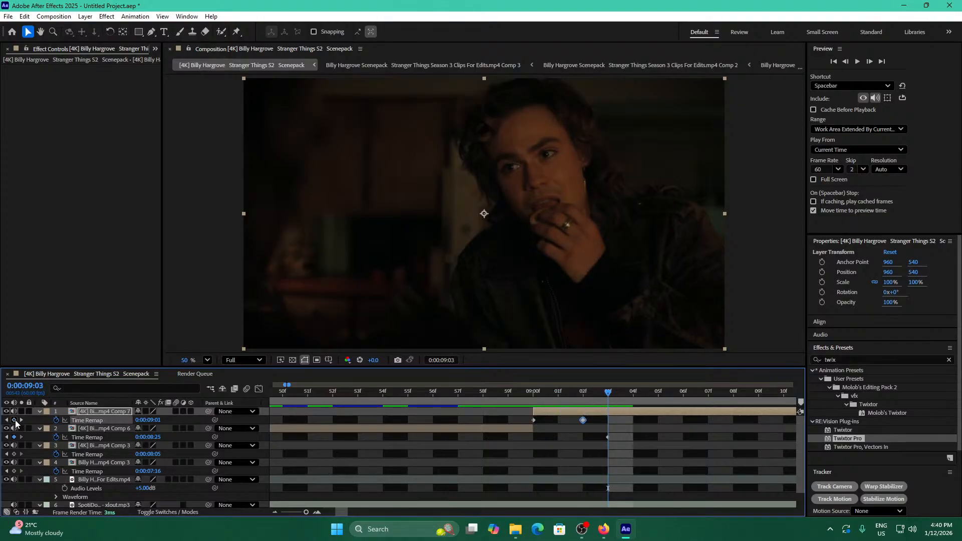
pyautogui.press('pagedown')
pyautogui.press('pagedown')
pyautogui.press('pagedown')
pyautogui.click(14, 421)
# Add more time remap keyframes to the kitchen clip at 0:00:09:10, 0:00:09:12, 0:00:09:14 and 0:00:09:16.
pyautogui.press('pagedown')
pyautogui.press('pagedown')
pyautogui.press('pagedown')
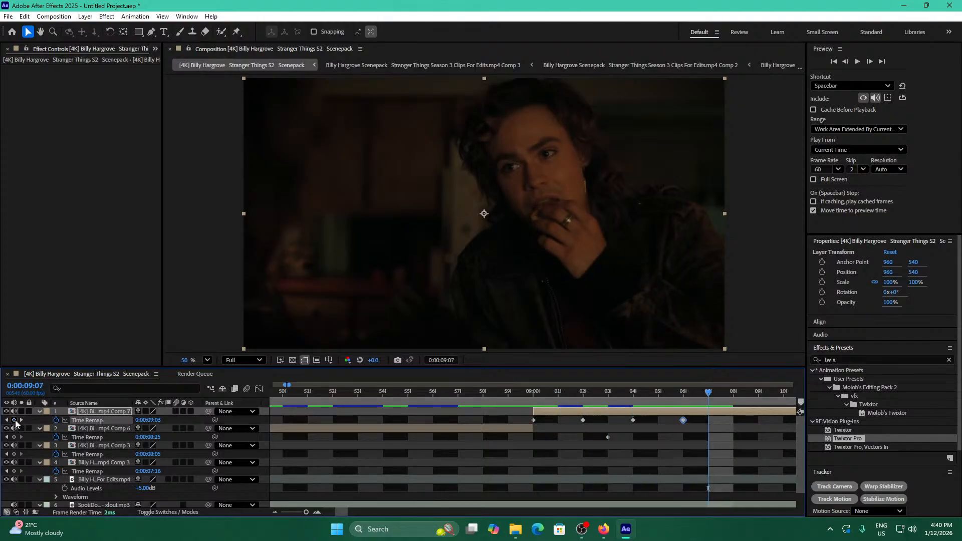
pyautogui.press('pagedown')
pyautogui.click(14, 421)
pyautogui.press('pagedown')
pyautogui.press('pagedown')
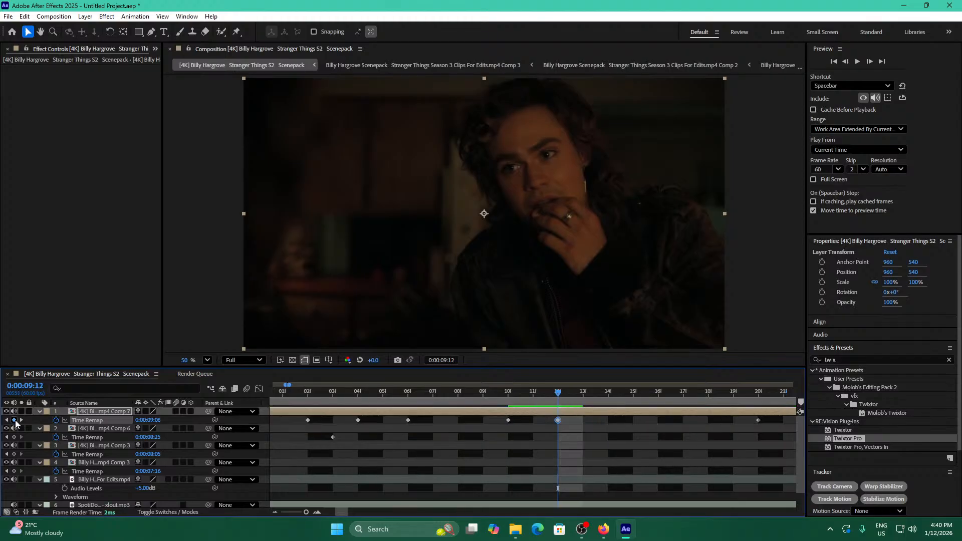
pyautogui.click(14, 421)
pyautogui.press('pagedown')
pyautogui.press('pagedown')
pyautogui.click(14, 421)
pyautogui.press('pagedown')
pyautogui.press('pagedown')
pyautogui.click(15, 421)
# Check the frames up to the shot's end and remove the kitchen clip's time remap keyframe at 0:00:09:20.
pyautogui.press('pagedown')
pyautogui.press('pagedown')
pyautogui.press('pagedown')
pyautogui.press('pagedown')
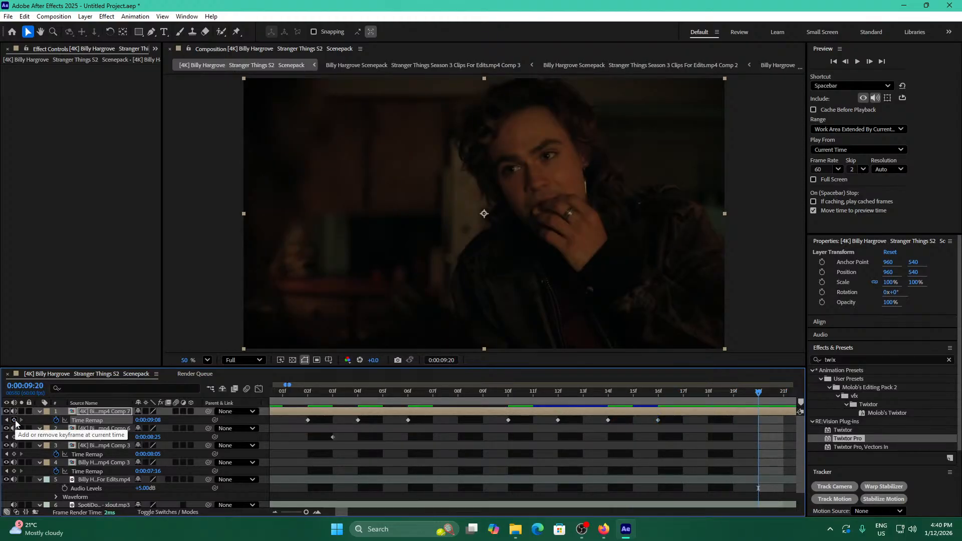
pyautogui.press('pagedown')
pyautogui.press('pageup')
pyautogui.press('pageup')
pyautogui.press('pageup')
pyautogui.press('pageup')
# Compress the kitchen clip's time remap keyframes so they sit one frame apart from 0:00:09:00 to 0:00:09:07.
pyautogui.moveTo(675, 419); pyautogui.dragTo(497, 423)
pyautogui.moveTo(657, 420); pyautogui.dragTo(584, 423)
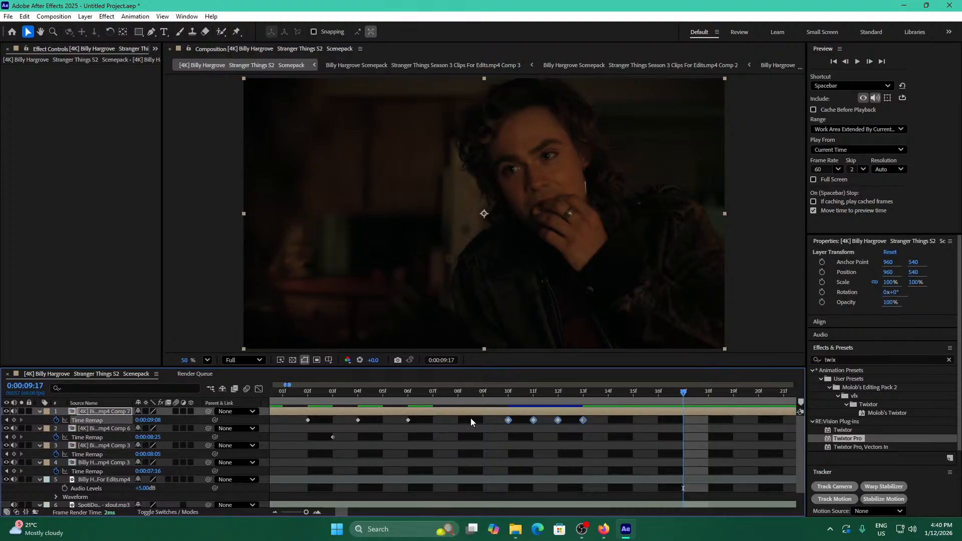
pyautogui.moveTo(423, 422); pyautogui.dragTo(302, 421)
pyautogui.moveTo(466, 420); pyautogui.dragTo(386, 422)
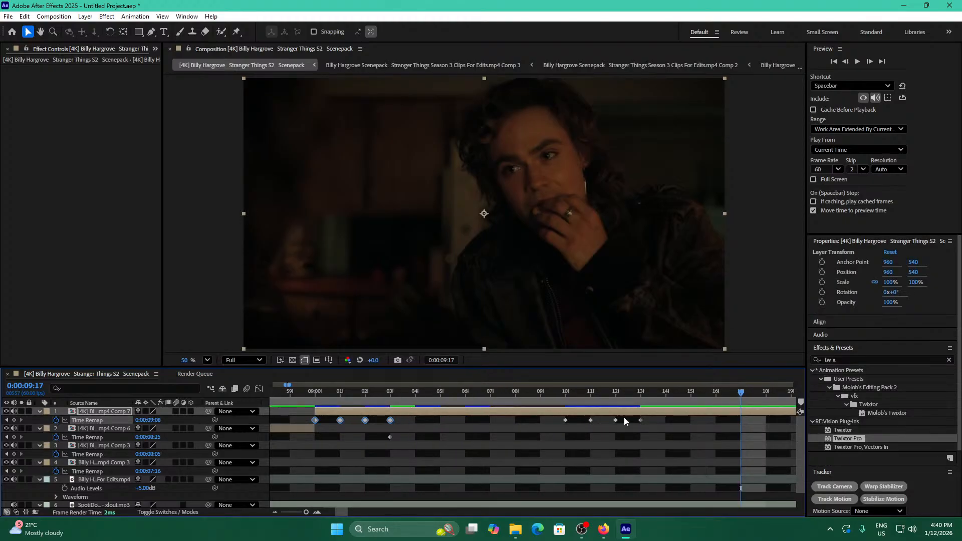
pyautogui.moveTo(656, 416); pyautogui.dragTo(418, 422)
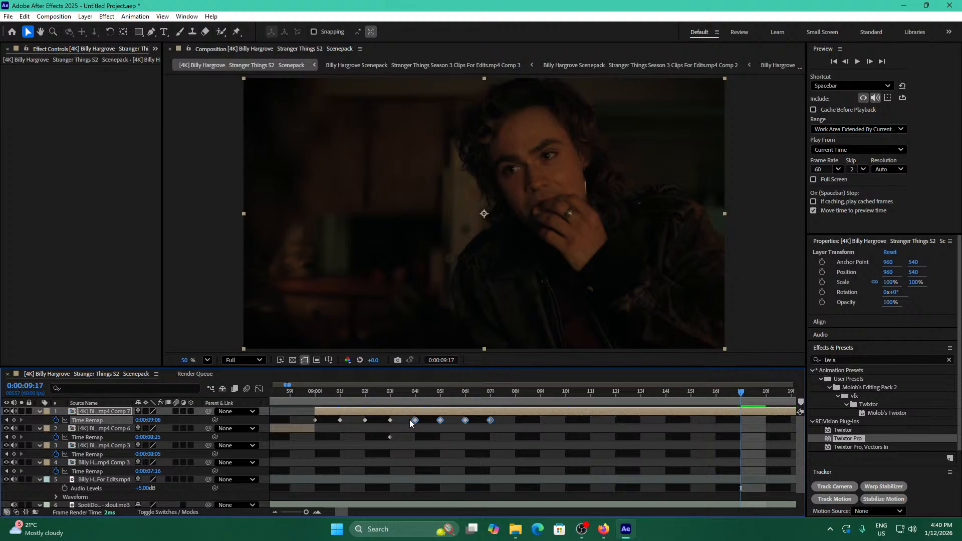
# Split the kitchen clip at 0:00:09:08 and delete the part after it.
pyautogui.click(515, 394)
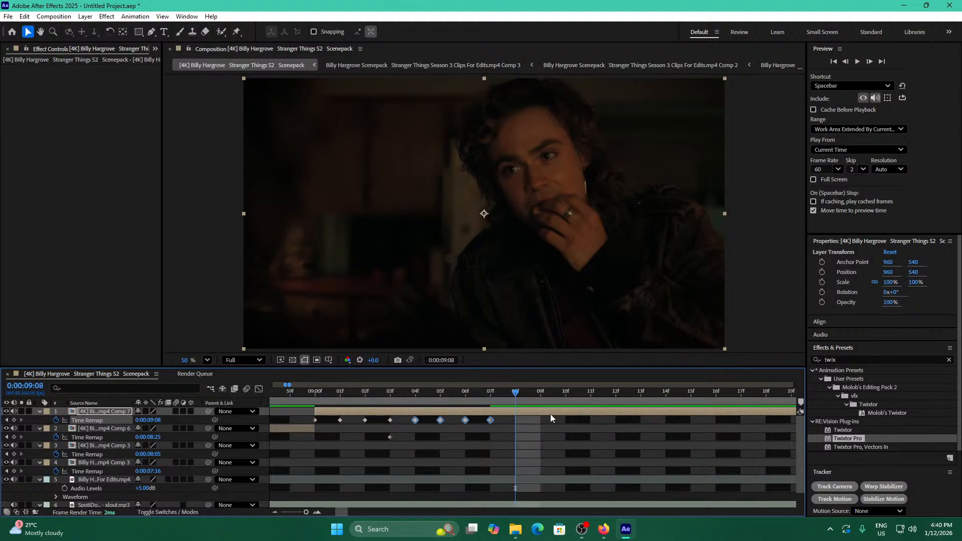
pyautogui.hotkey('ctrl', 'shift', 'd')
pyautogui.press('Delete')
# Pre-compose the shortened kitchen clip, moving all attributes into the new composition and fitting its duration to the layer.
pyautogui.moveTo(518, 392); pyautogui.dragTo(315, 398)
pyautogui.click(327, 413)
pyautogui.hotkey('ctrl', 'shift', 'c')
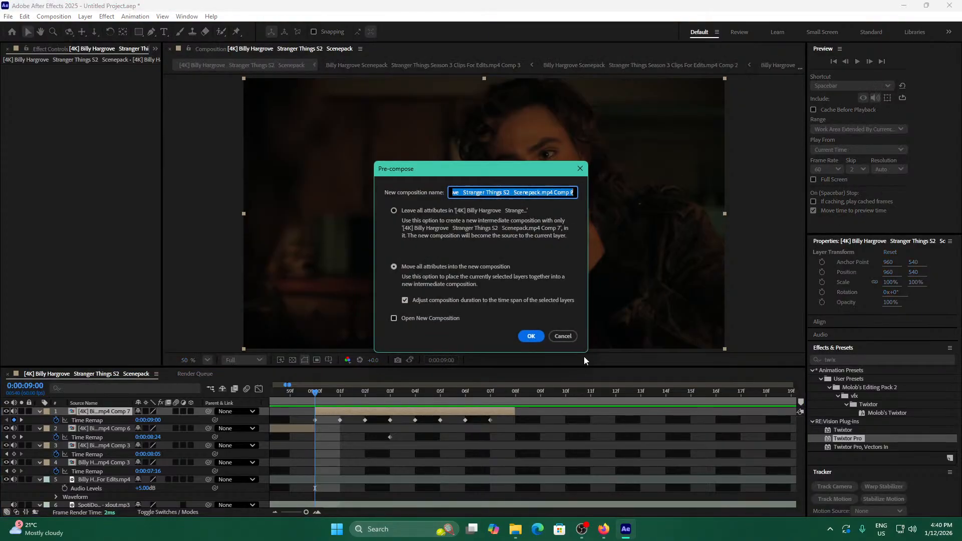
pyautogui.click(531, 337)
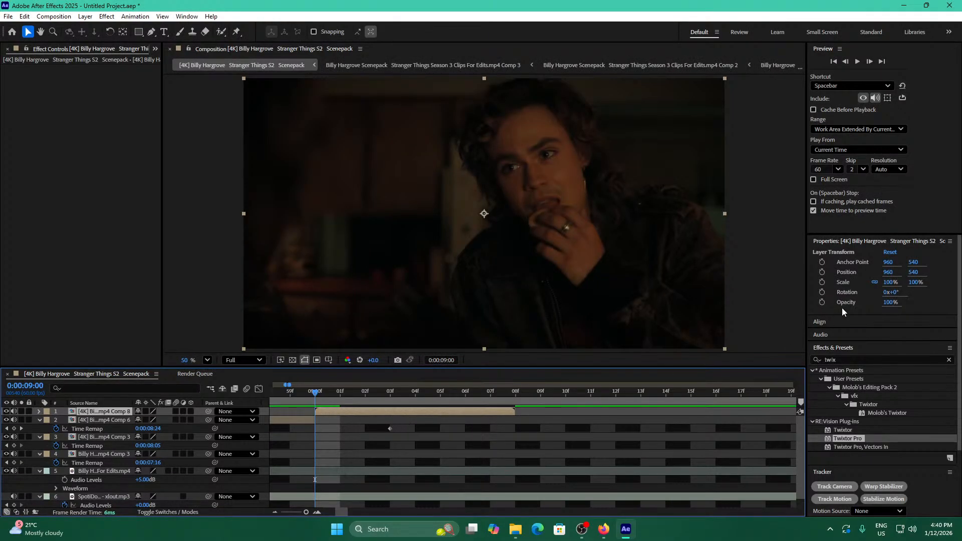
# Apply Twixtor Pro to the kitchen clip with Image Prep set to Delinearize and Warping set to Forward.
pyautogui.moveTo(847, 438); pyautogui.dragTo(344, 421)
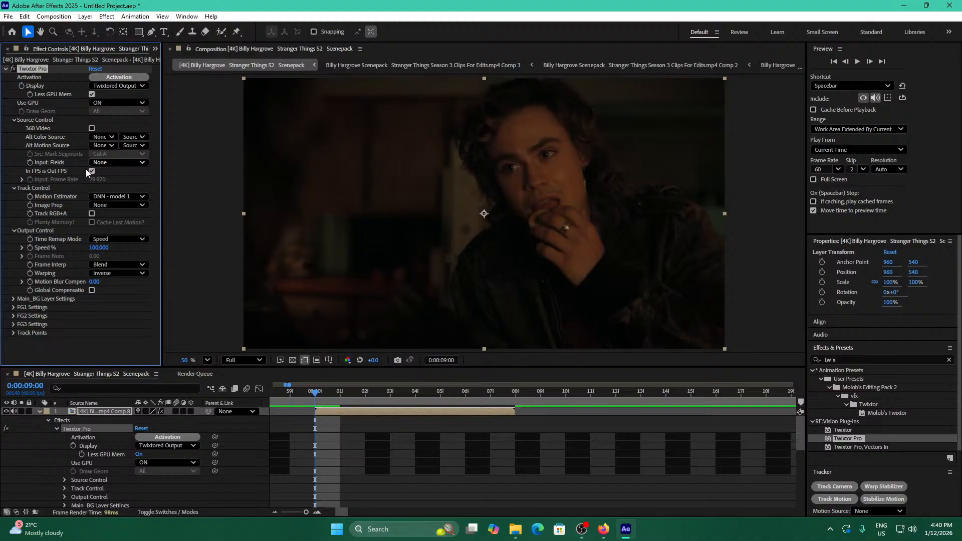
pyautogui.click(118, 205)
pyautogui.click(115, 237)
pyautogui.click(120, 273)
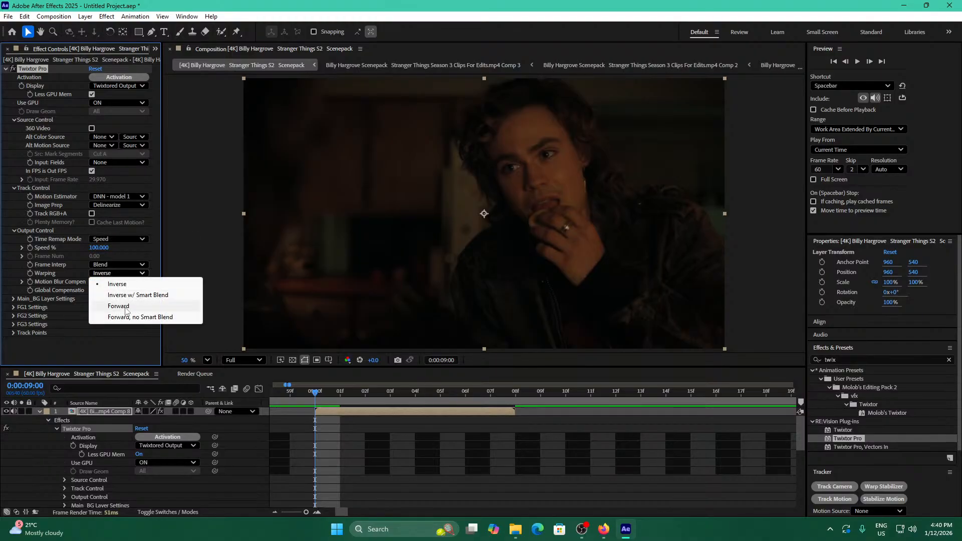
pyautogui.click(118, 306)
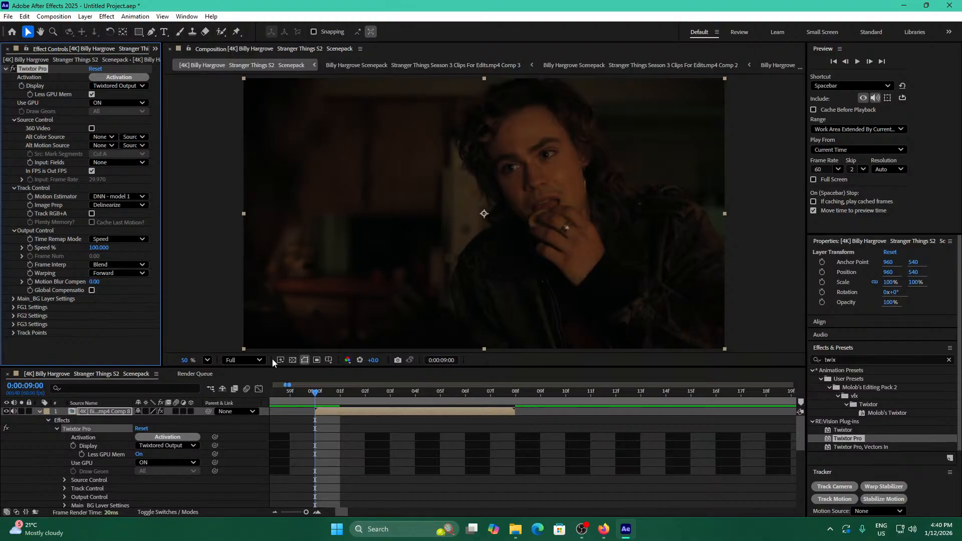
# Pre-compose the kitchen clip together with its Twixtor Pro effect and enable time remapping on the new layer.
pyautogui.click(335, 410)
pyautogui.hotkey('ctrl', 'shift', 'c')
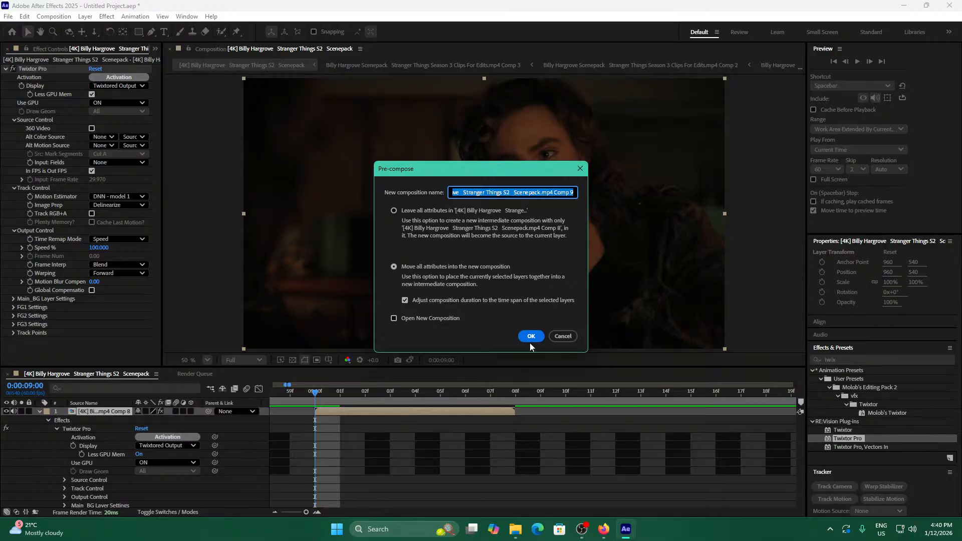
pyautogui.click(530, 341)
pyautogui.scroll(1, 404, 409)
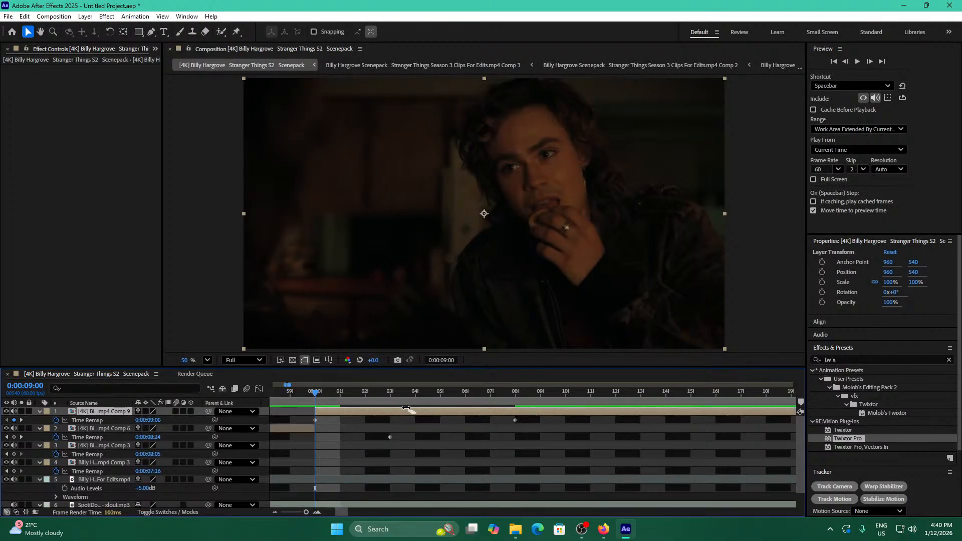
# Preview the edit up to the kitchen clip, split that clip at 0:00:09:27 and delete the part after it.
pyautogui.scroll(-6, 304, 511)
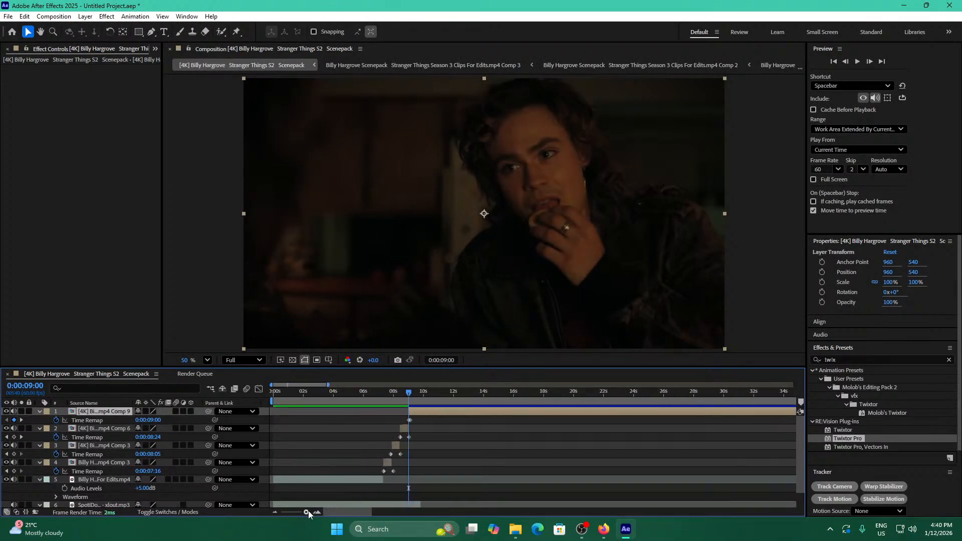
pyautogui.click(443, 395)
pyautogui.press('space')
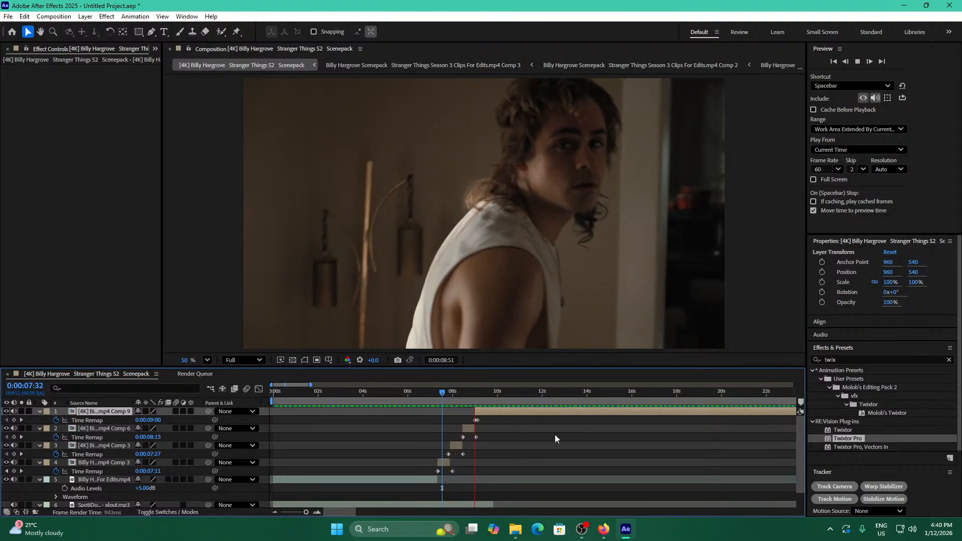
pyautogui.press('space')
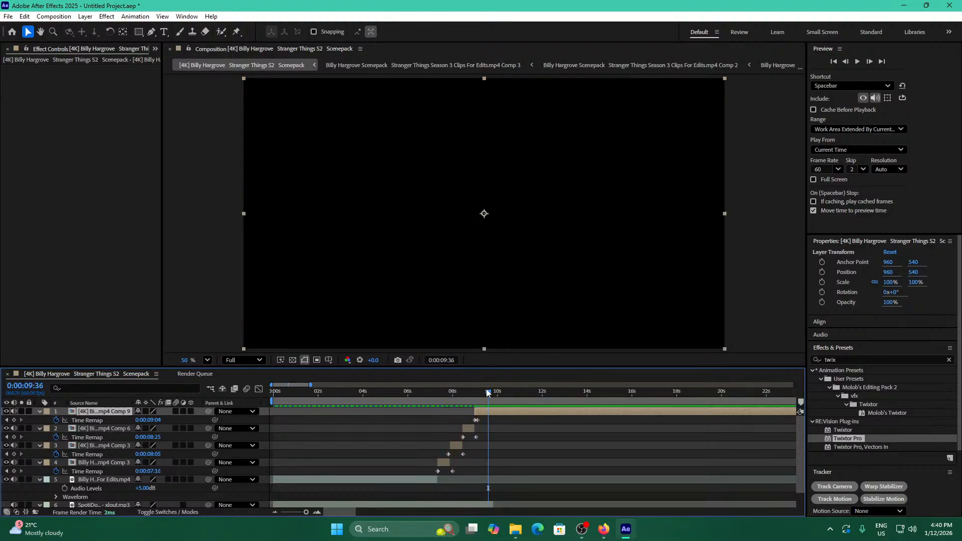
pyautogui.moveTo(488, 395); pyautogui.dragTo(418, 397)
pyautogui.press('space')
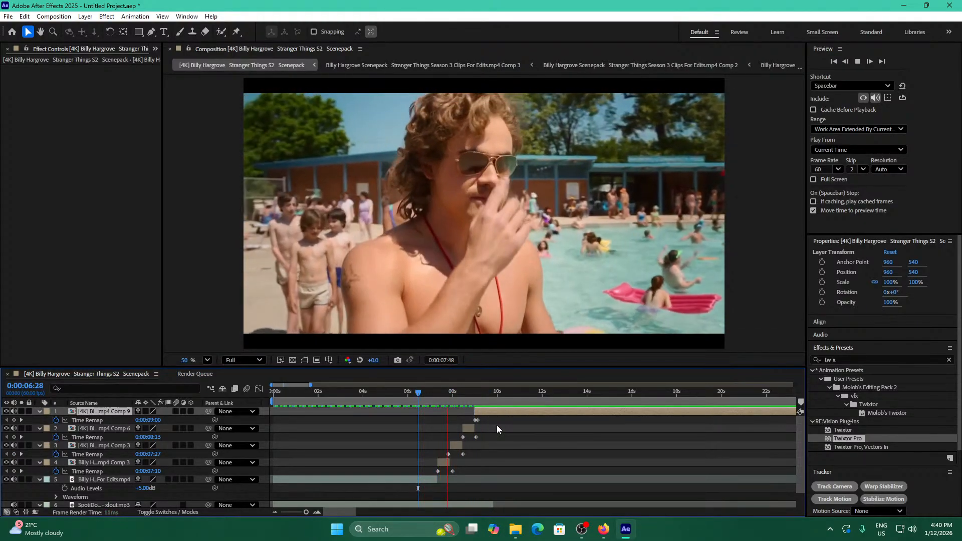
pyautogui.press('space')
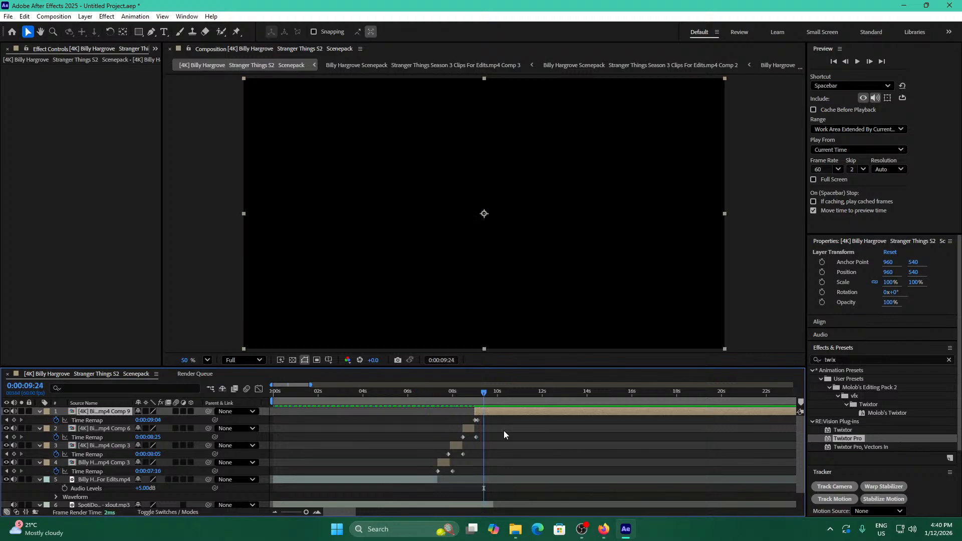
pyautogui.press('space')
pyautogui.press('space')
pyautogui.hotkey('ctrl', 'shift', 'd')
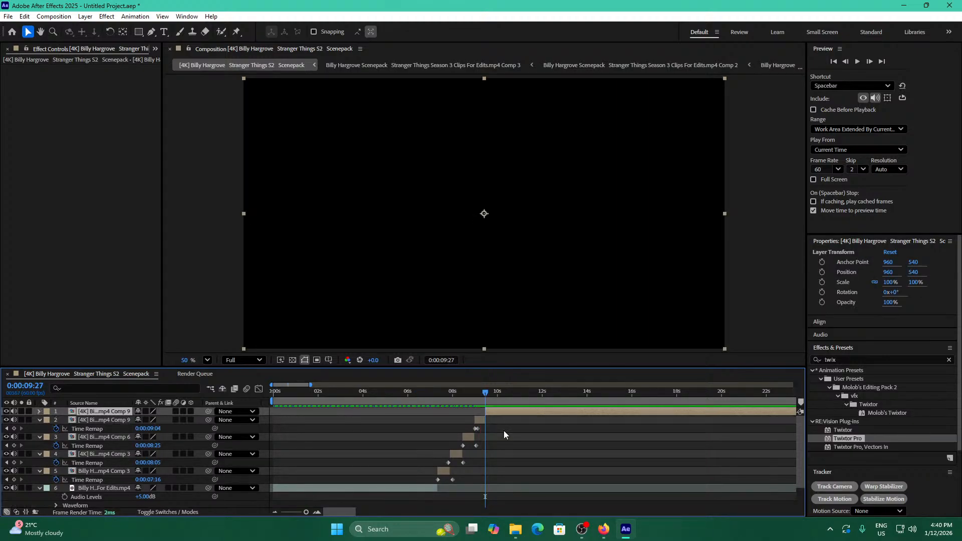
pyautogui.press('Delete')
# Slow the kitchen clip down by moving its last time remap keyframe to 0:00:09:35.
pyautogui.moveTo(477, 421); pyautogui.dragTo(485, 421)
pyautogui.click(316, 512)
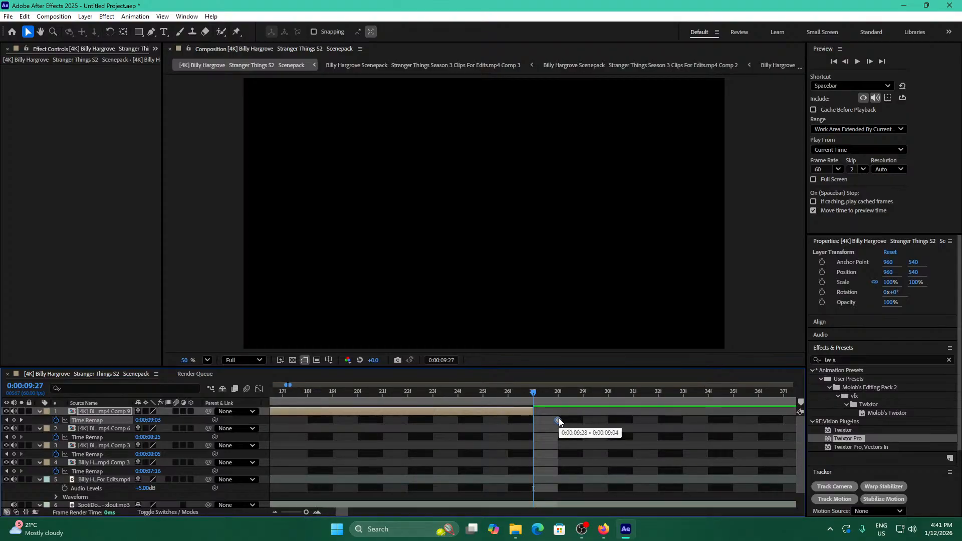
pyautogui.press('pageup')
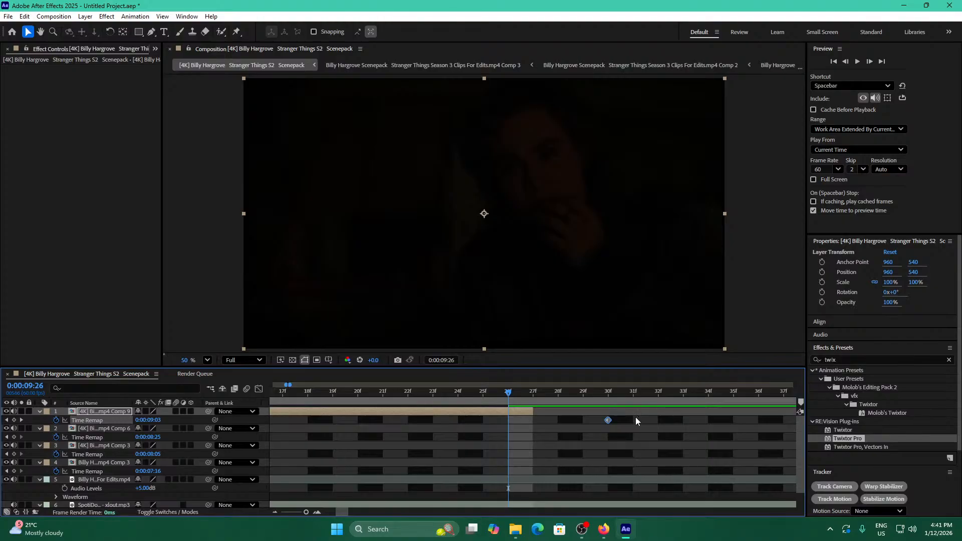
pyautogui.moveTo(608, 420); pyautogui.dragTo(708, 421)
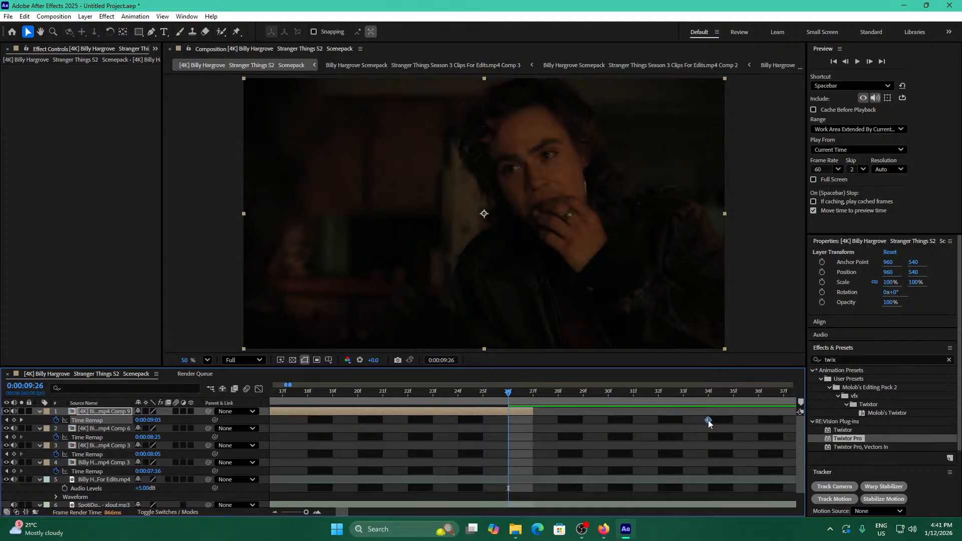
pyautogui.moveTo(709, 420)
pyautogui.mouseDown()
pyautogui.moveTo(693, 421)
pyautogui.moveTo(724, 420)
pyautogui.mouseUp()
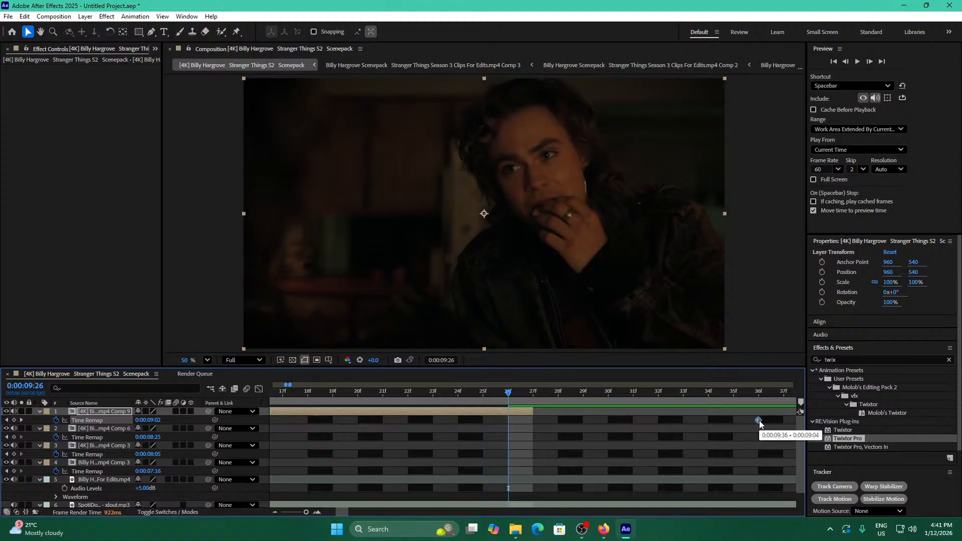
pyautogui.click(640, 428)
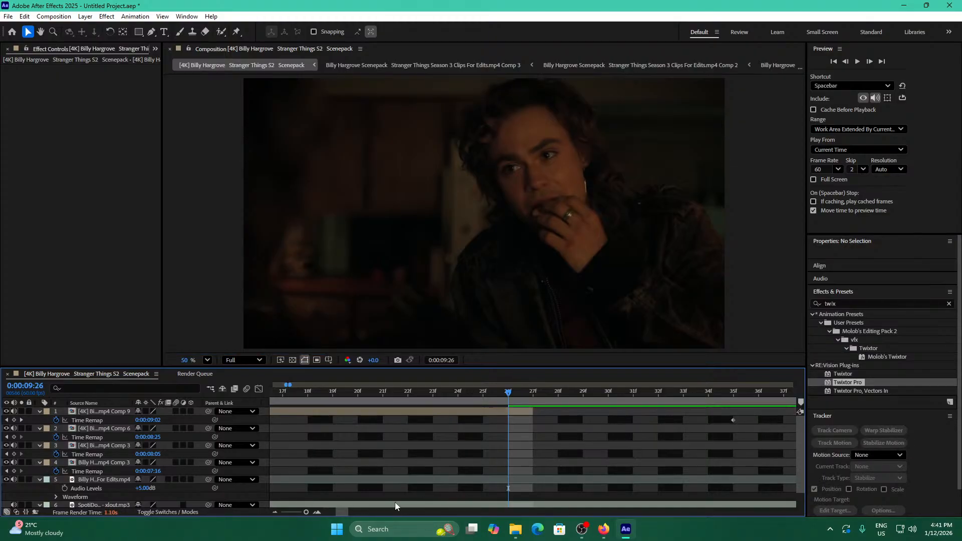
# Play the whole edit from the beginning and replay the section from 0:00:05:42 to check the clip timing against the music.
pyautogui.moveTo(298, 512)
pyautogui.mouseDown()
pyautogui.moveTo(321, 512)
pyautogui.moveTo(310, 512)
pyautogui.mouseUp()
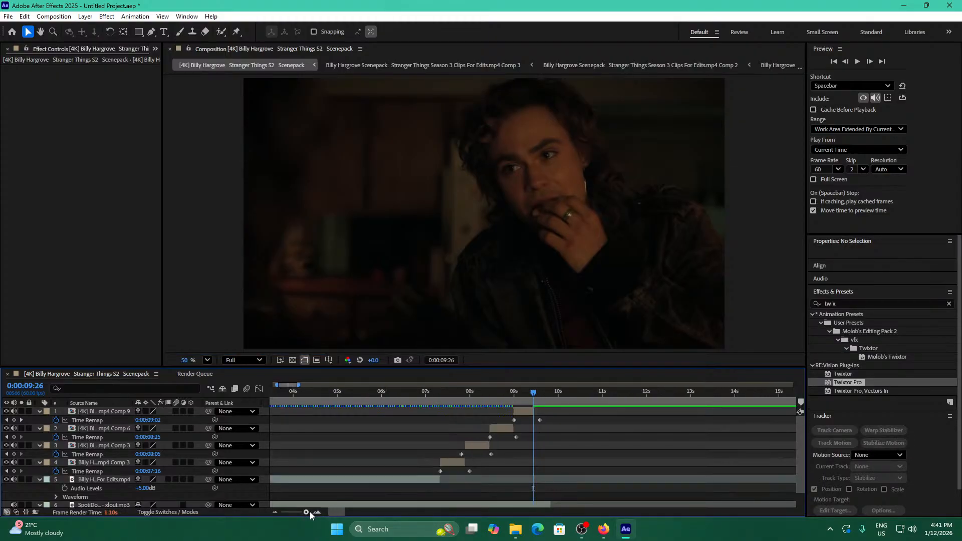
pyautogui.press('Home')
pyautogui.press('space')
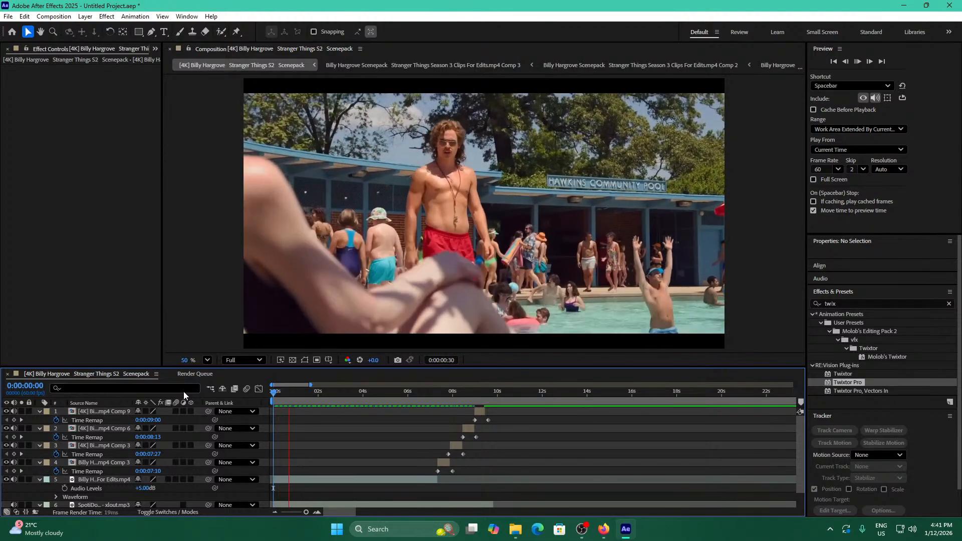
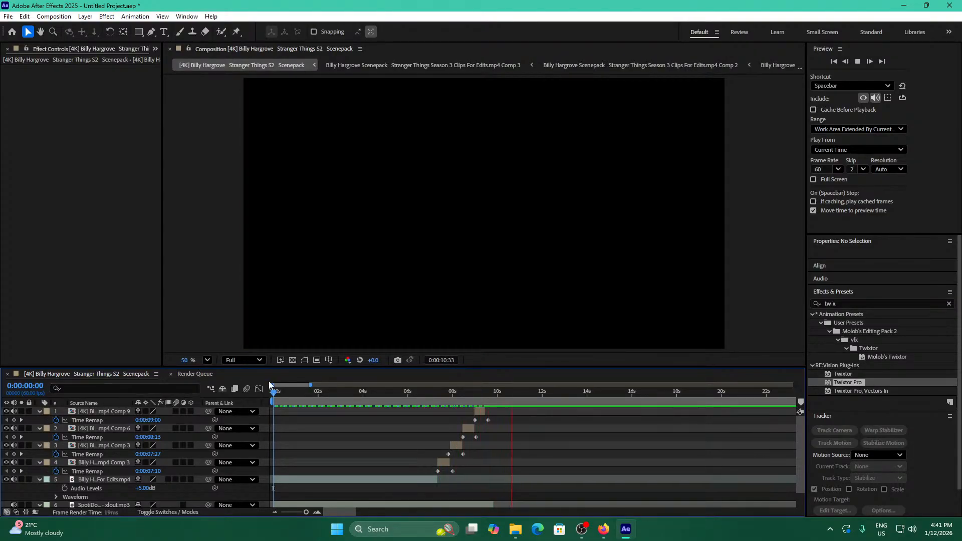
pyautogui.moveTo(478, 395); pyautogui.dragTo(401, 395)
pyautogui.press('space')
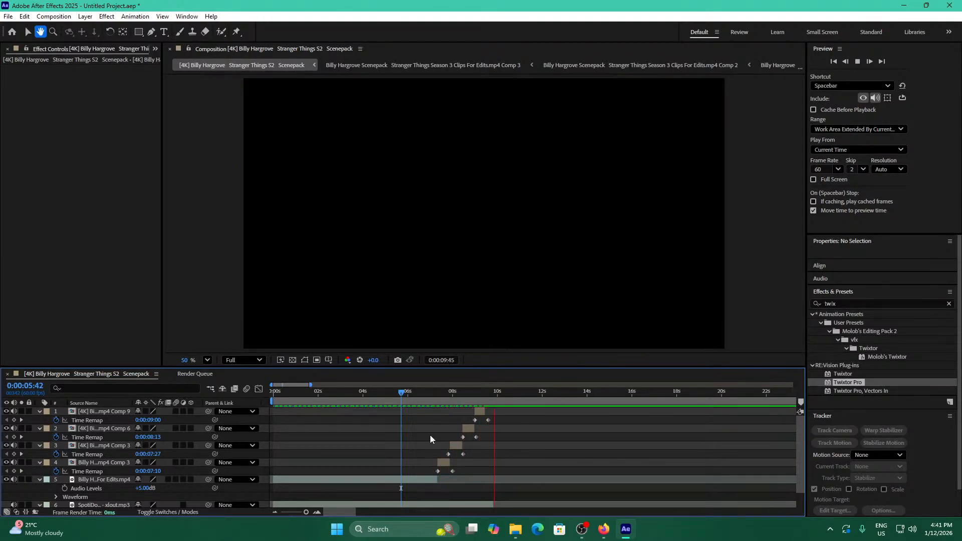
pyautogui.click(379, 394)
pyautogui.press('Home')
pyautogui.press('space')
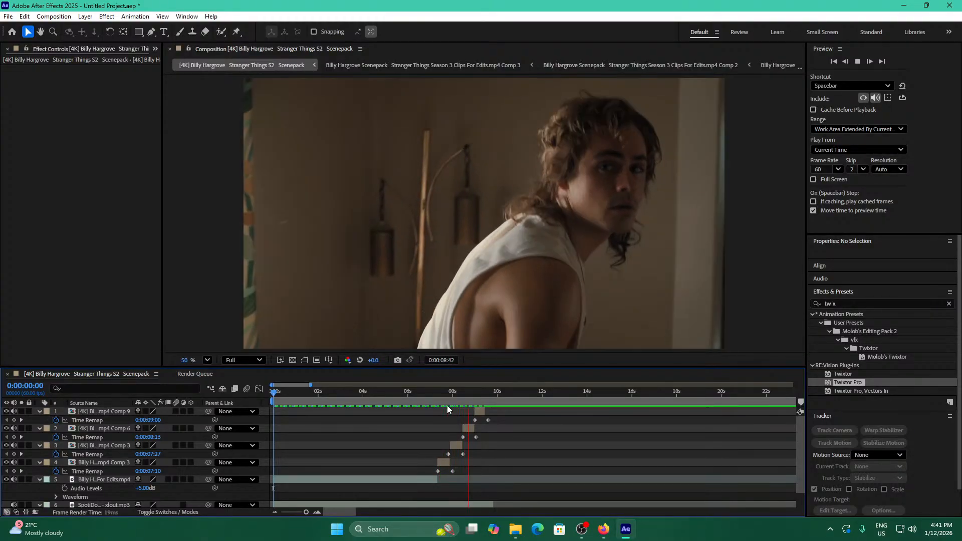
# Finish the full playback and replay the section after the kitchen clip to check where the music ends.
pyautogui.press('space')
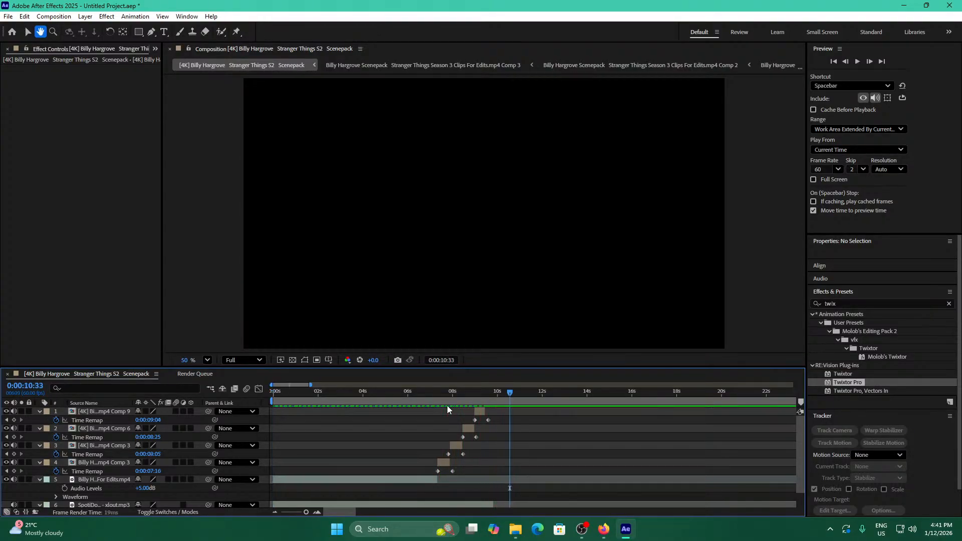
pyautogui.moveTo(503, 397); pyautogui.dragTo(431, 396)
pyautogui.press('space')
pyautogui.press('space')
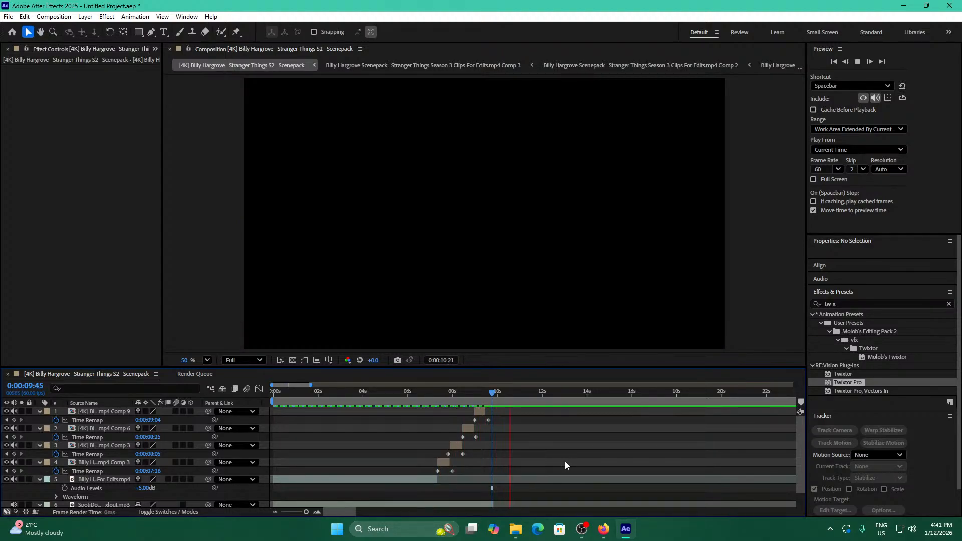
pyautogui.press('space')
# Extend the end of the music layer to about 26 seconds.
pyautogui.scroll(-1, 565, 465)
pyautogui.click(737, 489)
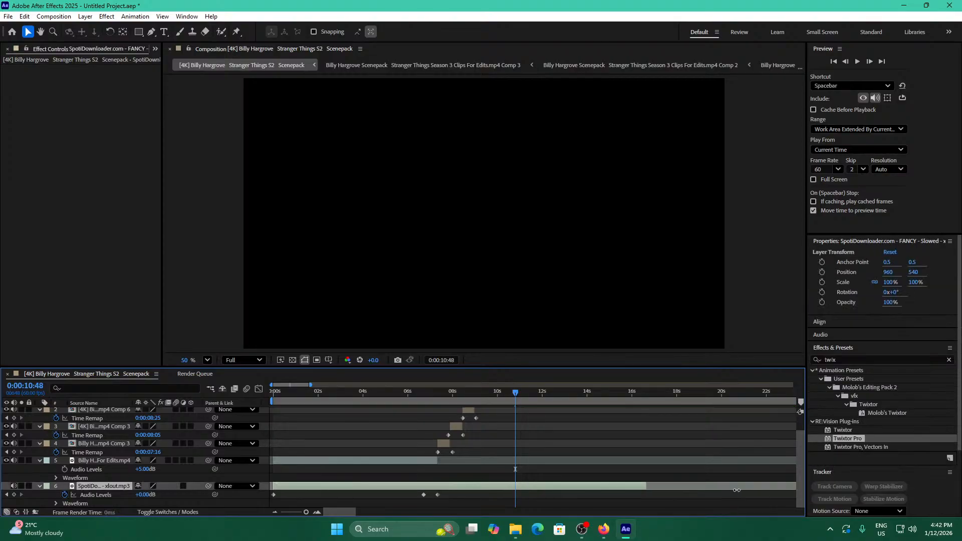
pyautogui.moveTo(737, 490); pyautogui.dragTo(767, 489)
# Play through the extended music, split its layer at 0:00:15:39 and delete the part after it.
pyautogui.click(389, 396)
pyautogui.press('space')
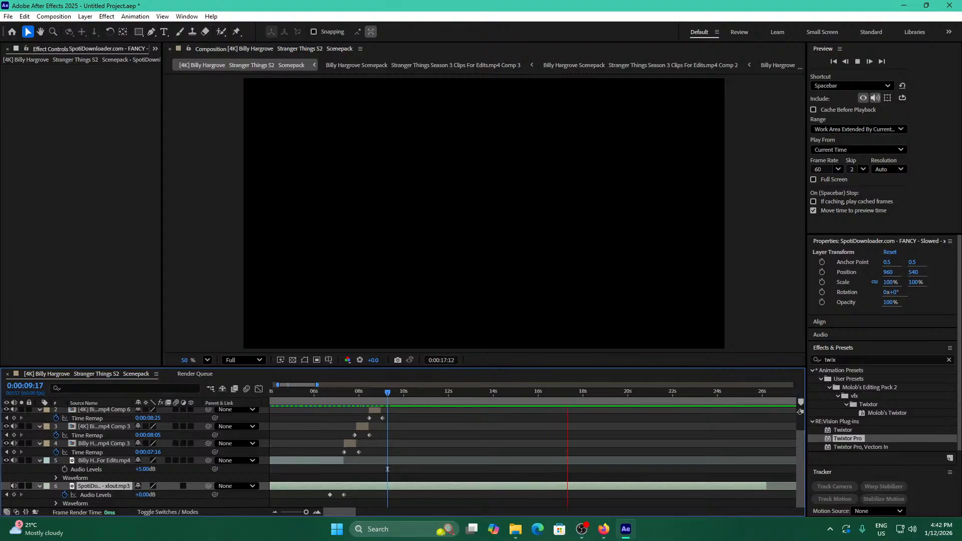
pyautogui.press('Home')
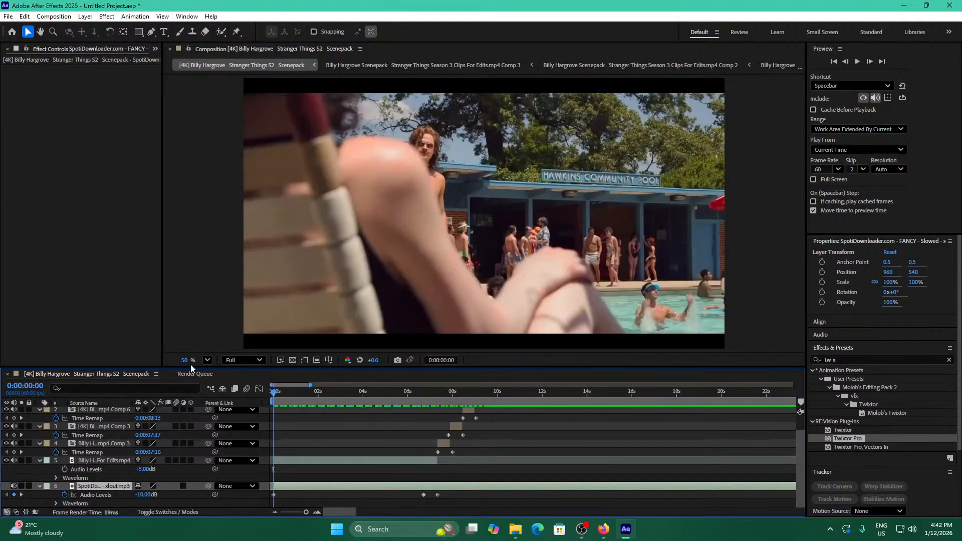
pyautogui.press('space')
pyautogui.scroll(1, 501, 461)
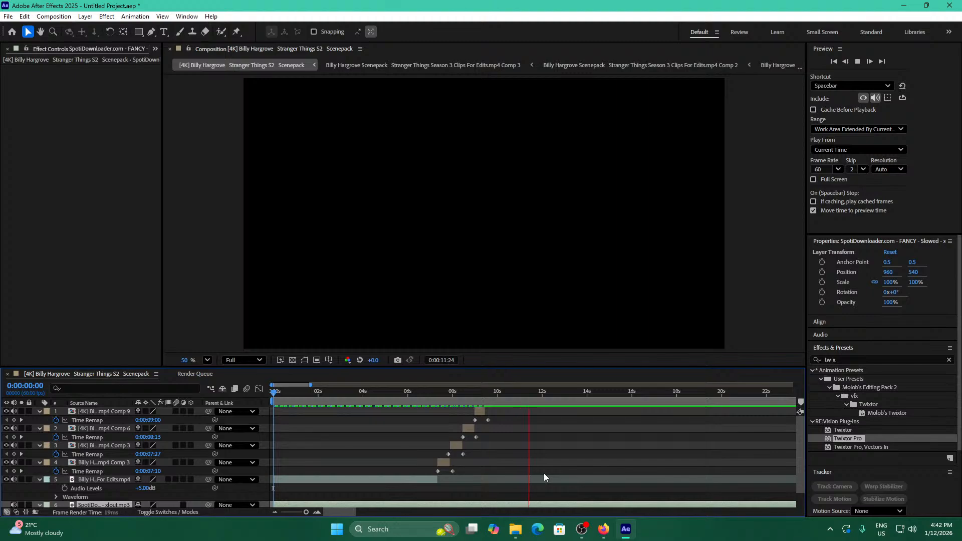
pyautogui.scroll(-2, 546, 473)
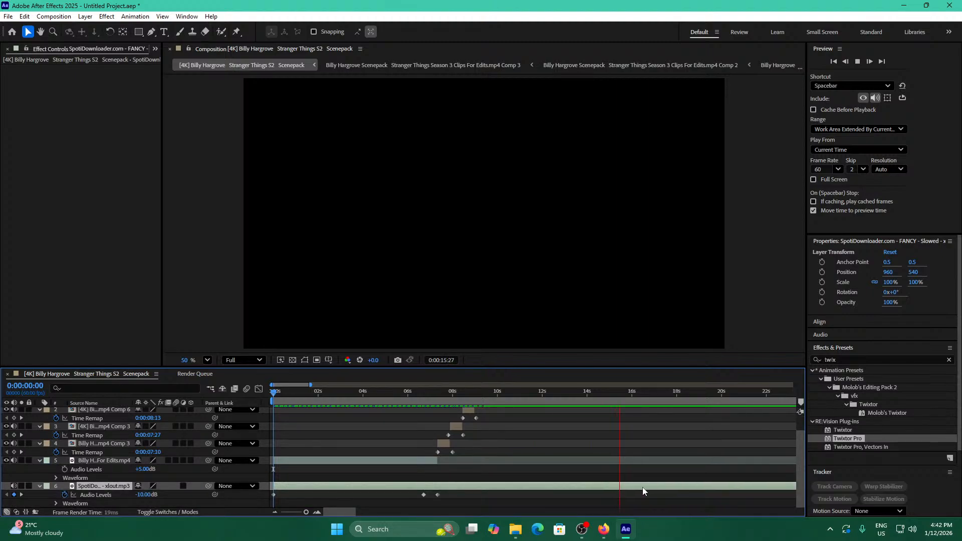
pyautogui.press('space')
pyautogui.hotkey('ctrl', 'shift', 'd')
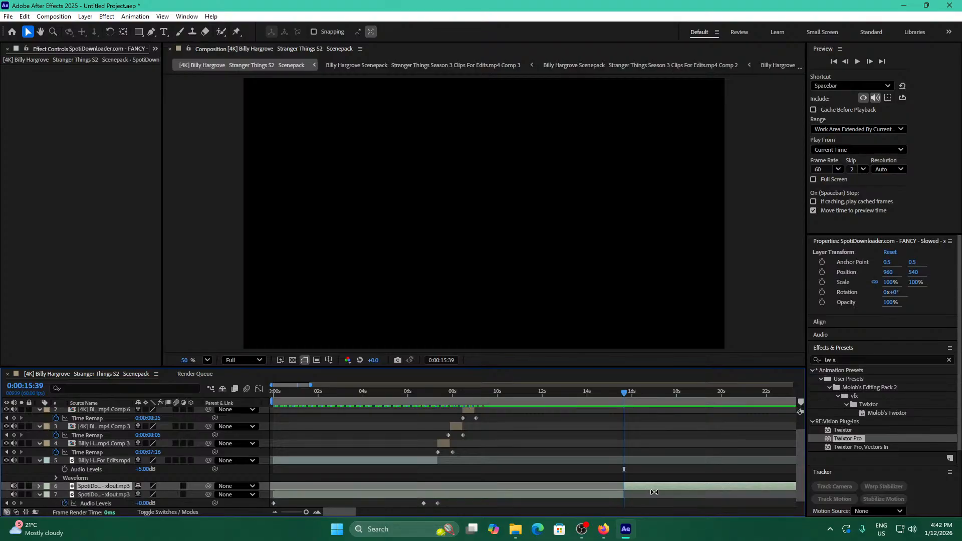
pyautogui.press('Delete')
# Play the edit from the beginning through the end of the kitchen clip at about 0:00:09:27.
pyautogui.press('Home')
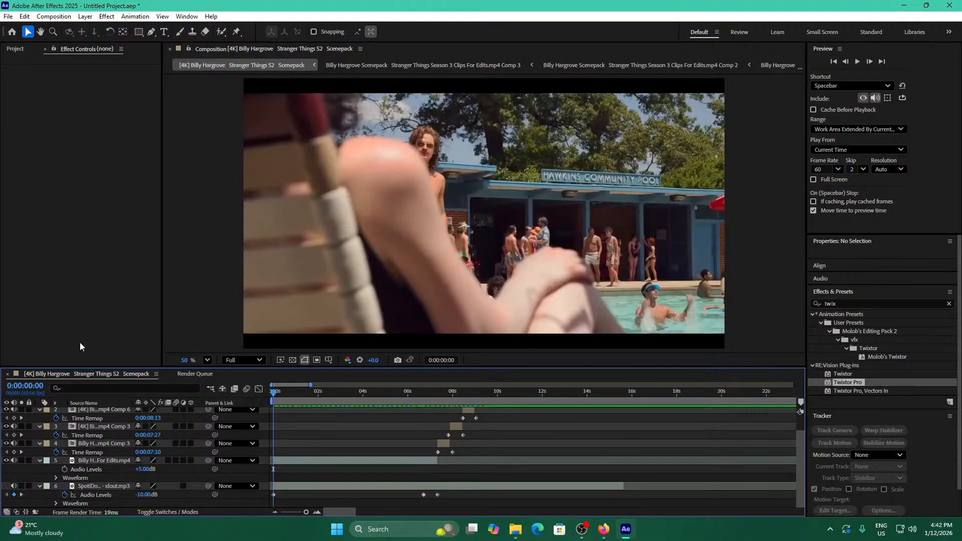
pyautogui.scroll(2, 511, 467)
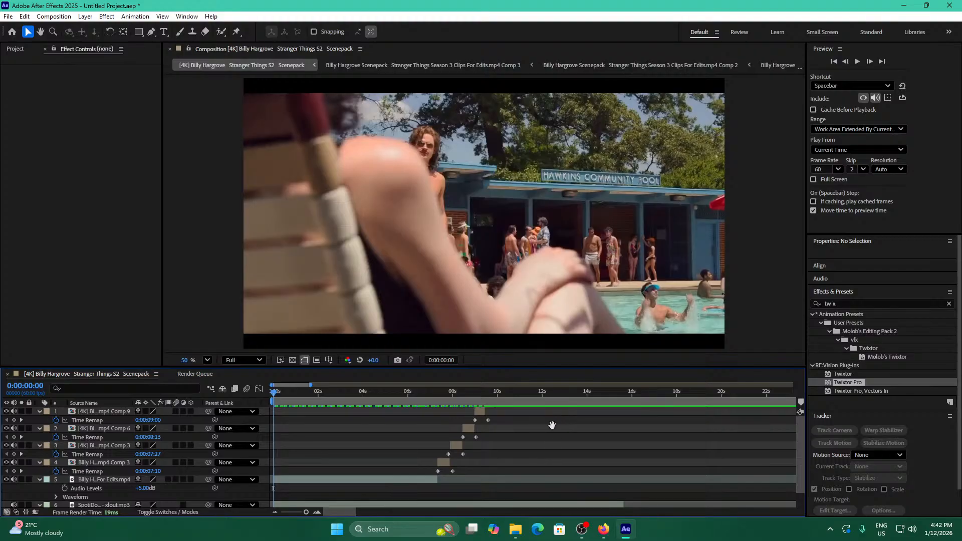
pyautogui.press('space')
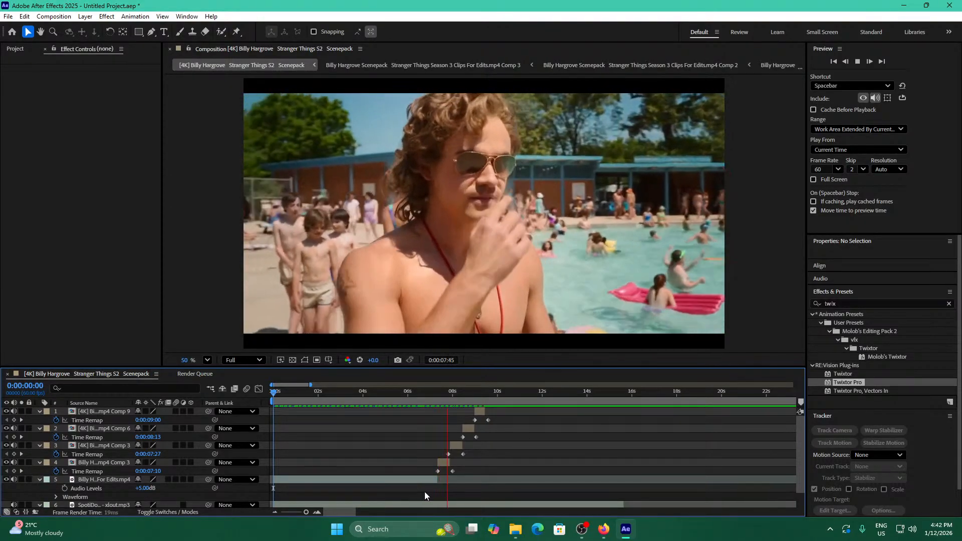
pyautogui.press('space')
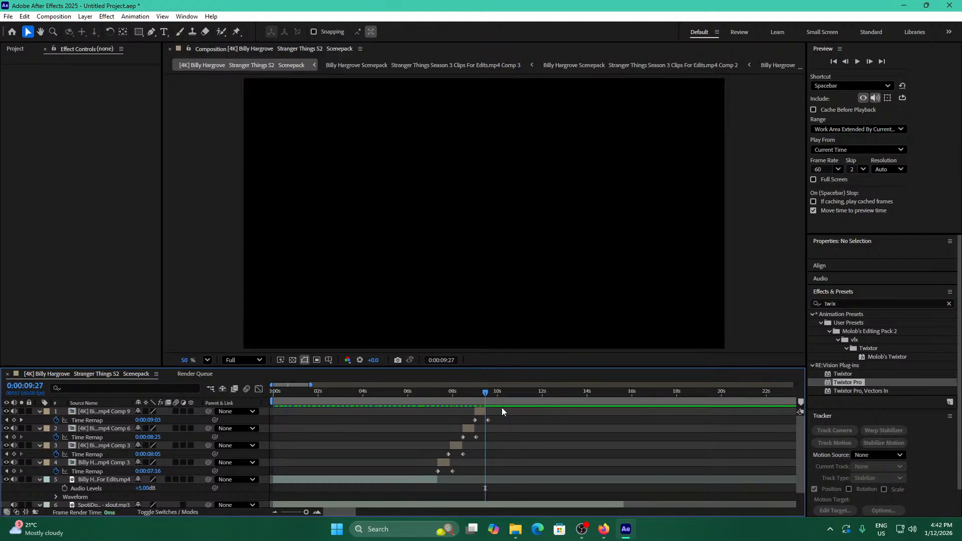
# Add the [4K] scenepack video as the top layer and slide it so the weightlifting shot falls at 0:00:09:27.
pyautogui.click(18, 49)
pyautogui.moveTo(45, 148); pyautogui.dragTo(507, 348)
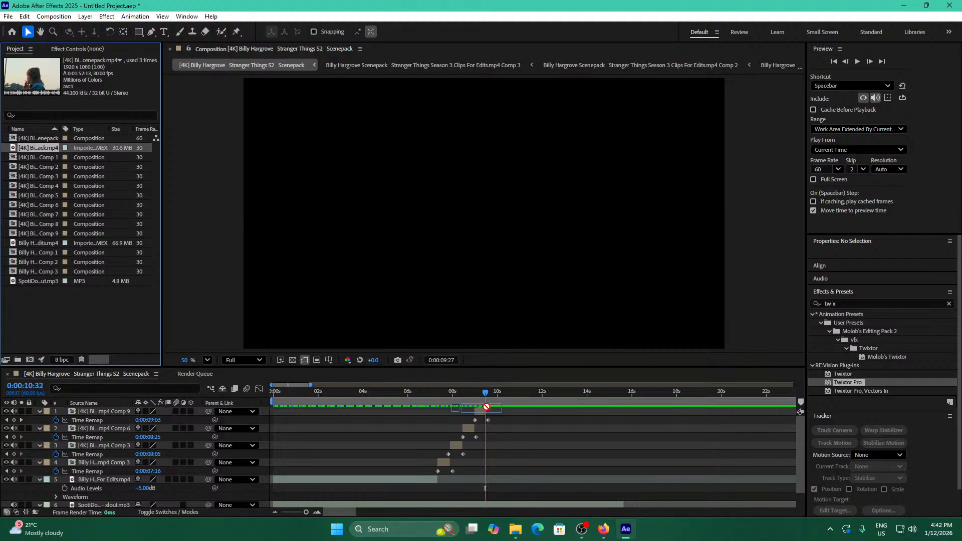
pyautogui.moveTo(487, 407); pyautogui.dragTo(487, 409)
pyautogui.moveTo(765, 415); pyautogui.dragTo(587, 433)
pyautogui.moveTo(765, 415); pyautogui.dragTo(555, 432)
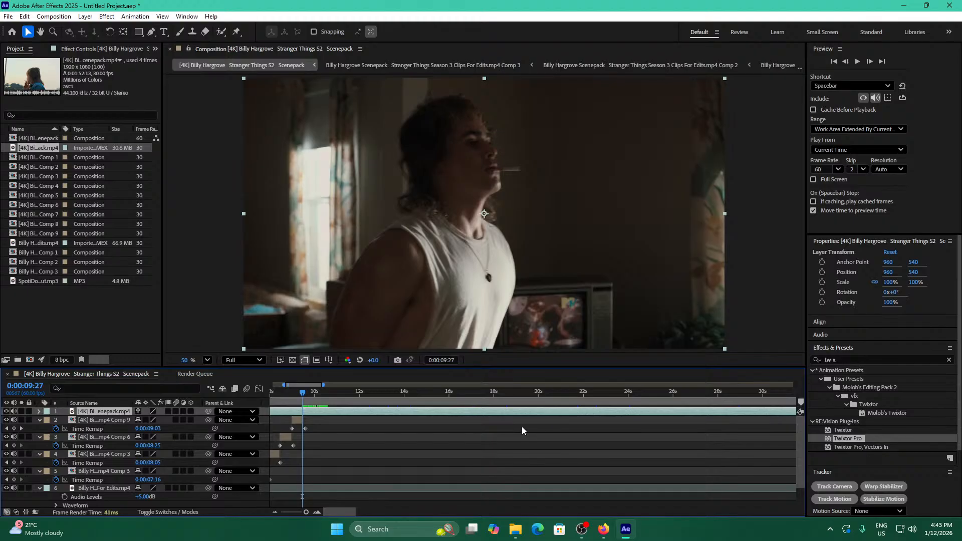
# Split the scenepack layer at 0:00:09:27 and delete the part before the weightlifting shot.
pyautogui.hotkey('ctrl', 'shift', 'd')
pyautogui.click(296, 420)
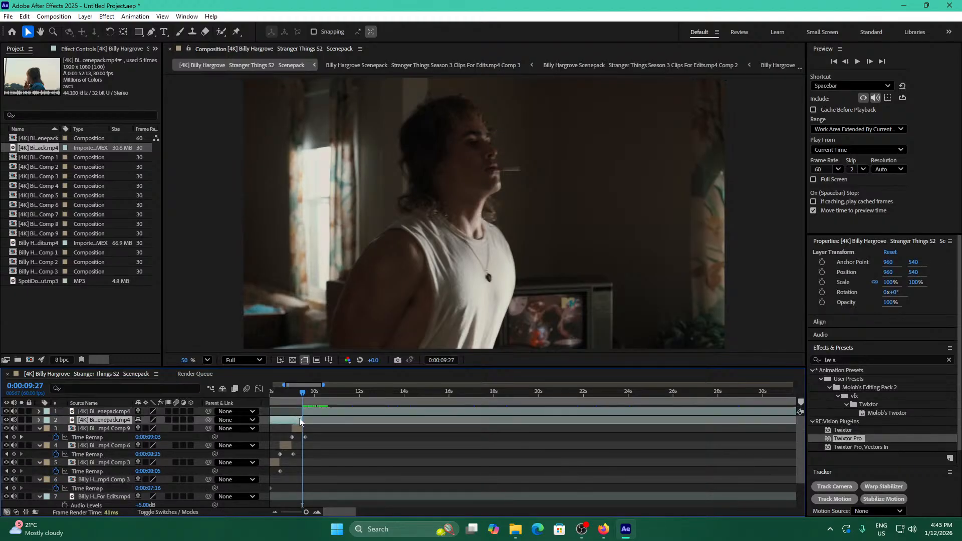
pyautogui.press('Delete')
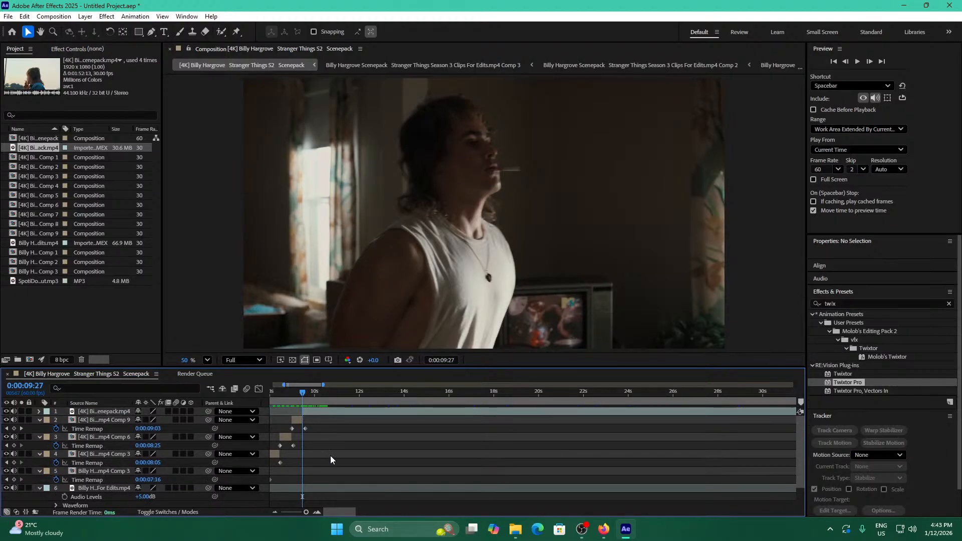
# Replay the short slowed clips into the weightlifting shot to check the cut against the music.
pyautogui.moveTo(306, 511); pyautogui.dragTo(310, 512)
pyautogui.moveTo(563, 405); pyautogui.dragTo(480, 404)
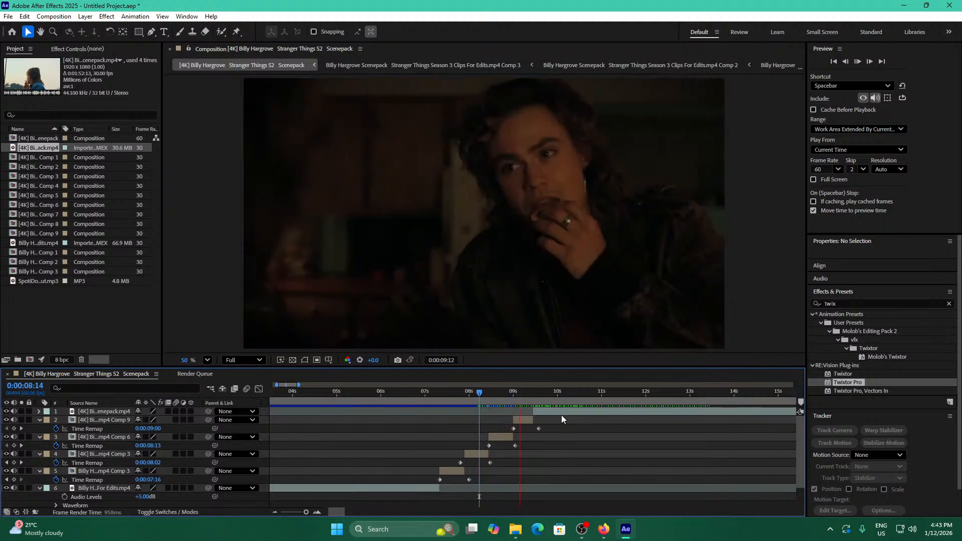
pyautogui.moveTo(559, 404); pyautogui.dragTo(448, 404)
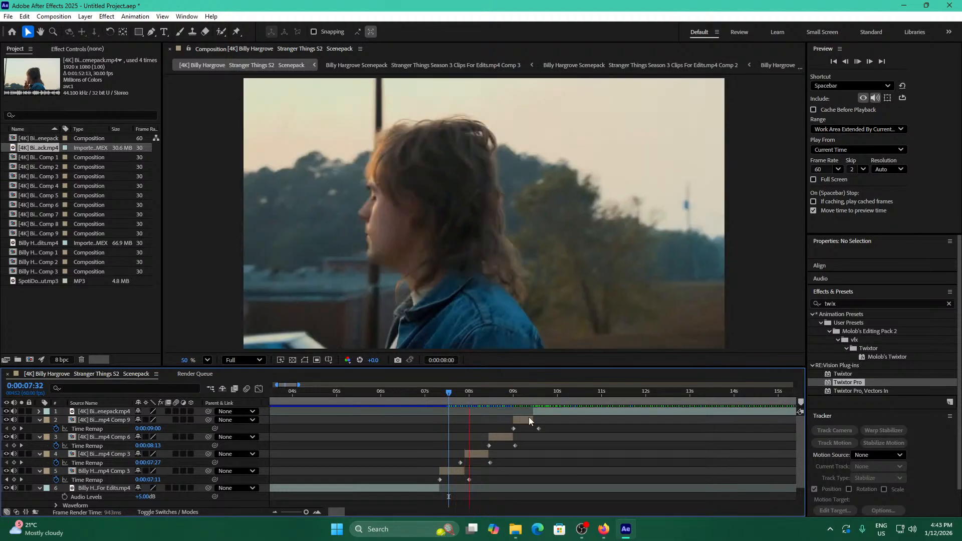
pyautogui.click(547, 411)
pyautogui.click(560, 399)
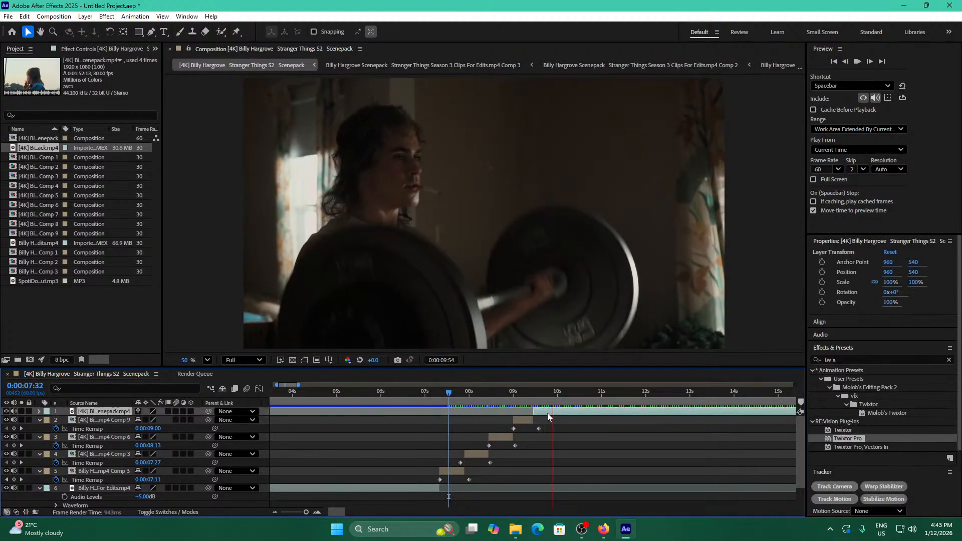
pyautogui.moveTo(559, 399); pyautogui.dragTo(536, 400)
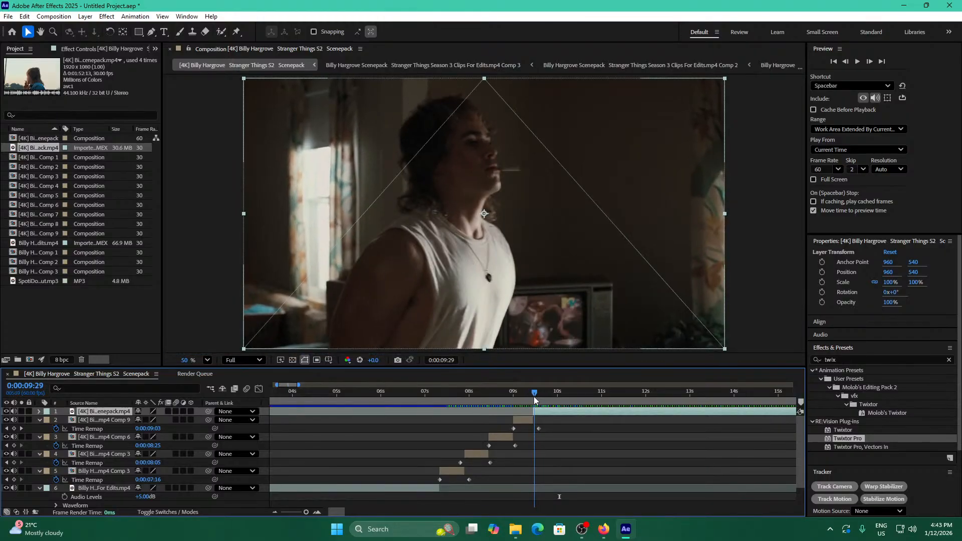
# Preview the weightlifting shot, split it at 0:00:10:25 and move the remaining footage to about 0:00:14.
pyautogui.press('space')
pyautogui.press('space')
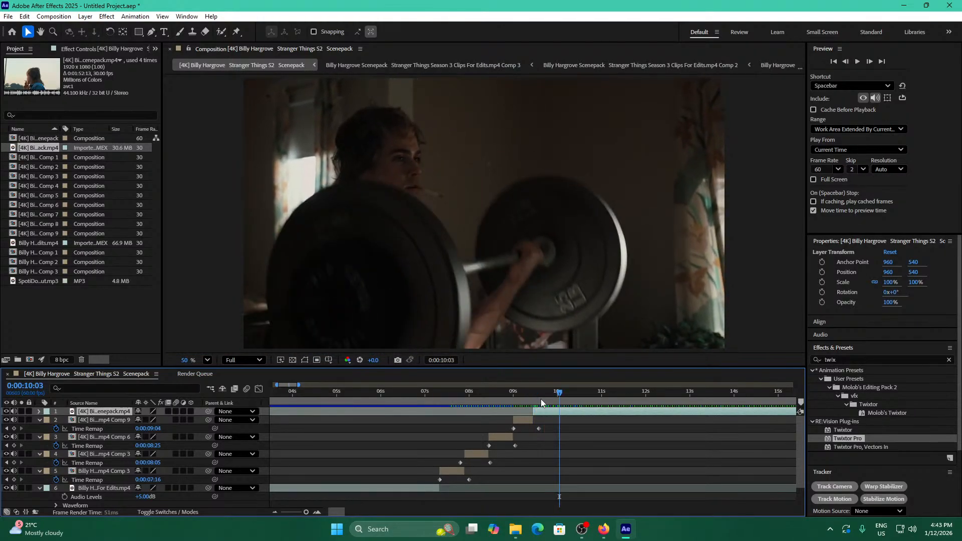
pyautogui.press('space')
pyautogui.press('space')
pyautogui.press('space')
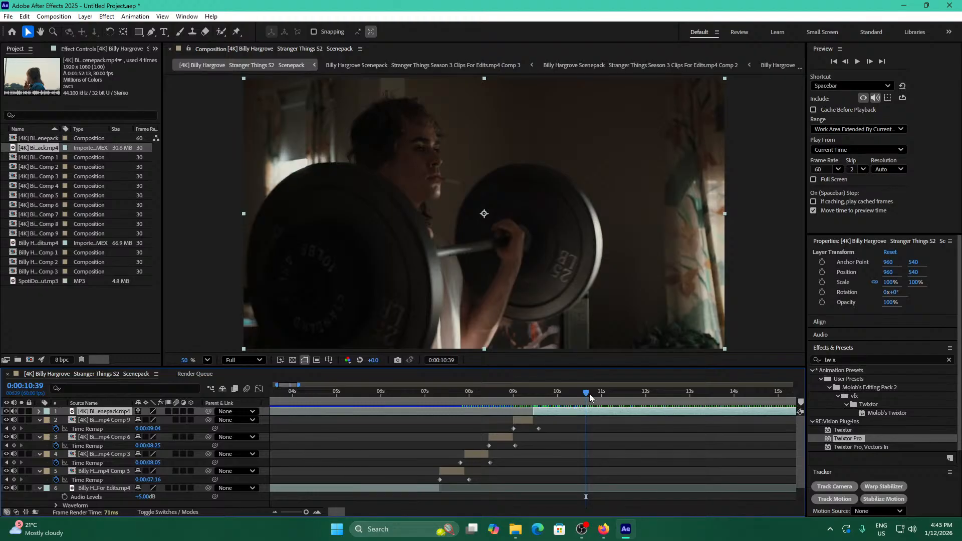
pyautogui.moveTo(587, 394); pyautogui.dragTo(575, 395)
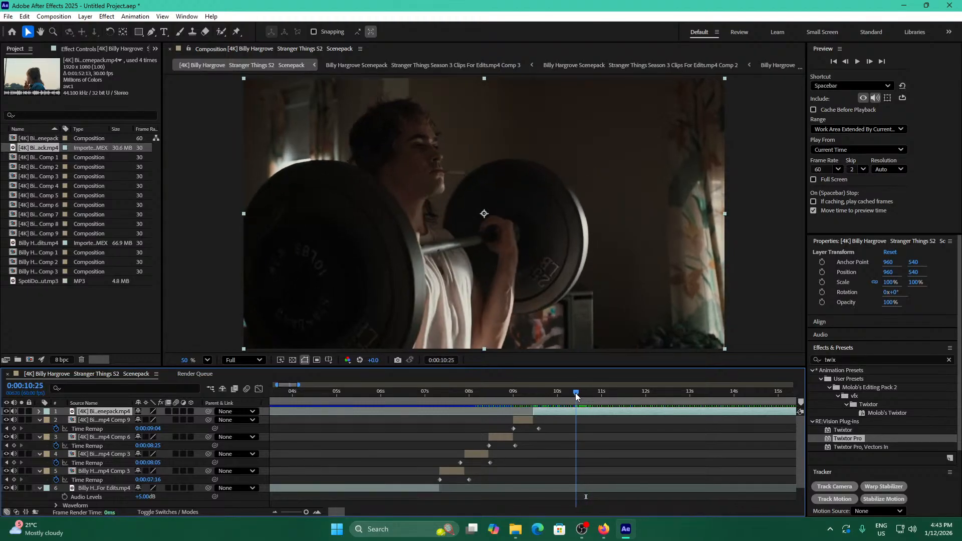
pyautogui.hotkey('ctrl', 'shift', 'd')
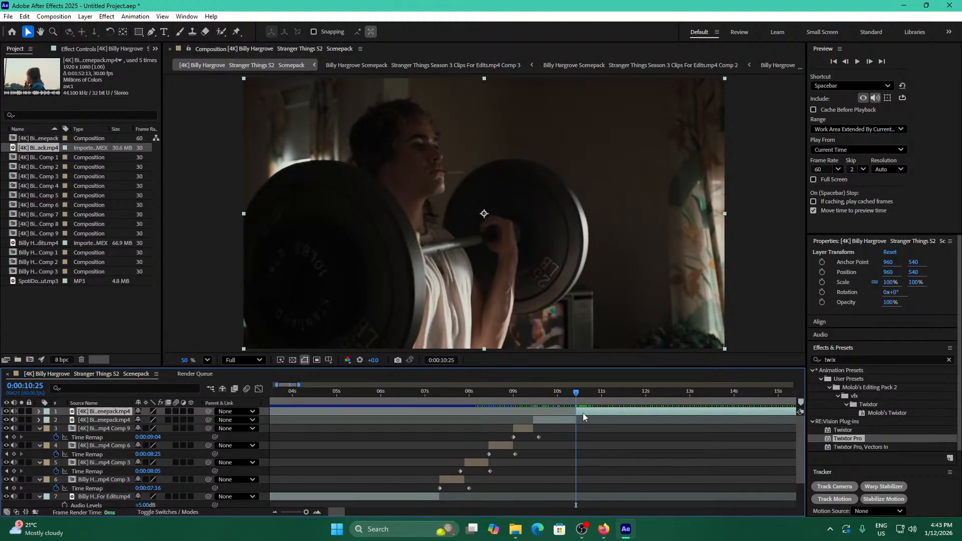
pyautogui.moveTo(588, 414); pyautogui.dragTo(725, 415)
# Pre-compose the weightlifting clip, enable time remapping on the new layer and add a keyframe at 0:00:09:28.
pyautogui.moveTo(577, 398); pyautogui.dragTo(533, 401)
pyautogui.click(549, 420)
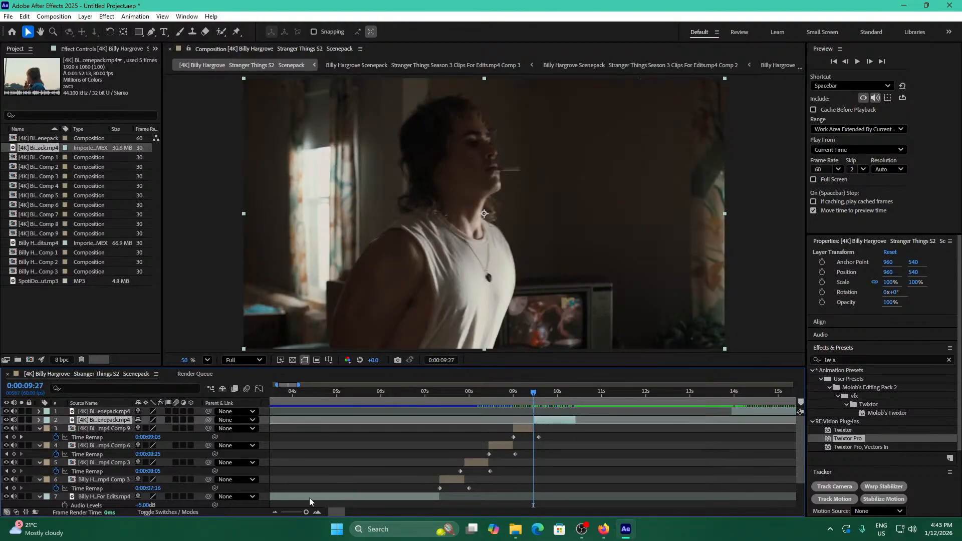
pyautogui.moveTo(304, 511); pyautogui.dragTo(312, 511)
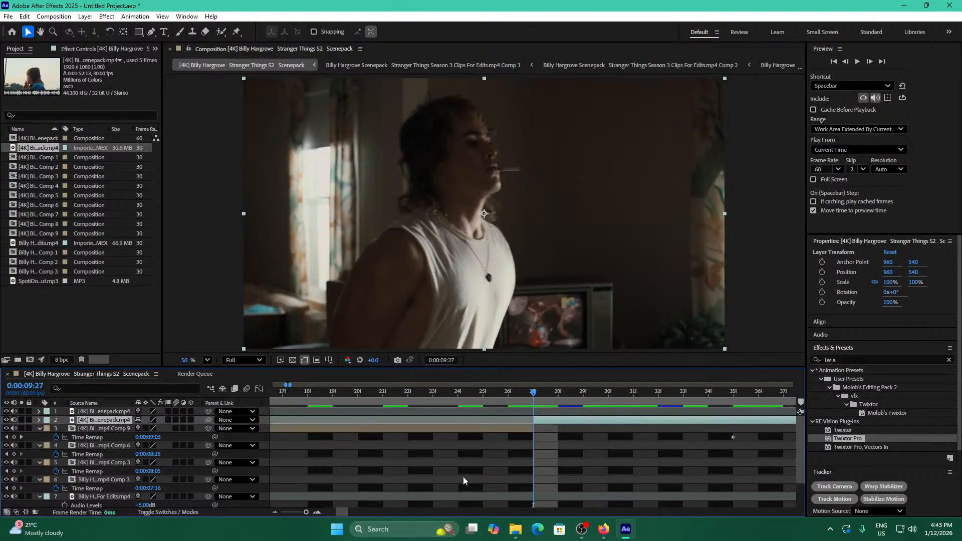
pyautogui.hotkey('ctrl', 'shift', 'c')
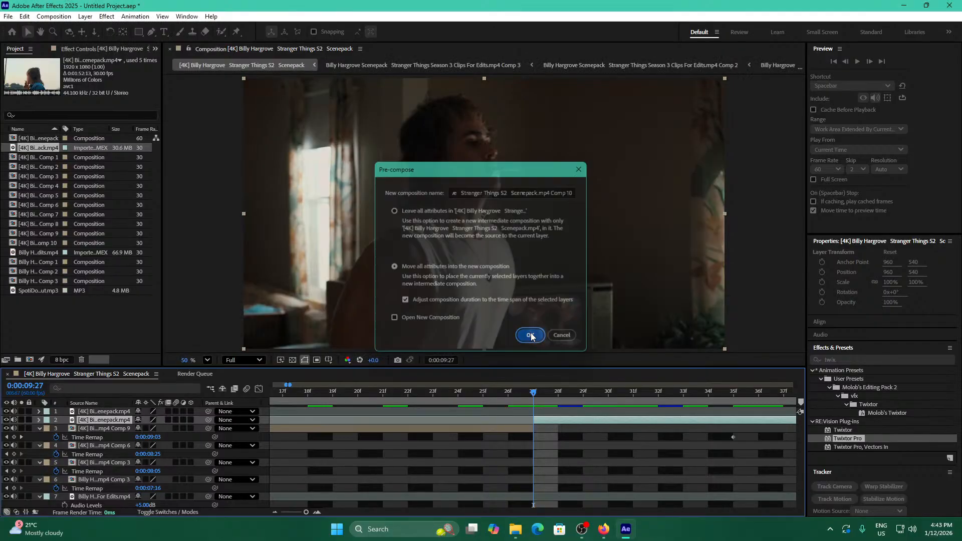
pyautogui.click(531, 335)
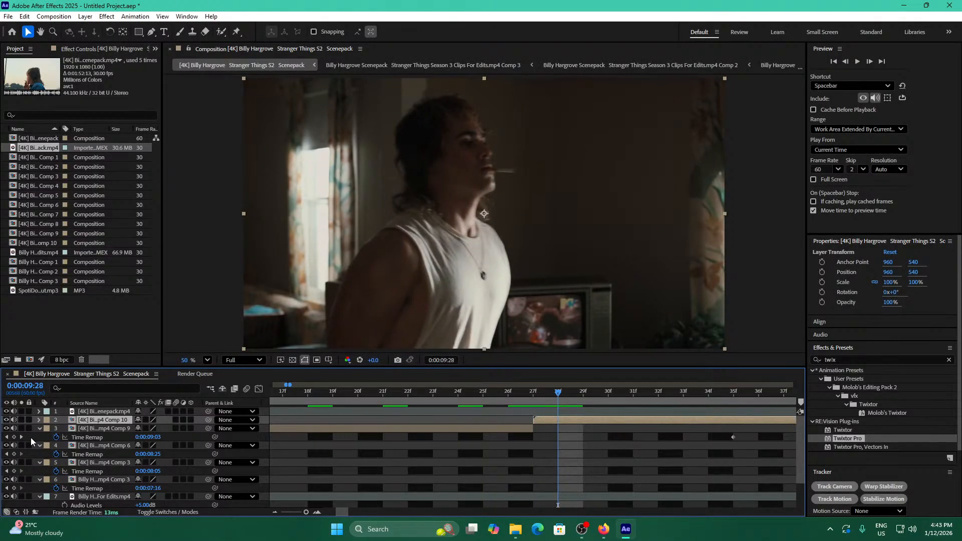
pyautogui.hotkey('ctrl', 'alt', 't')
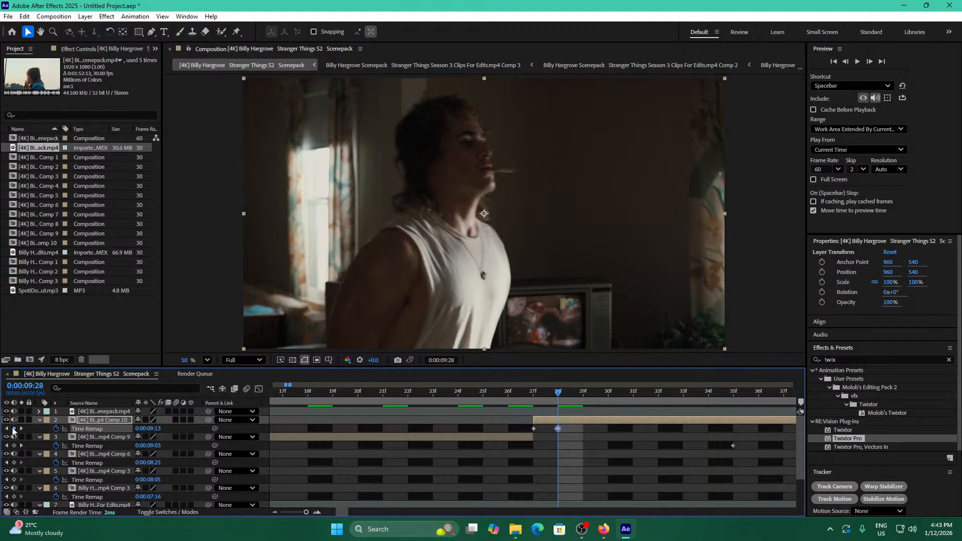
# Step through the weightlifting clip frame by frame and add time remap keyframes at 0:00:09:30, 0:00:09:32 and 0:00:09:34.
pyautogui.press('pagedown')
pyautogui.press('pagedown')
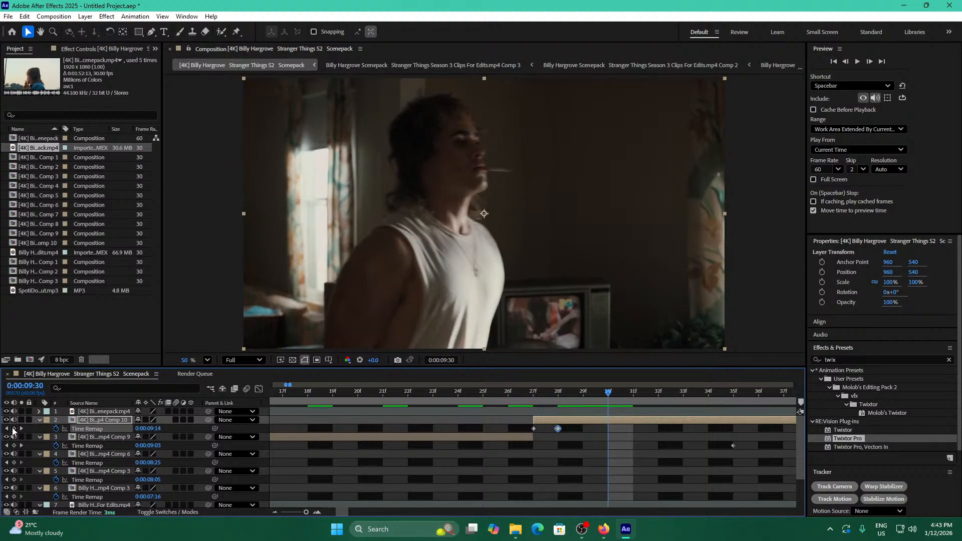
pyautogui.press('pageup')
pyautogui.press('pageup')
pyautogui.press('pageup')
pyautogui.press('pagedown')
pyautogui.press('pagedown')
pyautogui.press('pagedown')
pyautogui.press('pagedown')
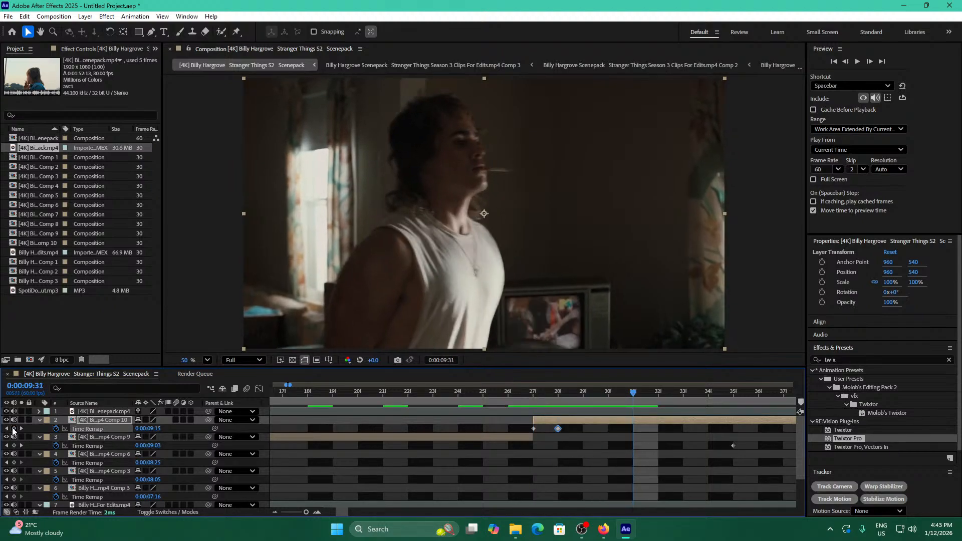
pyautogui.press('pageup')
pyautogui.press('pagedown')
pyautogui.press('pagedown')
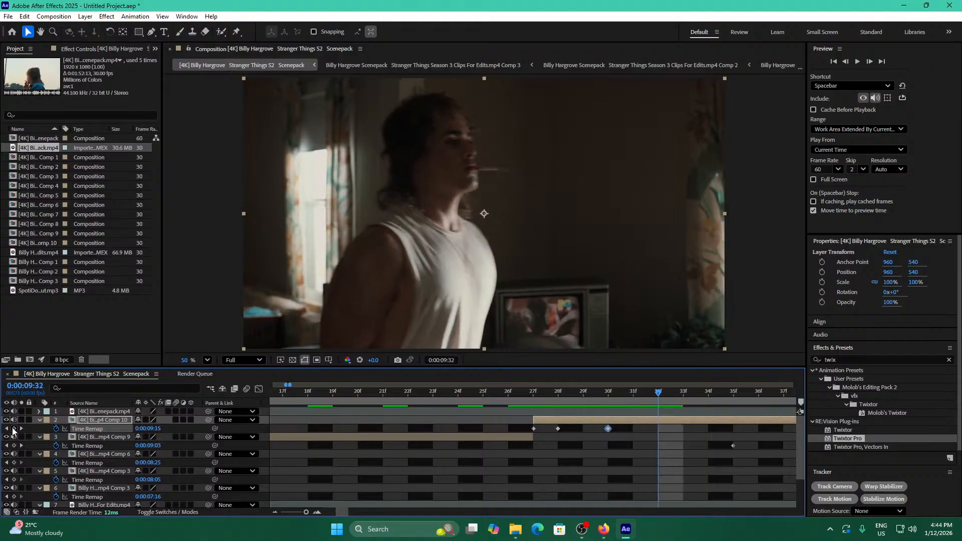
pyautogui.click(14, 428)
pyautogui.press('pagedown')
pyautogui.press('pagedown')
pyautogui.press('pagedown')
pyautogui.press('pageup')
pyautogui.click(14, 429)
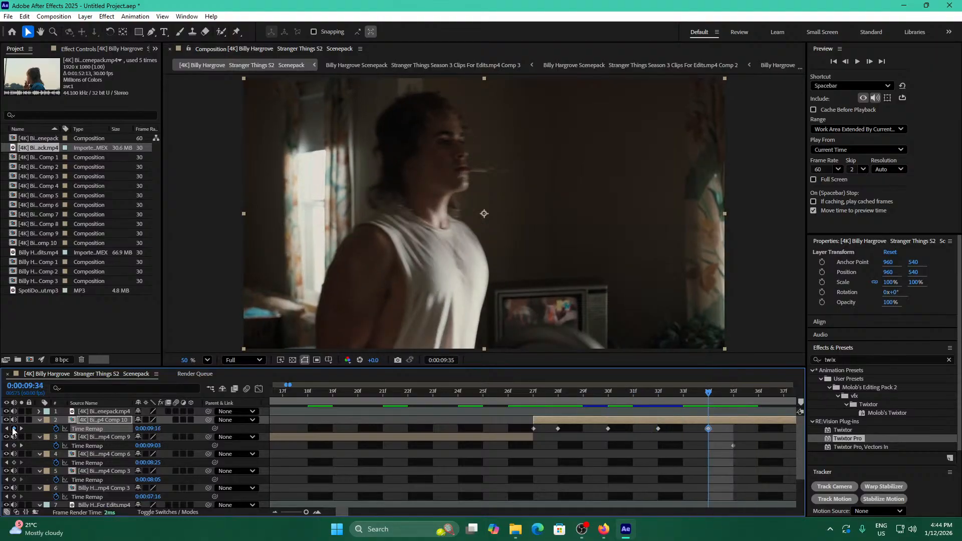
# Add time remap keyframes to the weightlifting clip at 0:00:09:38, 0:00:09:40 and 0:00:09:42.
pyautogui.press('pagedown')
pyautogui.press('pagedown')
pyautogui.press('pagedown')
pyautogui.press('pagedown')
pyautogui.click(14, 429)
pyautogui.press('pagedown')
pyautogui.press('pagedown')
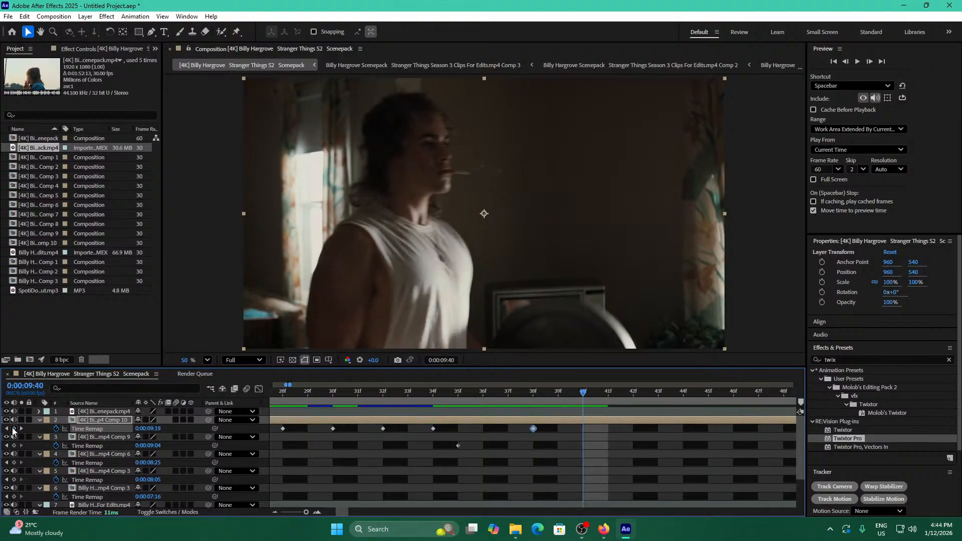
pyautogui.click(14, 428)
pyautogui.press('pagedown')
pyautogui.press('pagedown')
pyautogui.click(14, 428)
# Continue the weightlifting clip's time remap keyframes at 0:00:09:44, 0:00:09:48, 0:00:09:50 and 0:00:09:52.
pyautogui.press('pagedown')
pyautogui.press('pagedown')
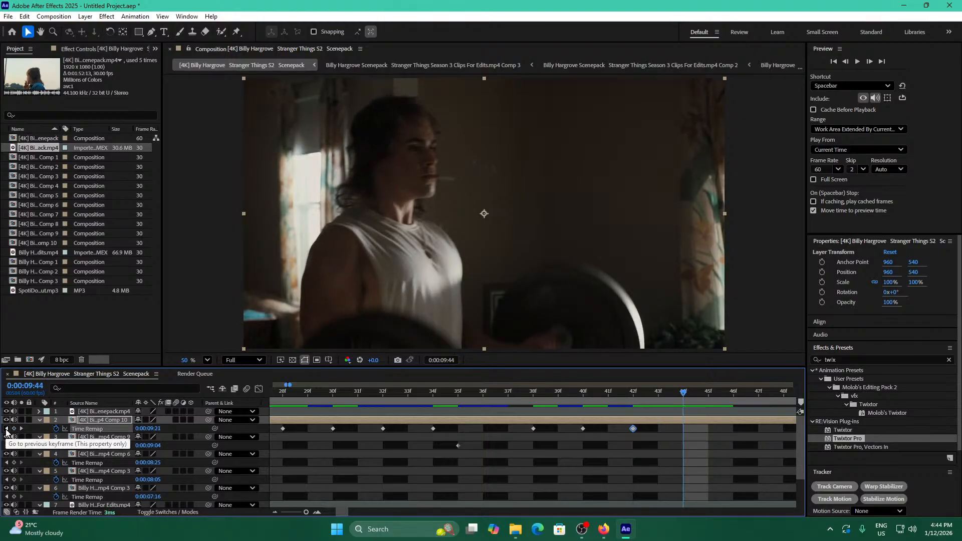
pyautogui.click(14, 429)
pyautogui.press('pagedown')
pyautogui.press('pagedown')
pyautogui.press('pagedown')
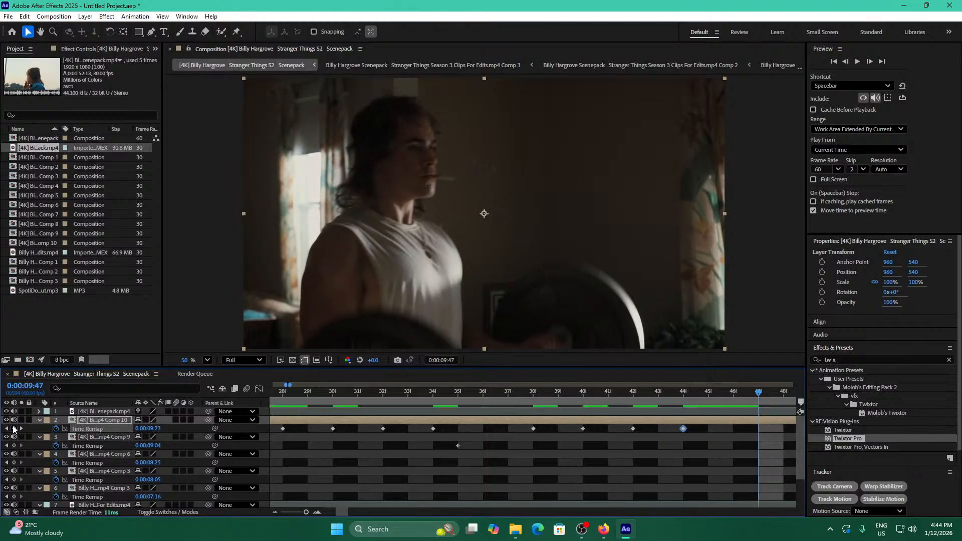
pyautogui.click(13, 429)
pyautogui.press('pagedown')
pyautogui.press('pagedown')
pyautogui.click(14, 428)
pyautogui.press('pagedown')
pyautogui.press('pagedown')
pyautogui.click(13, 428)
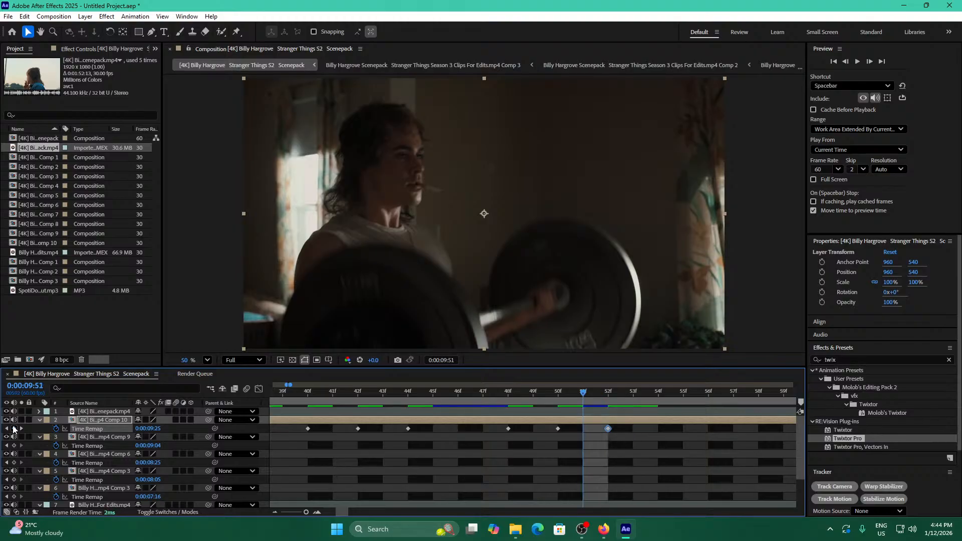
# Check the frames around 0:00:09:52, and add time remap keyframes at 0:00:09:54, 0:00:09:58 and 0:00:10:00.
pyautogui.press('pageup')
pyautogui.press('pageup')
pyautogui.press('pageup')
pyautogui.press('pagedown')
pyautogui.press('pagedown')
pyautogui.press('pagedown')
pyautogui.press('pagedown')
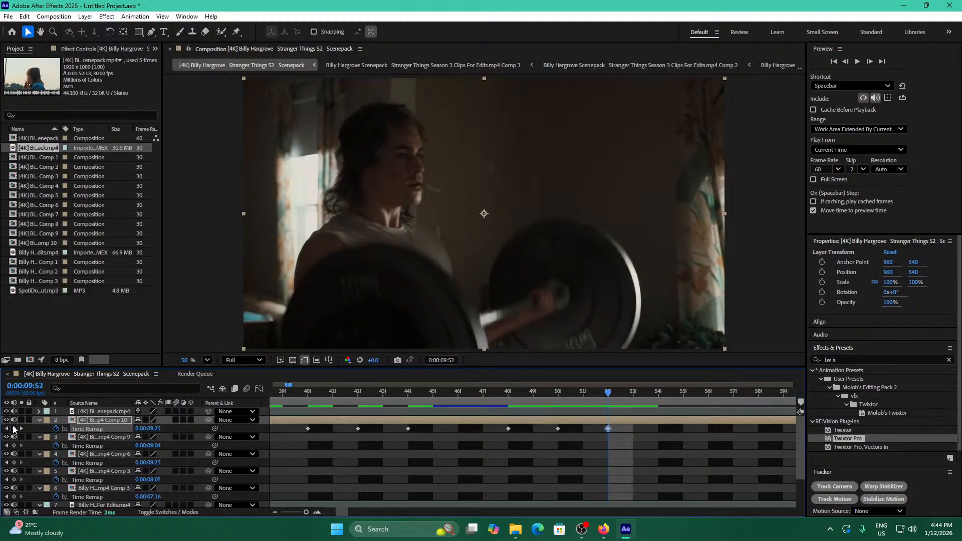
pyautogui.press('pagedown')
pyautogui.press('pagedown')
pyautogui.click(13, 429)
pyautogui.press('pagedown')
pyautogui.press('pagedown')
pyautogui.press('pagedown')
pyautogui.press('pagedown')
pyautogui.click(14, 429)
pyautogui.press('pagedown')
pyautogui.press('pagedown')
pyautogui.click(13, 429)
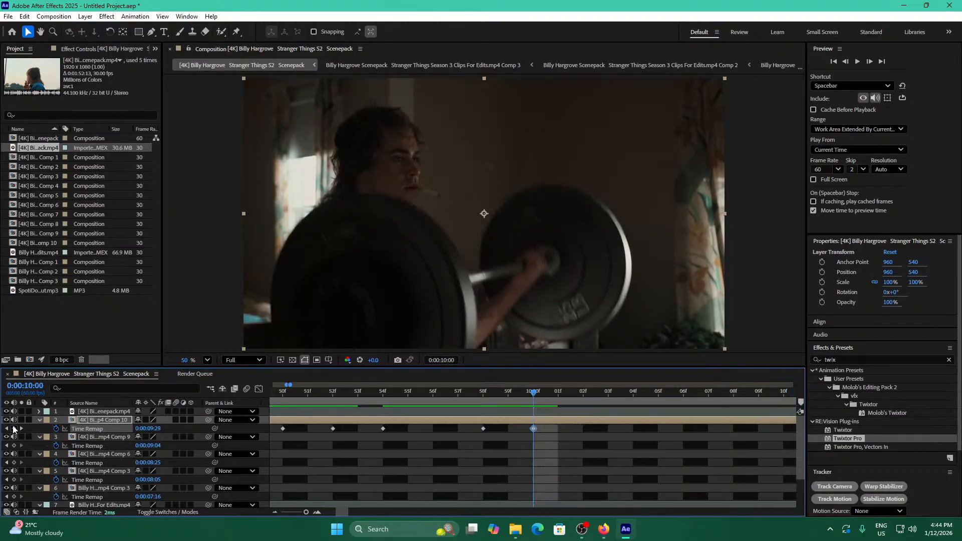
# Add time remap keyframes to the weightlifting clip at 0:00:10:02, 0:00:10:04 and 0:00:10:08.
pyautogui.press('pagedown')
pyautogui.press('pagedown')
pyautogui.click(14, 429)
pyautogui.press('pagedown')
pyautogui.press('pagedown')
pyautogui.click(14, 428)
pyautogui.press('pagedown')
pyautogui.press('pagedown')
pyautogui.press('pagedown')
pyautogui.press('pagedown')
pyautogui.click(13, 428)
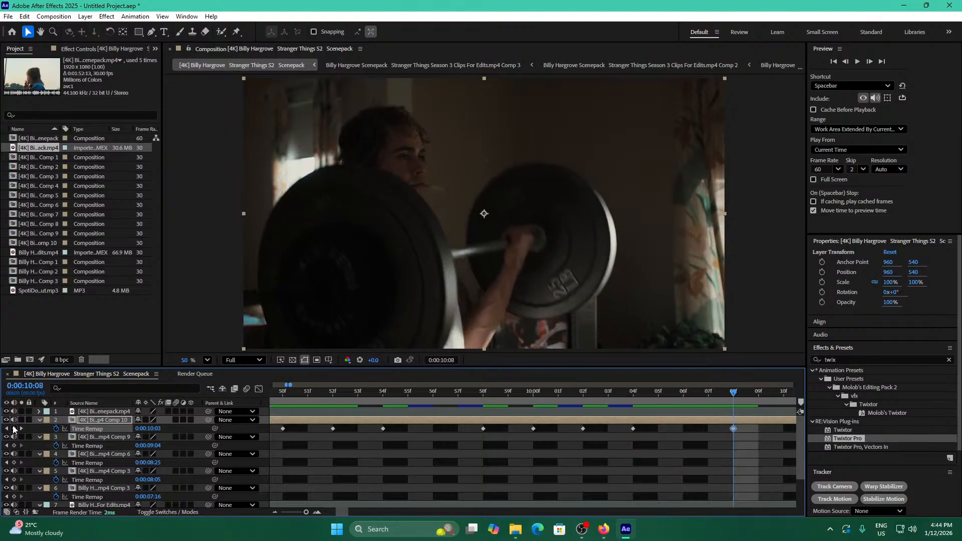
# Add further time remap keyframes to the weightlifting clip at 0:00:10:10, 0:00:10:12 and 0:00:10:14.
pyautogui.press('pagedown')
pyautogui.press('pagedown')
pyautogui.click(14, 428)
pyautogui.press('pagedown')
pyautogui.press('pagedown')
pyautogui.click(14, 429)
pyautogui.press('pagedown')
pyautogui.press('pagedown')
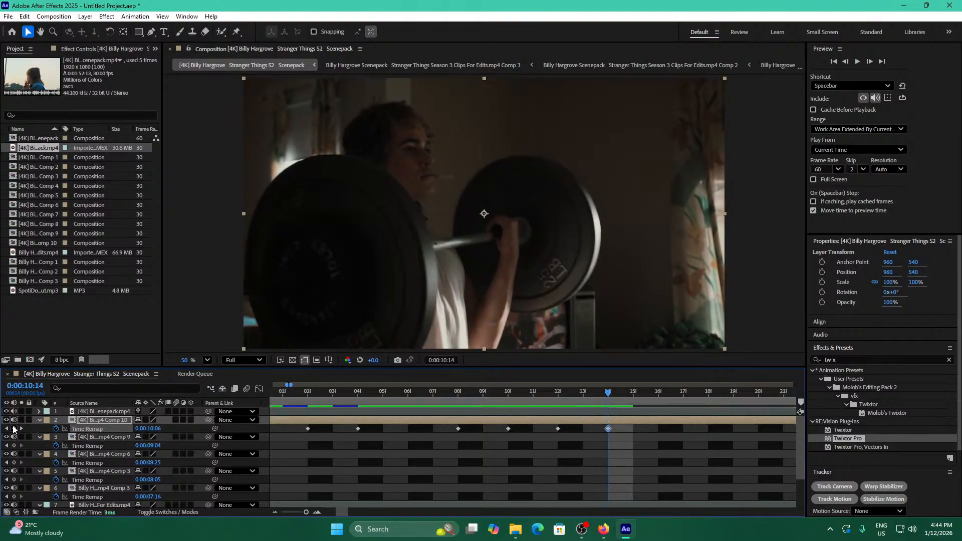
# Finish the weightlifting clip's time remap keyframes at 0:00:10:18, 0:00:10:20 and 0:00:10:22.
pyautogui.press('pagedown')
pyautogui.press('pagedown')
pyautogui.press('pagedown')
pyautogui.press('pagedown')
pyautogui.click(13, 429)
pyautogui.press('pagedown')
pyautogui.press('pagedown')
pyautogui.click(13, 429)
pyautogui.press('pagedown')
pyautogui.press('pagedown')
pyautogui.click(13, 429)
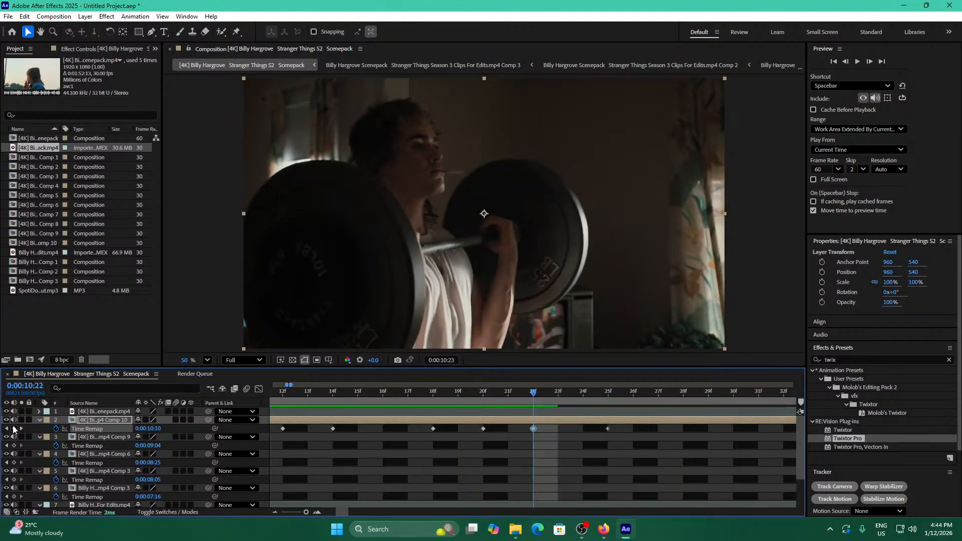
# Step back and forth through the frames near 0:00:10:22 to 0:00:10:25 to check where the weightlifting clip's usable frames end.
pyautogui.press('pagedown')
pyautogui.press('pagedown')
pyautogui.press('pageup')
pyautogui.press('pageup')
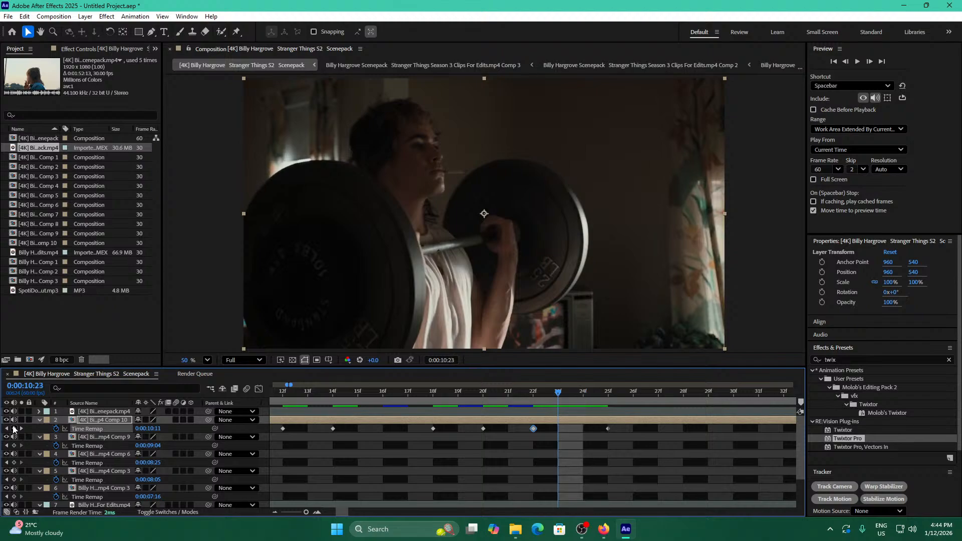
pyautogui.press('pagedown')
pyautogui.press('pagedown')
pyautogui.press('pagedown')
pyautogui.press('pageup')
pyautogui.press('pageup')
pyautogui.press('pageup')
pyautogui.press('pageup')
pyautogui.press('pageup')
pyautogui.press('pageup')
pyautogui.press('pageup')
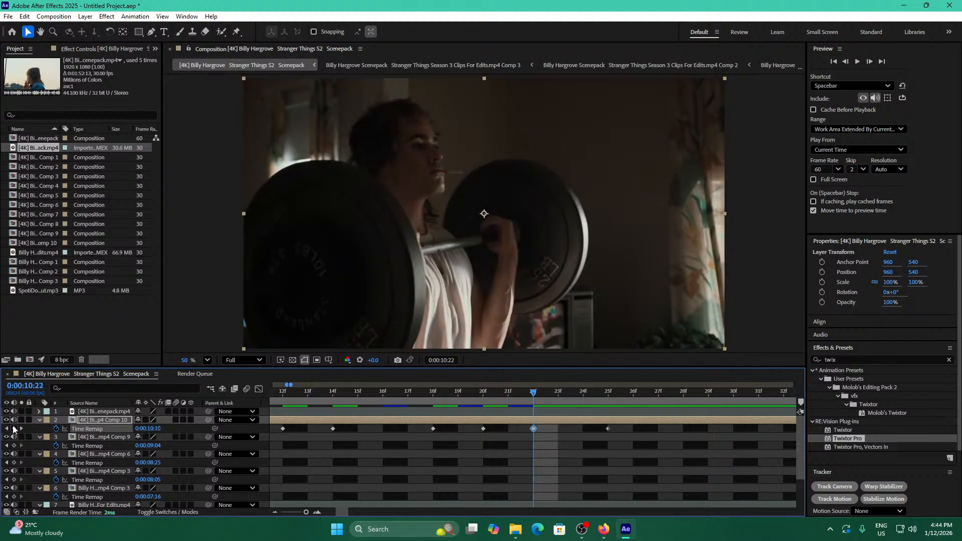
pyautogui.press('pagedown')
pyautogui.press('pagedown')
pyautogui.press('pagedown')
pyautogui.press('pagedown')
pyautogui.press('pagedown')
pyautogui.press('pagedown')
pyautogui.press('pagedown')
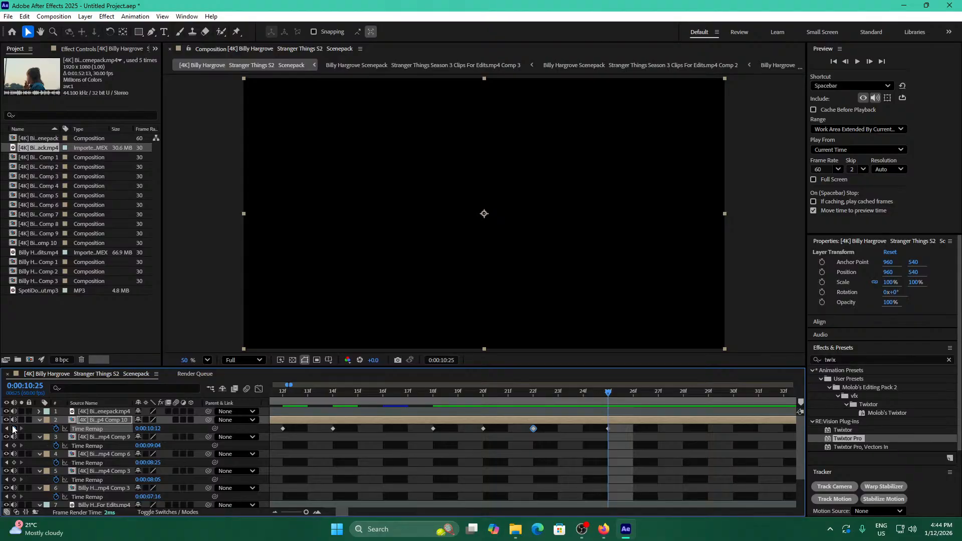
pyautogui.press('pageup')
pyautogui.press('pageup')
pyautogui.press('pageup')
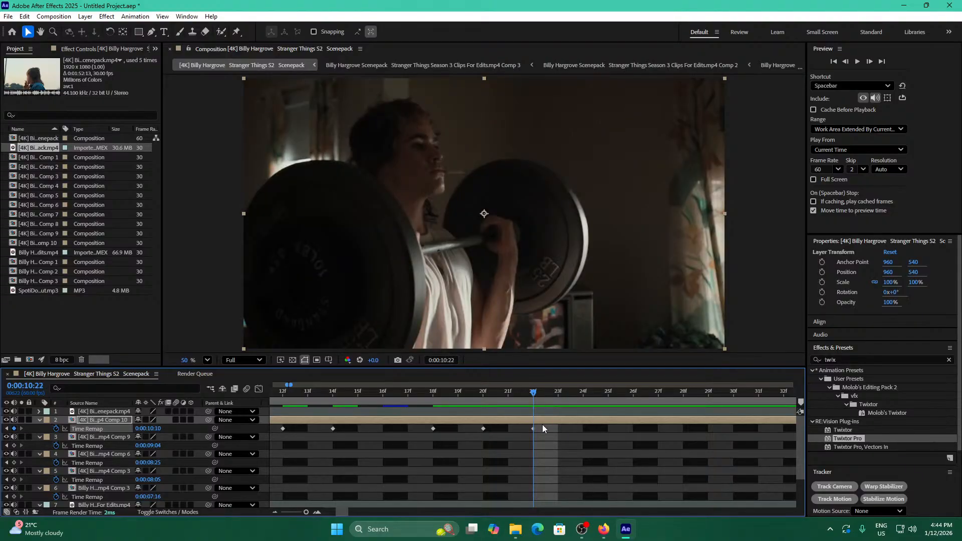
# Move groups of the weightlifting clip's time remap keyframes earlier to close the gaps, leaving them evenly spaced two frames apart.
pyautogui.moveTo(542, 425); pyautogui.dragTo(368, 443)
pyautogui.moveTo(434, 428); pyautogui.dragTo(367, 431)
pyautogui.moveTo(492, 428); pyautogui.dragTo(307, 444)
pyautogui.moveTo(306, 514); pyautogui.dragTo(309, 510)
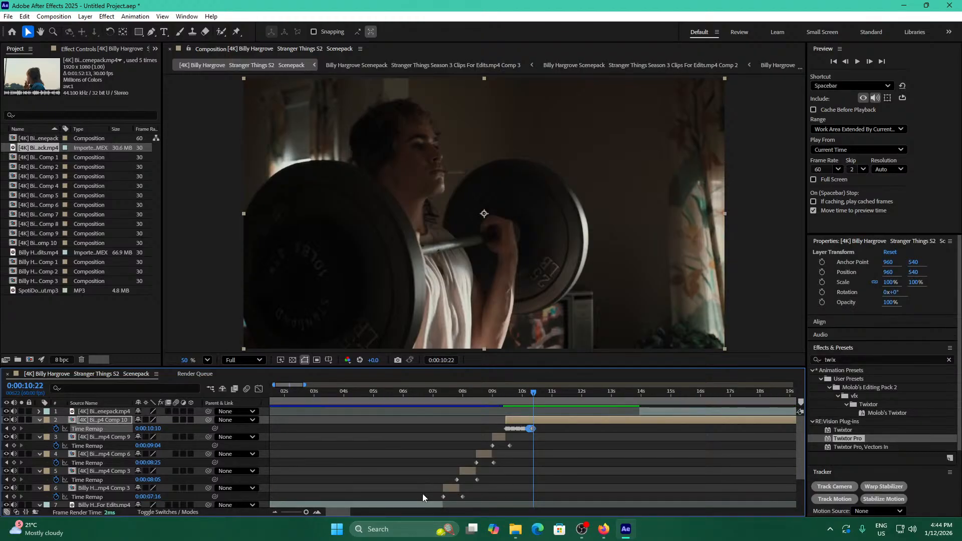
pyautogui.moveTo(303, 384)
pyautogui.mouseDown()
pyautogui.moveTo(280, 384)
pyautogui.moveTo(293, 385)
pyautogui.mouseUp()
pyautogui.moveTo(714, 441); pyautogui.dragTo(497, 429)
pyautogui.moveTo(500, 430)
pyautogui.mouseDown()
pyautogui.moveTo(490, 432)
pyautogui.moveTo(498, 440)
pyautogui.mouseUp()
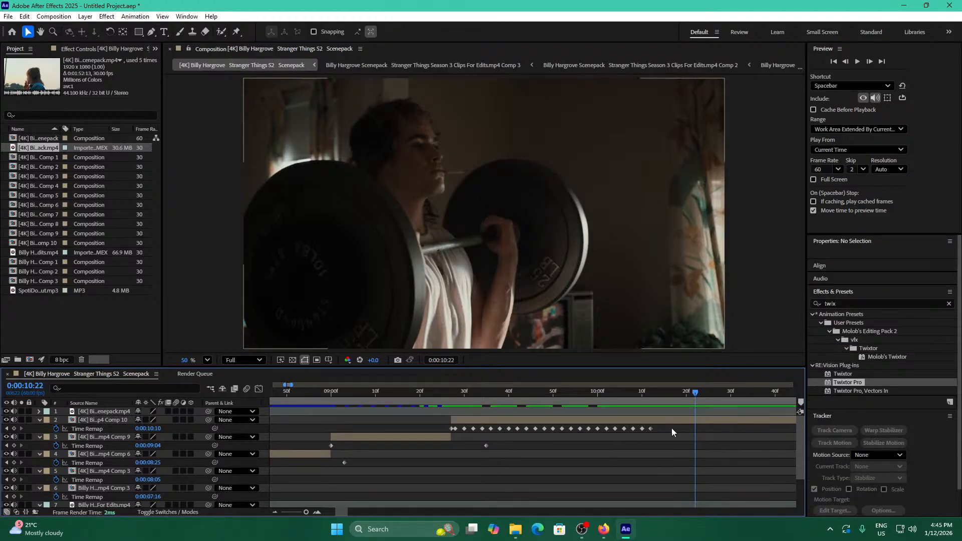
# Shift the time remap keyframes to start at 0:00:09:29 and compress them to one frame apart, ending at 0:00:09:50.
pyautogui.moveTo(672, 428); pyautogui.dragTo(461, 428)
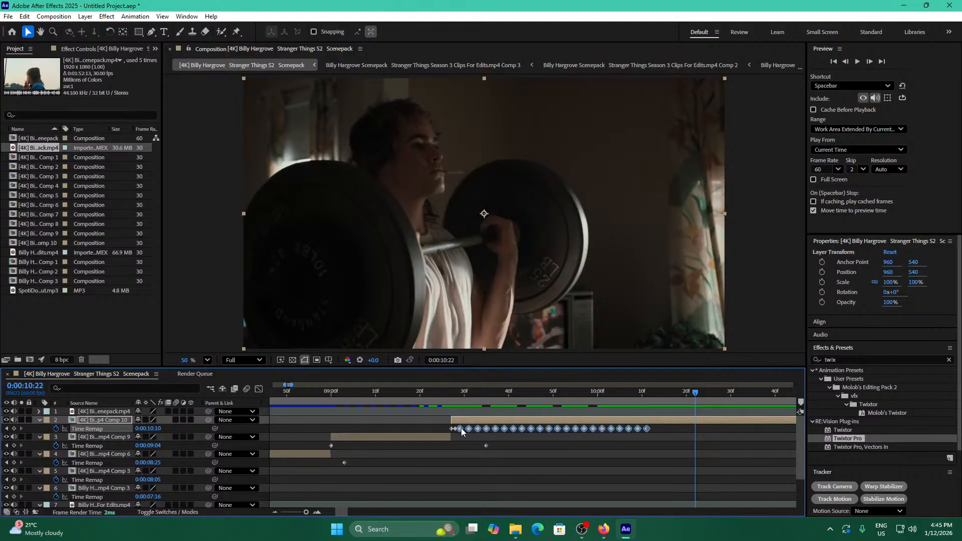
pyautogui.click(464, 436)
pyautogui.moveTo(654, 425); pyautogui.dragTo(466, 437)
pyautogui.moveTo(664, 426); pyautogui.dragTo(586, 430)
pyautogui.moveTo(462, 430); pyautogui.dragTo(461, 430)
pyautogui.moveTo(646, 430); pyautogui.dragTo(563, 431)
pyautogui.click(451, 396)
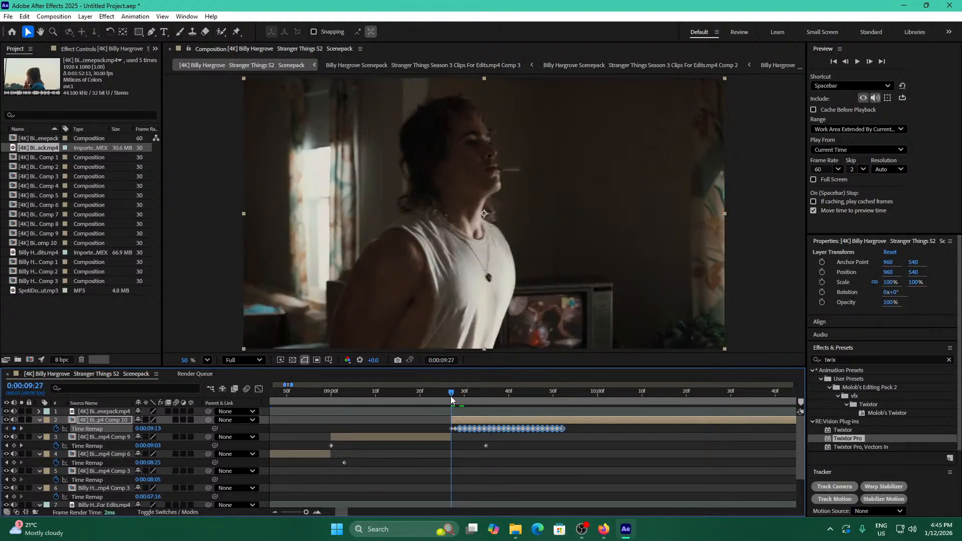
pyautogui.moveTo(295, 513); pyautogui.dragTo(312, 512)
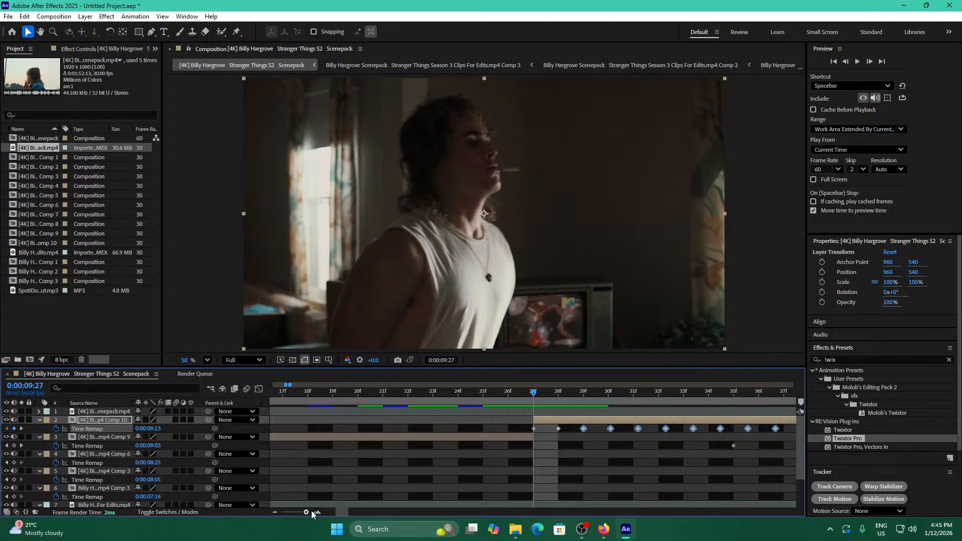
pyautogui.moveTo(538, 392); pyautogui.dragTo(456, 429)
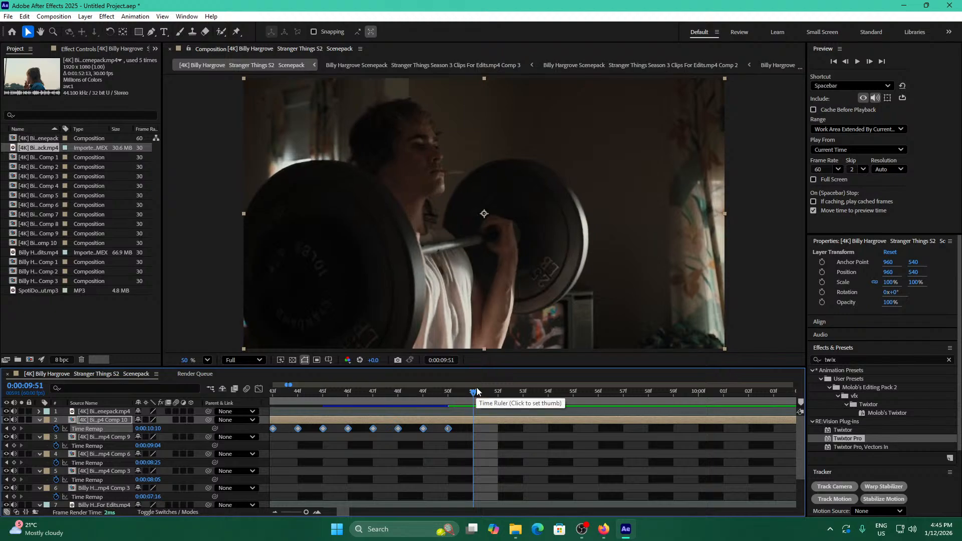
# Split the weightlifting layer at 0:00:09:51 and delete the remainder after it.
pyautogui.moveTo(464, 394); pyautogui.dragTo(630, 395)
pyautogui.click(633, 421)
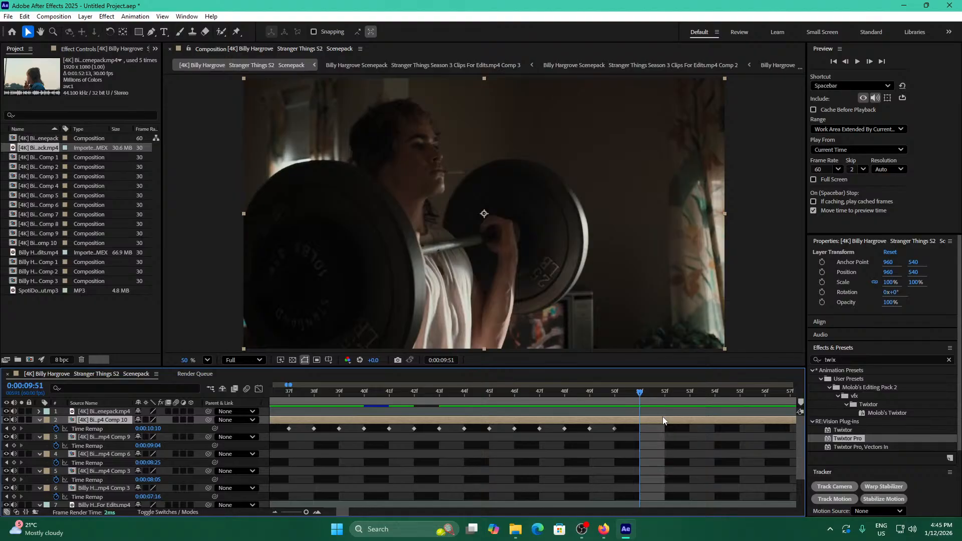
pyautogui.hotkey('ctrl', 'shift', 'd')
pyautogui.press('Delete')
# Pre-compose the trimmed weightlifting layer and apply the Twixtor Pro effect to it.
pyautogui.click(619, 421)
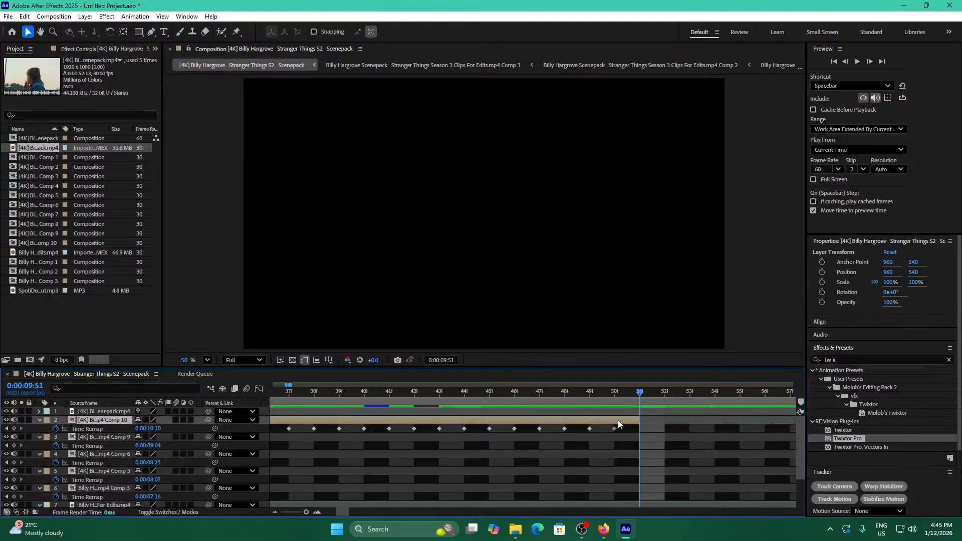
pyautogui.hotkey('ctrl', 'shift', 'c')
pyautogui.click(525, 341)
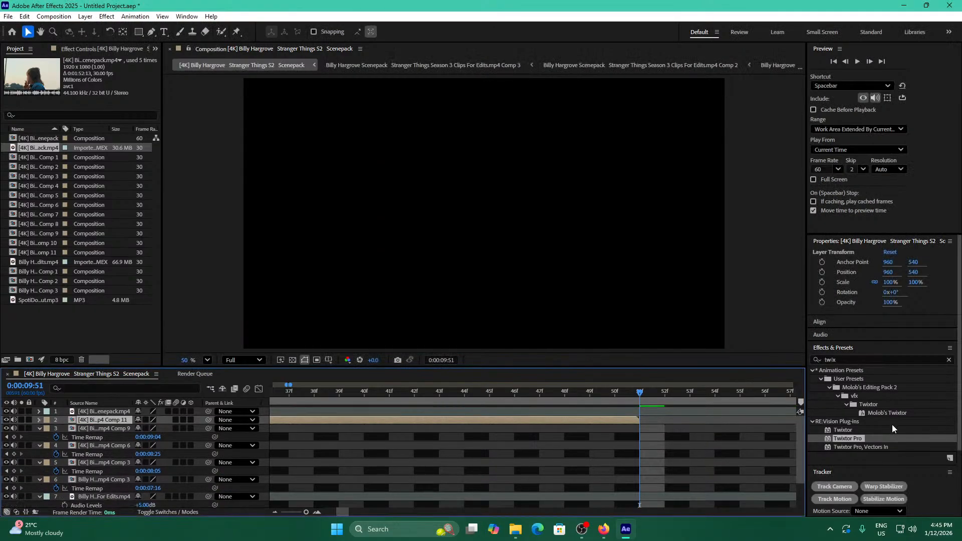
pyautogui.moveTo(844, 439); pyautogui.dragTo(574, 420)
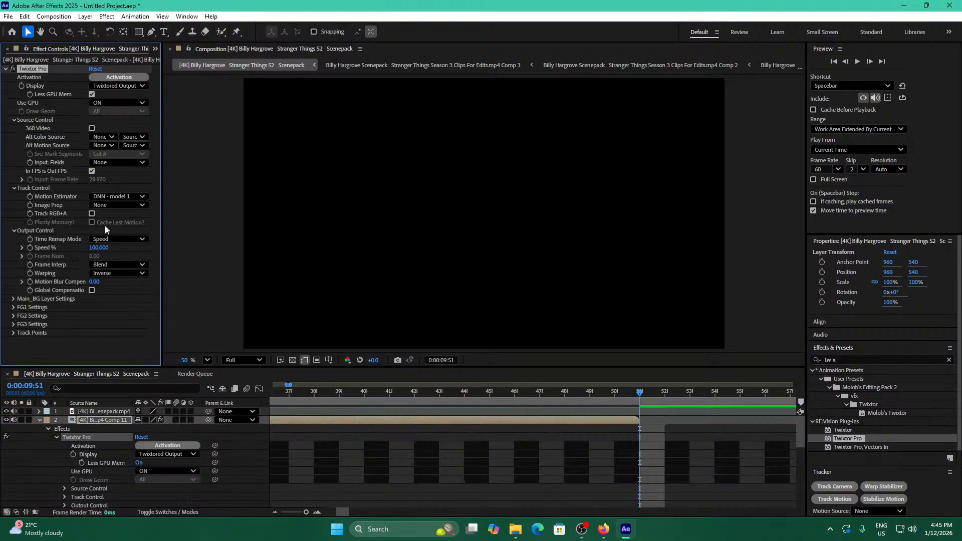
# Set Twixtor Pro's Image Prep to Delinearize and Warping to Forward, keeping Frame Interp on Blend.
pyautogui.click(118, 205)
pyautogui.click(116, 236)
pyautogui.click(102, 265)
pyautogui.click(75, 270)
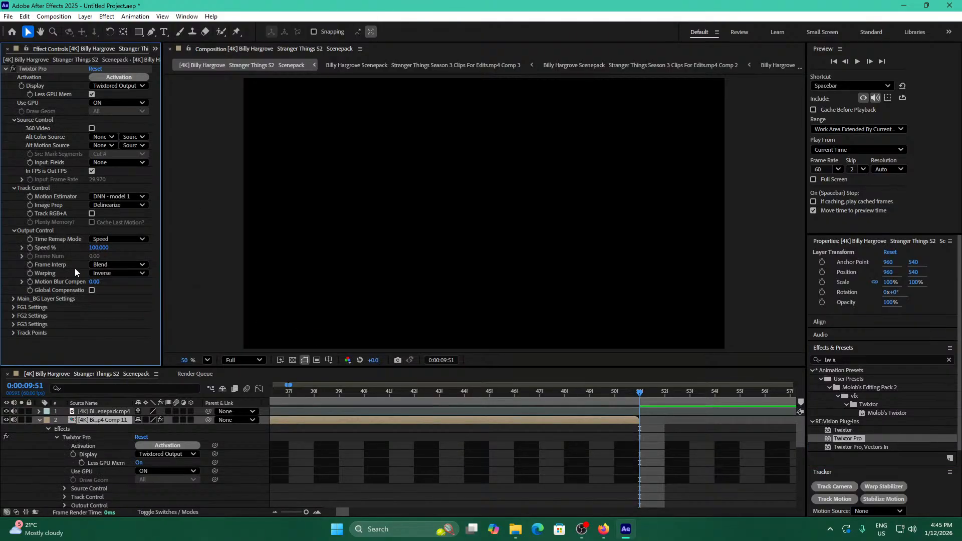
pyautogui.click(104, 273)
pyautogui.click(122, 307)
# Pre-compose the Twixtor weightlifting layer with all attributes moved, and enable time remapping on the new layer.
pyautogui.click(580, 420)
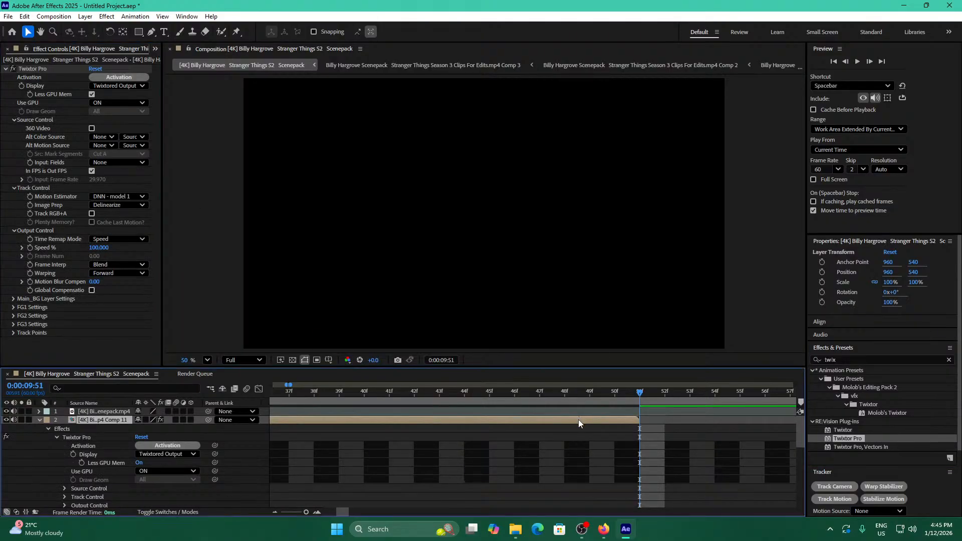
pyautogui.hotkey('ctrl', 'shift', 'c')
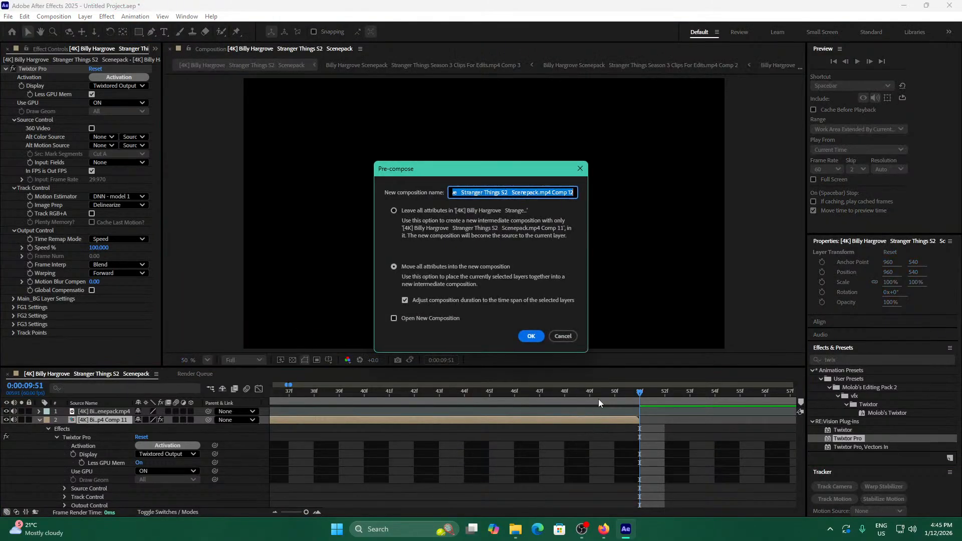
pyautogui.click(532, 337)
pyautogui.hotkey('ctrl', 'alt', 't')
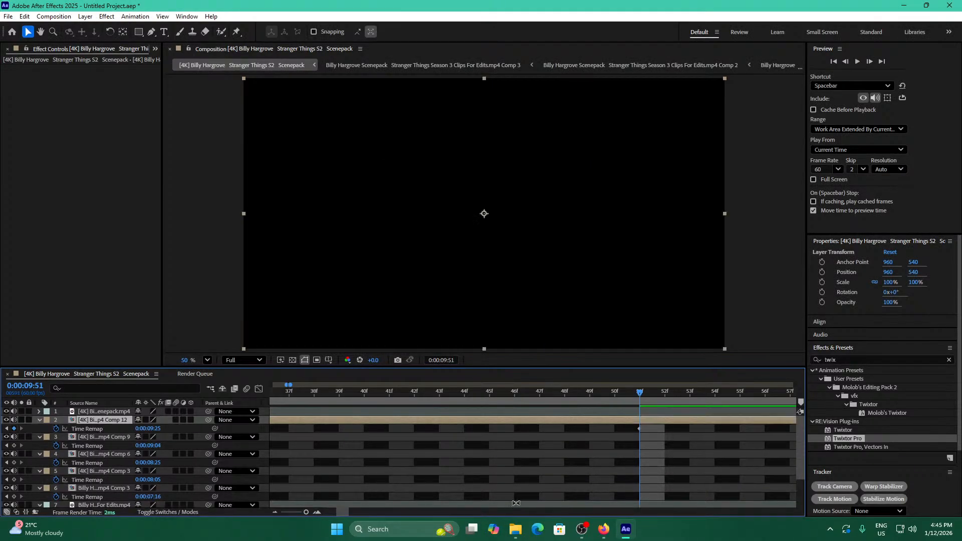
# Play back the short slowed clips into the weightlifting shot to check the timing against the music.
pyautogui.moveTo(306, 512); pyautogui.dragTo(309, 515)
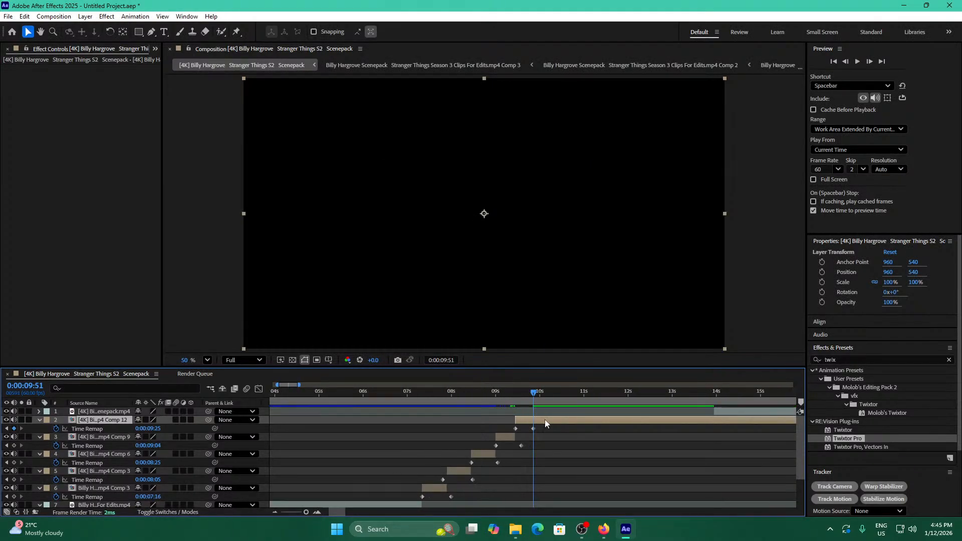
pyautogui.press('space')
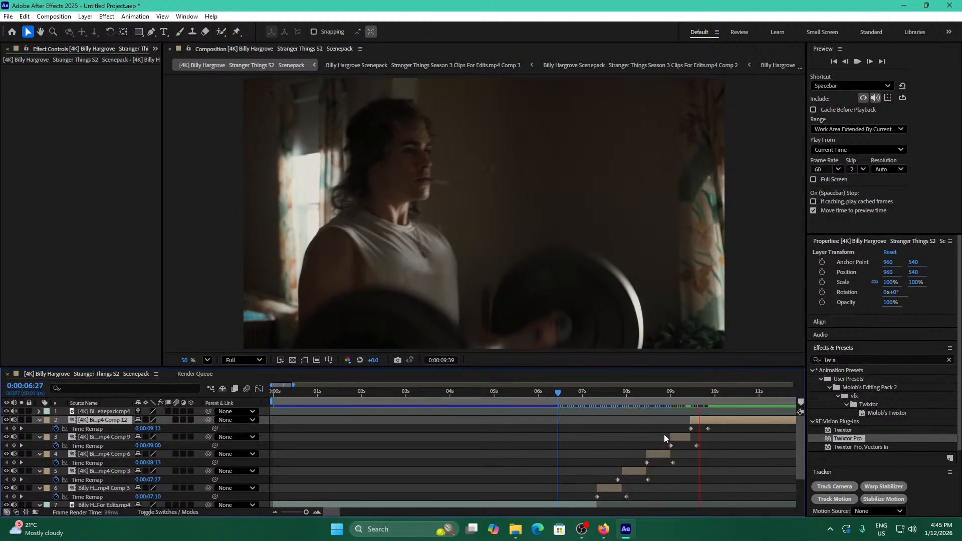
pyautogui.press('space')
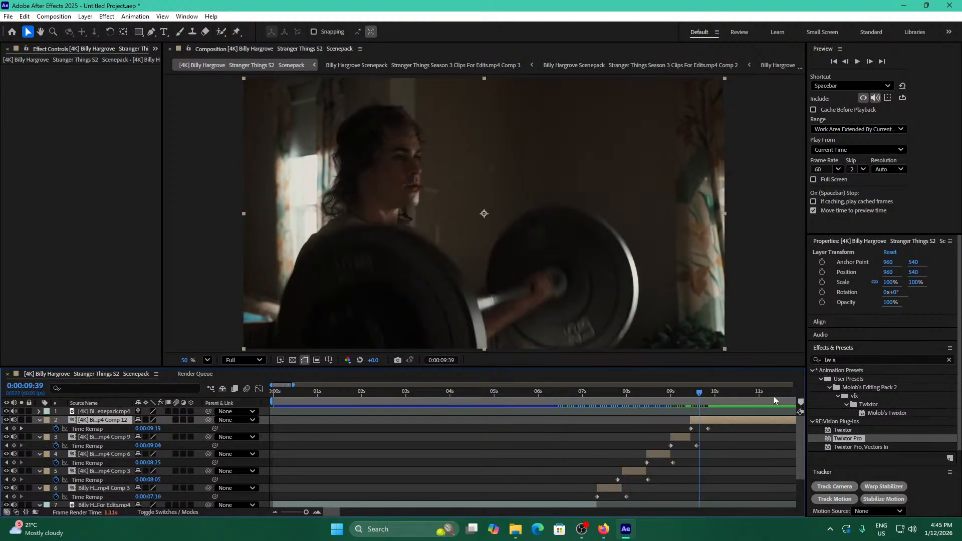
pyautogui.press('space')
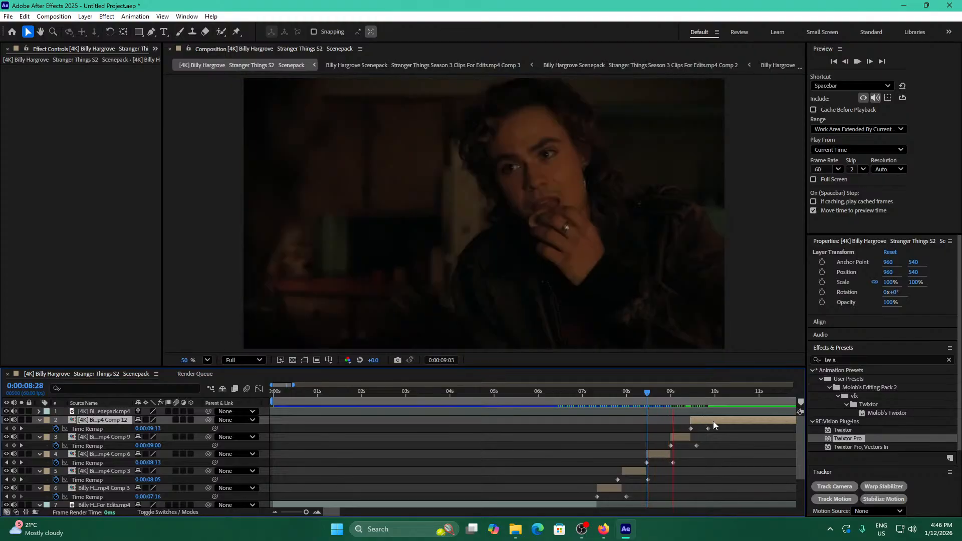
pyautogui.press('space')
pyautogui.click(638, 393)
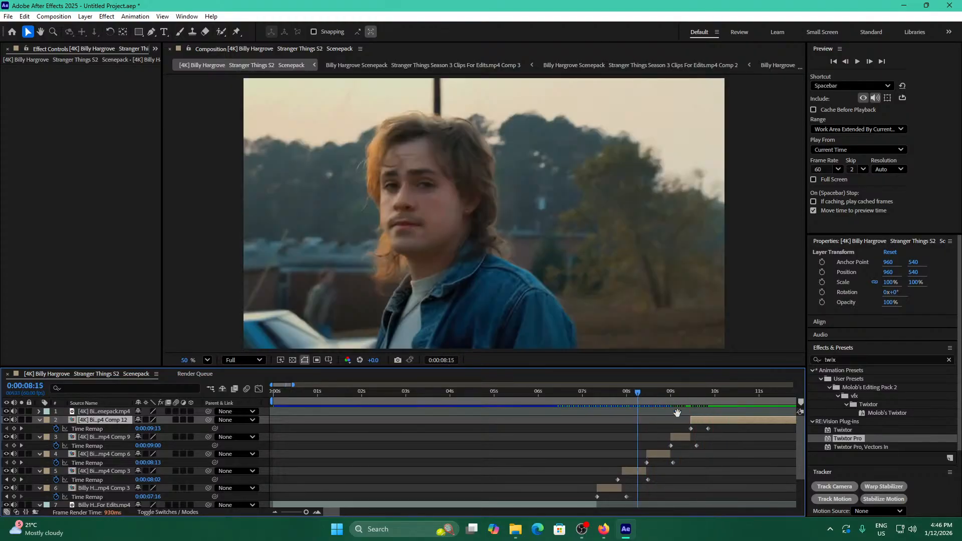
pyautogui.press('space')
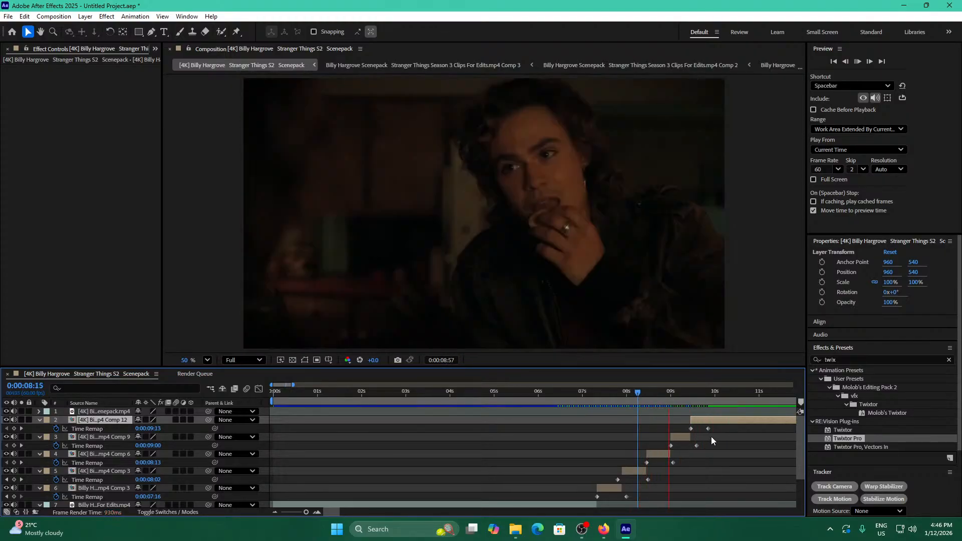
pyautogui.press('space')
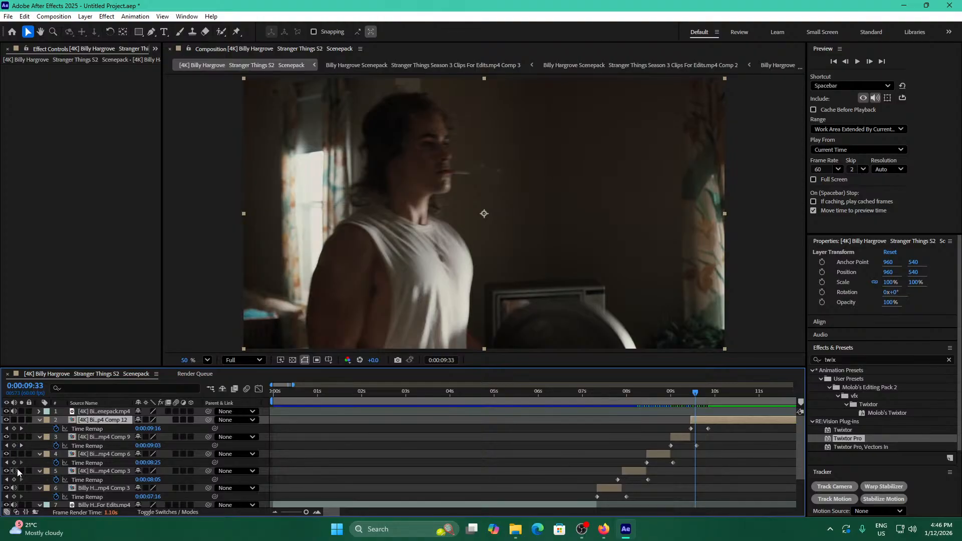
# Mute the audio of the short slowed clip layers below the weightlifting clip.
pyautogui.click(15, 470)
pyautogui.click(14, 484)
pyautogui.scroll(-1, 22, 473)
pyautogui.click(14, 462)
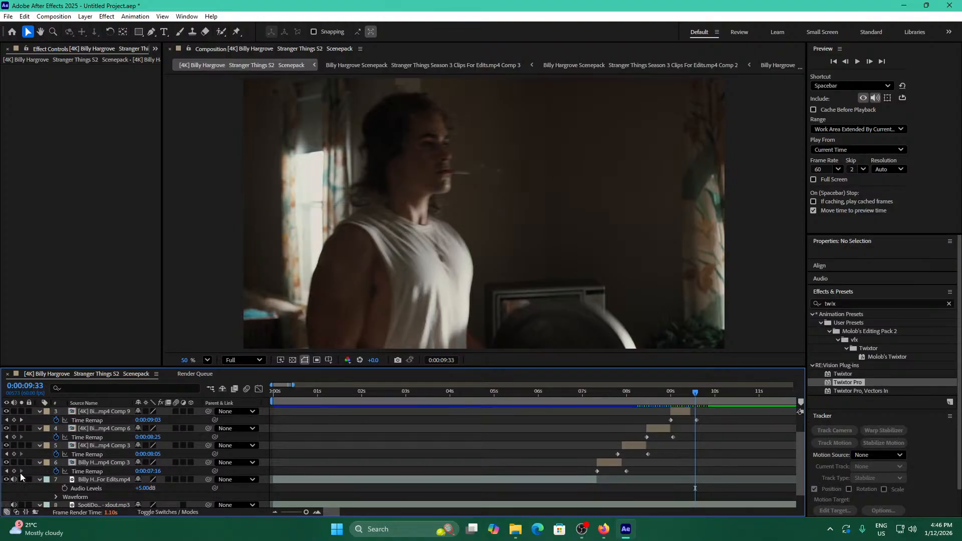
# Play back the short slowed clips into the weightlifting shot to check the transition against the music.
pyautogui.press('space')
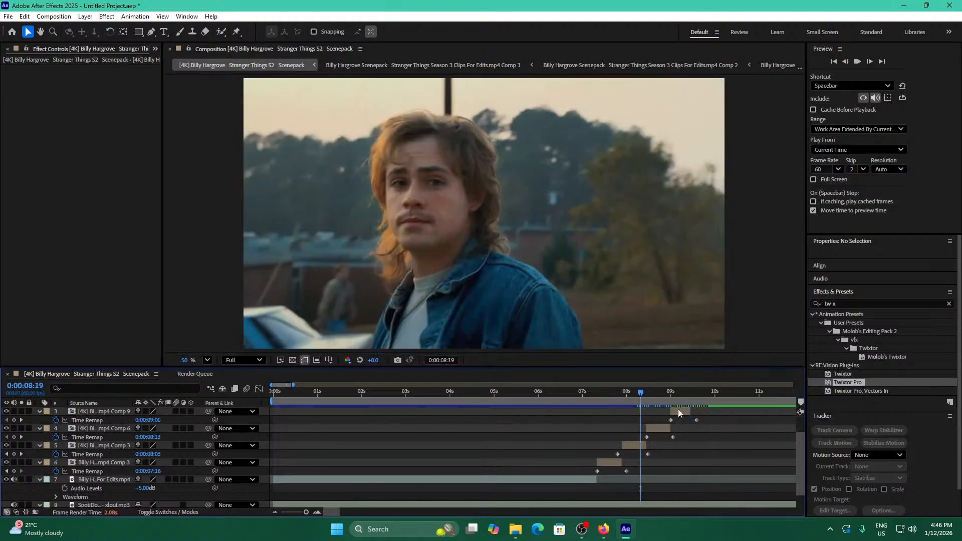
pyautogui.scroll(1, 678, 409)
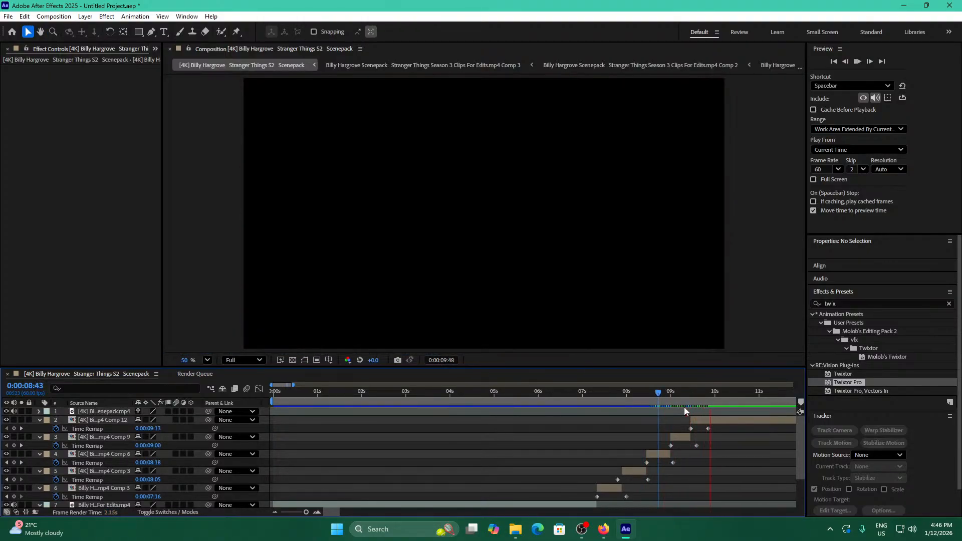
pyautogui.press('space')
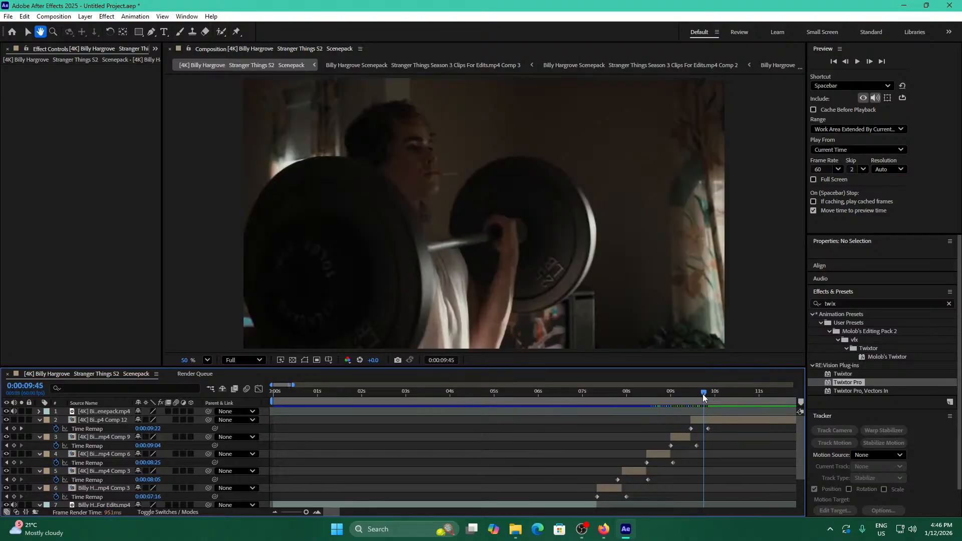
# Split the weightlifting layer at 0:00:09:37, slide the later part back to the previous clip's end, and delete the earlier part.
pyautogui.moveTo(703, 394)
pyautogui.mouseDown()
pyautogui.moveTo(691, 394)
pyautogui.moveTo(698, 394)
pyautogui.mouseUp()
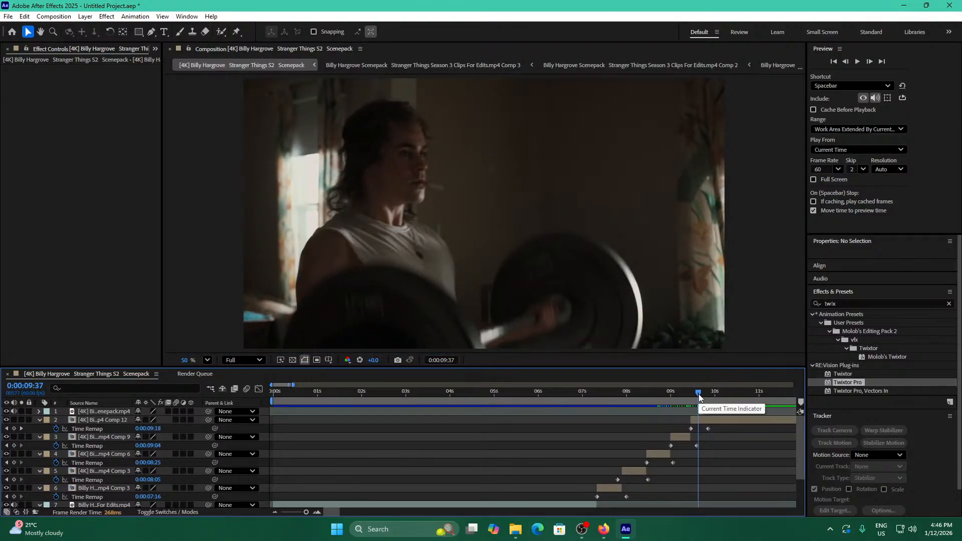
pyautogui.click(701, 421)
pyautogui.hotkey('ctrl', 'shift', 'd')
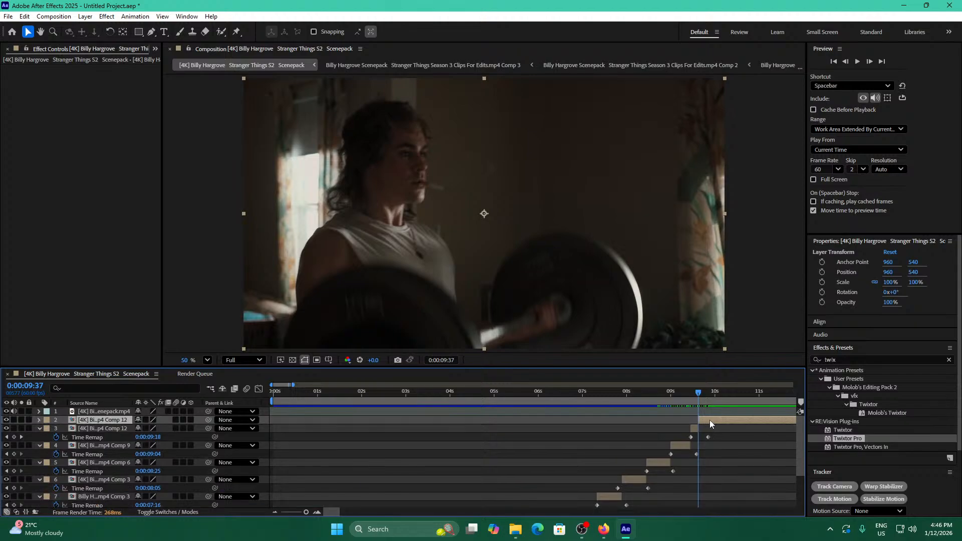
pyautogui.moveTo(710, 420); pyautogui.dragTo(705, 420)
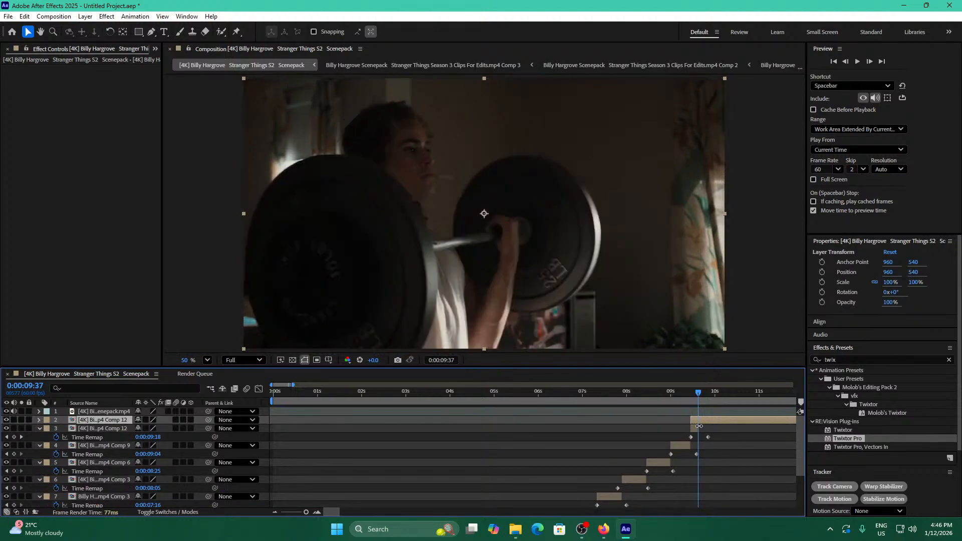
pyautogui.click(691, 429)
pyautogui.press('Delete')
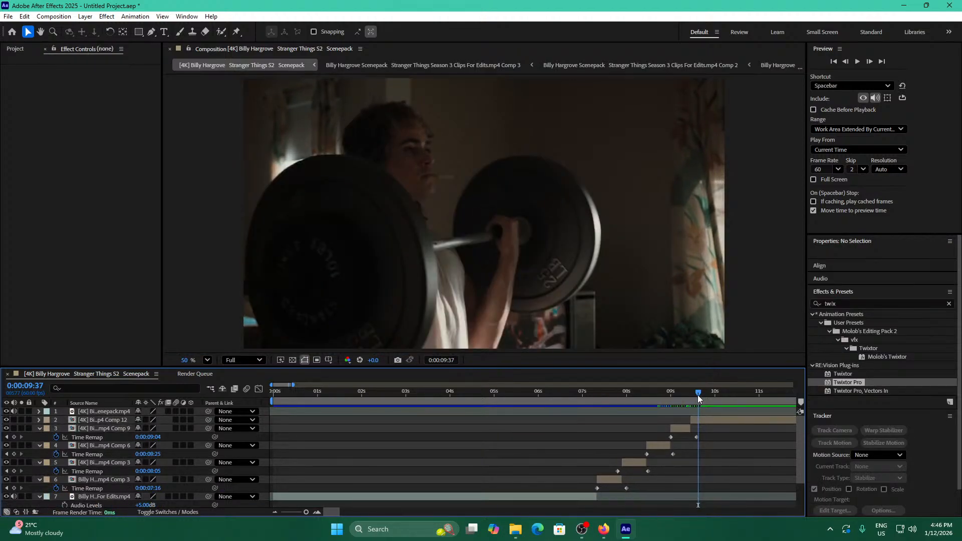
# Enable time remapping on the trimmed weightlifting layer and move its last keyframe to about 0:00:09:55.
pyautogui.click(697, 418)
pyautogui.hotkey('ctrl', 'alt', 't')
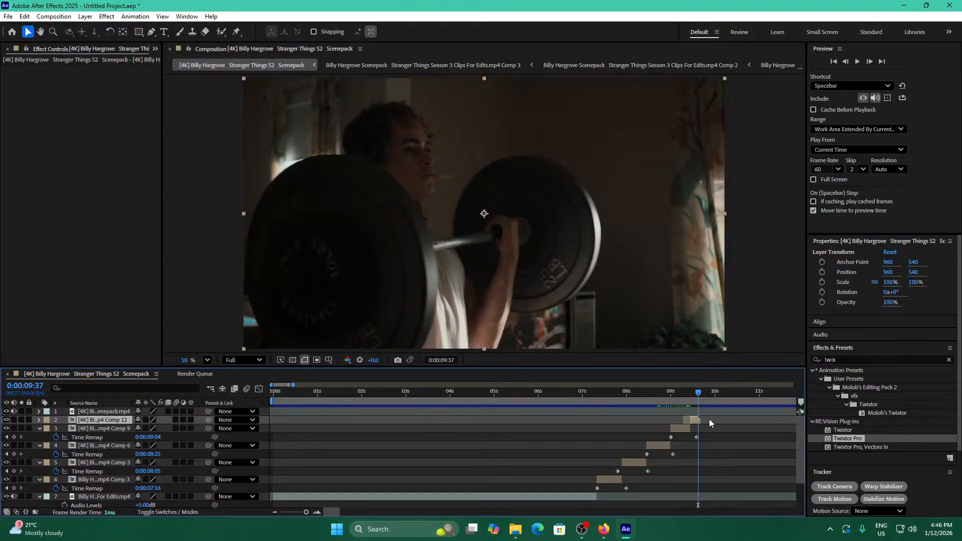
pyautogui.moveTo(700, 429); pyautogui.dragTo(711, 428)
# Play back the edit through the remapped weightlifting clip to check its speed against the music.
pyautogui.moveTo(693, 395); pyautogui.dragTo(490, 399)
pyautogui.press('space')
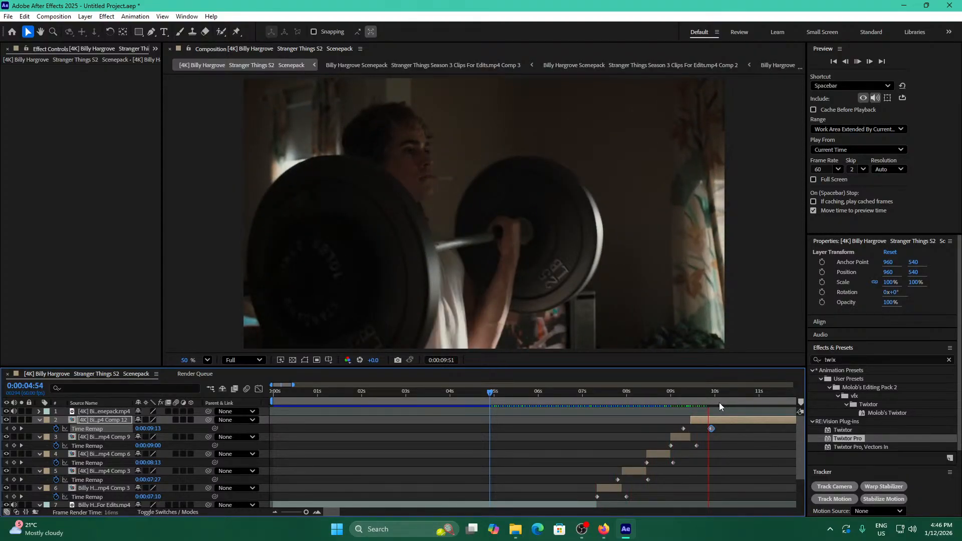
pyautogui.click(686, 397)
pyautogui.moveTo(672, 395); pyautogui.dragTo(596, 402)
pyautogui.press('space')
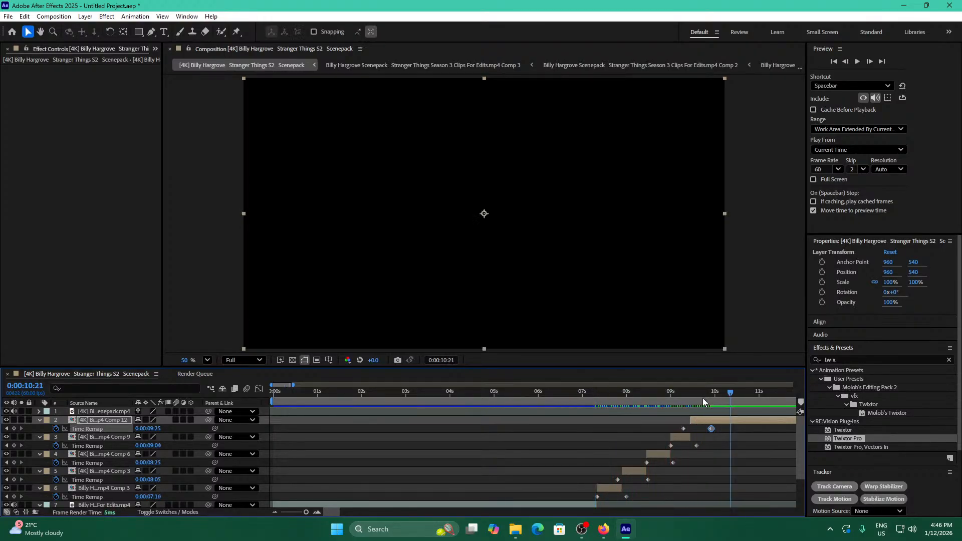
# Find the beat by playback, split the weightlifting layer at 0:00:09:57, and delete the part after it.
pyautogui.moveTo(703, 398); pyautogui.dragTo(676, 396)
pyautogui.press('space')
pyautogui.press('space')
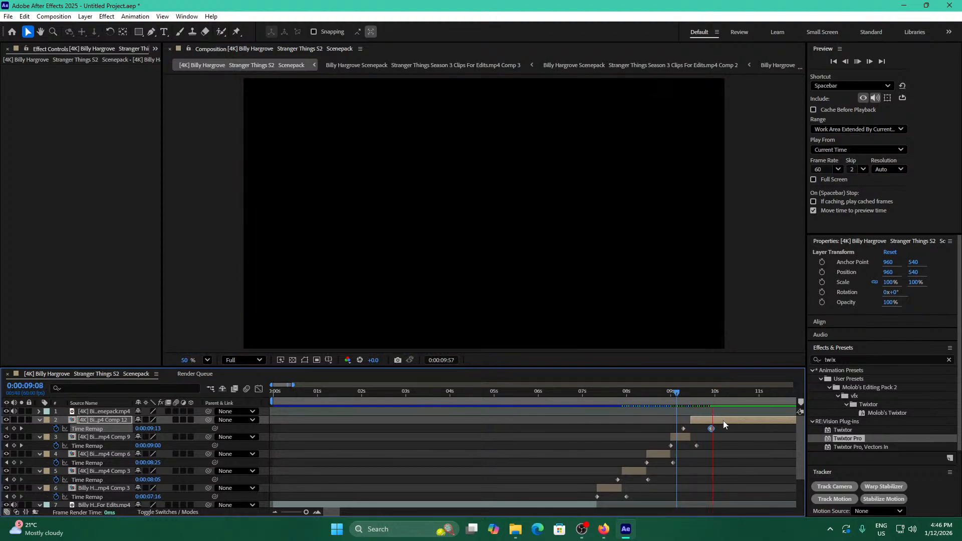
pyautogui.press('space')
pyautogui.hotkey('ctrl', 'shift', 'd')
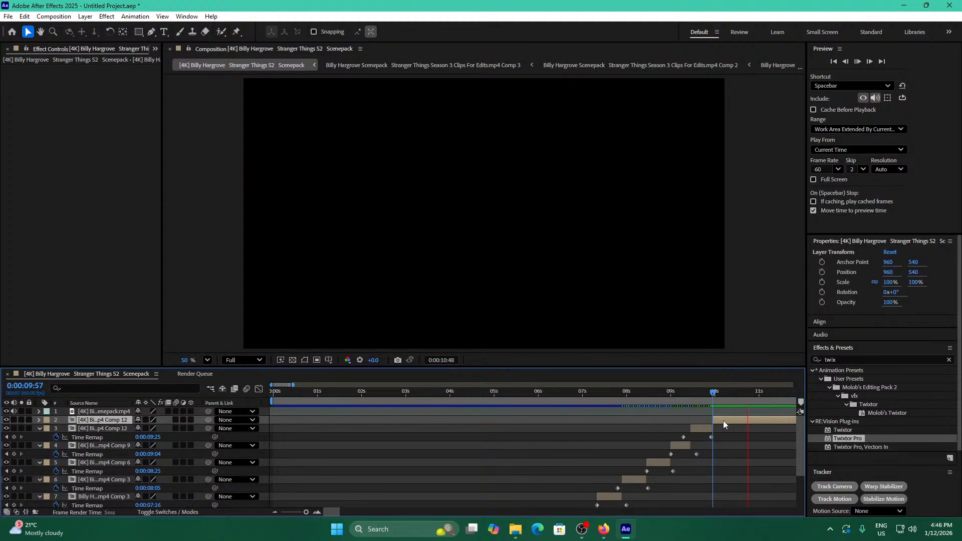
pyautogui.press('Delete')
pyautogui.press('space')
# Slow the weightlifting clip further by moving its last time remap keyframe beyond the clip's end to 0:00:10:00.
pyautogui.moveTo(467, 409); pyautogui.dragTo(466, 407)
pyautogui.moveTo(282, 514); pyautogui.dragTo(313, 514)
pyautogui.press('pagedown')
pyautogui.press('pagedown')
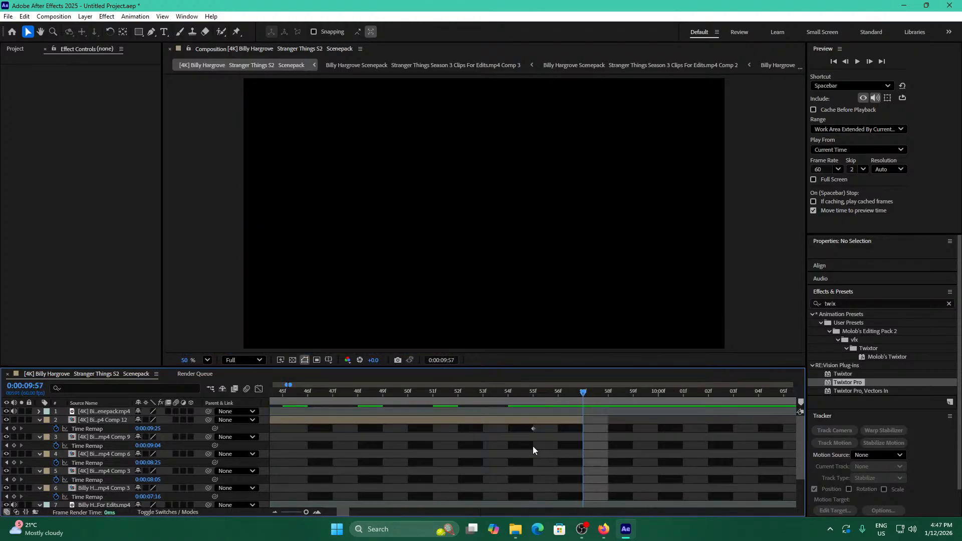
pyautogui.moveTo(533, 429); pyautogui.dragTo(610, 429)
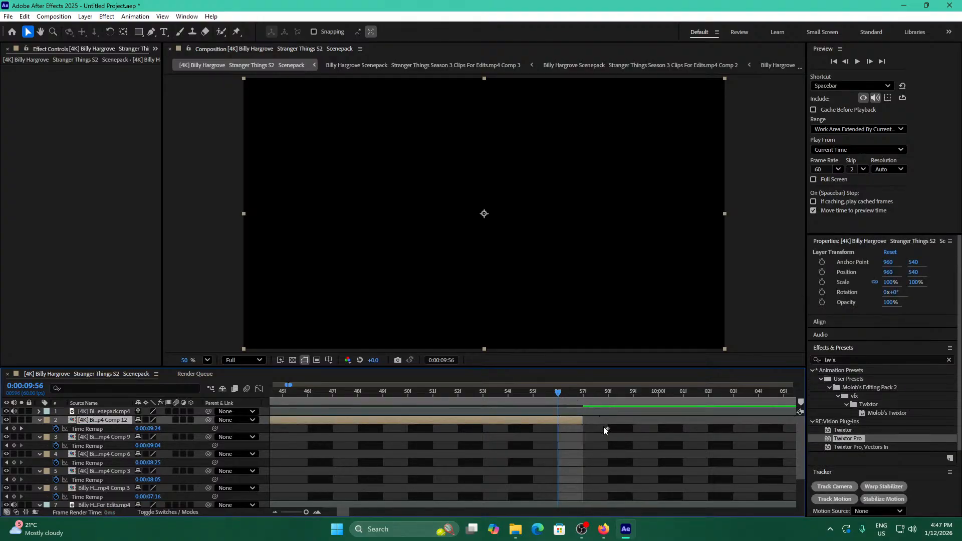
pyautogui.moveTo(608, 429); pyautogui.dragTo(658, 428)
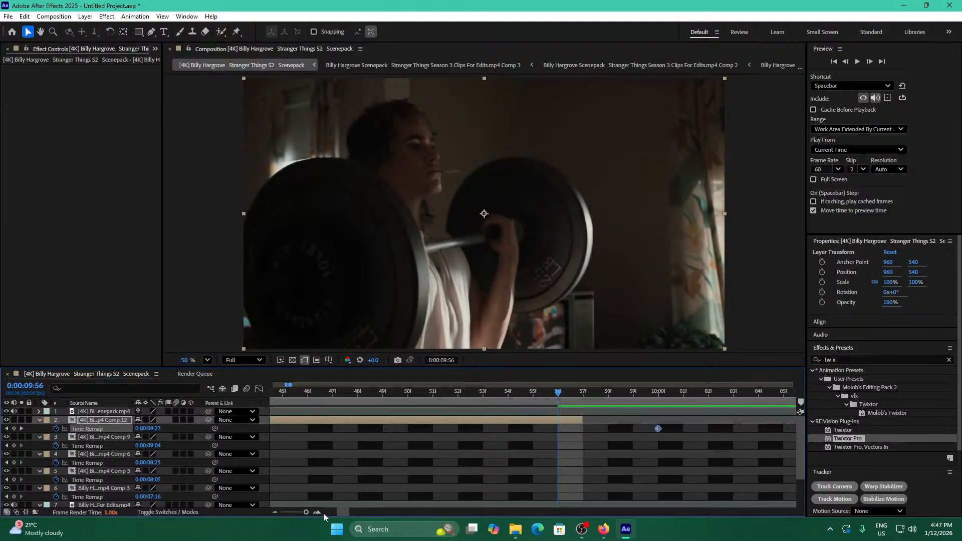
# Play the whole edit from the beginning through the weightlifting clip and return the playhead to the start.
pyautogui.moveTo(308, 512); pyautogui.dragTo(309, 512)
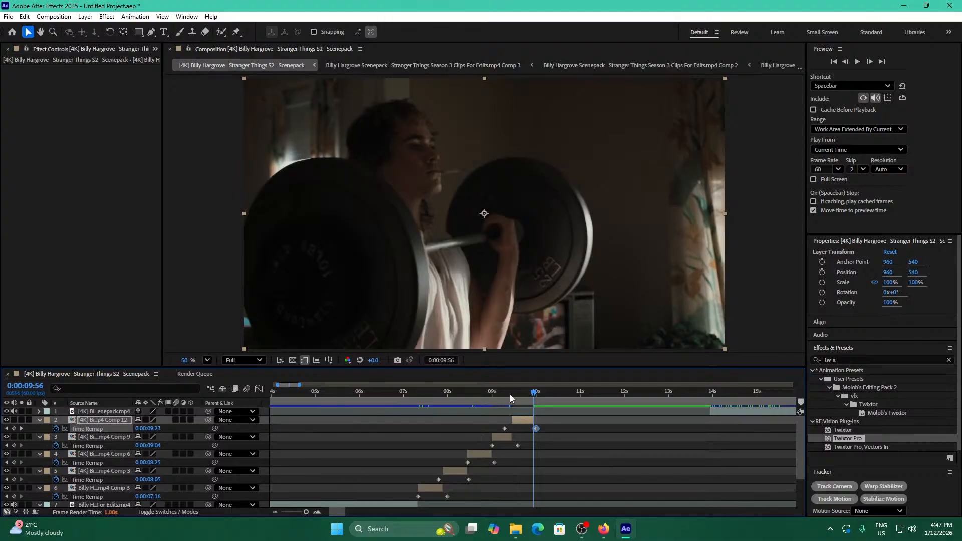
pyautogui.press('Home')
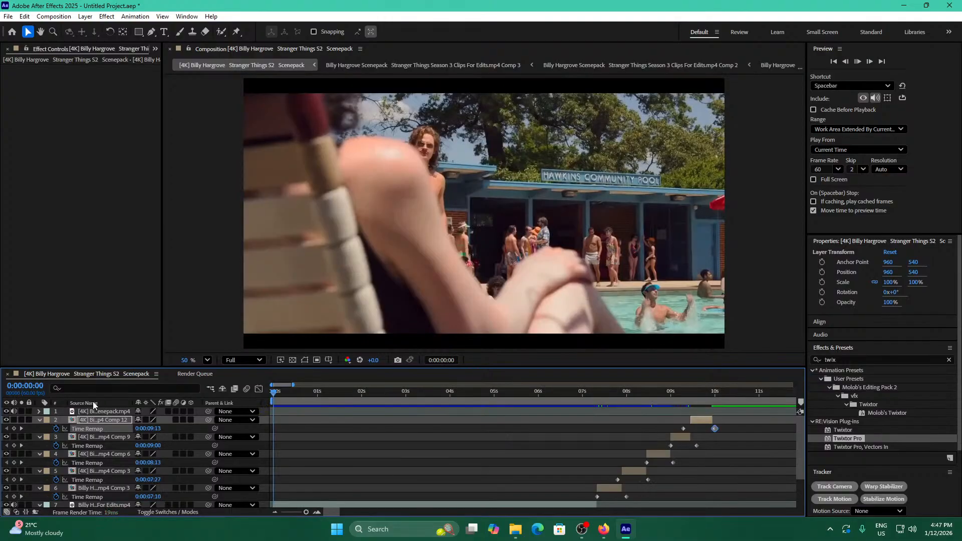
pyautogui.press('space')
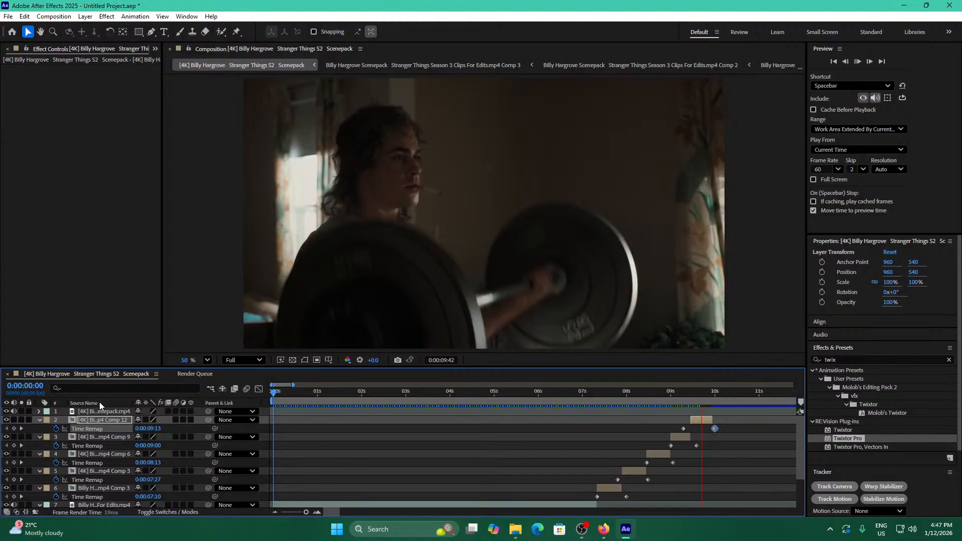
pyautogui.press('space')
pyautogui.moveTo(301, 395); pyautogui.dragTo(256, 391)
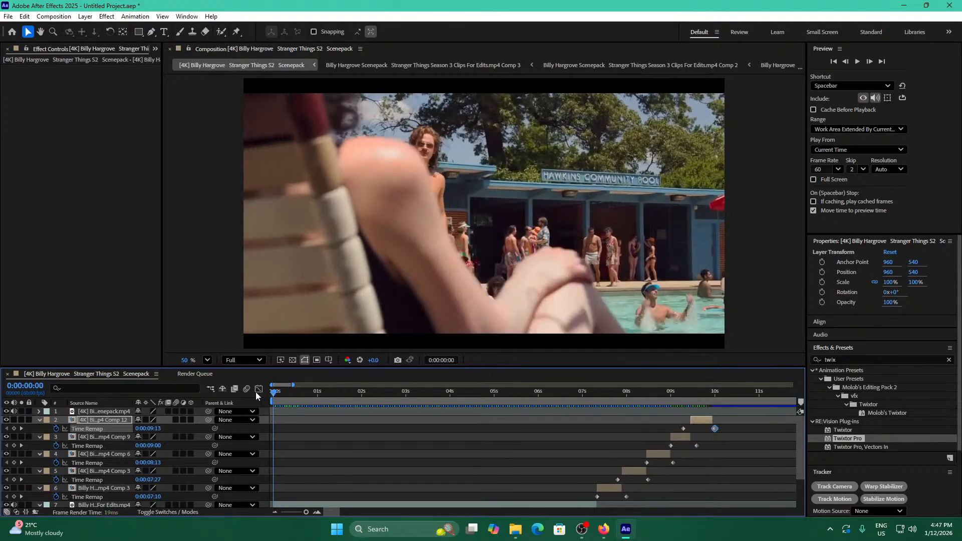
# Set the scale of the Billy Hargrove Season 3 "For Edits.mp4" footage layer to 112.5% so it fills the frame.
pyautogui.scroll(-2, 383, 477)
pyautogui.click(388, 479)
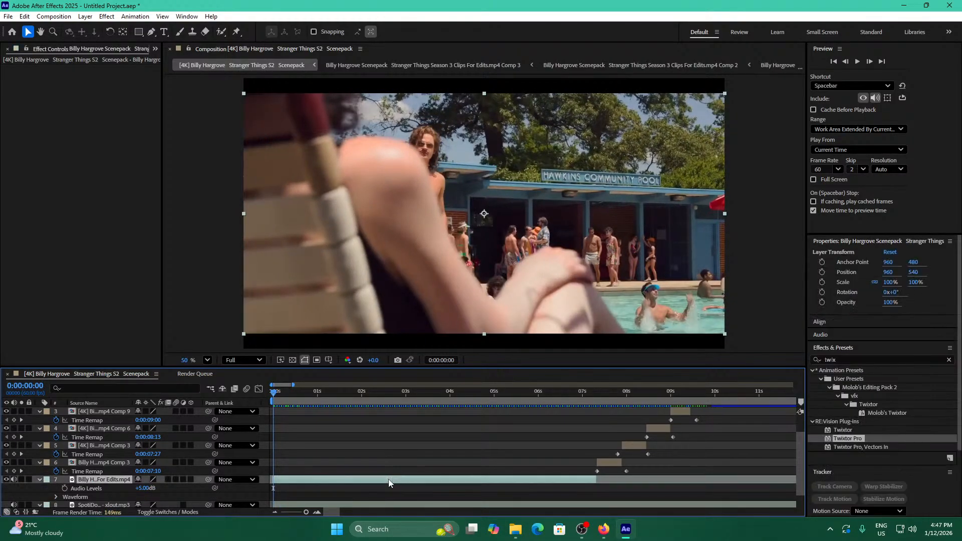
pyautogui.press('s')
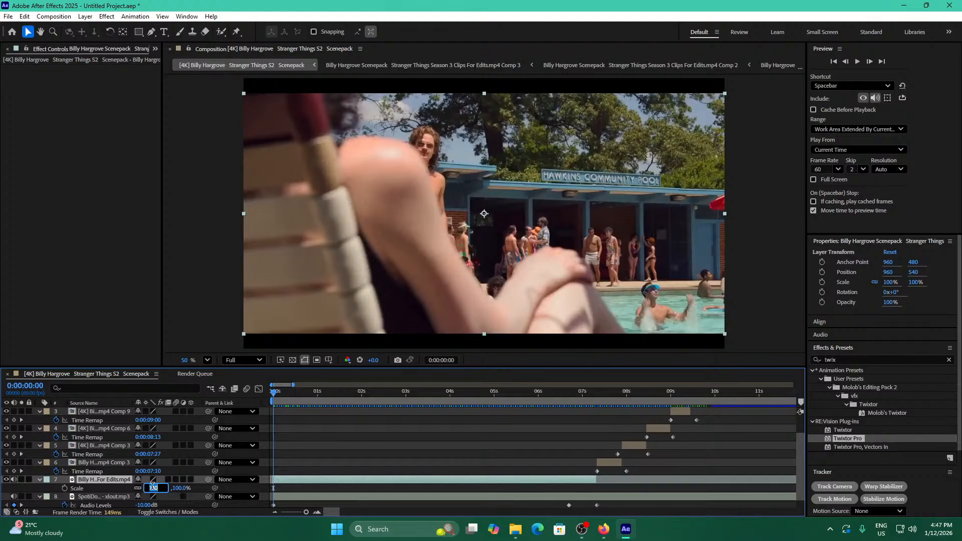
pyautogui.write('105')
pyautogui.press('Return')
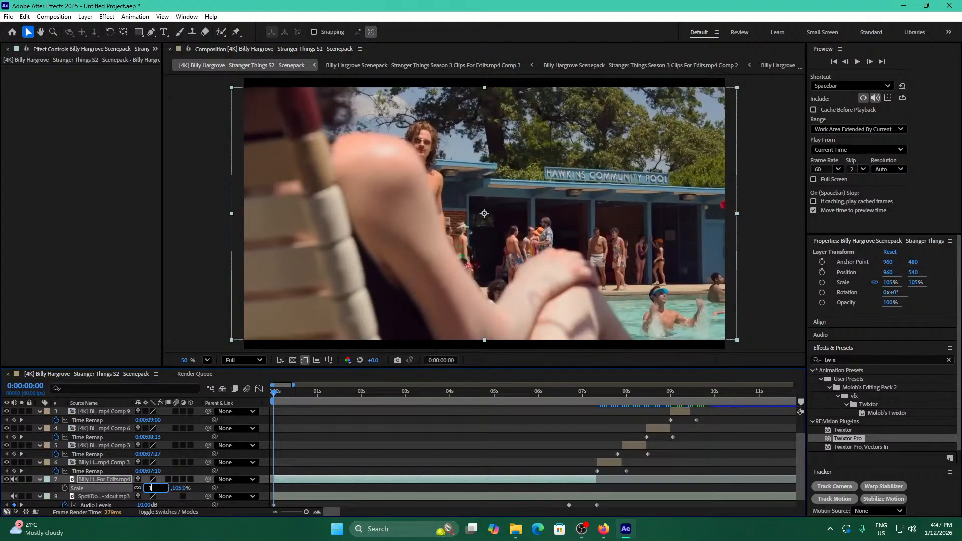
pyautogui.press('Return')
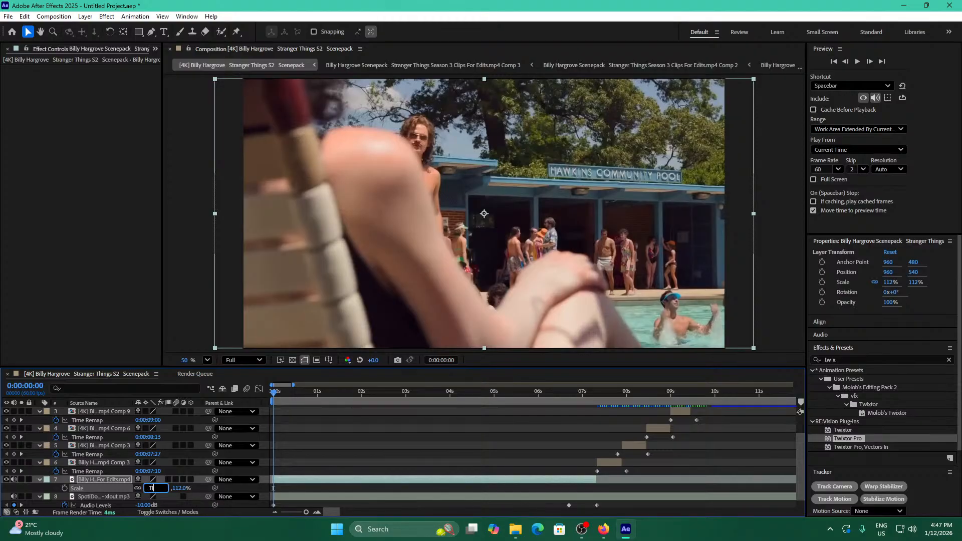
pyautogui.press('Return')
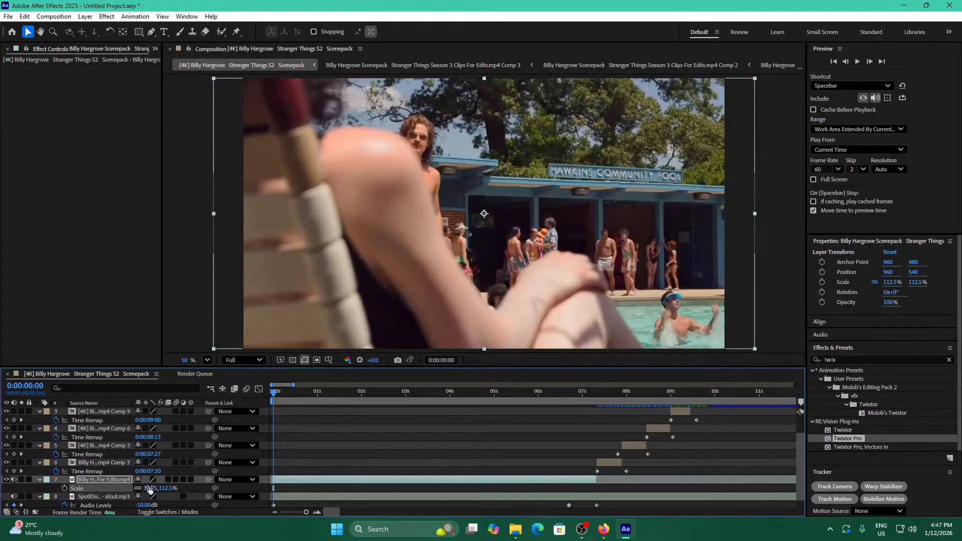
pyautogui.click(393, 457)
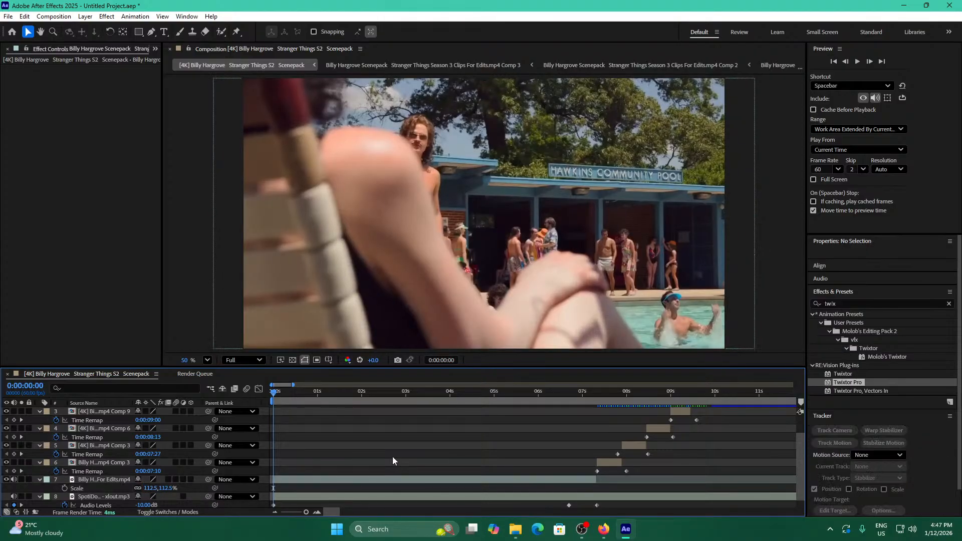
# Set the scale of the Billy Hargrove Season 3 Comp 3 layer to 112.5%.
pyautogui.click(605, 389)
pyautogui.click(602, 463)
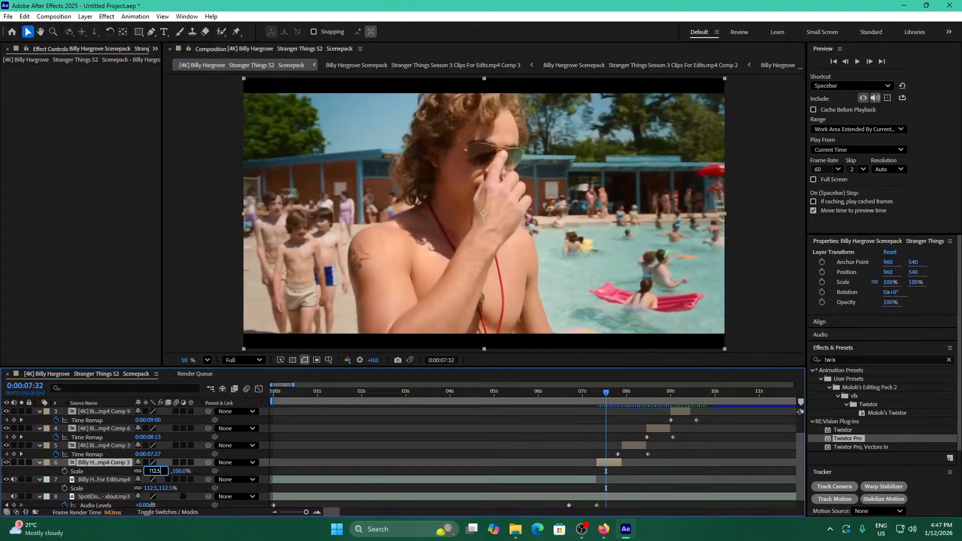
pyautogui.press('Return')
# Play the edit from the beginning to check the rescaled clips and their timing, and return to the start.
pyautogui.moveTo(595, 390); pyautogui.dragTo(43, 386)
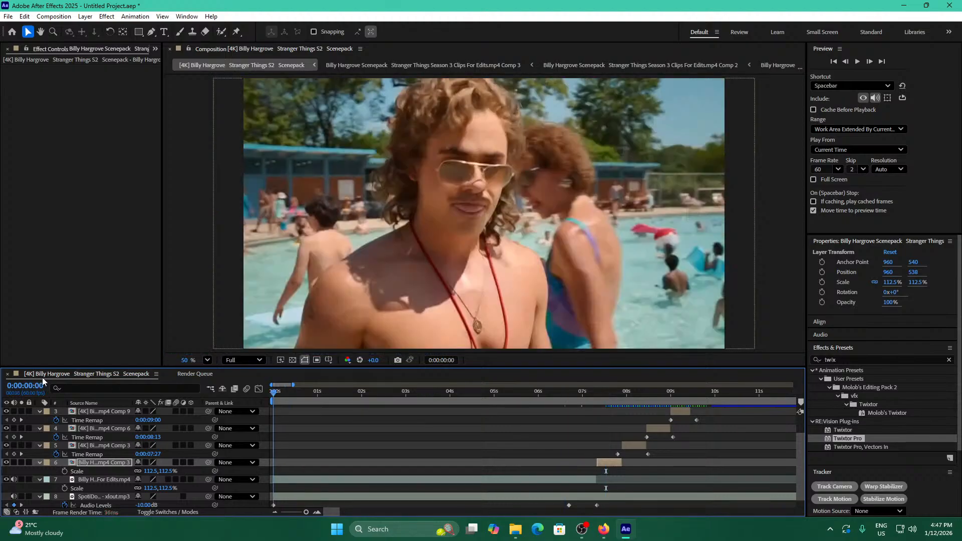
pyautogui.press('space')
pyautogui.click(680, 467)
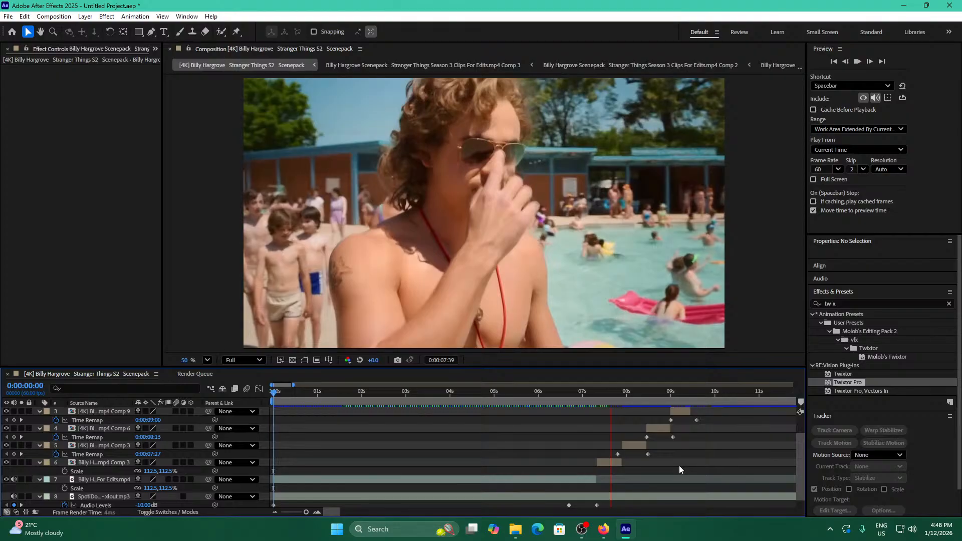
pyautogui.press('space')
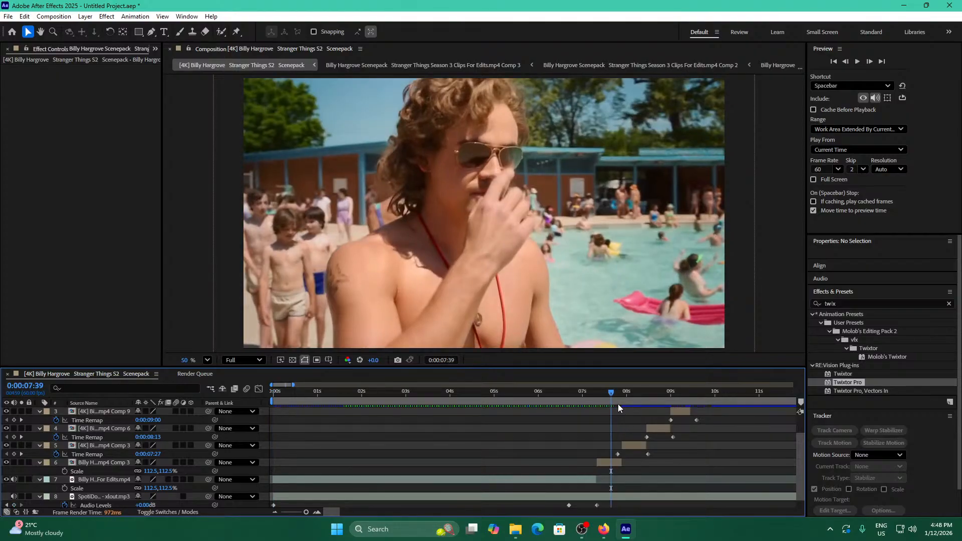
pyautogui.press('Home')
pyautogui.press('space')
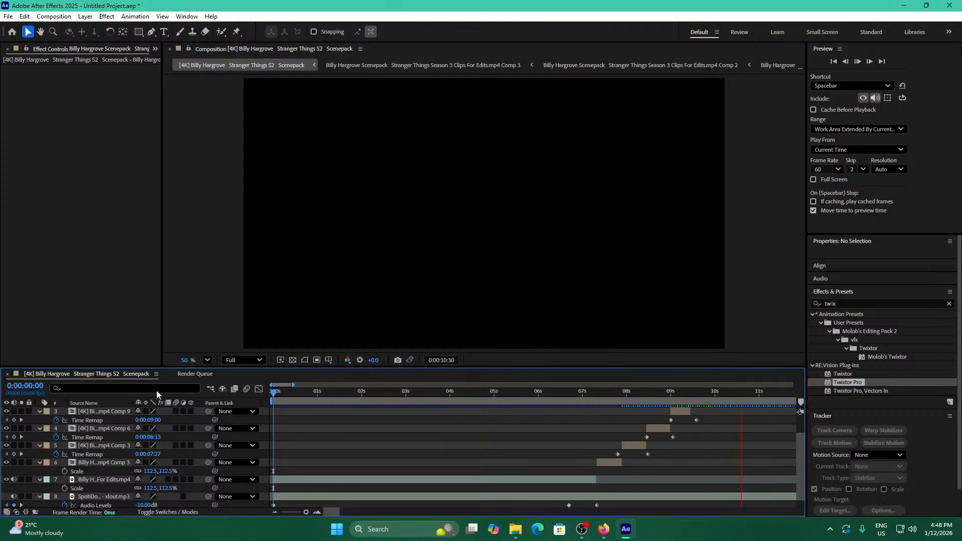
pyautogui.press('space')
pyautogui.scroll(1, 534, 464)
pyautogui.press('Home')
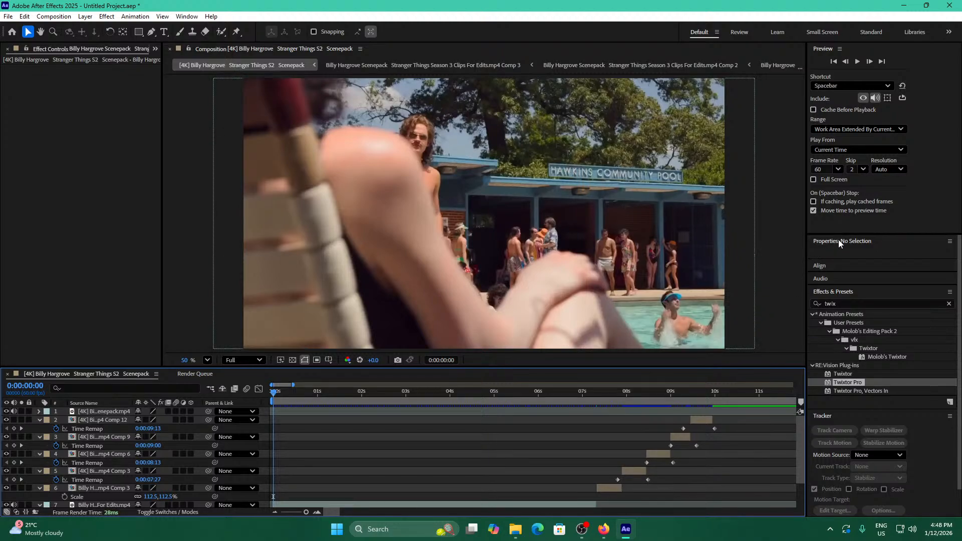
# Set the preview frame skip to 0.
pyautogui.scroll(-1, 386, 447)
pyautogui.scroll(1, 431, 447)
pyautogui.click(865, 170)
pyautogui.click(859, 181)
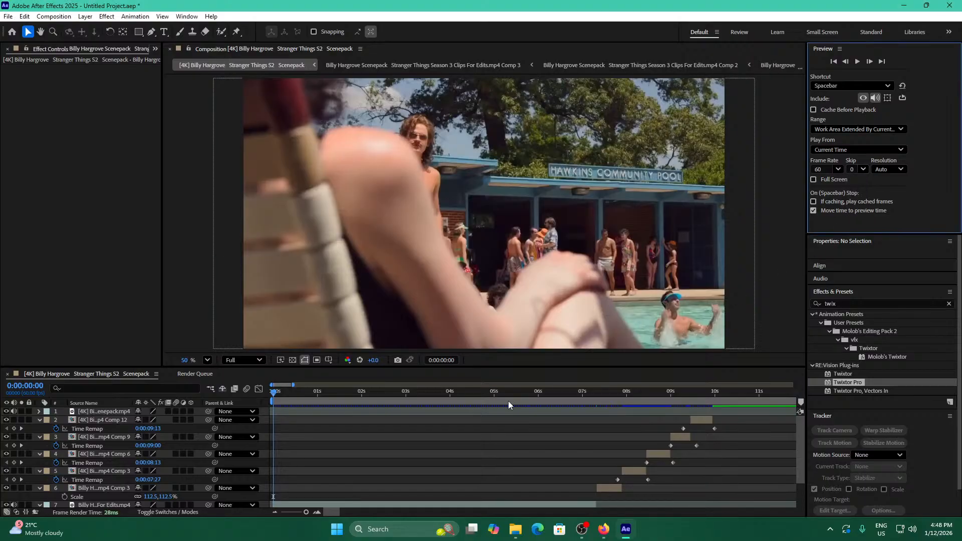
# Replay the composition from the start and examine the cut into the Comp 3 clip just after 7 seconds.
pyautogui.click(492, 450)
pyautogui.press('space')
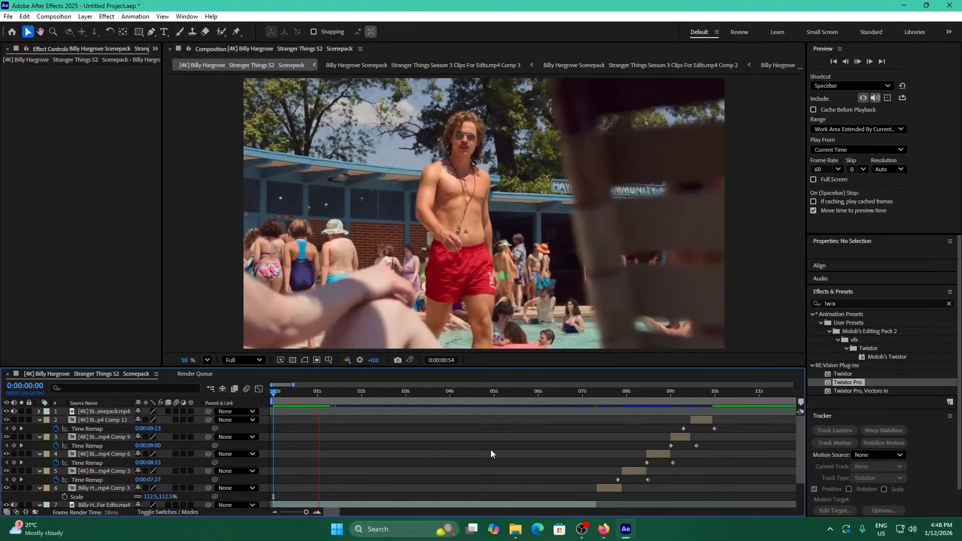
pyautogui.click(116, 388)
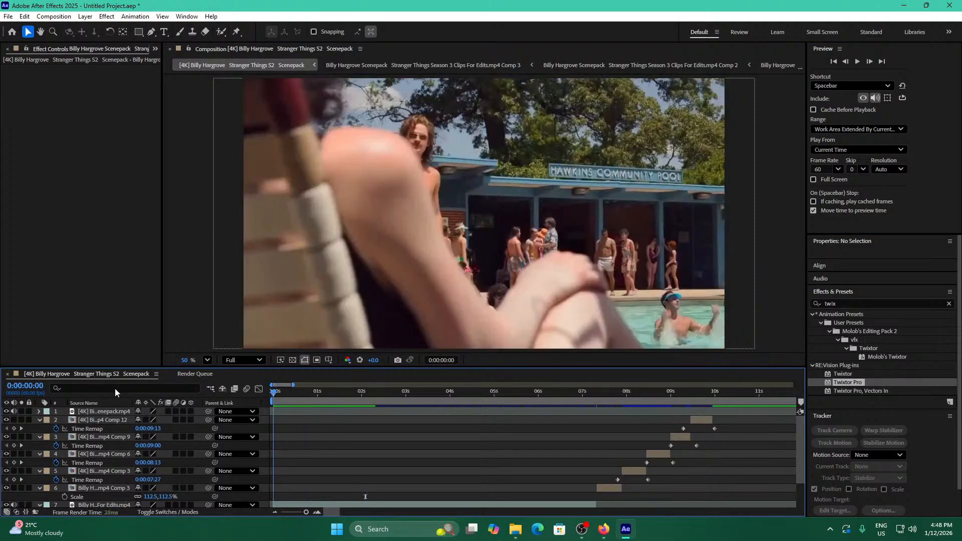
pyautogui.press('space')
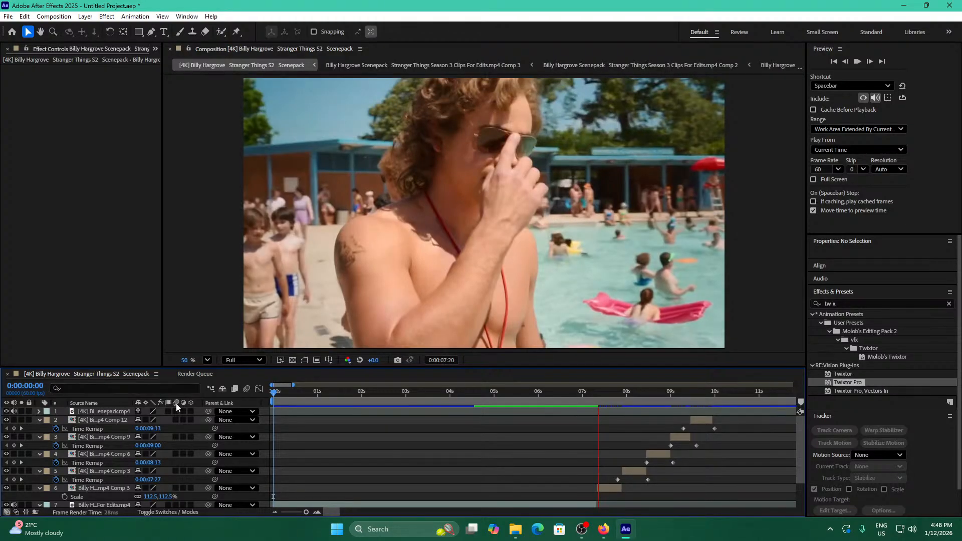
pyautogui.scroll(-1, 644, 452)
pyautogui.scroll(-1, 645, 452)
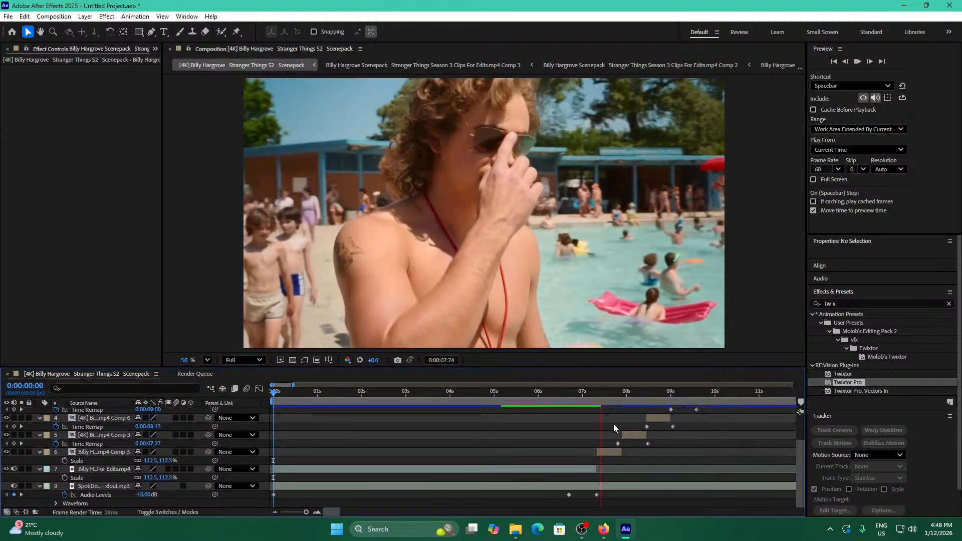
pyautogui.press('space')
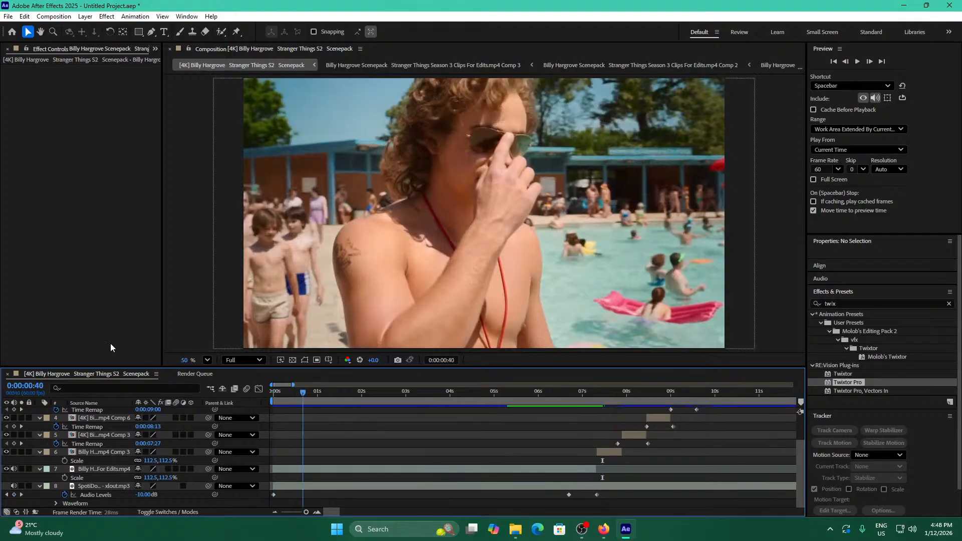
pyautogui.press('Home')
pyautogui.press('space')
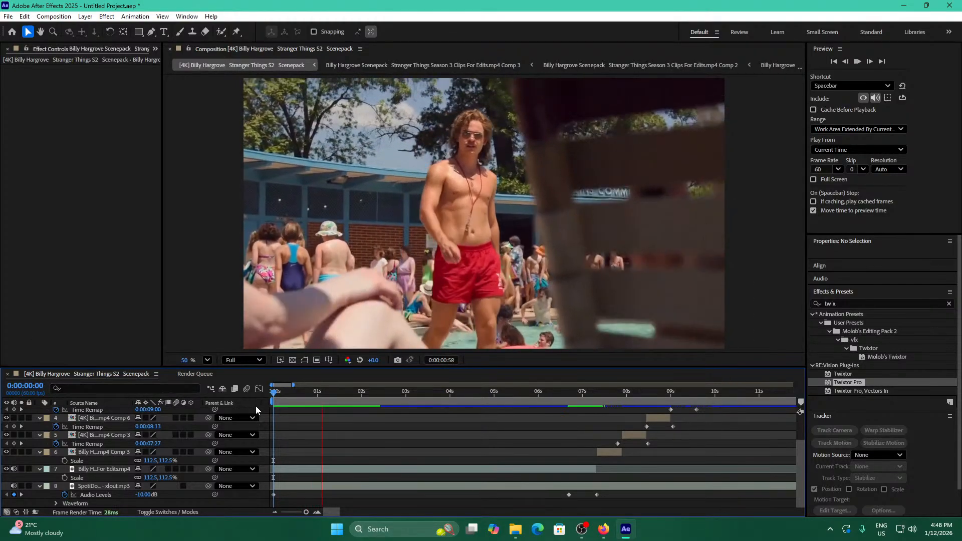
pyautogui.press('space')
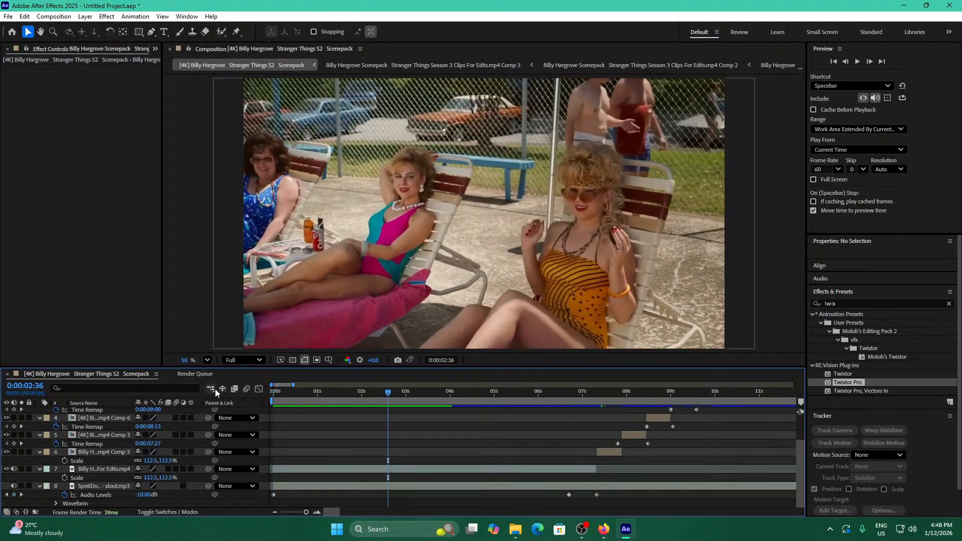
pyautogui.press('Home')
pyautogui.press('space')
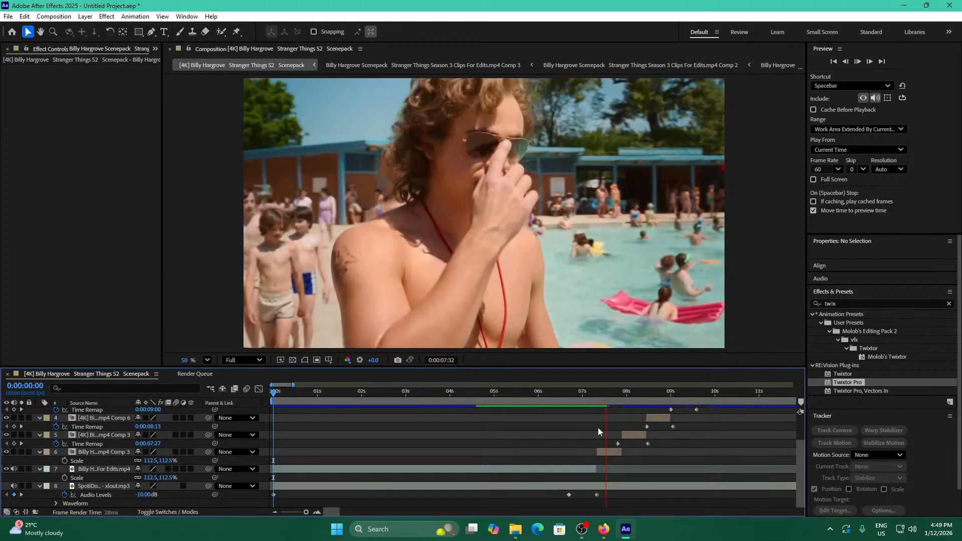
# Extend the end of the Season 3 "For Edits.mp4" footage layer through 0:00:07:19 to close the gap before Comp 3.
pyautogui.click(597, 398)
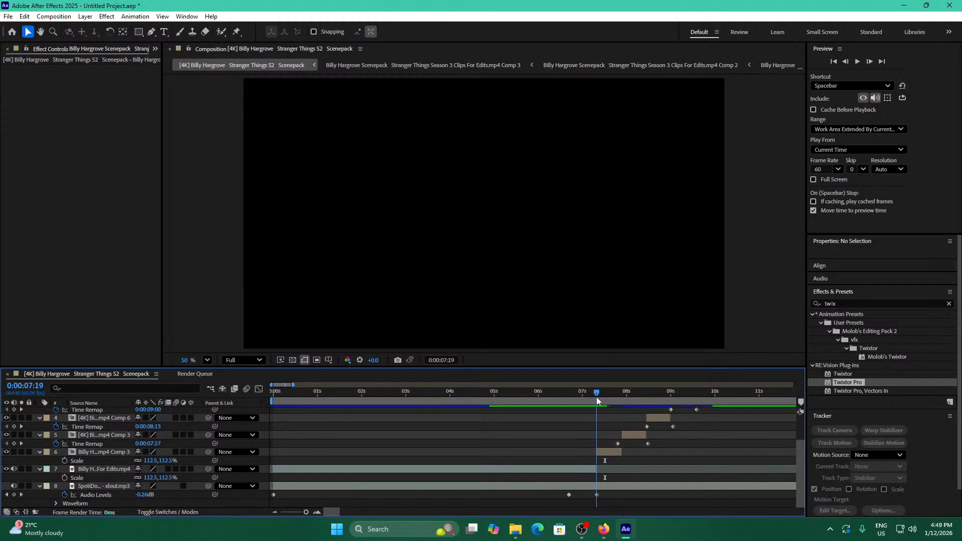
pyautogui.moveTo(309, 510); pyautogui.dragTo(311, 515)
pyautogui.scroll(2, 534, 444)
pyautogui.scroll(-1, 522, 454)
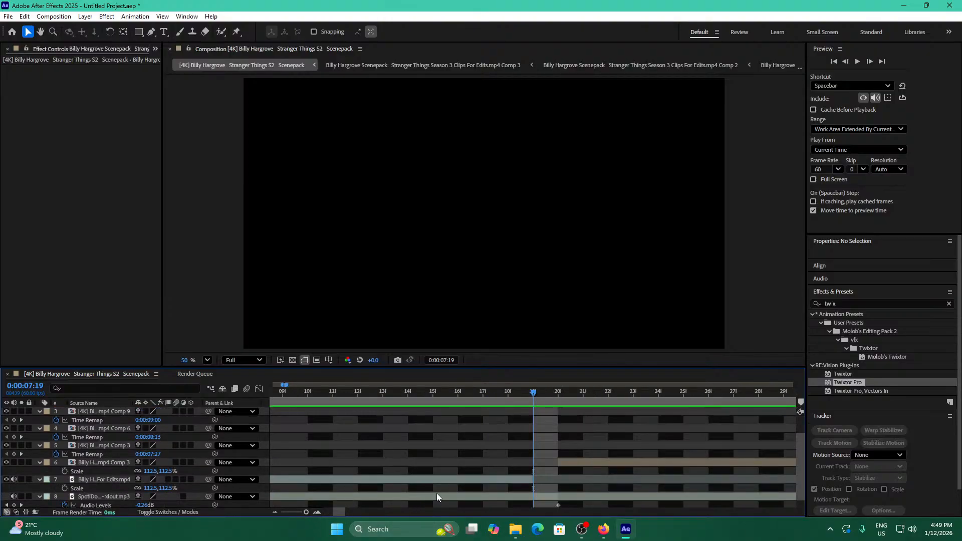
pyautogui.click(458, 480)
pyautogui.hotkey('alt', ']')
# Play the composition from the start to check the transition from the first footage layer into Comp 3.
pyautogui.moveTo(306, 512); pyautogui.dragTo(281, 513)
pyautogui.moveTo(286, 394); pyautogui.dragTo(238, 420)
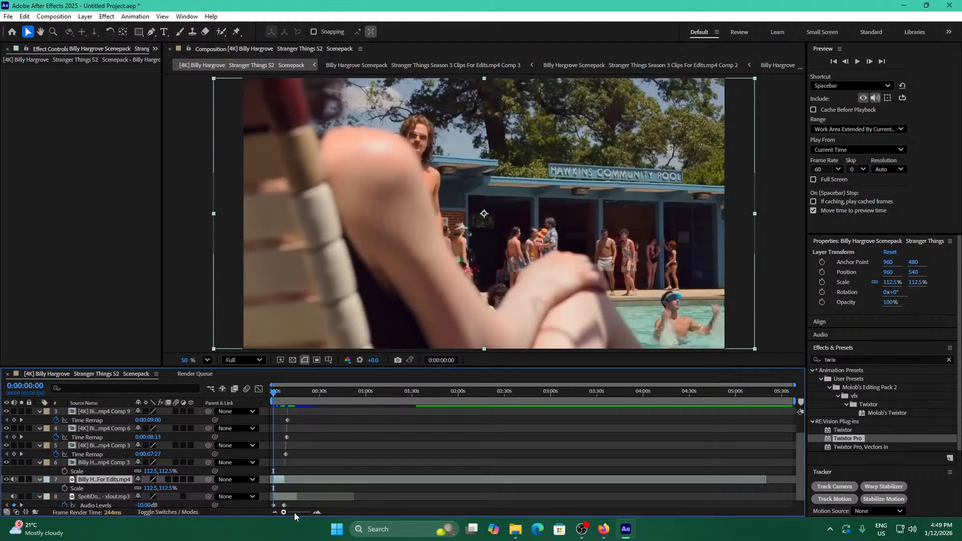
pyautogui.moveTo(284, 513)
pyautogui.mouseDown()
pyautogui.moveTo(306, 512)
pyautogui.moveTo(283, 512)
pyautogui.mouseUp()
pyautogui.press('space')
pyautogui.click(297, 511)
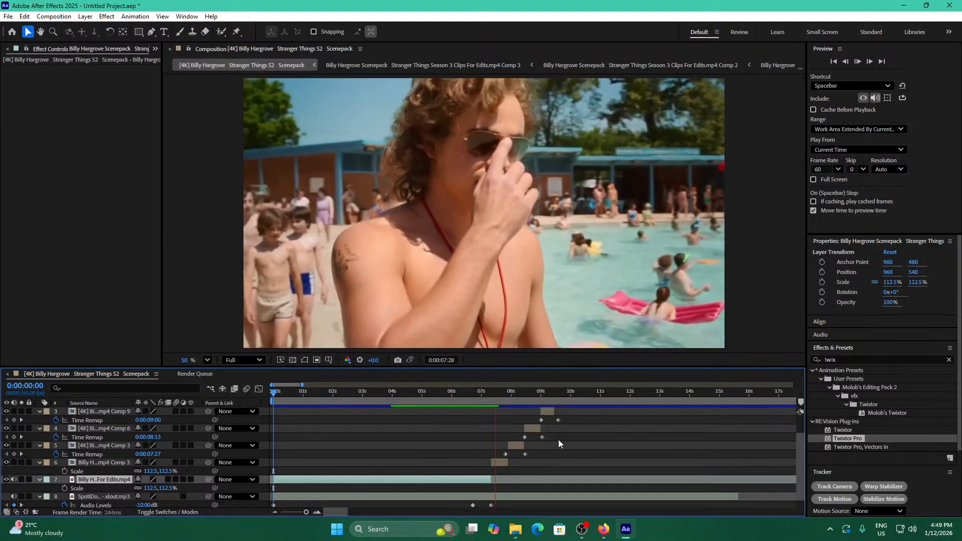
pyautogui.press('space')
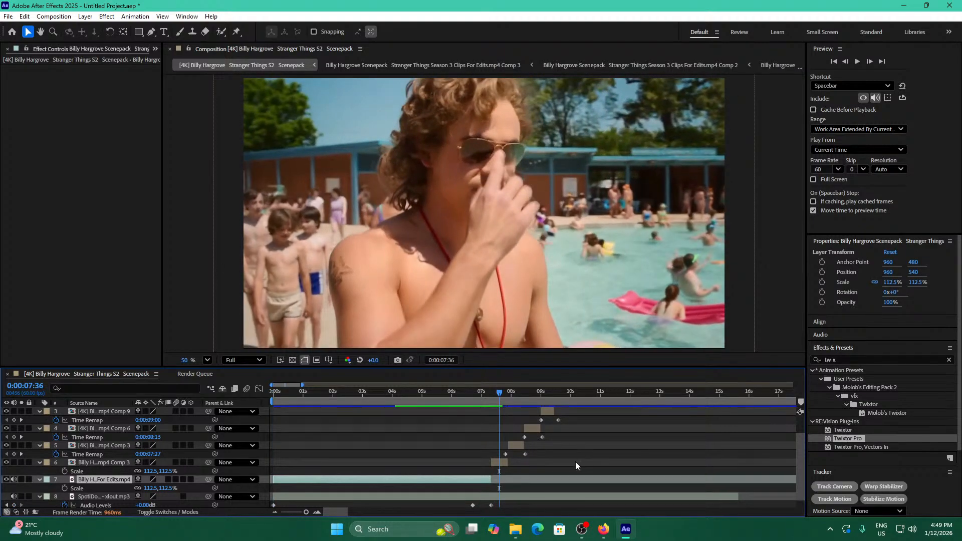
# Move the current time to 0:00:07:20, where the Season 3 Comp 3 clip starts.
pyautogui.scroll(2, 575, 462)
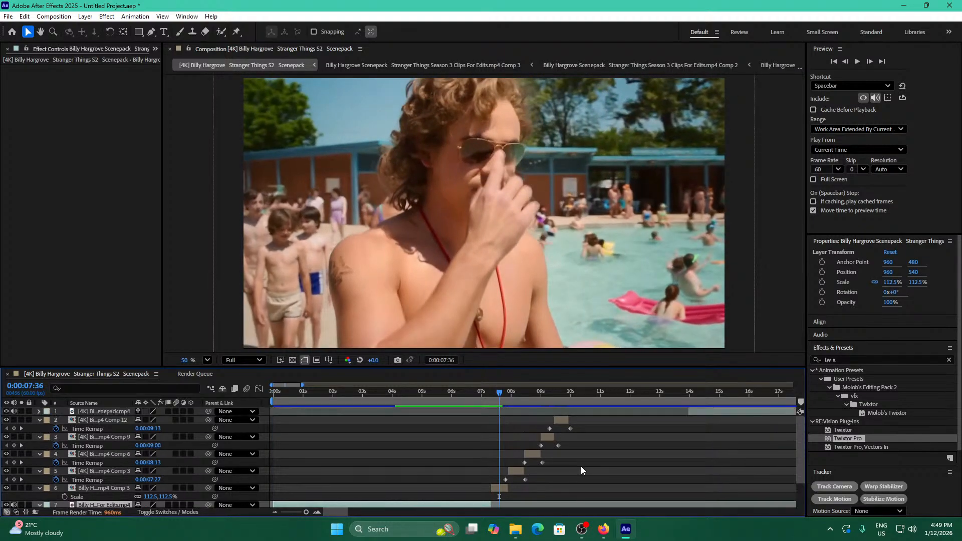
pyautogui.click(559, 418)
pyautogui.click(490, 399)
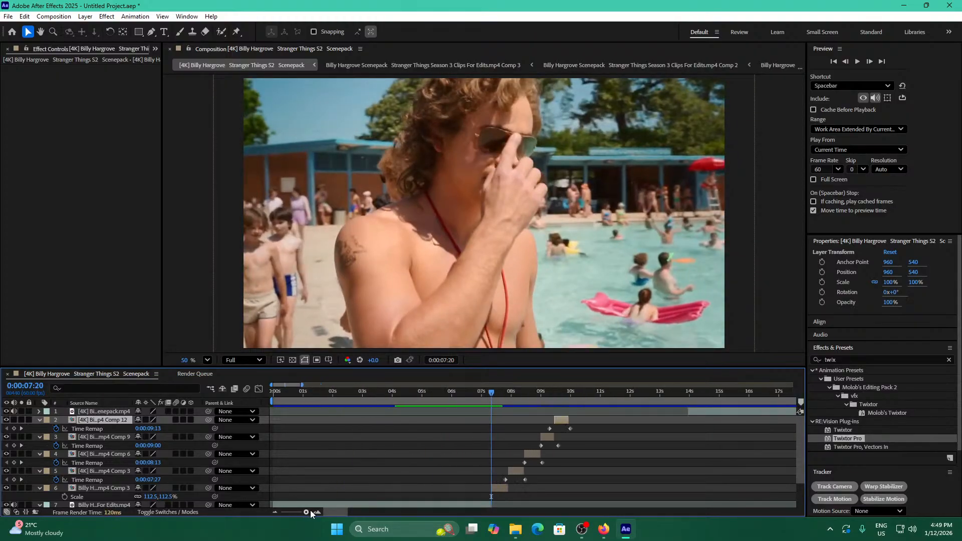
pyautogui.click(311, 511)
pyautogui.click(311, 511)
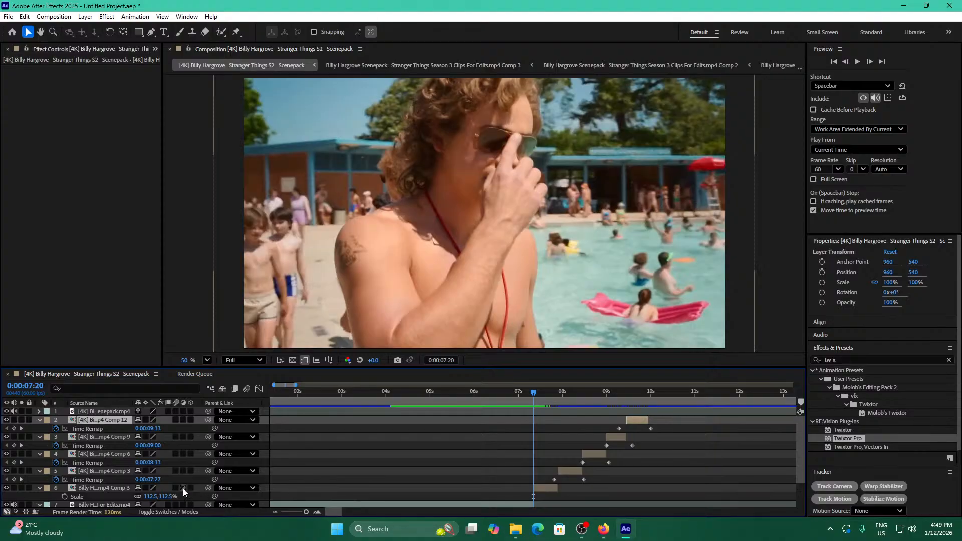
pyautogui.click(131, 489)
pyautogui.rightClick(266, 489)
pyautogui.moveTo(321, 363)
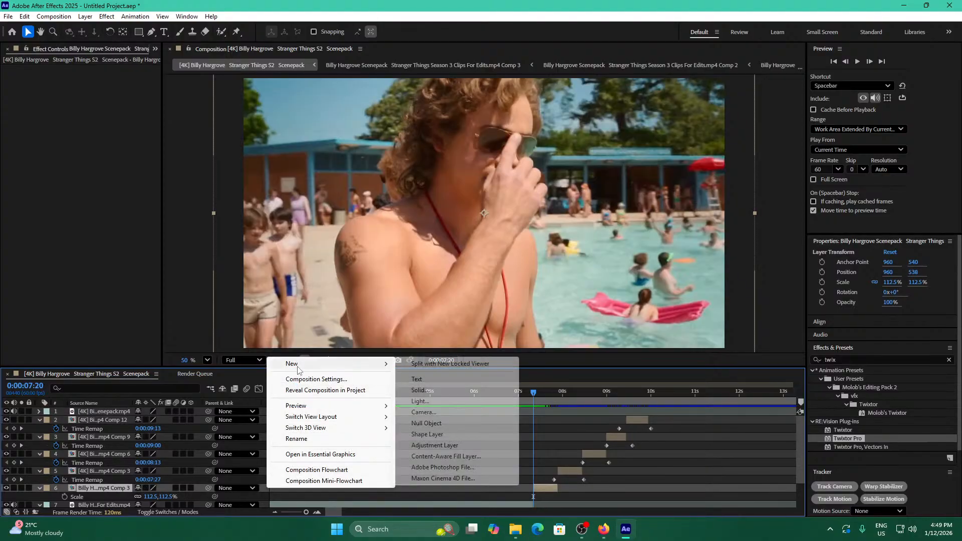
pyautogui.click(430, 423)
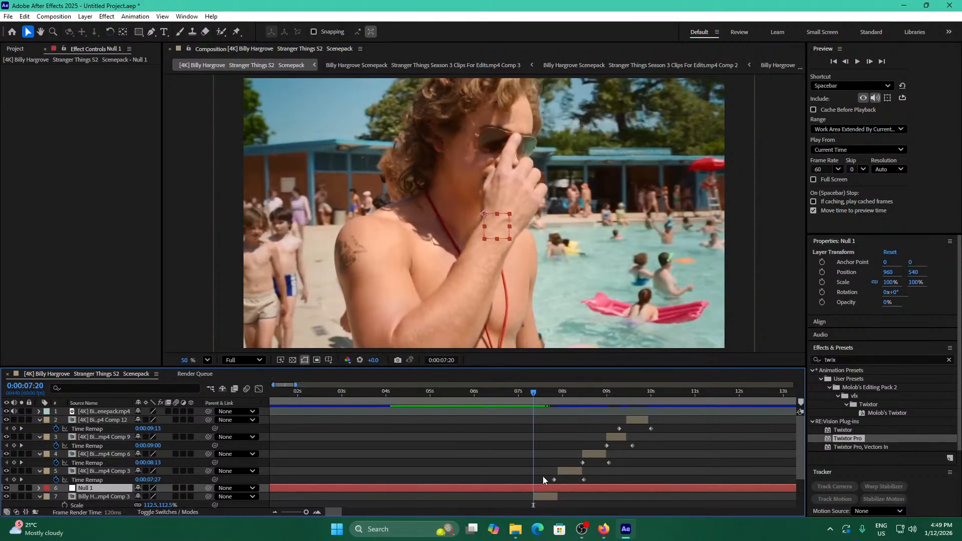
pyautogui.press('Delete')
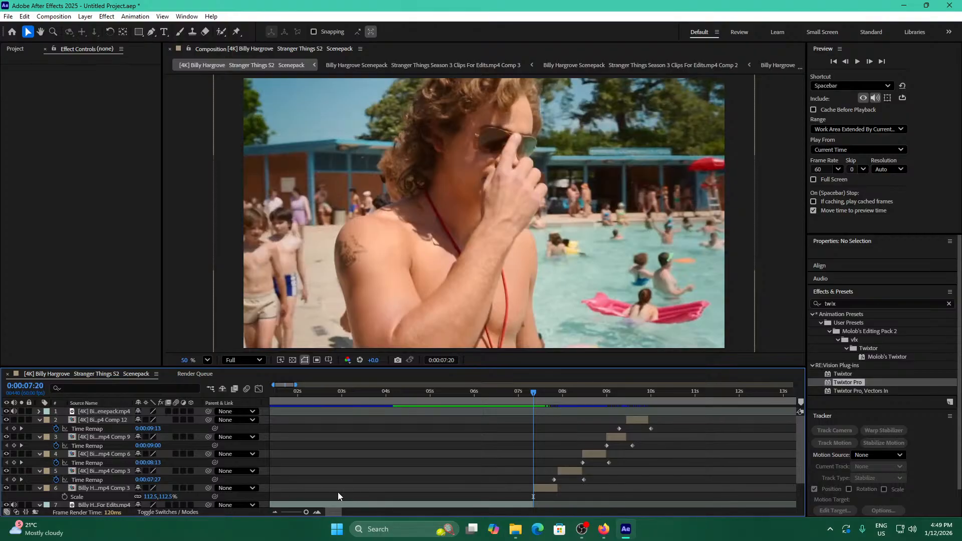
# Add an adjustment layer and move it above the Comp 12 layer so it covers all the pre-composed clips.
pyautogui.click(125, 486)
pyautogui.rightClick(265, 490)
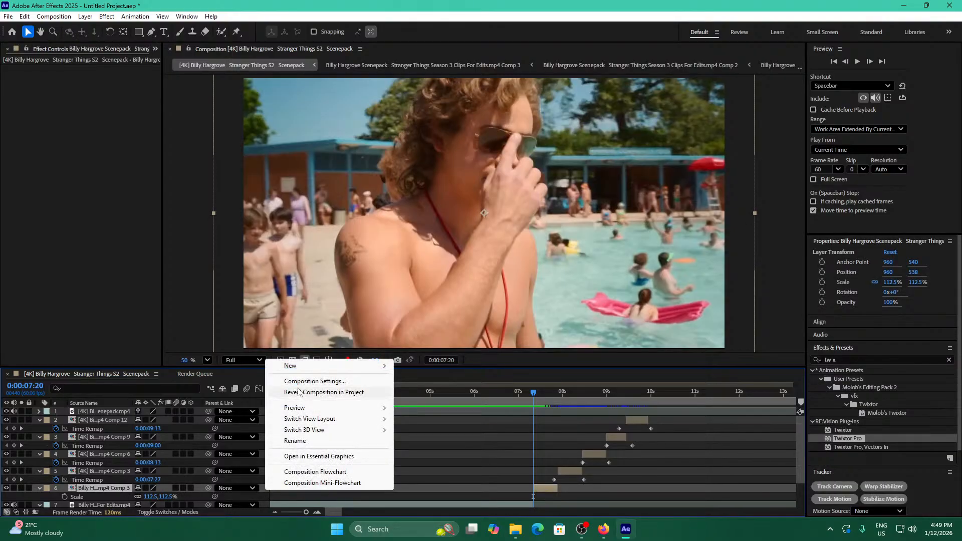
pyautogui.moveTo(311, 365)
pyautogui.click(451, 447)
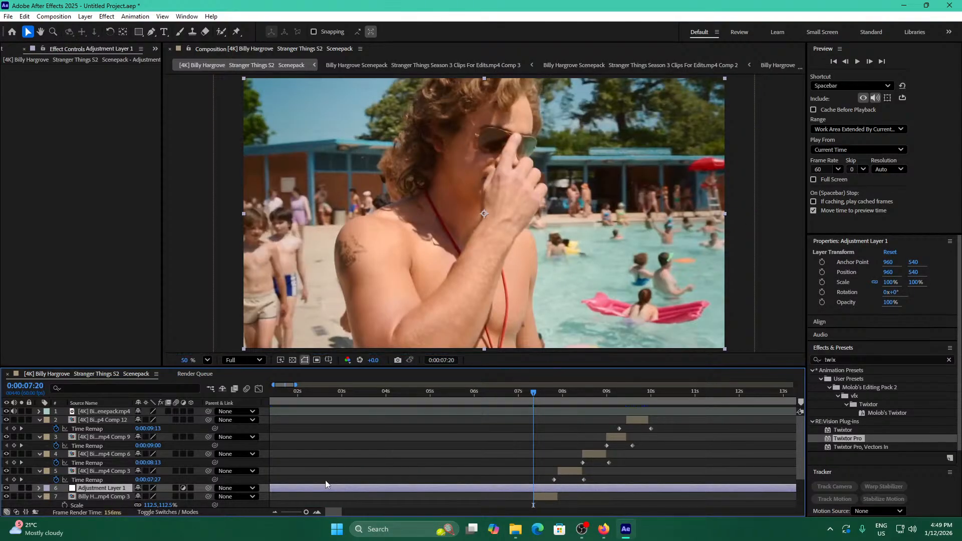
pyautogui.moveTo(124, 489); pyautogui.dragTo(140, 418)
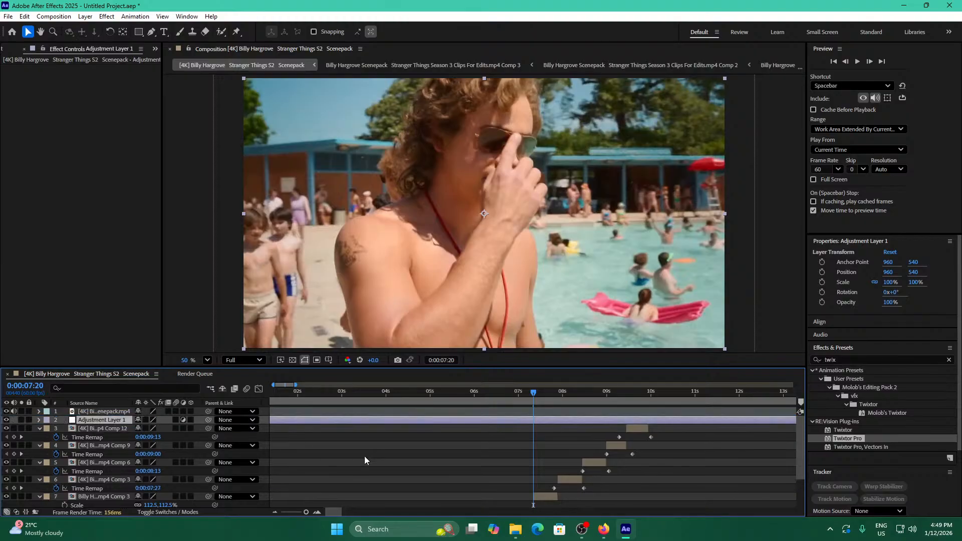
# Trim the adjustment layer to span only 0:00:07:20 to 0:00:09:57 by splitting it at both times and deleting the outer pieces.
pyautogui.hotkey('ctrl', 'shift', 'd')
pyautogui.click(519, 429)
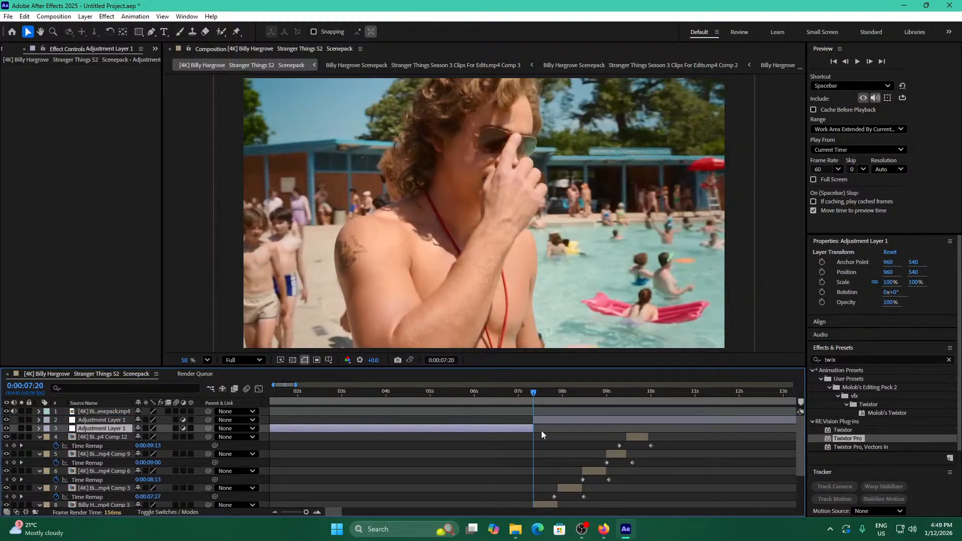
pyautogui.press('Delete')
pyautogui.click(648, 395)
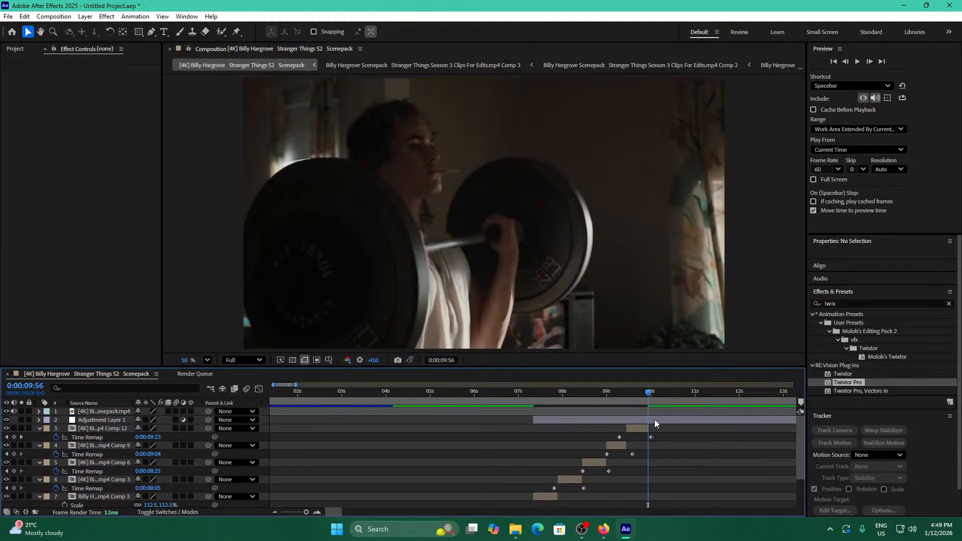
pyautogui.click(657, 422)
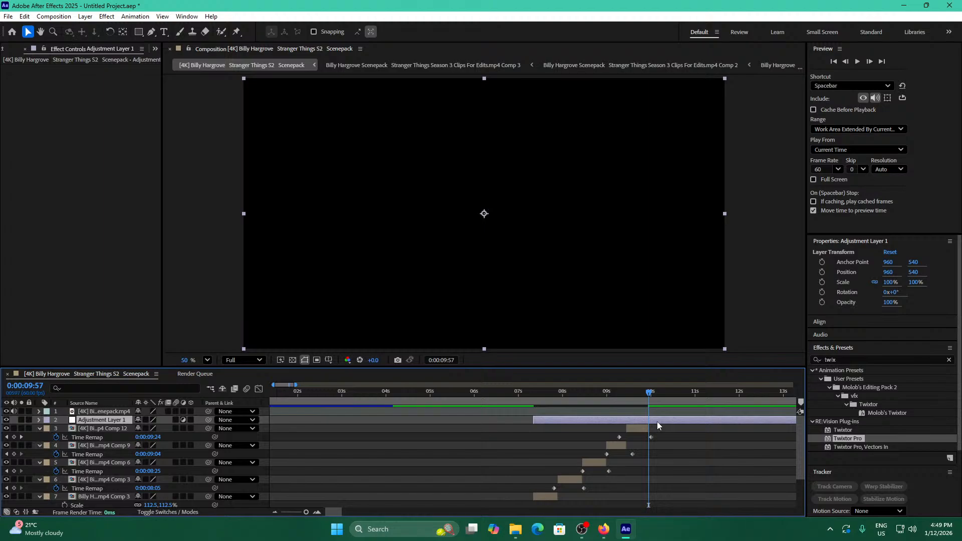
pyautogui.hotkey('ctrl', 'shift', 'd')
pyautogui.press('Delete')
# Apply a shake preset from the My Shakes user presets to the adjustment layer, starting at 0:00:07:20.
pyautogui.moveTo(560, 394); pyautogui.dragTo(527, 396)
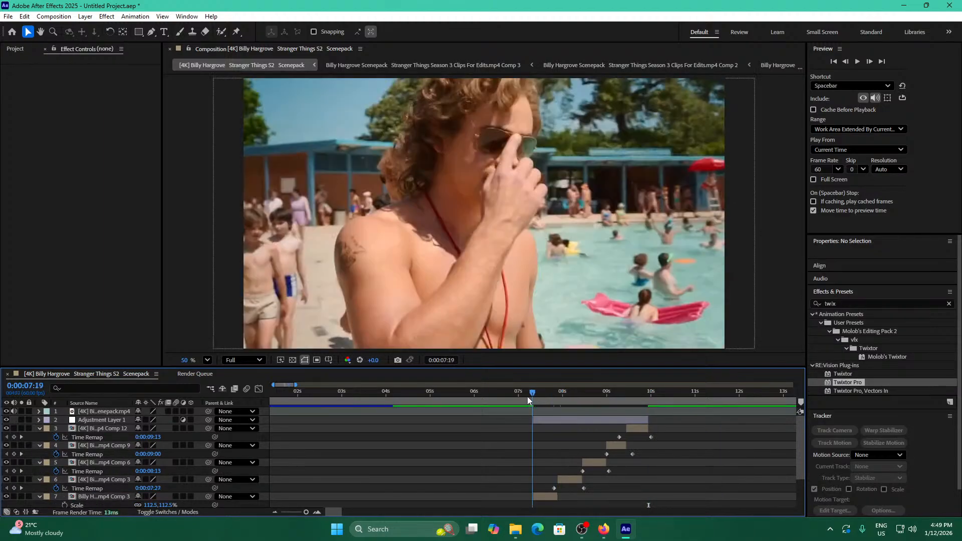
pyautogui.click(545, 422)
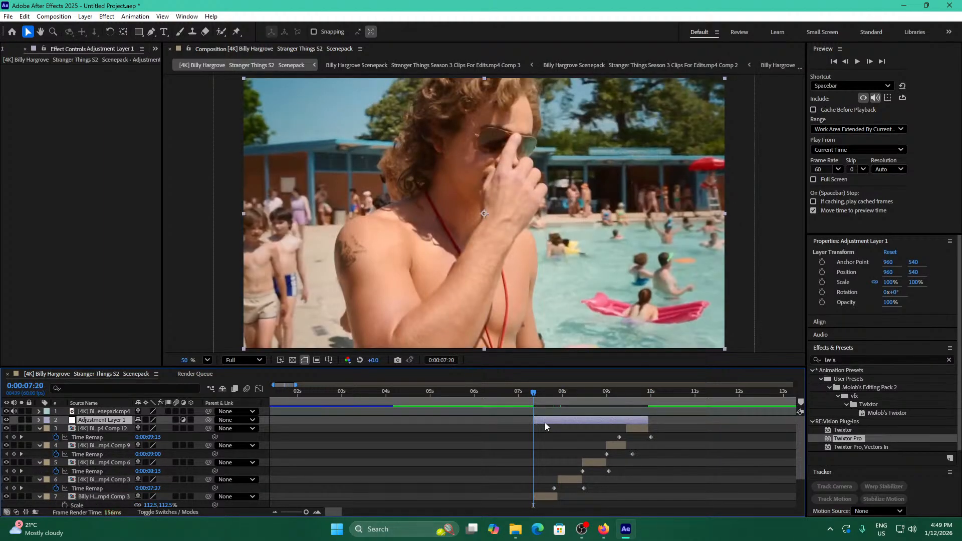
pyautogui.doubleClick(863, 360)
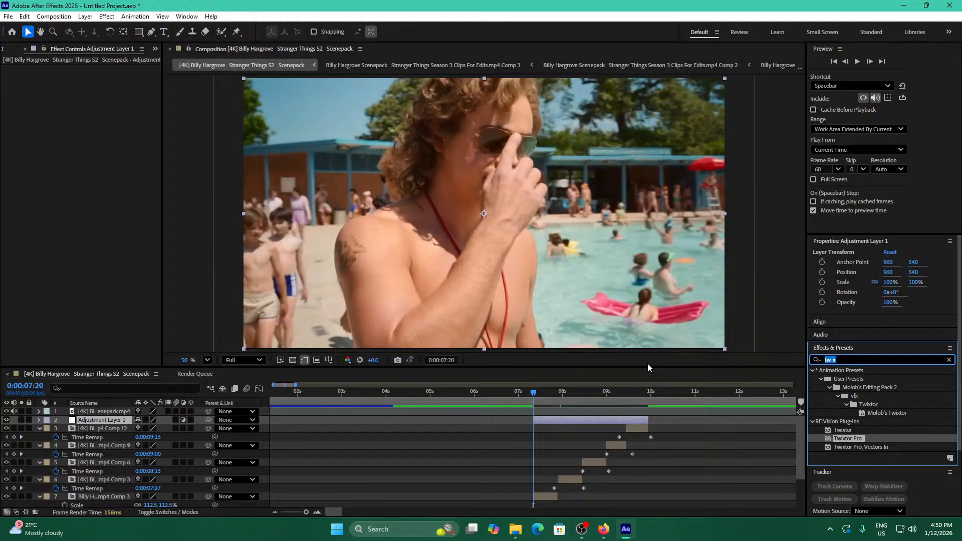
pyautogui.press('BackSpace')
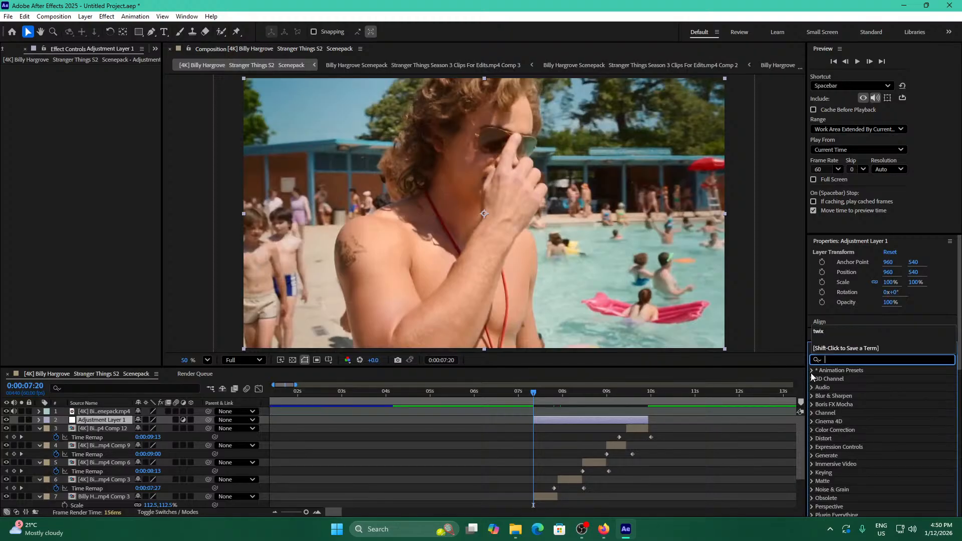
pyautogui.click(819, 379)
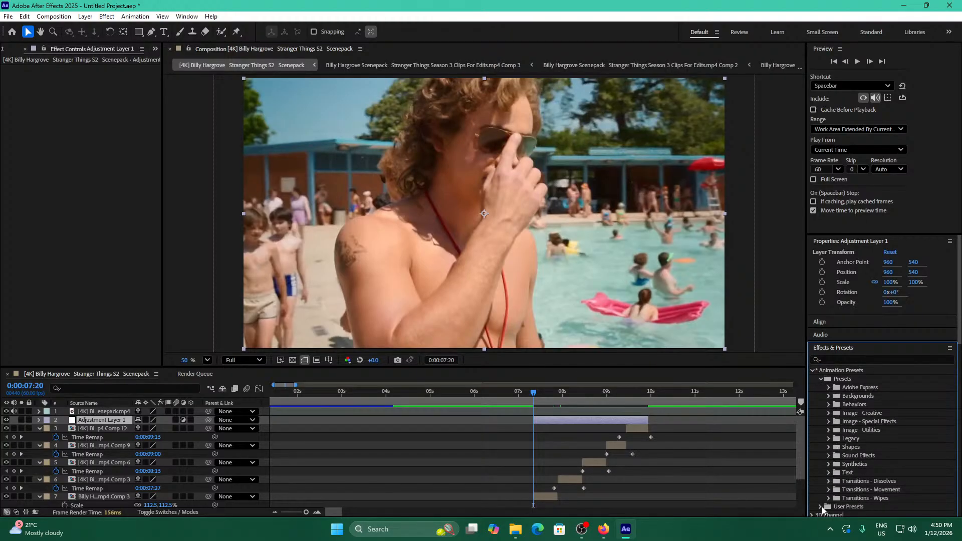
pyautogui.scroll(-3, 826, 498)
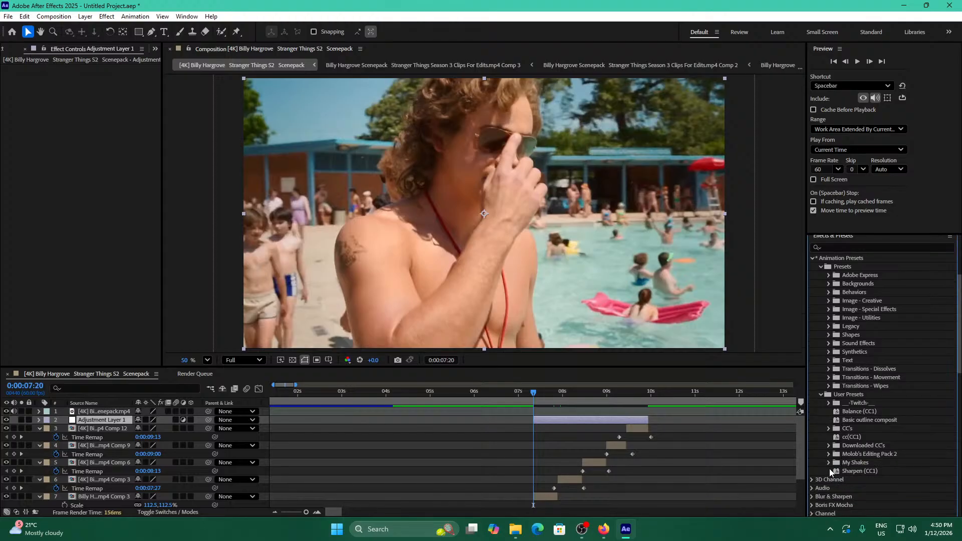
pyautogui.click(829, 462)
pyautogui.scroll(-2, 843, 465)
pyautogui.moveTo(857, 415); pyautogui.dragTo(540, 421)
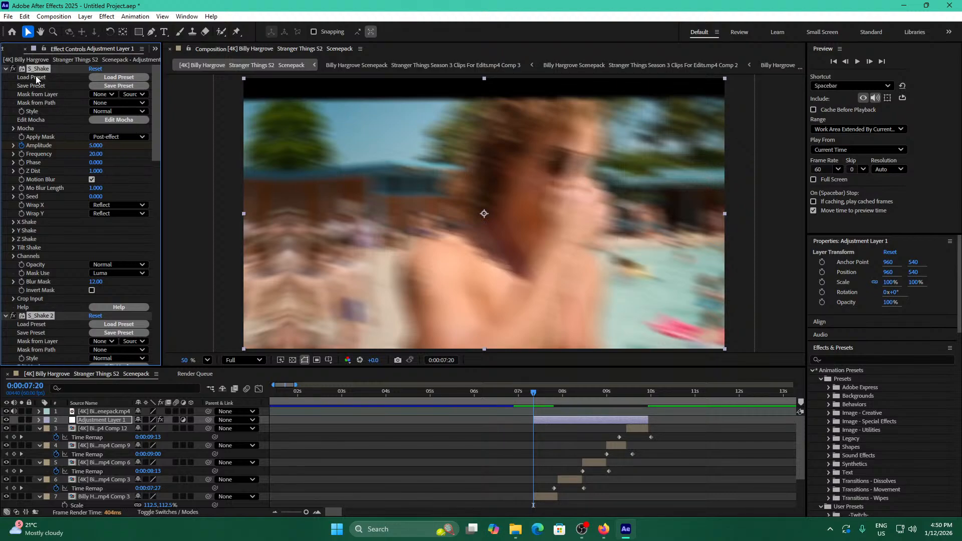
# Remove S_BlurMoCurves, S_Shake 2 and S_Shake from the adjustment layer, keeping only S_Flicker.
pyautogui.keyDown('ctrl'); pyautogui.click(5, 69); pyautogui.keyUp('ctrl')
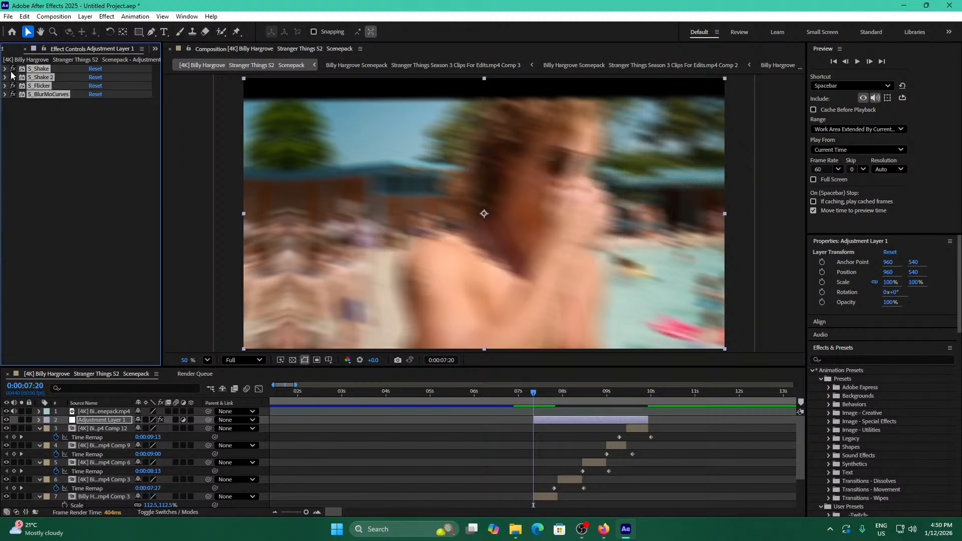
pyautogui.click(44, 95)
pyautogui.press('Delete')
pyautogui.click(47, 76)
pyautogui.press('Delete')
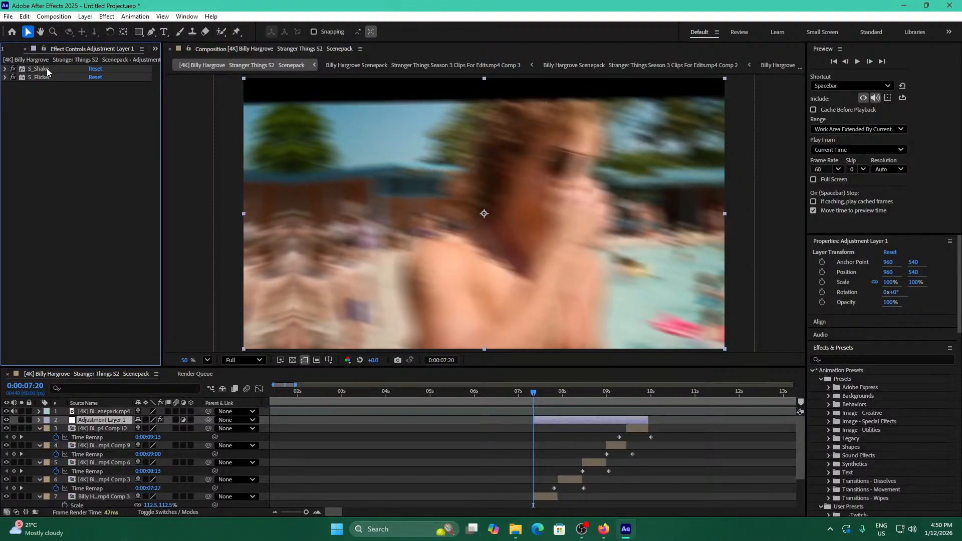
pyautogui.click(47, 68)
pyautogui.press('Delete')
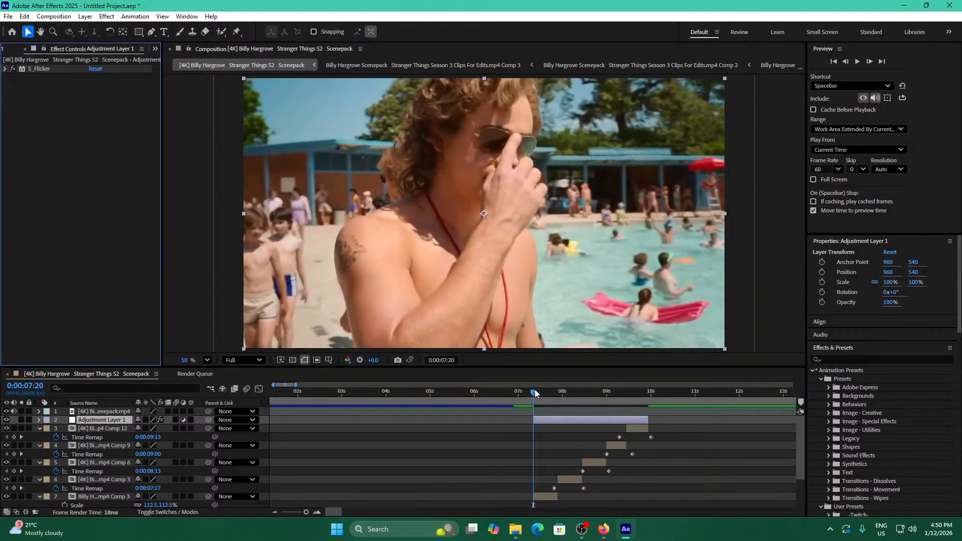
# Play the composition from the start to review the edit, and return the current time to 0:00:07:20.
pyautogui.press('Home')
pyautogui.press('space')
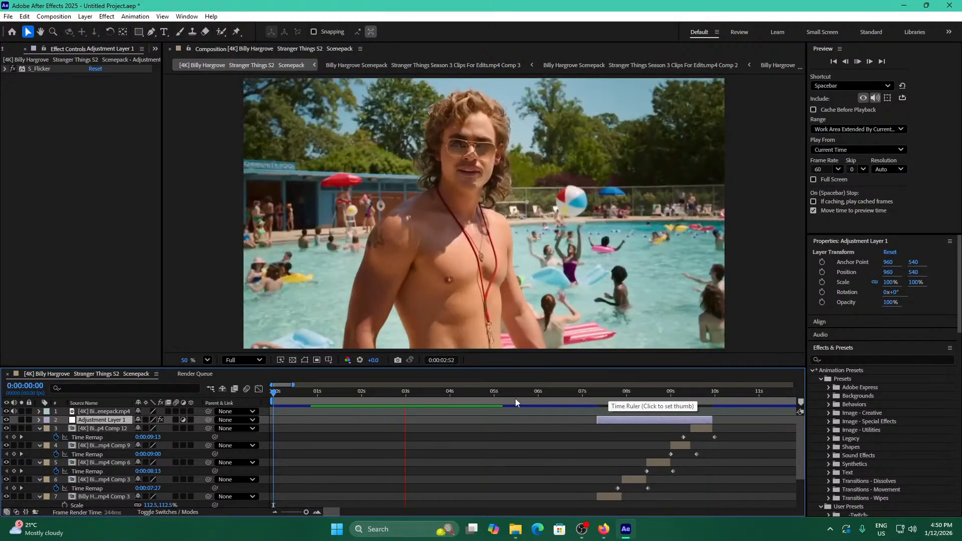
pyautogui.moveTo(571, 393); pyautogui.dragTo(596, 393)
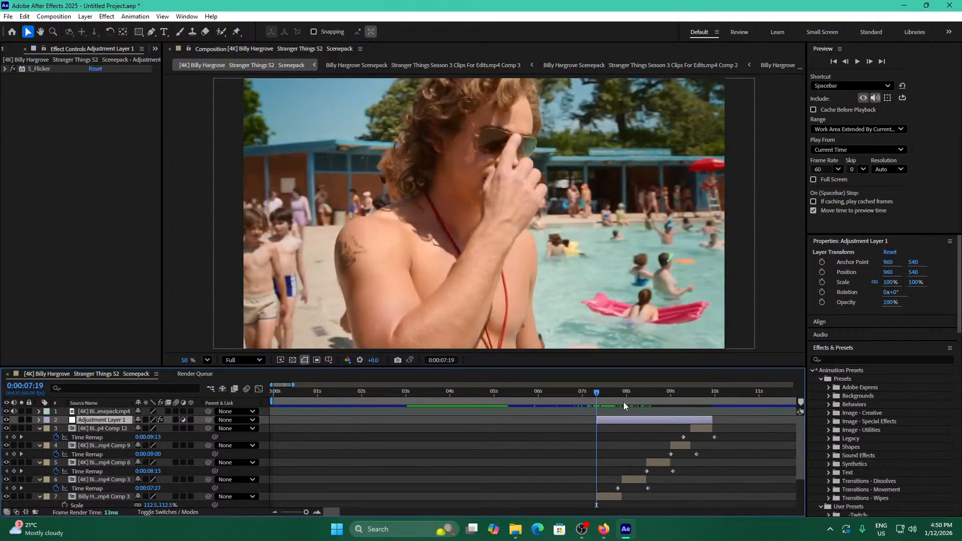
pyautogui.press('pagedown')
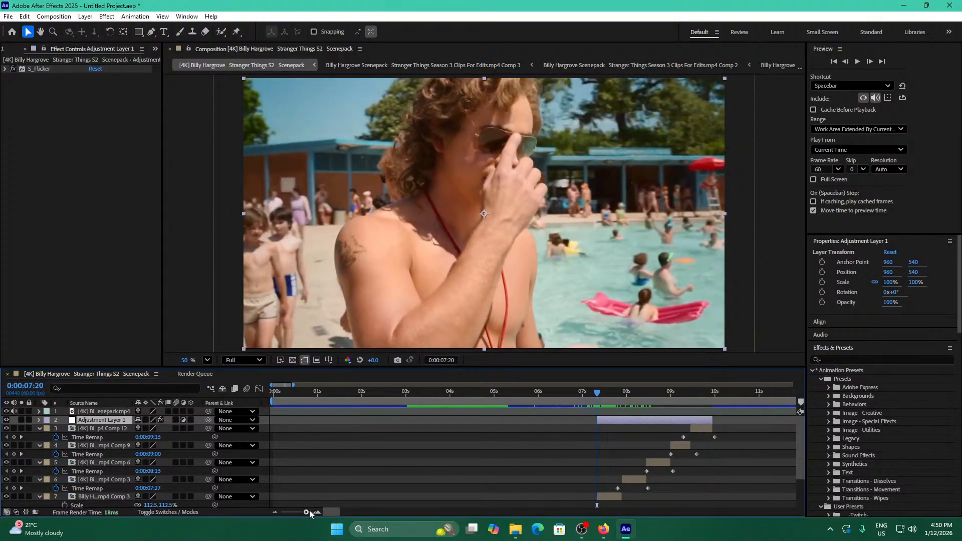
# Draw a closed four-point mask with the Pen tool around the whole frame of the Season 3 Comp 3 layer starting at 0:00:07:20.
pyautogui.moveTo(308, 512); pyautogui.dragTo(311, 512)
pyautogui.scroll(-3, 548, 457)
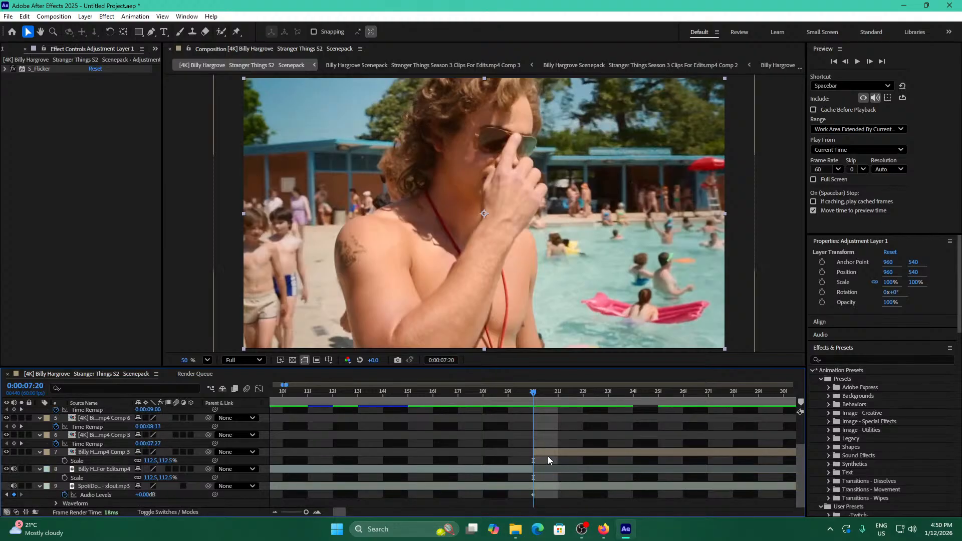
pyautogui.click(543, 452)
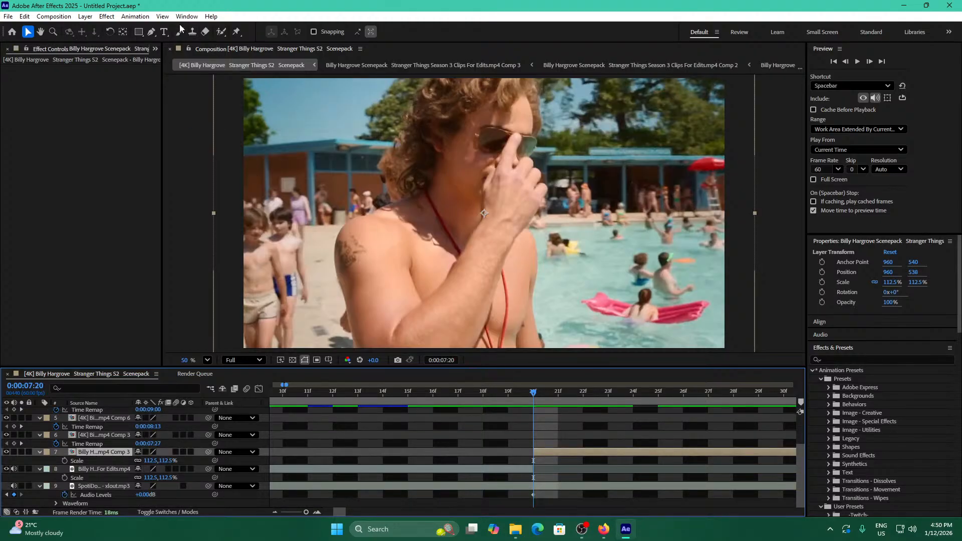
pyautogui.click(151, 31)
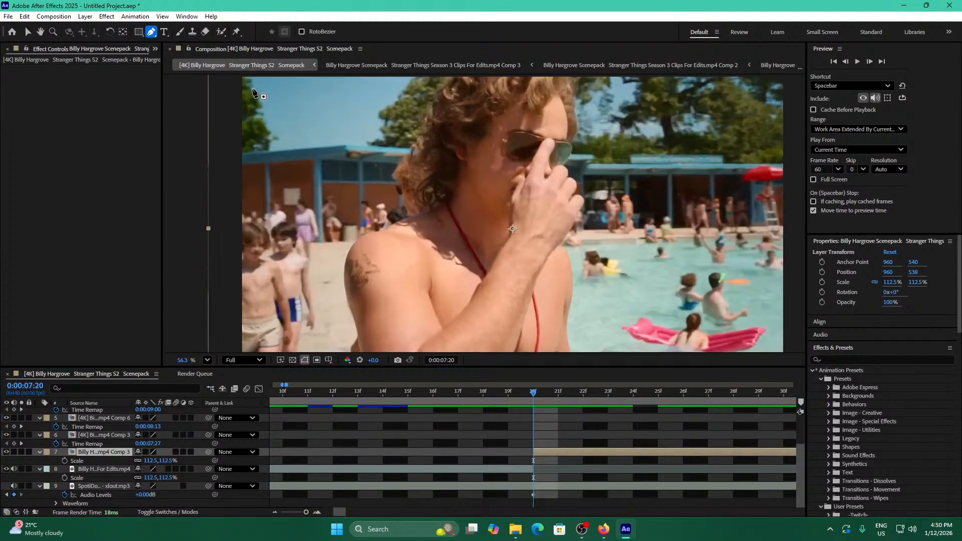
pyautogui.moveTo(266, 89); pyautogui.dragTo(256, 123)
pyautogui.click(197, 113)
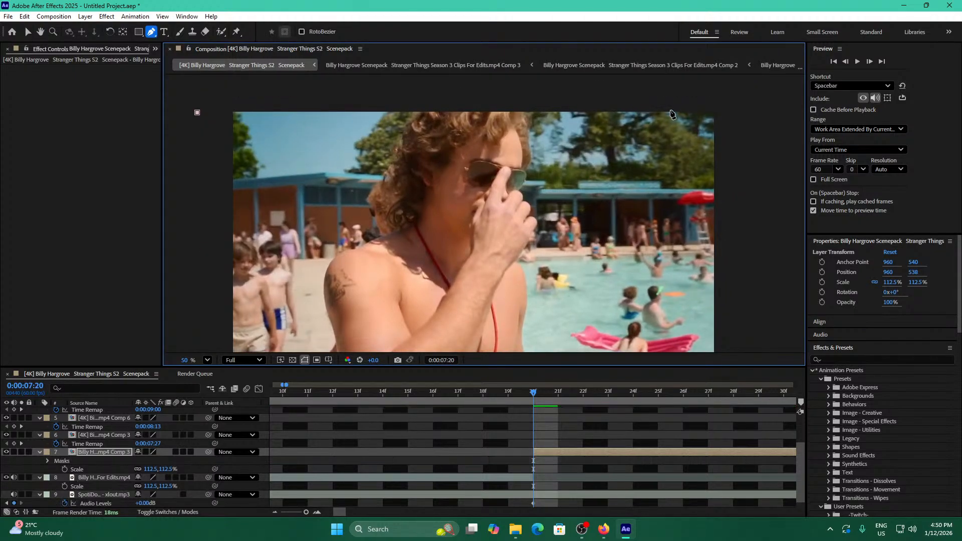
pyautogui.click(770, 113)
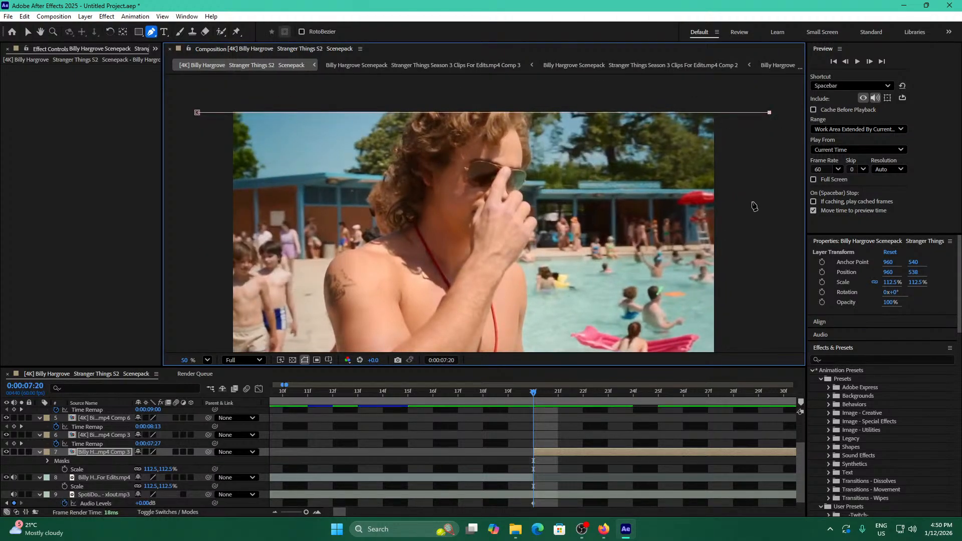
pyautogui.moveTo(754, 206); pyautogui.dragTo(722, 174)
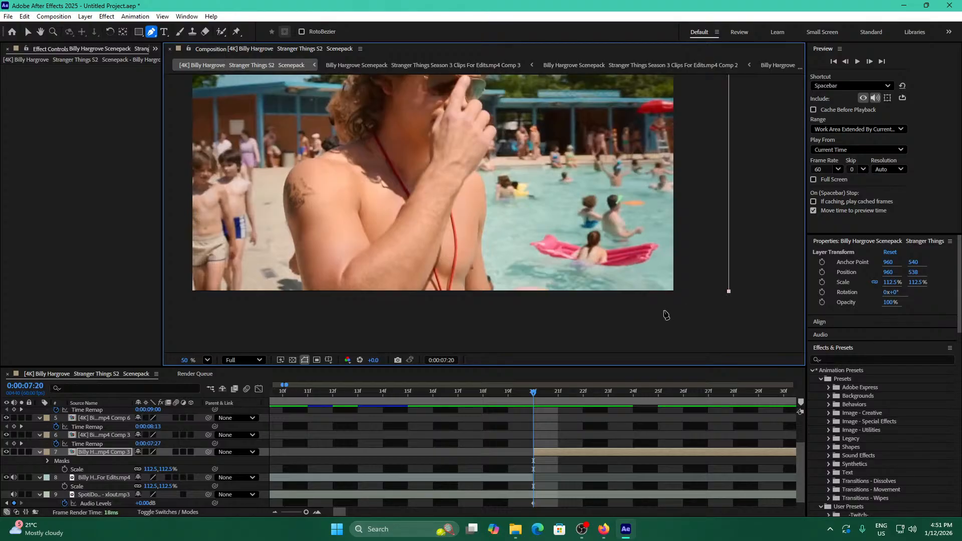
pyautogui.click(180, 292)
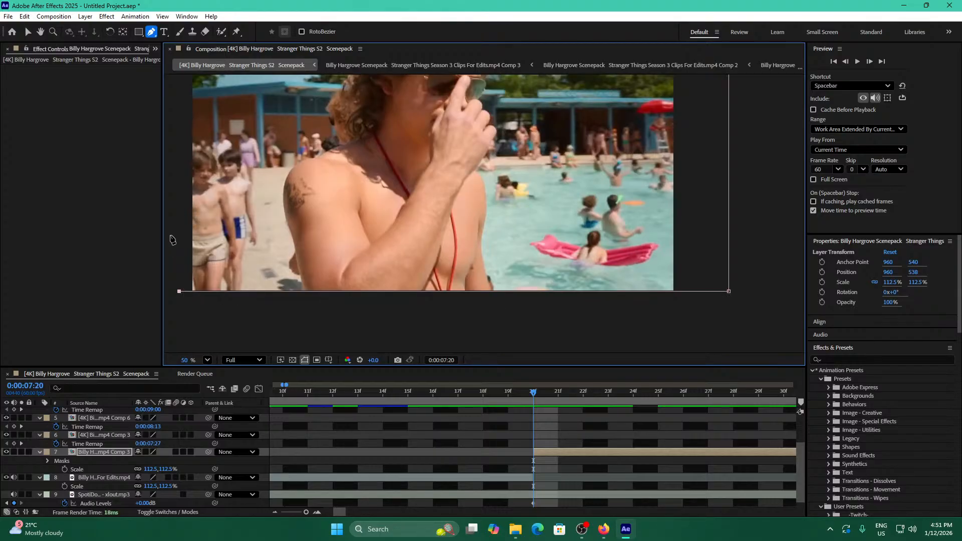
pyautogui.moveTo(313, 215); pyautogui.dragTo(491, 318)
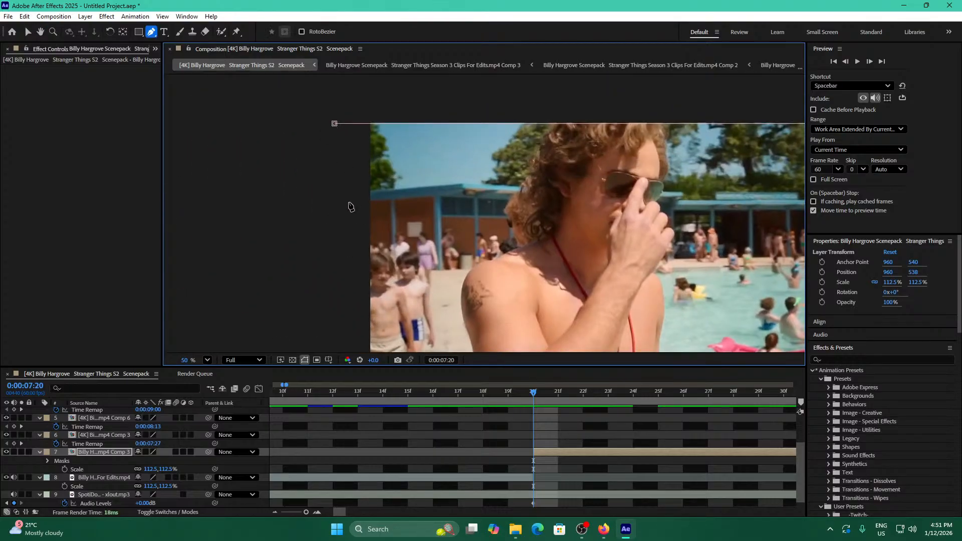
pyautogui.moveTo(348, 220)
pyautogui.mouseDown()
pyautogui.moveTo(353, 147)
pyautogui.moveTo(340, 216)
pyautogui.mouseUp()
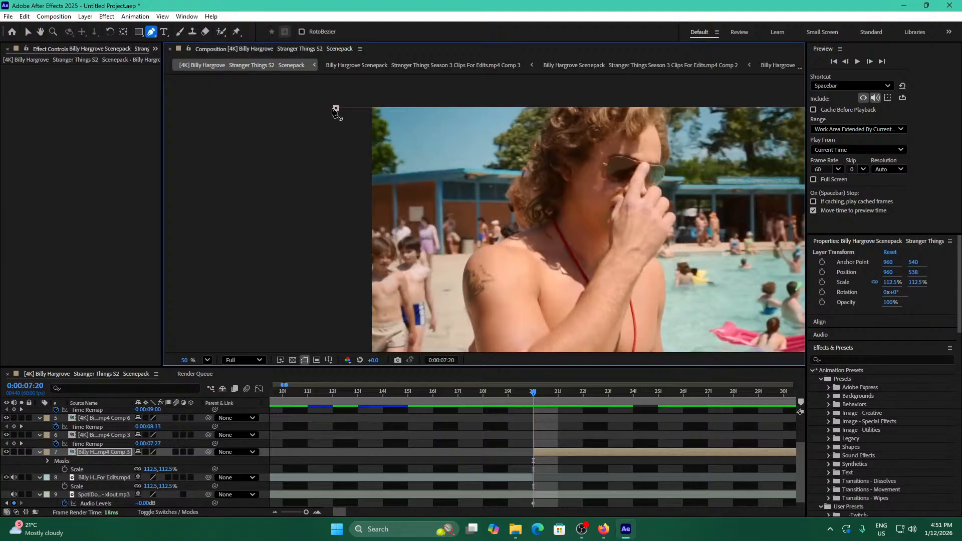
pyautogui.click(336, 108)
# Move the mask's lower-left corner further outward and nudge its two right corners so the edges sit straighter around the frame.
pyautogui.moveTo(420, 170); pyautogui.dragTo(361, 64)
pyautogui.click(28, 32)
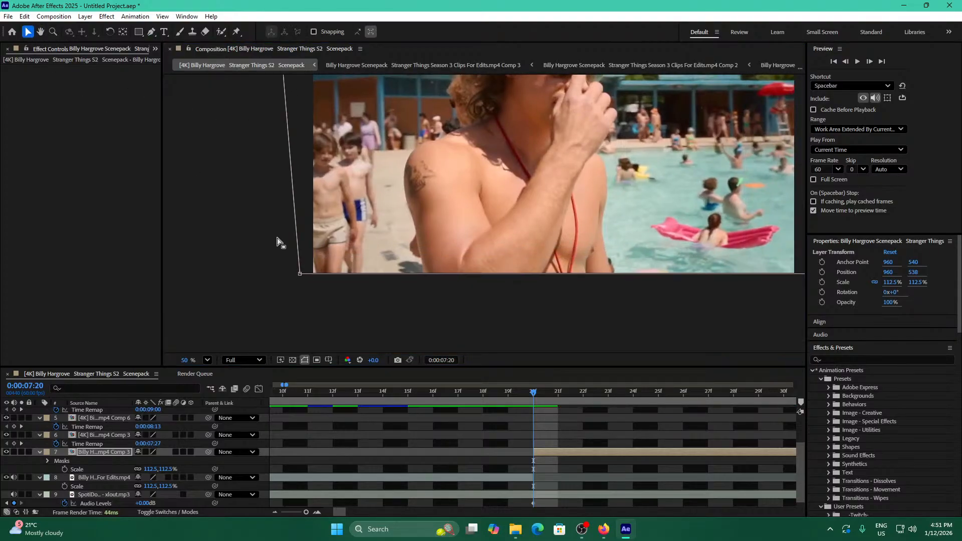
pyautogui.moveTo(300, 274); pyautogui.dragTo(275, 274)
pyautogui.moveTo(341, 278); pyautogui.dragTo(214, 303)
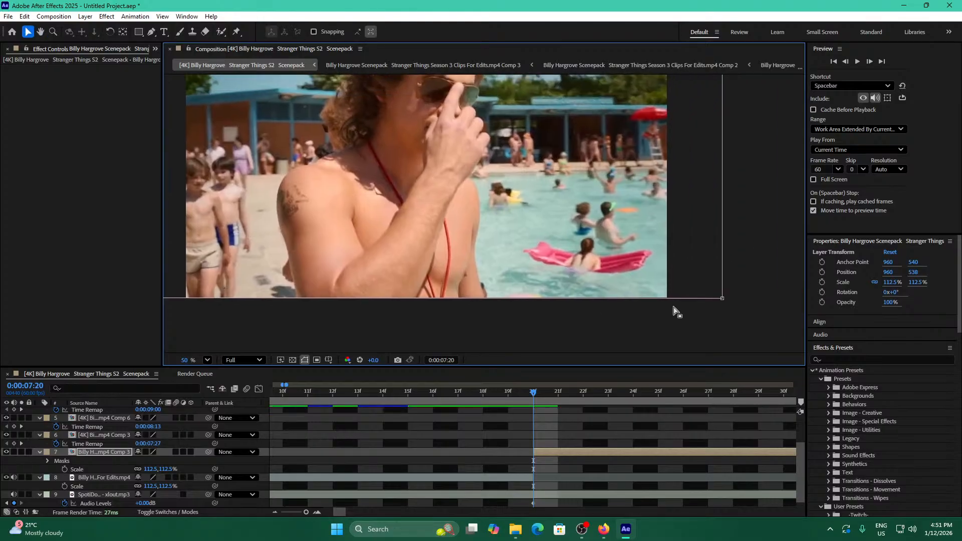
pyautogui.moveTo(724, 299); pyautogui.dragTo(727, 299)
pyautogui.scroll(5, 712, 200)
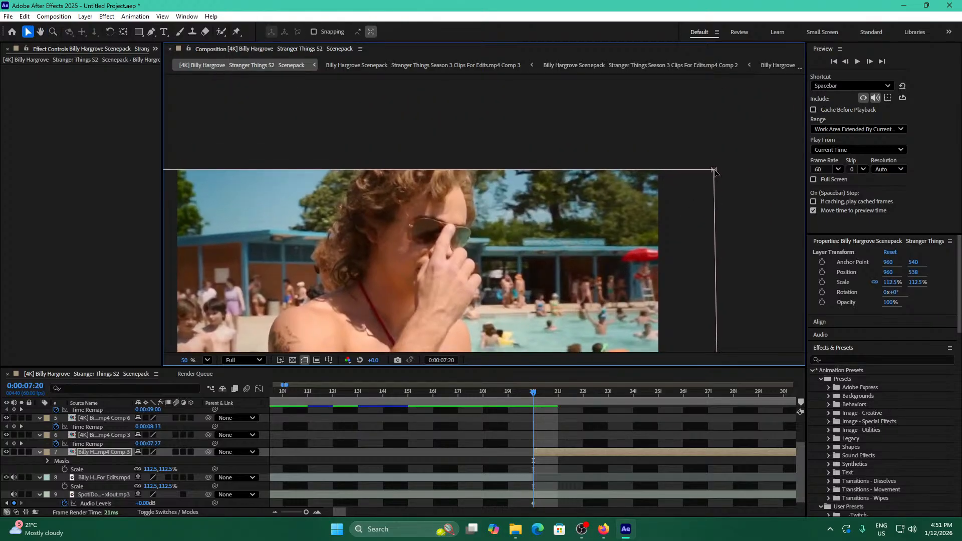
pyautogui.moveTo(714, 171); pyautogui.dragTo(716, 169)
pyautogui.click(679, 153)
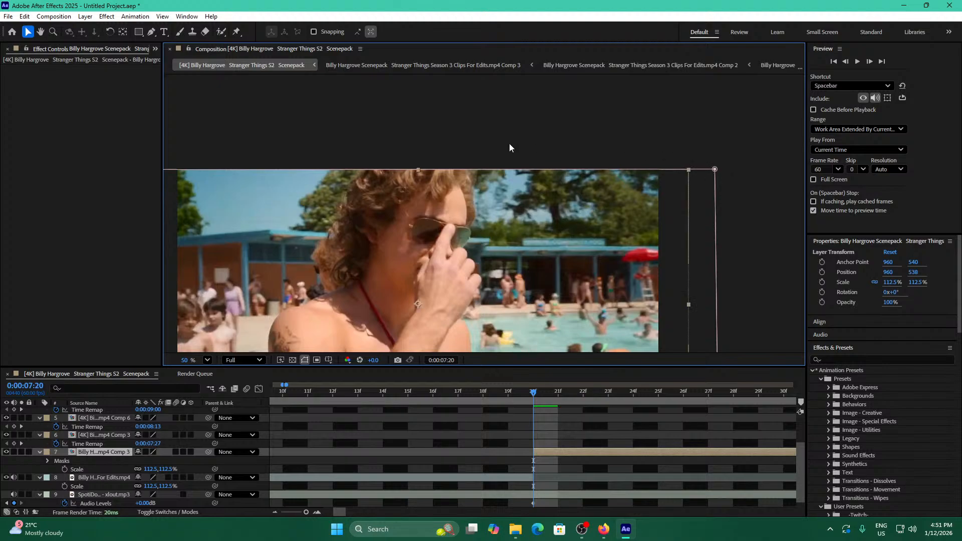
# Nudge the mask's upper-left corner slightly outward to cover the frame's top edge, and reselect the Season 3 Comp 3 layer.
pyautogui.moveTo(509, 143); pyautogui.dragTo(616, 129)
pyautogui.click(307, 124)
pyautogui.moveTo(389, 133); pyautogui.dragTo(365, 120)
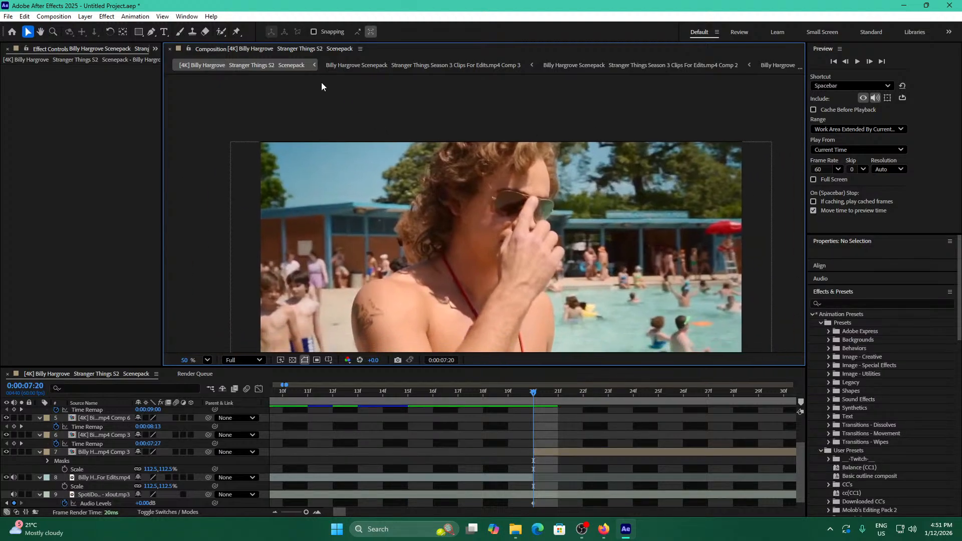
pyautogui.click(301, 214)
pyautogui.click(239, 183)
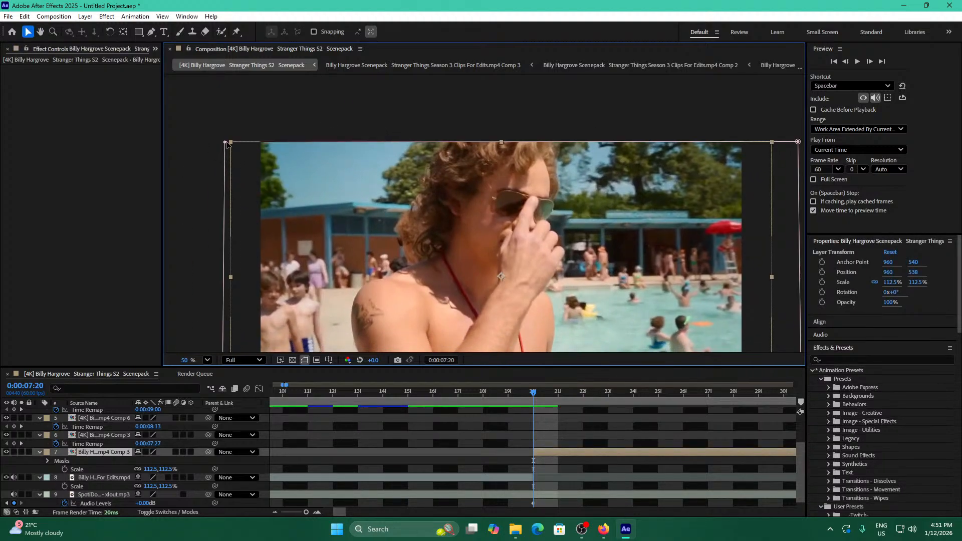
pyautogui.moveTo(225, 143); pyautogui.dragTo(224, 142)
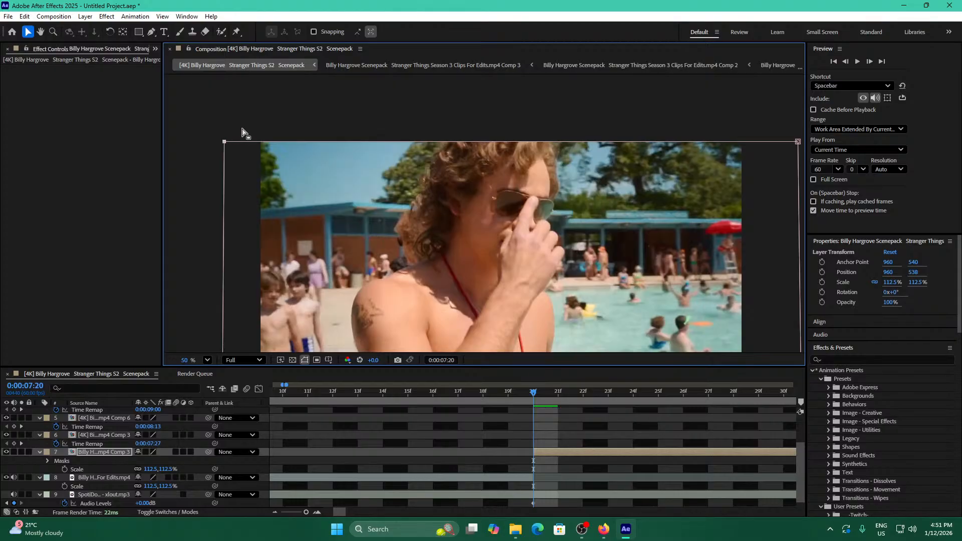
pyautogui.click(261, 100)
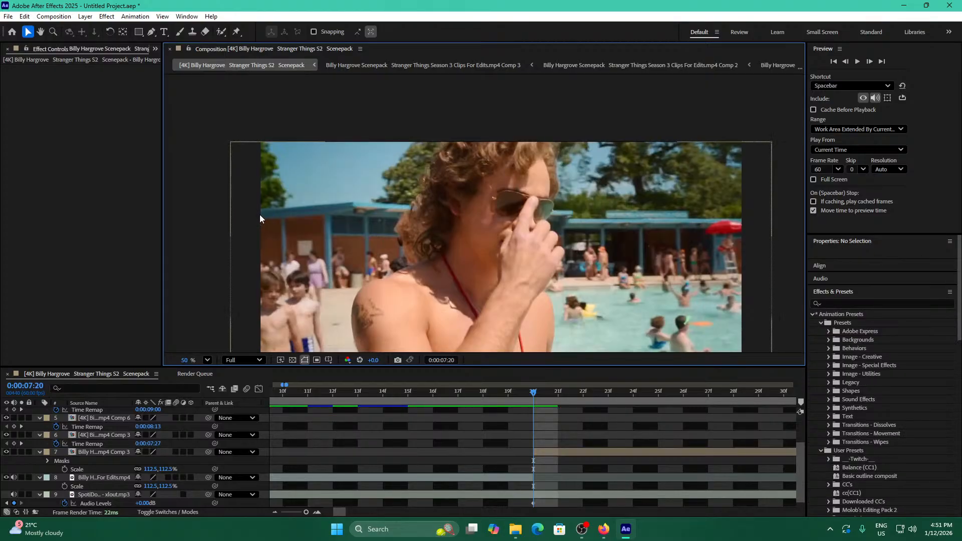
pyautogui.scroll(-5, 259, 216)
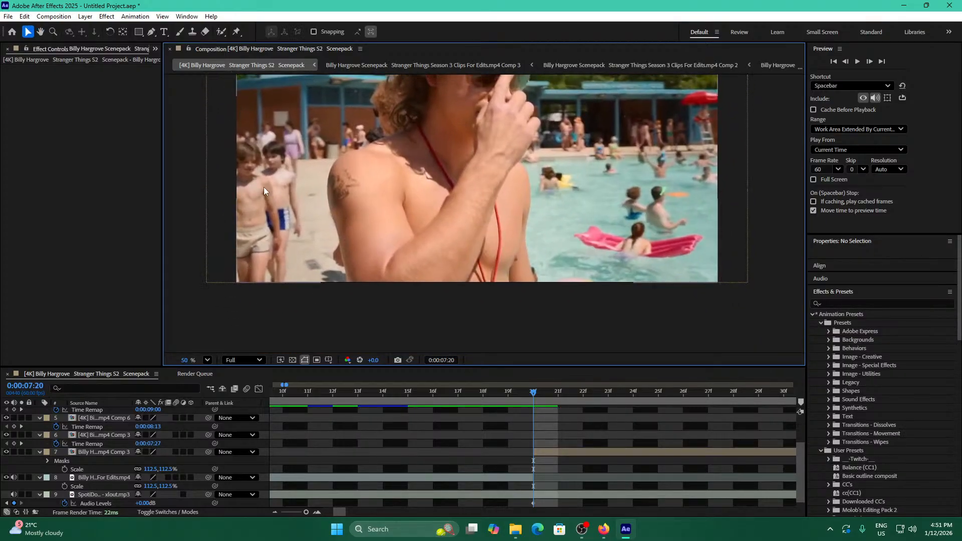
pyautogui.click(538, 451)
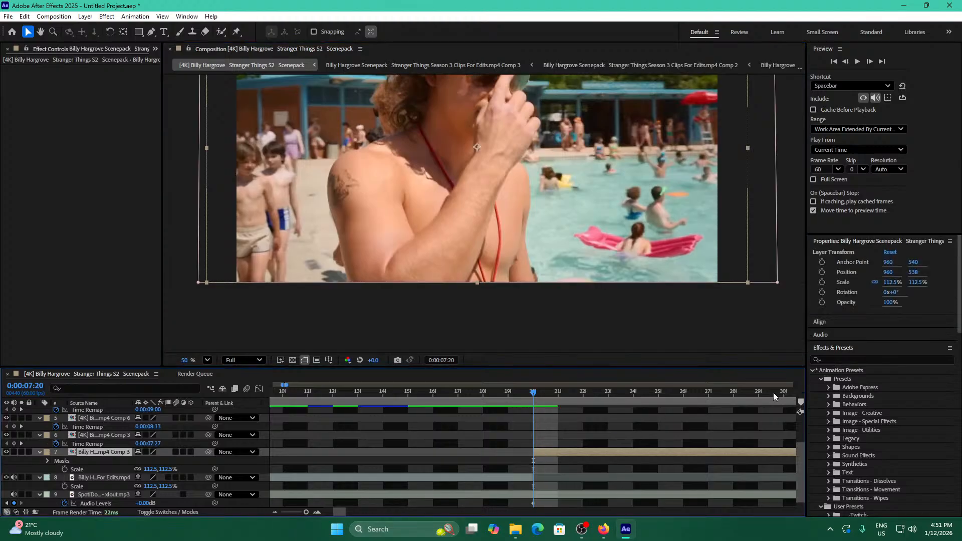
# Find the Motion Tile effect and apply it to the masked Season 3 Comp 3 layer.
pyautogui.click(873, 358)
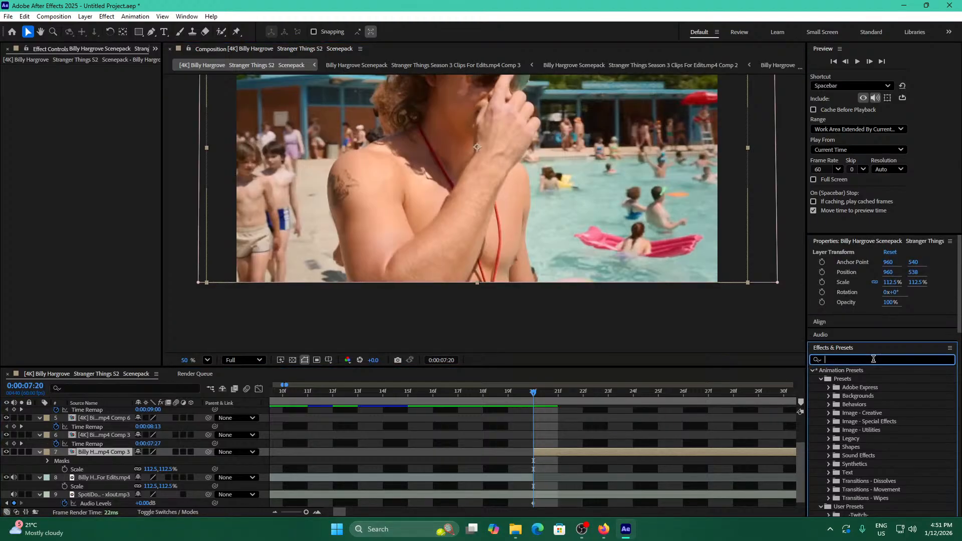
pyautogui.write('motion')
pyautogui.press('BackSpace')
pyautogui.press('BackSpace')
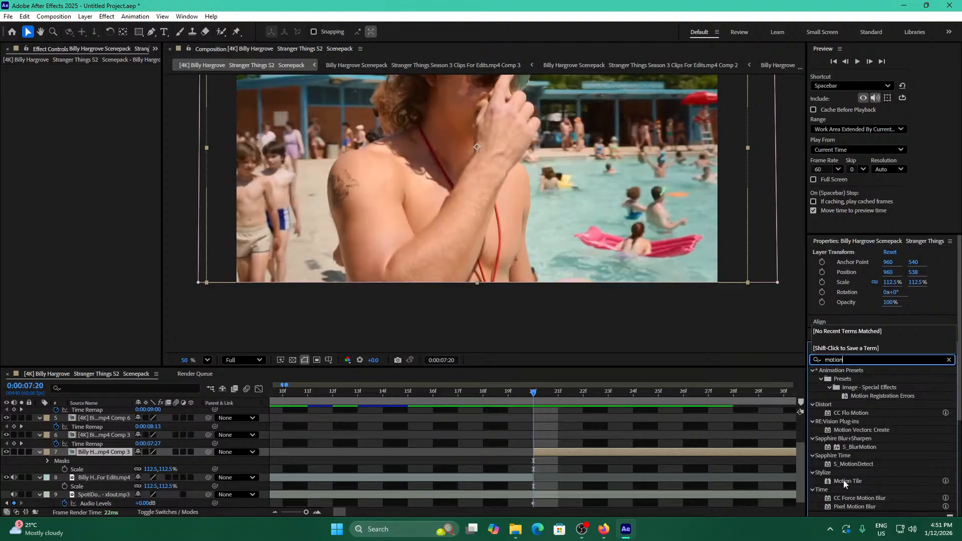
pyautogui.moveTo(848, 481); pyautogui.dragTo(544, 451)
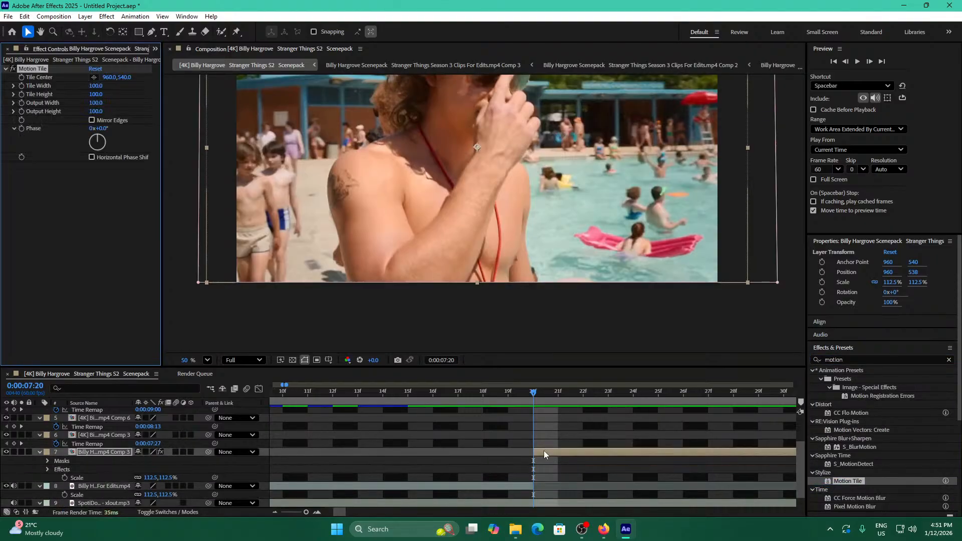
# Turn on Mirror Edges for Motion Tile and set both Output Height and Output Width to 200.
pyautogui.click(91, 121)
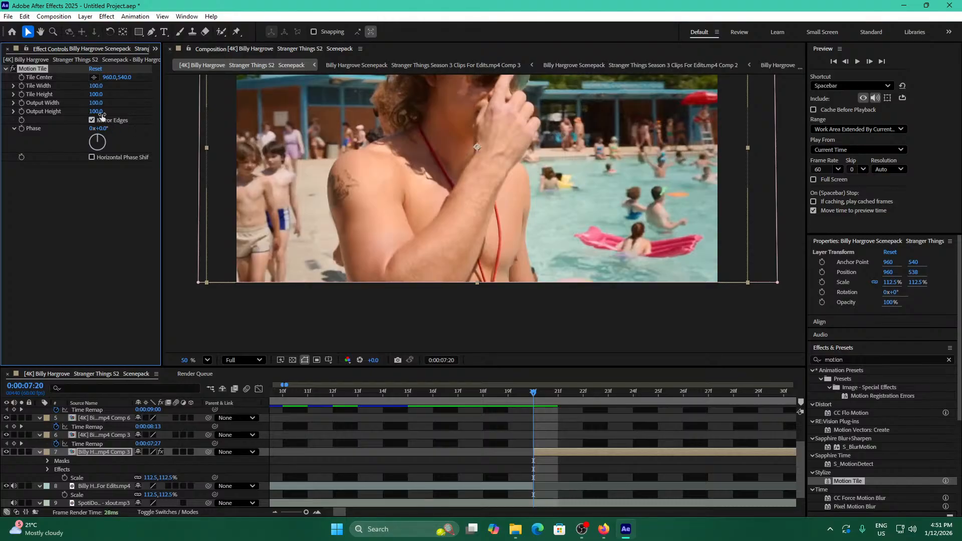
pyautogui.click(100, 113)
pyautogui.write('200')
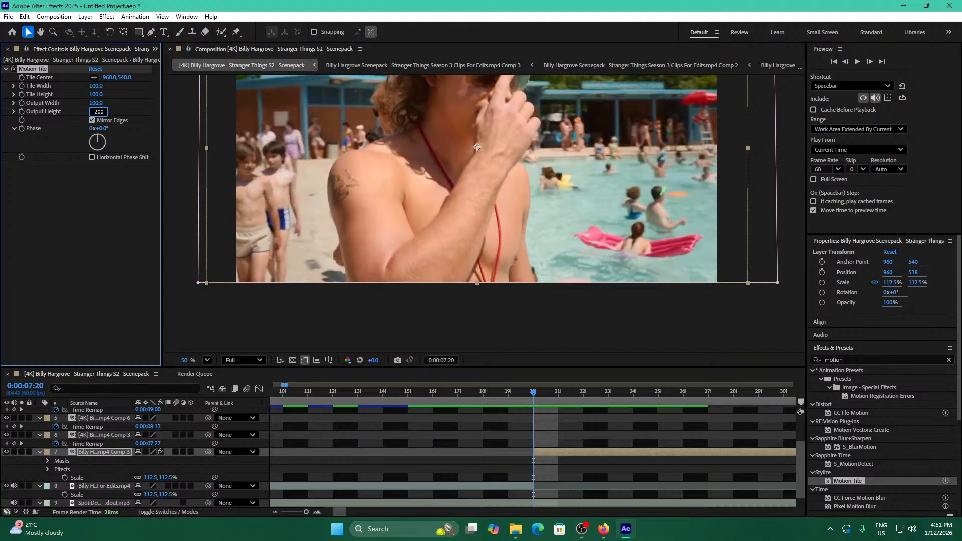
pyautogui.click(92, 103)
pyautogui.write('2')
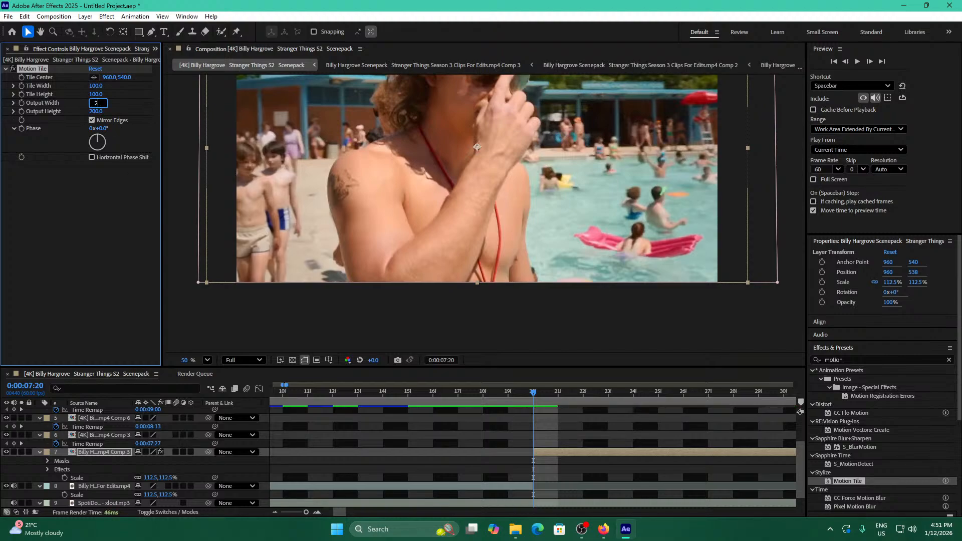
pyautogui.write('00')
pyautogui.click(394, 346)
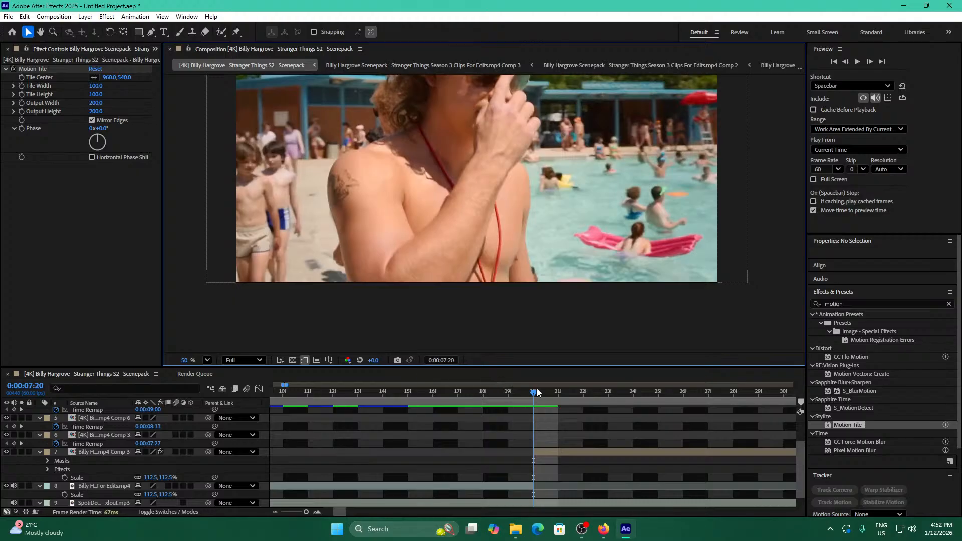
# Add an adjustment layer above the Season 3 Comp 3 layer, split it at 0:00:07:20 and delete the part before the cut.
pyautogui.scroll(3, 584, 457)
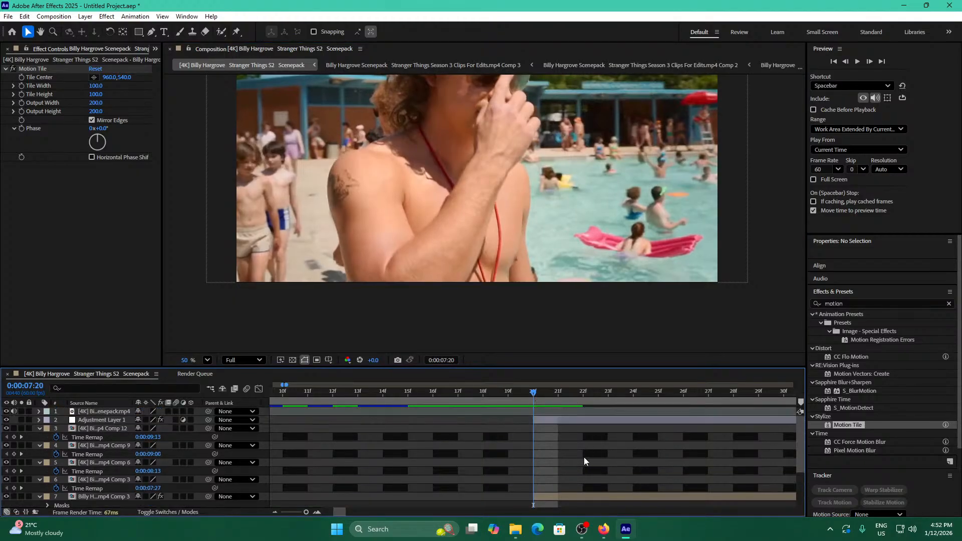
pyautogui.click(552, 496)
pyautogui.rightClick(266, 501)
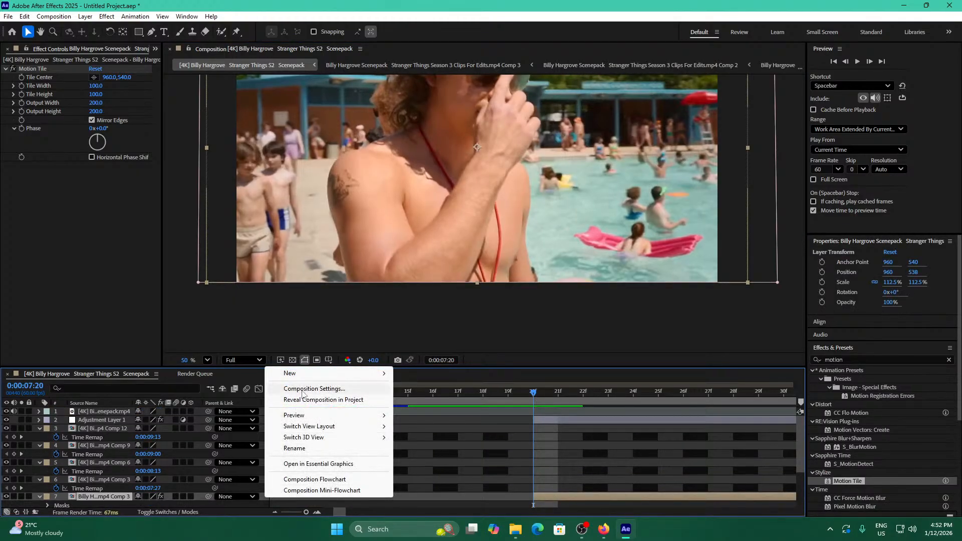
pyautogui.moveTo(303, 375)
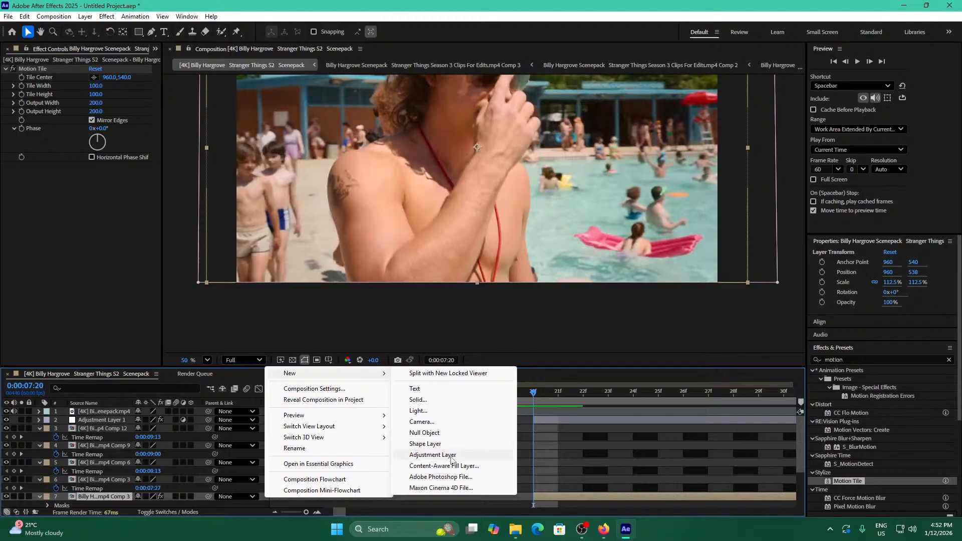
pyautogui.click(451, 457)
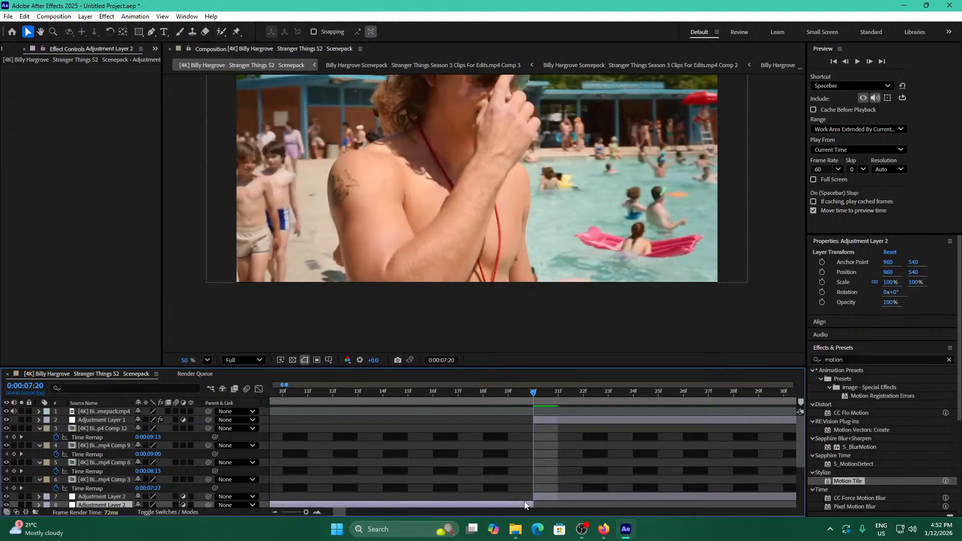
pyautogui.press('Delete')
pyautogui.scroll(-1, 600, 473)
# Try the Fave preset from the My Shakes user presets on Adjustment Layer 2.
pyautogui.moveTo(854, 304); pyautogui.dragTo(677, 312)
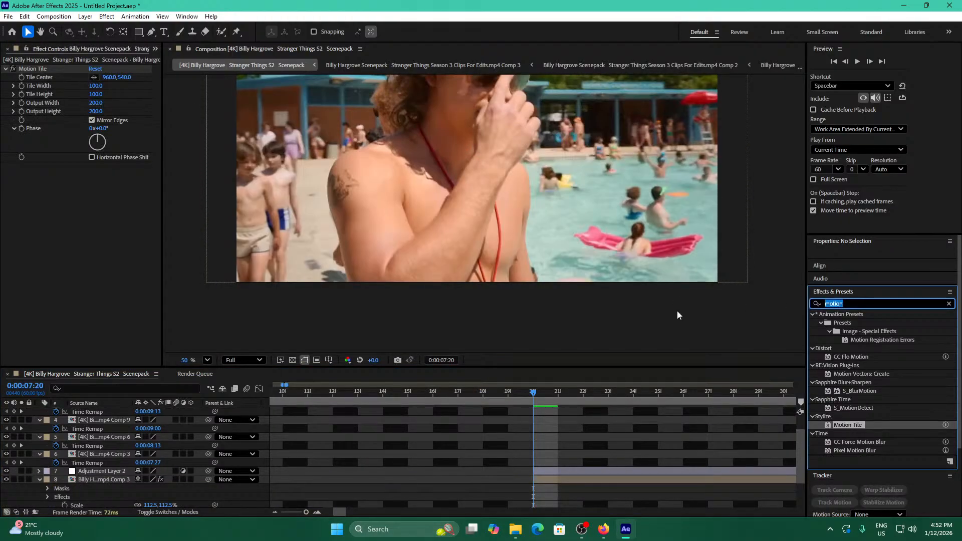
pyautogui.press('BackSpace')
pyautogui.click(813, 315)
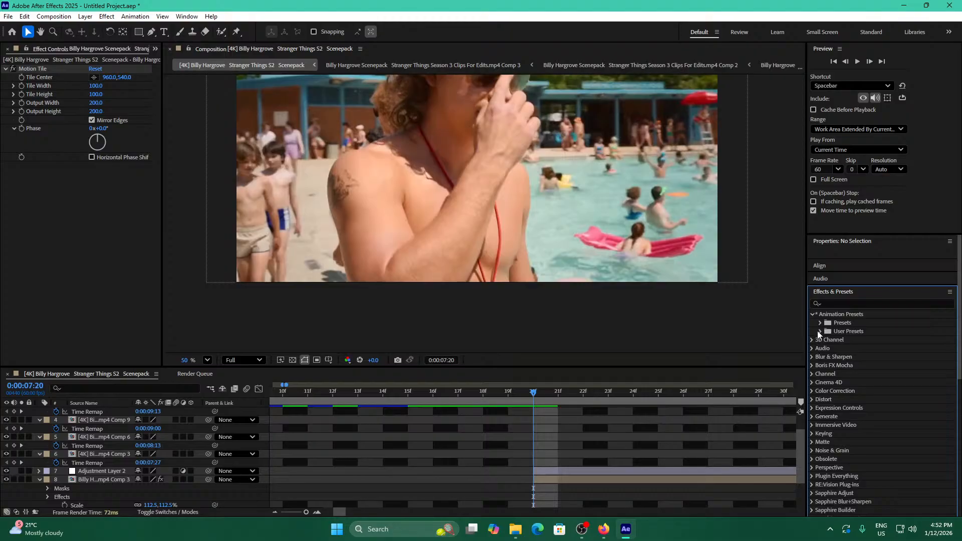
pyautogui.click(820, 331)
pyautogui.click(829, 343)
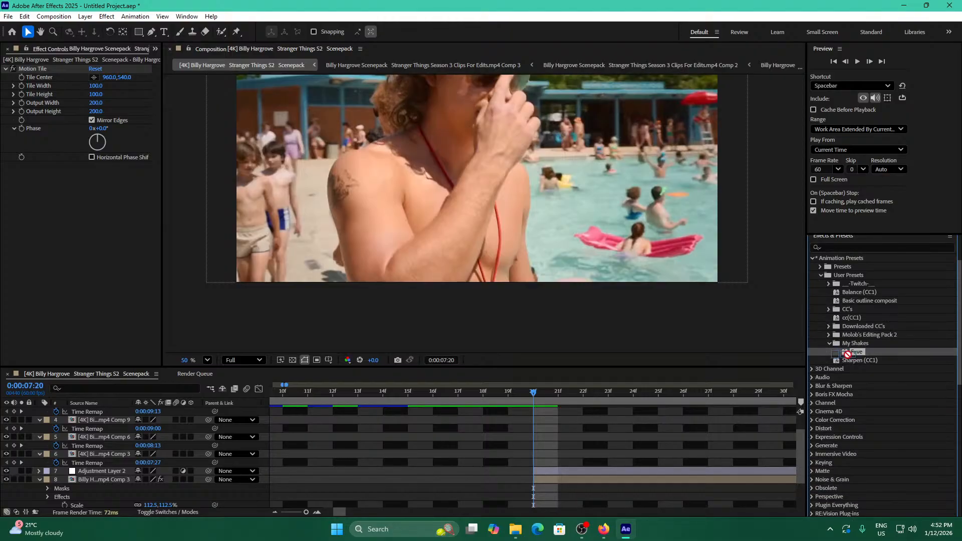
pyautogui.moveTo(856, 352); pyautogui.dragTo(543, 472)
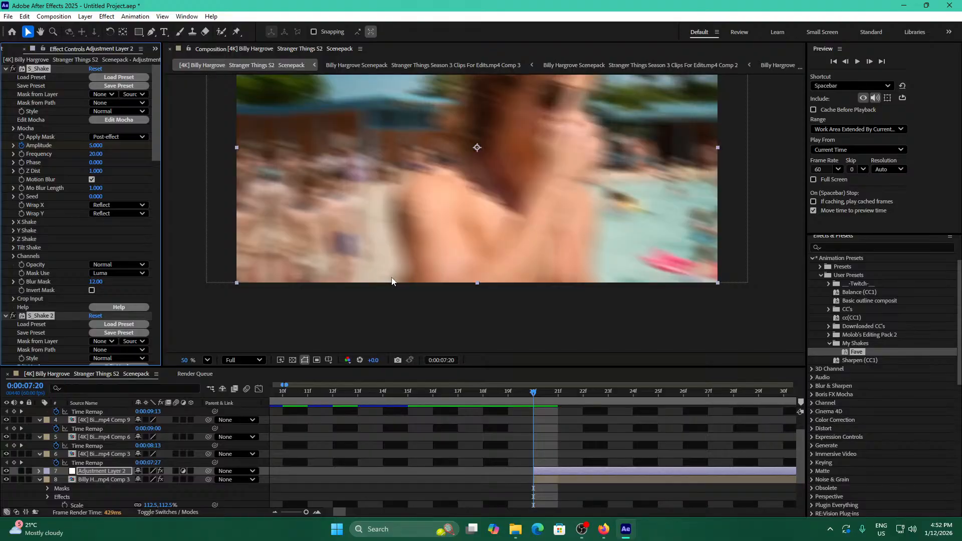
pyautogui.moveTo(388, 276); pyautogui.dragTo(384, 390)
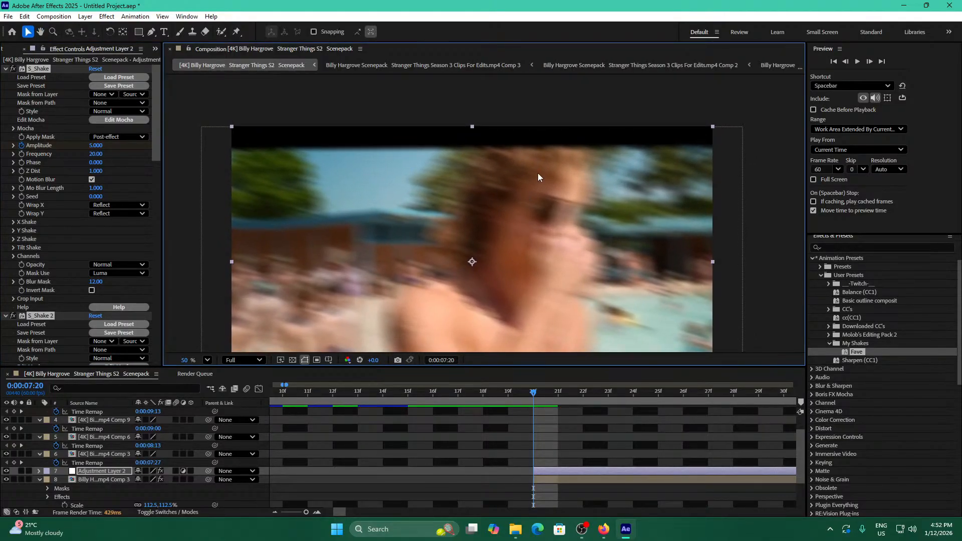
# Undo the shake preset and delete both pieces of Adjustment Layer 2.
pyautogui.click(296, 513)
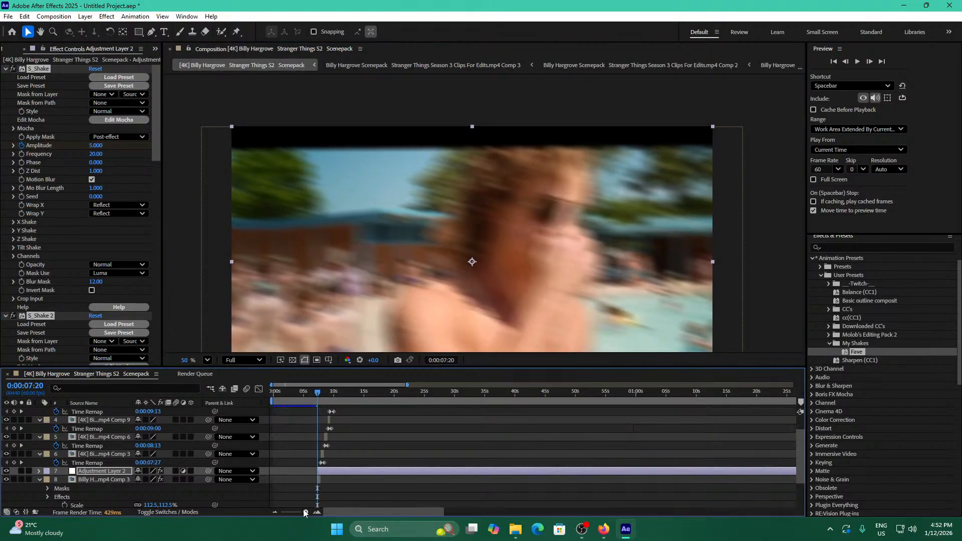
pyautogui.moveTo(295, 511); pyautogui.dragTo(308, 510)
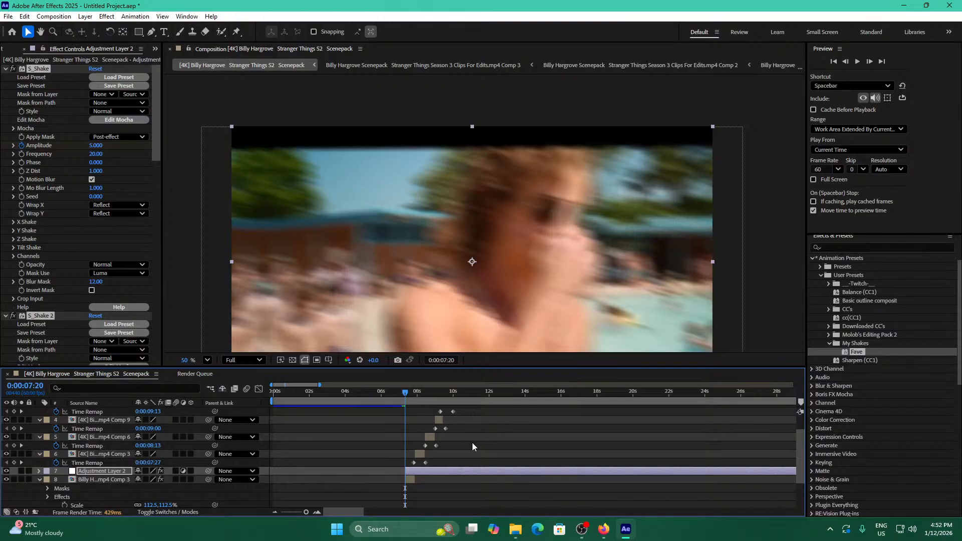
pyautogui.hotkey('ctrl', 'z')
pyautogui.hotkey('ctrl', 'z')
pyautogui.click(430, 471)
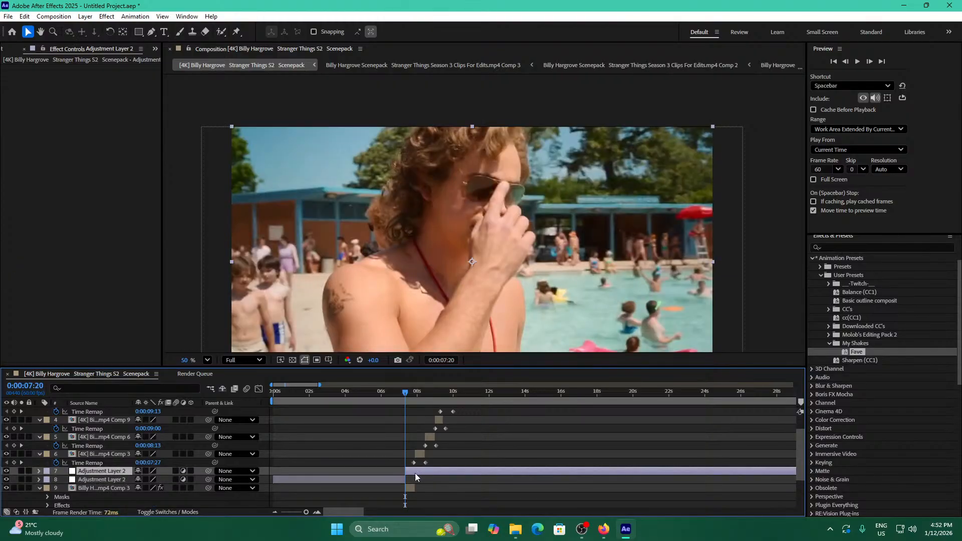
pyautogui.press('Delete')
pyautogui.click(399, 472)
pyautogui.press('Delete')
# Try pre-composing the masked Season 3 Comp 3 layer with all attributes moved into the new composition, and undo it.
pyautogui.click(410, 472)
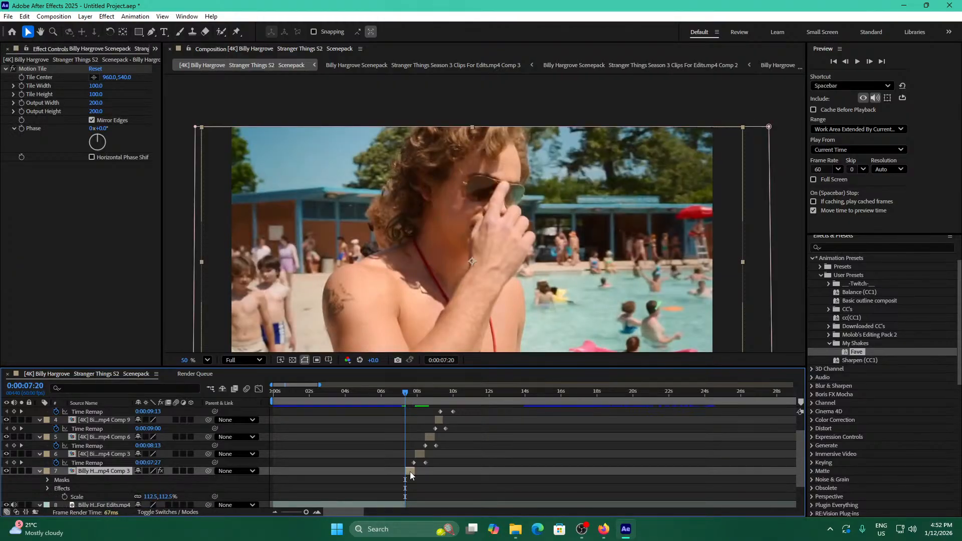
pyautogui.hotkey('ctrl', 'shift', 'c')
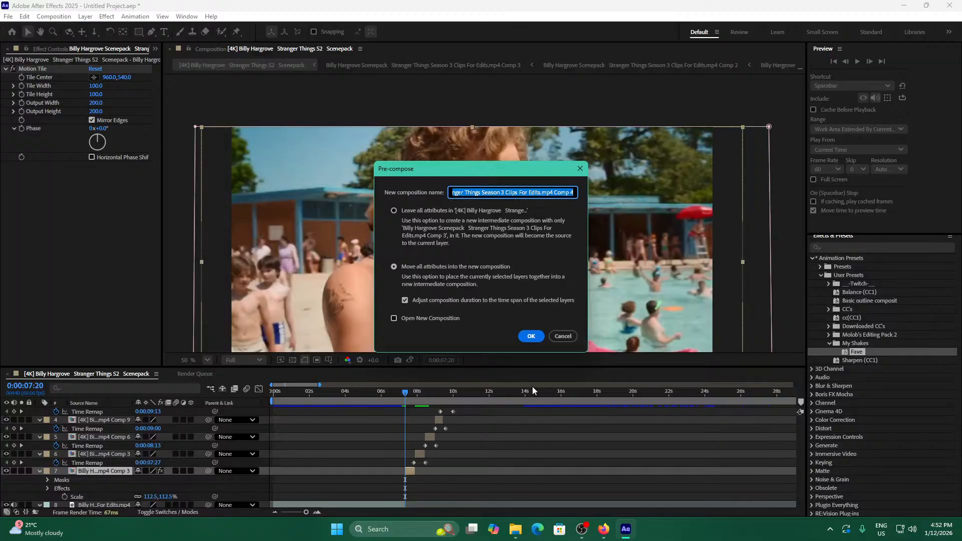
pyautogui.click(532, 337)
pyautogui.click(215, 176)
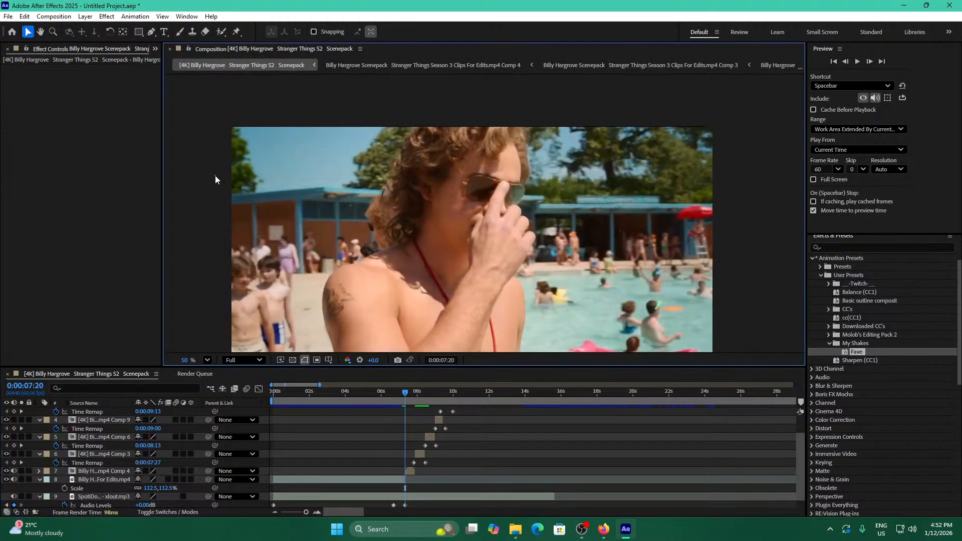
pyautogui.scroll(-1, 702, 210)
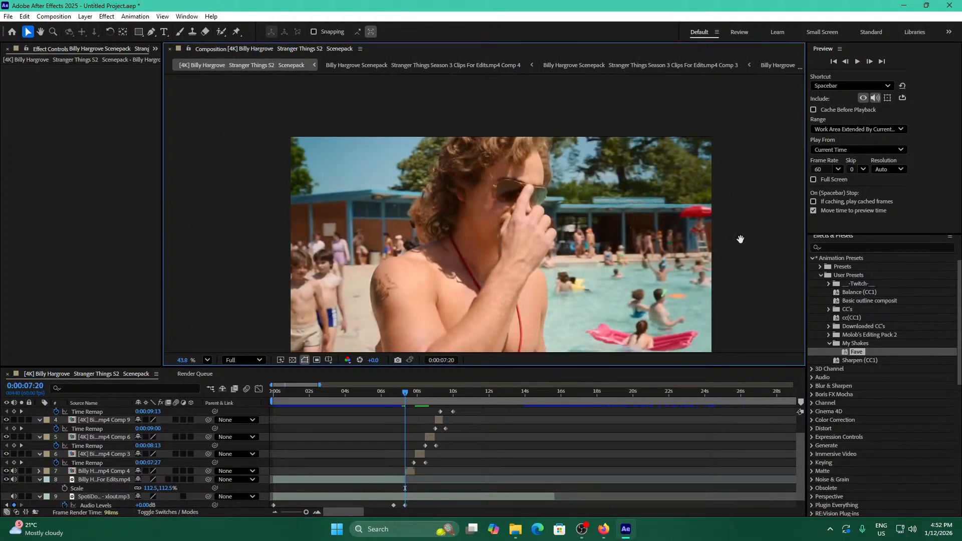
pyautogui.press('h')
pyautogui.moveTo(741, 244); pyautogui.dragTo(737, 209)
pyautogui.press('v')
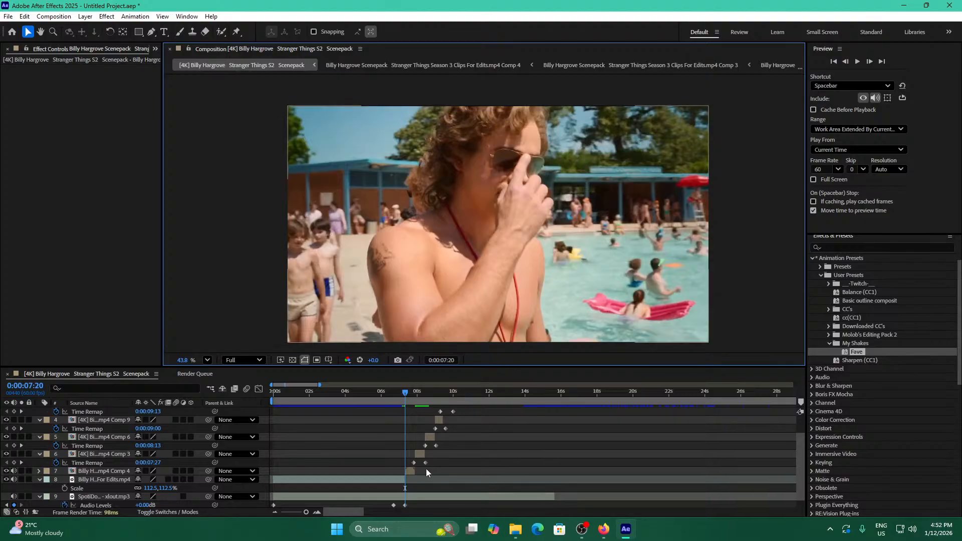
pyautogui.click(413, 463)
pyautogui.click(411, 470)
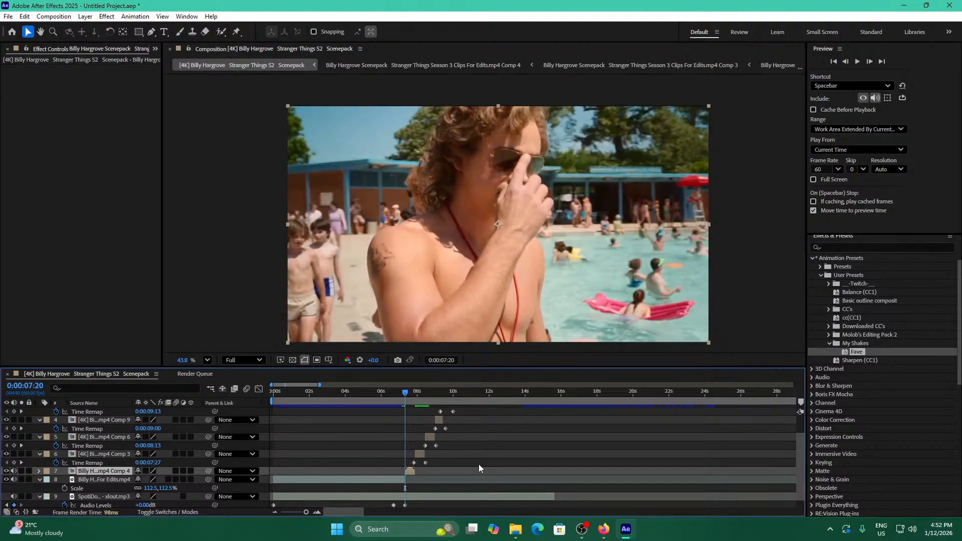
pyautogui.hotkey('ctrl', 'z')
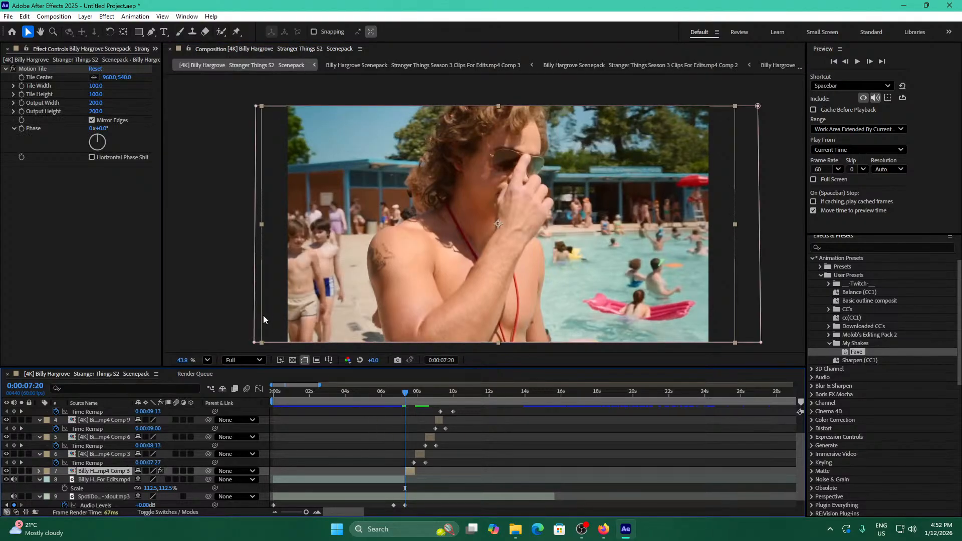
# Delete Mask 1 from the Season 3 Comp 3 layer and collapse the layer.
pyautogui.press('m')
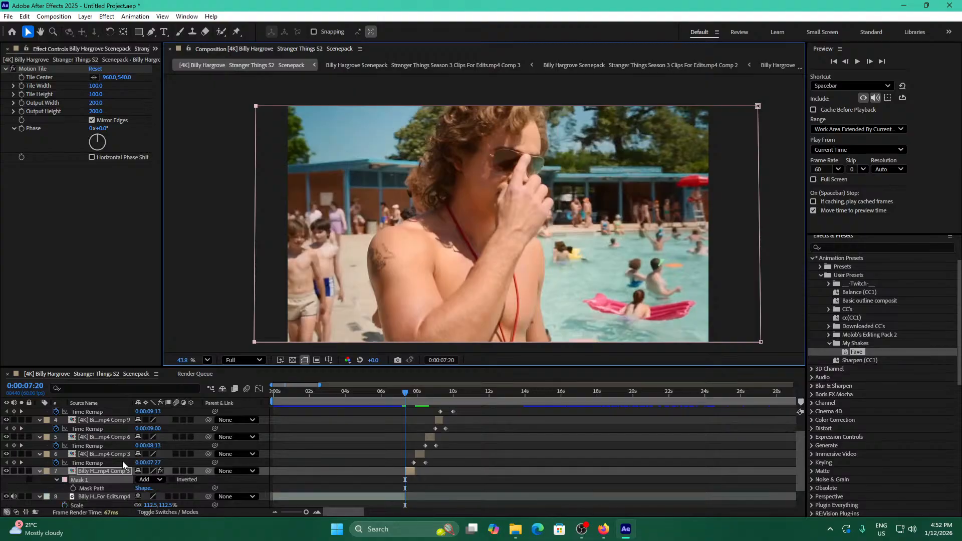
pyautogui.click(98, 480)
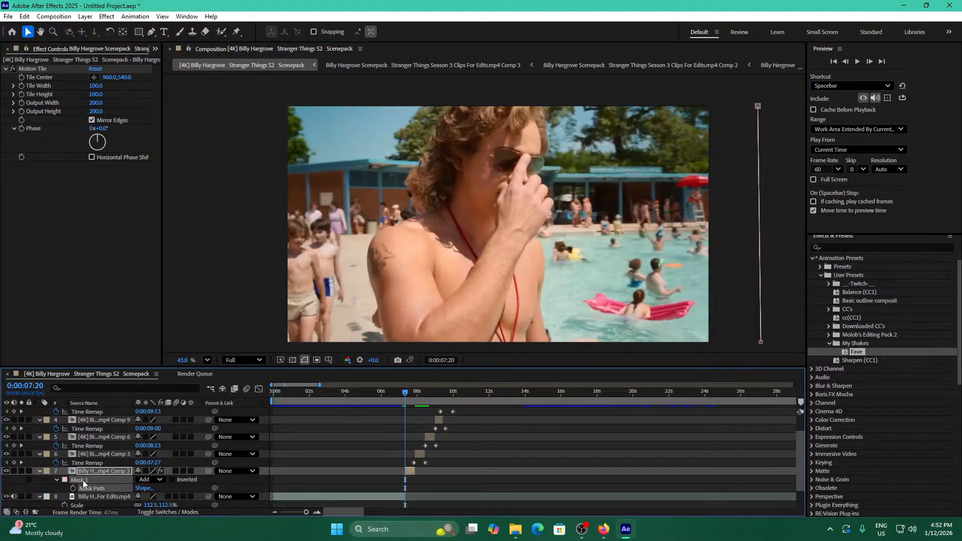
pyautogui.click(83, 480)
pyautogui.click(40, 471)
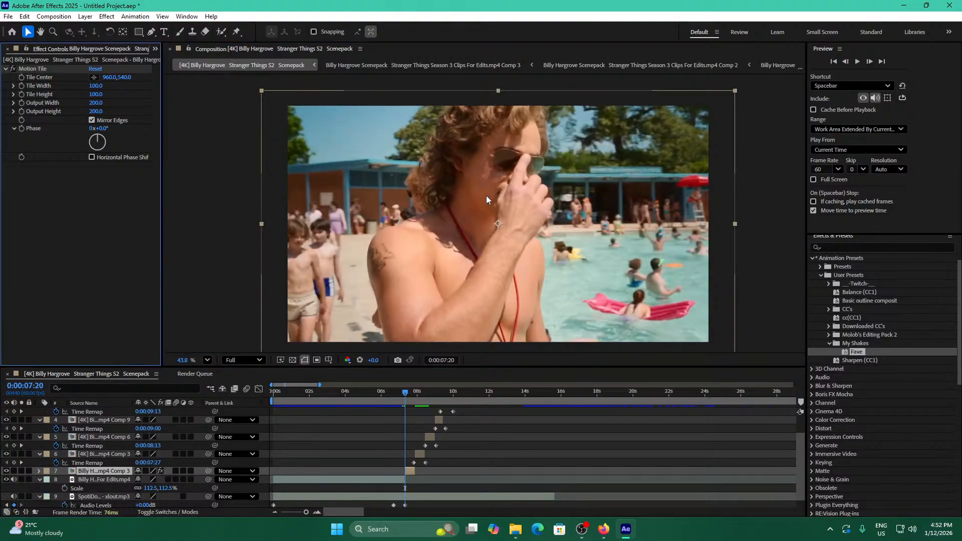
pyautogui.click(248, 213)
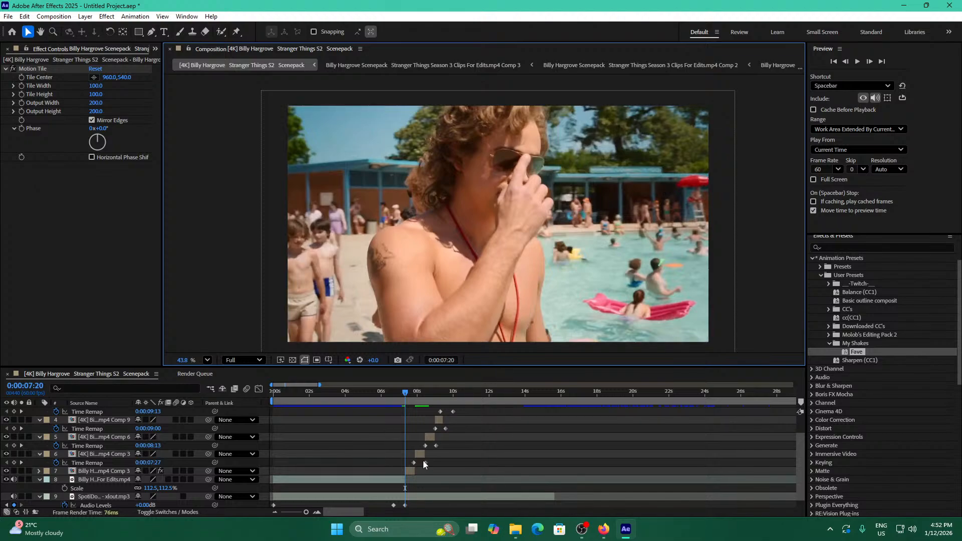
# Pre-compose the unmasked Season 3 Comp 3 layer as Comp 4, moving all attributes into the new composition.
pyautogui.click(408, 472)
pyautogui.hotkey('ctrl', 'shift', 'c')
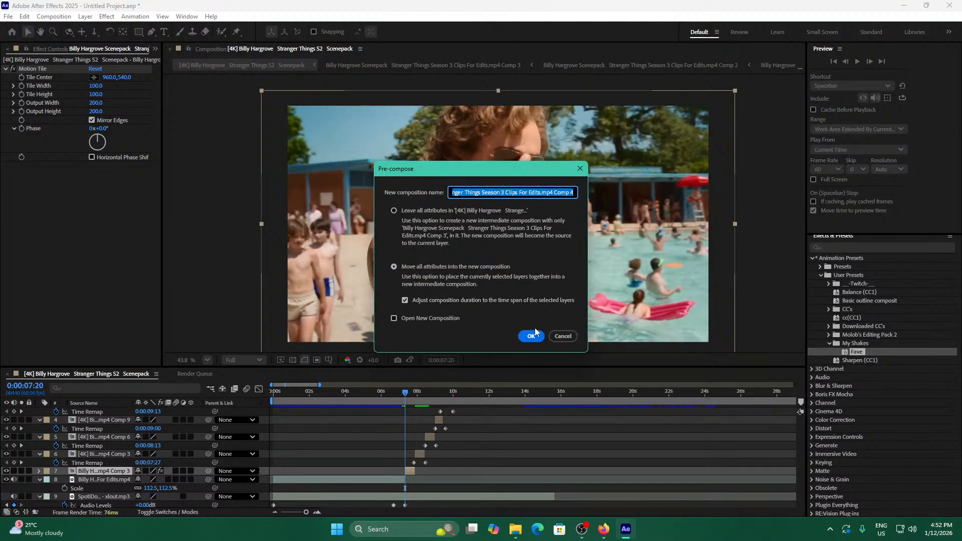
pyautogui.click(516, 332)
pyautogui.moveTo(860, 354); pyautogui.dragTo(411, 468)
# Apply Motion Tile to the pre-composed Season 3 Comp 4 layer and turn on Mirror Edges.
pyautogui.click(859, 248)
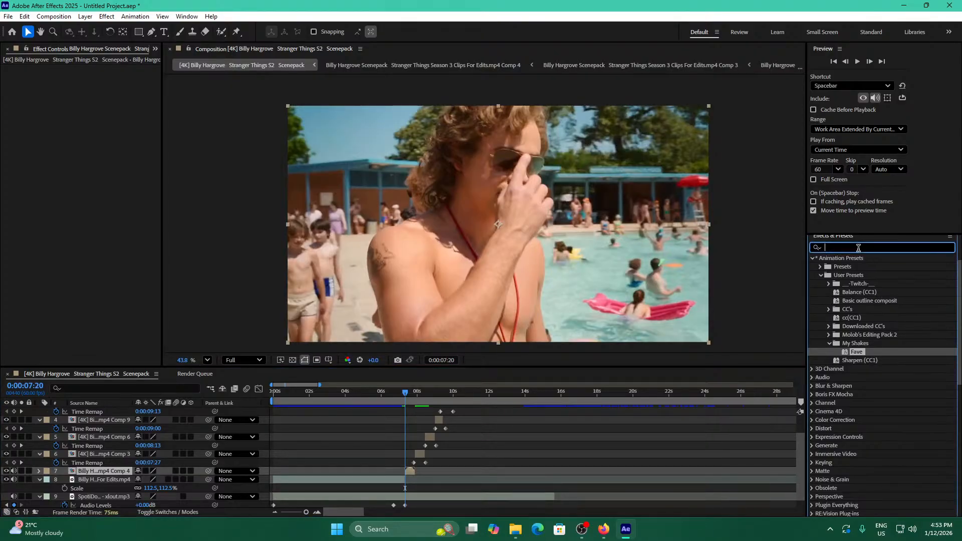
pyautogui.write('motion')
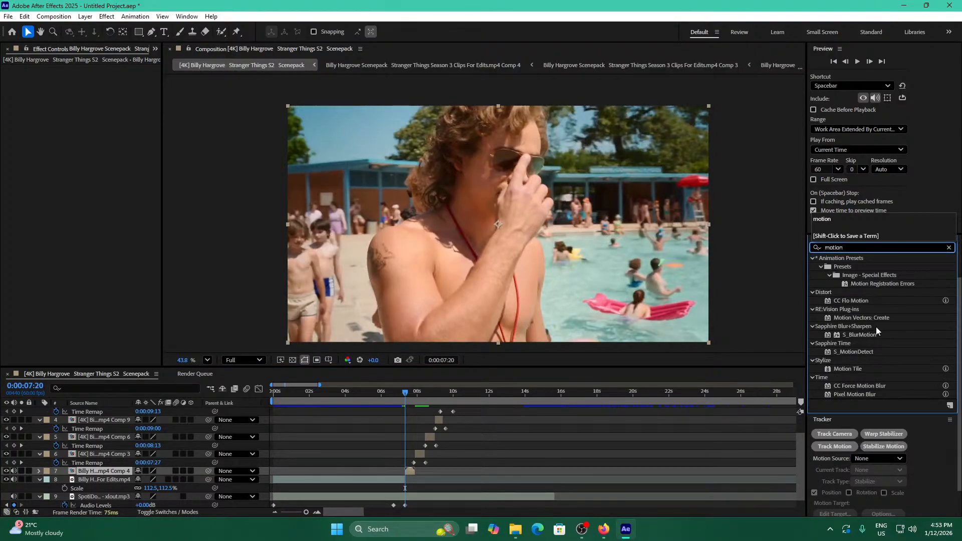
pyautogui.moveTo(847, 369); pyautogui.dragTo(408, 468)
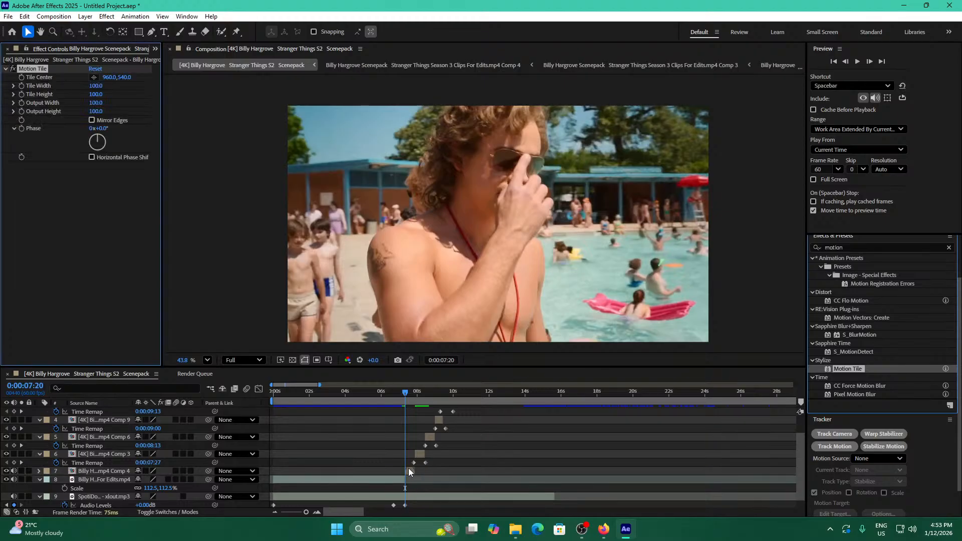
pyautogui.click(409, 471)
pyautogui.click(100, 120)
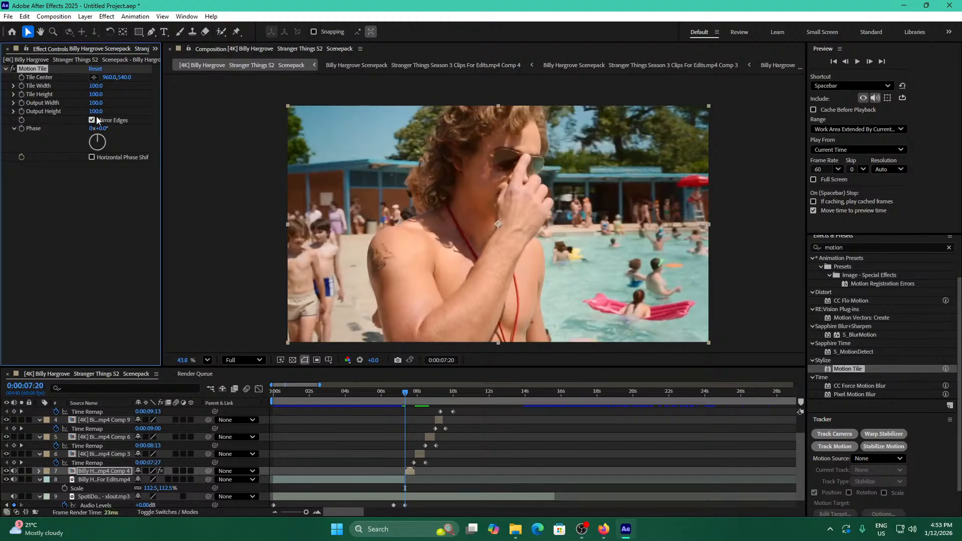
pyautogui.click(98, 94)
pyautogui.write('20')
pyautogui.press('Escape')
pyautogui.click(97, 86)
pyautogui.write('200')
pyautogui.press('Escape')
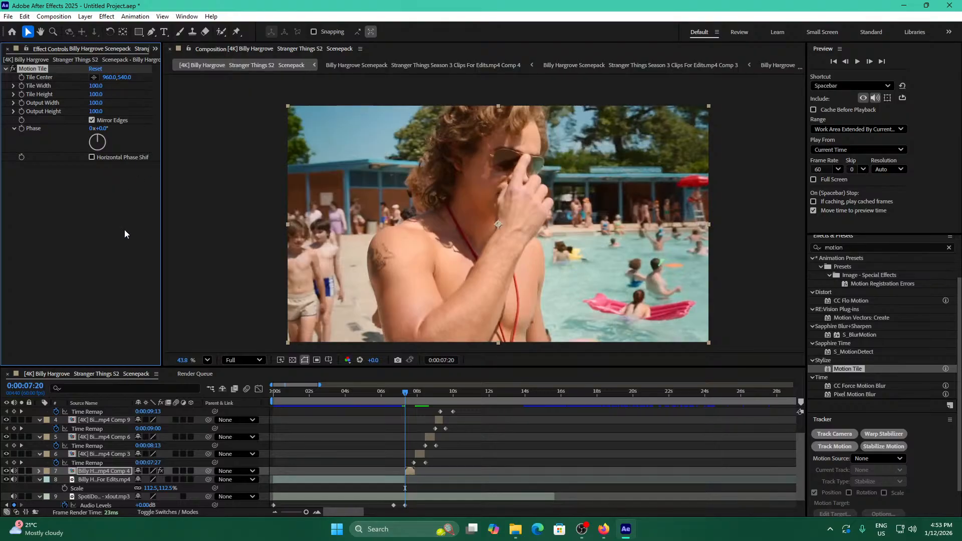
pyautogui.click(92, 96)
pyautogui.write('200')
pyautogui.press('Return')
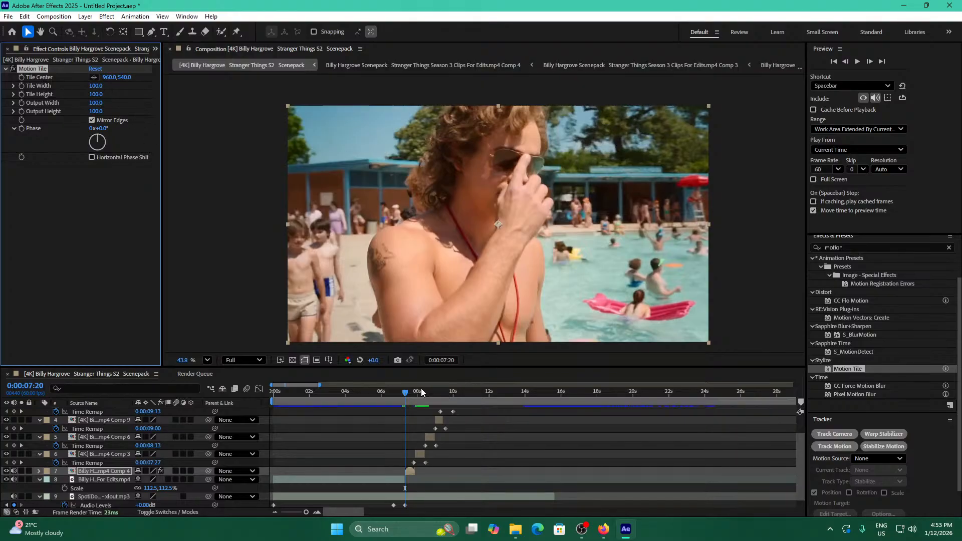
# Set the Motion Tile's Output Width and Output Height to 200 on the Season 3 Comp 4 layer.
pyautogui.click(408, 392)
pyautogui.click(103, 100)
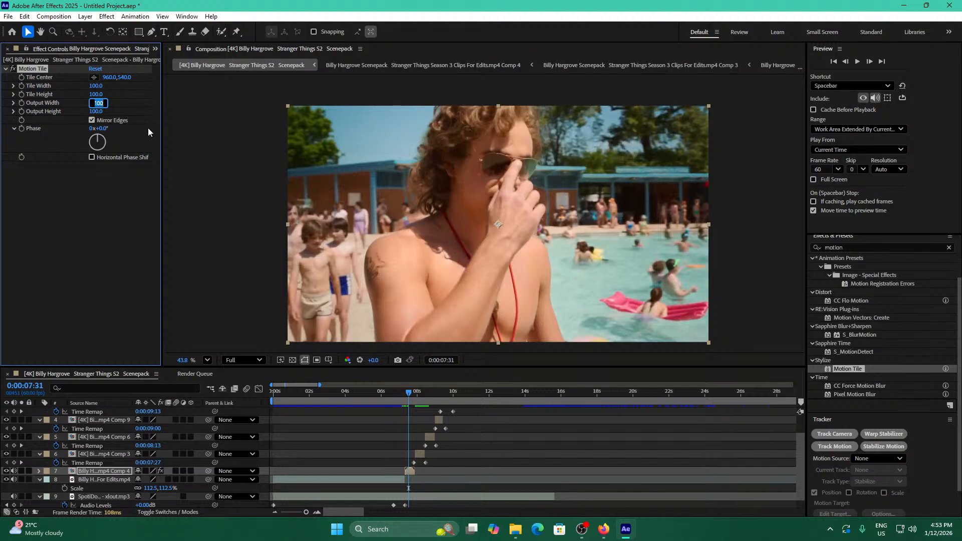
pyautogui.write('20')
pyautogui.write('200')
pyautogui.press('Return')
# Add an adjustment layer directly above the Season 3 Comp 4 layer and cut off its portion before 0:00:07:19.
pyautogui.moveTo(408, 399); pyautogui.dragTo(404, 400)
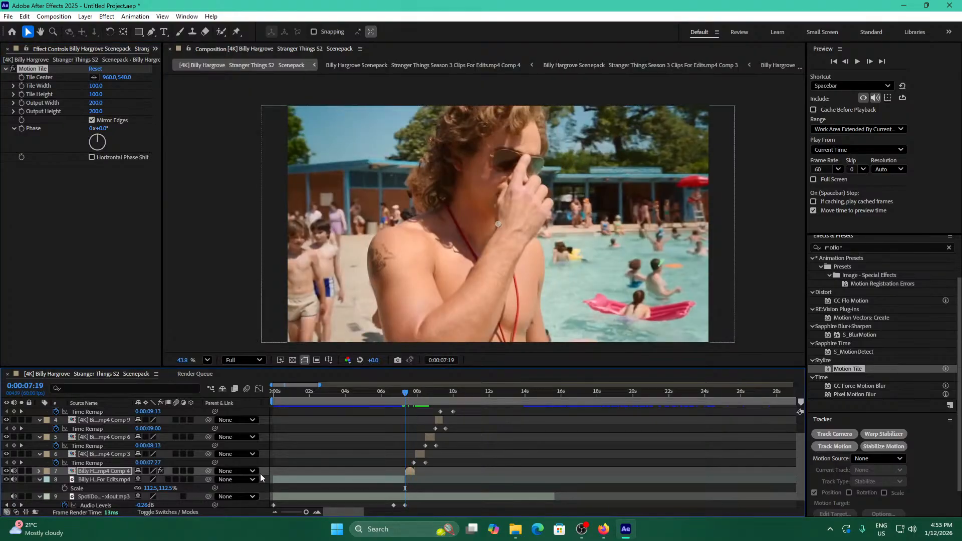
pyautogui.rightClick(265, 341)
pyautogui.click(441, 430)
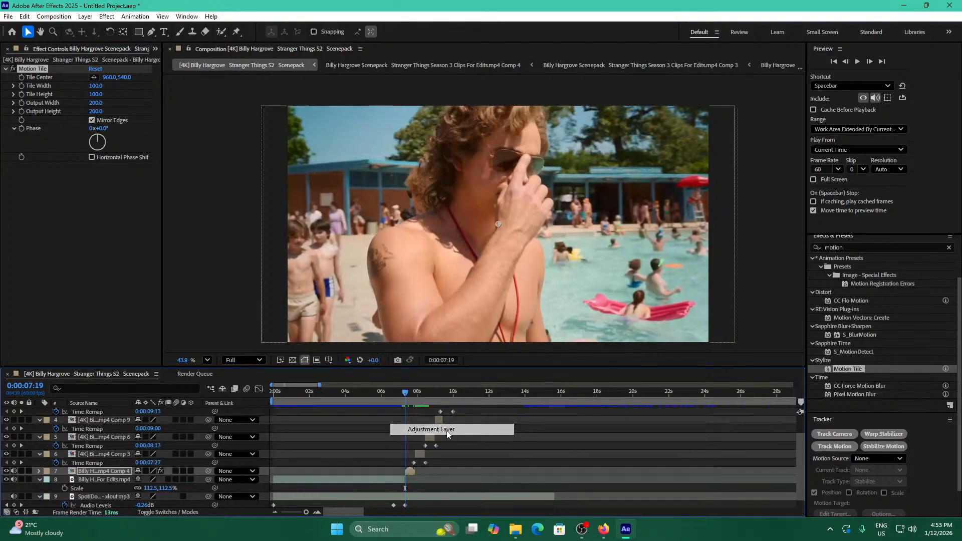
pyautogui.hotkey('ctrl', 'shift', 'd')
pyautogui.press('Delete')
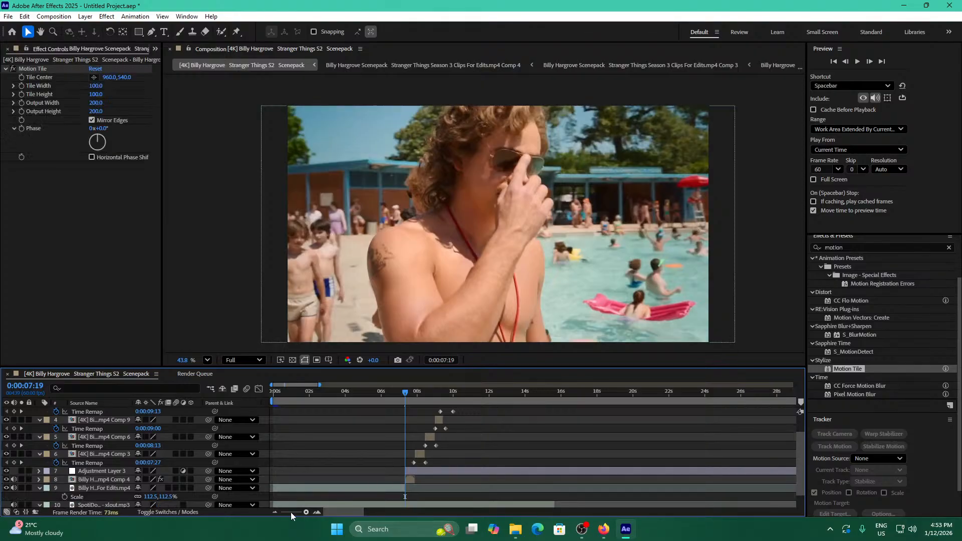
# Split Adjustment Layer 3 at 0:00:07:20, where the Season 3 Comp 4 clip starts, and delete the one-frame leading piece.
pyautogui.moveTo(309, 510); pyautogui.dragTo(312, 511)
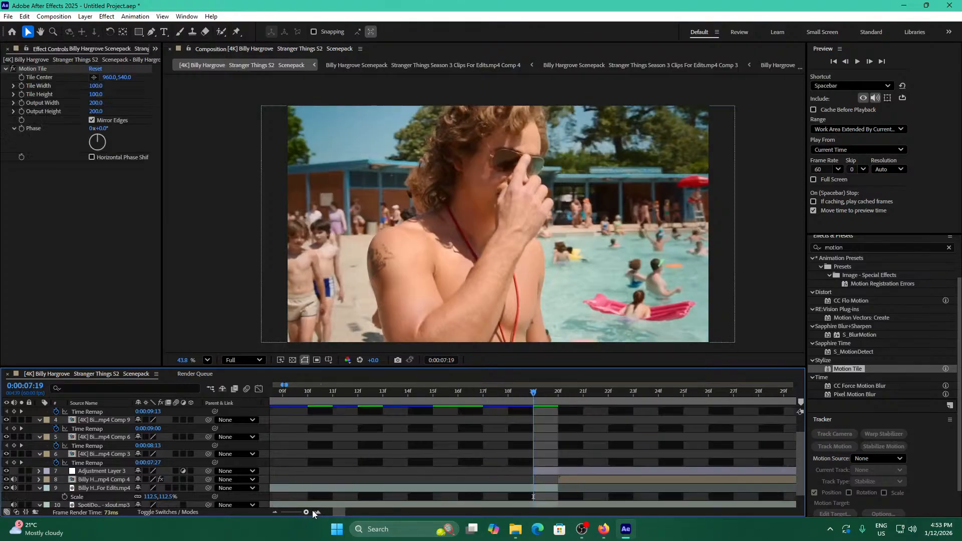
pyautogui.click(555, 392)
pyautogui.click(552, 471)
pyautogui.hotkey('ctrl', 'shift', 'd')
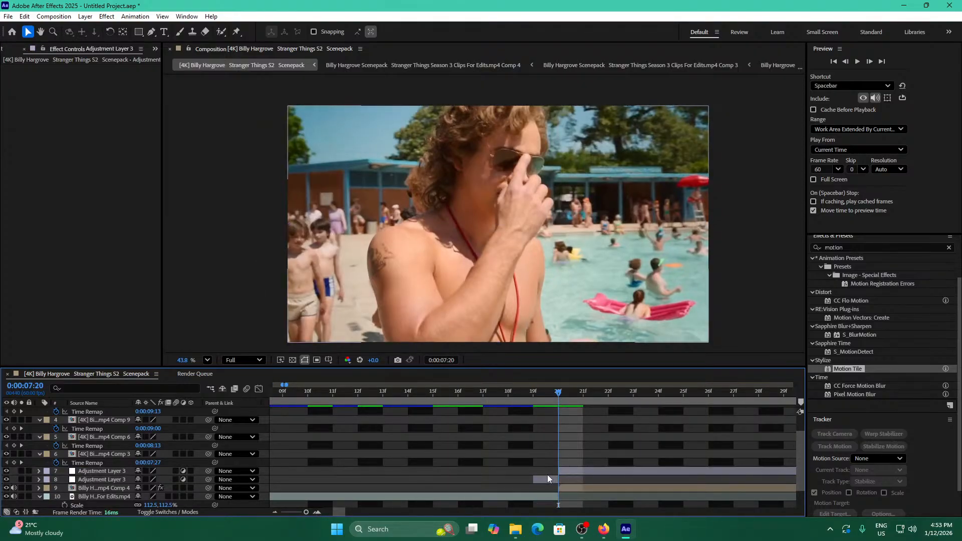
pyautogui.click(545, 476)
pyautogui.press('Delete')
# Split Adjustment Layer 3 at the end of the Season 3 Comp 4 clip and delete the trailing piece.
pyautogui.moveTo(307, 512); pyautogui.dragTo(310, 512)
pyautogui.click(558, 390)
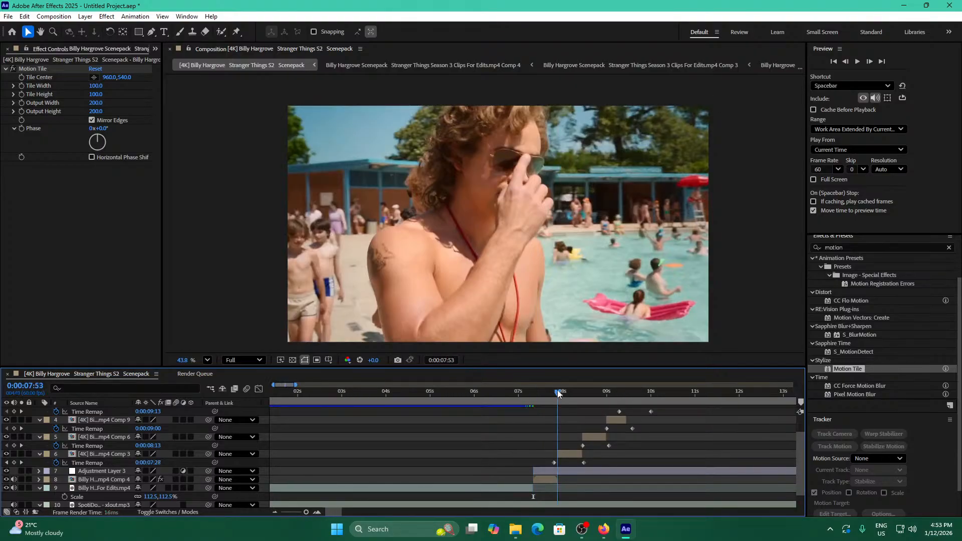
pyautogui.click(573, 473)
pyautogui.hotkey('ctrl', 'shift', 'd')
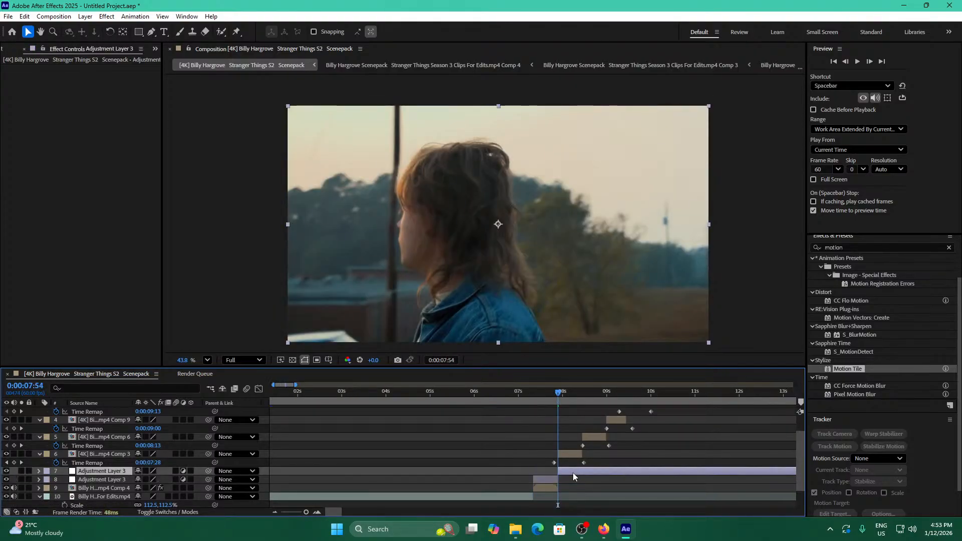
pyautogui.press('Delete')
# Apply the Fave user preset from the My Shakes folder to Adjustment Layer 3 at 0:00:07:20 and collapse the presets list.
pyautogui.moveTo(557, 394); pyautogui.dragTo(533, 395)
pyautogui.click(546, 471)
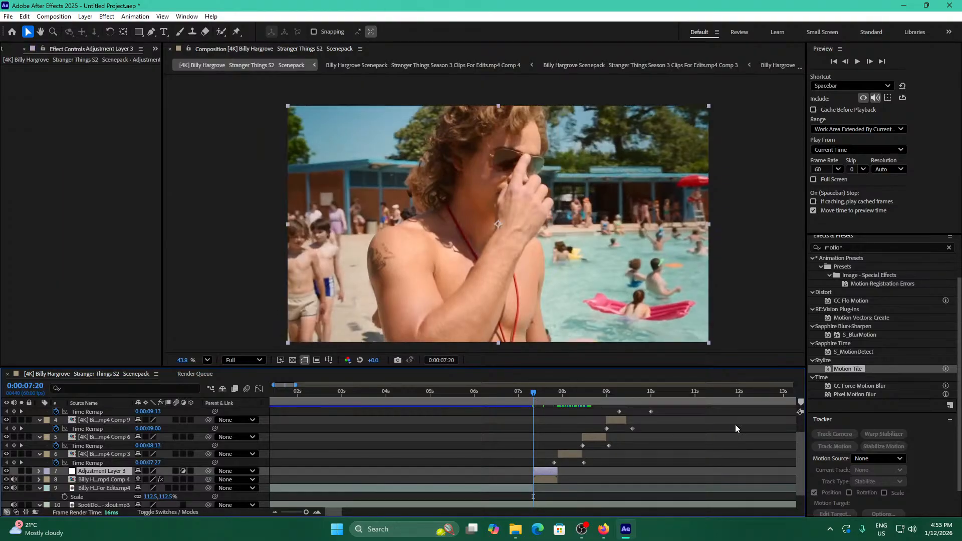
pyautogui.click(865, 394)
pyautogui.click(928, 245)
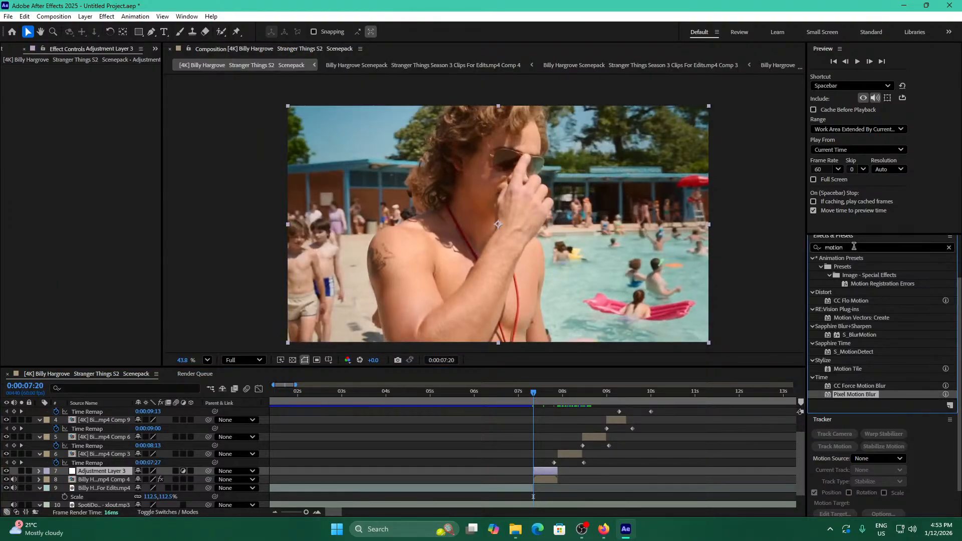
pyautogui.click(950, 247)
pyautogui.click(812, 258)
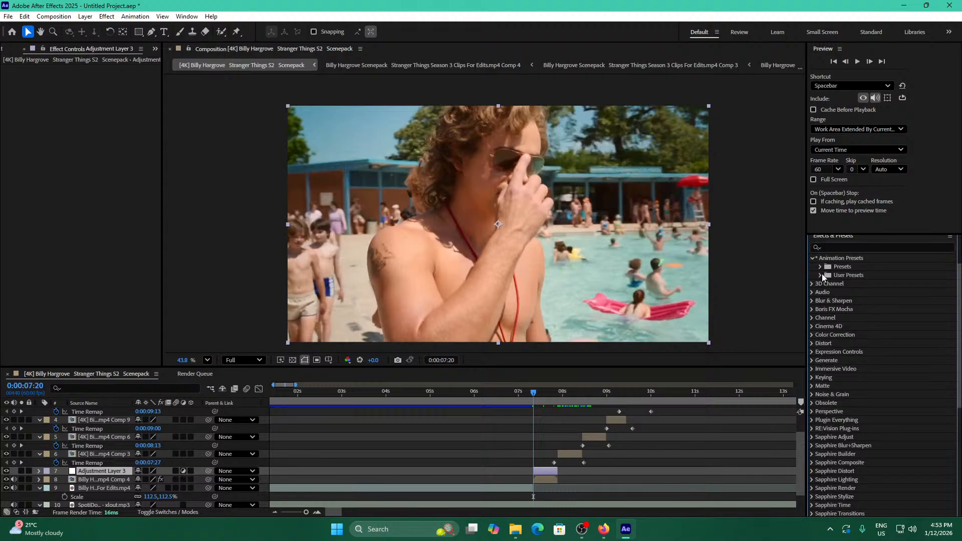
pyautogui.click(821, 275)
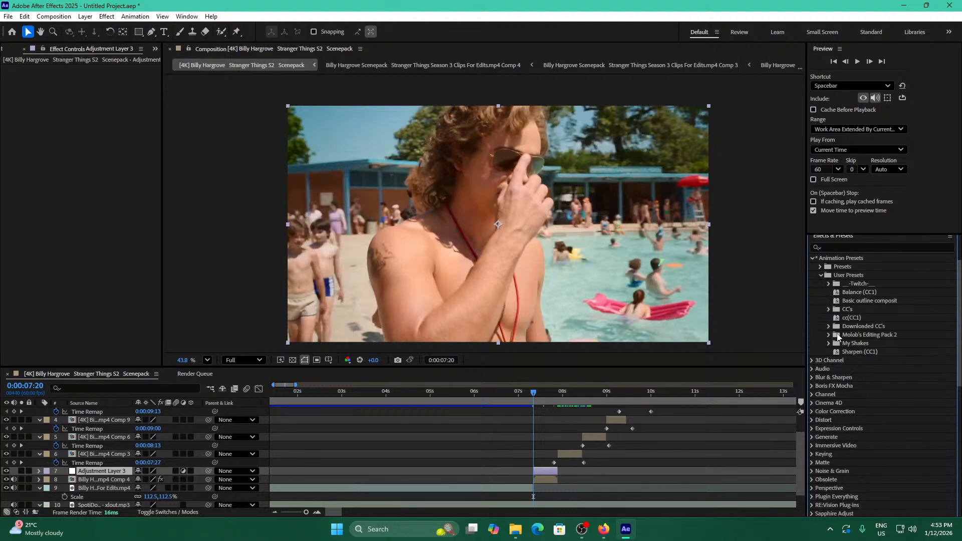
pyautogui.click(829, 344)
pyautogui.moveTo(855, 352); pyautogui.dragTo(548, 472)
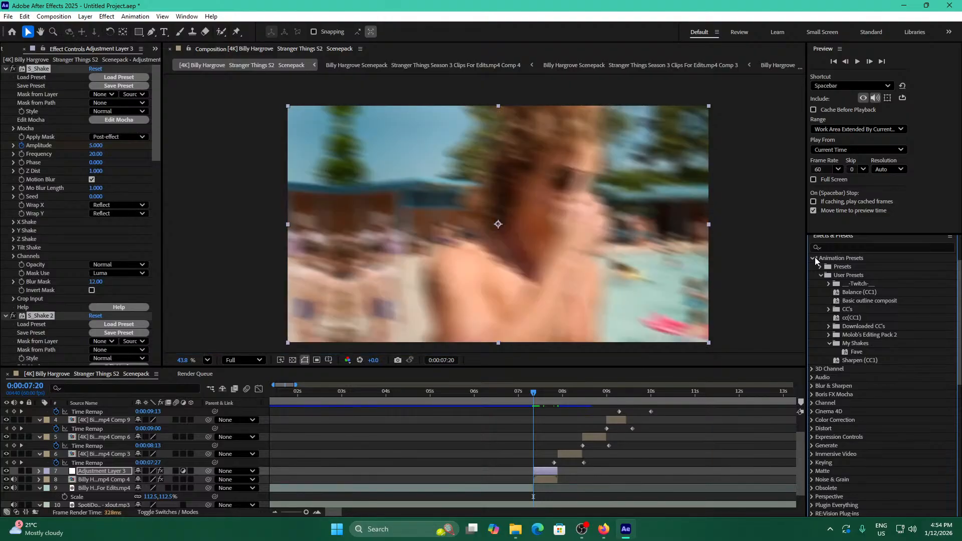
pyautogui.click(813, 258)
# Delete the S_BlurMoCurves and S_Flicker effects from Adjustment Layer 3 and collapse S_Shake and S_Shake 2.
pyautogui.click(540, 393)
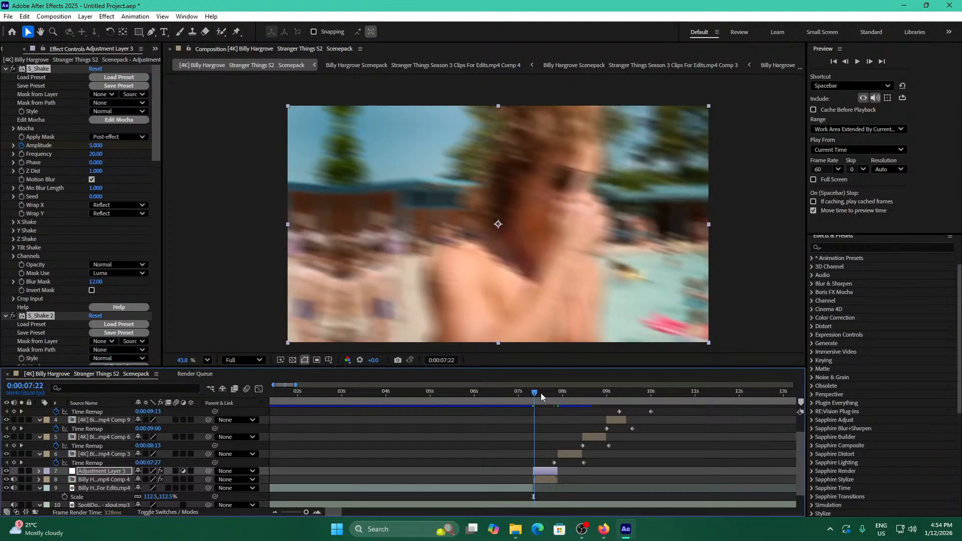
pyautogui.moveTo(540, 393)
pyautogui.mouseDown()
pyautogui.moveTo(551, 393)
pyautogui.moveTo(533, 392)
pyautogui.mouseUp()
pyautogui.scroll(-15, 80, 251)
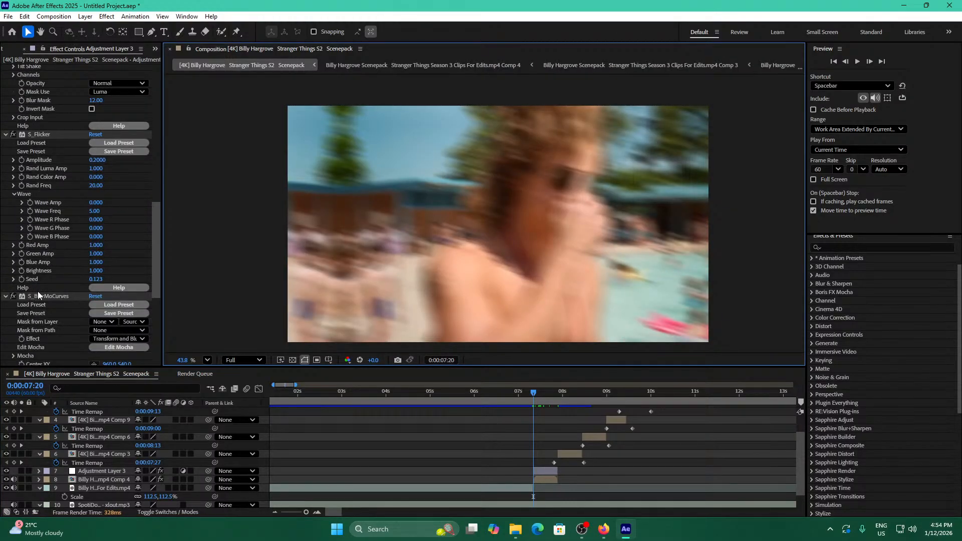
pyautogui.click(42, 296)
pyautogui.scroll(8, 35, 156)
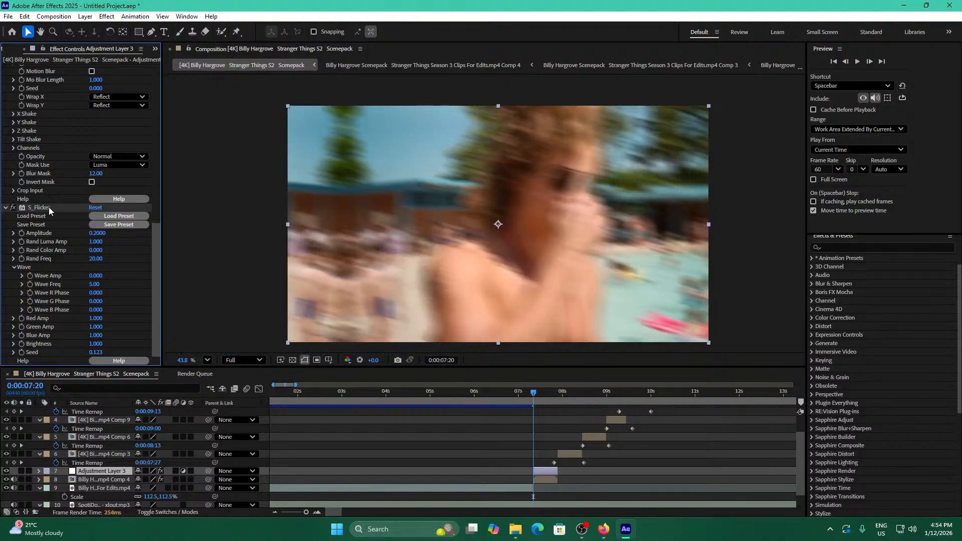
pyautogui.scroll(8, 63, 222)
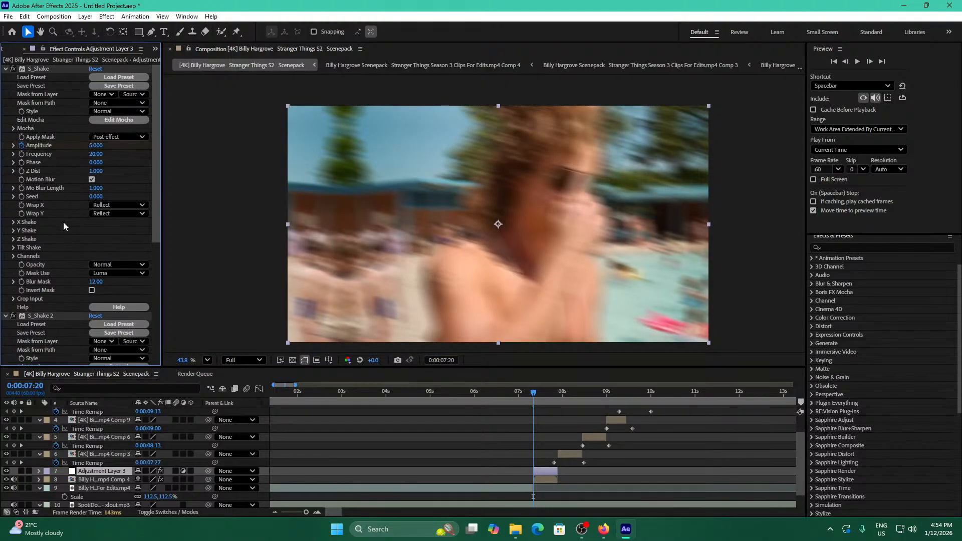
pyautogui.click(5, 69)
pyautogui.click(4, 77)
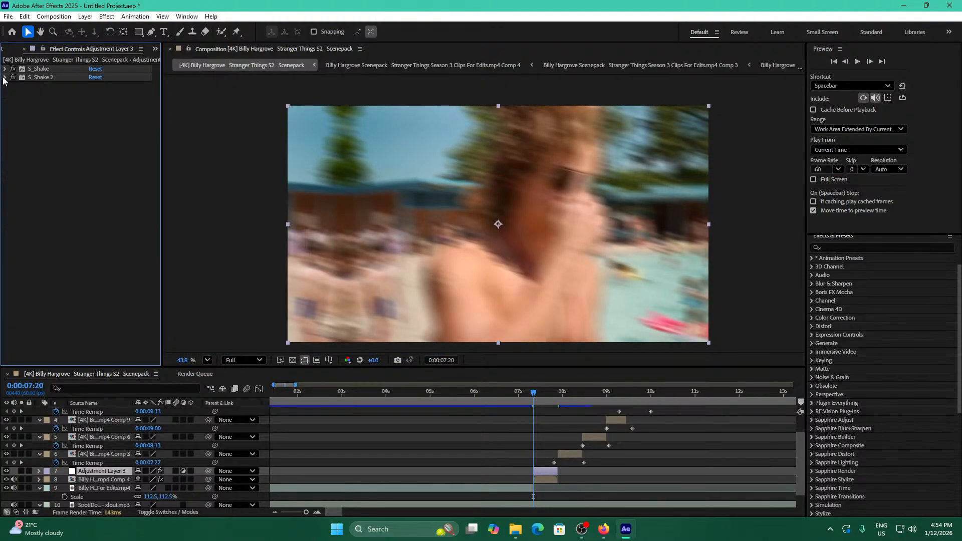
# Preview the main composition from the beginning through the shake on the Season 3 Comp 4 clip.
pyautogui.moveTo(534, 393); pyautogui.dragTo(124, 443)
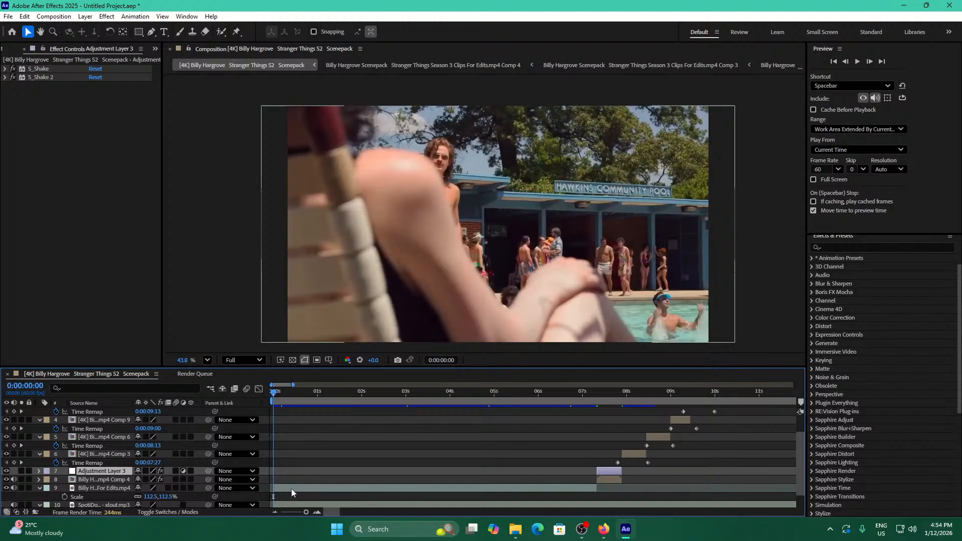
pyautogui.click(306, 513)
pyautogui.press('space')
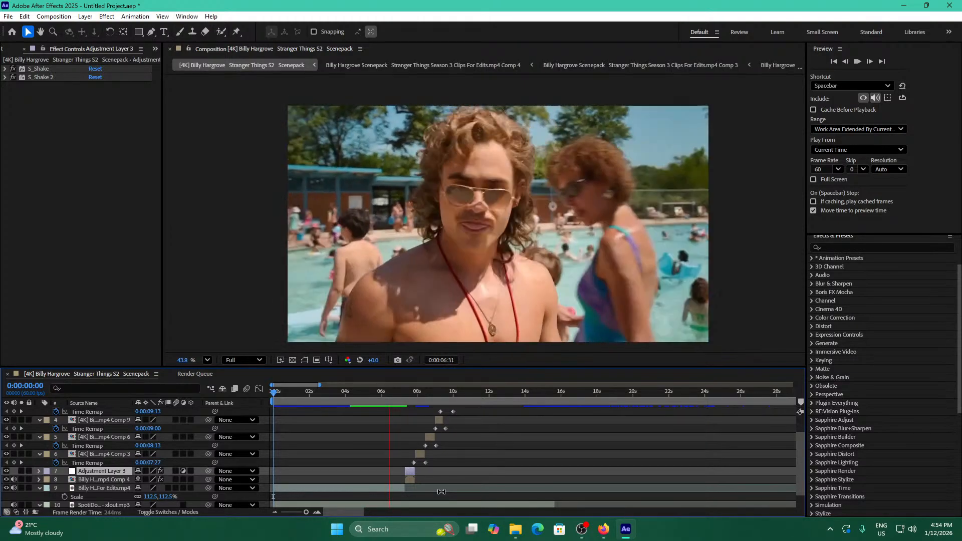
pyautogui.press('space')
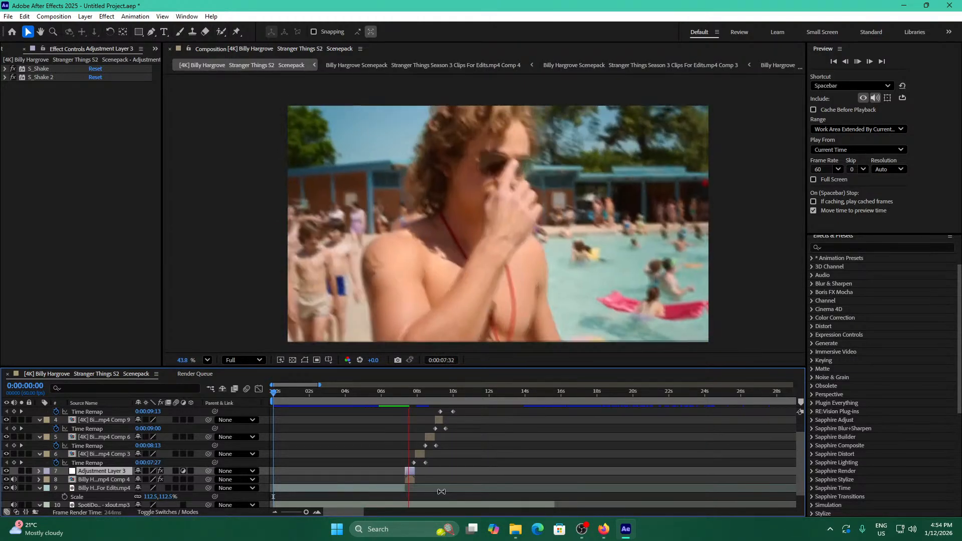
# Step frame by frame through the shaken Season 3 Comp 4 clip around 0:00:07:28 and examine the edges of the picture.
pyautogui.moveTo(409, 400); pyautogui.dragTo(408, 393)
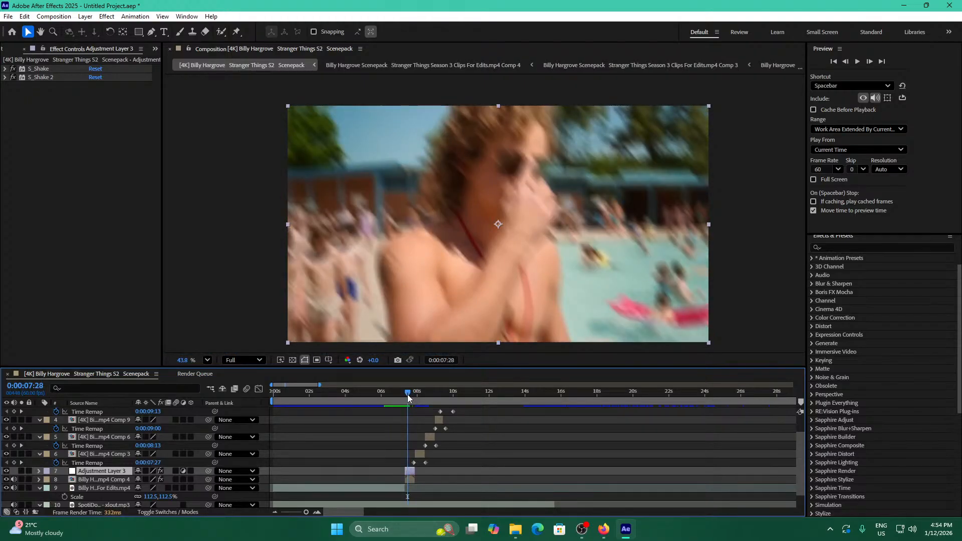
pyautogui.press('pagedown')
pyautogui.press('pagedown')
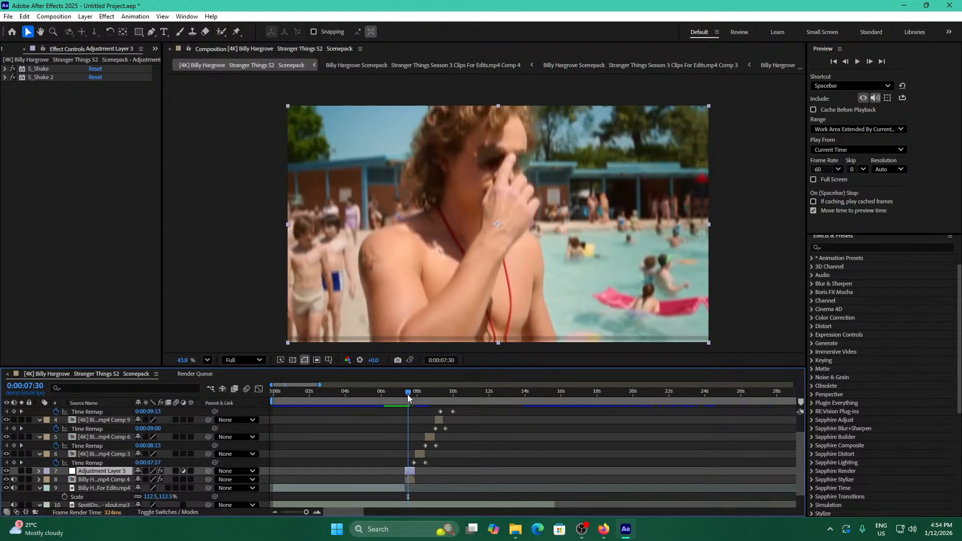
pyautogui.press('pagedown')
pyautogui.press('pageup')
pyautogui.press('pageup')
pyautogui.press('pageup')
pyautogui.press('pageup')
pyautogui.press('pageup')
pyautogui.press('pagedown')
pyautogui.press('pagedown')
pyautogui.press('pagedown')
pyautogui.press('pagedown')
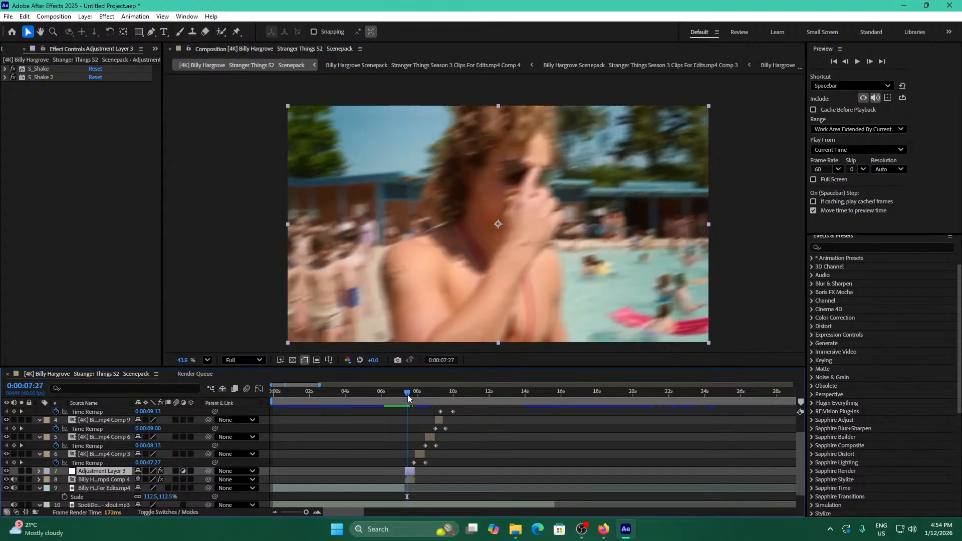
pyautogui.press('pagedown')
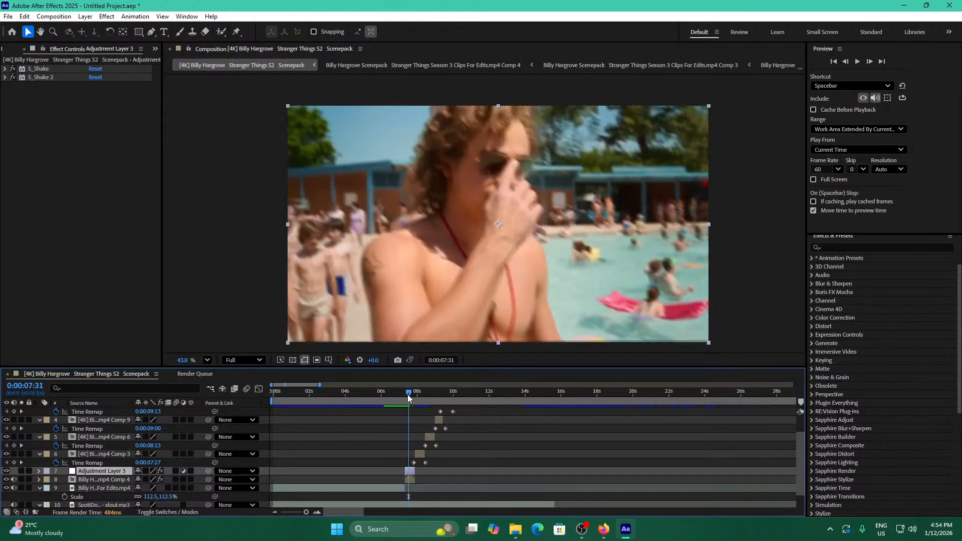
# Open the Season 3 Comp 4 composition, set its Comp 3 layer's Scale to 112.6%, and check the shaken clip in the main composition.
pyautogui.click(410, 481)
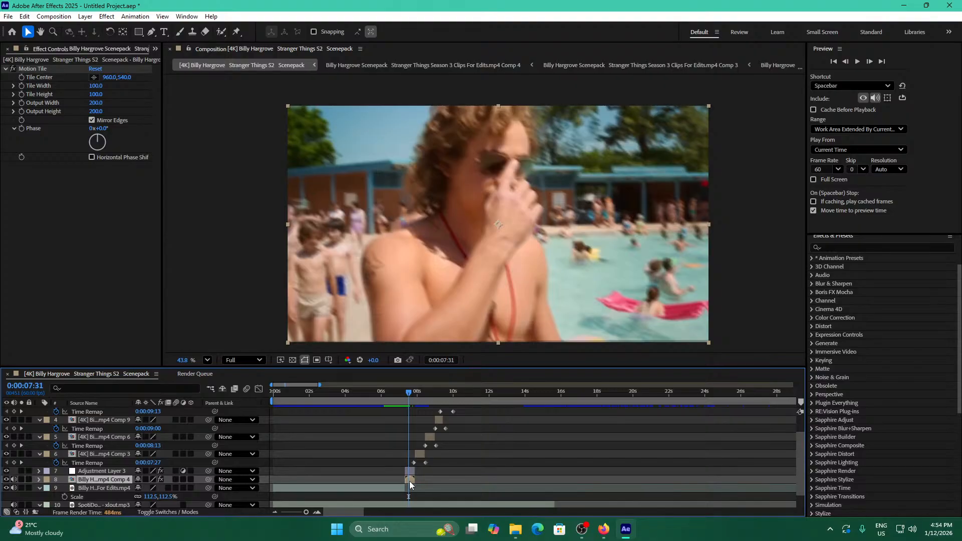
pyautogui.doubleClick(410, 481)
pyautogui.click(394, 412)
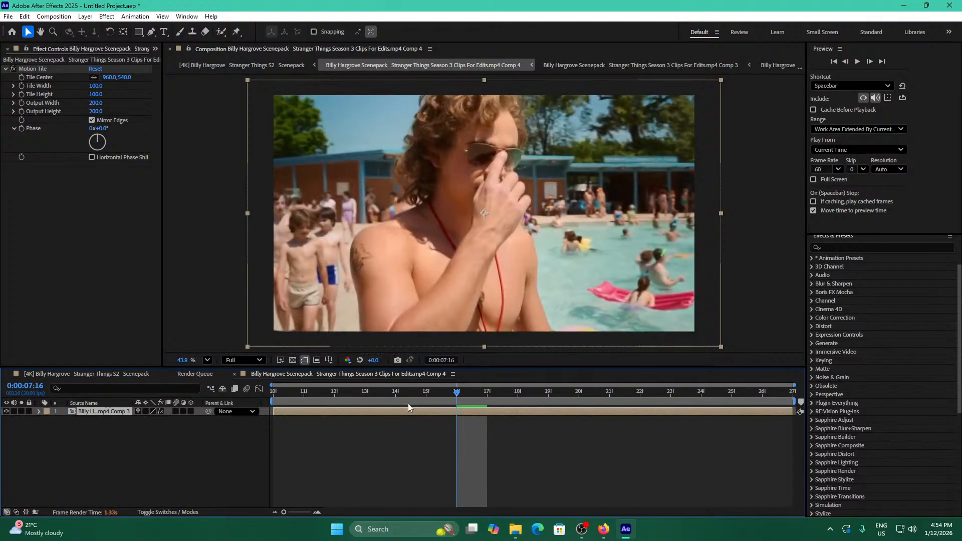
pyautogui.press('s')
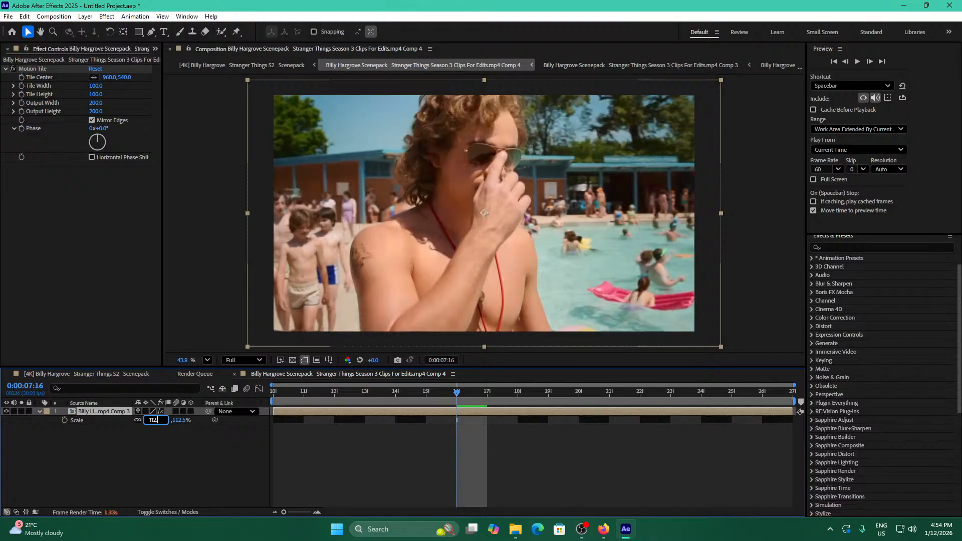
pyautogui.write('112.6')
pyautogui.press('Return')
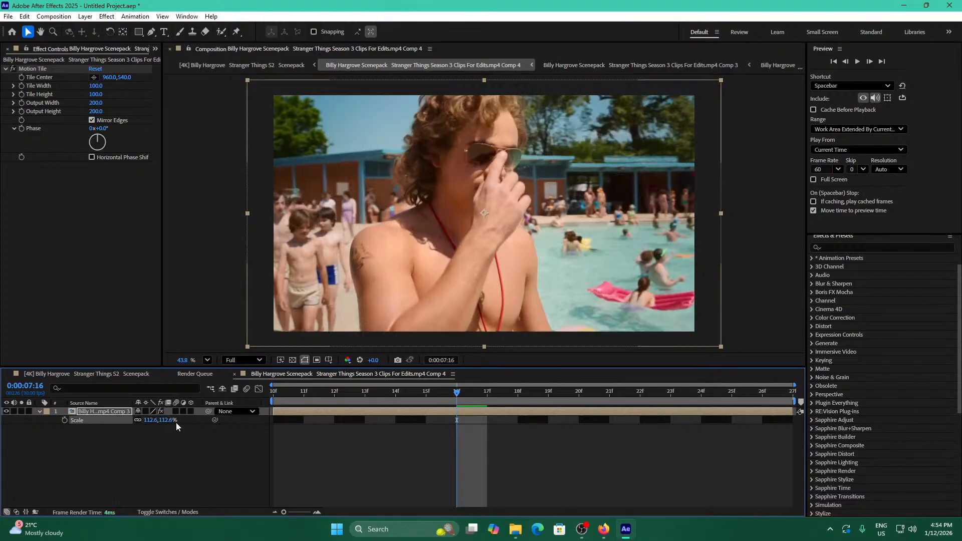
pyautogui.click(125, 377)
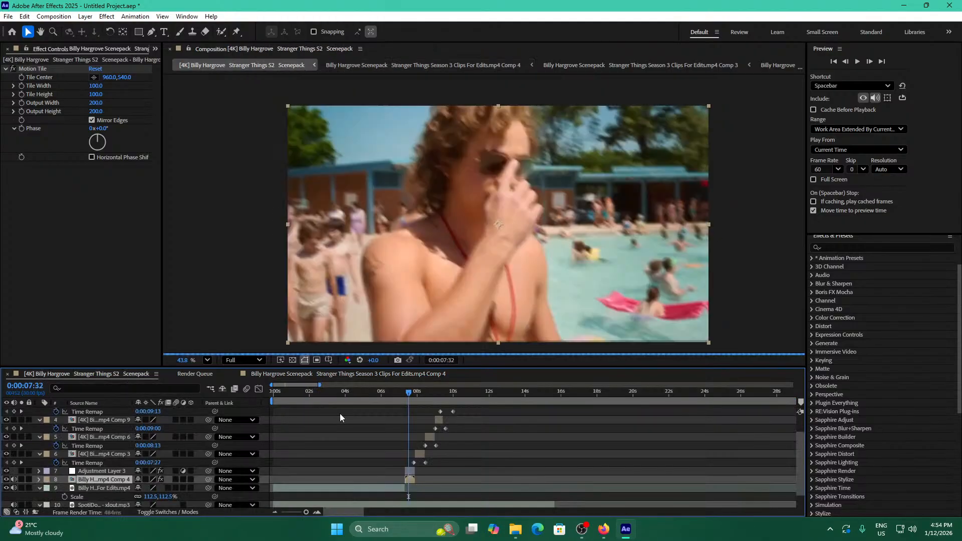
pyautogui.moveTo(403, 396); pyautogui.dragTo(407, 400)
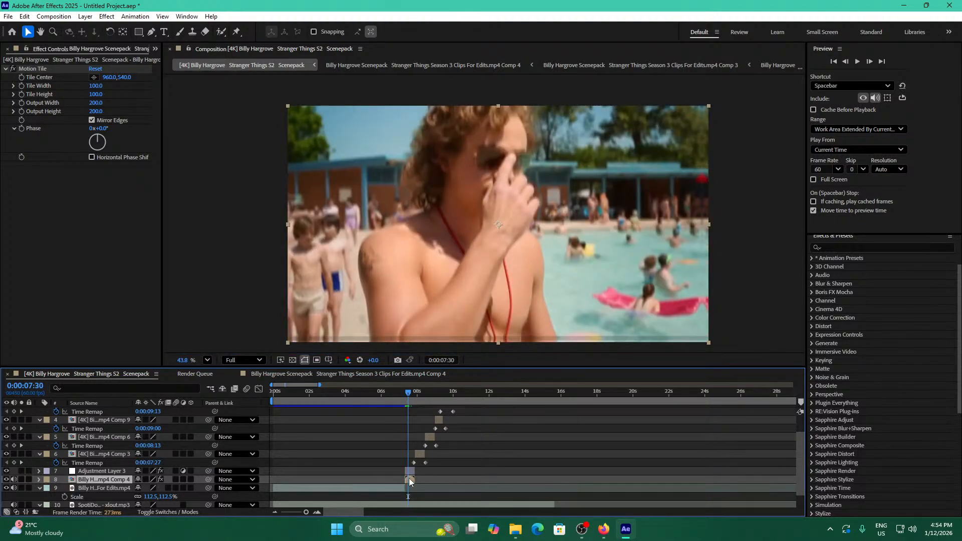
# Open the Season 3 Comp 4 composition, set its Comp 3 layer's Scale to 113%, and return to the main composition.
pyautogui.click(364, 375)
pyautogui.click(148, 421)
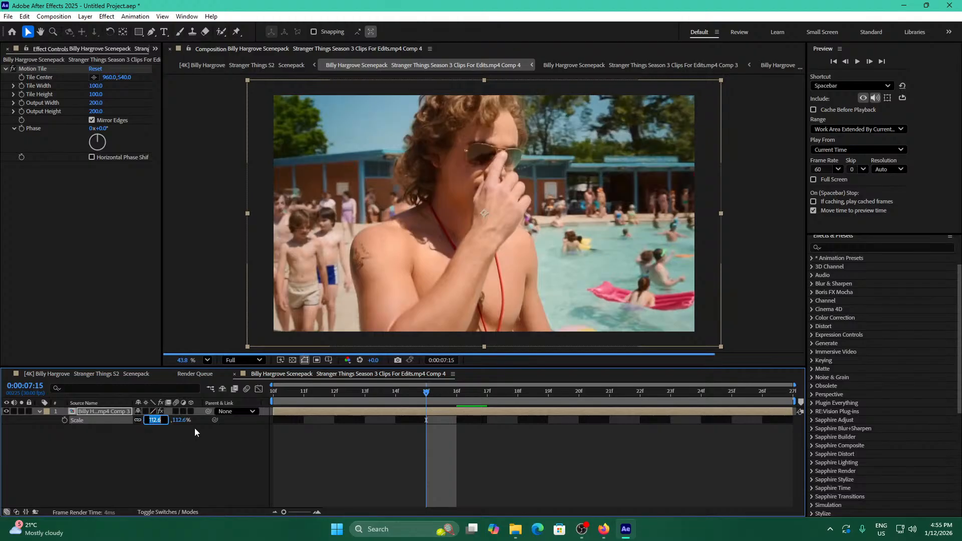
pyautogui.write('1')
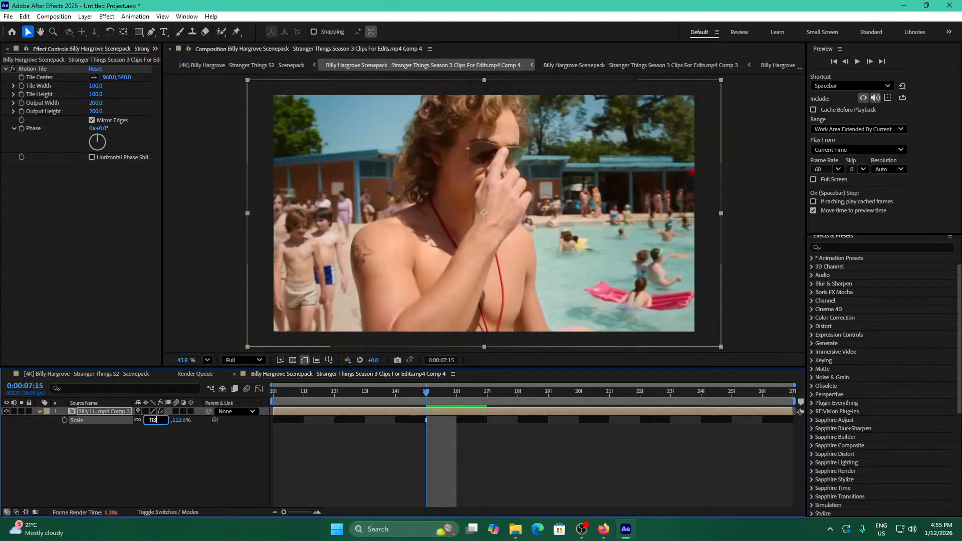
pyautogui.write('13')
pyautogui.press('Return')
pyautogui.click(85, 374)
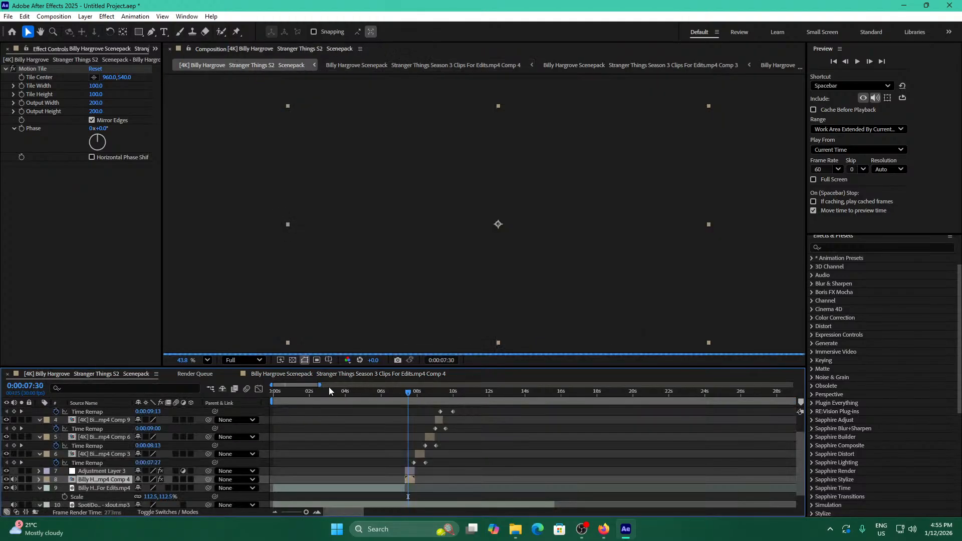
# Check the edges of the shaken clip around 0:00:07:22 and preview the main composition from the beginning.
pyautogui.moveTo(408, 396); pyautogui.dragTo(406, 396)
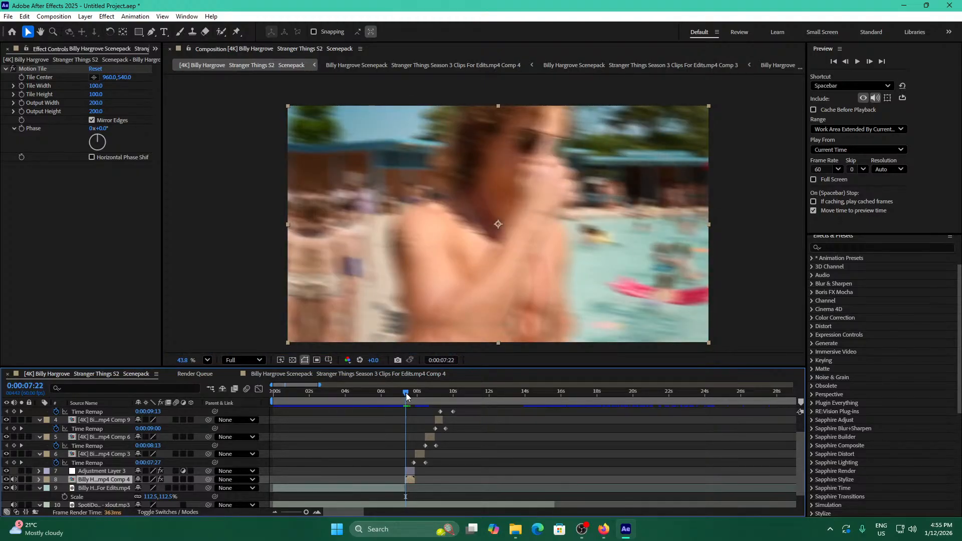
pyautogui.press('pagedown')
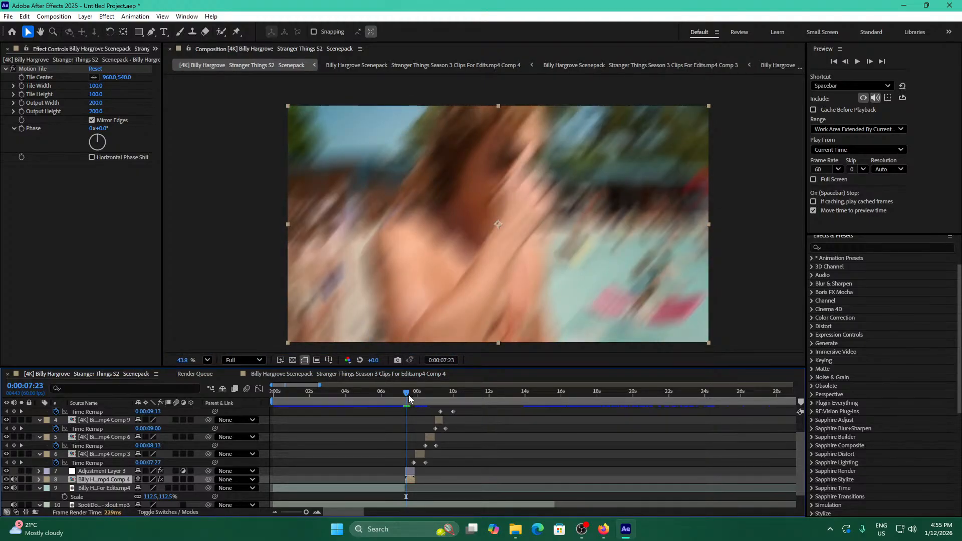
pyautogui.press('Home')
pyautogui.press('space')
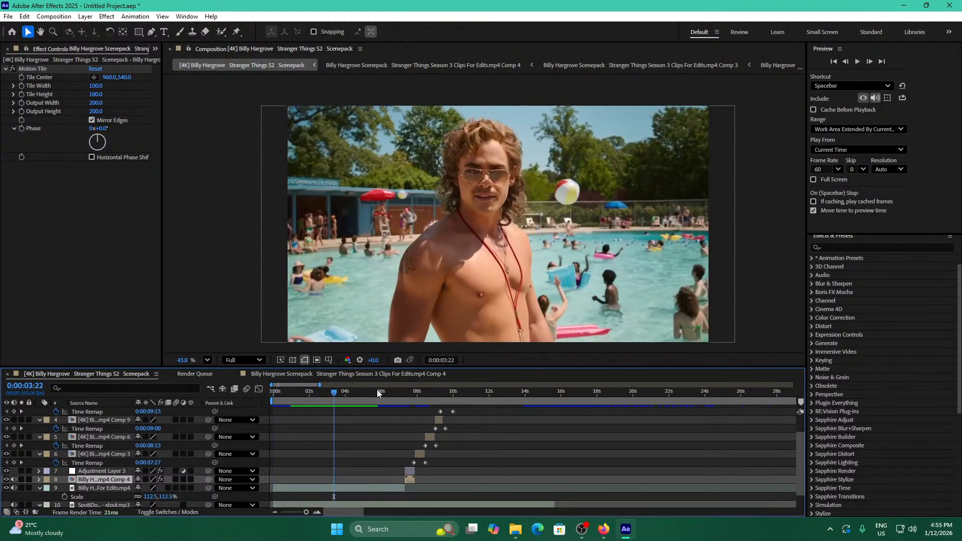
# Add a new adjustment layer above Adjustment Layer 3, split it at 0:00:07:20, and delete the part before the split.
pyautogui.click(406, 394)
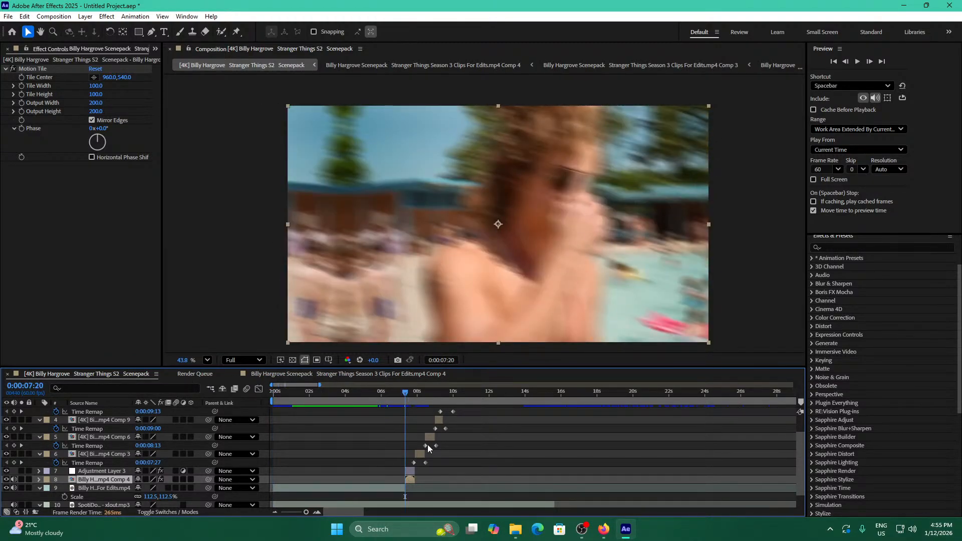
pyautogui.click(409, 470)
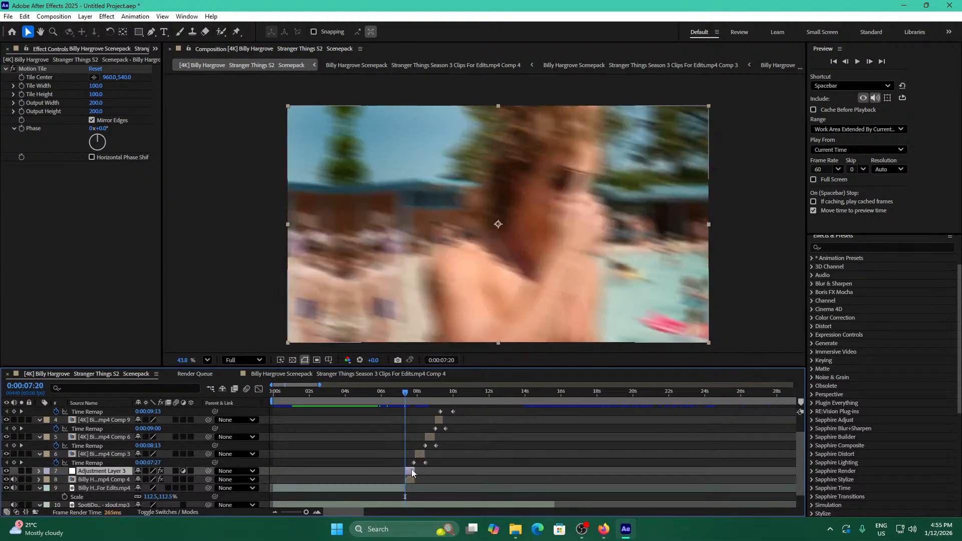
pyautogui.rightClick(268, 471)
pyautogui.moveTo(311, 346)
pyautogui.click(448, 429)
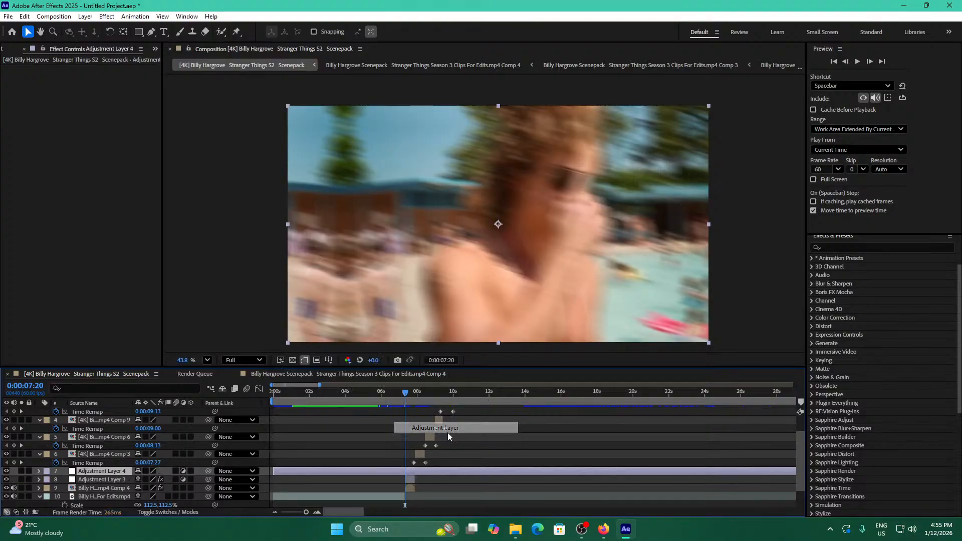
pyautogui.hotkey('ctrl', 'shift', 'd')
pyautogui.click(394, 479)
pyautogui.press('Delete')
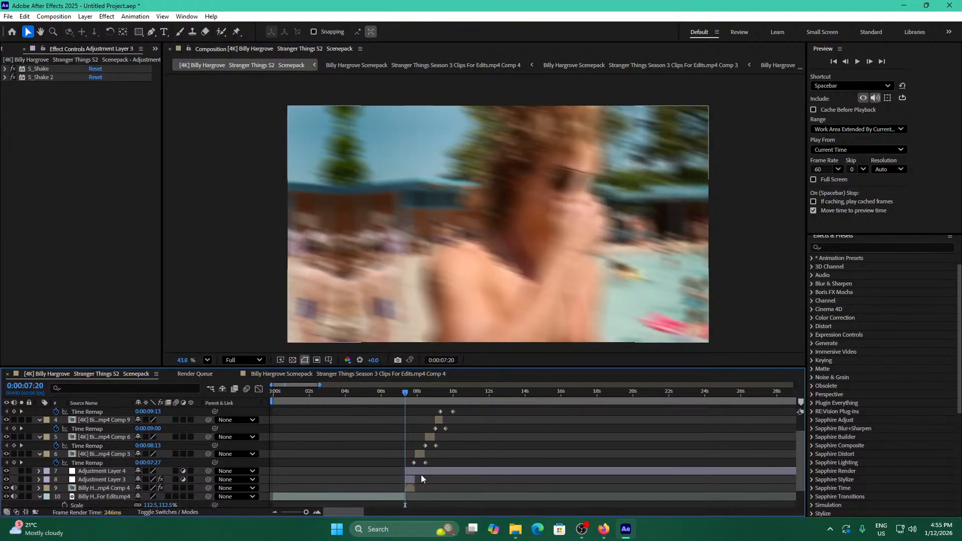
# Find the S_HalfTone effect, apply it to Adjustment Layer 4, and set its Dots Frequency to 86.
pyautogui.click(836, 248)
pyautogui.write('ha')
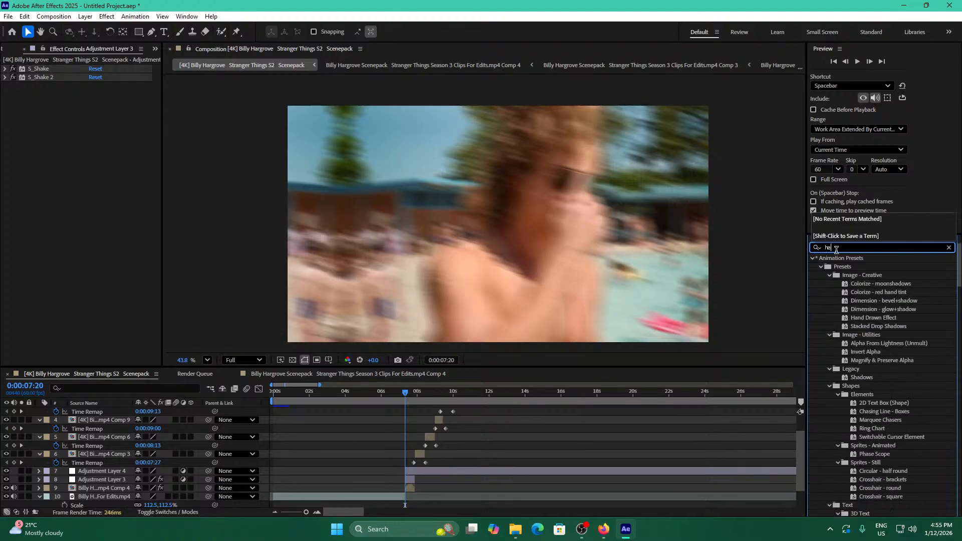
pyautogui.write('lf')
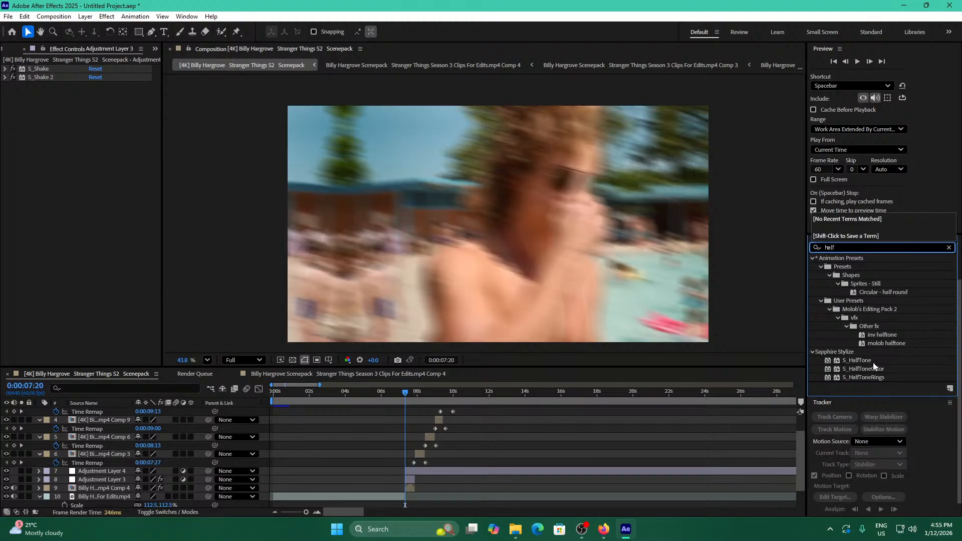
pyautogui.moveTo(873, 362); pyautogui.dragTo(410, 473)
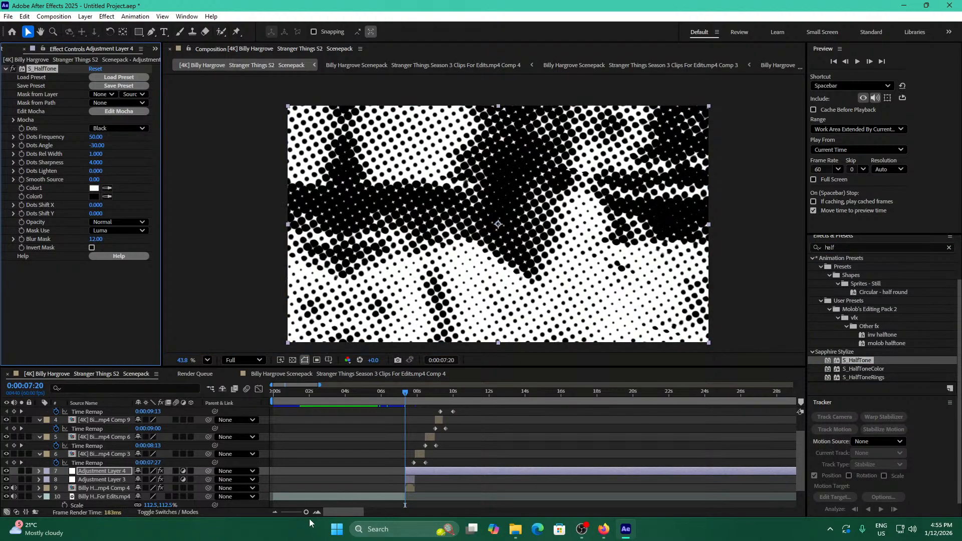
pyautogui.moveTo(306, 513); pyautogui.dragTo(307, 511)
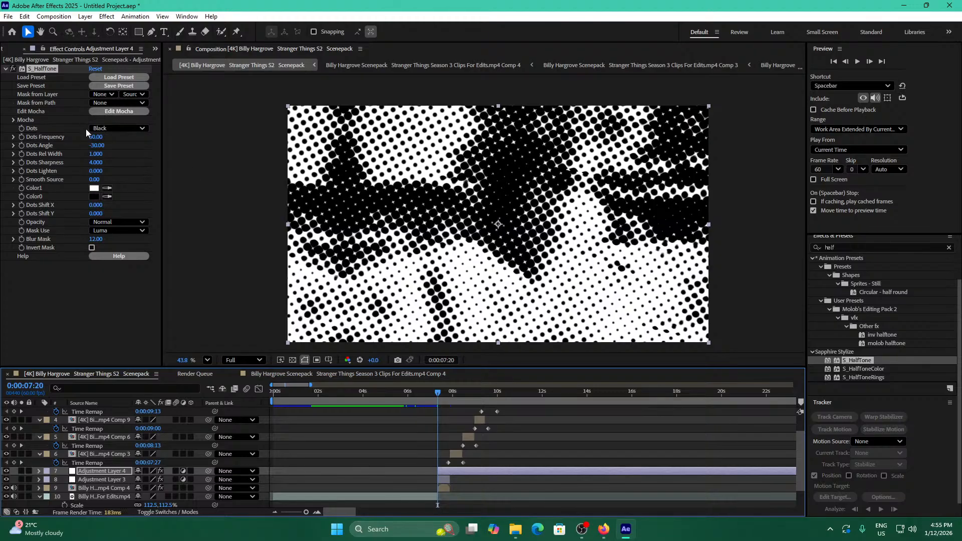
pyautogui.moveTo(91, 137); pyautogui.dragTo(110, 140)
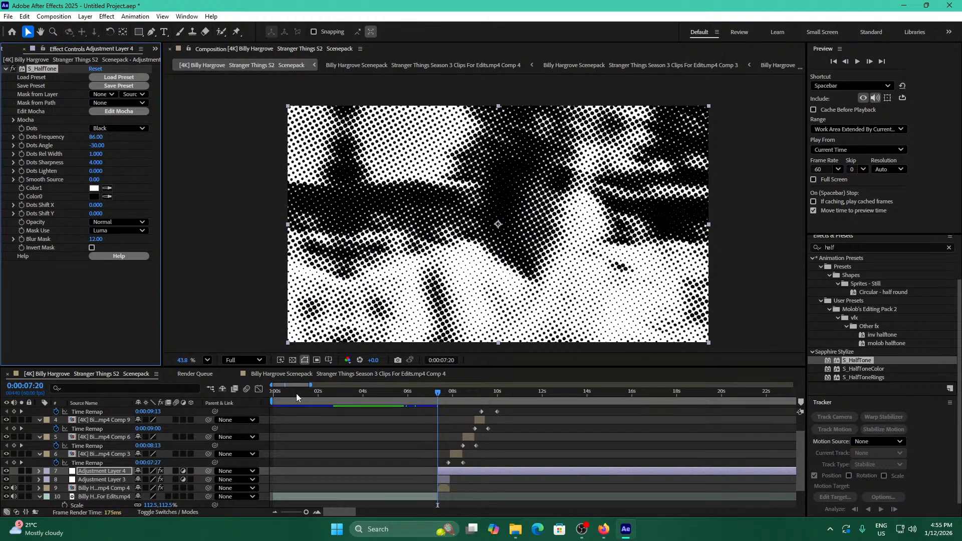
pyautogui.click(444, 392)
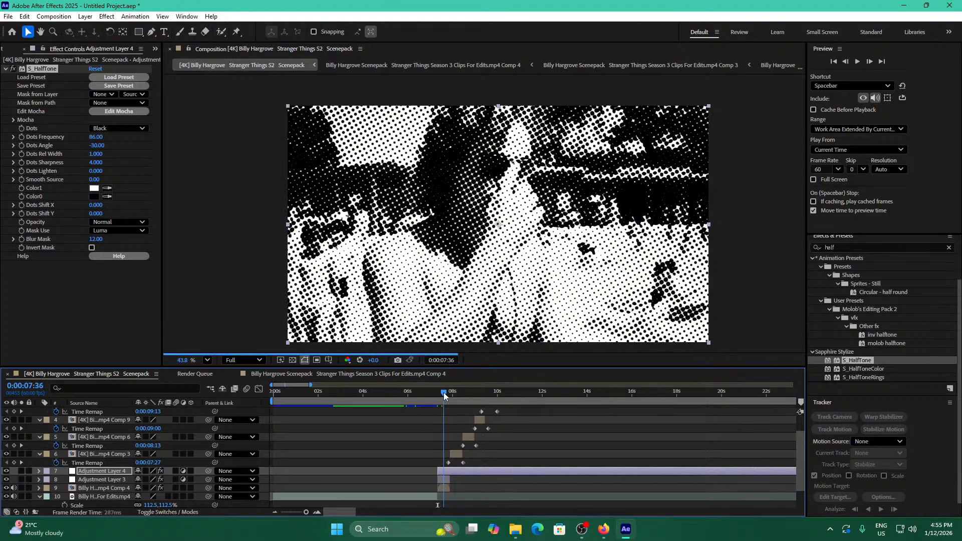
# Keyframe Adjustment Layer 4's Opacity from 100% at 0:00:07:20 to 0% at 0:00:07:31.
pyautogui.moveTo(444, 392); pyautogui.dragTo(442, 390)
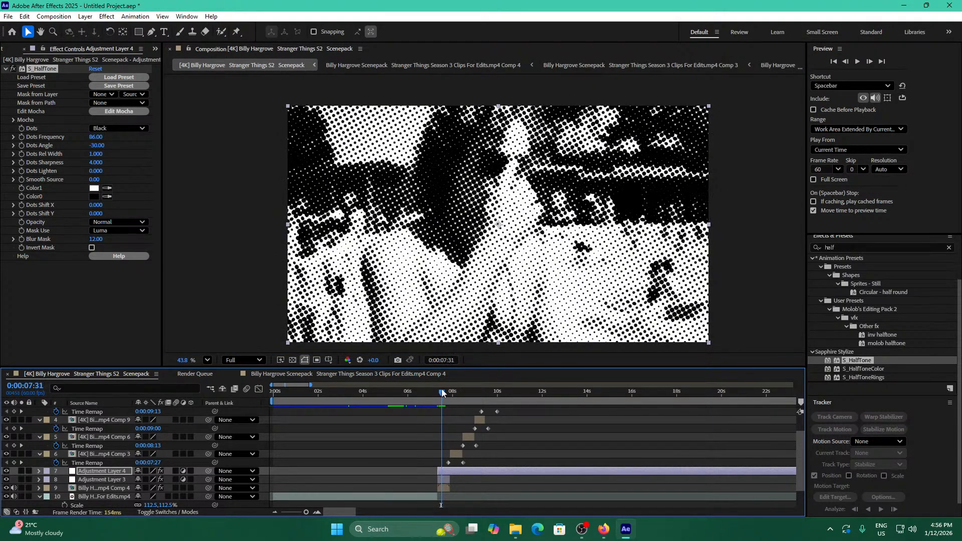
pyautogui.press('r')
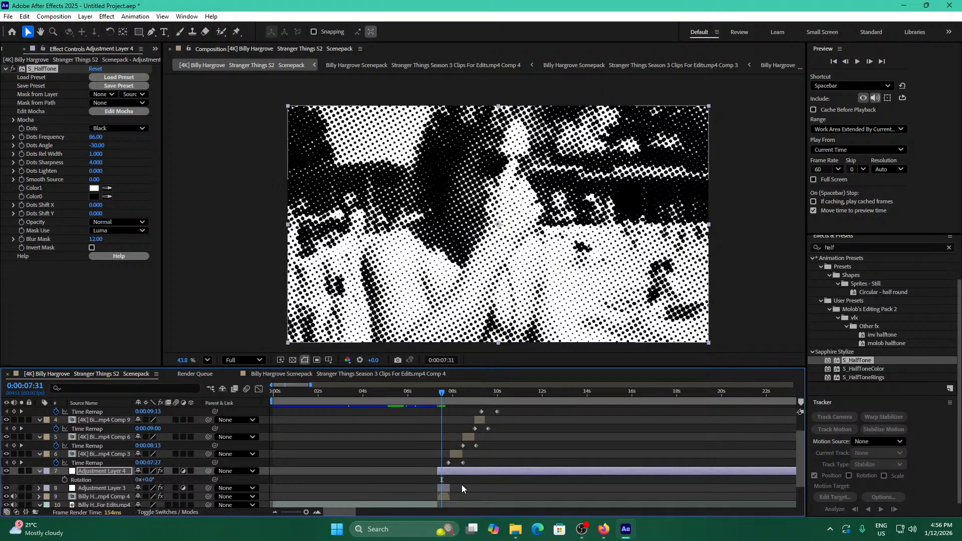
pyautogui.press('t')
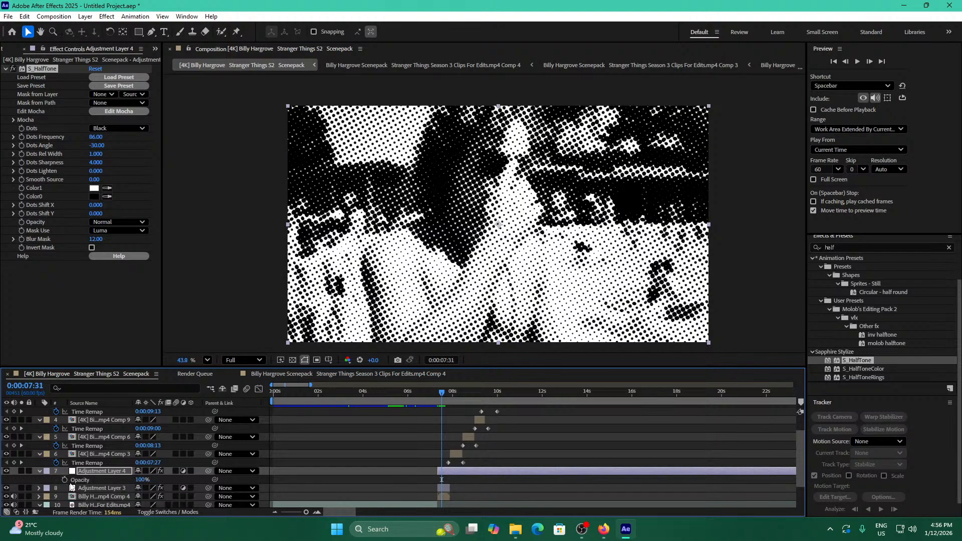
pyautogui.click(436, 393)
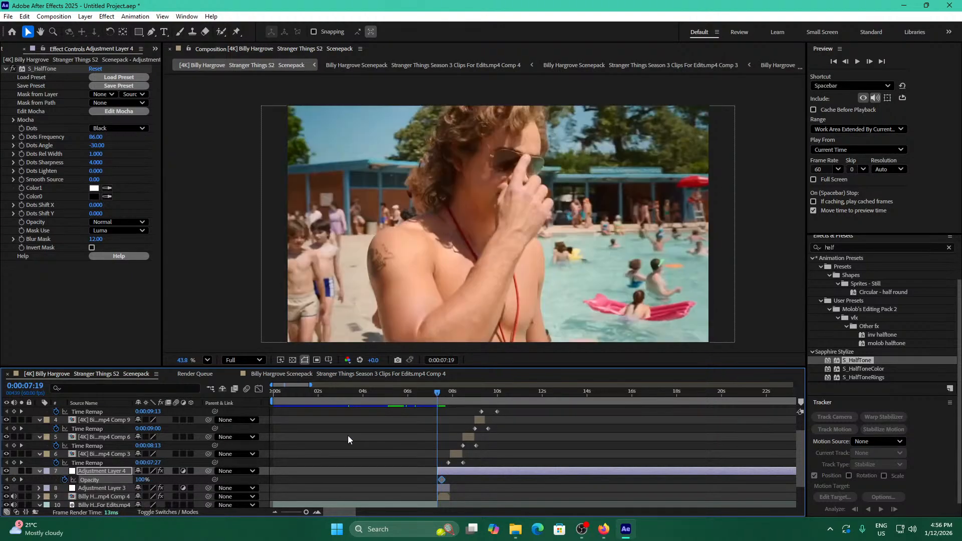
pyautogui.press('pagedown')
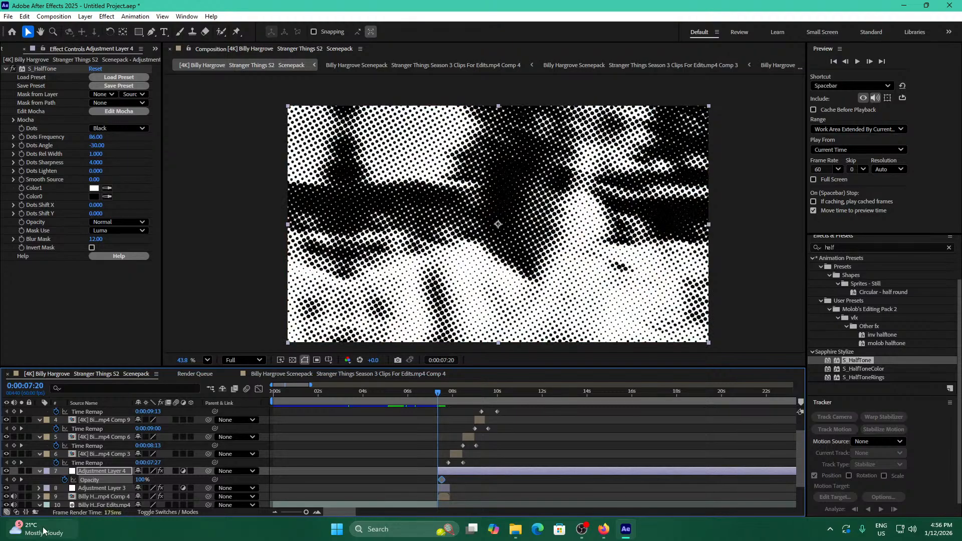
pyautogui.click(35, 477)
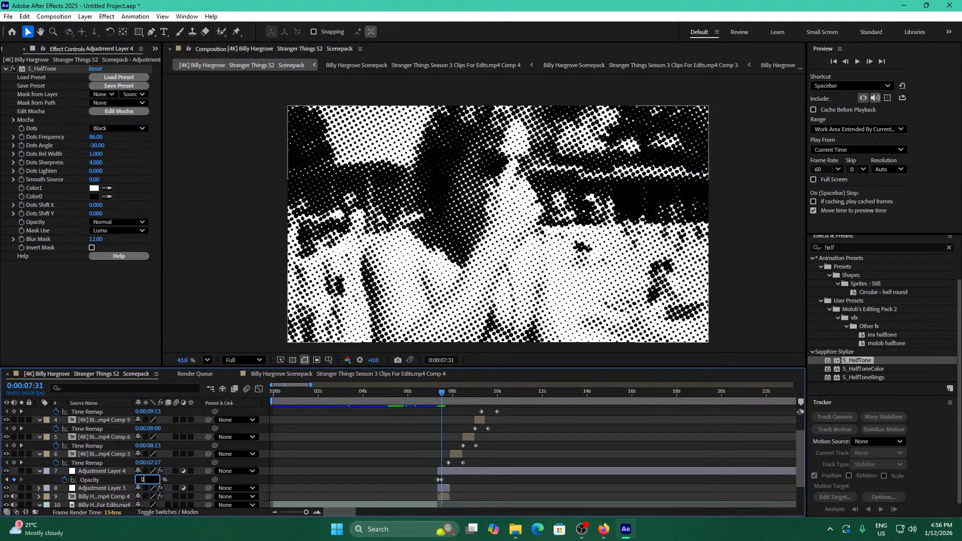
pyautogui.press('Return')
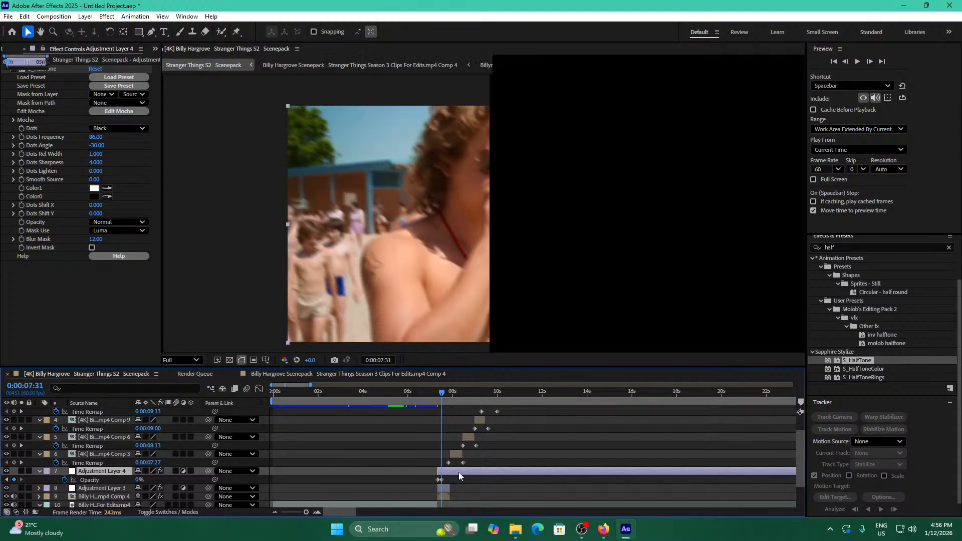
# Split Adjustment Layer 4 at 0:00:07:31 and delete the part after the split.
pyautogui.doubleClick(459, 472)
pyautogui.click(499, 48)
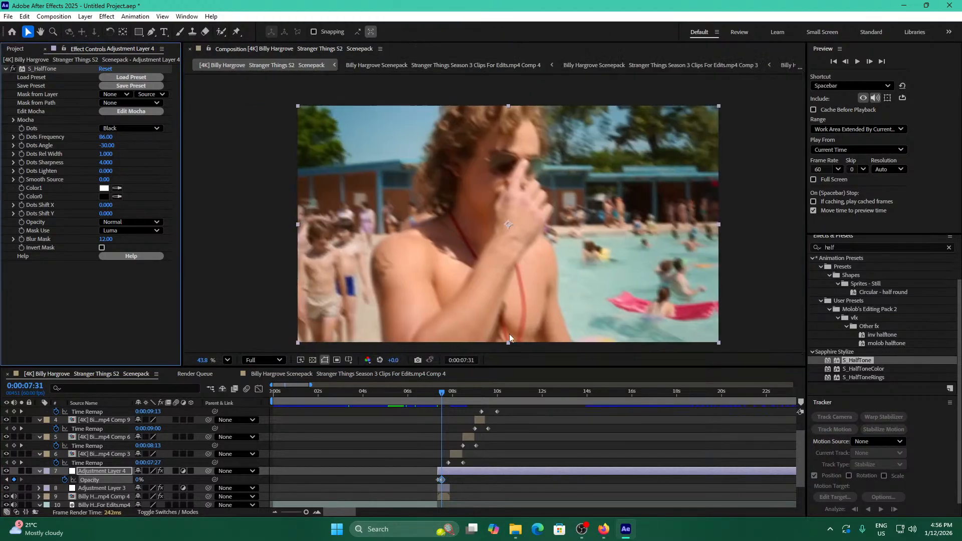
pyautogui.hotkey('ctrl', 'd')
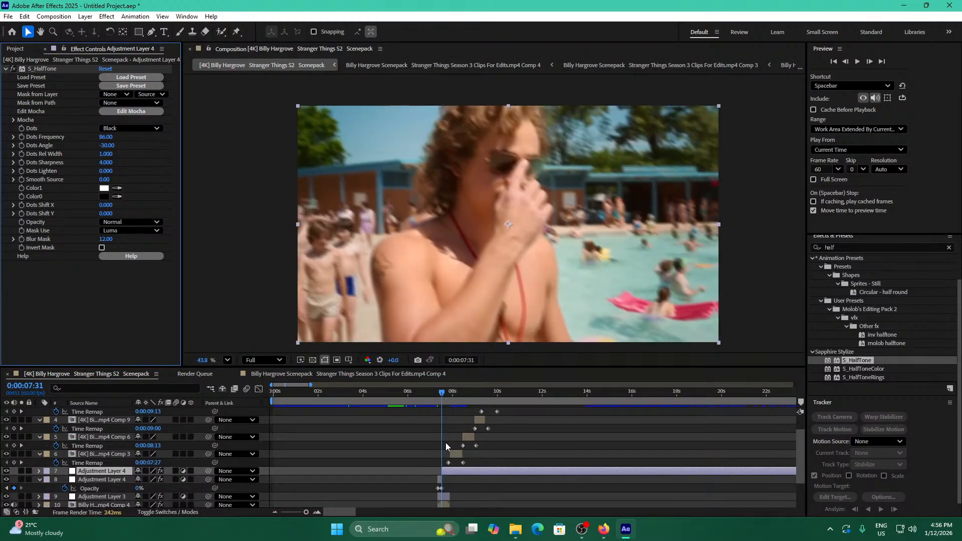
pyautogui.press('Delete')
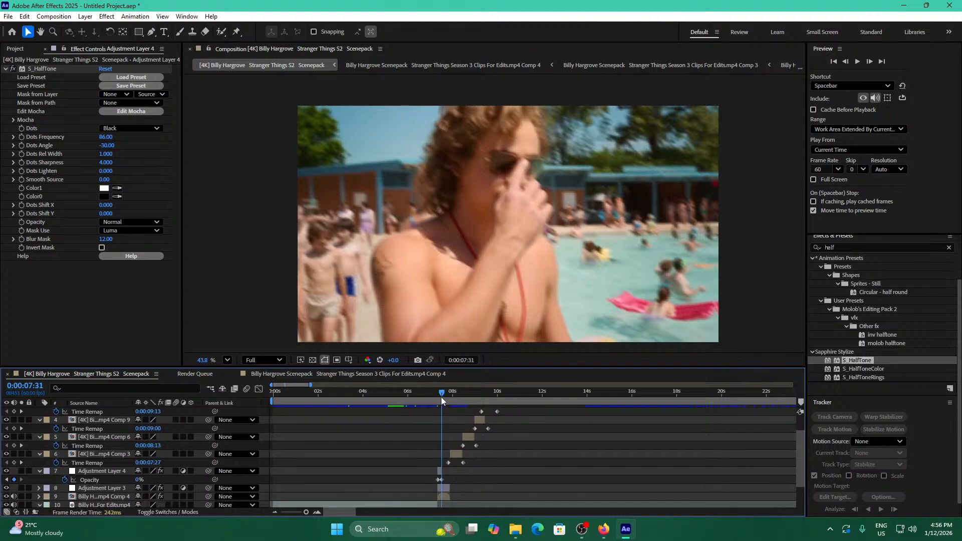
# Step frame by frame from 0:00:07:21 to 0:00:07:30 and examine how the halftone fades over the clip.
pyautogui.click(440, 390)
pyautogui.moveTo(441, 390); pyautogui.dragTo(440, 391)
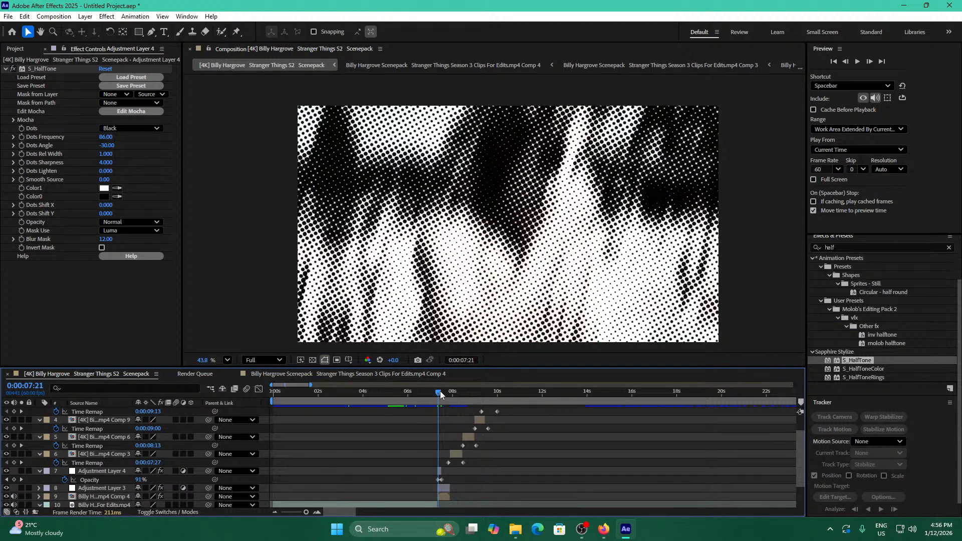
pyautogui.press('pagedown')
pyautogui.press('pagedown')
pyautogui.press('pagedown')
pyautogui.press('pagedown')
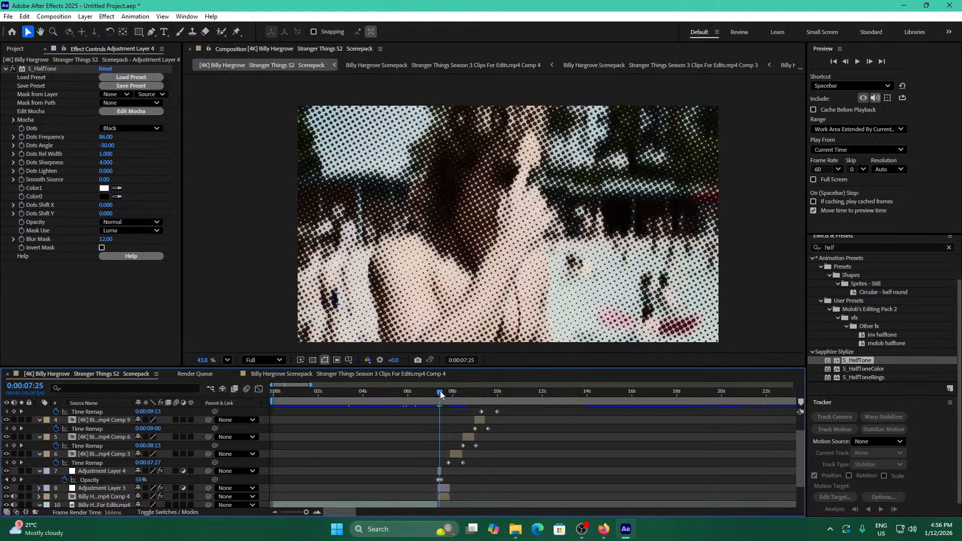
pyautogui.press('pagedown')
pyautogui.press('pagedown')
pyautogui.press('pagedown')
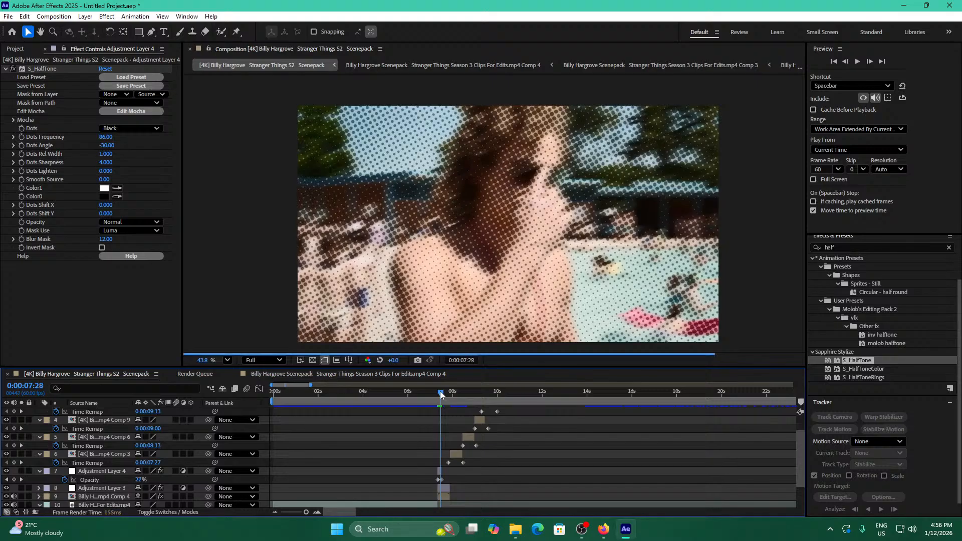
pyautogui.press('pagedown')
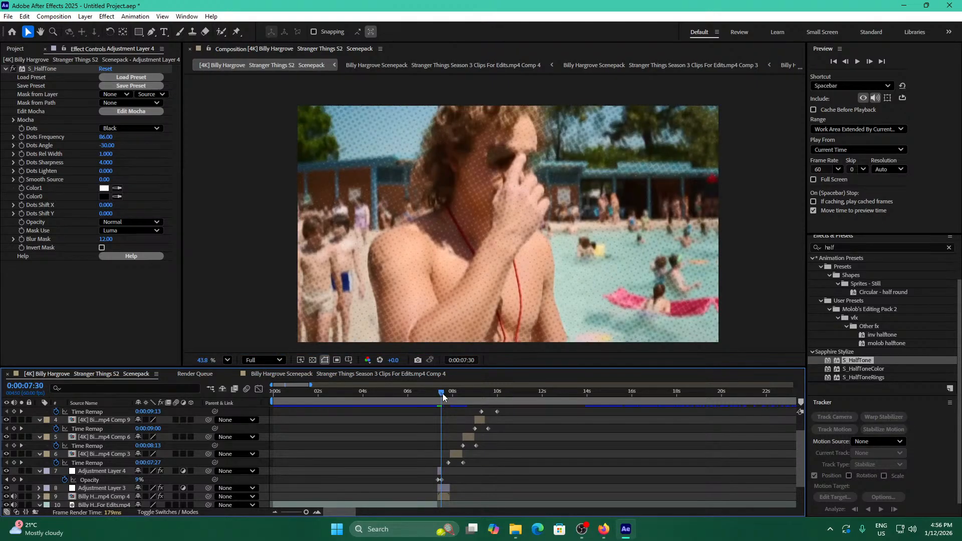
# Preview the main composition from the beginning and replay the halftone and shake section from 0:00:06:46 to 0:00:08:00.
pyautogui.press('Home')
pyautogui.press('space')
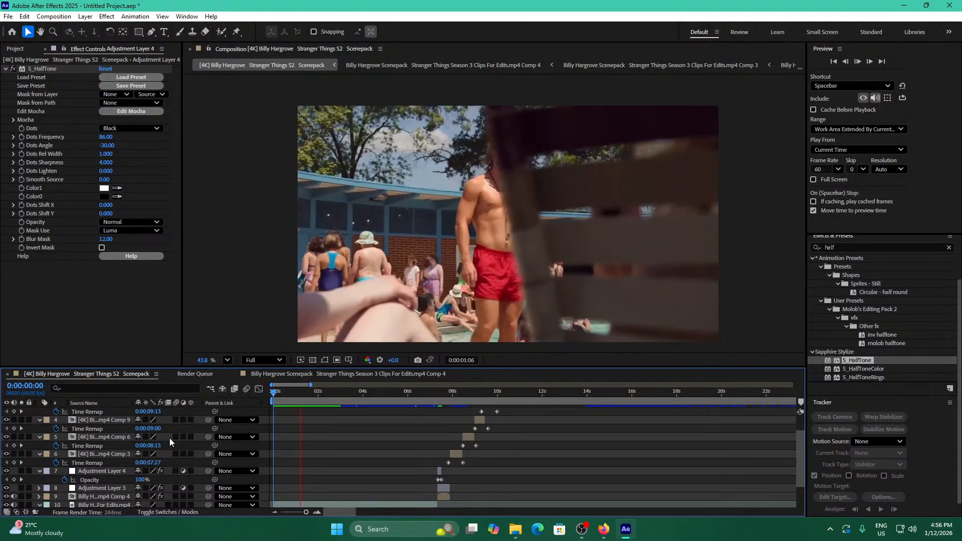
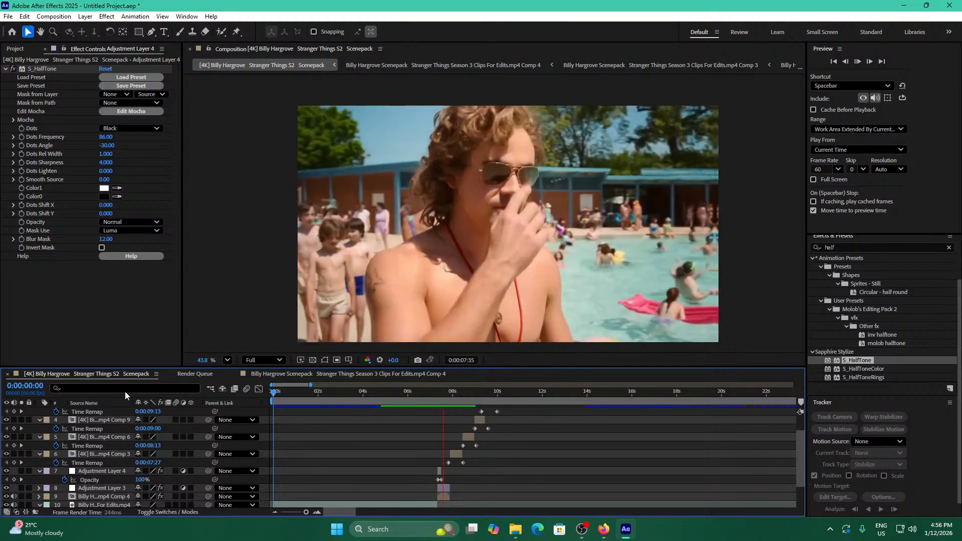
pyautogui.press('space')
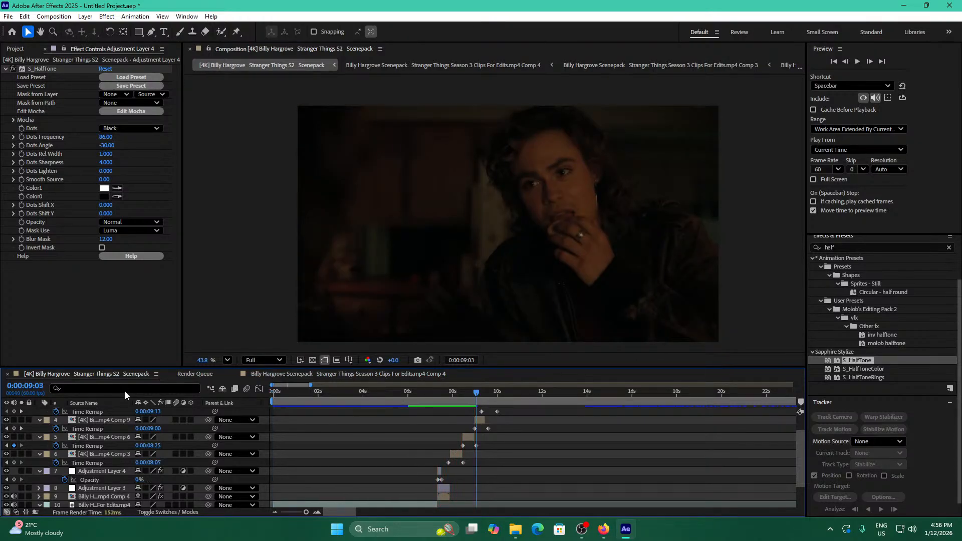
pyautogui.moveTo(309, 512); pyautogui.dragTo(310, 512)
pyautogui.moveTo(373, 395); pyautogui.dragTo(338, 401)
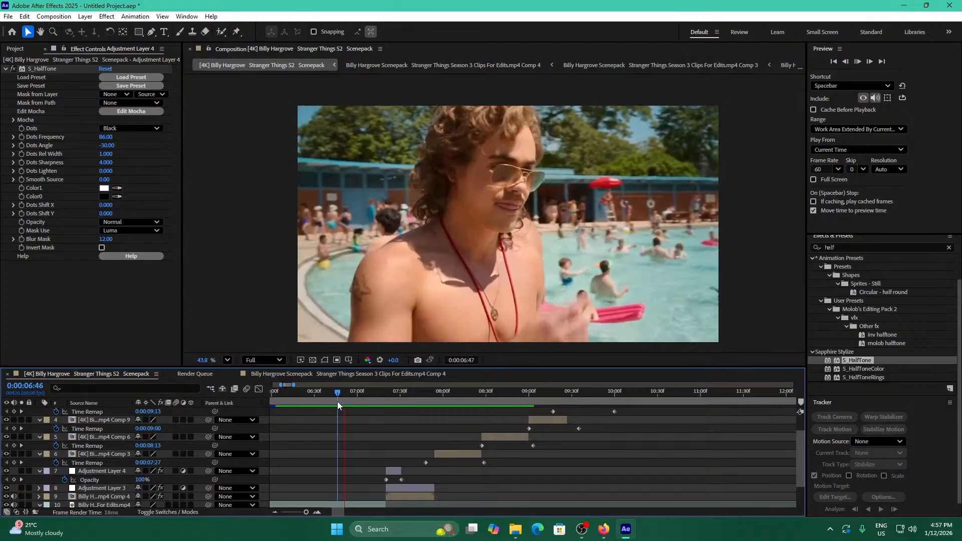
pyautogui.press('space')
pyautogui.press('space')
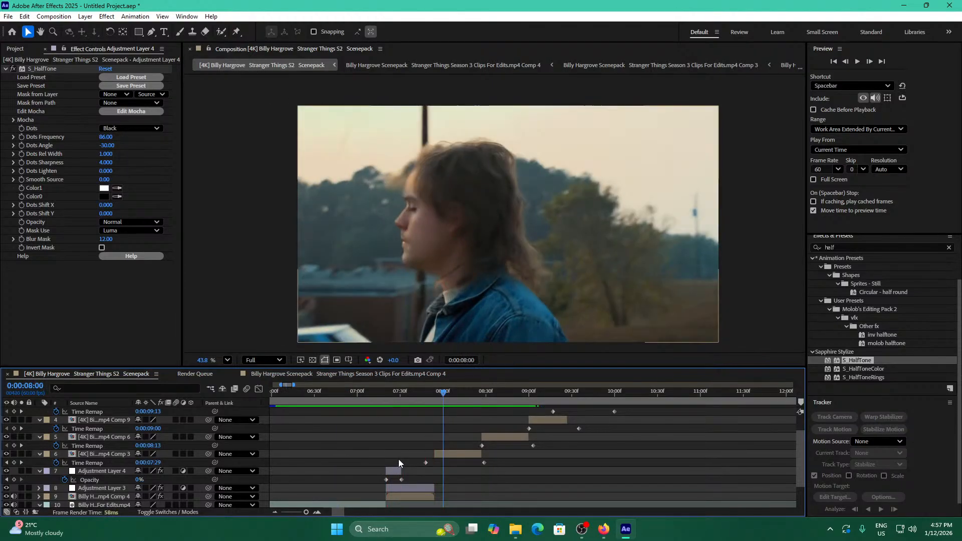
# Extend Adjustment Layer 4 and its closing Opacity keyframe to about 0:00:07:40 and preview the longer fade.
pyautogui.click(406, 397)
pyautogui.moveTo(402, 468)
pyautogui.mouseDown()
pyautogui.moveTo(416, 469)
pyautogui.moveTo(415, 481)
pyautogui.mouseUp()
pyautogui.click(347, 401)
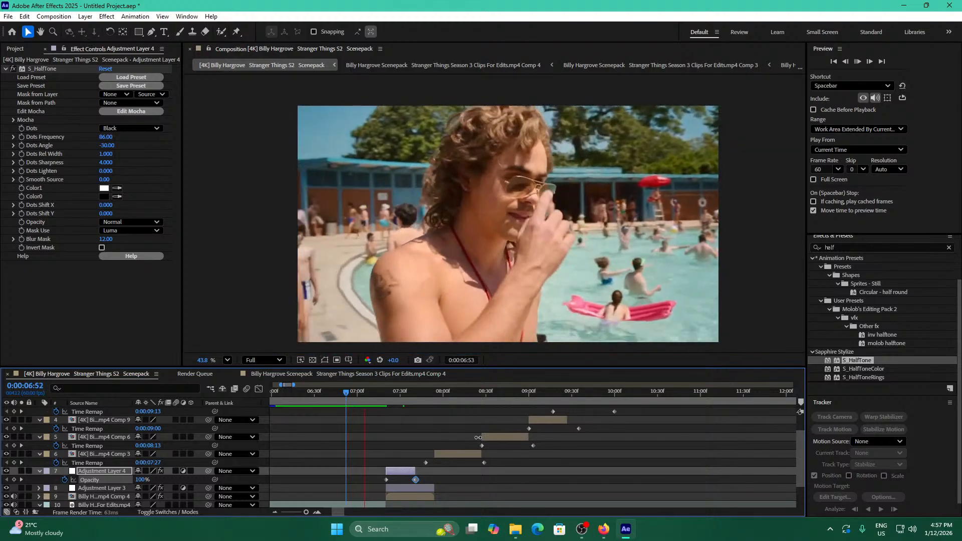
pyautogui.press('space')
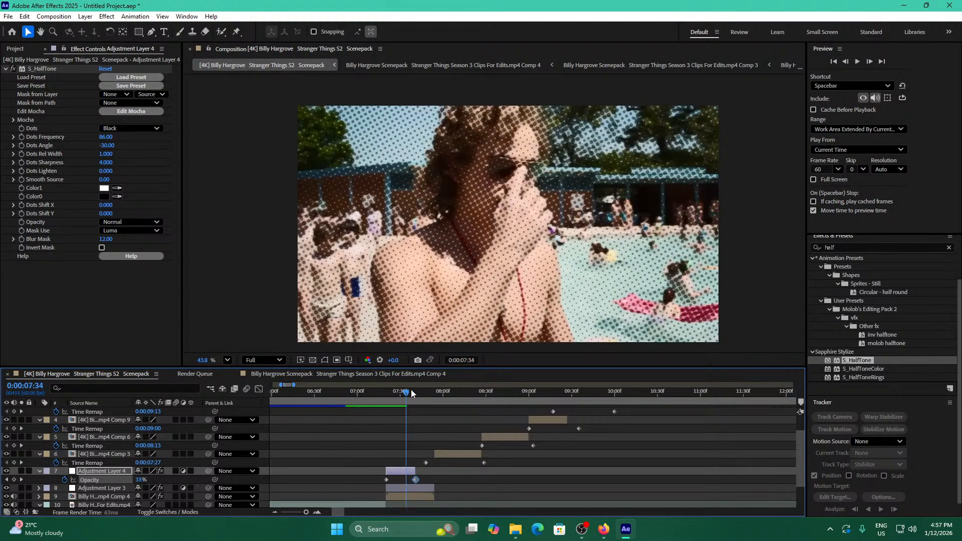
# Replay the halftone section from several points between 0:00:06:38 and 0:00:07:03 to check the fade's timing.
pyautogui.click(361, 398)
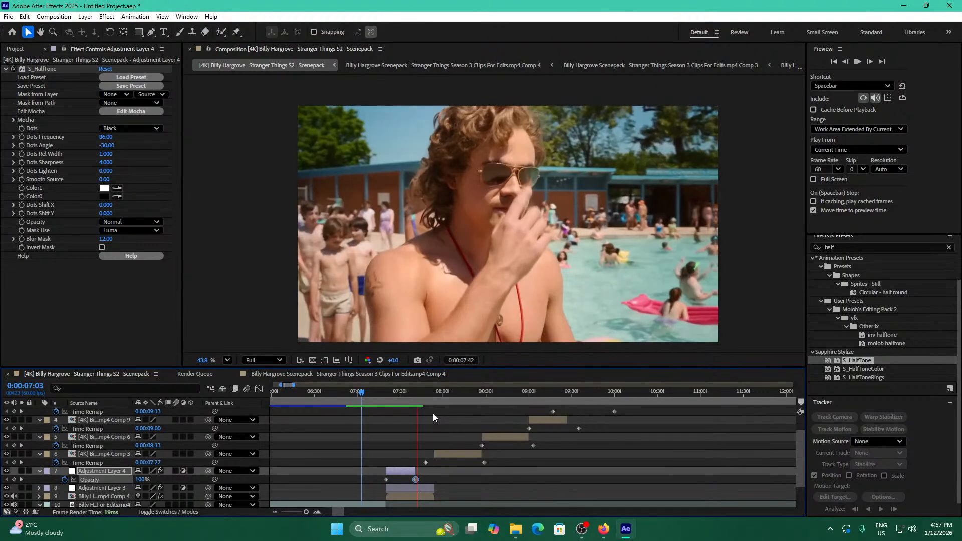
pyautogui.click(346, 400)
pyautogui.press('space')
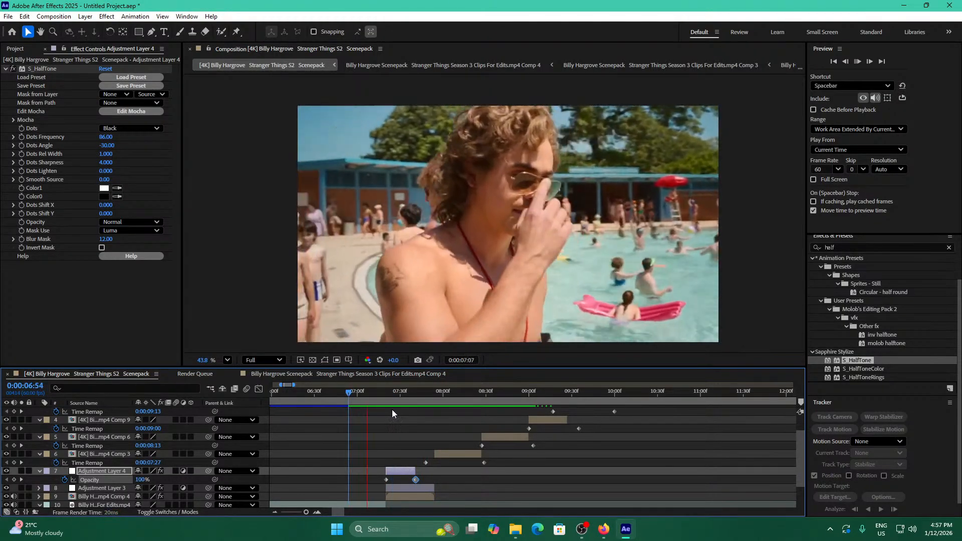
pyautogui.moveTo(397, 399); pyautogui.dragTo(326, 399)
pyautogui.press('space')
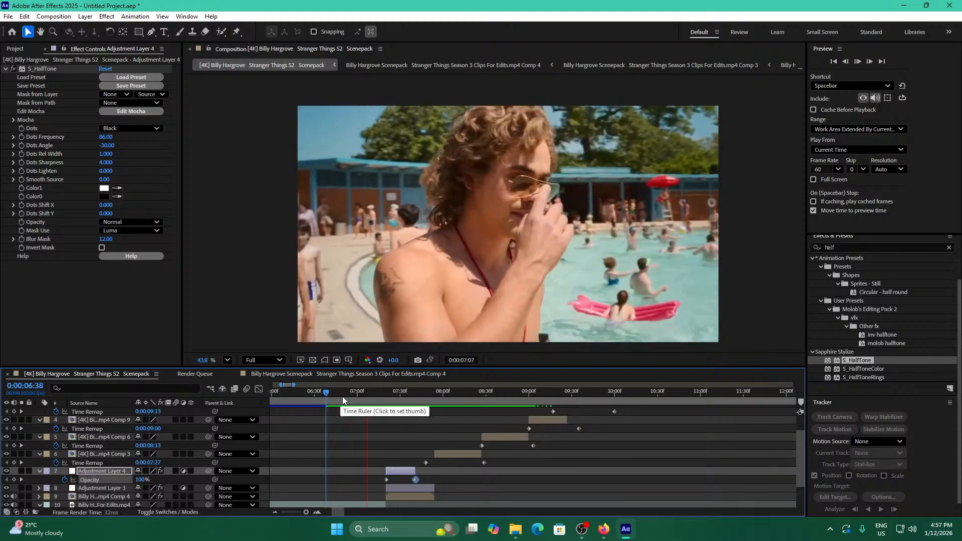
# Move Adjustment Layer 4's first Opacity keyframe to about 0:00:07:16 and preview the fade.
pyautogui.click(399, 400)
pyautogui.moveTo(400, 399); pyautogui.dragTo(387, 402)
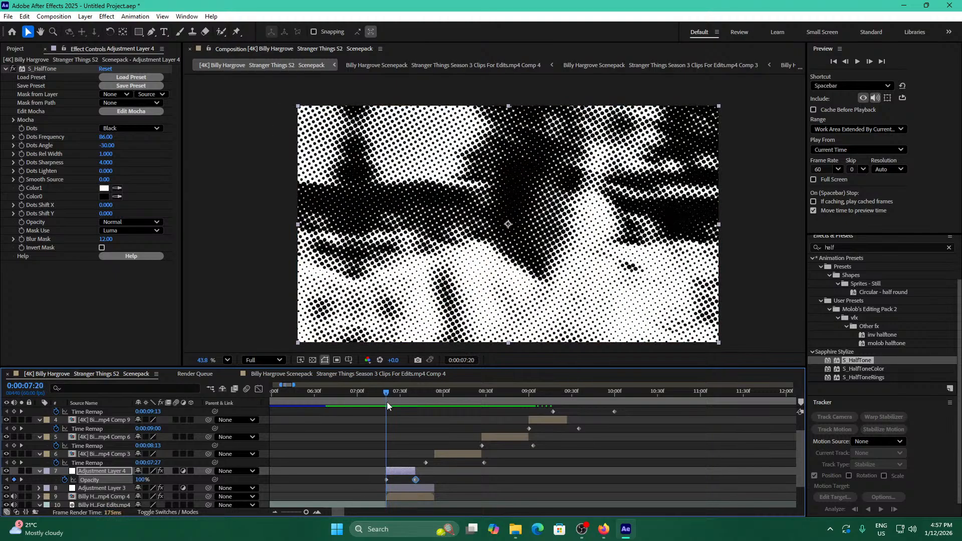
pyautogui.click(385, 481)
pyautogui.moveTo(384, 480); pyautogui.dragTo(380, 480)
pyautogui.press('space')
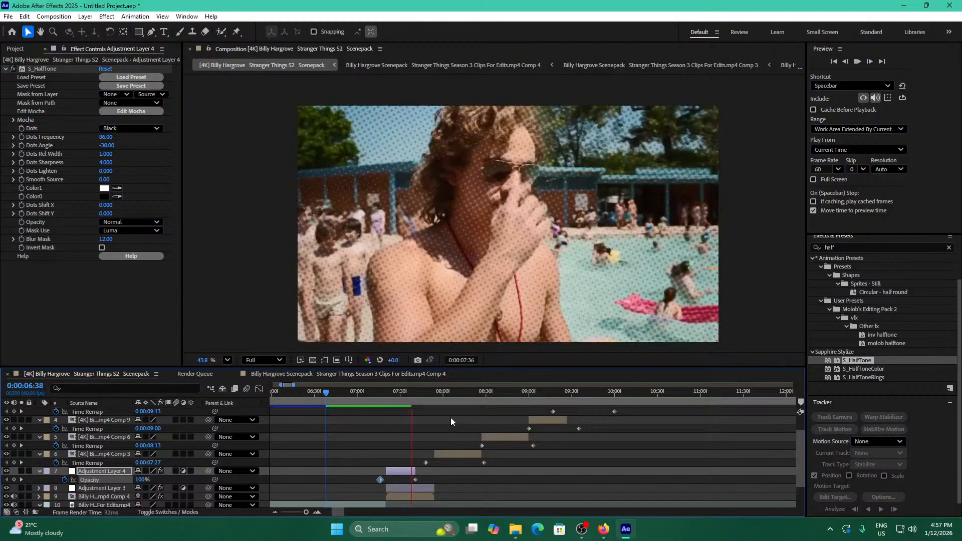
pyautogui.click(359, 399)
pyautogui.press('space')
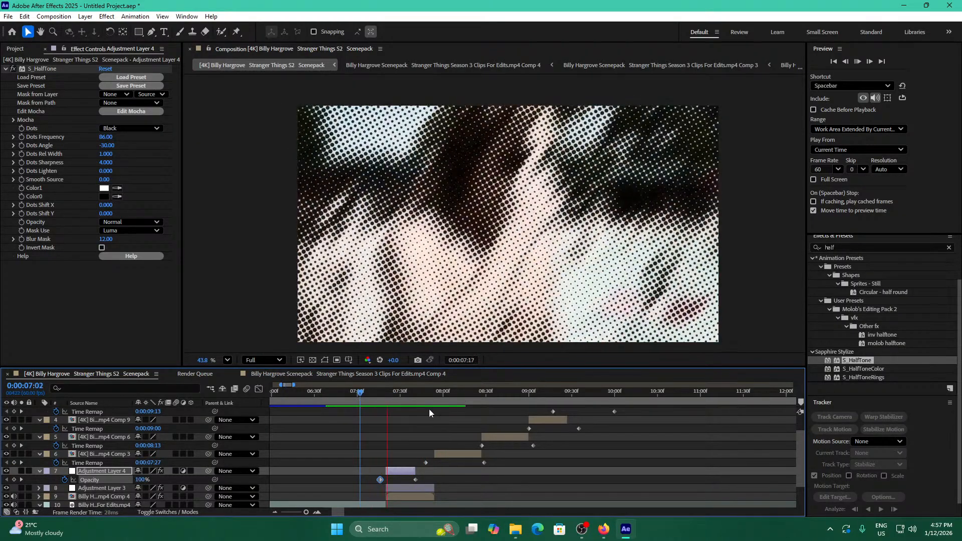
# Add a null object directly above the Season 3 Comp 4 clip, with the current time at 0:00:07:20.
pyautogui.click(375, 396)
pyautogui.moveTo(371, 395)
pyautogui.mouseDown()
pyautogui.moveTo(392, 399)
pyautogui.moveTo(384, 399)
pyautogui.mouseUp()
pyautogui.press('pagedown')
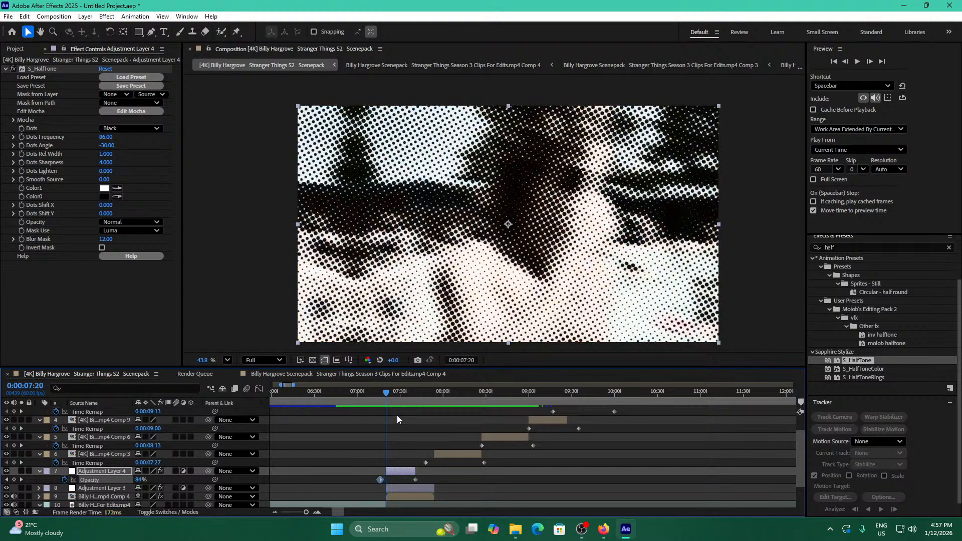
pyautogui.click(260, 477)
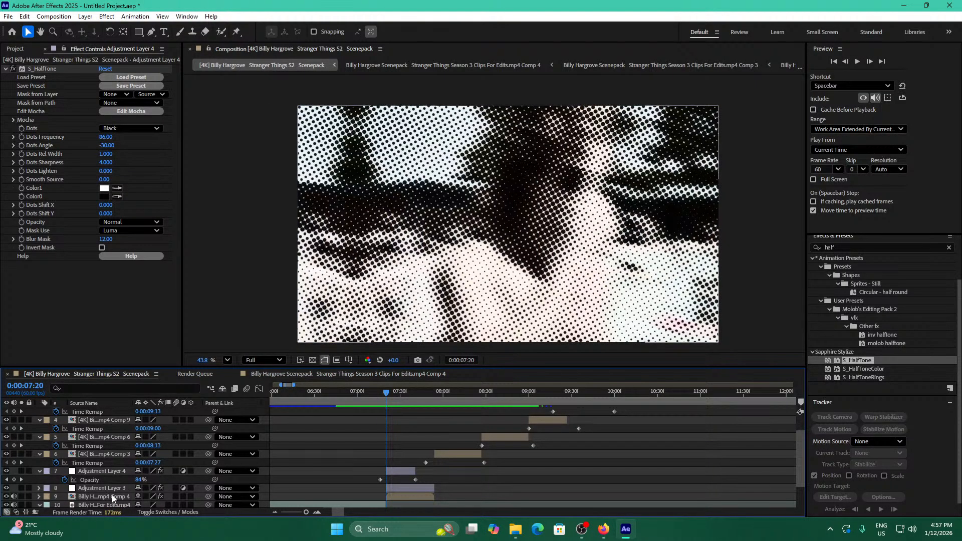
pyautogui.click(112, 496)
pyautogui.scroll(-2, 206, 478)
pyautogui.rightClick(260, 472)
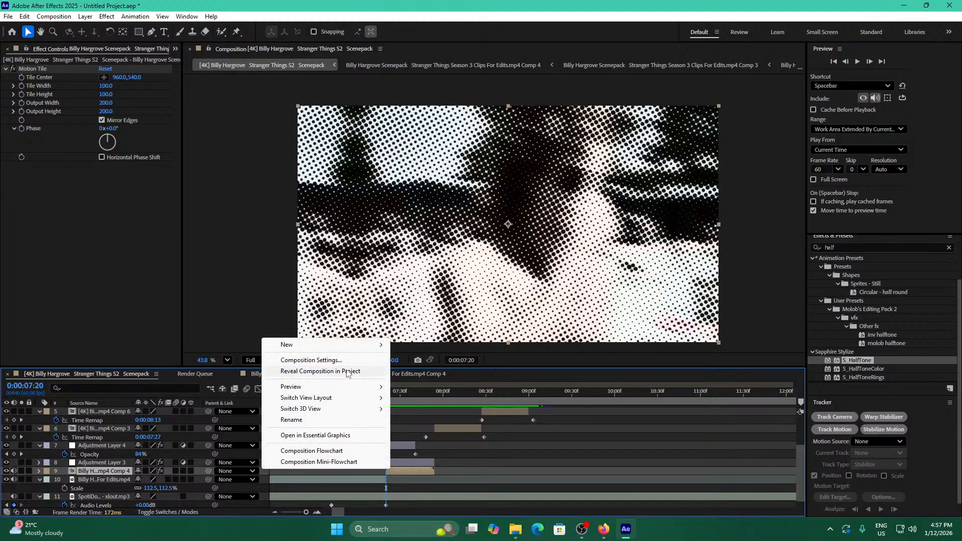
pyautogui.moveTo(321, 345)
pyautogui.click(432, 407)
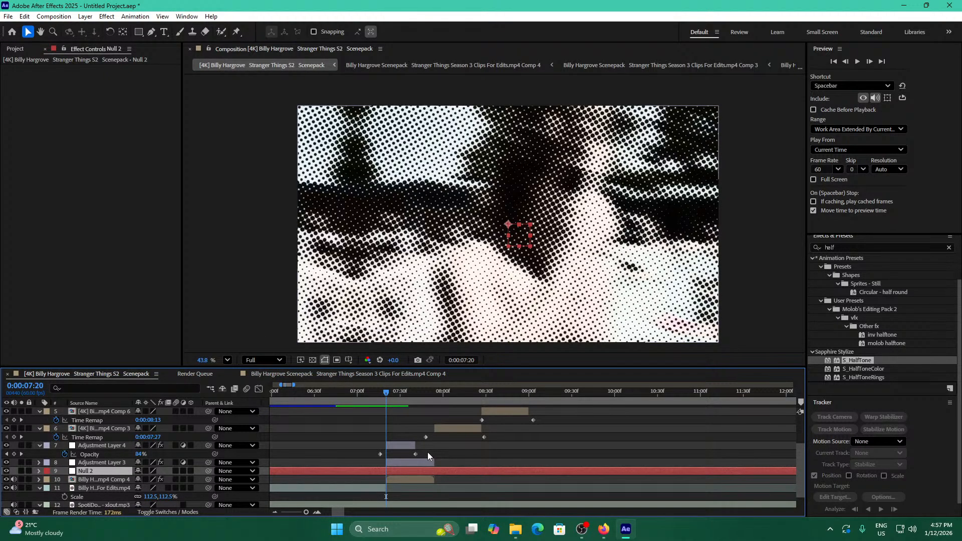
# Trim the null to the clip by removing the part before 0:00:07:20 and splitting it at 0:00:07:54.
pyautogui.hotkey('ctrl', 'shift', 'd')
pyautogui.click(376, 480)
pyautogui.press('Delete')
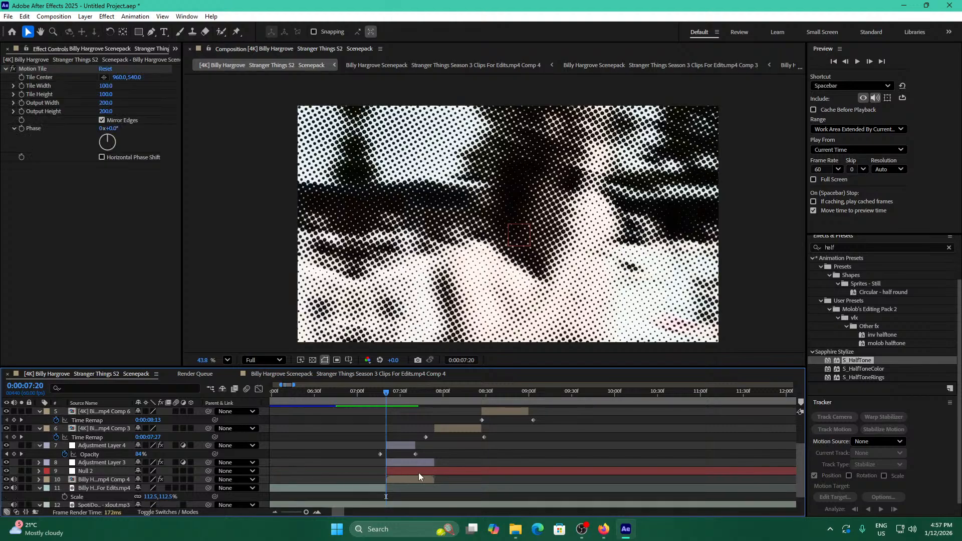
pyautogui.click(434, 399)
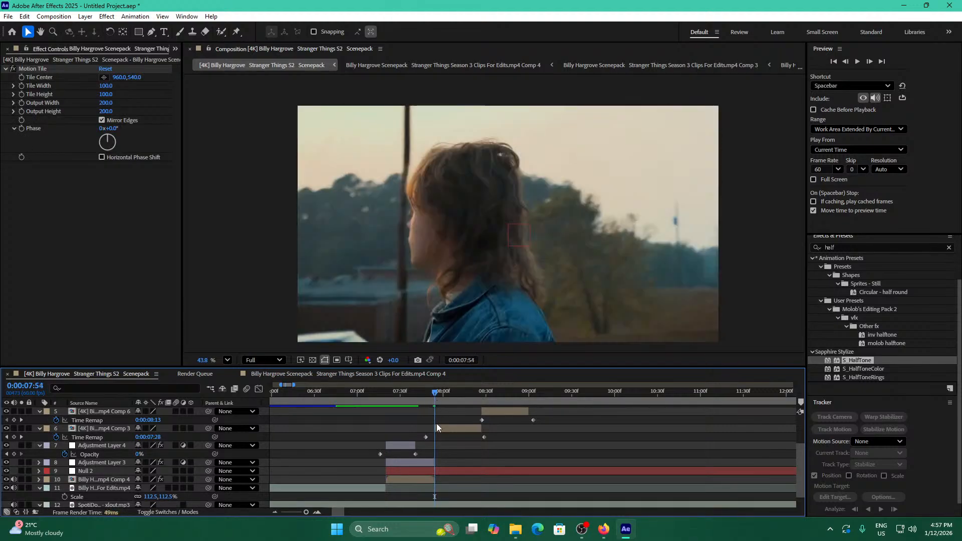
pyautogui.click(441, 474)
pyautogui.press('pagedown')
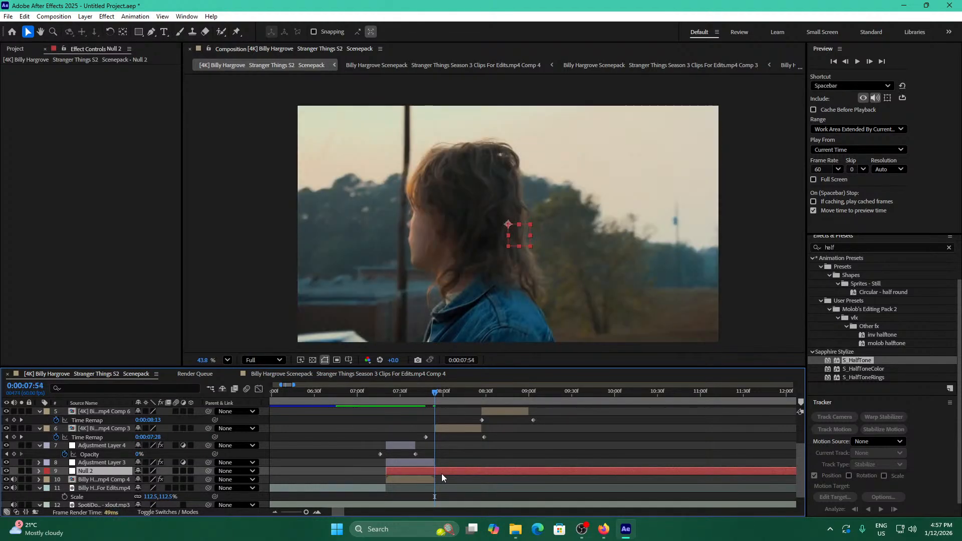
pyautogui.hotkey('ctrl', 'shift', 'd')
# Duplicate the trimmed null and shift the leftover null segment to start at about 0:00:08:38.
pyautogui.moveTo(456, 474); pyautogui.dragTo(405, 475)
pyautogui.hotkey('ctrl', 'shift', 'd')
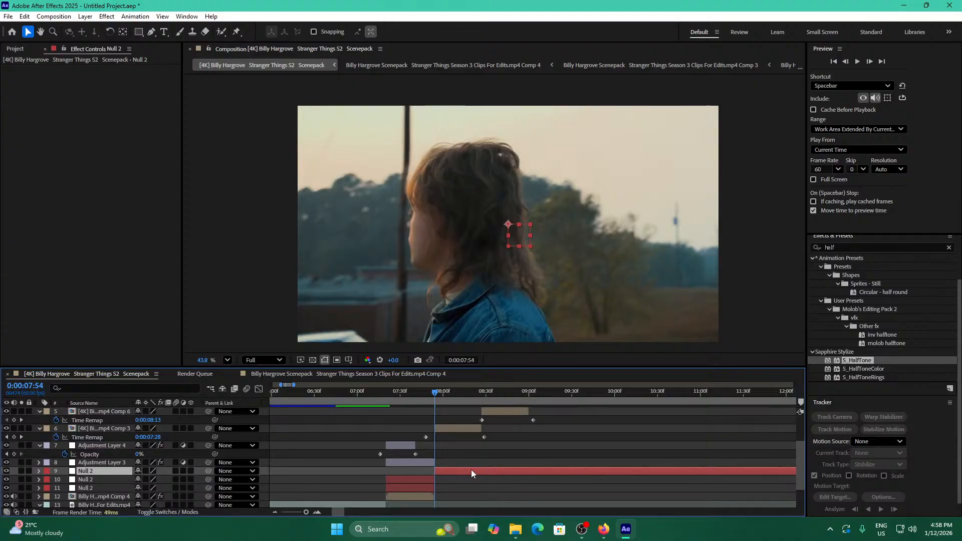
pyautogui.moveTo(472, 471); pyautogui.dragTo(535, 471)
# Return to 0:00:07:20 and parent the Comp 4 clip to the Null 2 directly above it, layer 11.
pyautogui.moveTo(435, 394); pyautogui.dragTo(392, 396)
pyautogui.click(395, 486)
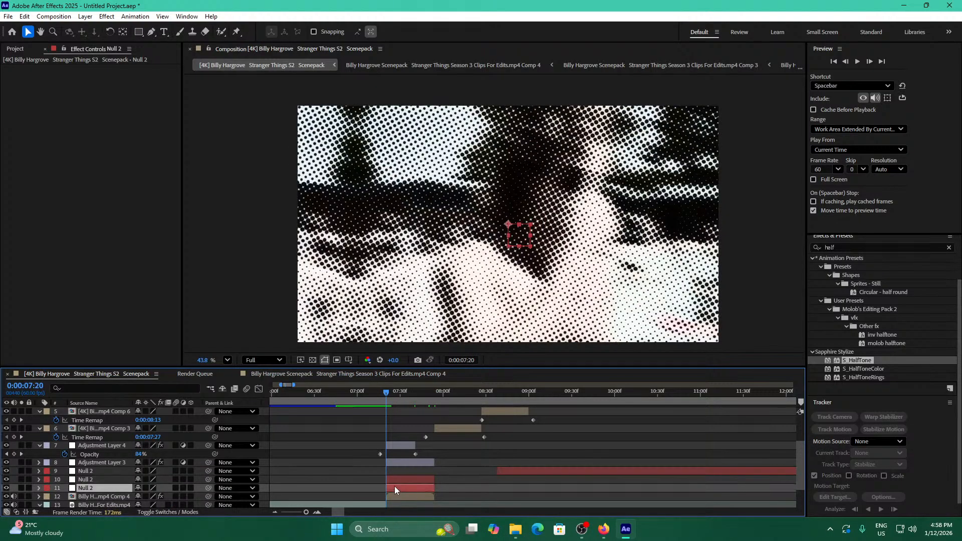
pyautogui.click(122, 497)
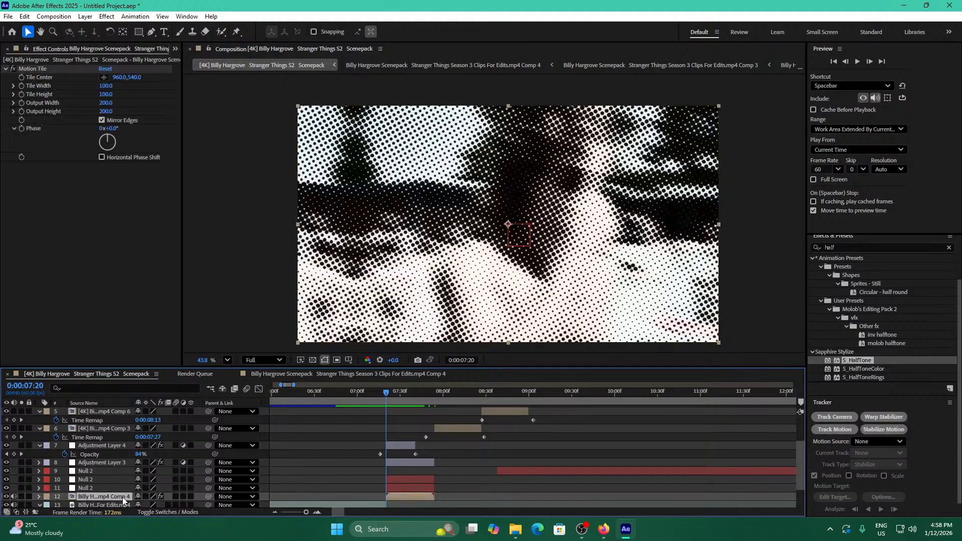
pyautogui.moveTo(208, 496); pyautogui.dragTo(171, 488)
# Keyframe the layer 11 null's Scale from 100% at 0:00:07:20 to 136% at 0:00:07:46.
pyautogui.click(104, 489)
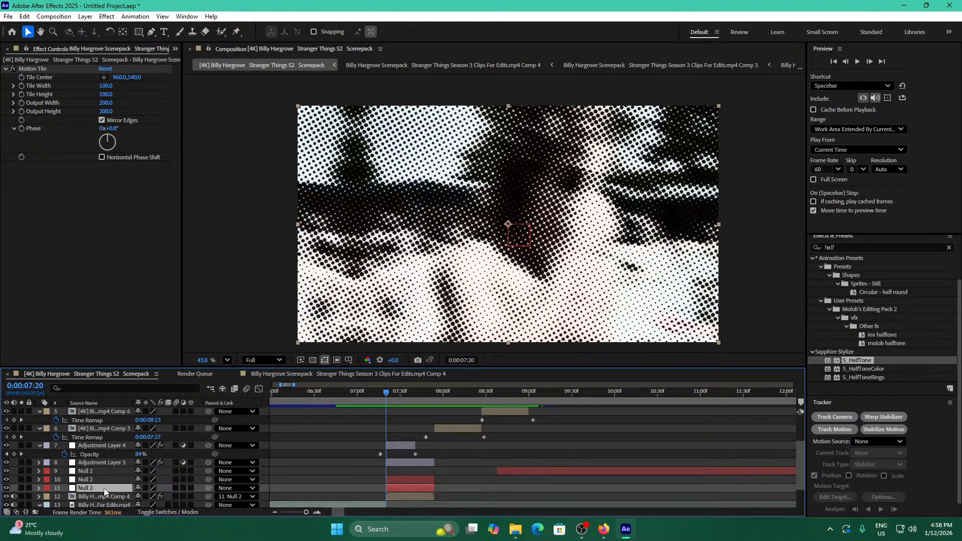
pyautogui.press('s')
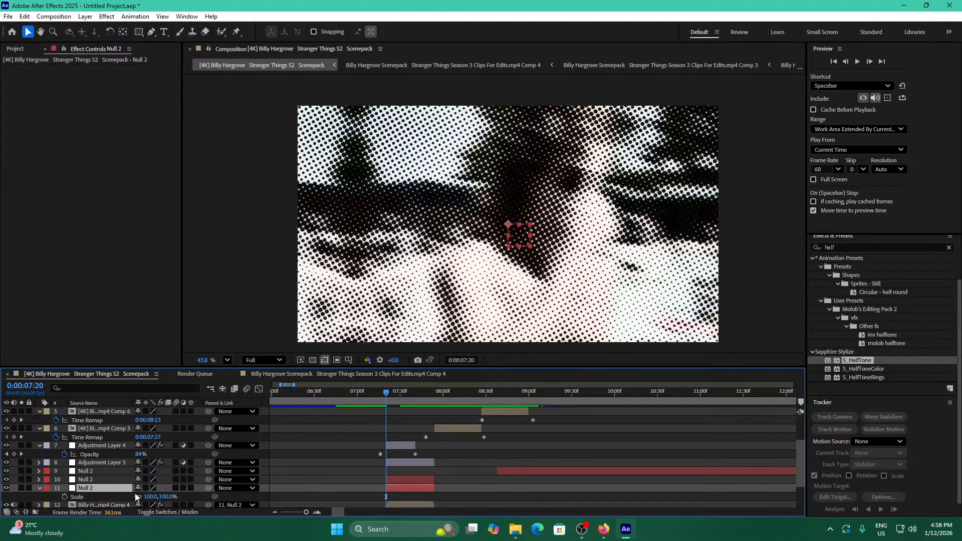
pyautogui.click(65, 496)
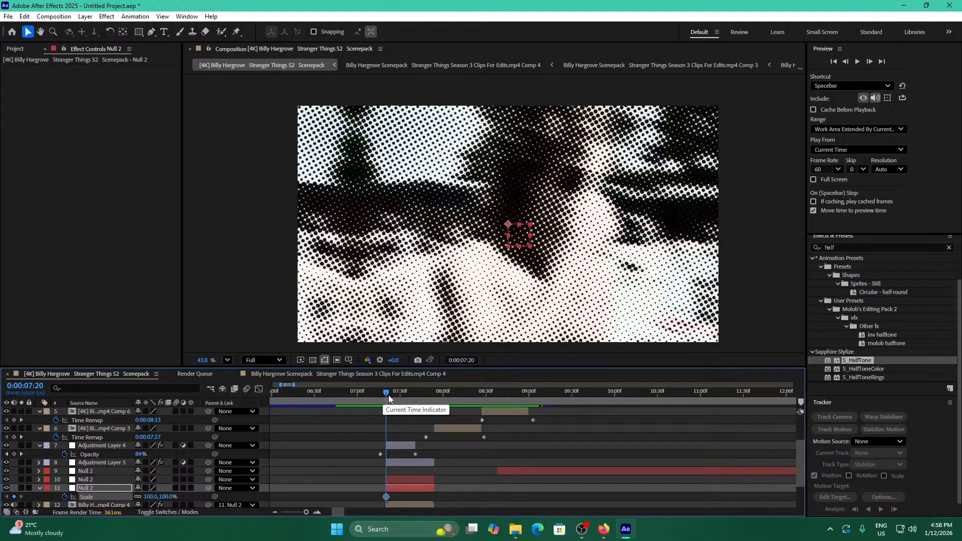
pyautogui.moveTo(389, 395); pyautogui.dragTo(425, 395)
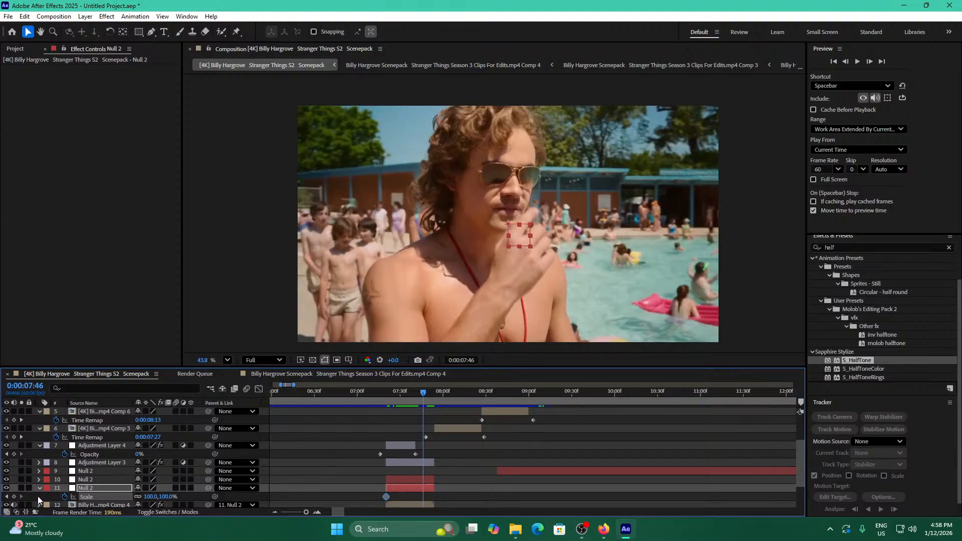
pyautogui.click(14, 496)
pyautogui.moveTo(150, 497); pyautogui.dragTo(160, 498)
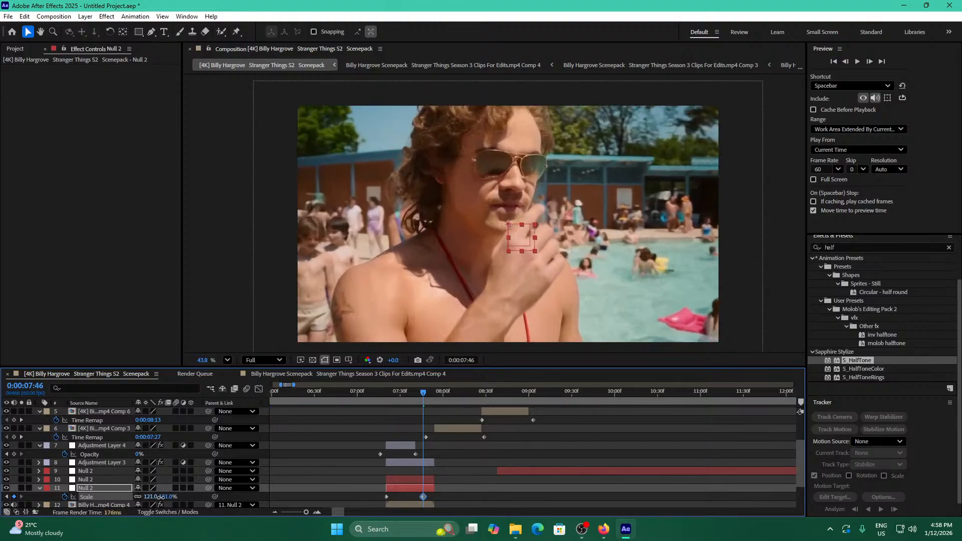
pyautogui.click(413, 479)
pyautogui.click(424, 496)
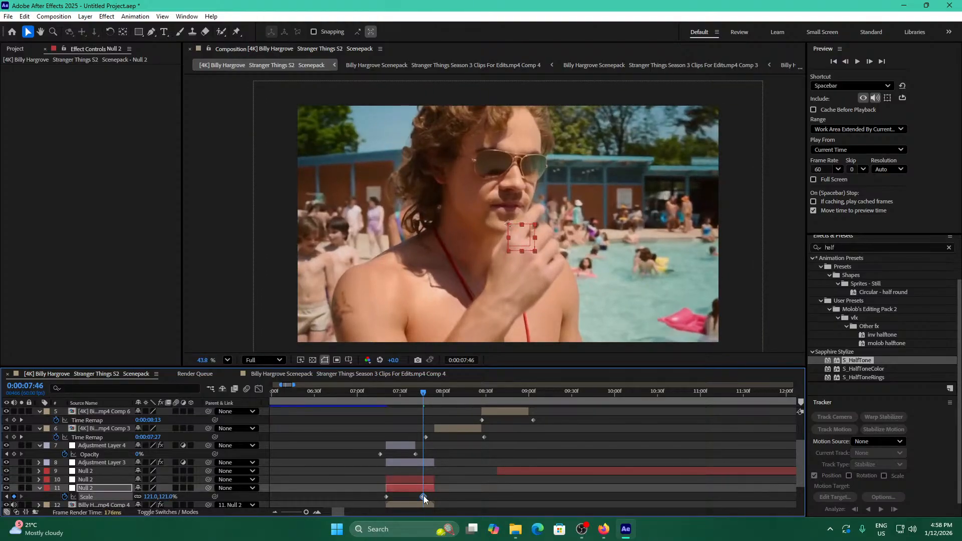
pyautogui.moveTo(145, 497); pyautogui.dragTo(184, 490)
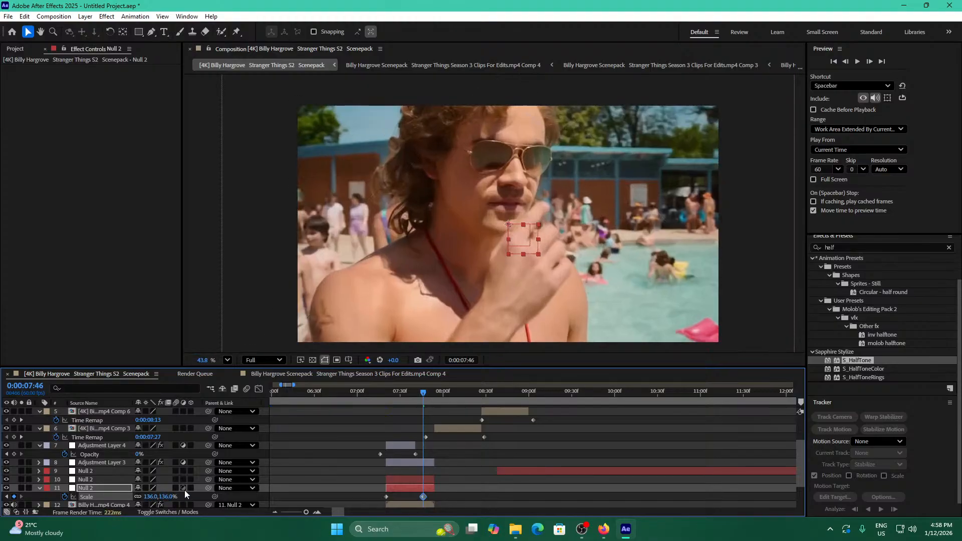
# Parent the layer 11 null to the Null 2 above it, layer 10.
pyautogui.click(391, 479)
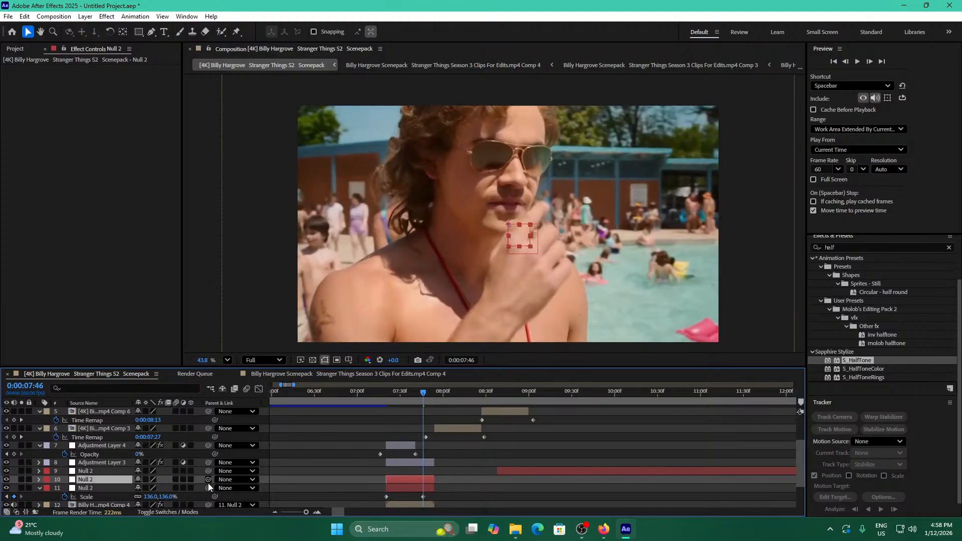
pyautogui.moveTo(125, 484); pyautogui.dragTo(115, 481)
pyautogui.moveTo(209, 485); pyautogui.dragTo(106, 477)
# Keyframe the layer 10 null's Scale from 100% at 0:00:07:32 to 124% at 0:00:07:53.
pyautogui.press('s')
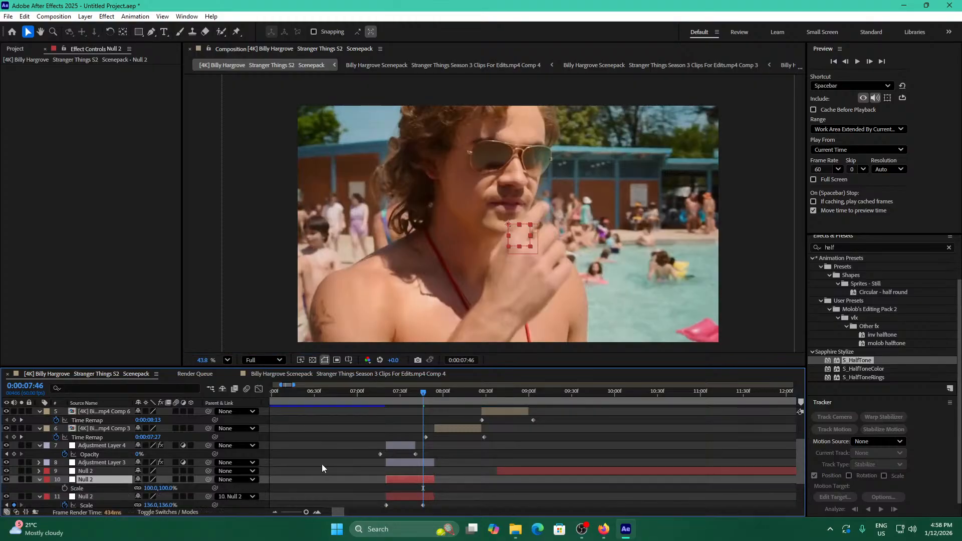
pyautogui.moveTo(426, 395); pyautogui.dragTo(403, 396)
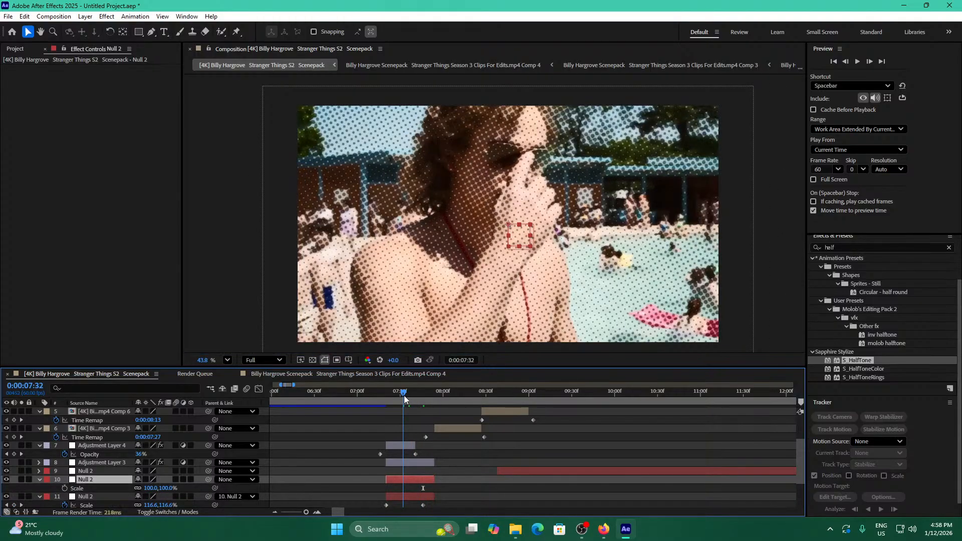
pyautogui.click(64, 488)
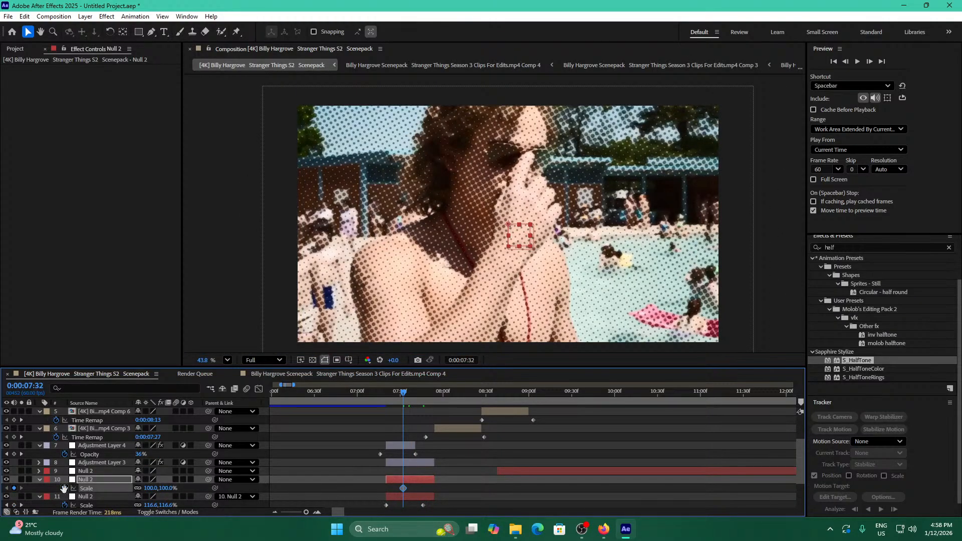
pyautogui.moveTo(418, 396)
pyautogui.mouseDown()
pyautogui.moveTo(422, 407)
pyautogui.moveTo(433, 396)
pyautogui.mouseUp()
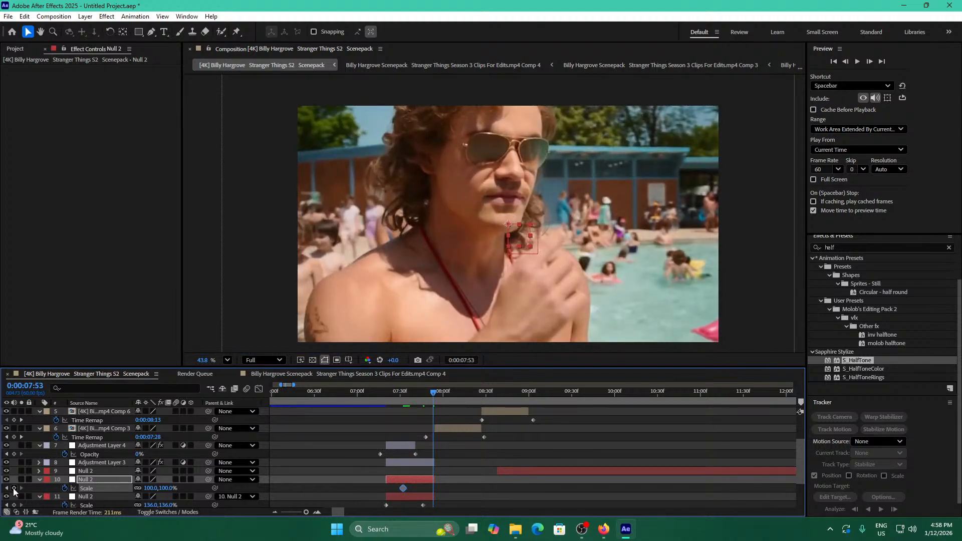
pyautogui.moveTo(149, 489); pyautogui.dragTo(162, 488)
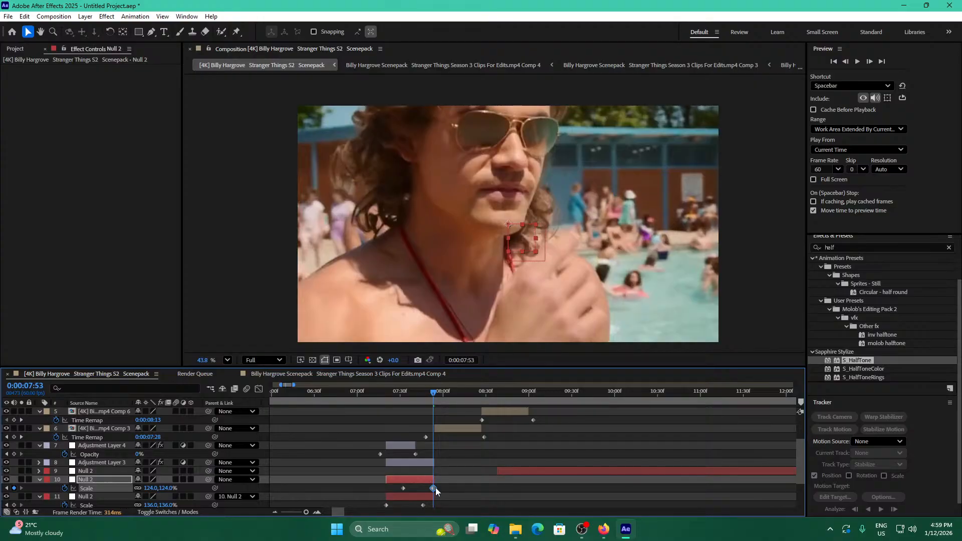
# Move the layer 10 null's closing Scale keyframe to about 0:00:07:54 and apply Easy Ease to both nulls' Scale keyframes.
pyautogui.press('pagedown')
pyautogui.press('pageup')
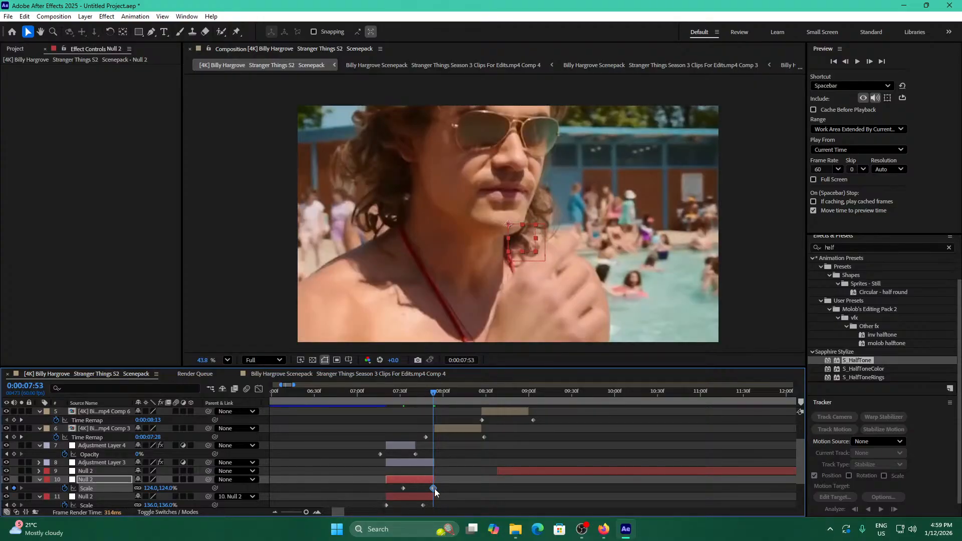
pyautogui.moveTo(435, 489)
pyautogui.mouseDown()
pyautogui.moveTo(395, 493)
pyautogui.moveTo(432, 504)
pyautogui.mouseUp()
pyautogui.click(376, 504)
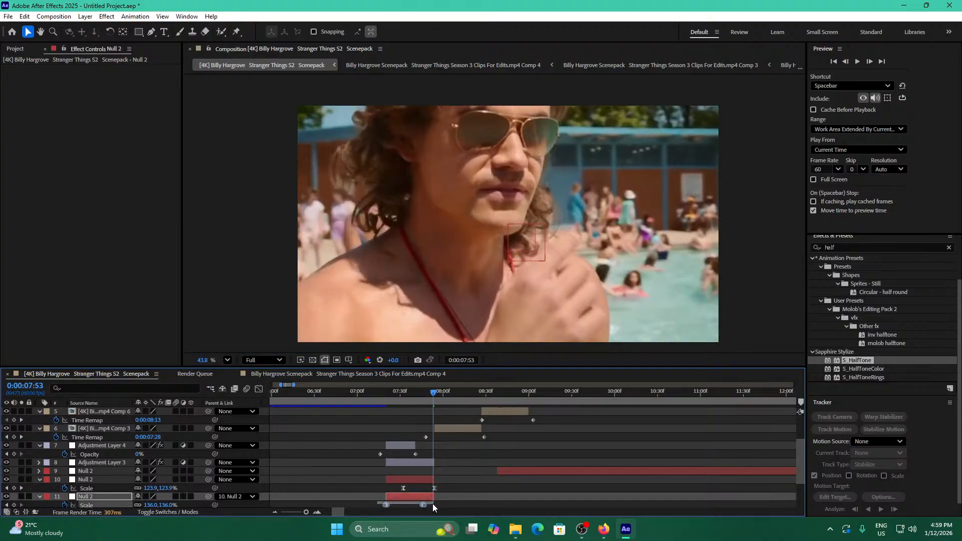
pyautogui.press('F9')
# Reshape the layer 11 null's Scale speed graph so the zoom starts fast and eases out.
pyautogui.scroll(-1, 416, 481)
pyautogui.click(405, 391)
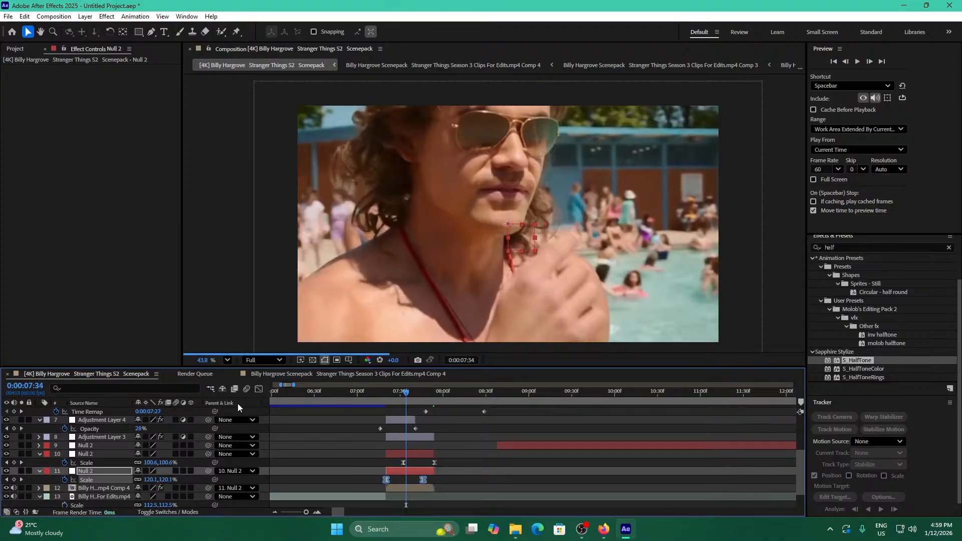
pyautogui.click(259, 388)
pyautogui.click(389, 487)
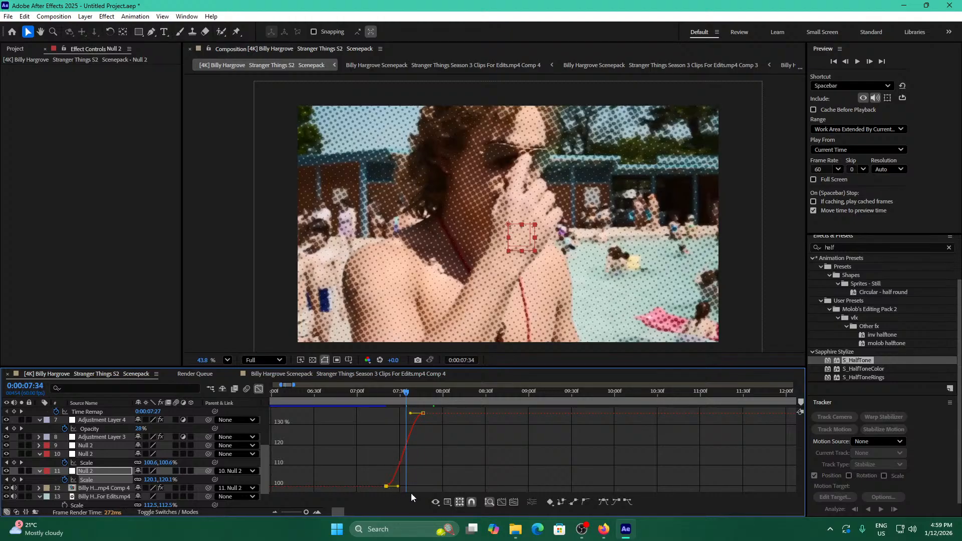
pyautogui.click(471, 502)
pyautogui.click(494, 403)
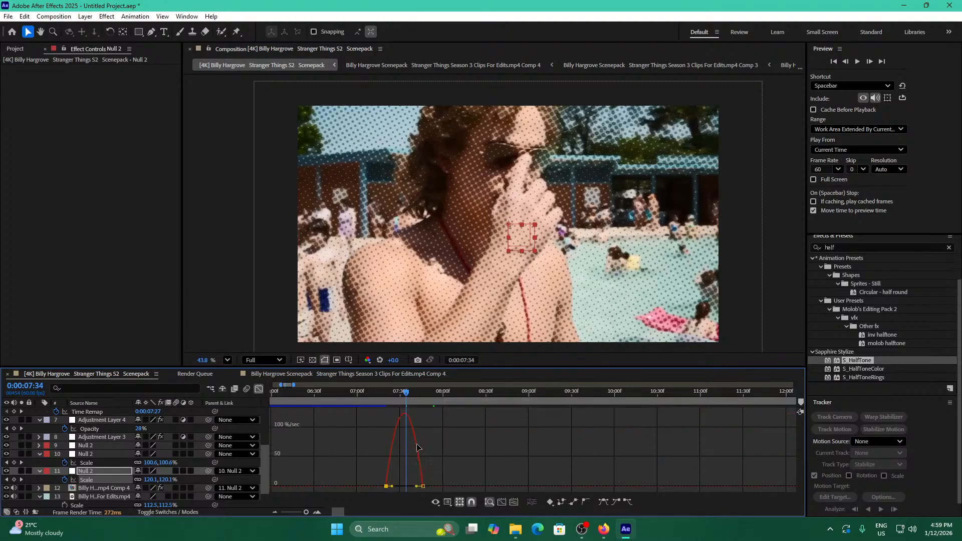
pyautogui.moveTo(392, 486)
pyautogui.mouseDown()
pyautogui.moveTo(410, 489)
pyautogui.moveTo(399, 486)
pyautogui.mouseUp()
pyautogui.click(260, 390)
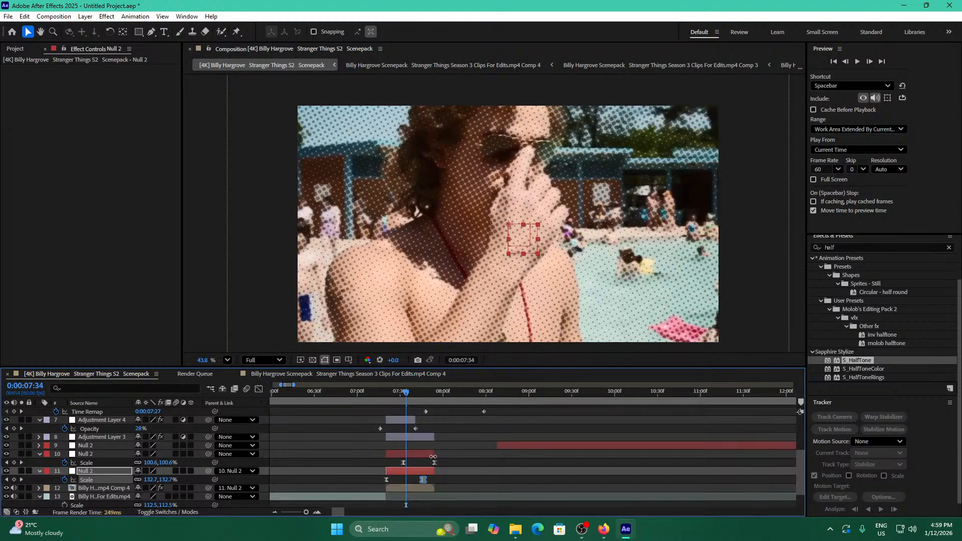
# Reshape the layer 10 null's Scale speed graph so the zoom builds slowly and peaks at its closing keyframe.
pyautogui.click(404, 462)
pyautogui.click(259, 389)
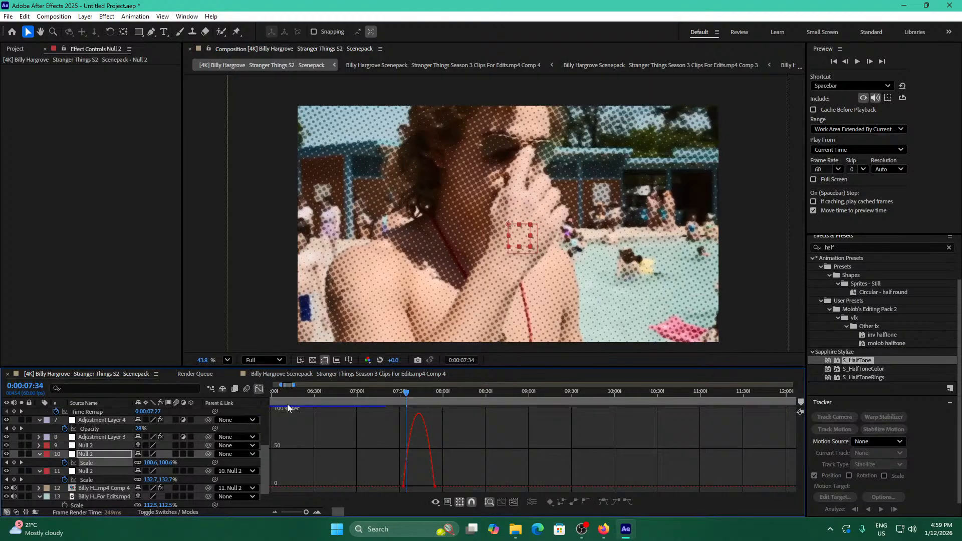
pyautogui.click(403, 487)
pyautogui.moveTo(414, 487); pyautogui.dragTo(439, 486)
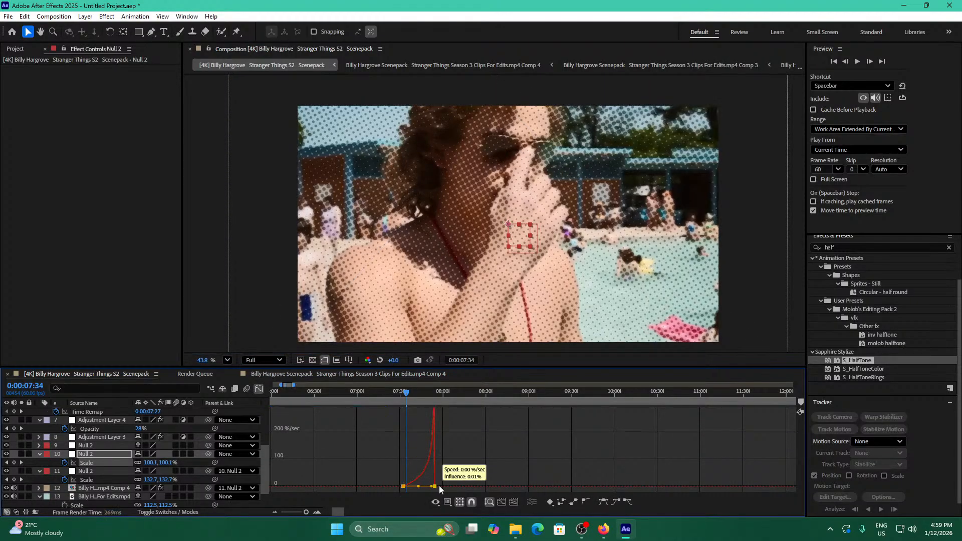
pyautogui.click(259, 389)
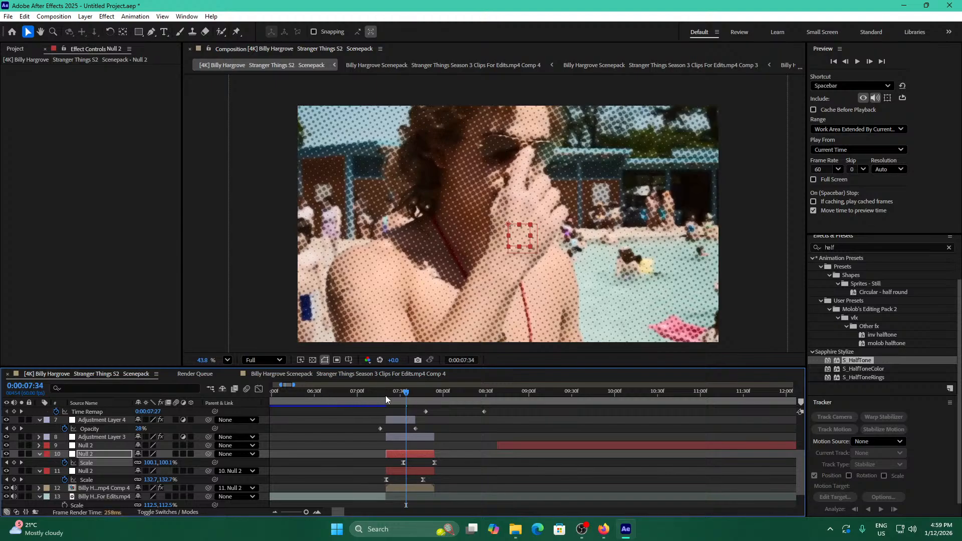
# Play back the edit, replaying the section around the halftone flash to check the zooms and following clips.
pyautogui.moveTo(386, 396); pyautogui.dragTo(327, 414)
pyautogui.press('space')
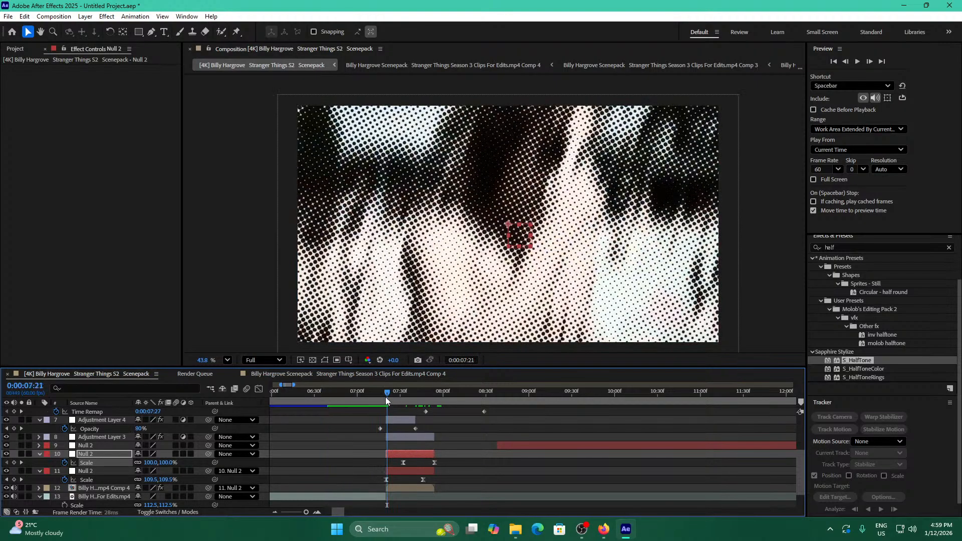
pyautogui.press('Home')
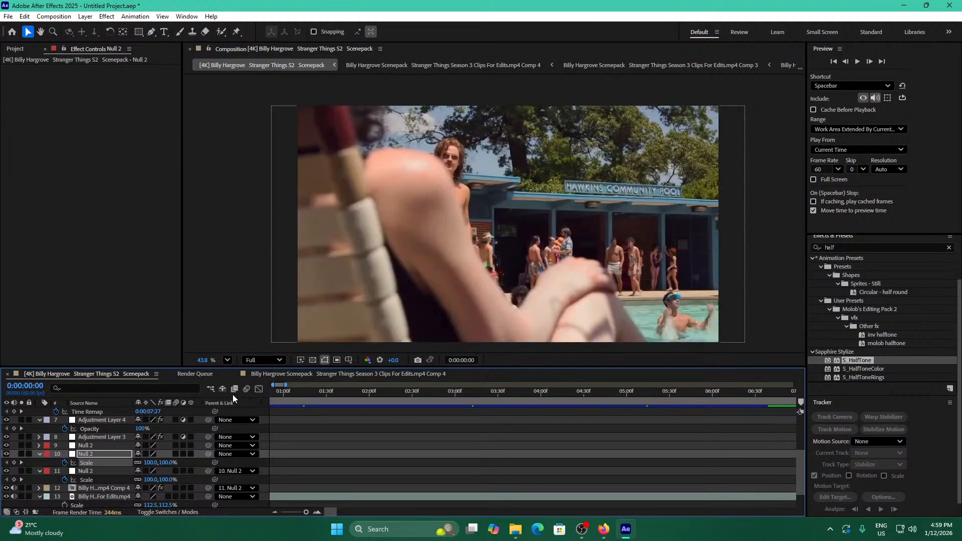
pyautogui.press('space')
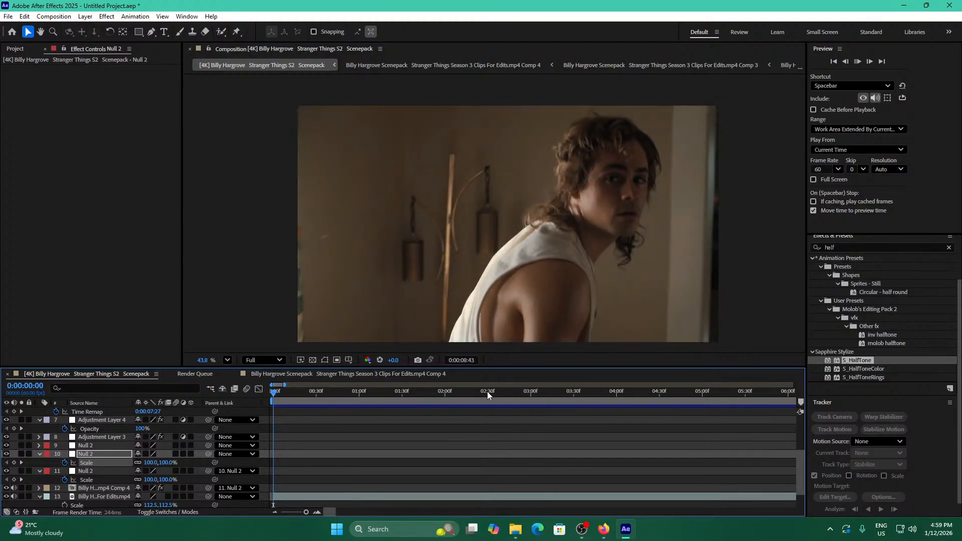
pyautogui.moveTo(532, 393); pyautogui.dragTo(322, 466)
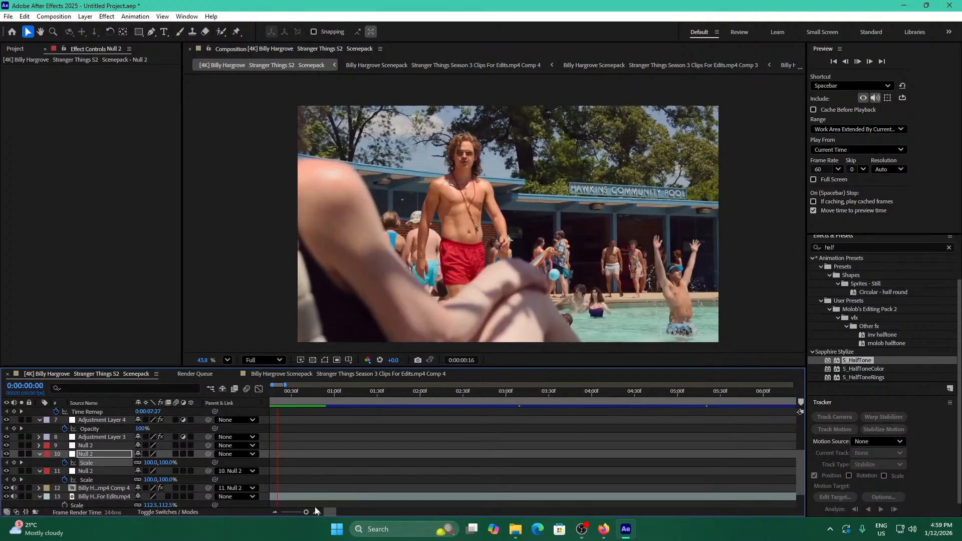
pyautogui.moveTo(306, 512); pyautogui.dragTo(309, 512)
pyautogui.press('space')
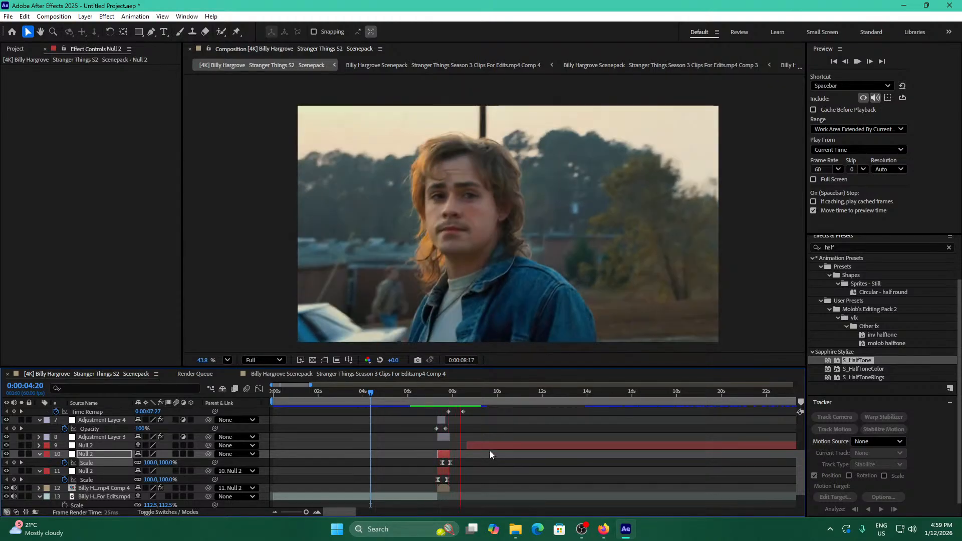
pyautogui.press('space')
pyautogui.click(419, 392)
pyautogui.press('space')
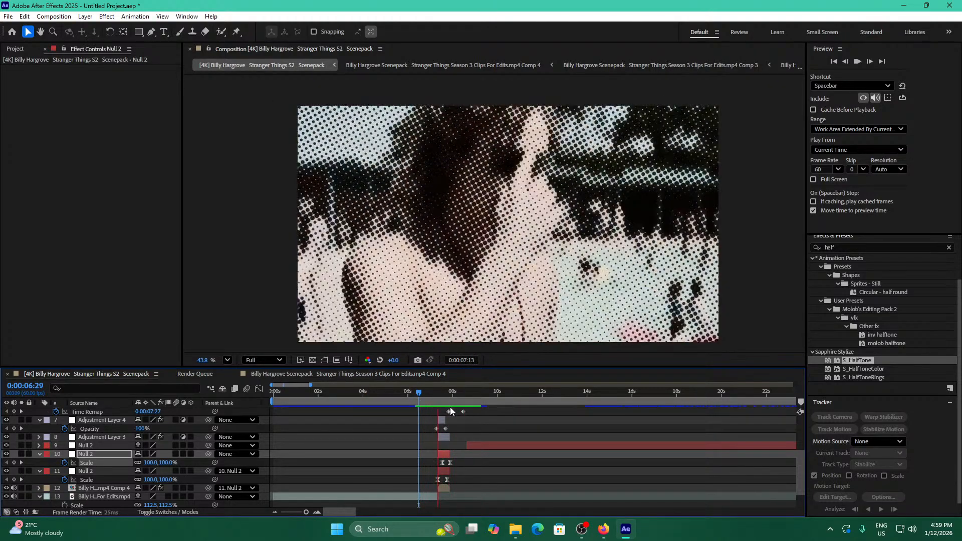
pyautogui.click(425, 393)
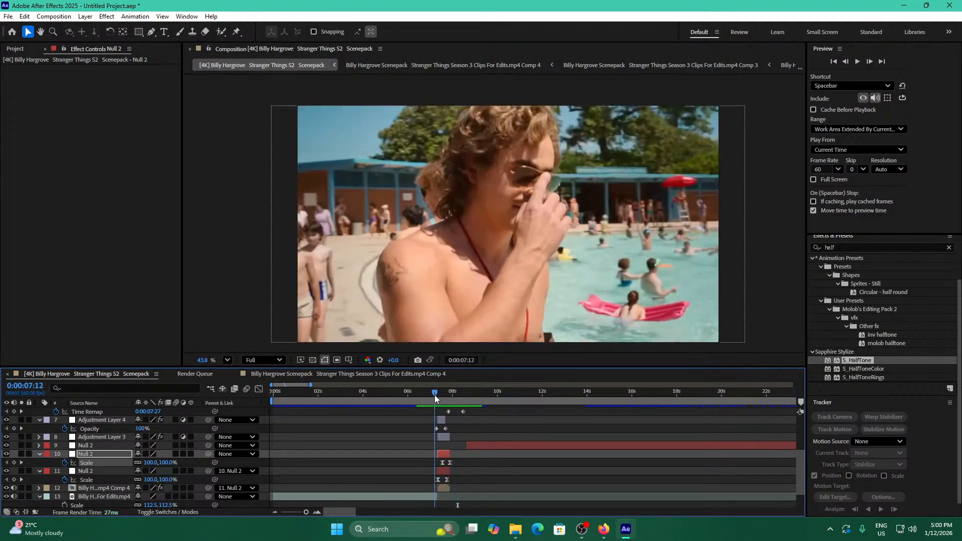
pyautogui.click(441, 395)
pyautogui.moveTo(443, 395); pyautogui.dragTo(419, 398)
pyautogui.press('space')
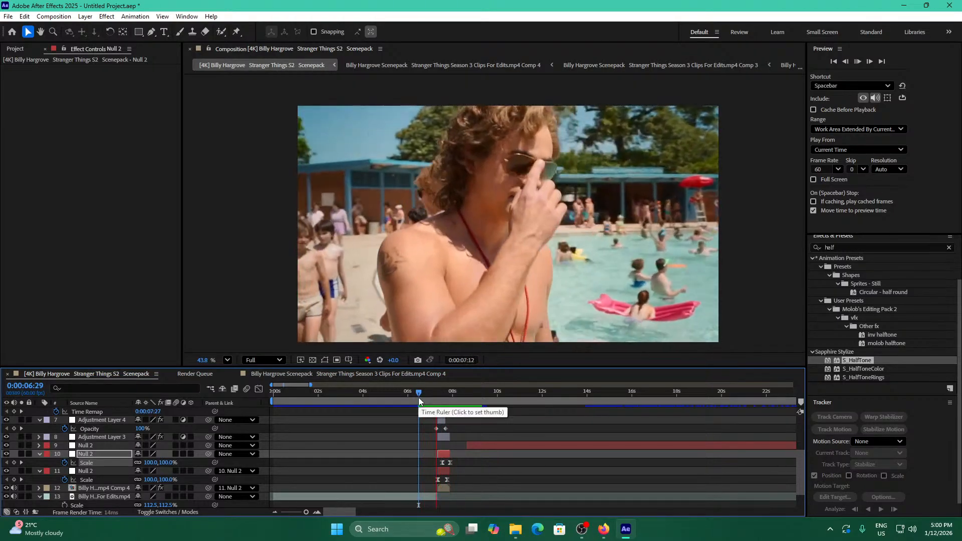
pyautogui.press('space')
# Shift the layer 9 null to start at 0:00:07:54 and place it directly above the Comp 3 clip.
pyautogui.scroll(3, 473, 425)
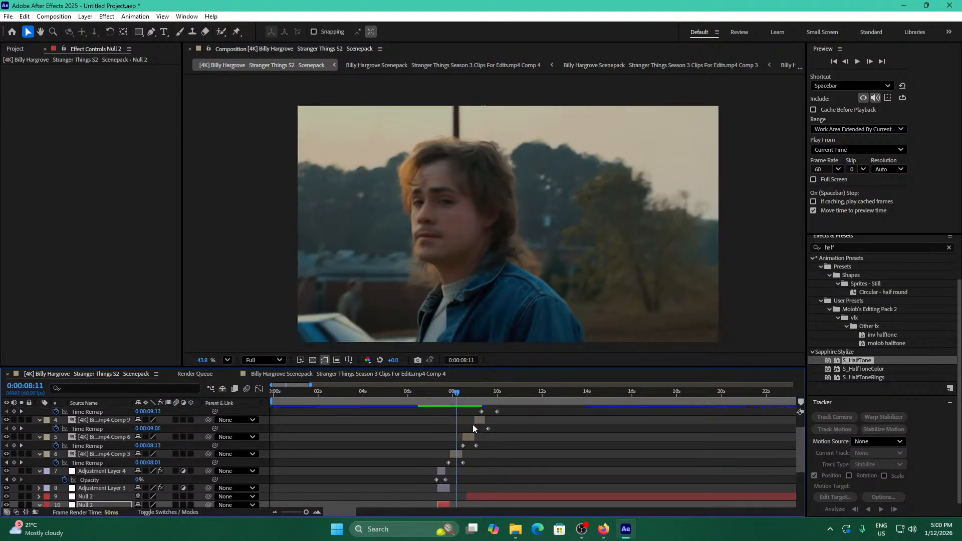
pyautogui.moveTo(459, 401); pyautogui.dragTo(451, 395)
pyautogui.click(461, 453)
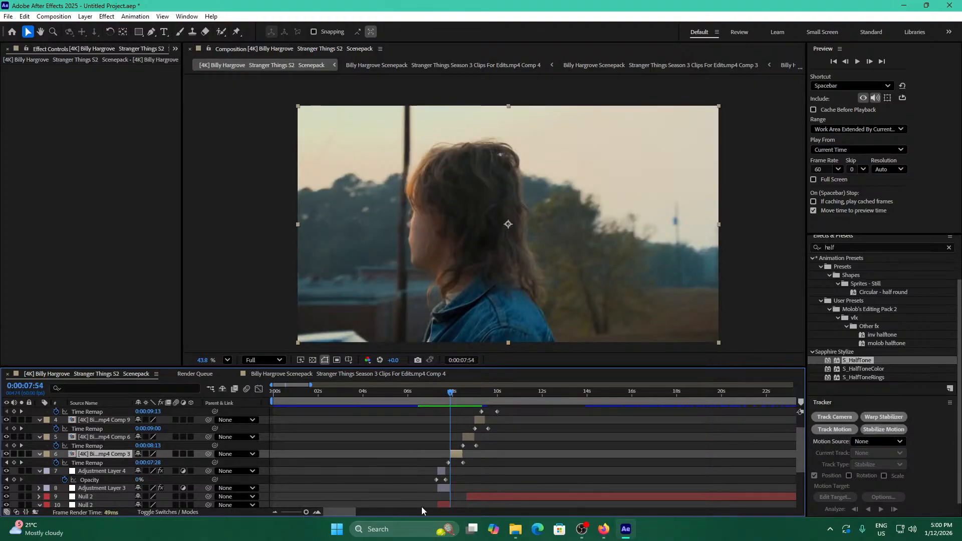
pyautogui.moveTo(486, 496); pyautogui.dragTo(468, 495)
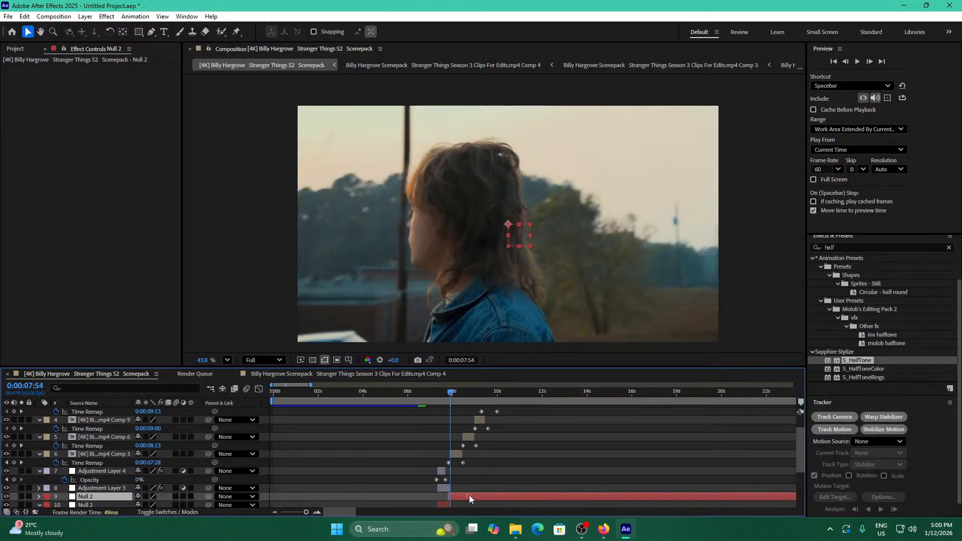
pyautogui.moveTo(83, 496); pyautogui.dragTo(134, 450)
# Split the repositioned null at 0:00:08:27, where the Comp 3 clip ends.
pyautogui.moveTo(305, 512)
pyautogui.mouseDown()
pyautogui.moveTo(316, 512)
pyautogui.moveTo(307, 511)
pyautogui.mouseUp()
pyautogui.click(555, 396)
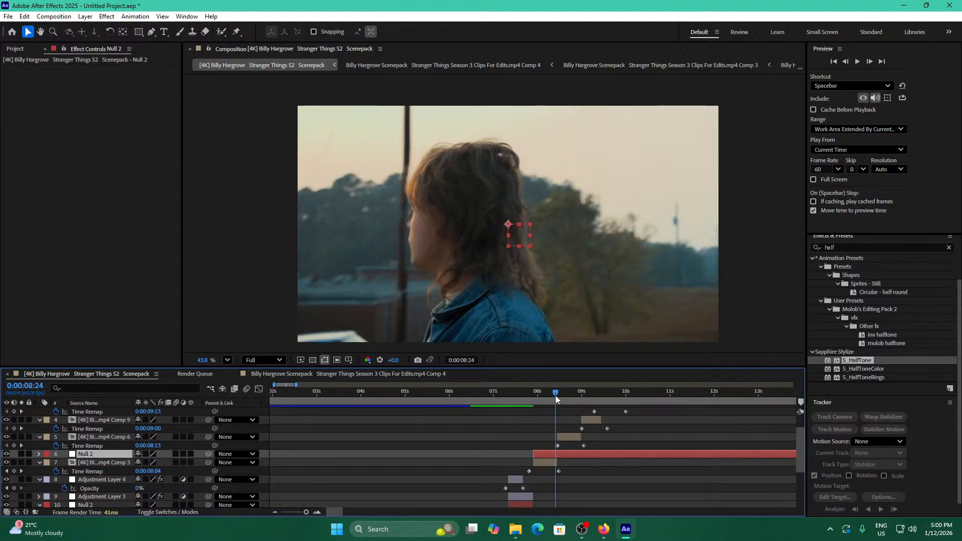
pyautogui.press('pagedown')
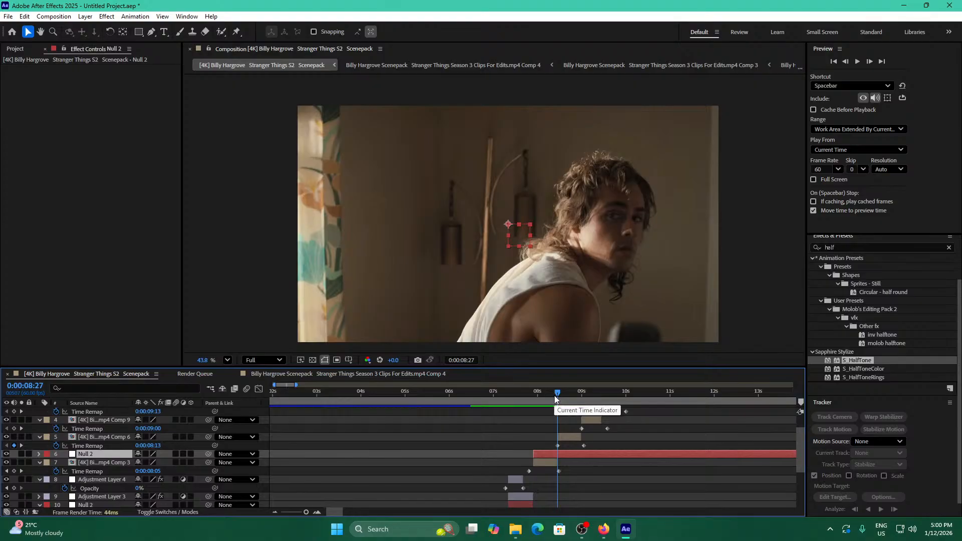
pyautogui.hotkey('ctrl', 'shift', 'd')
# Add a Scale keyframe to the layer 7 null at 0:00:07:54 and parent the Comp 3 clip to that null.
pyautogui.moveTo(557, 395); pyautogui.dragTo(533, 398)
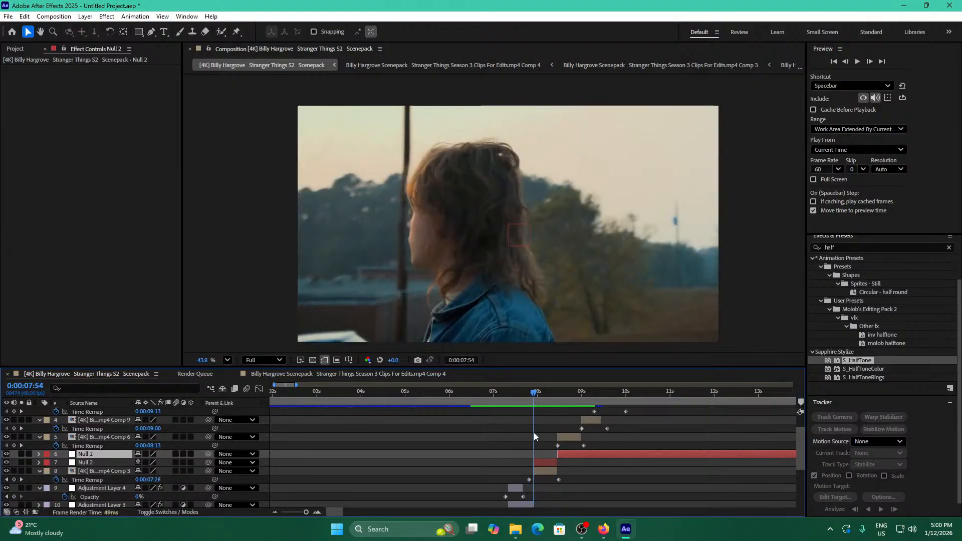
pyautogui.click(541, 464)
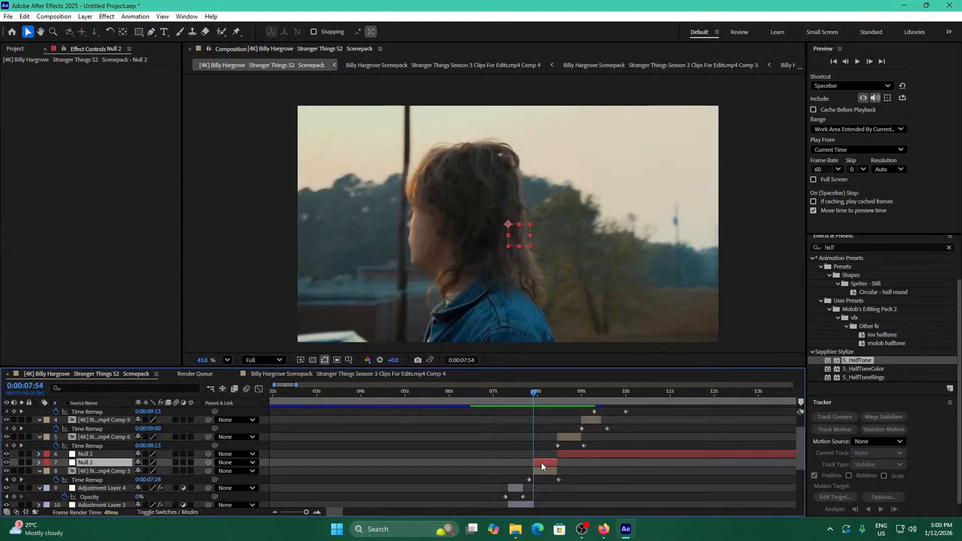
pyautogui.press('s')
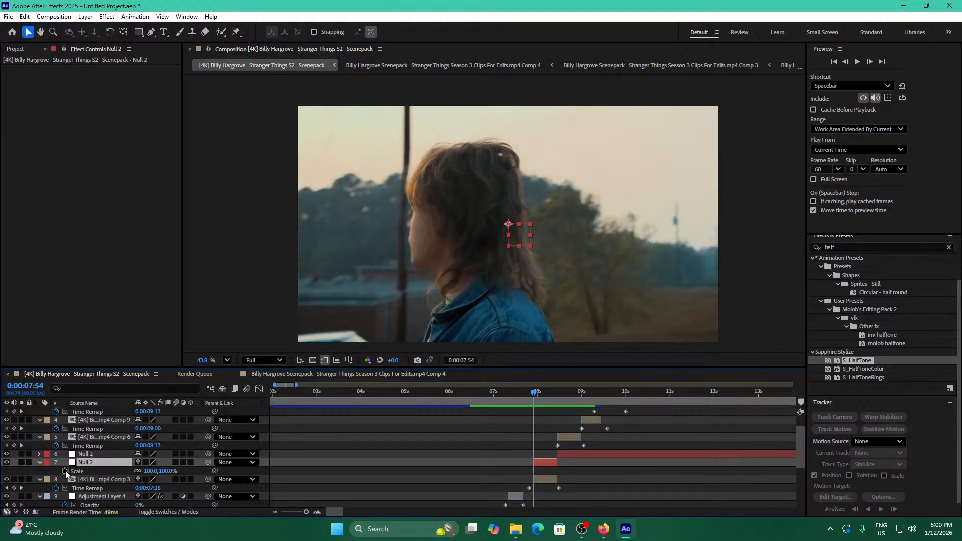
pyautogui.click(64, 471)
pyautogui.moveTo(209, 480); pyautogui.dragTo(191, 479)
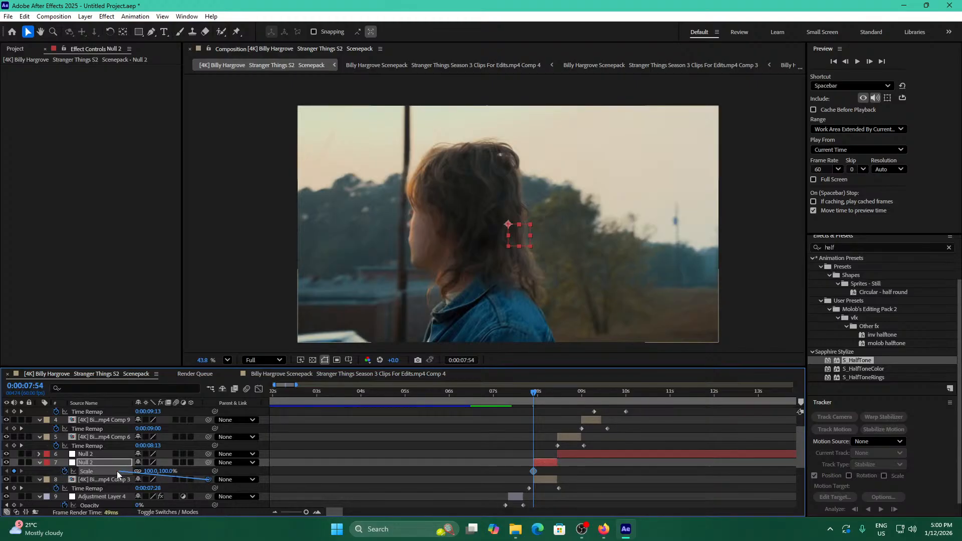
pyautogui.moveTo(116, 471); pyautogui.dragTo(95, 464)
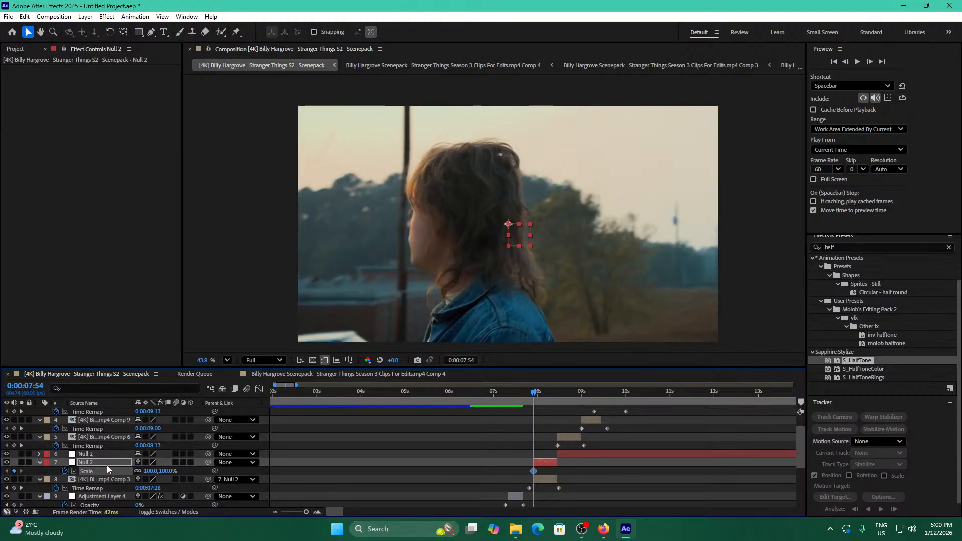
# Keyframe the layer 7 null's Scale to 108% at 0:00:08:19 and set its 0:00:07:54 keyframe to 65%.
pyautogui.moveTo(543, 391); pyautogui.dragTo(551, 393)
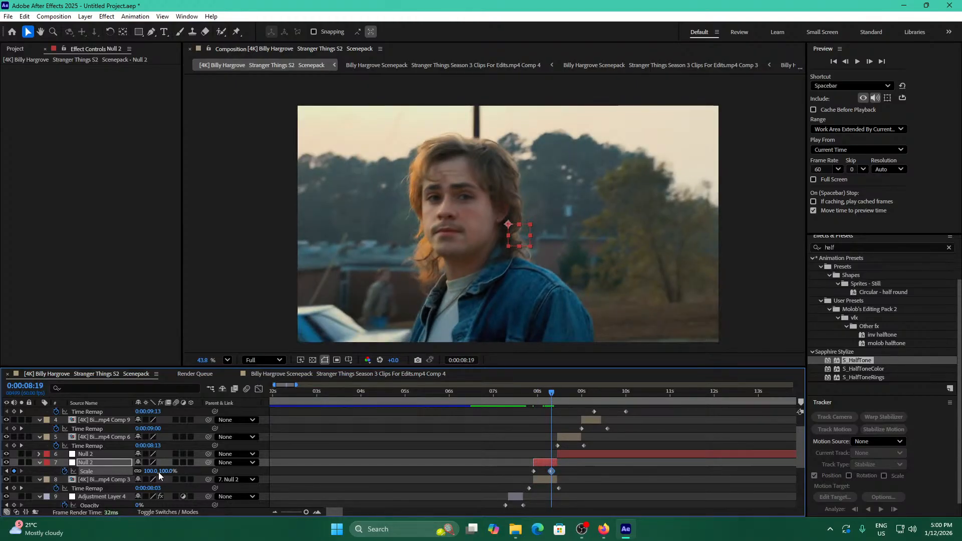
pyautogui.moveTo(147, 472); pyautogui.dragTo(152, 471)
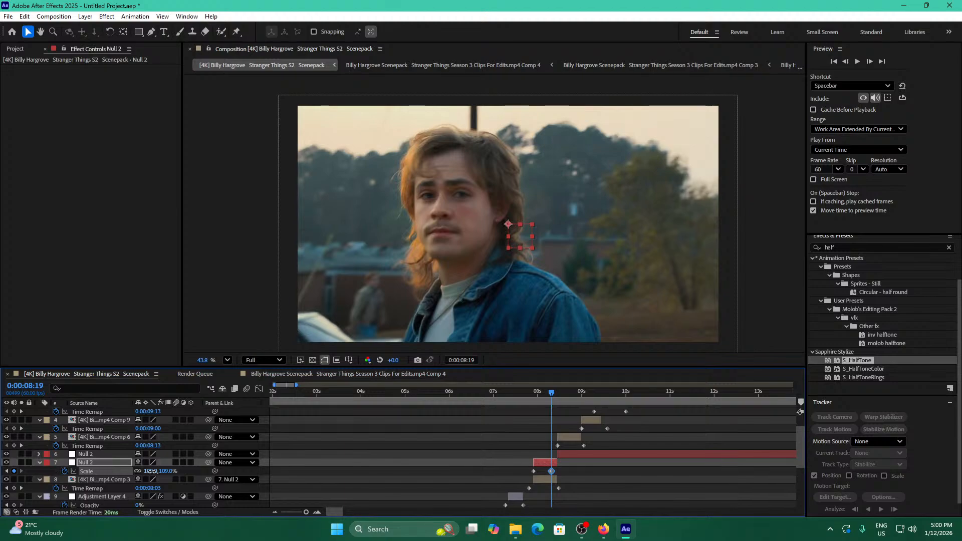
pyautogui.moveTo(151, 471); pyautogui.dragTo(151, 471)
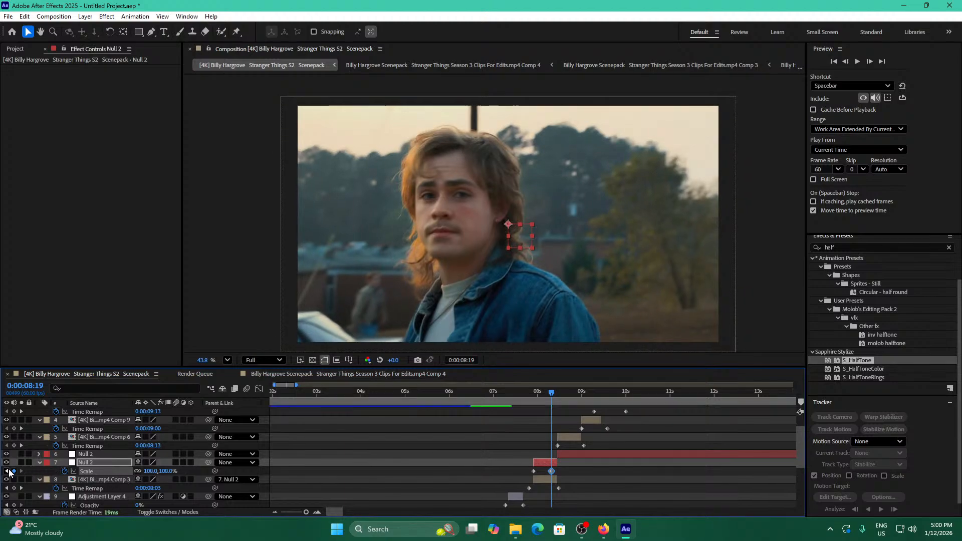
pyautogui.click(6, 471)
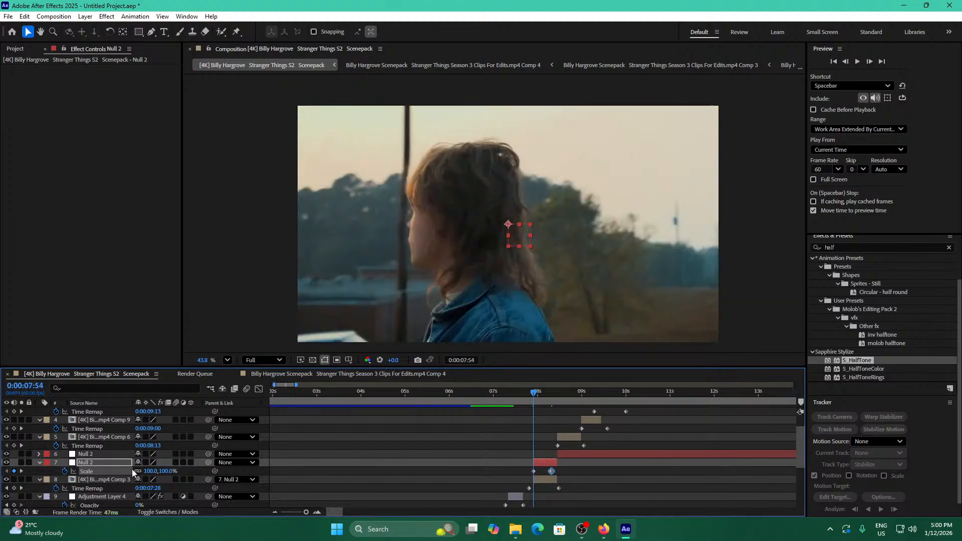
pyautogui.moveTo(142, 469); pyautogui.dragTo(130, 469)
# Find the Motion Tile effect and apply it to the Comp 3 clip.
pyautogui.click(837, 248)
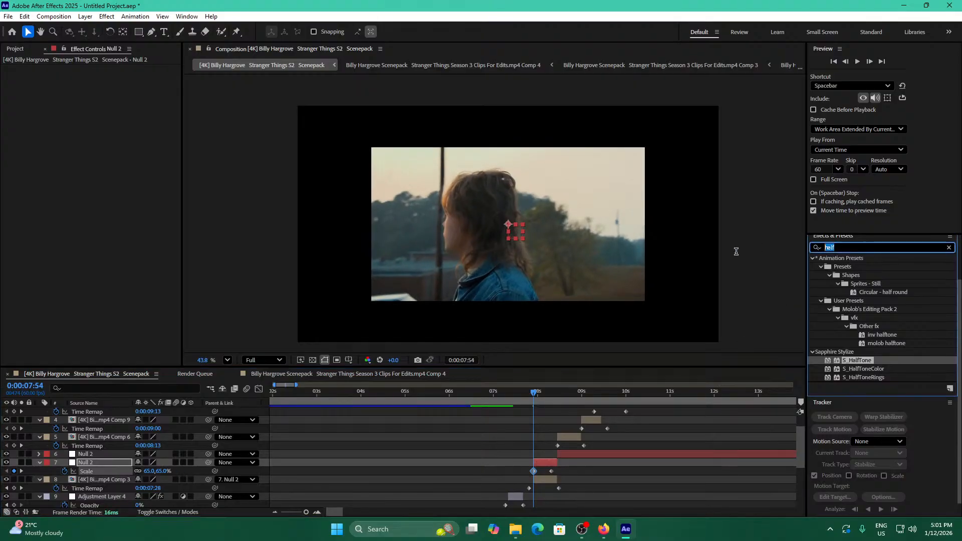
pyautogui.write('motion')
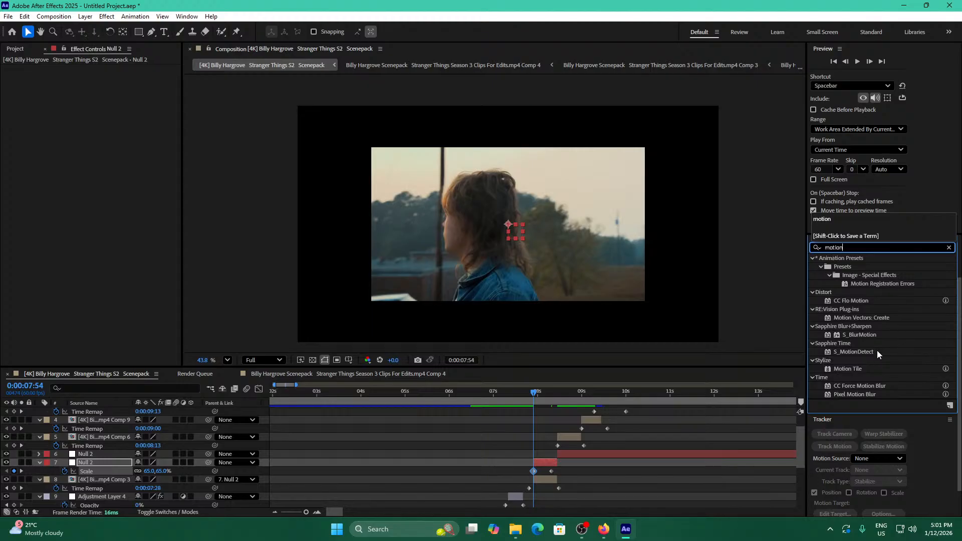
pyautogui.moveTo(864, 373); pyautogui.dragTo(539, 479)
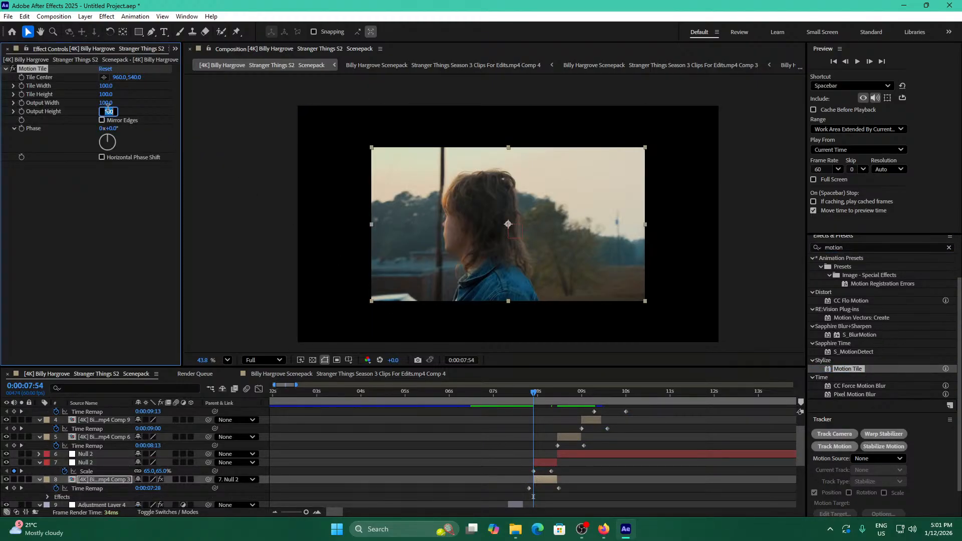
# Set the Motion Tile's Output Width and Output Height to 160 and turn on Mirror Edges for the Comp 3 clip.
pyautogui.press('Return')
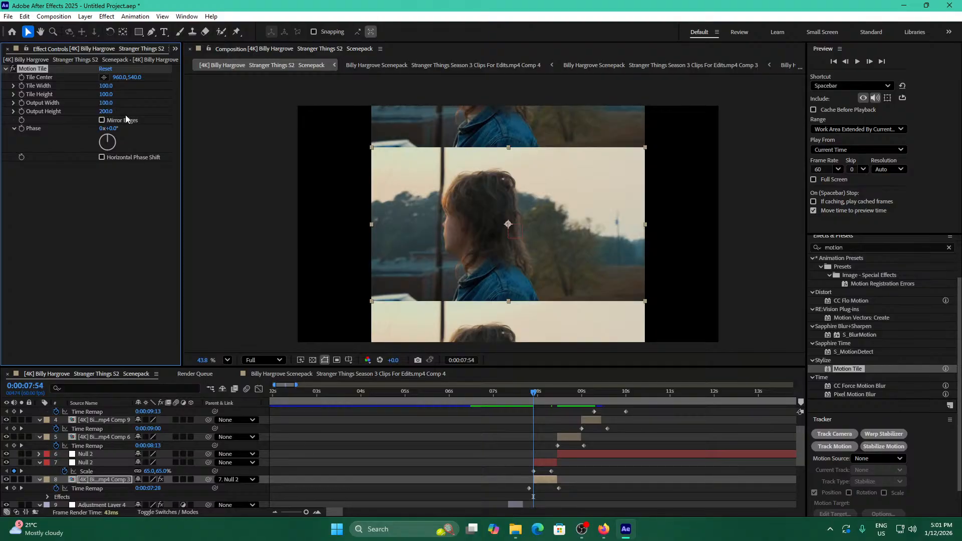
pyautogui.click(102, 120)
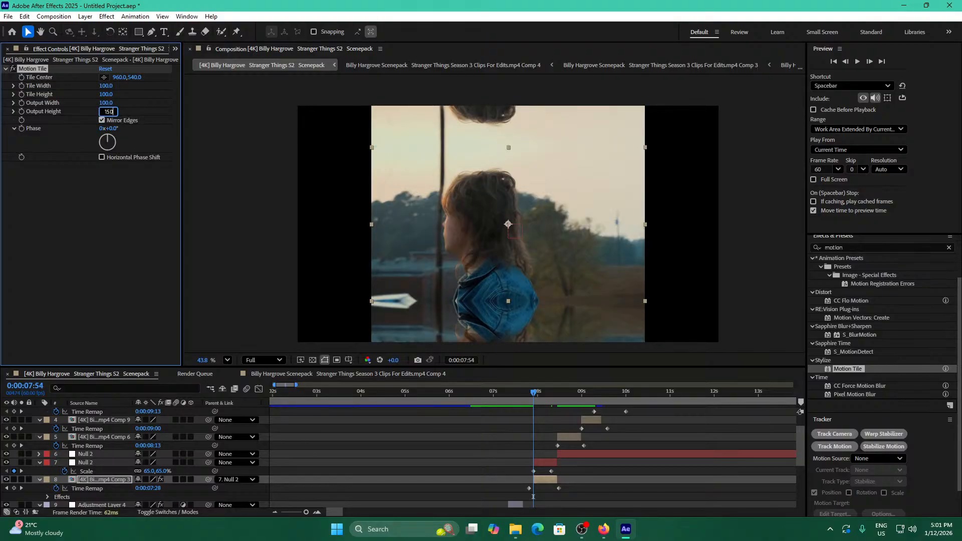
pyautogui.write('150')
pyautogui.press('Return')
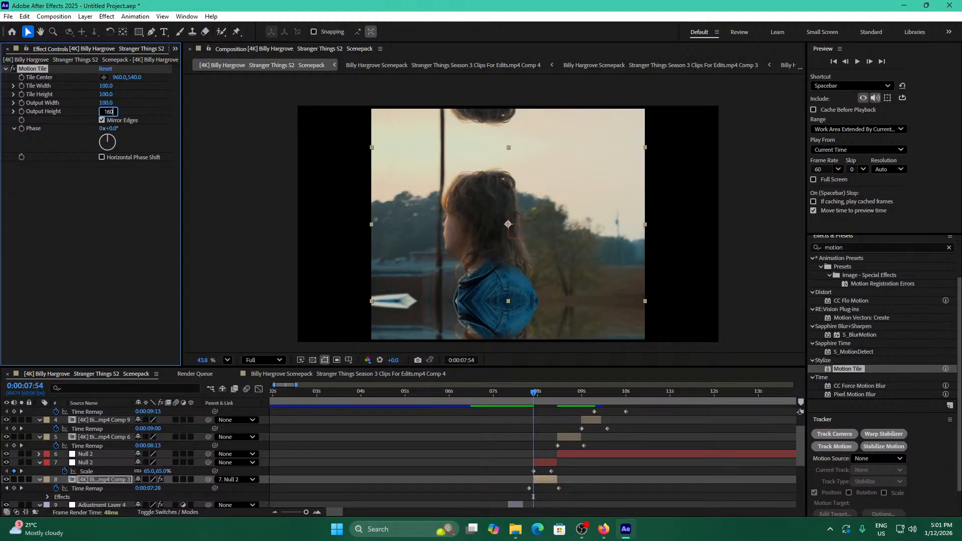
pyautogui.write('160')
pyautogui.press('Return')
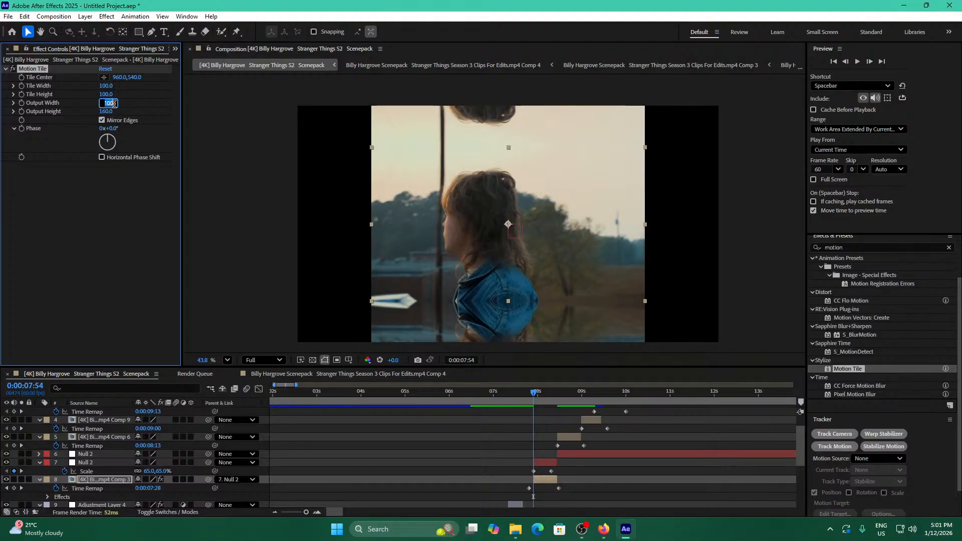
pyautogui.write('160')
pyautogui.press('Return')
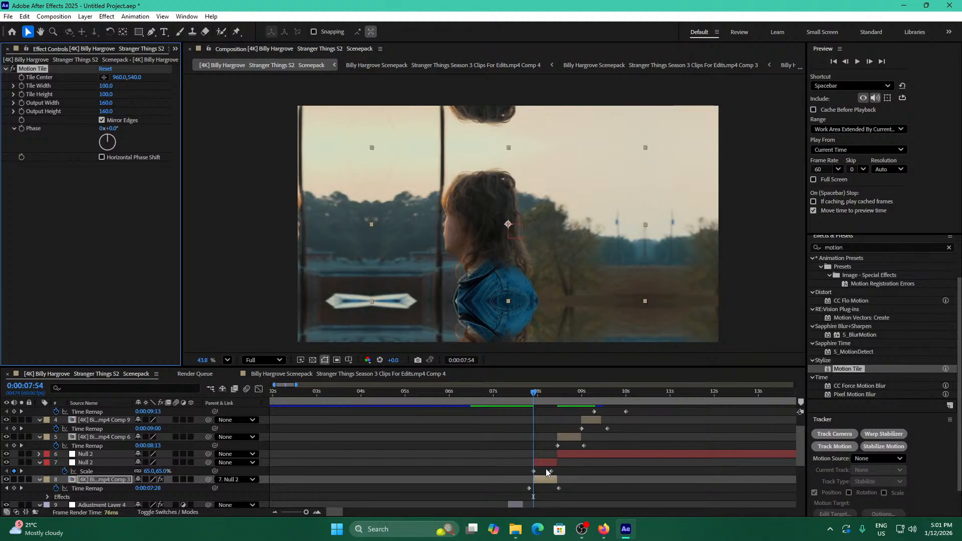
# Easy-ease both Scale keyframes of the layer 7 null and shape the speed graph so it peaks at 0:00:07:55.
pyautogui.moveTo(560, 474); pyautogui.dragTo(526, 471)
pyautogui.press('F9')
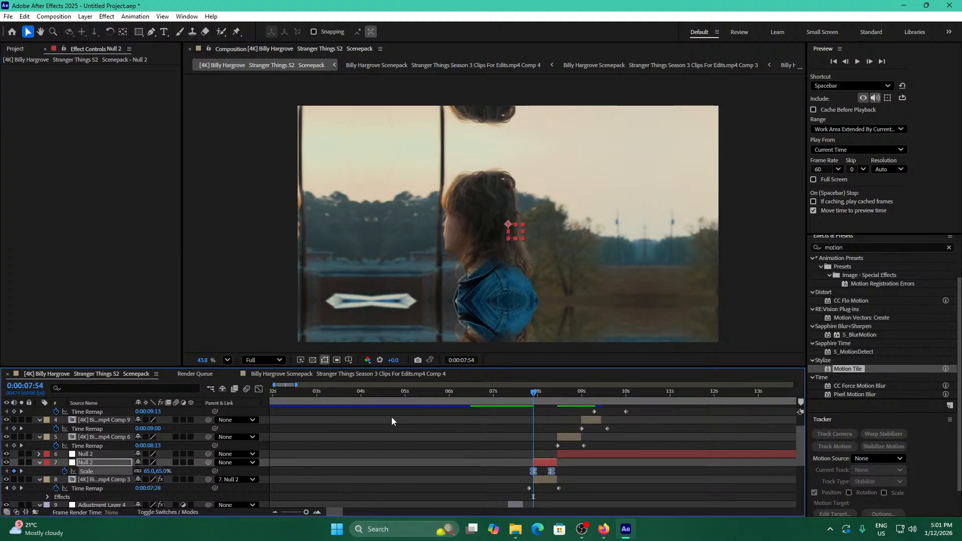
pyautogui.click(258, 390)
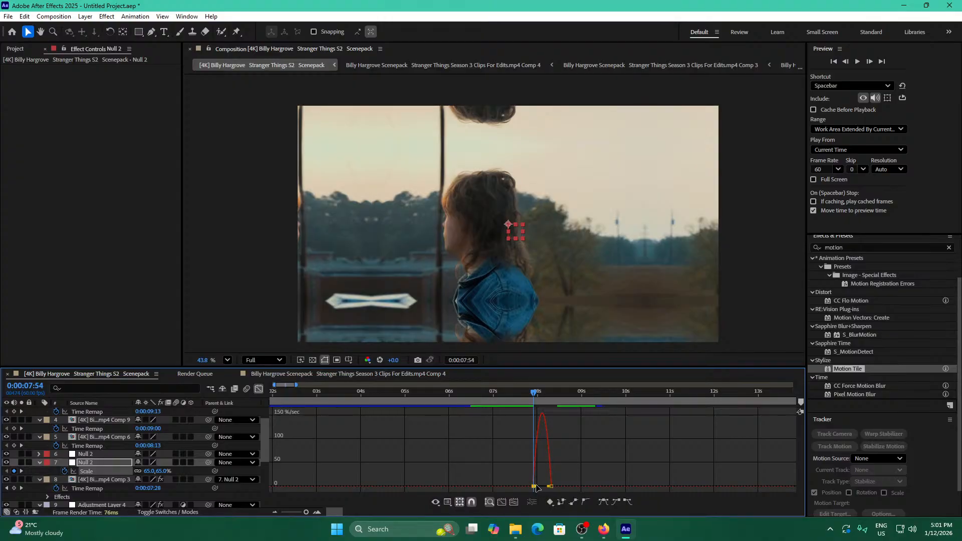
pyautogui.moveTo(532, 486)
pyautogui.mouseDown()
pyautogui.moveTo(543, 487)
pyautogui.moveTo(532, 487)
pyautogui.mouseUp()
pyautogui.moveTo(306, 512); pyautogui.dragTo(320, 508)
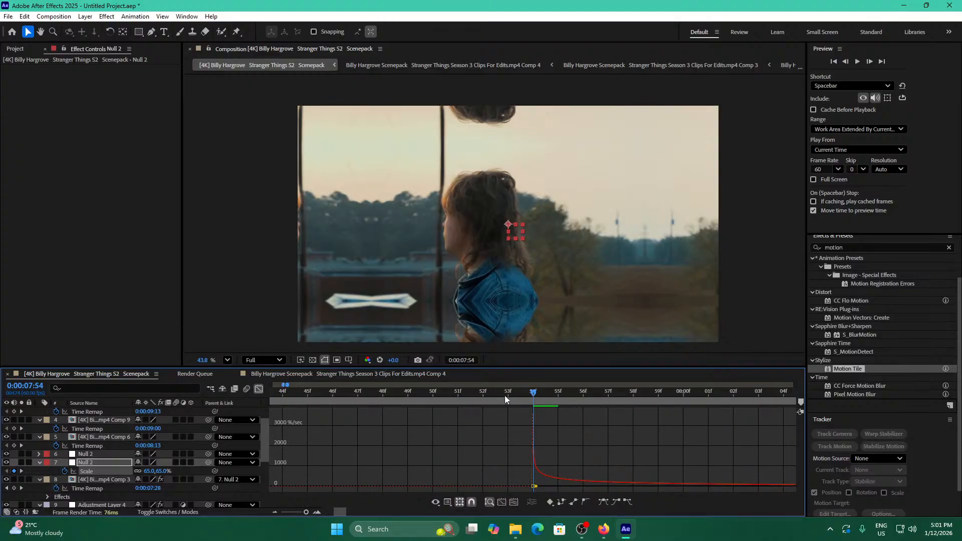
pyautogui.moveTo(536, 392); pyautogui.dragTo(546, 393)
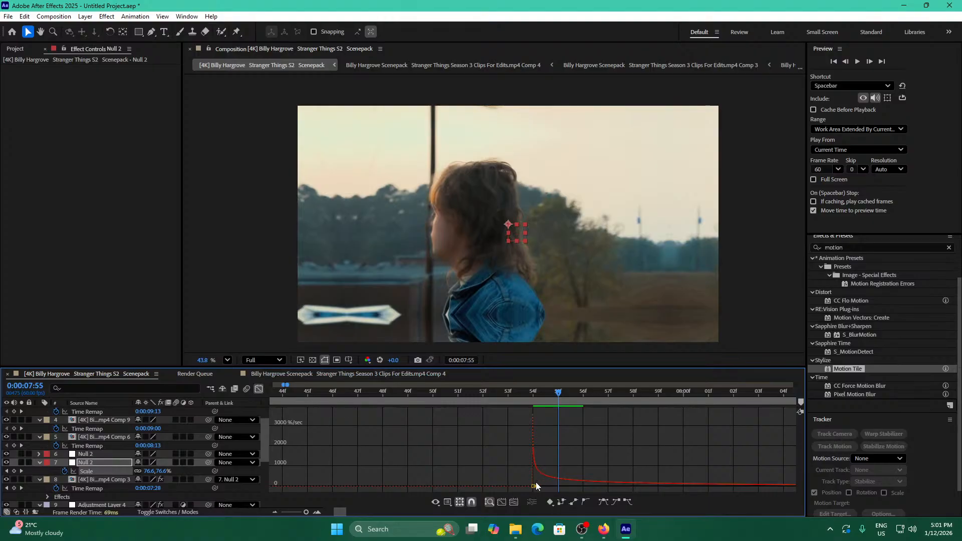
pyautogui.moveTo(534, 487); pyautogui.dragTo(560, 486)
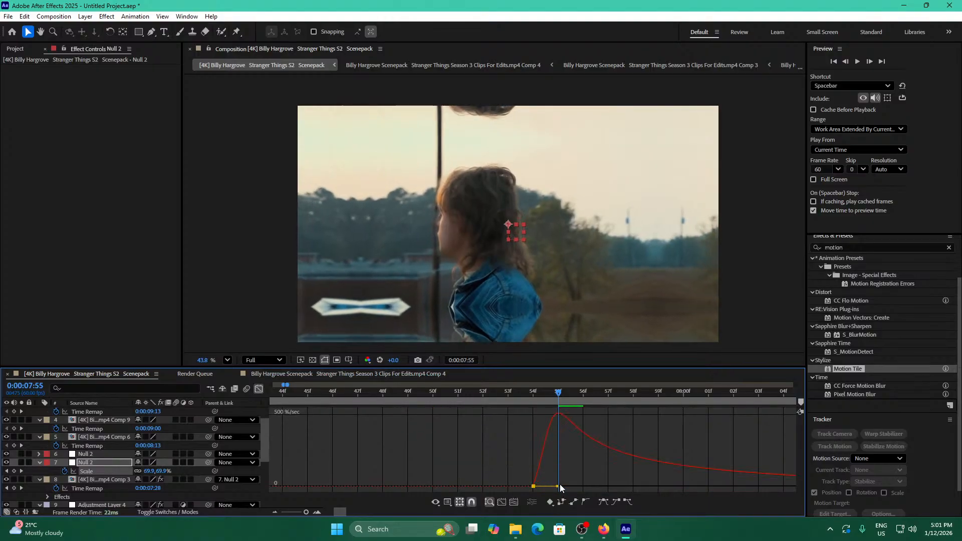
pyautogui.click(260, 390)
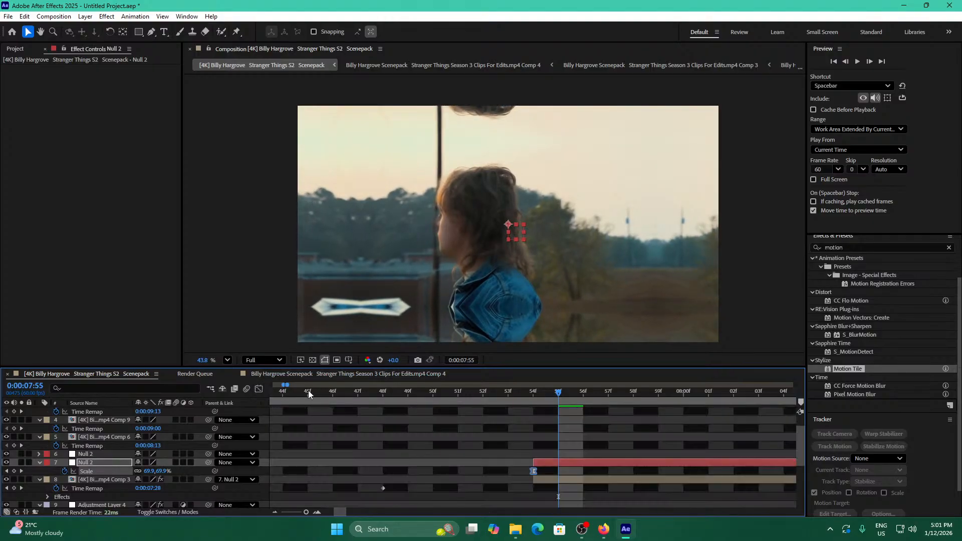
# Enable motion blur for the composition and for the Comp 3 and Comp 4 clips.
pyautogui.scroll(-2, 588, 464)
pyautogui.click(555, 454)
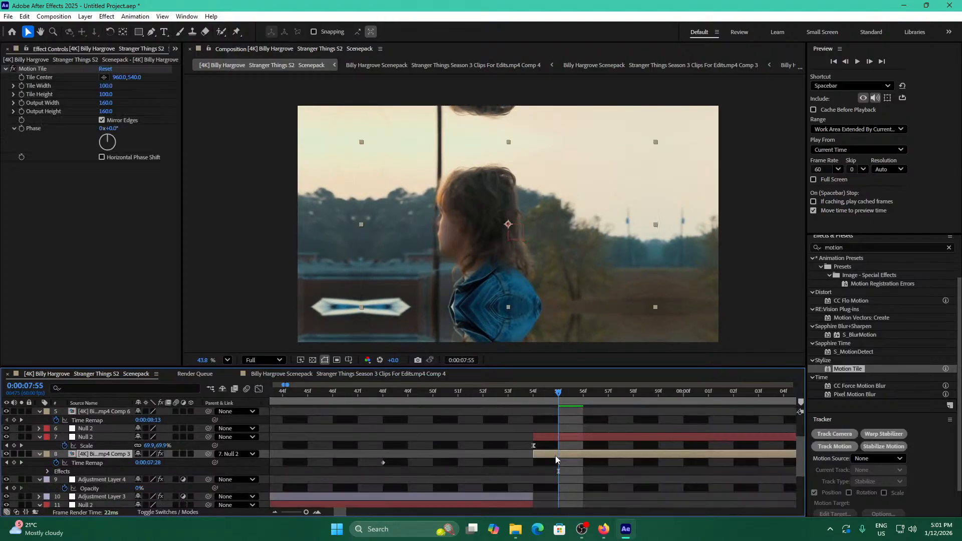
pyautogui.click(176, 454)
pyautogui.scroll(-3, 307, 488)
pyautogui.scroll(-4, 309, 486)
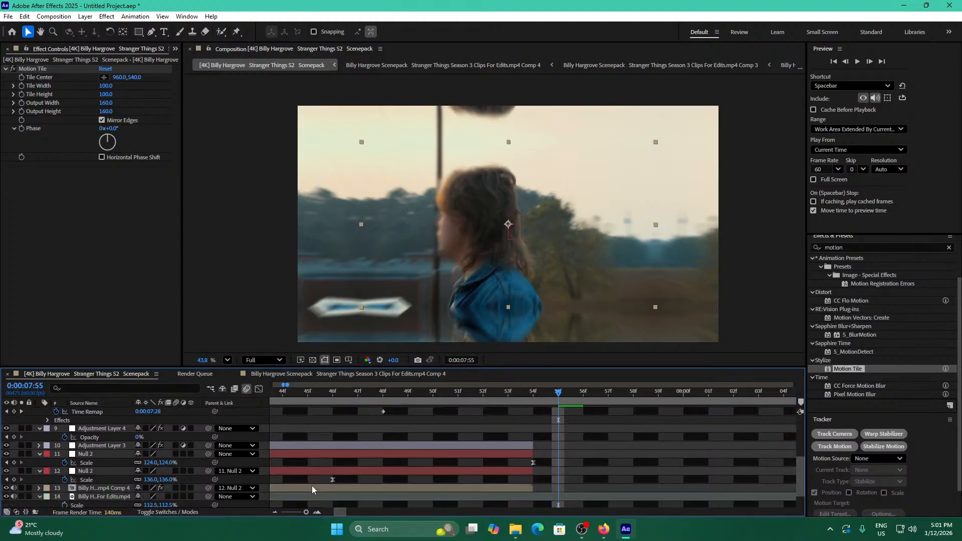
pyautogui.click(224, 461)
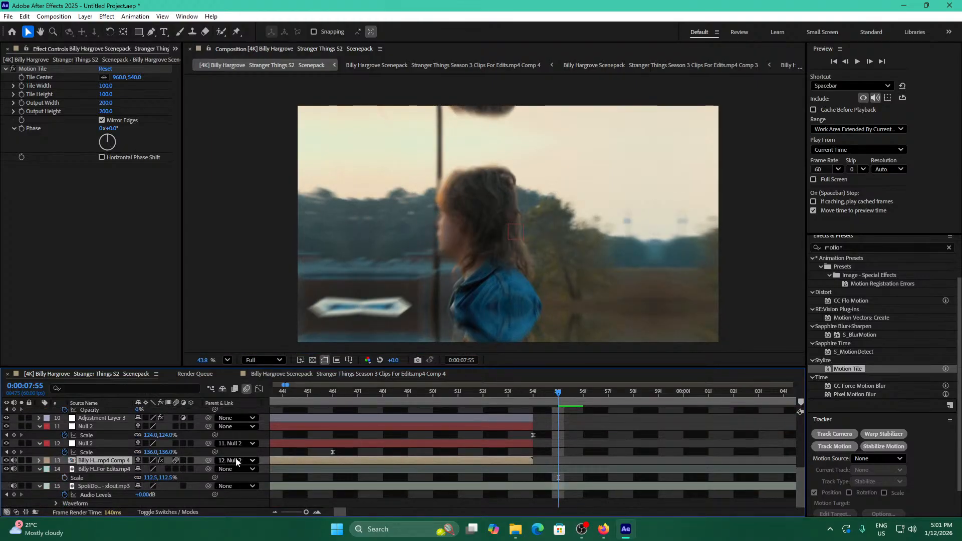
pyautogui.scroll(6, 515, 441)
# Move the layer 7 null's first Scale keyframe one frame earlier, to 0:00:07:53.
pyautogui.click(561, 476)
pyautogui.moveTo(555, 405); pyautogui.dragTo(541, 397)
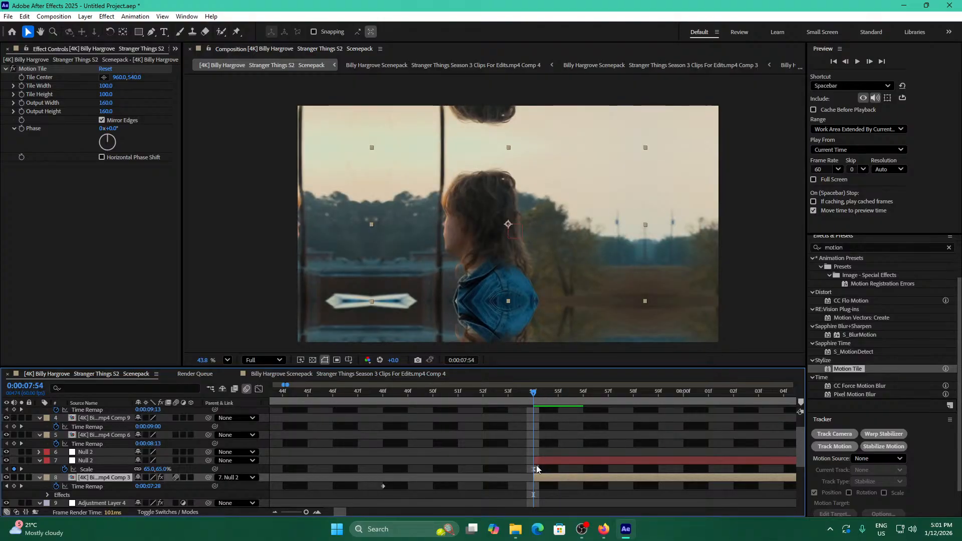
pyautogui.moveTo(537, 469); pyautogui.dragTo(511, 469)
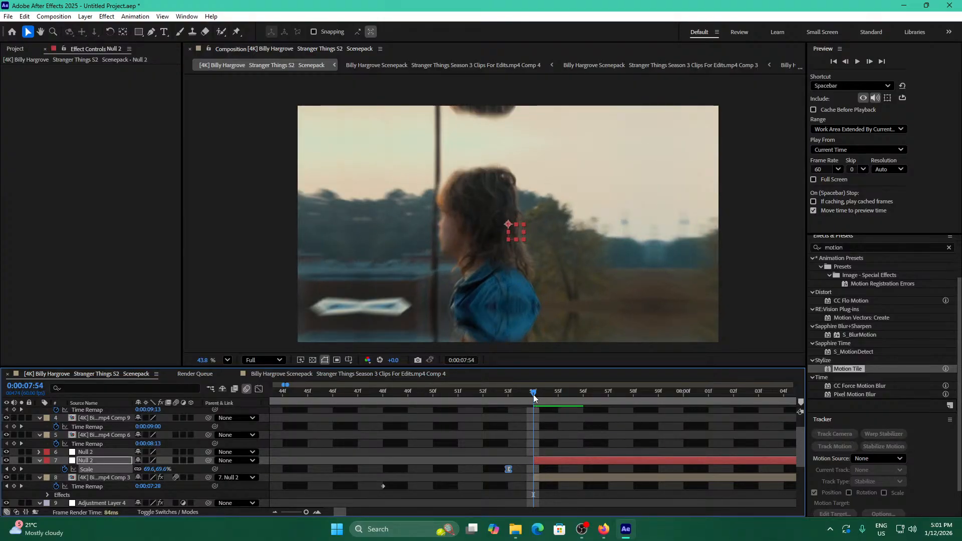
pyautogui.moveTo(534, 399); pyautogui.dragTo(425, 433)
pyautogui.moveTo(448, 469); pyautogui.dragTo(348, 470)
pyautogui.moveTo(425, 392); pyautogui.dragTo(474, 416)
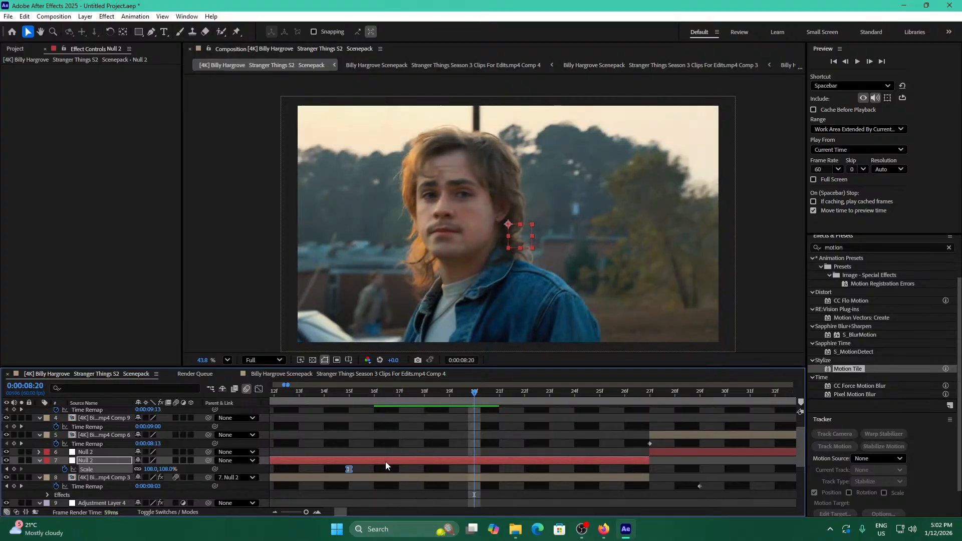
pyautogui.hotkey('ctrl', 'z')
pyautogui.hotkey('ctrl', 'z')
# Set the layer 7 null's 0:00:08:19 Scale keyframe to 117% and shift it a few frames closer to the Comp 3 clip's end.
pyautogui.click(447, 390)
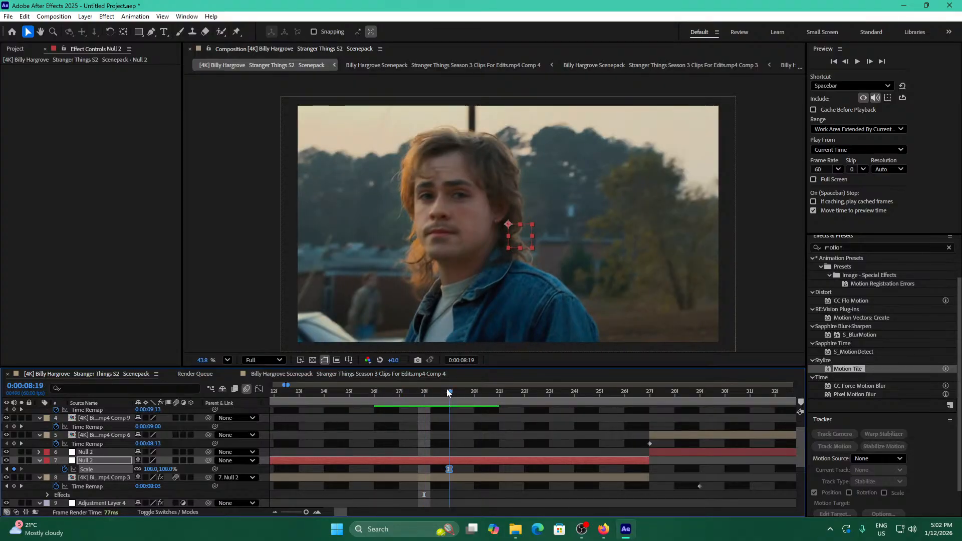
pyautogui.moveTo(149, 469)
pyautogui.mouseDown()
pyautogui.moveTo(159, 470)
pyautogui.moveTo(148, 469)
pyautogui.mouseUp()
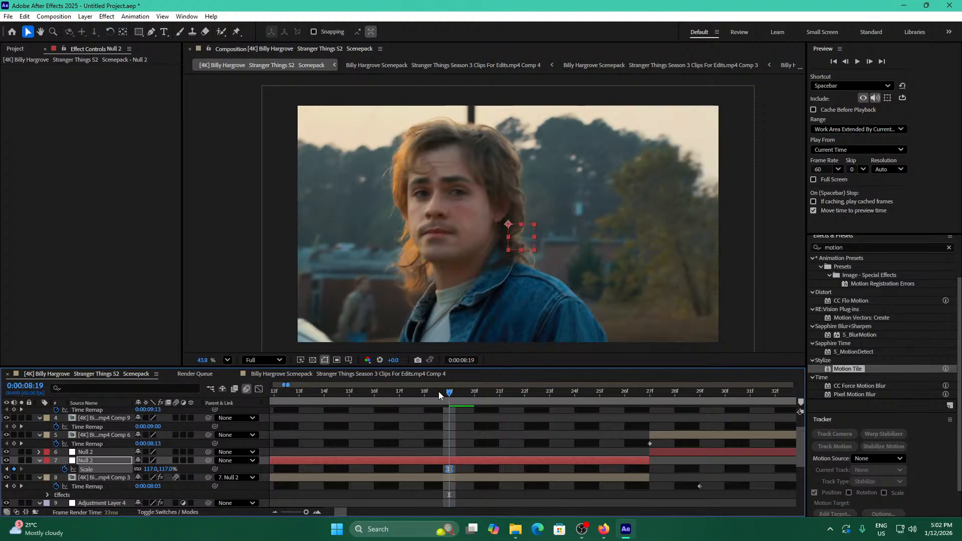
pyautogui.moveTo(438, 392); pyautogui.dragTo(813, 417)
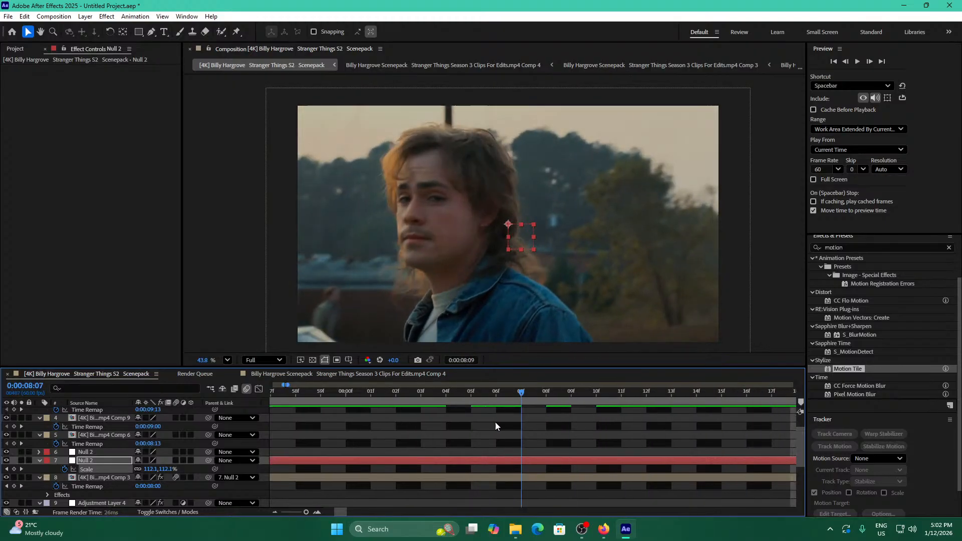
pyautogui.moveTo(495, 422); pyautogui.dragTo(494, 423)
pyautogui.moveTo(288, 512); pyautogui.dragTo(311, 512)
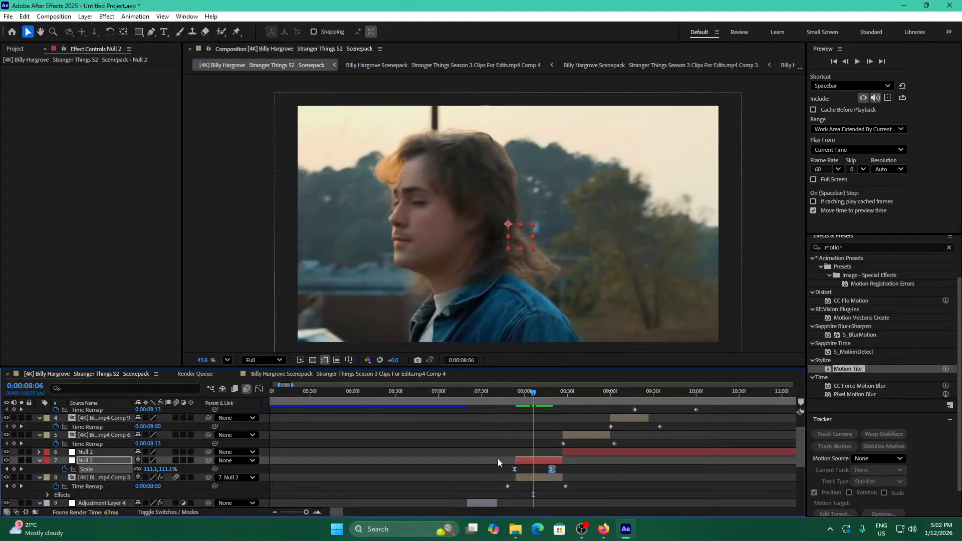
pyautogui.moveTo(553, 468); pyautogui.dragTo(560, 468)
# Play back the edit from the start and around the Comp 3 clip to examine the timing of the flash and zoom.
pyautogui.moveTo(534, 394); pyautogui.dragTo(136, 401)
pyautogui.press('space')
pyautogui.moveTo(306, 512); pyautogui.dragTo(307, 513)
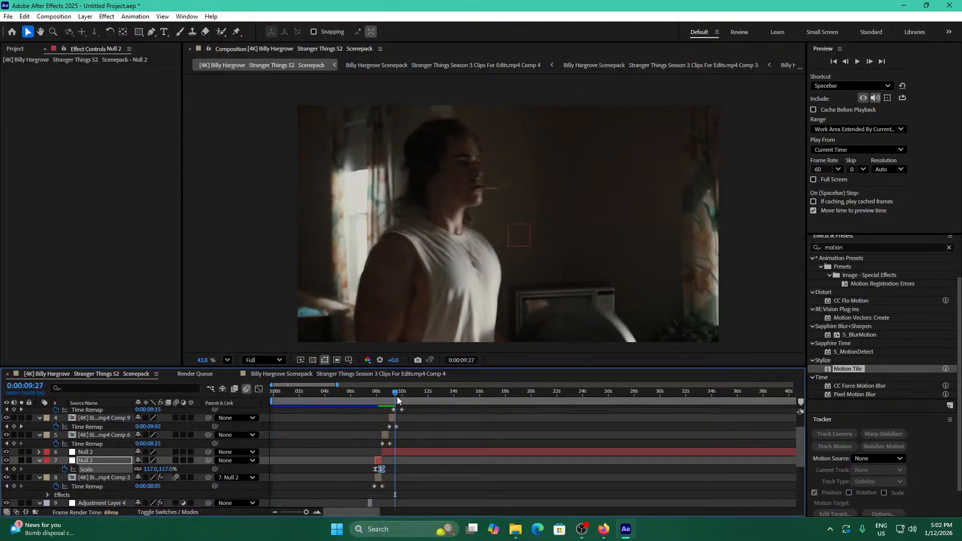
pyautogui.moveTo(397, 395); pyautogui.dragTo(356, 395)
pyautogui.press('space')
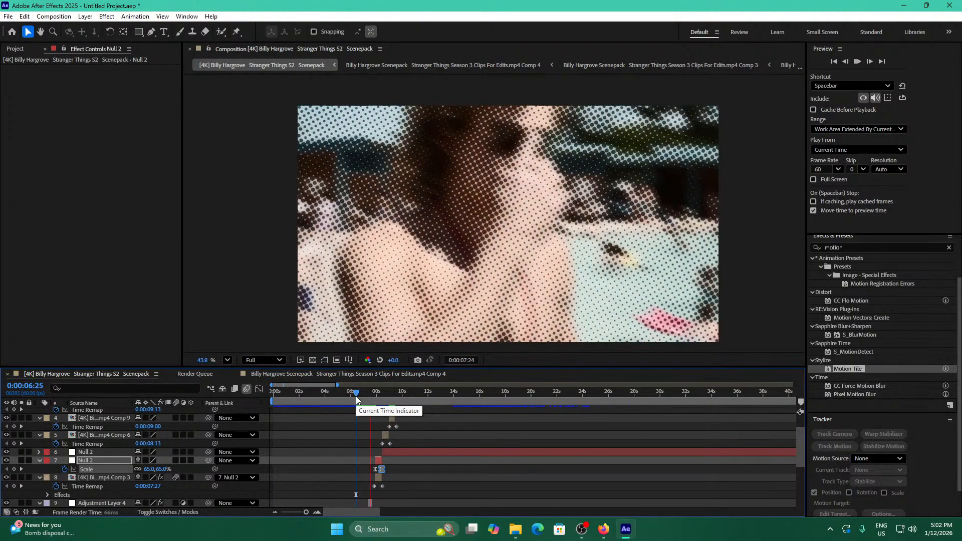
pyautogui.click(357, 399)
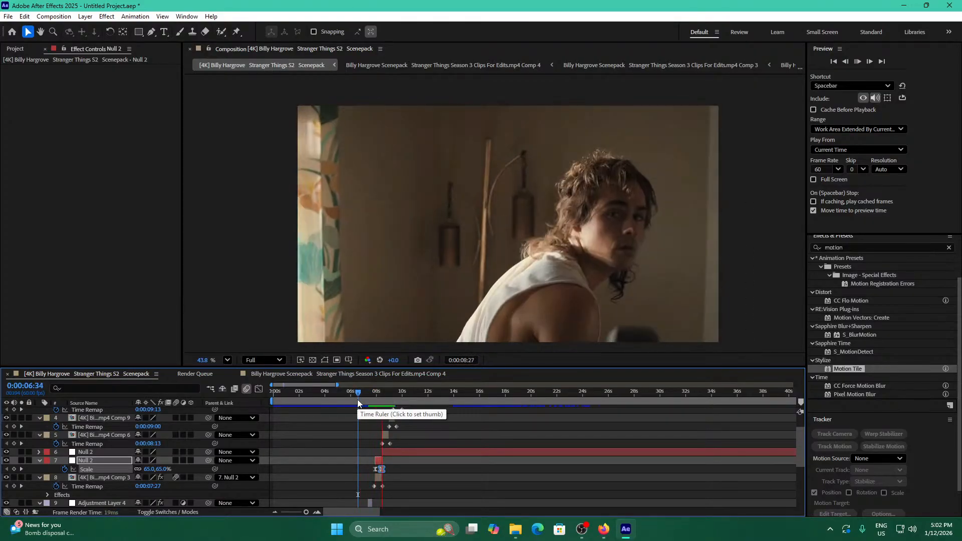
pyautogui.click(361, 401)
pyautogui.press('space')
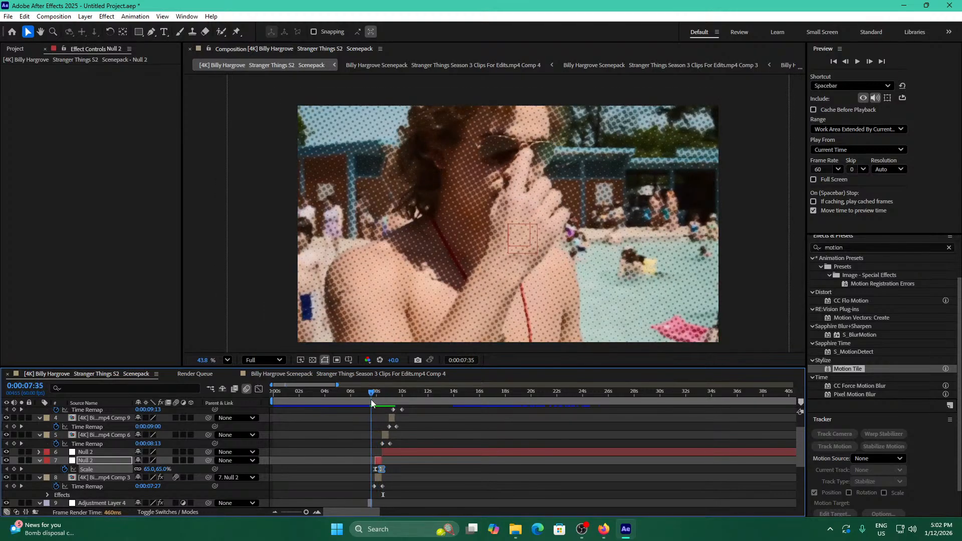
pyautogui.click(381, 399)
pyautogui.moveTo(380, 398); pyautogui.dragTo(267, 402)
pyautogui.press('space')
pyautogui.press('space')
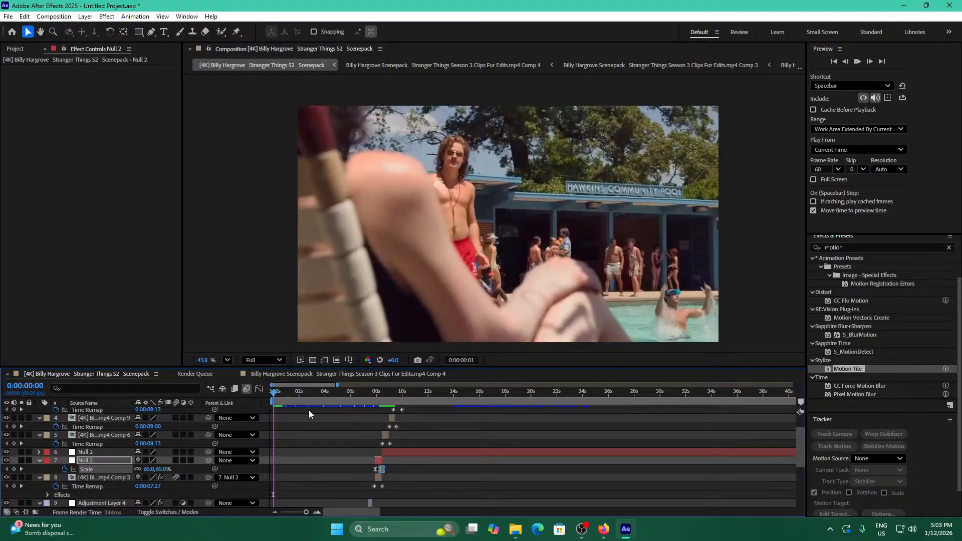
pyautogui.press('space')
pyautogui.moveTo(344, 397); pyautogui.dragTo(365, 396)
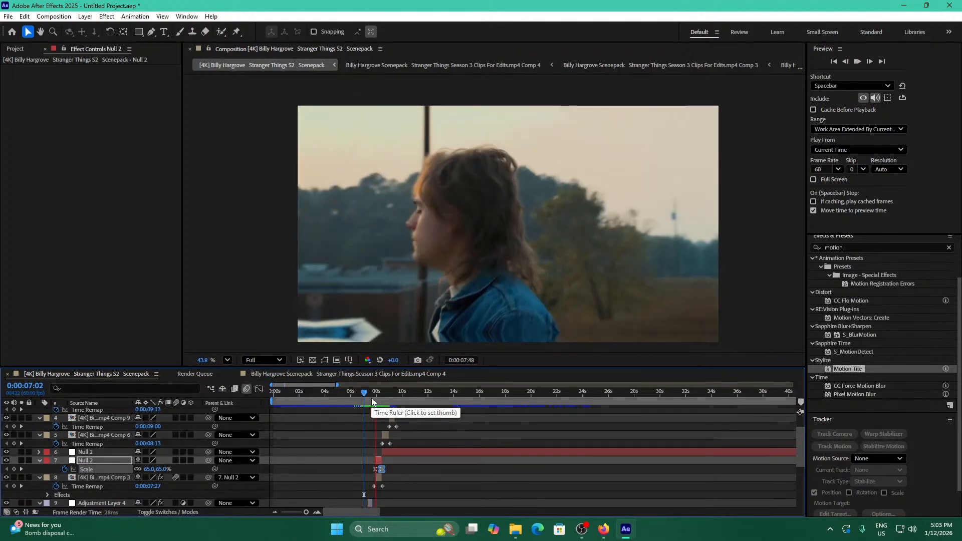
pyautogui.press('space')
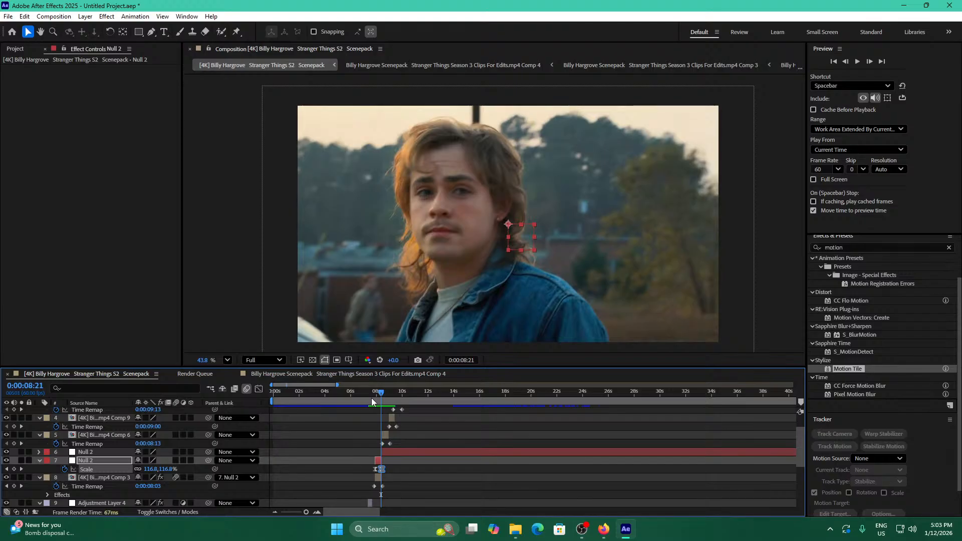
pyautogui.moveTo(371, 397)
pyautogui.mouseDown()
pyautogui.moveTo(361, 399)
pyautogui.moveTo(392, 410)
pyautogui.moveTo(369, 415)
pyautogui.mouseUp()
pyautogui.press('space')
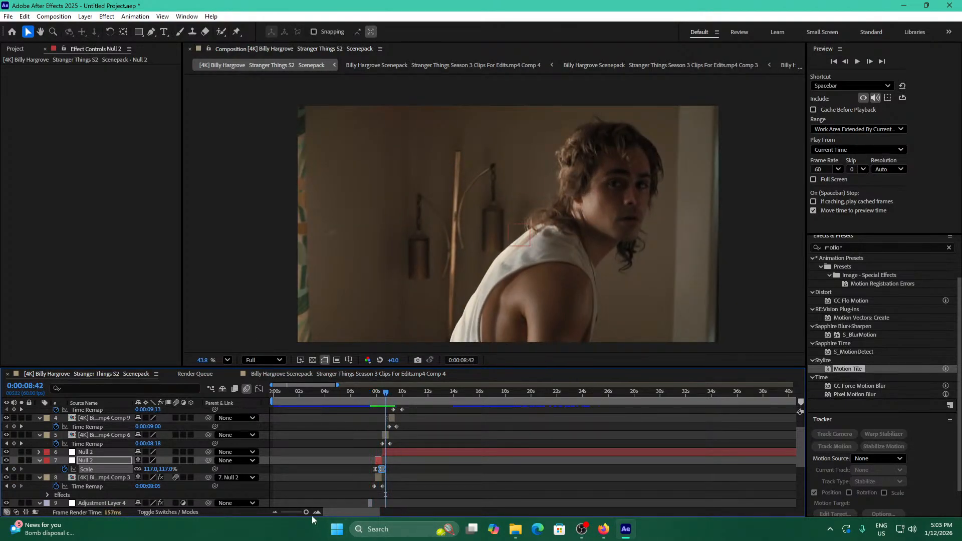
# Align the layer 6 null with the Comp 3 clip's start, split it at 0:00:08:27 and shift the remaining part later.
pyautogui.moveTo(309, 513); pyautogui.dragTo(311, 512)
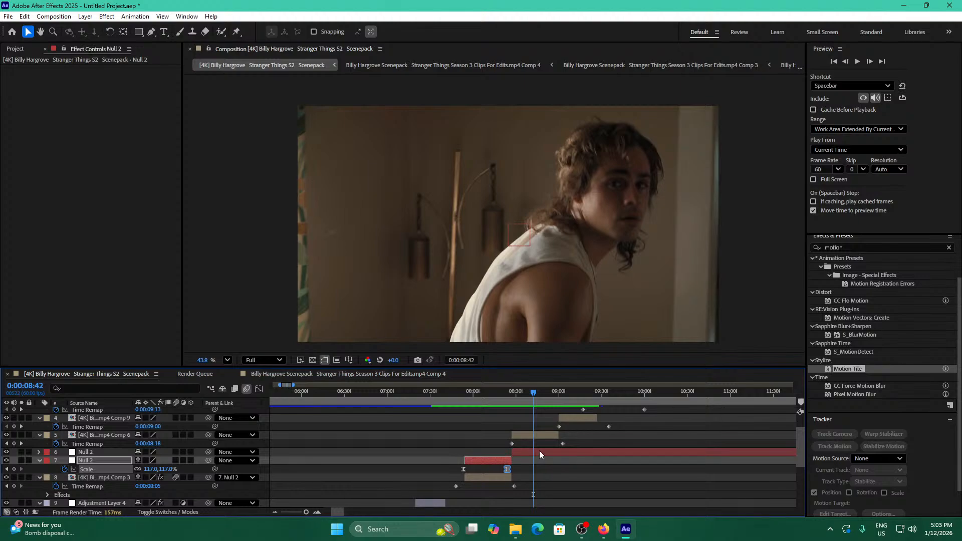
pyautogui.moveTo(540, 451); pyautogui.dragTo(512, 456)
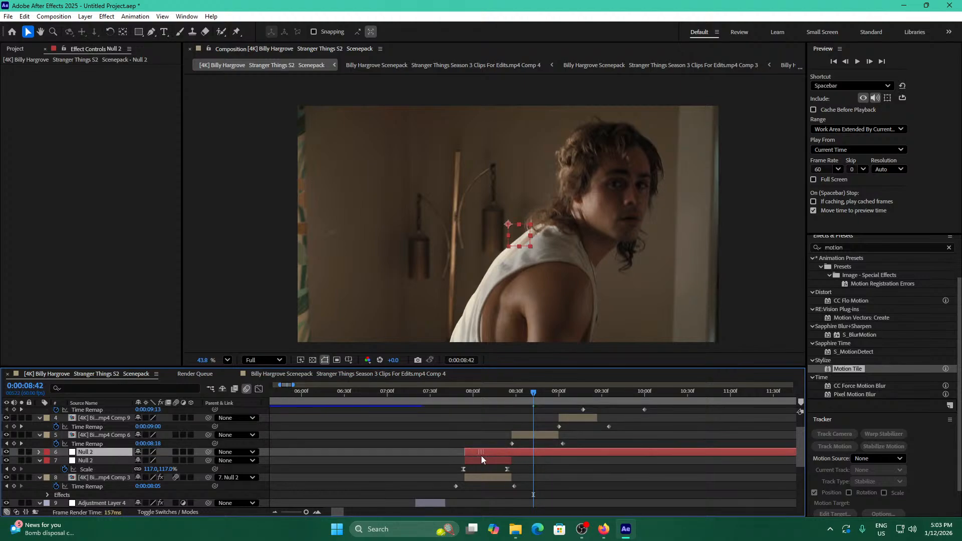
pyautogui.moveTo(485, 393); pyautogui.dragTo(512, 397)
pyautogui.hotkey('ctrl', 'shift', 'd')
pyautogui.moveTo(531, 452); pyautogui.dragTo(553, 452)
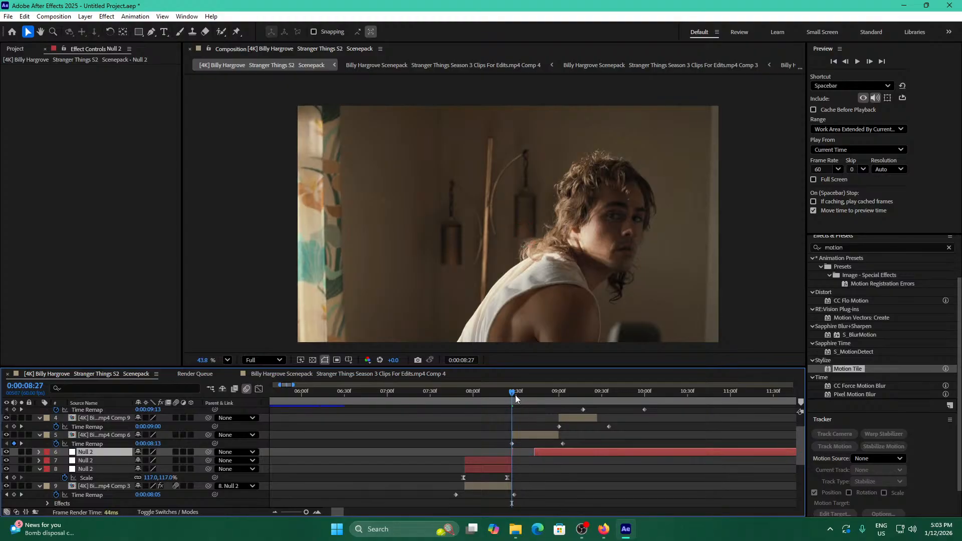
# Add a 100% Scale keyframe at 0:00:08:01 to the new null above the Comp 3 clip and preview the section.
pyautogui.moveTo(515, 395); pyautogui.dragTo(471, 396)
pyautogui.click(477, 459)
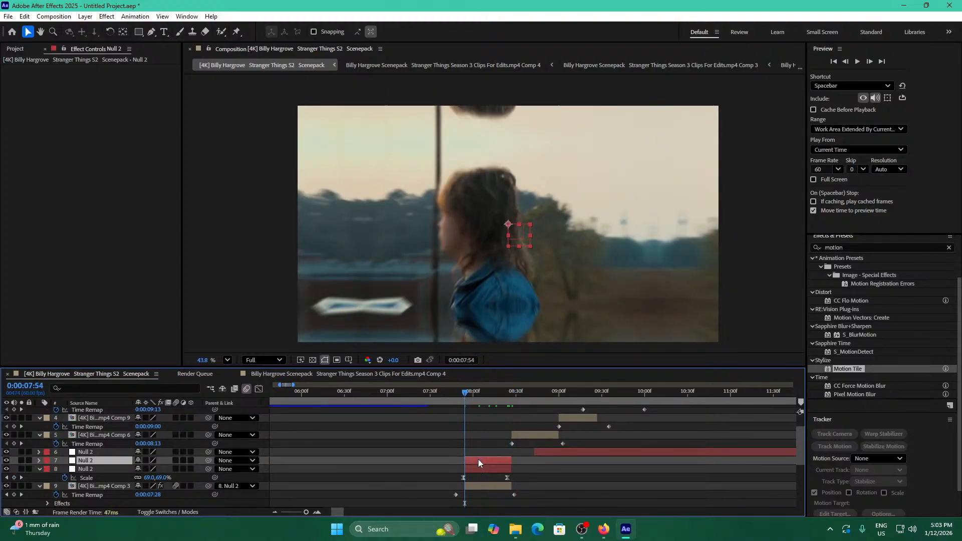
pyautogui.press('s')
pyautogui.moveTo(481, 392); pyautogui.dragTo(471, 393)
pyautogui.press('pagedown')
pyautogui.press('pagedown')
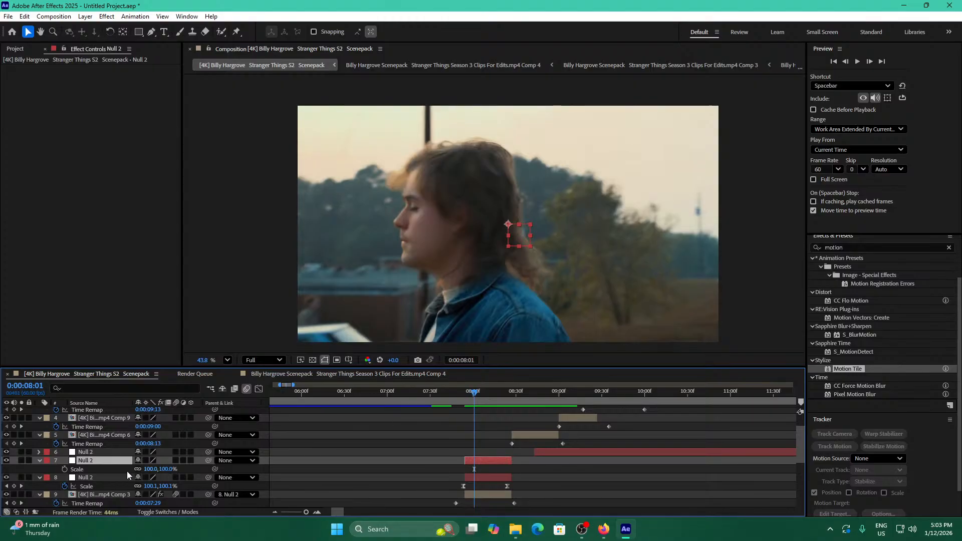
pyautogui.click(65, 470)
pyautogui.press('space')
pyautogui.press('space')
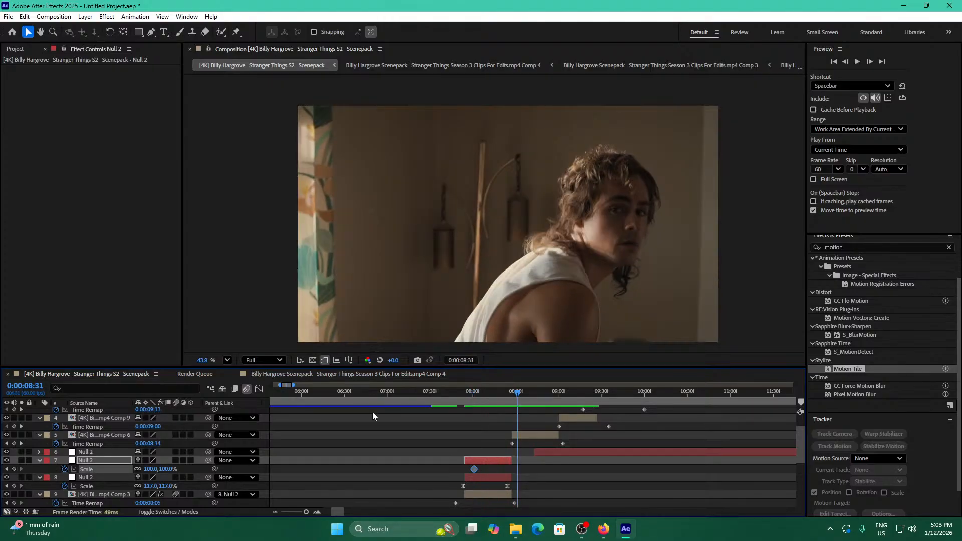
# Parent the layer 8 null to the layer 7 null, and give layer 7 a 62% Scale keyframe at 0:00:08:27.
pyautogui.moveTo(514, 396); pyautogui.dragTo(510, 395)
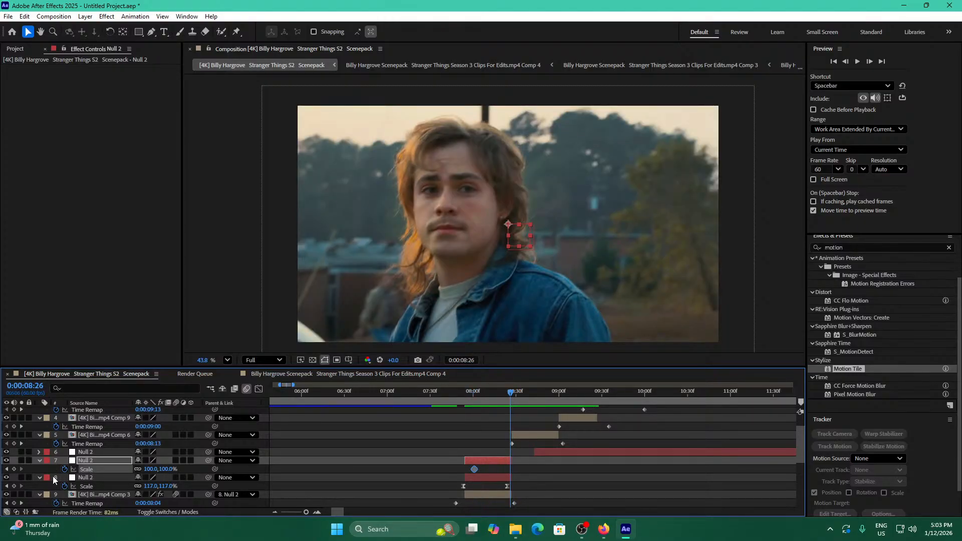
pyautogui.click(14, 469)
pyautogui.moveTo(151, 469)
pyautogui.mouseDown()
pyautogui.moveTo(169, 469)
pyautogui.moveTo(107, 461)
pyautogui.moveTo(131, 469)
pyautogui.mouseUp()
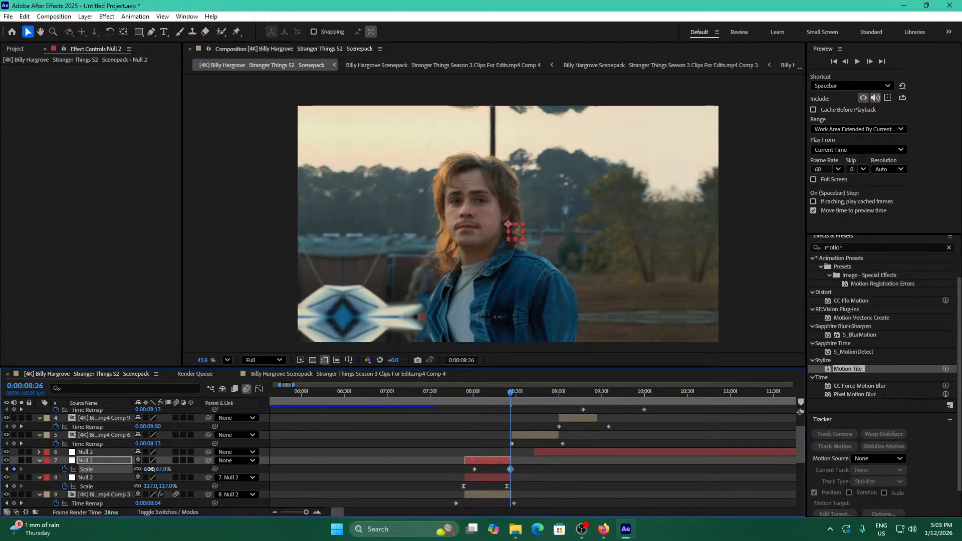
pyautogui.moveTo(151, 469); pyautogui.dragTo(149, 469)
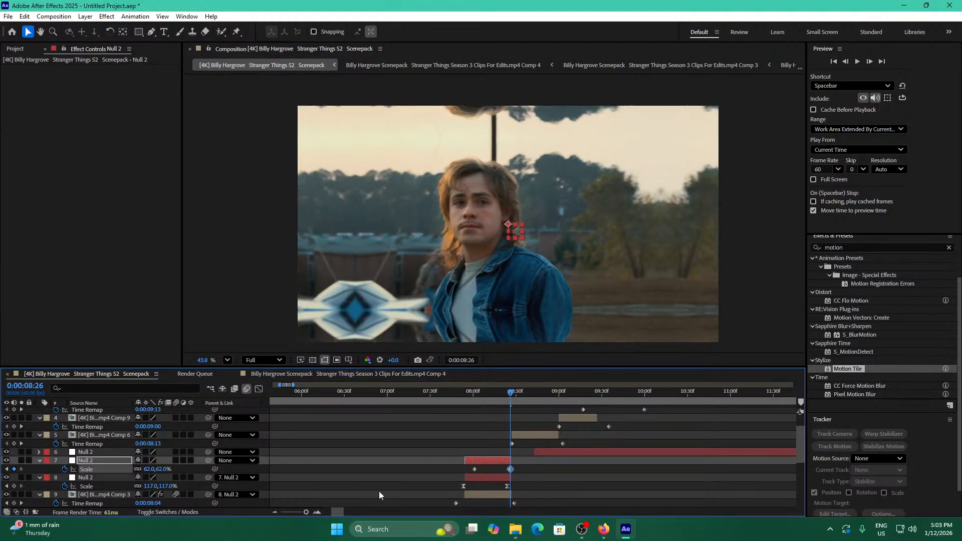
pyautogui.moveTo(511, 470); pyautogui.dragTo(512, 470)
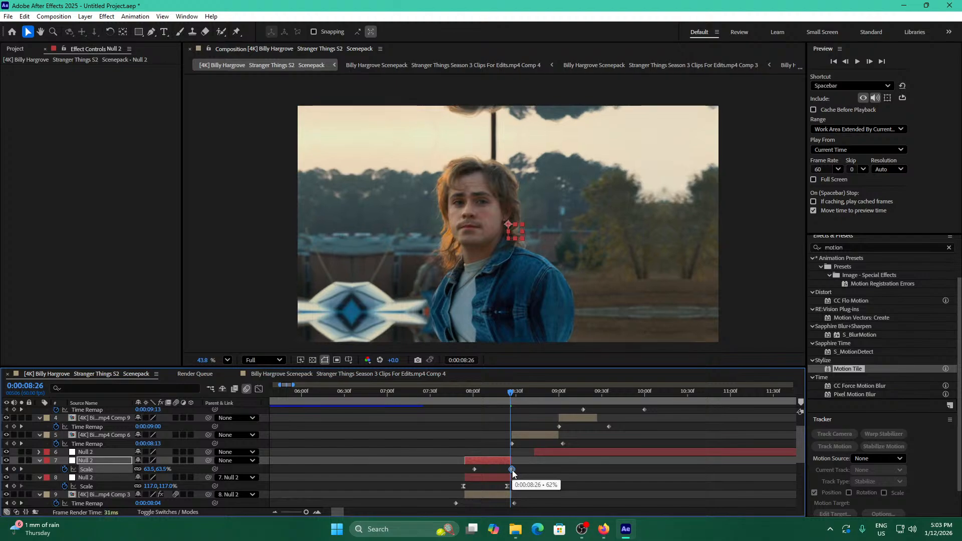
# Easy-ease the layer 7 null's Scale keyframes and shape the speed graph so the zoom-out peaks just before the Comp 3 clip ends.
pyautogui.moveTo(306, 513); pyautogui.dragTo(309, 511)
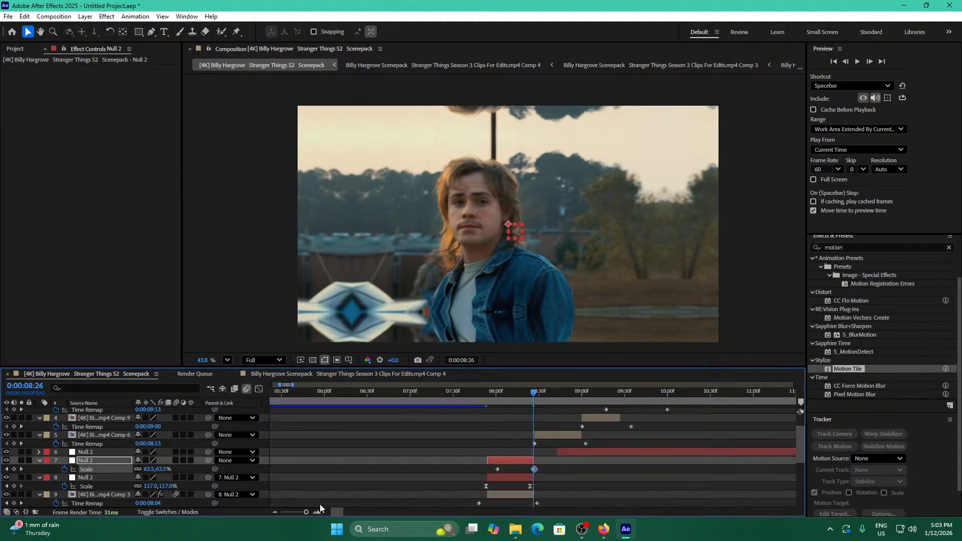
pyautogui.moveTo(549, 473); pyautogui.dragTo(482, 468)
pyautogui.press('F9')
pyautogui.click(259, 389)
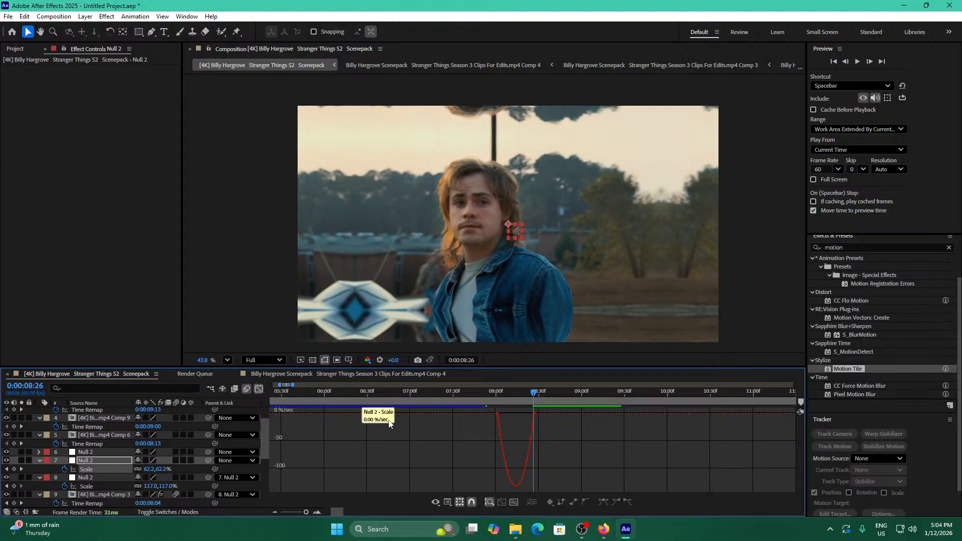
pyautogui.moveTo(503, 413); pyautogui.dragTo(551, 414)
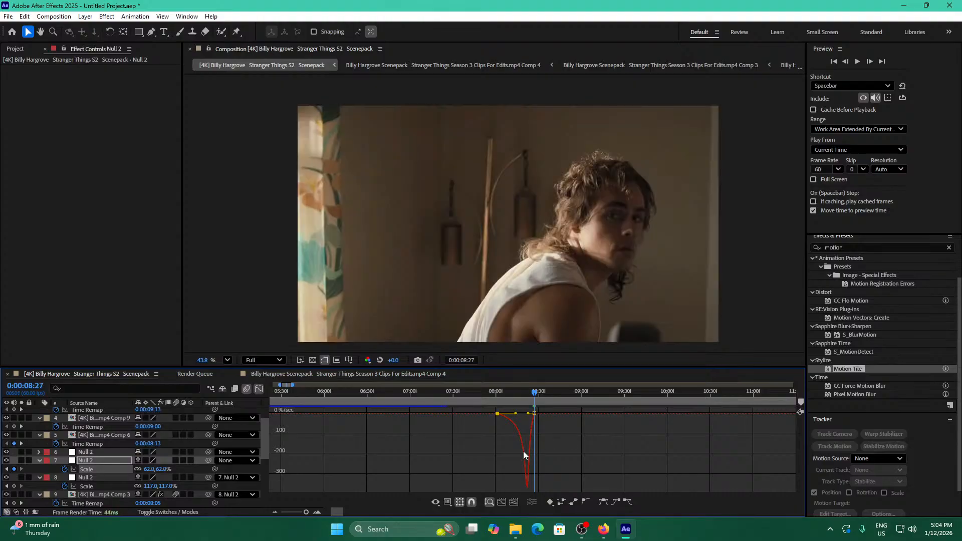
pyautogui.click(317, 513)
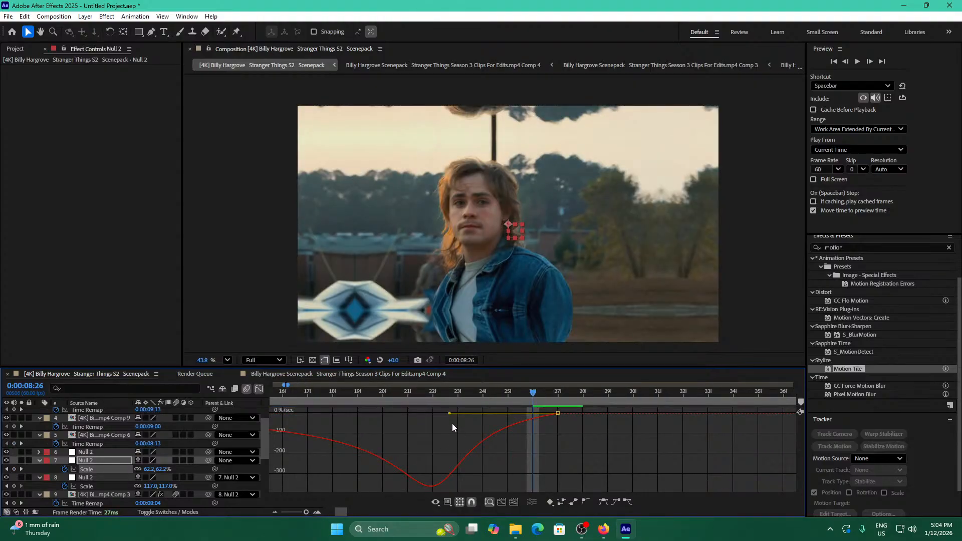
pyautogui.moveTo(450, 415); pyautogui.dragTo(533, 415)
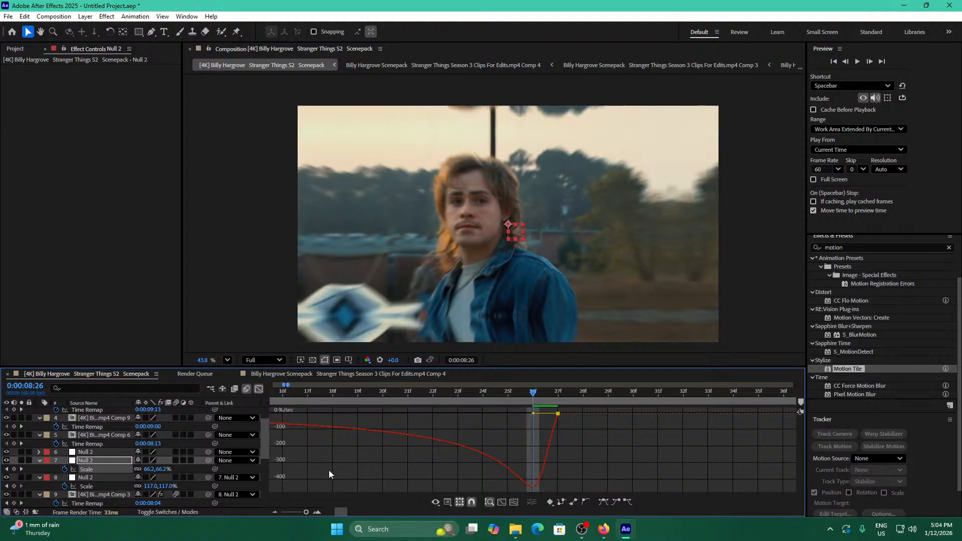
pyautogui.moveTo(305, 514); pyautogui.dragTo(311, 513)
pyautogui.click(259, 389)
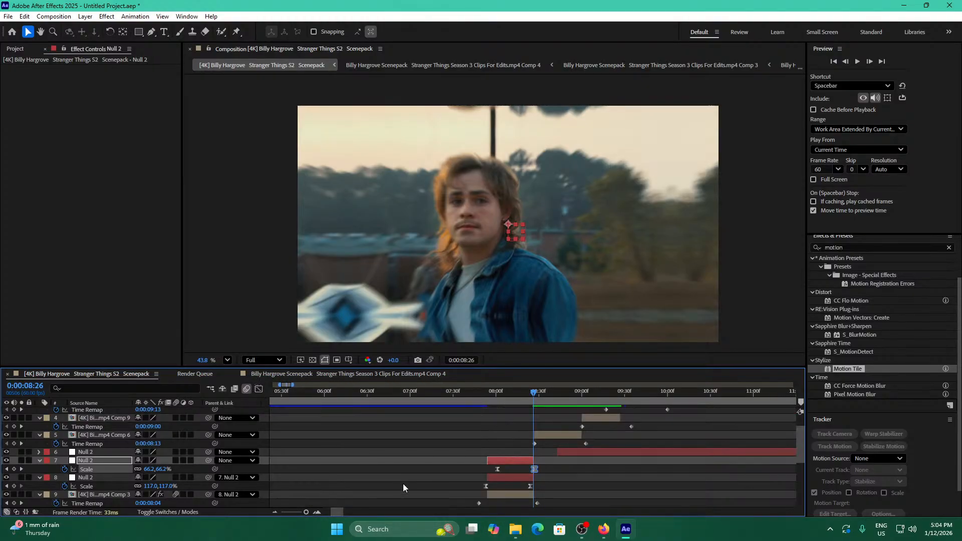
# Play back the section leading into the Comp 3 clip to examine the eased zoom-out.
pyautogui.moveTo(306, 513); pyautogui.dragTo(308, 512)
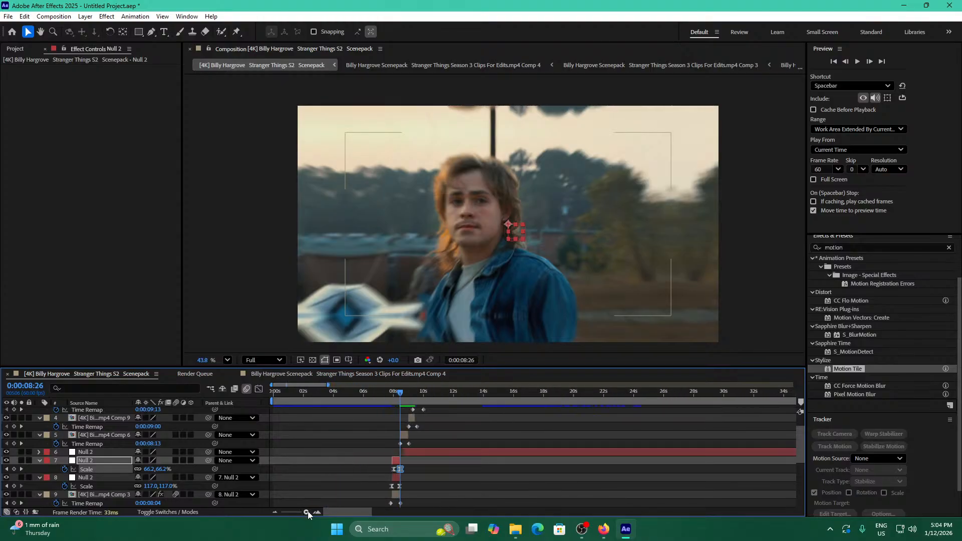
pyautogui.click(367, 392)
pyautogui.press('space')
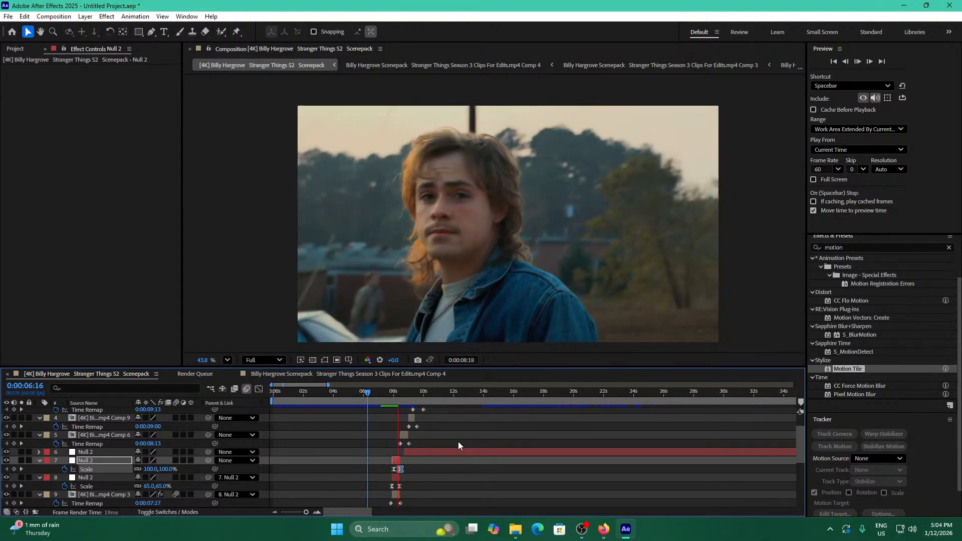
pyautogui.press('space')
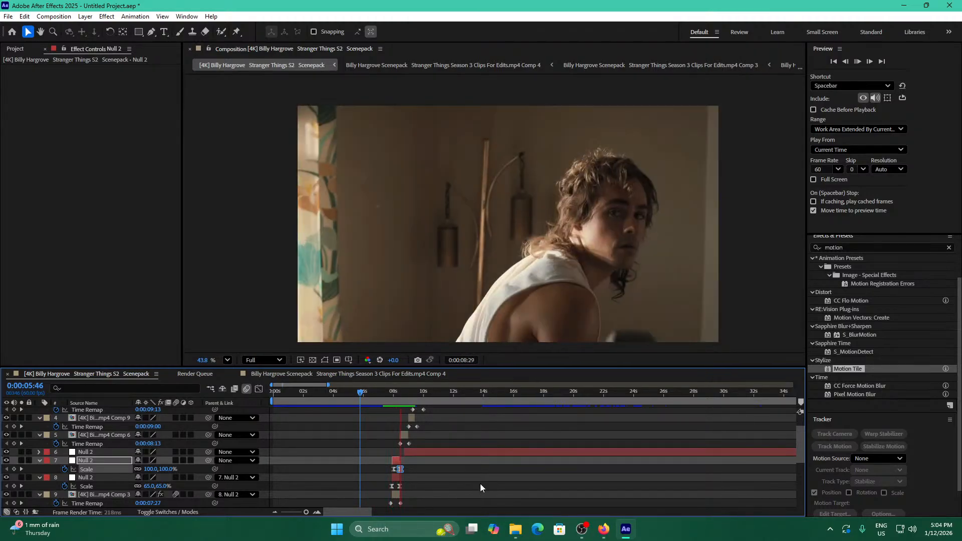
pyautogui.moveTo(397, 394); pyautogui.dragTo(368, 401)
pyautogui.click(370, 398)
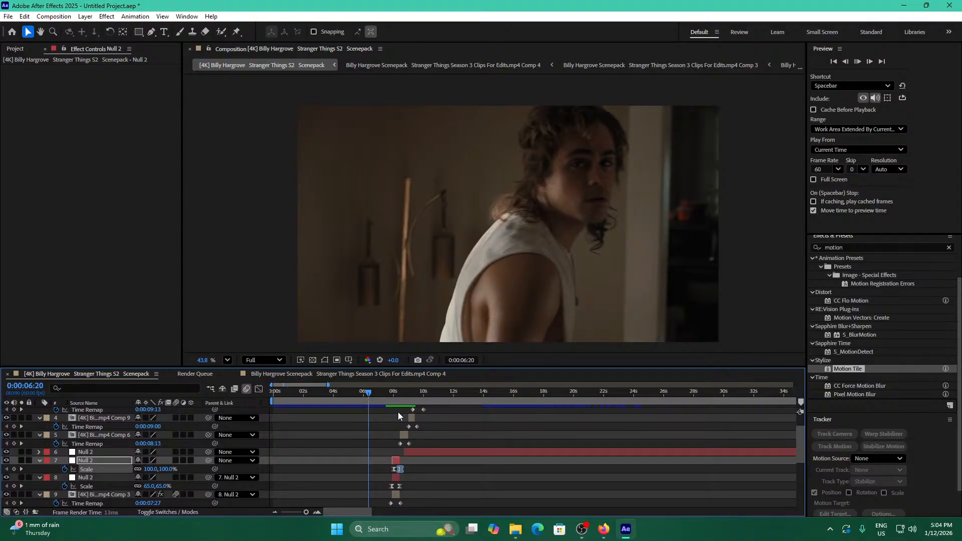
pyautogui.press('space')
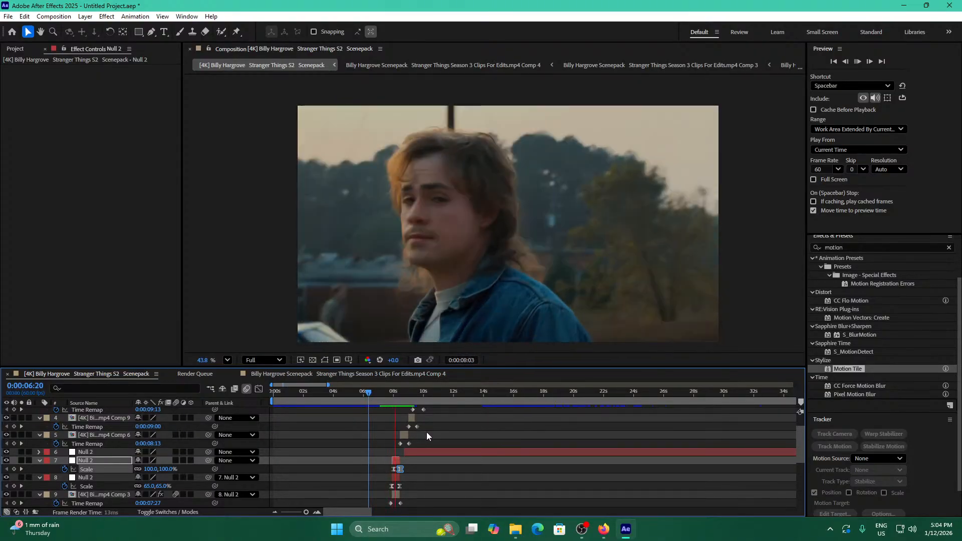
pyautogui.click(376, 398)
# Shift the layer 8 null's last Scale keyframe slightly earlier and the layer 7 null's first Scale keyframe slightly later.
pyautogui.moveTo(378, 399); pyautogui.dragTo(399, 413)
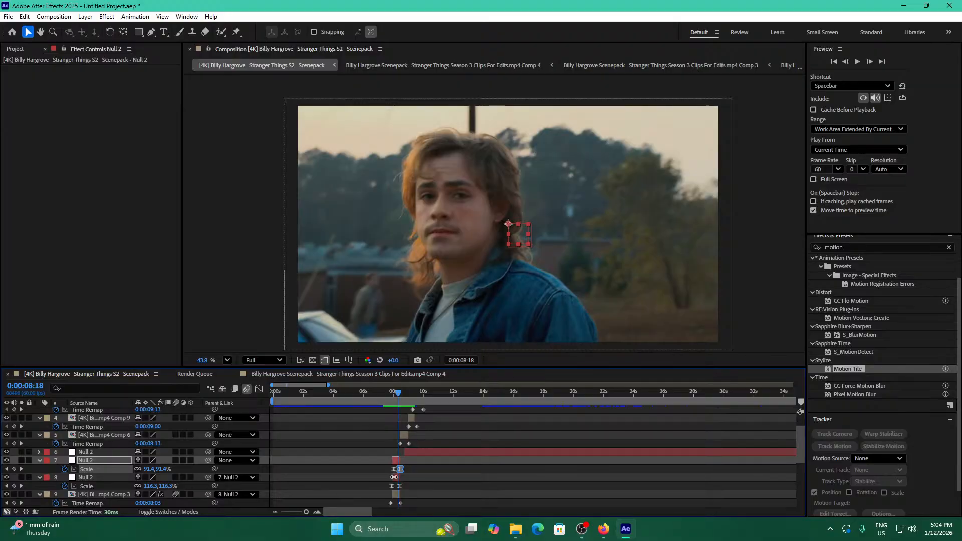
pyautogui.moveTo(399, 487); pyautogui.dragTo(396, 488)
pyautogui.moveTo(390, 401); pyautogui.dragTo(376, 398)
pyautogui.press('space')
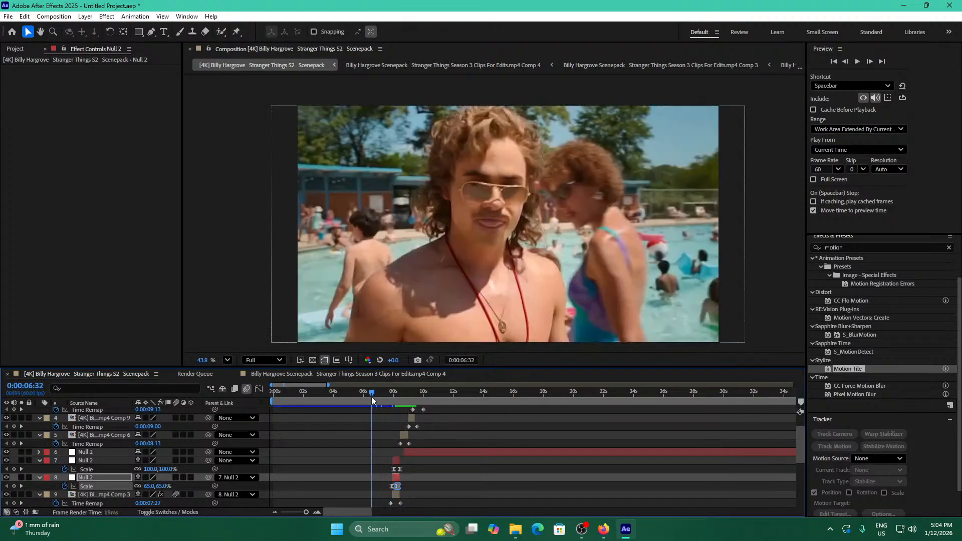
pyautogui.click(394, 469)
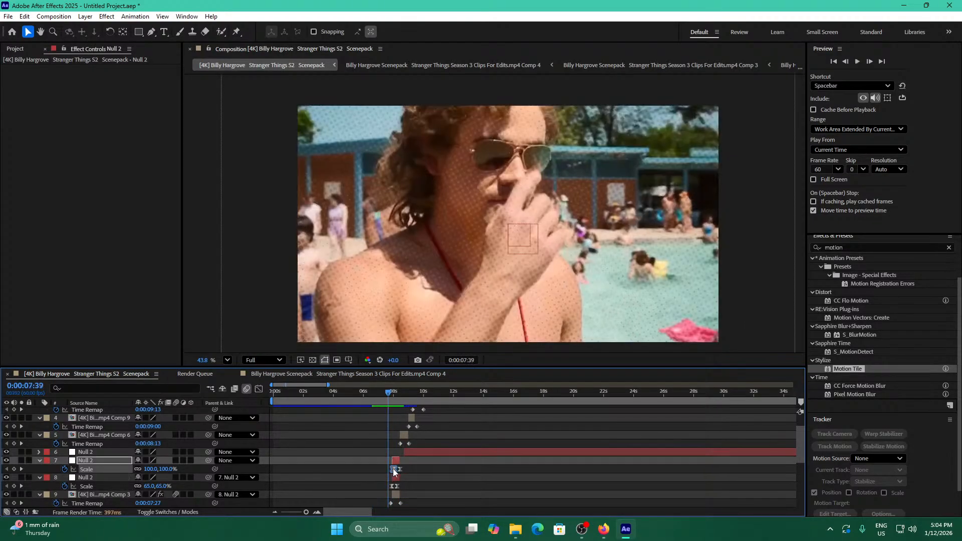
pyautogui.click(416, 470)
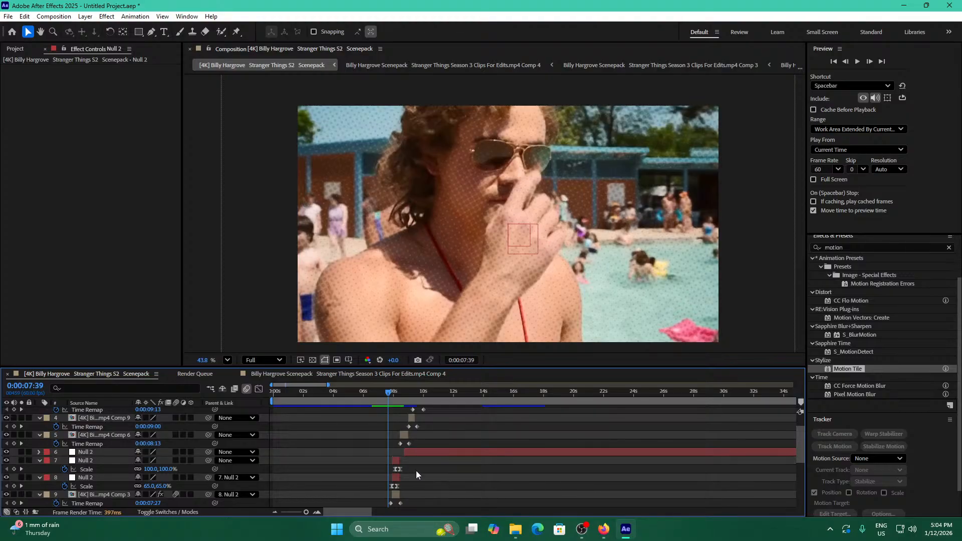
# Play back the Comp 3 section and the edit from the start to examine the retimed zooms.
pyautogui.press('space')
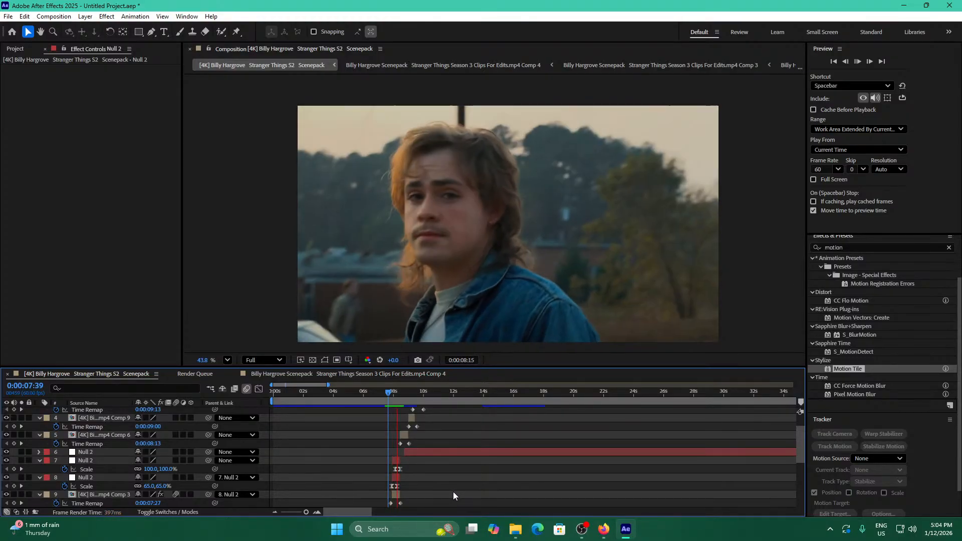
pyautogui.click(380, 394)
pyautogui.press('space')
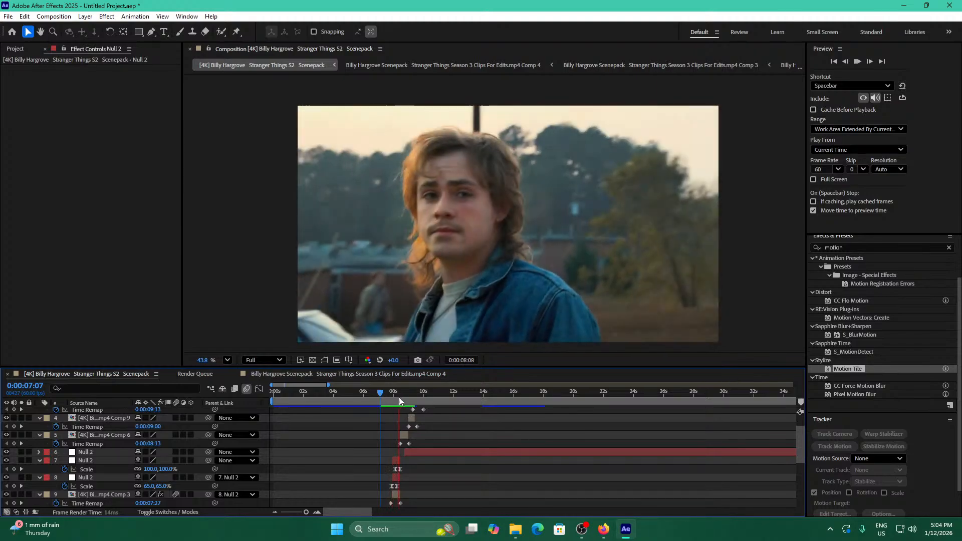
pyautogui.click(375, 394)
pyautogui.press('space')
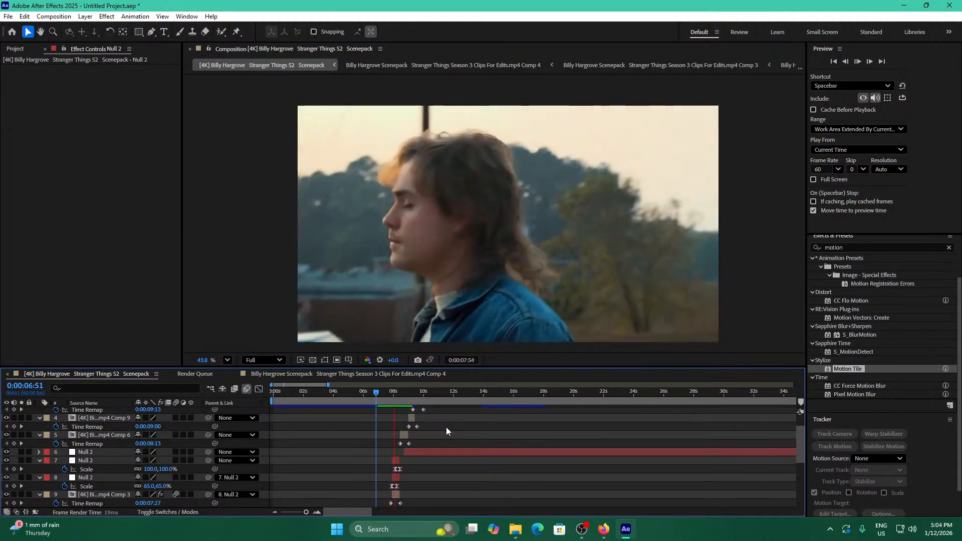
pyautogui.moveTo(391, 395); pyautogui.dragTo(32, 396)
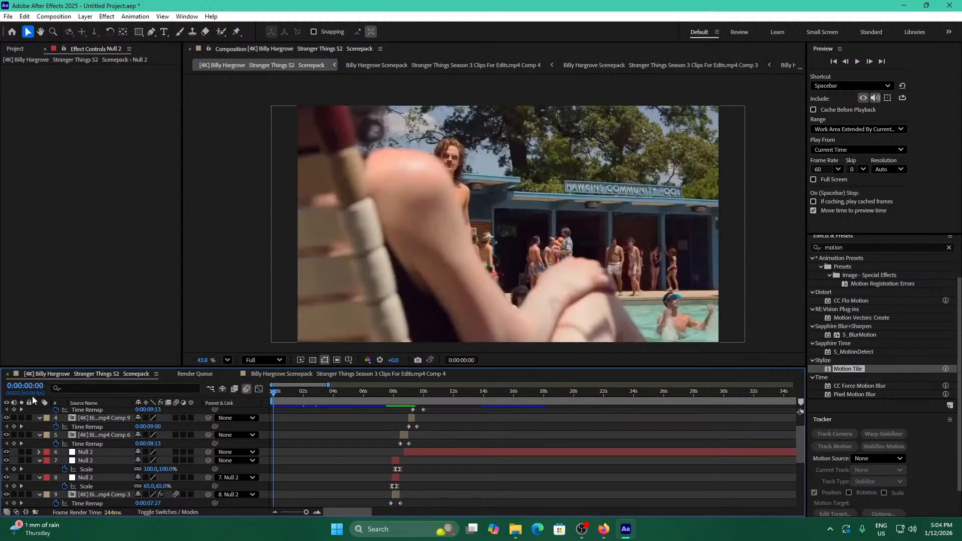
pyautogui.press('space')
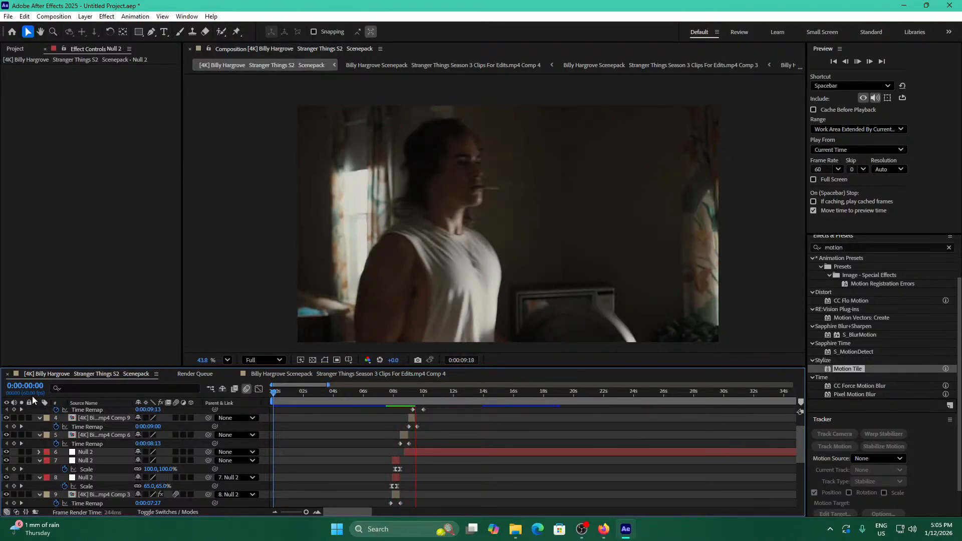
pyautogui.press('space')
pyautogui.click(353, 392)
pyautogui.press('space')
pyautogui.moveTo(416, 392); pyautogui.dragTo(252, 381)
pyautogui.press('space')
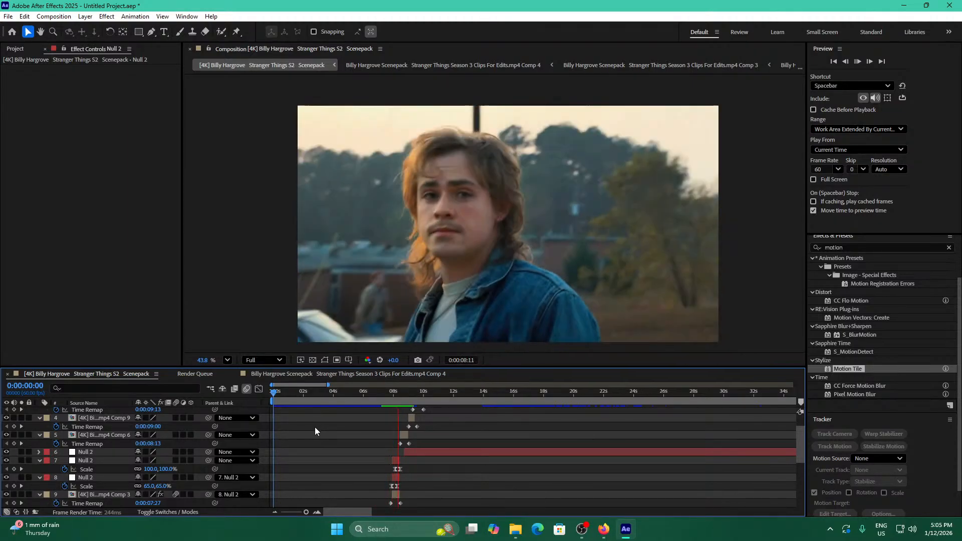
pyautogui.press('space')
# Align the layer 6 null's start with the Comp 6 clip at 0:00:08:27 and place it directly above that clip.
pyautogui.click(401, 395)
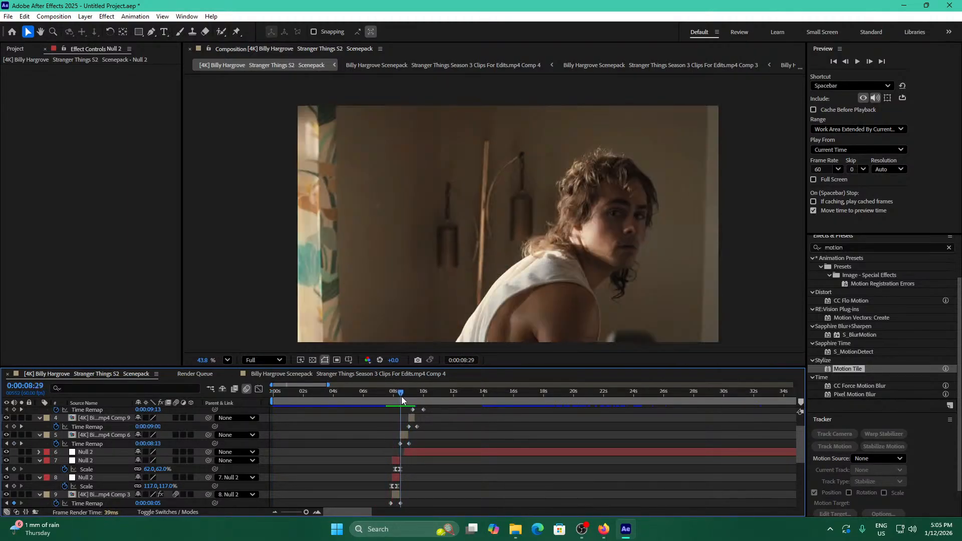
pyautogui.press('pageup')
pyautogui.press('pageup')
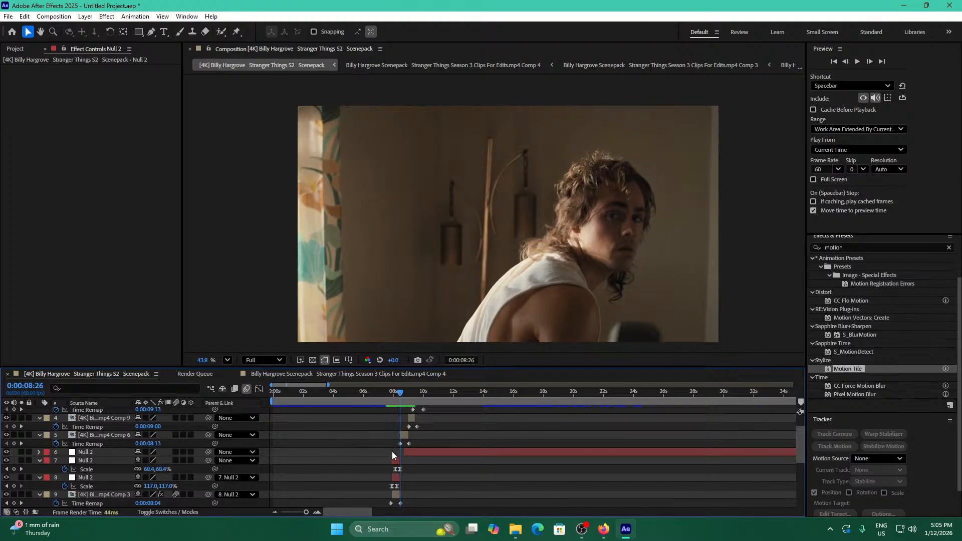
pyautogui.moveTo(303, 513); pyautogui.dragTo(310, 511)
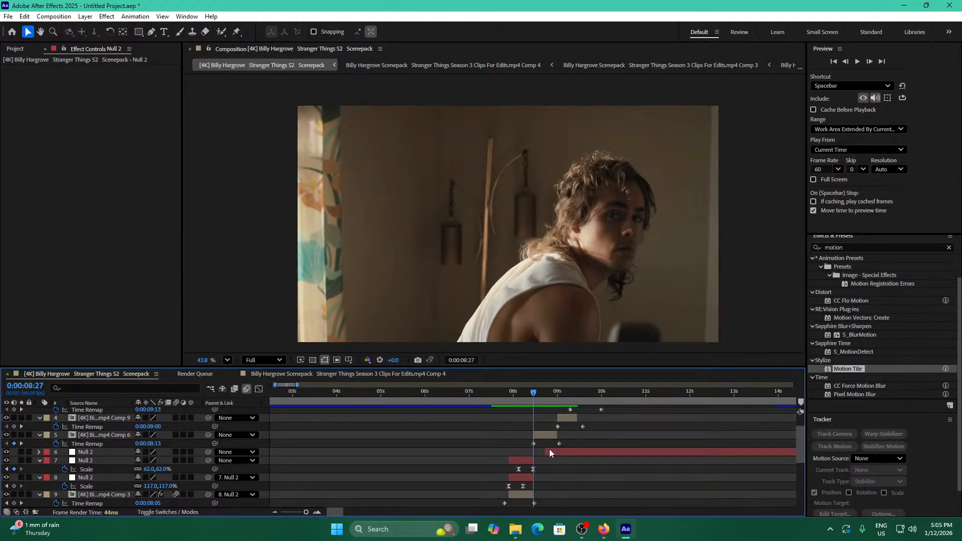
pyautogui.moveTo(549, 449); pyautogui.dragTo(542, 452)
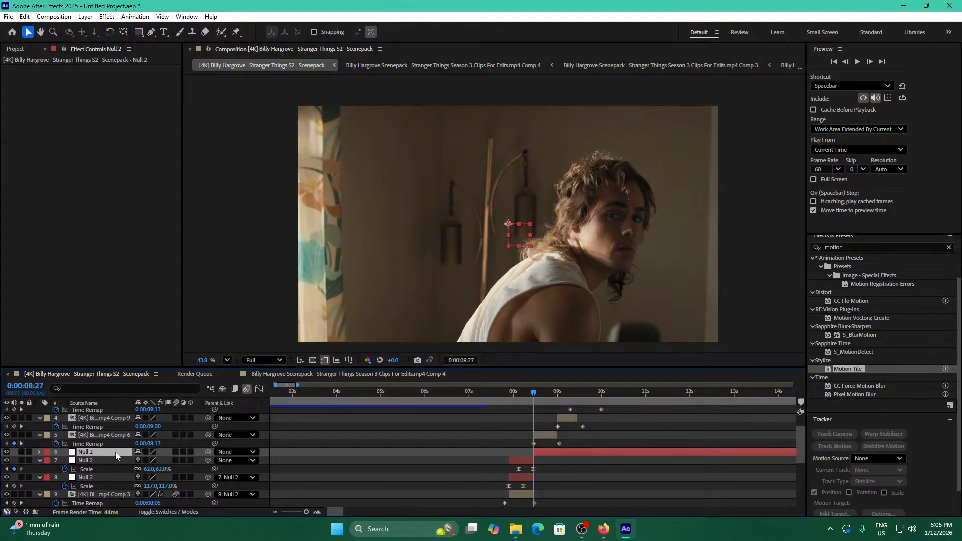
pyautogui.moveTo(115, 452); pyautogui.dragTo(118, 430)
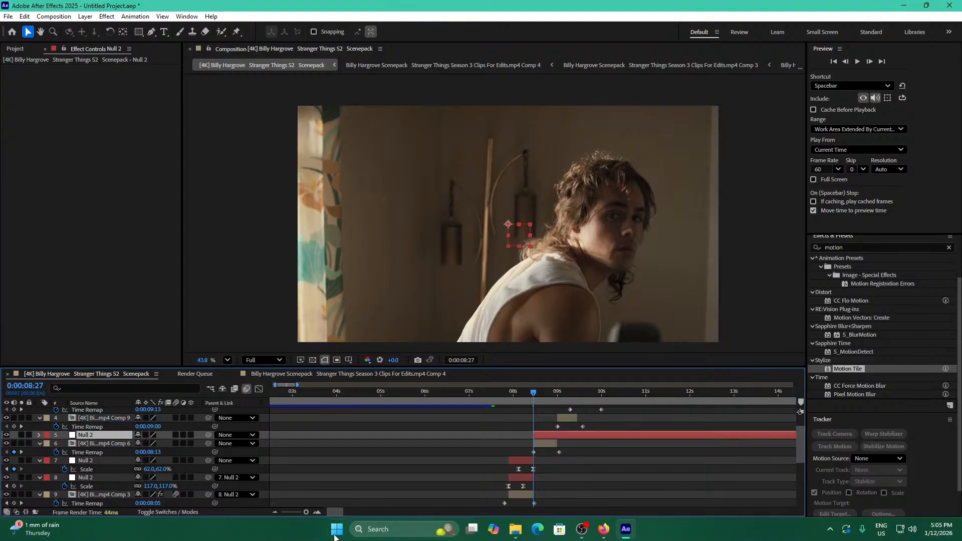
# Split the null above the Comp 6 clip at 0:00:09:00, where that clip ends.
pyautogui.moveTo(306, 511); pyautogui.dragTo(310, 509)
pyautogui.click(557, 400)
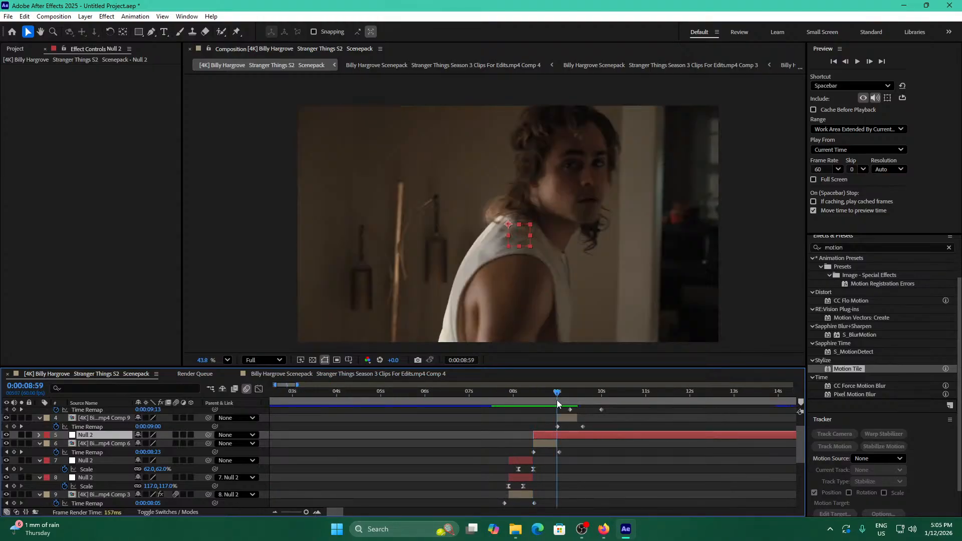
pyautogui.press('pagedown')
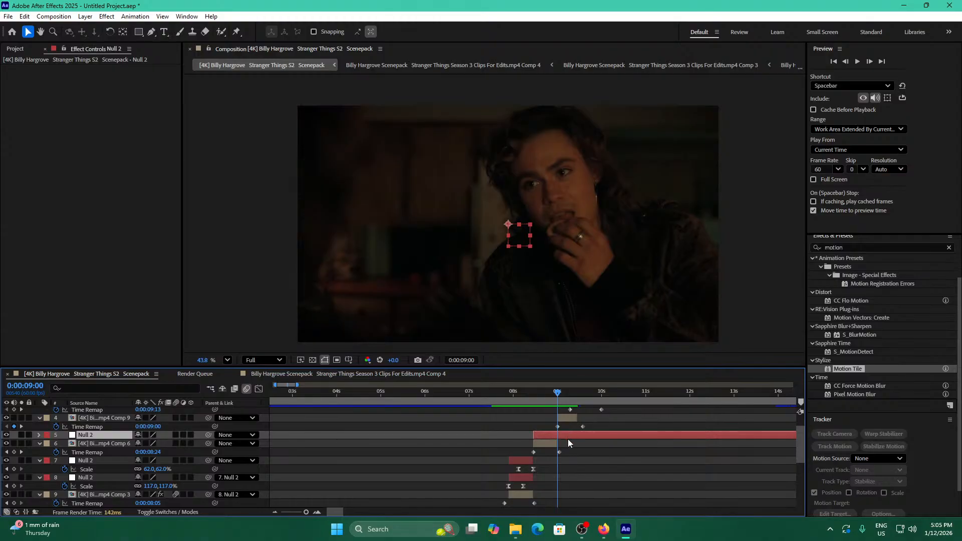
pyautogui.hotkey('ctrl', 'shift', 'd')
# Add a 100% Scale keyframe at 0:00:08:27 to the trimmed null above the Comp 6 clip.
pyautogui.moveTo(557, 394); pyautogui.dragTo(534, 397)
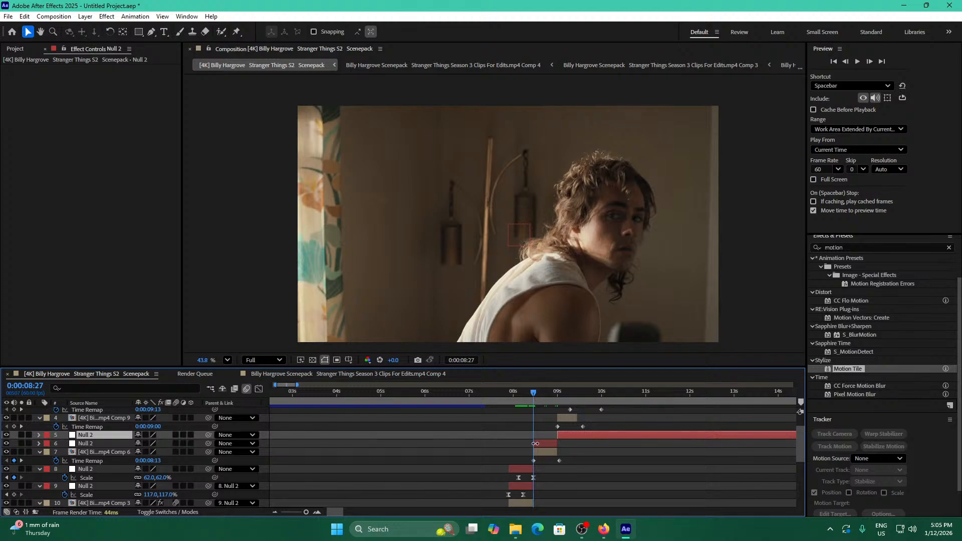
pyautogui.click(535, 443)
pyautogui.press('s')
pyautogui.moveTo(305, 512); pyautogui.dragTo(311, 514)
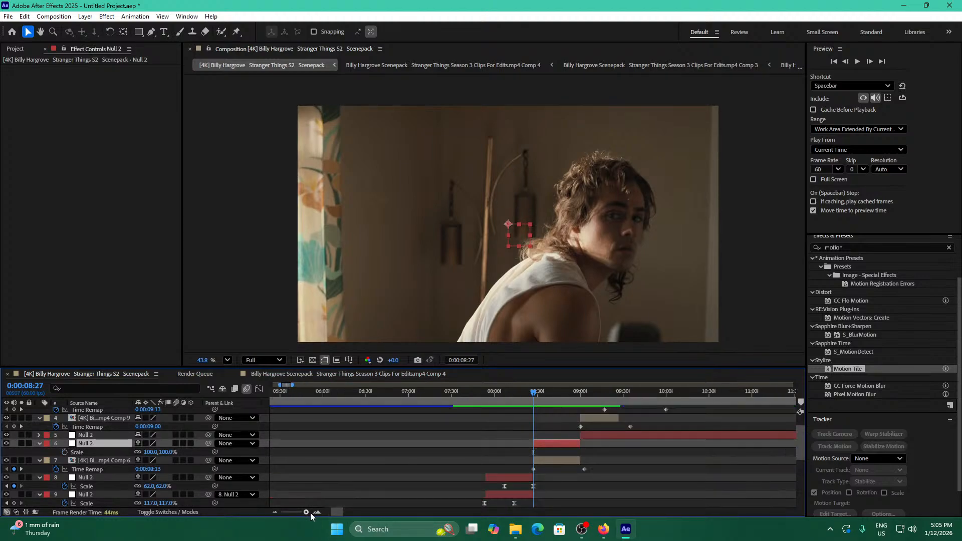
pyautogui.click(64, 452)
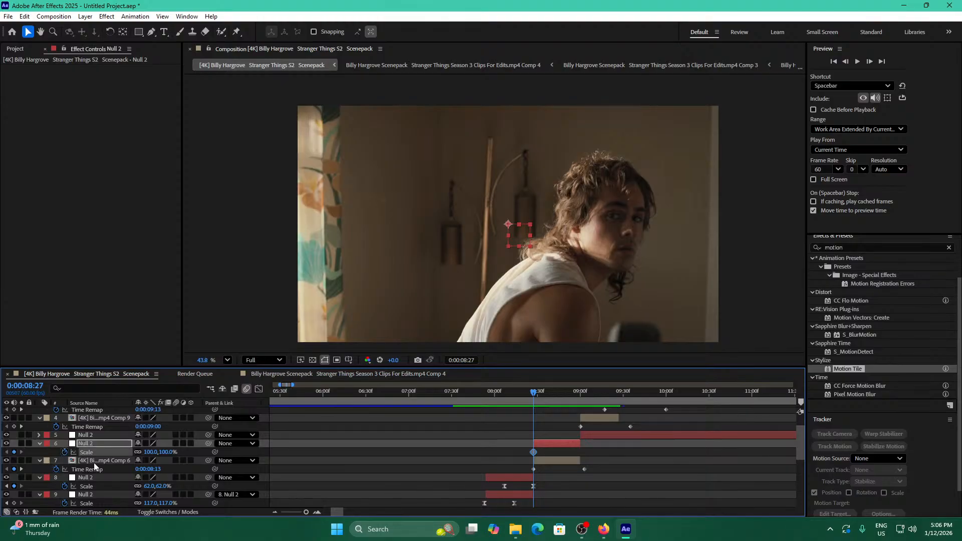
# Add a second 100% Scale keyframe at 0:00:08:49 to the null above the Comp 6 clip.
pyautogui.press('space')
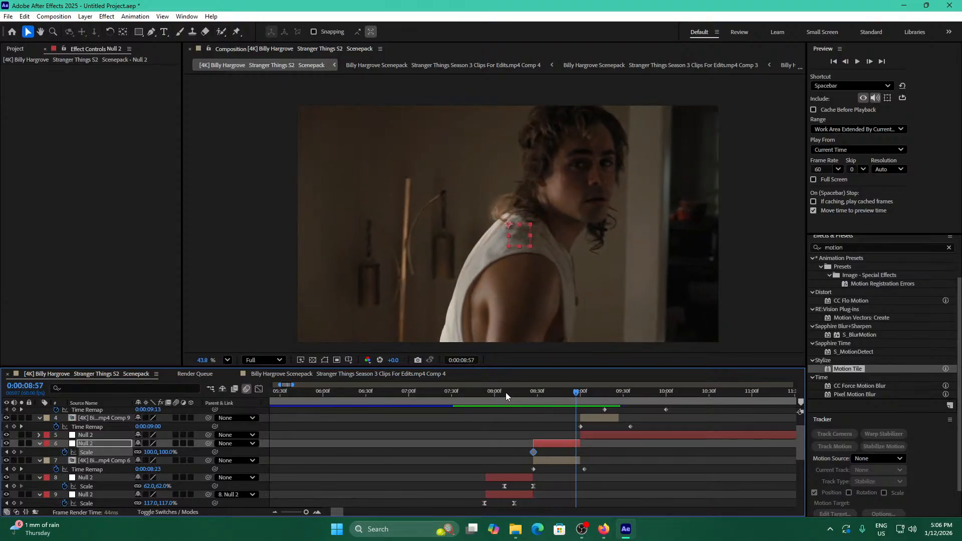
pyautogui.click(563, 391)
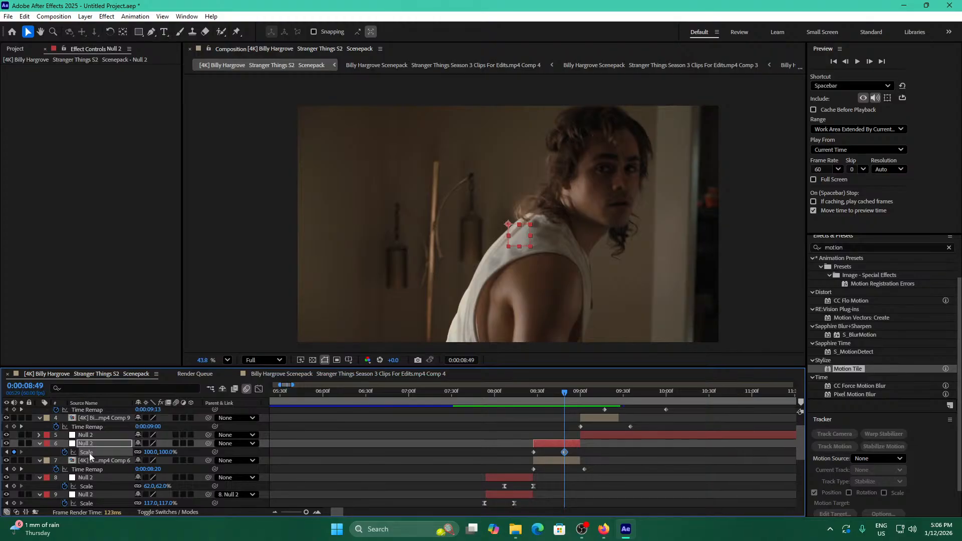
pyautogui.click(7, 453)
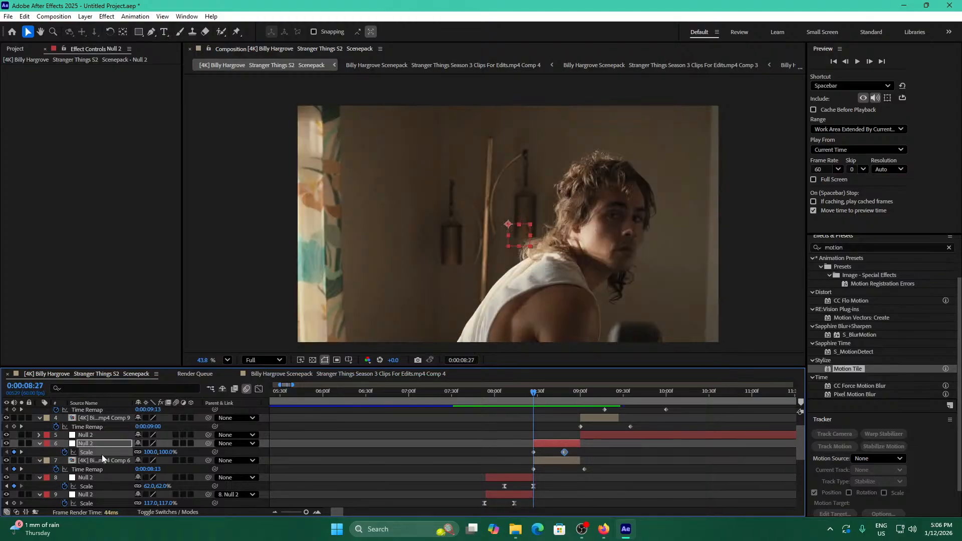
# Parent the Comp 6 clip to the null above it and set the null's Scale to 142% at 0:00:08:27.
pyautogui.moveTo(152, 453); pyautogui.dragTo(158, 453)
pyautogui.hotkey('ctrl', 'z')
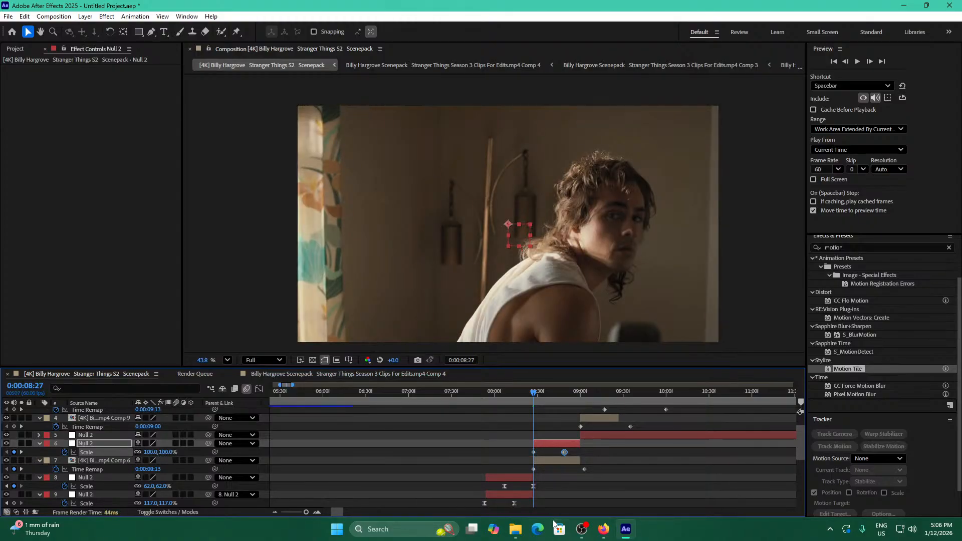
pyautogui.moveTo(208, 461); pyautogui.dragTo(173, 452)
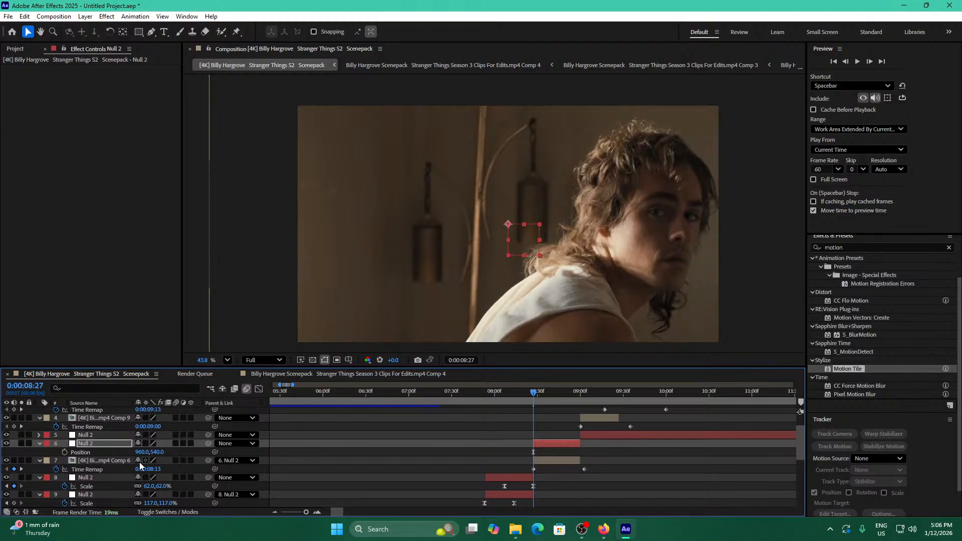
# Add Position keyframes of 960, 540 to the null above the Comp 6 clip at 0:00:08:27 and 0:00:08:49.
pyautogui.press('p')
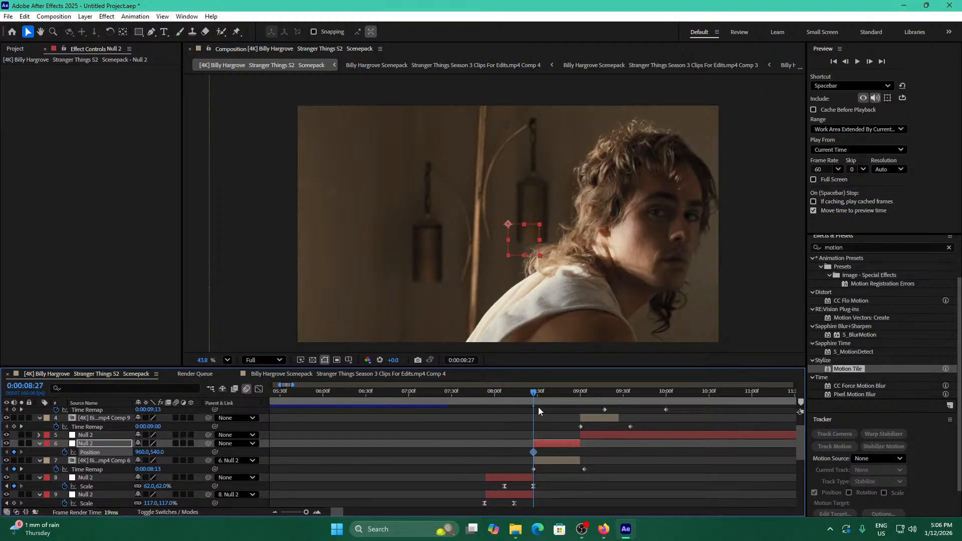
pyautogui.click(20, 449)
pyautogui.click(13, 453)
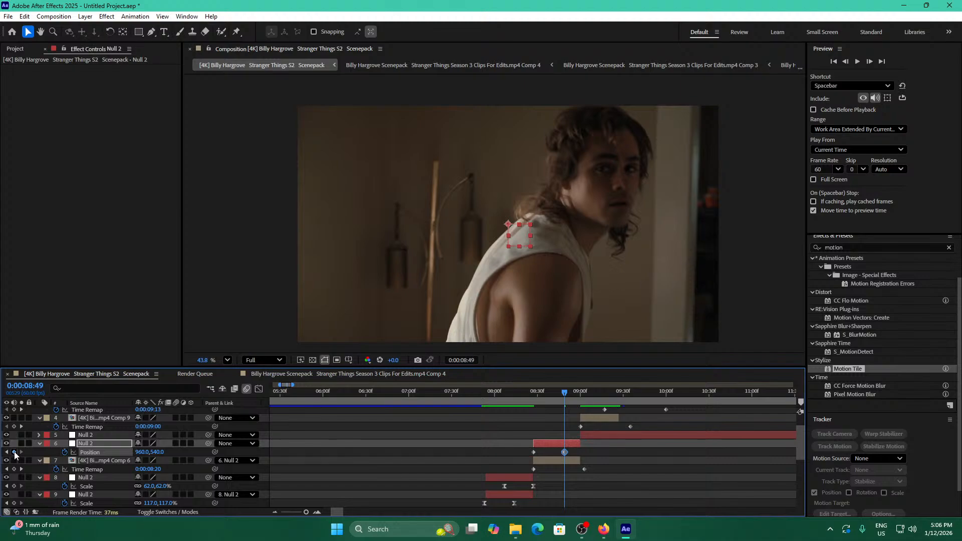
# Set the null's Position to 665, 540 at 0:00:08:27 and scrub through the clip to preview the move.
pyautogui.press('s')
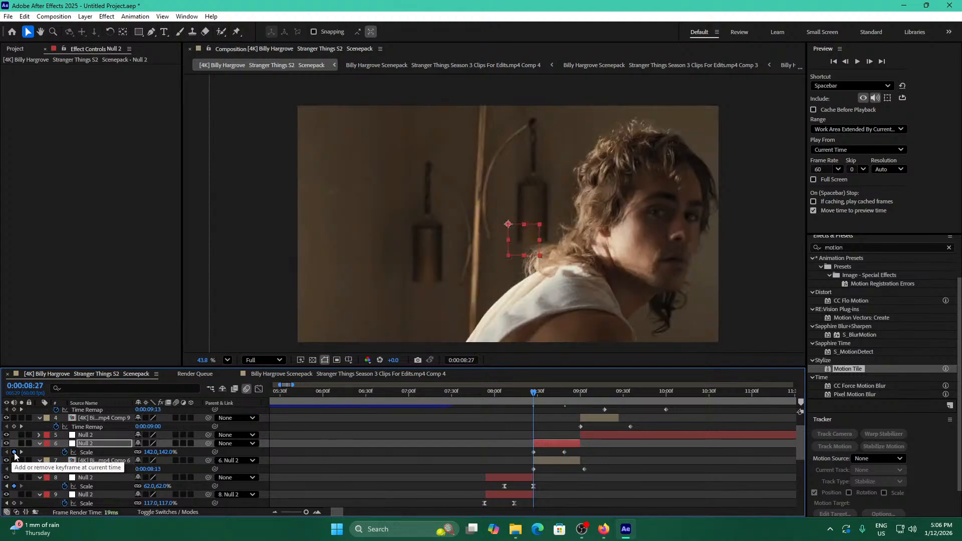
pyautogui.click(7, 452)
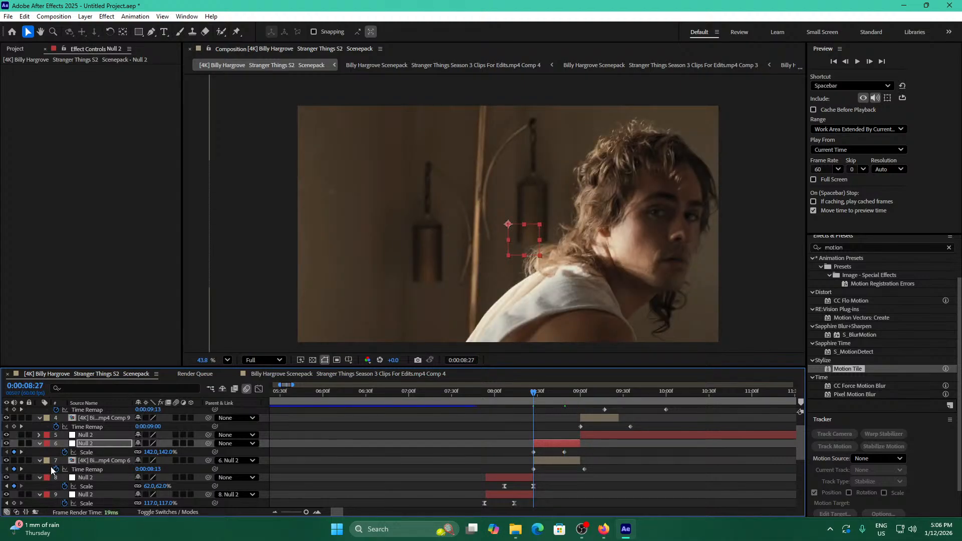
pyautogui.press('p')
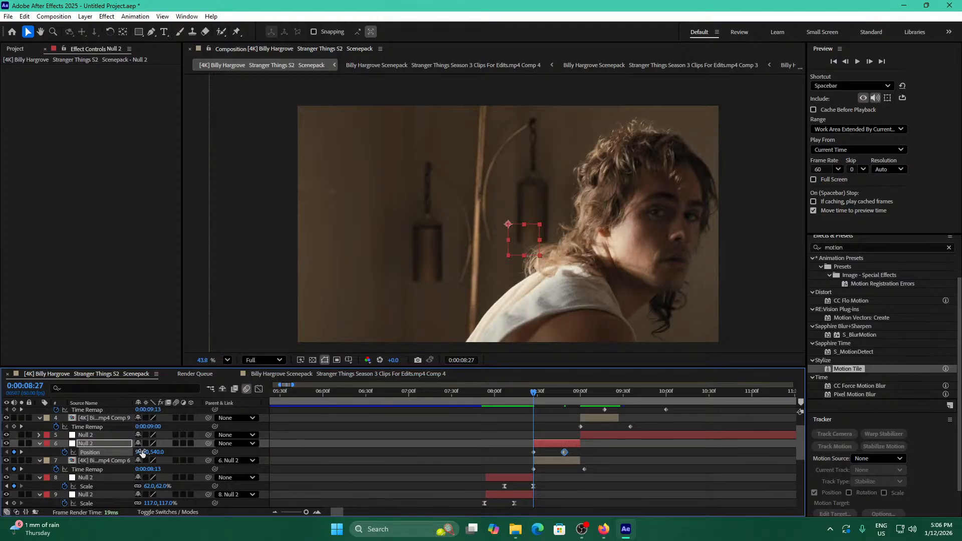
pyautogui.moveTo(146, 452); pyautogui.dragTo(0, 456)
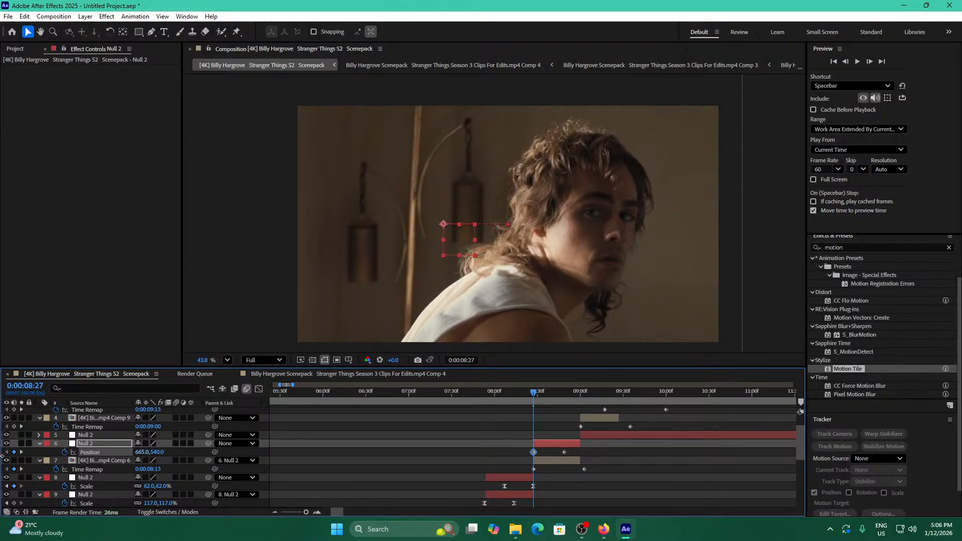
pyautogui.click(548, 495)
pyautogui.moveTo(532, 396)
pyautogui.mouseDown()
pyautogui.moveTo(569, 401)
pyautogui.moveTo(530, 402)
pyautogui.moveTo(555, 411)
pyautogui.moveTo(533, 413)
pyautogui.mouseUp()
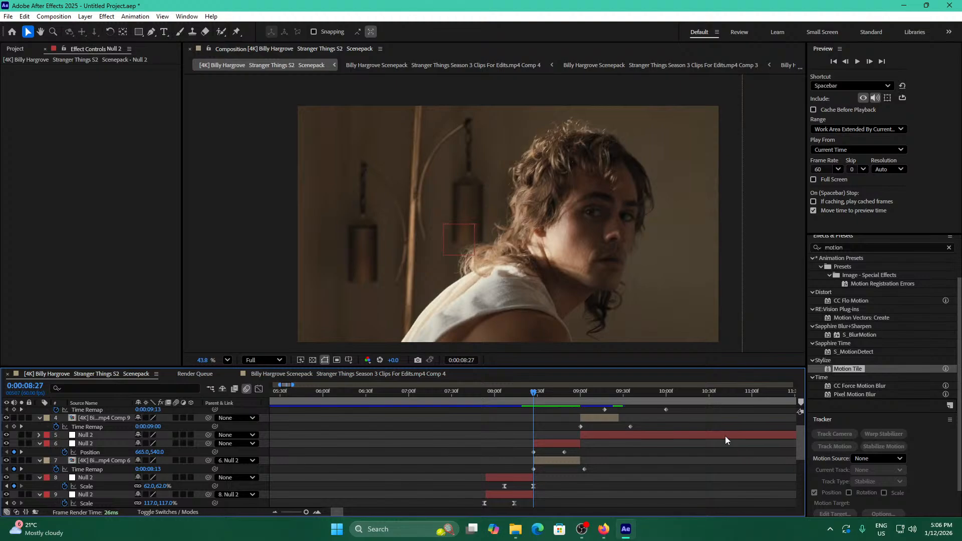
pyautogui.moveTo(545, 398)
pyautogui.mouseDown()
pyautogui.moveTo(533, 397)
pyautogui.moveTo(553, 396)
pyautogui.mouseUp()
# Delete the null above the Comp 6 clip.
pyautogui.click(561, 458)
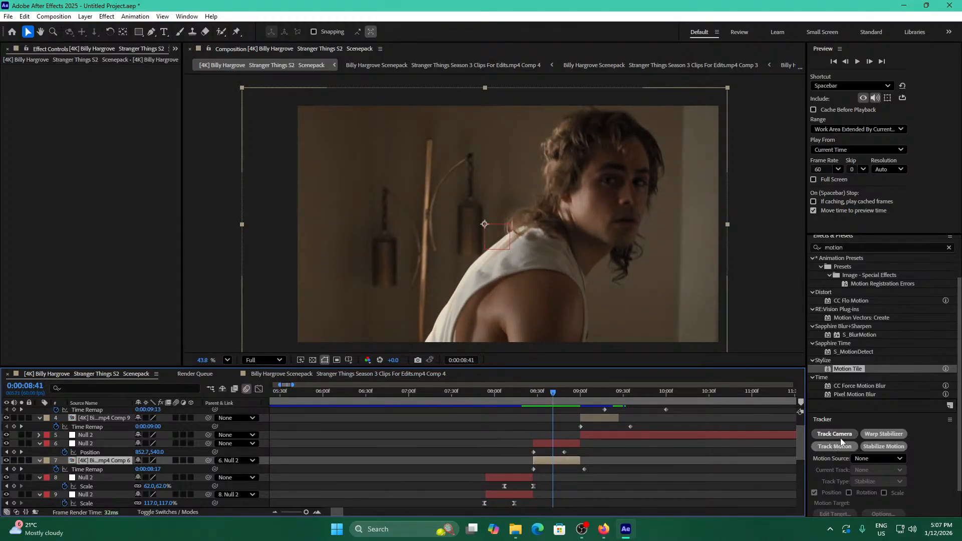
pyautogui.click(564, 443)
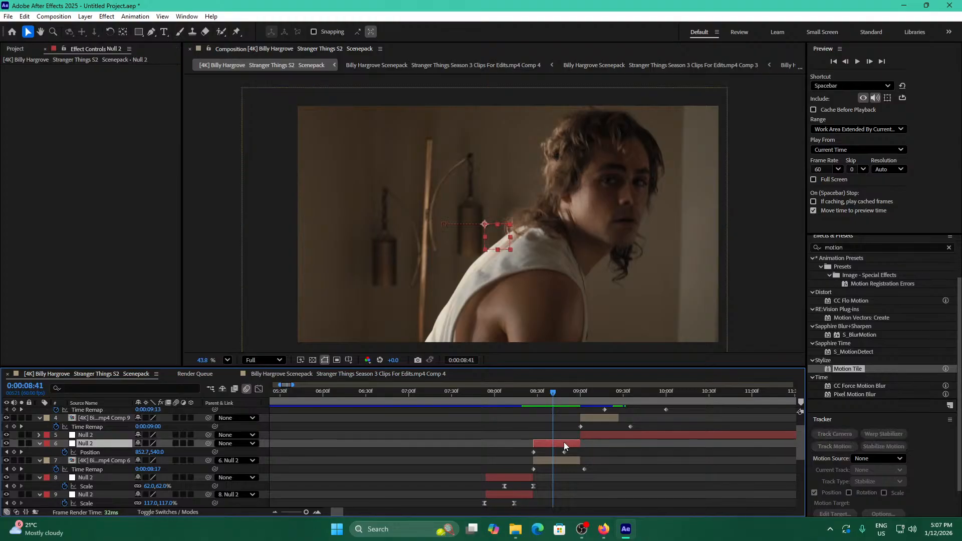
pyautogui.press('Delete')
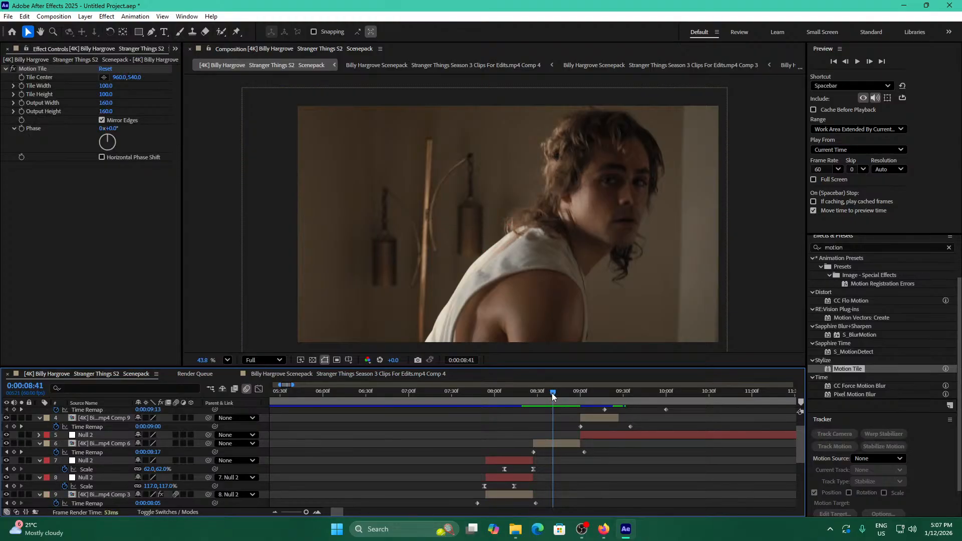
pyautogui.moveTo(551, 393); pyautogui.dragTo(534, 404)
pyautogui.hotkey('ctrl', 'z')
pyautogui.press('Delete')
# Try to track motion directly on the Comp 6 clip.
pyautogui.click(557, 443)
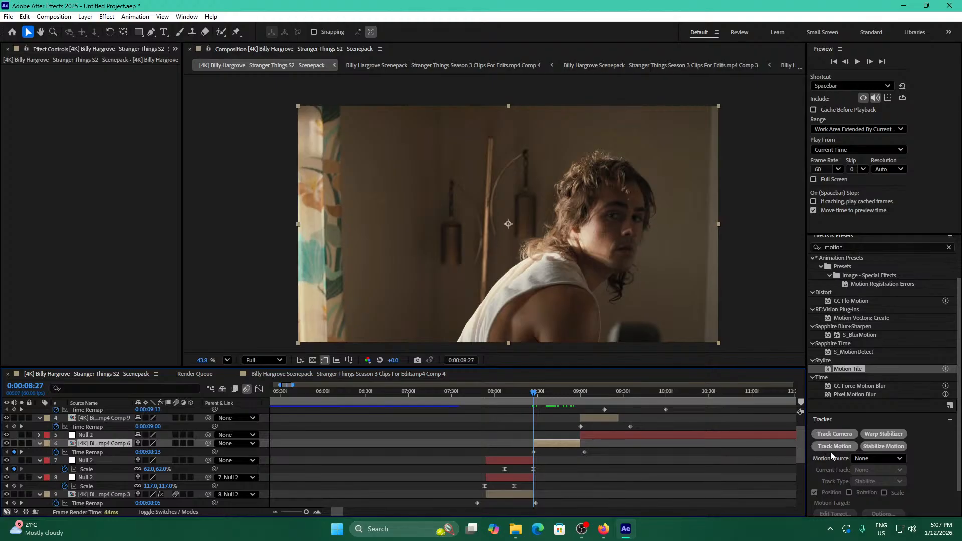
pyautogui.click(850, 446)
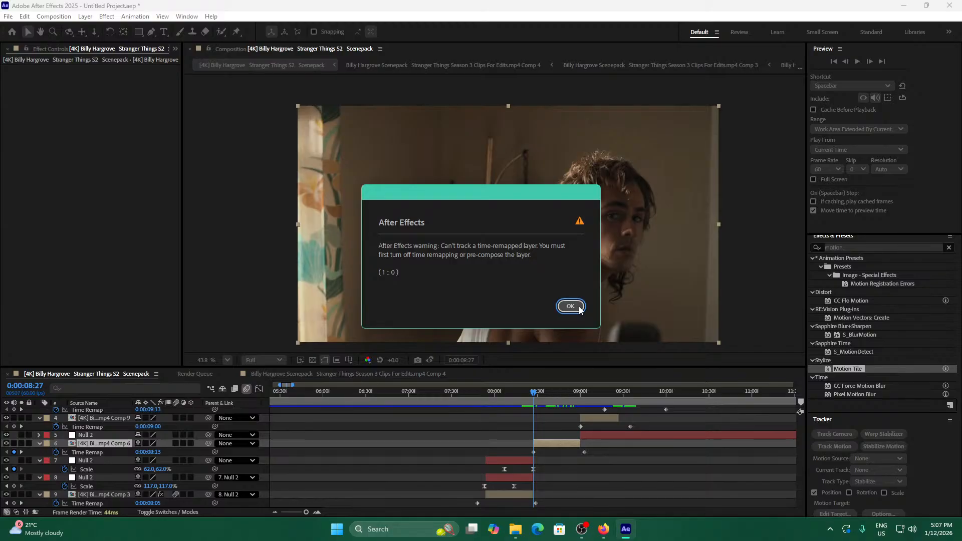
pyautogui.click(571, 306)
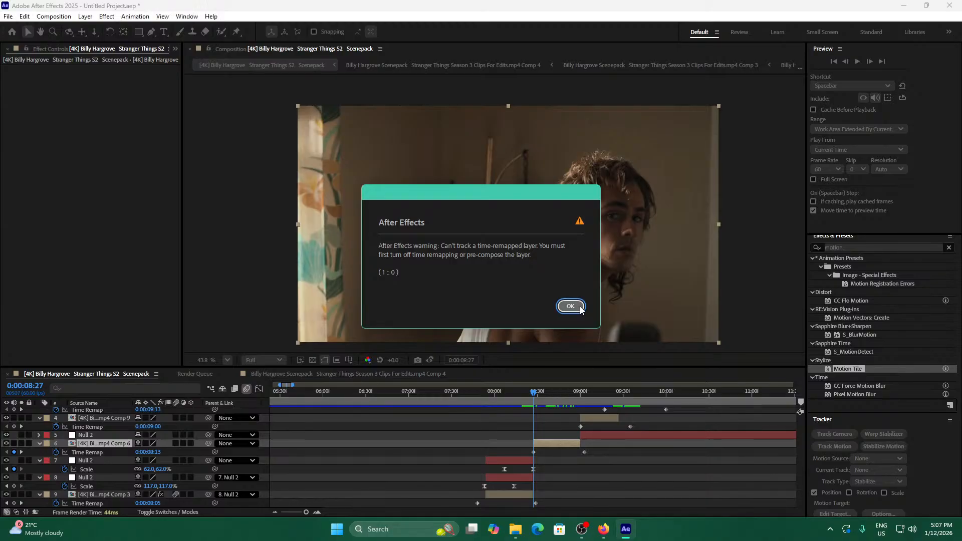
# Pre-compose the Comp 6 clip, moving all attributes into the new composition and adjusting its duration to the layer's time span.
pyautogui.click(556, 444)
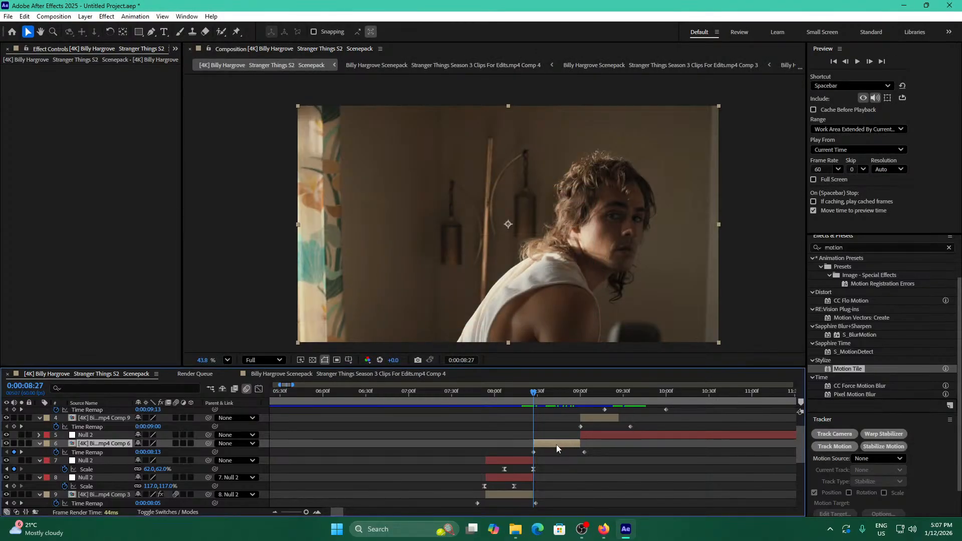
pyautogui.hotkey('ctrl', 'shift', 'c')
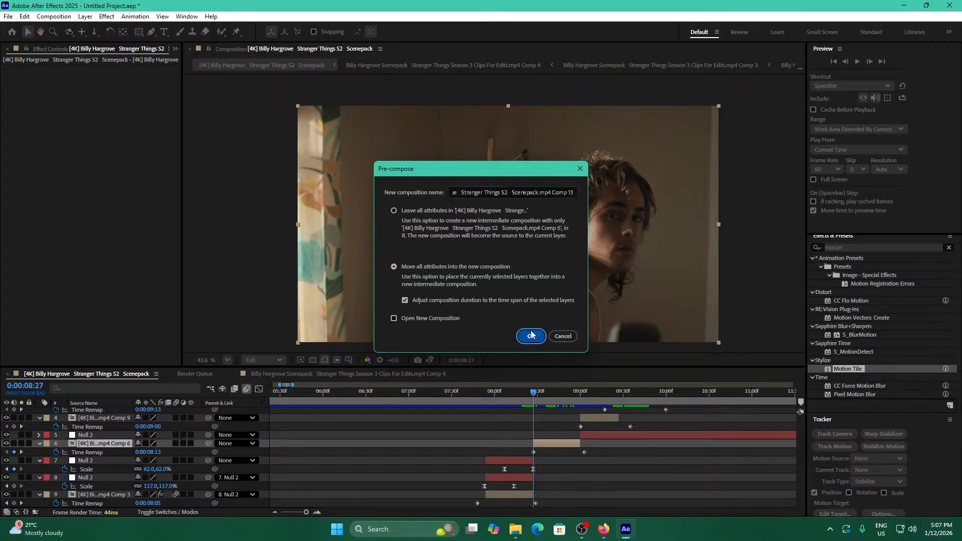
pyautogui.click(532, 336)
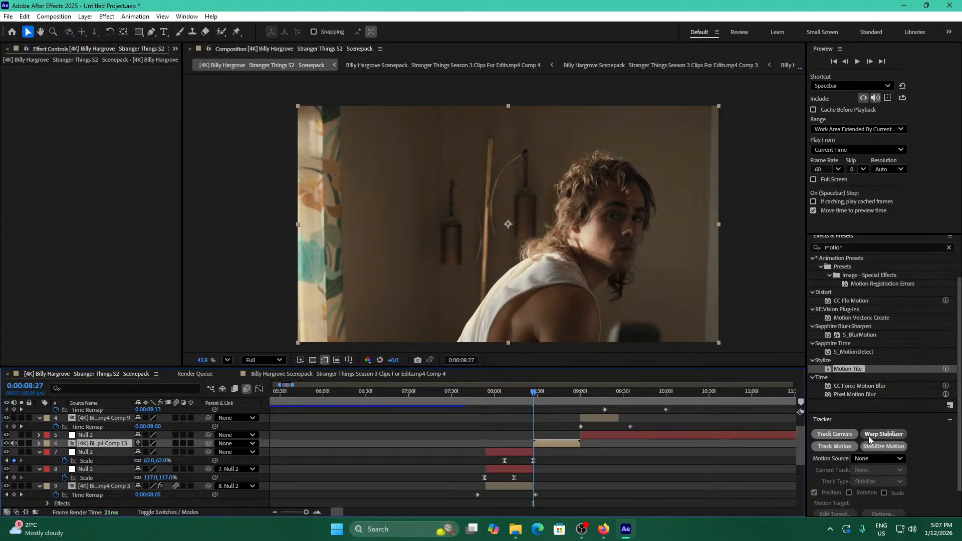
# Start a motion track on the pre-composed clip and move Track Point 1 onto the man's face beside the nose.
pyautogui.click(837, 445)
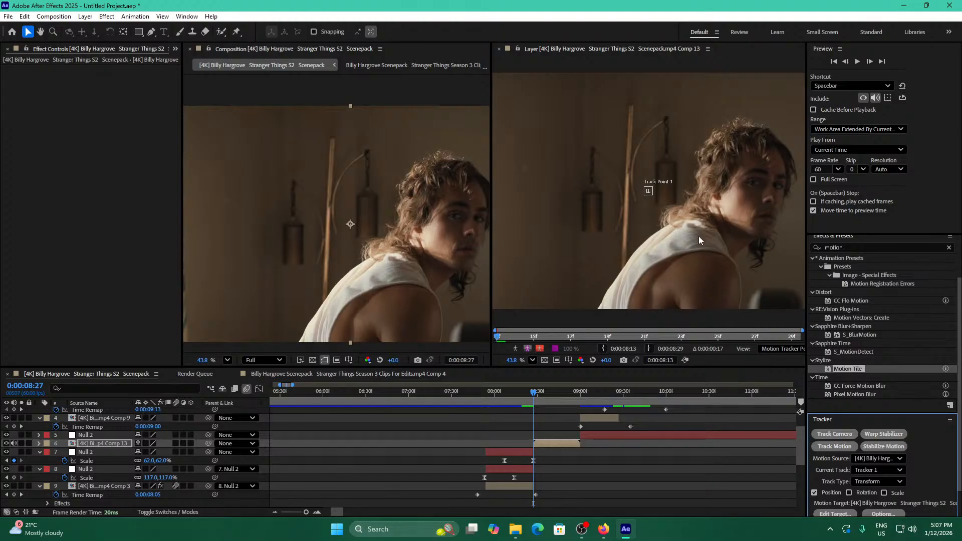
pyautogui.scroll(1, 701, 187)
pyautogui.moveTo(713, 188); pyautogui.dragTo(670, 200)
pyautogui.moveTo(529, 209); pyautogui.dragTo(797, 220)
pyautogui.moveTo(680, 234); pyautogui.dragTo(479, 214)
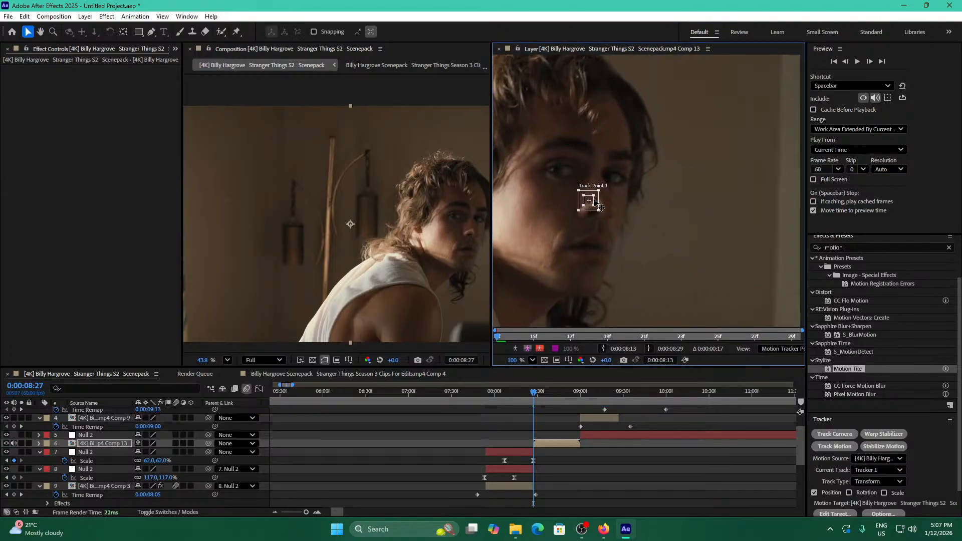
pyautogui.moveTo(598, 201); pyautogui.dragTo(616, 216)
# Enlarge Track Point 1's feature region around the nose and its search region to cover most of the face.
pyautogui.scroll(6, 617, 213)
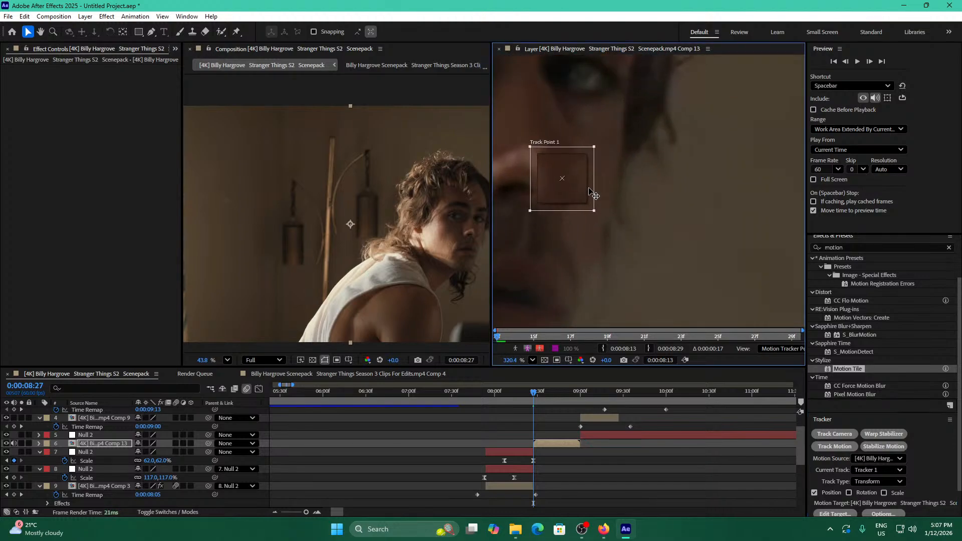
pyautogui.press('h')
pyautogui.moveTo(640, 198); pyautogui.dragTo(587, 104)
pyautogui.scroll(-8, 692, 236)
pyautogui.press('v')
pyautogui.moveTo(706, 245); pyautogui.dragTo(621, 141)
pyautogui.scroll(-1, 671, 226)
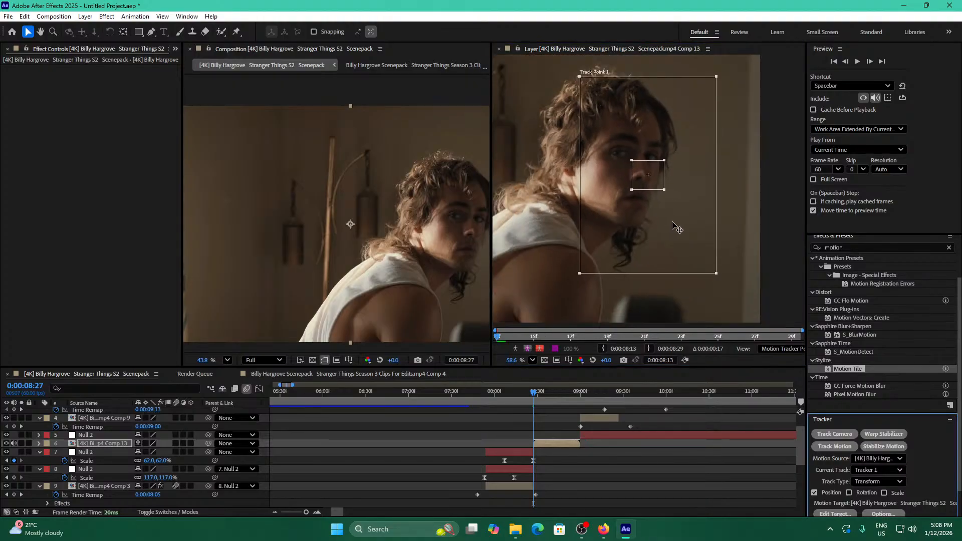
pyautogui.moveTo(716, 276); pyautogui.dragTo(710, 238)
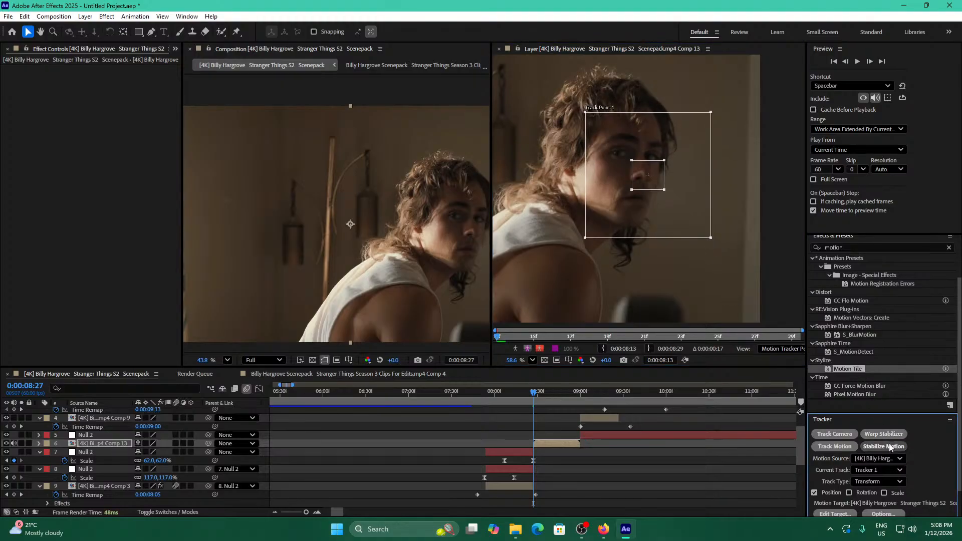
# Analyze the track point's motion forward from the start of the pre-composed clip.
pyautogui.scroll(-2, 913, 426)
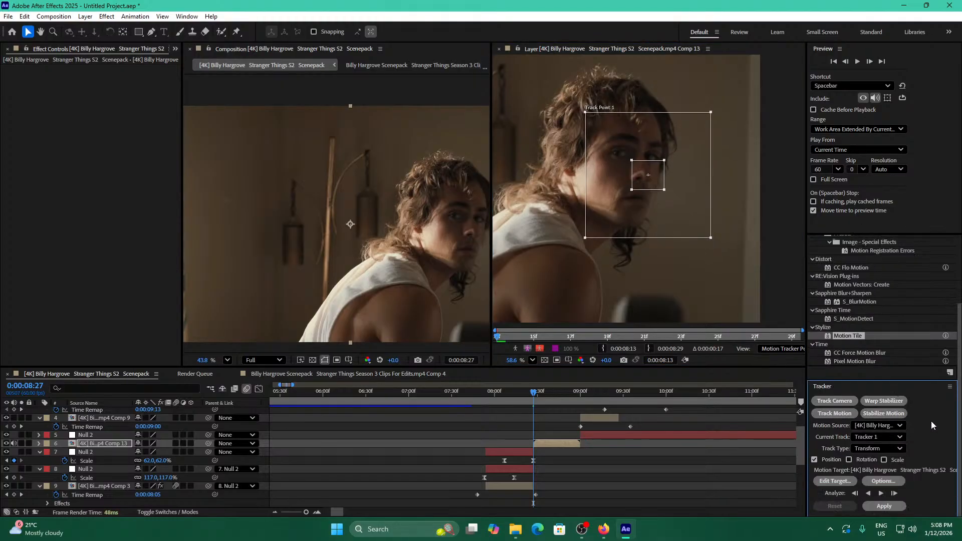
pyautogui.click(894, 493)
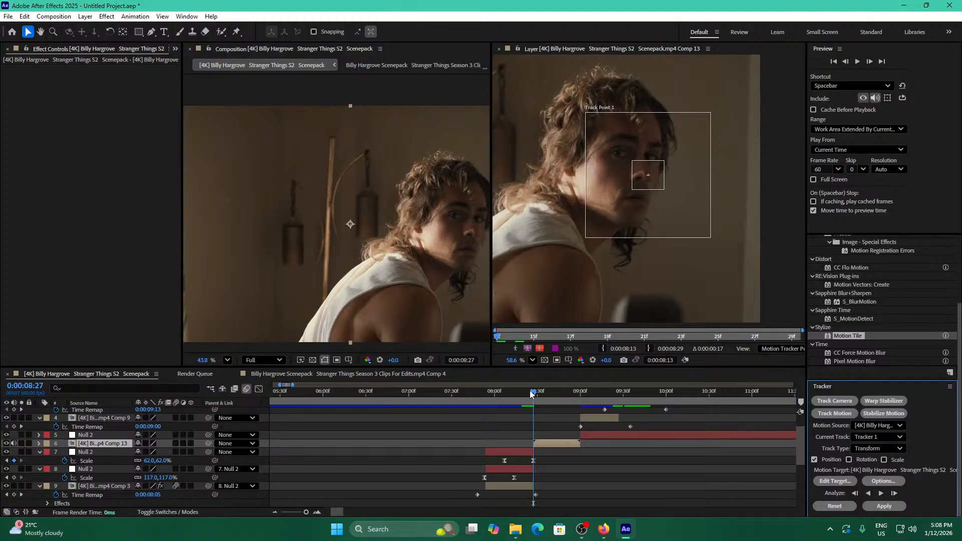
pyautogui.moveTo(536, 396); pyautogui.dragTo(310, 512)
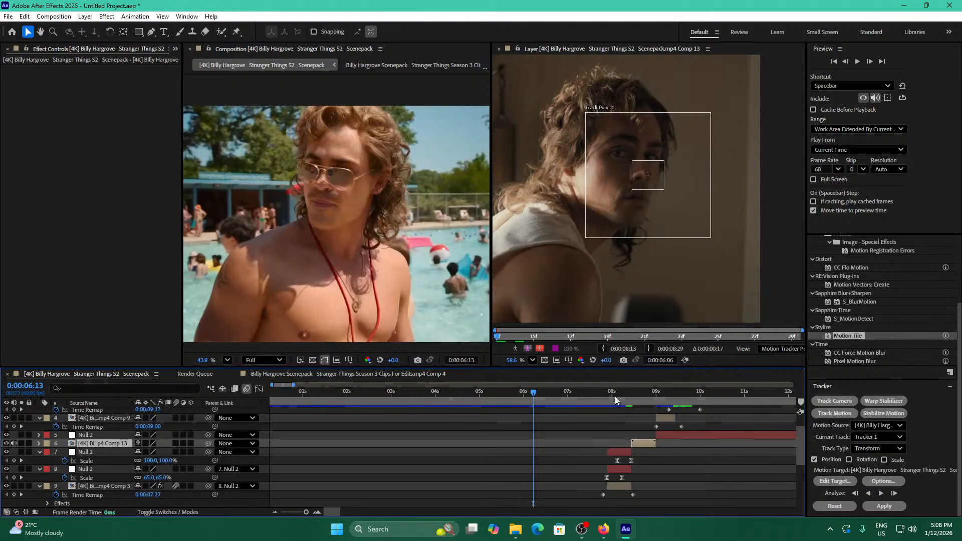
pyautogui.moveTo(615, 396); pyautogui.dragTo(632, 394)
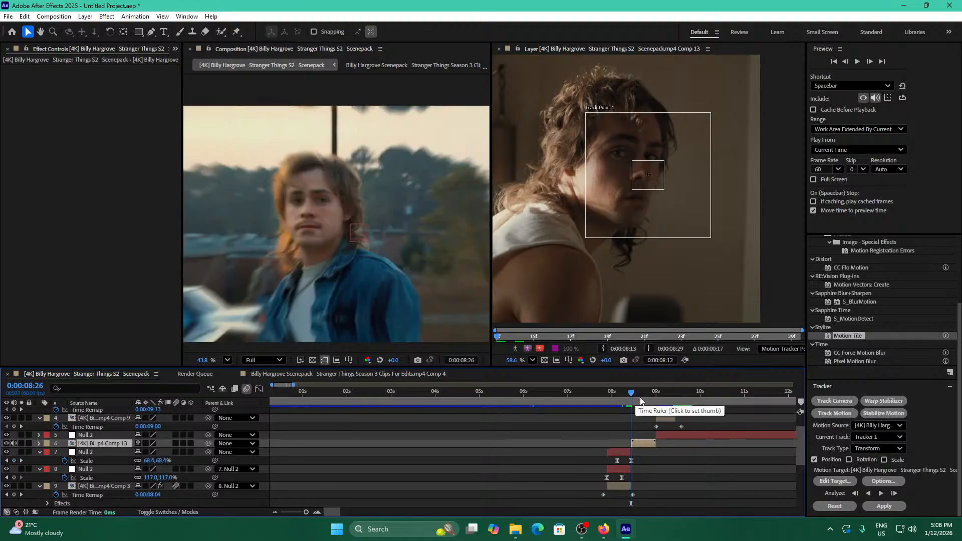
pyautogui.click(882, 493)
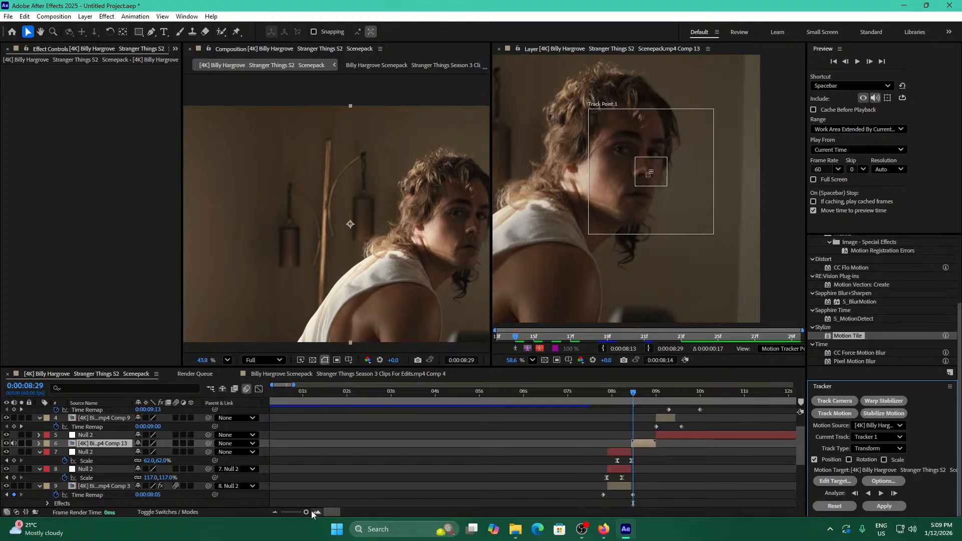
# Return to the clip's first frame at 0:00:08:27 and analyze the track one frame forward.
pyautogui.moveTo(308, 512); pyautogui.dragTo(315, 512)
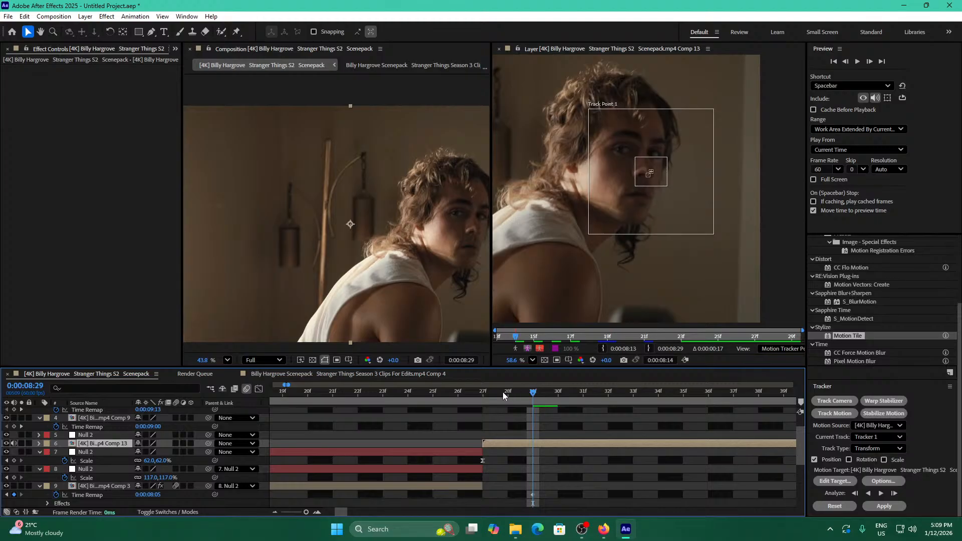
pyautogui.moveTo(503, 393)
pyautogui.mouseDown()
pyautogui.moveTo(485, 394)
pyautogui.moveTo(533, 393)
pyautogui.moveTo(489, 388)
pyautogui.mouseUp()
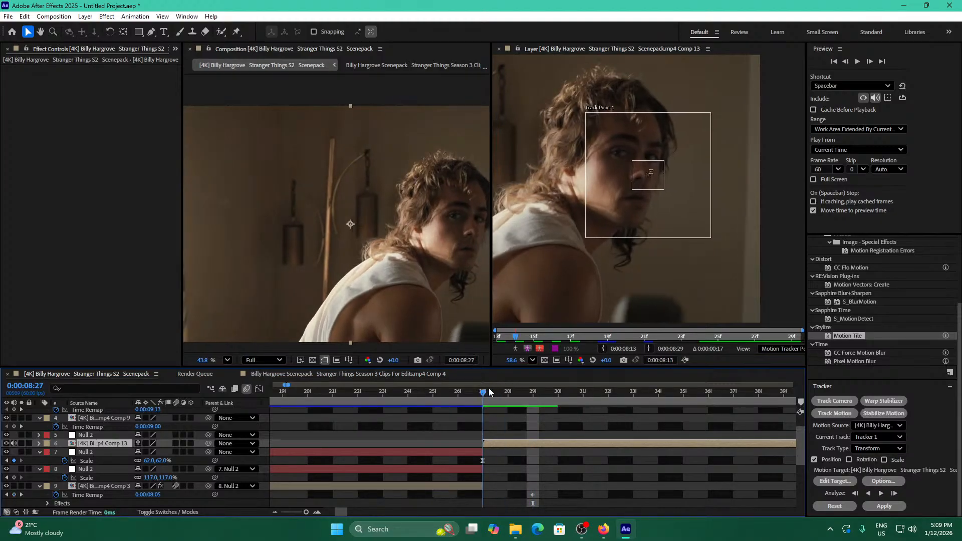
pyautogui.click(896, 493)
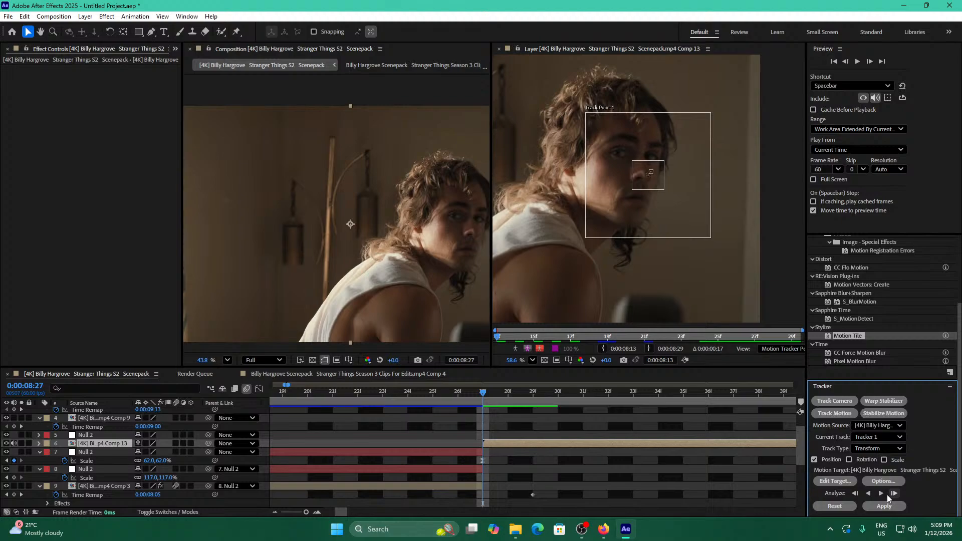
pyautogui.moveTo(460, 393); pyautogui.dragTo(492, 397)
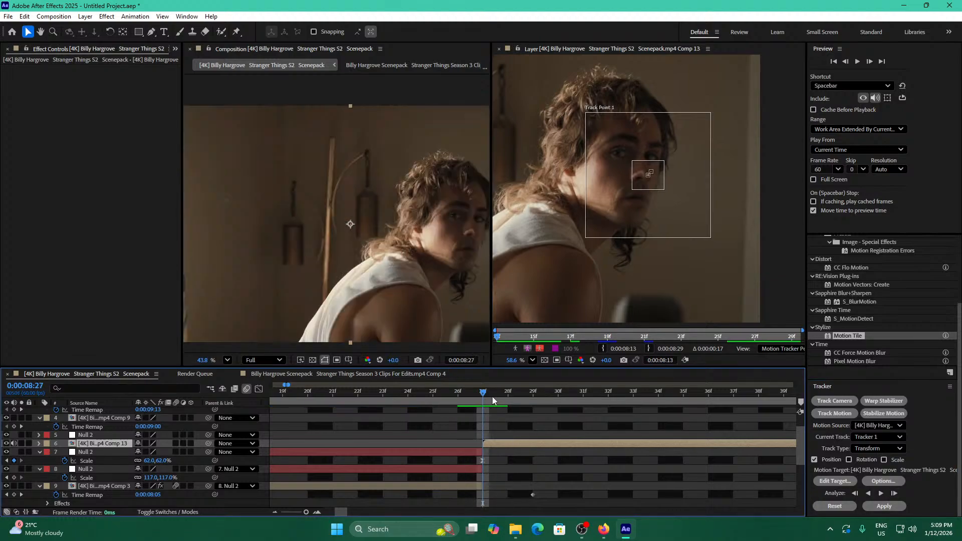
# Analyze Track Point 1 one frame forward on the Comp 13 clip and check the tracked frames from 0:00:08:27.
pyautogui.press('pagedown')
pyautogui.press('pagedown')
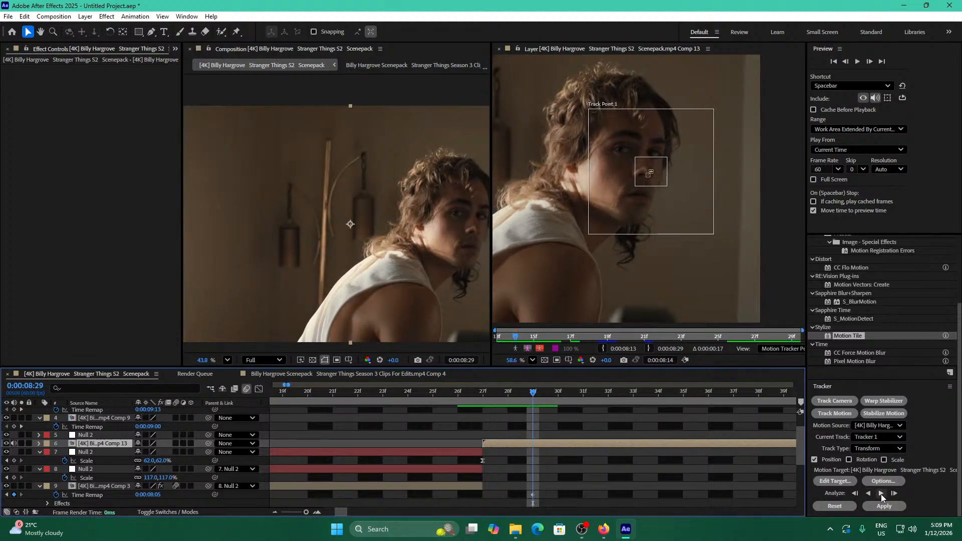
pyautogui.press('pageup')
pyautogui.click(896, 494)
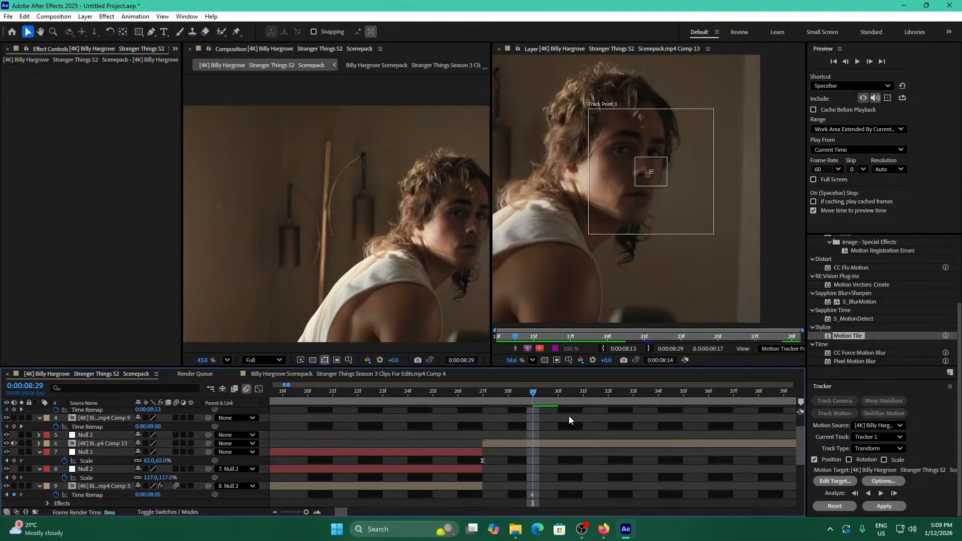
pyautogui.moveTo(524, 391); pyautogui.dragTo(482, 390)
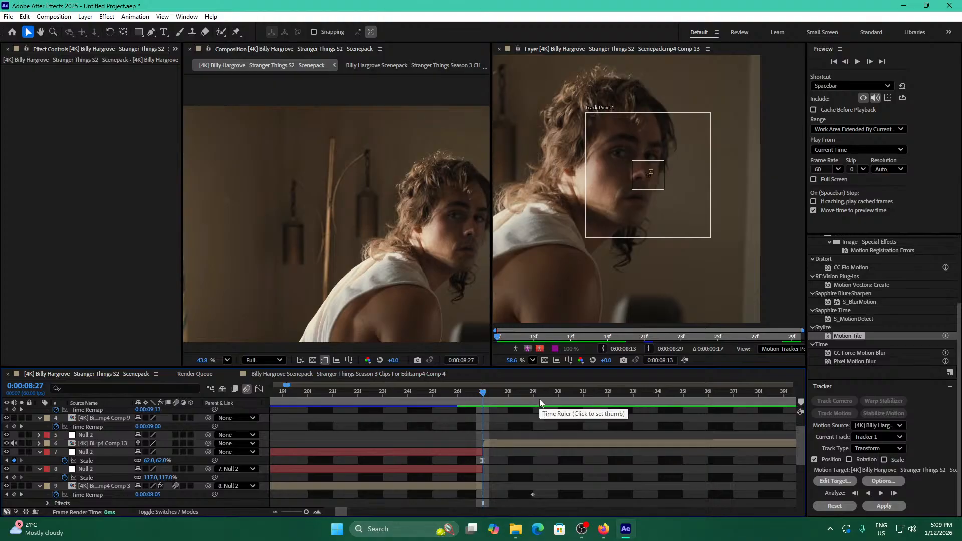
pyautogui.press('pagedown')
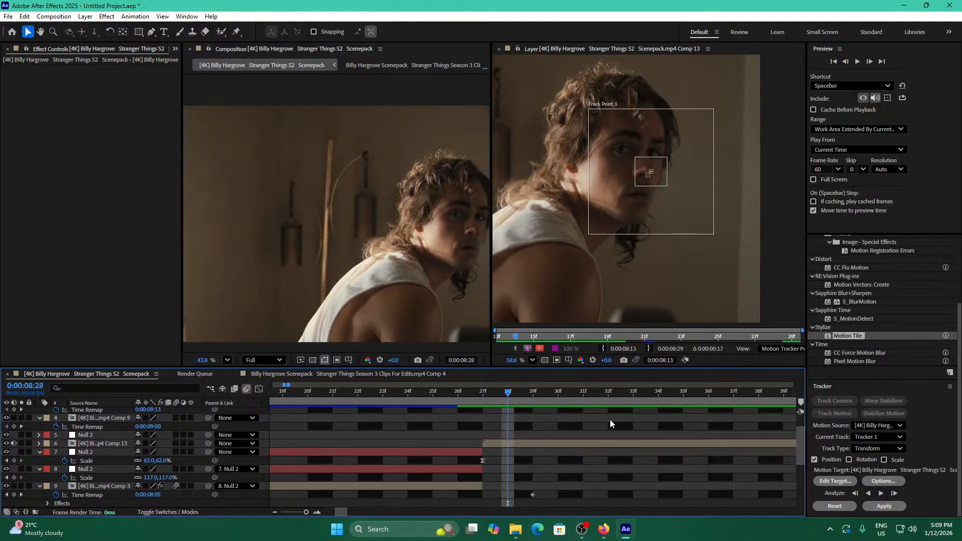
# Analyze Track Point 1's motion forward on the Comp 13 clip from 0:00:08:28 up to 0:00:08:37.
pyautogui.click(881, 493)
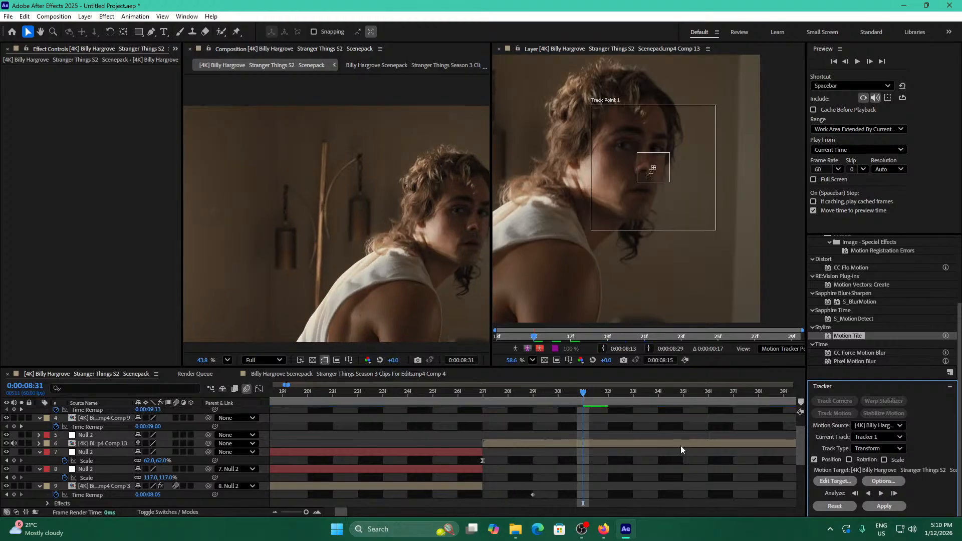
pyautogui.click(638, 448)
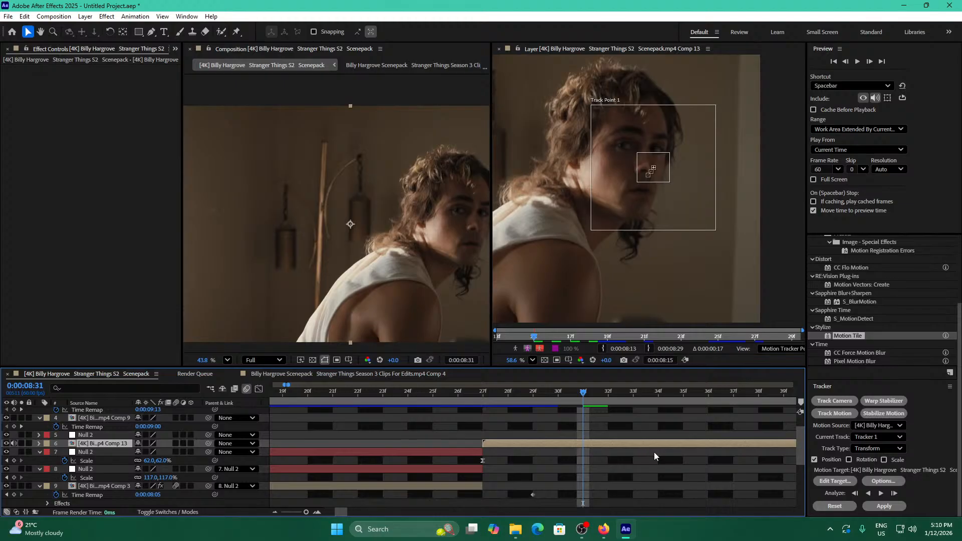
pyautogui.click(881, 493)
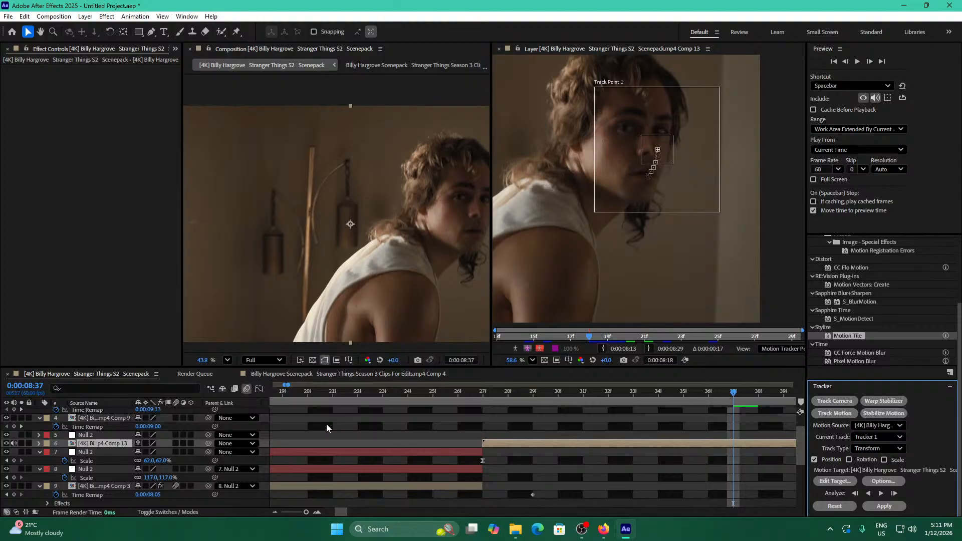
# Look over the edit's layers across a wider span of the timeline and switch to Firefox.
pyautogui.hscroll(5, 303, 511)
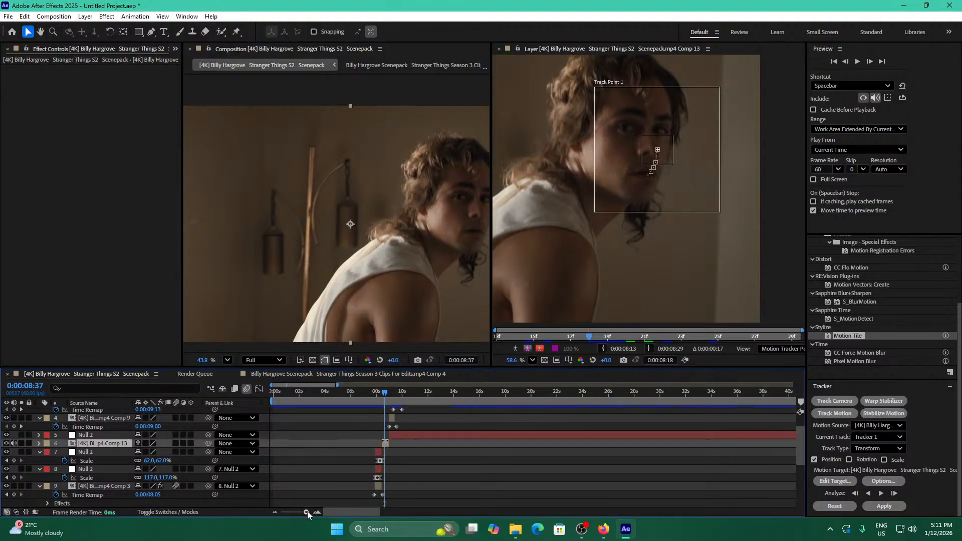
pyautogui.click(308, 511)
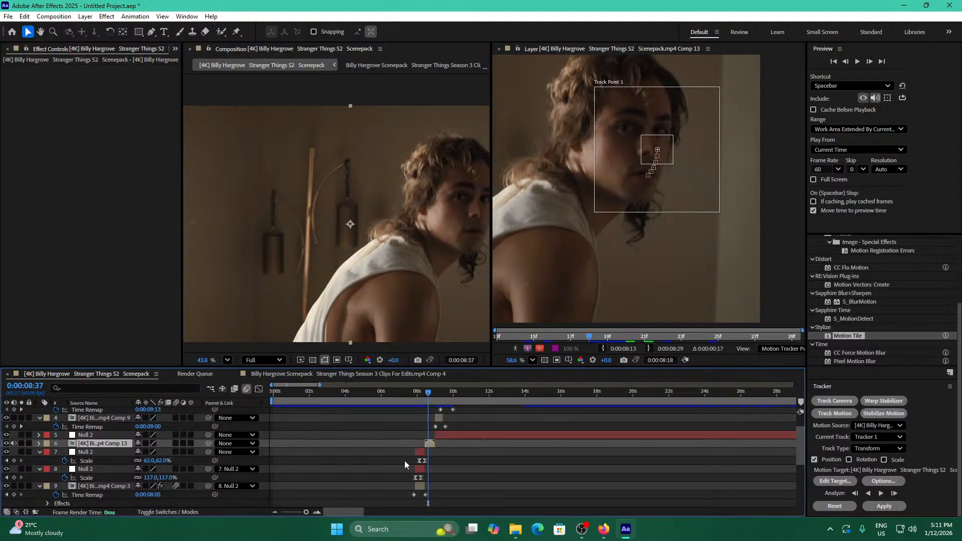
pyautogui.scroll(-5, 440, 472)
pyautogui.scroll(3, 452, 471)
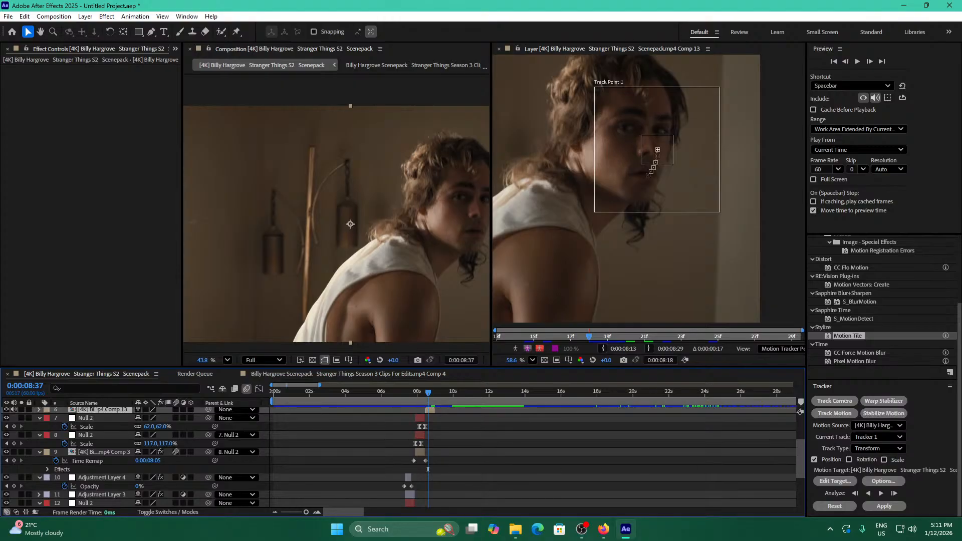
pyautogui.hotkey('alt', 'Tab')
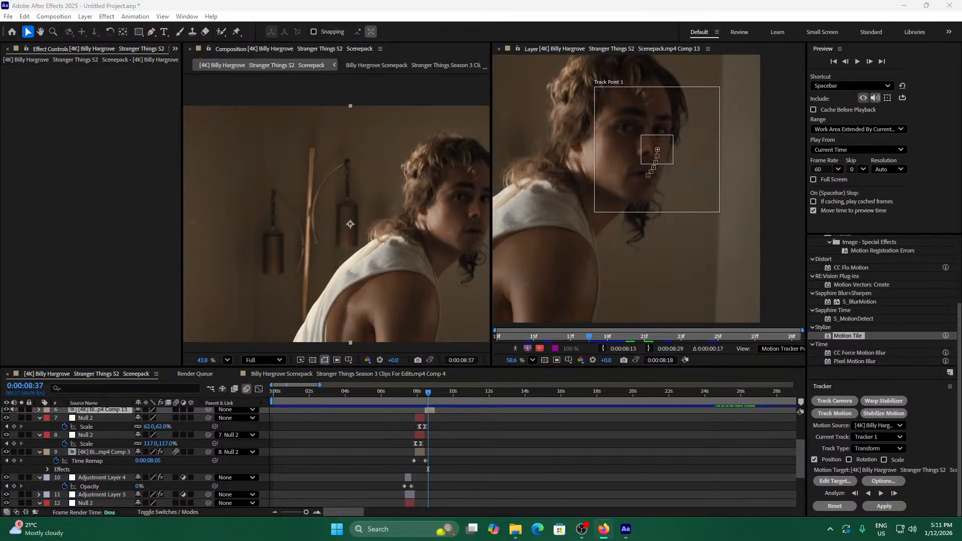